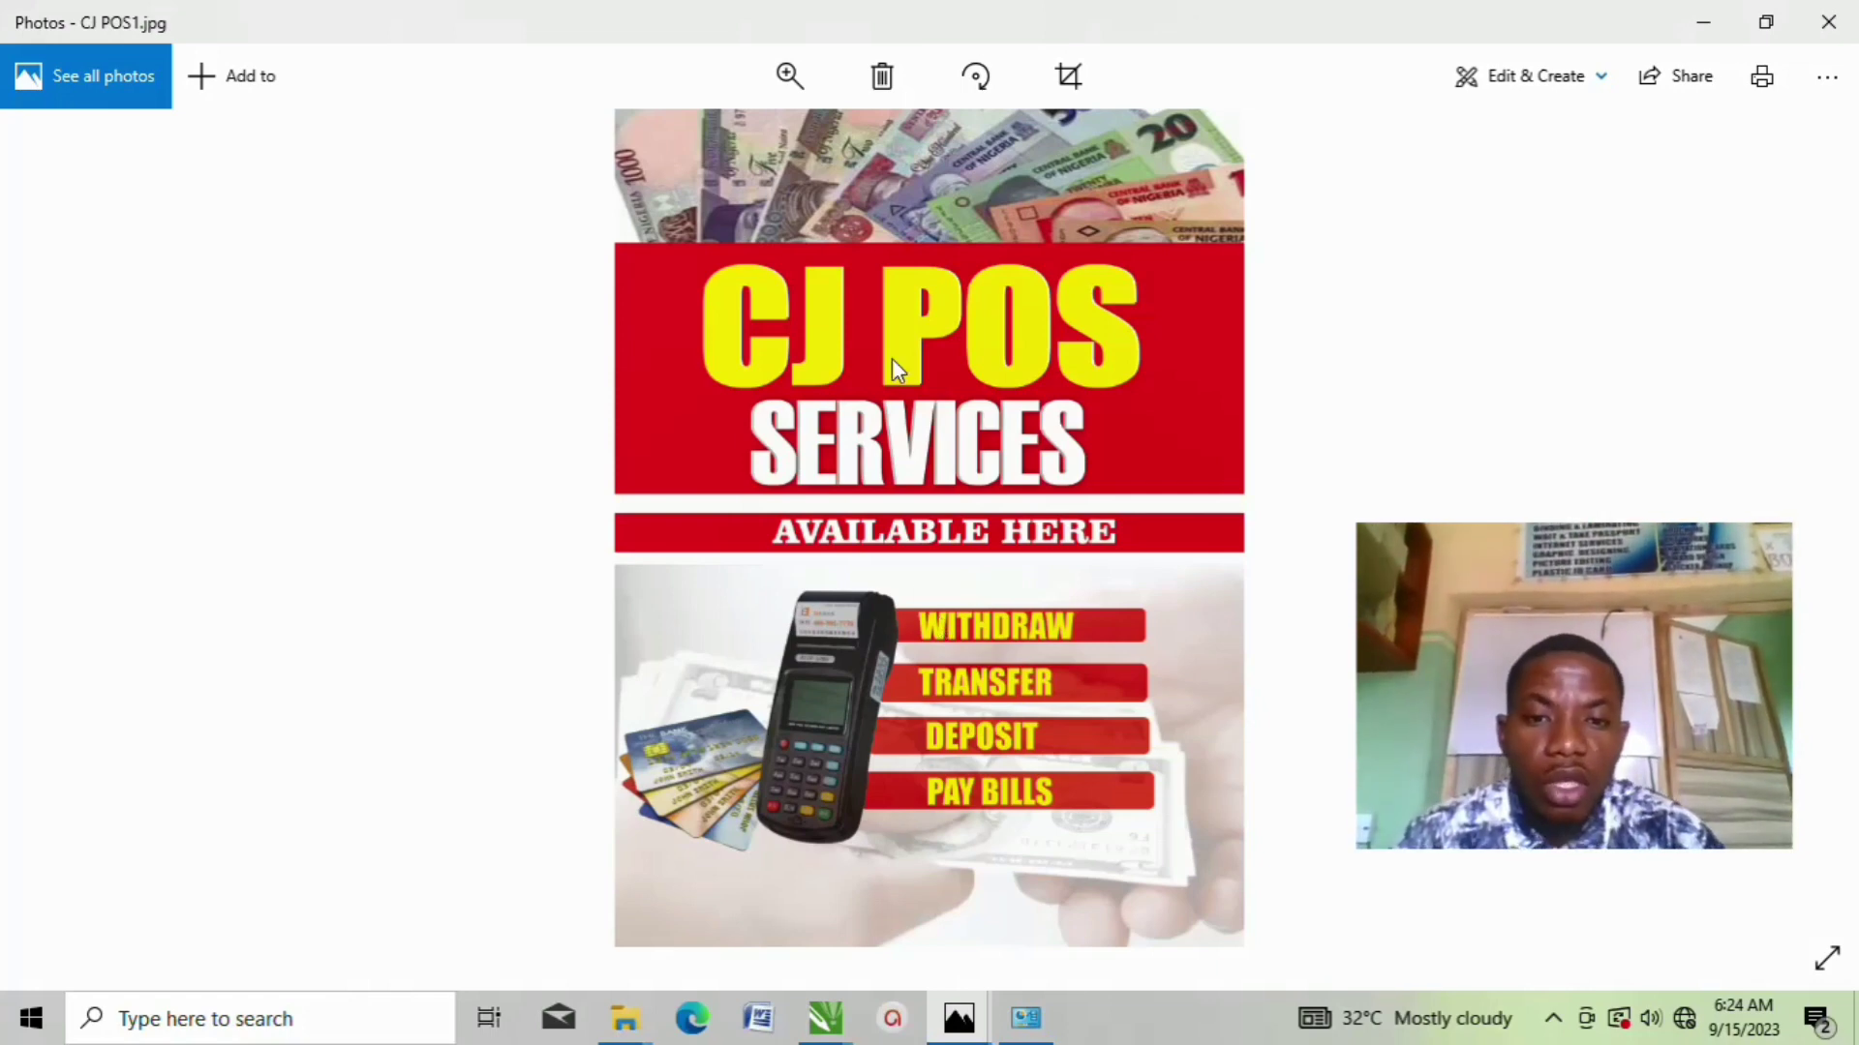
Step: Switch to the untitled CorelDRAW document and set its drawing units to feet
left_click(813, 1036)
left_click(780, 967)
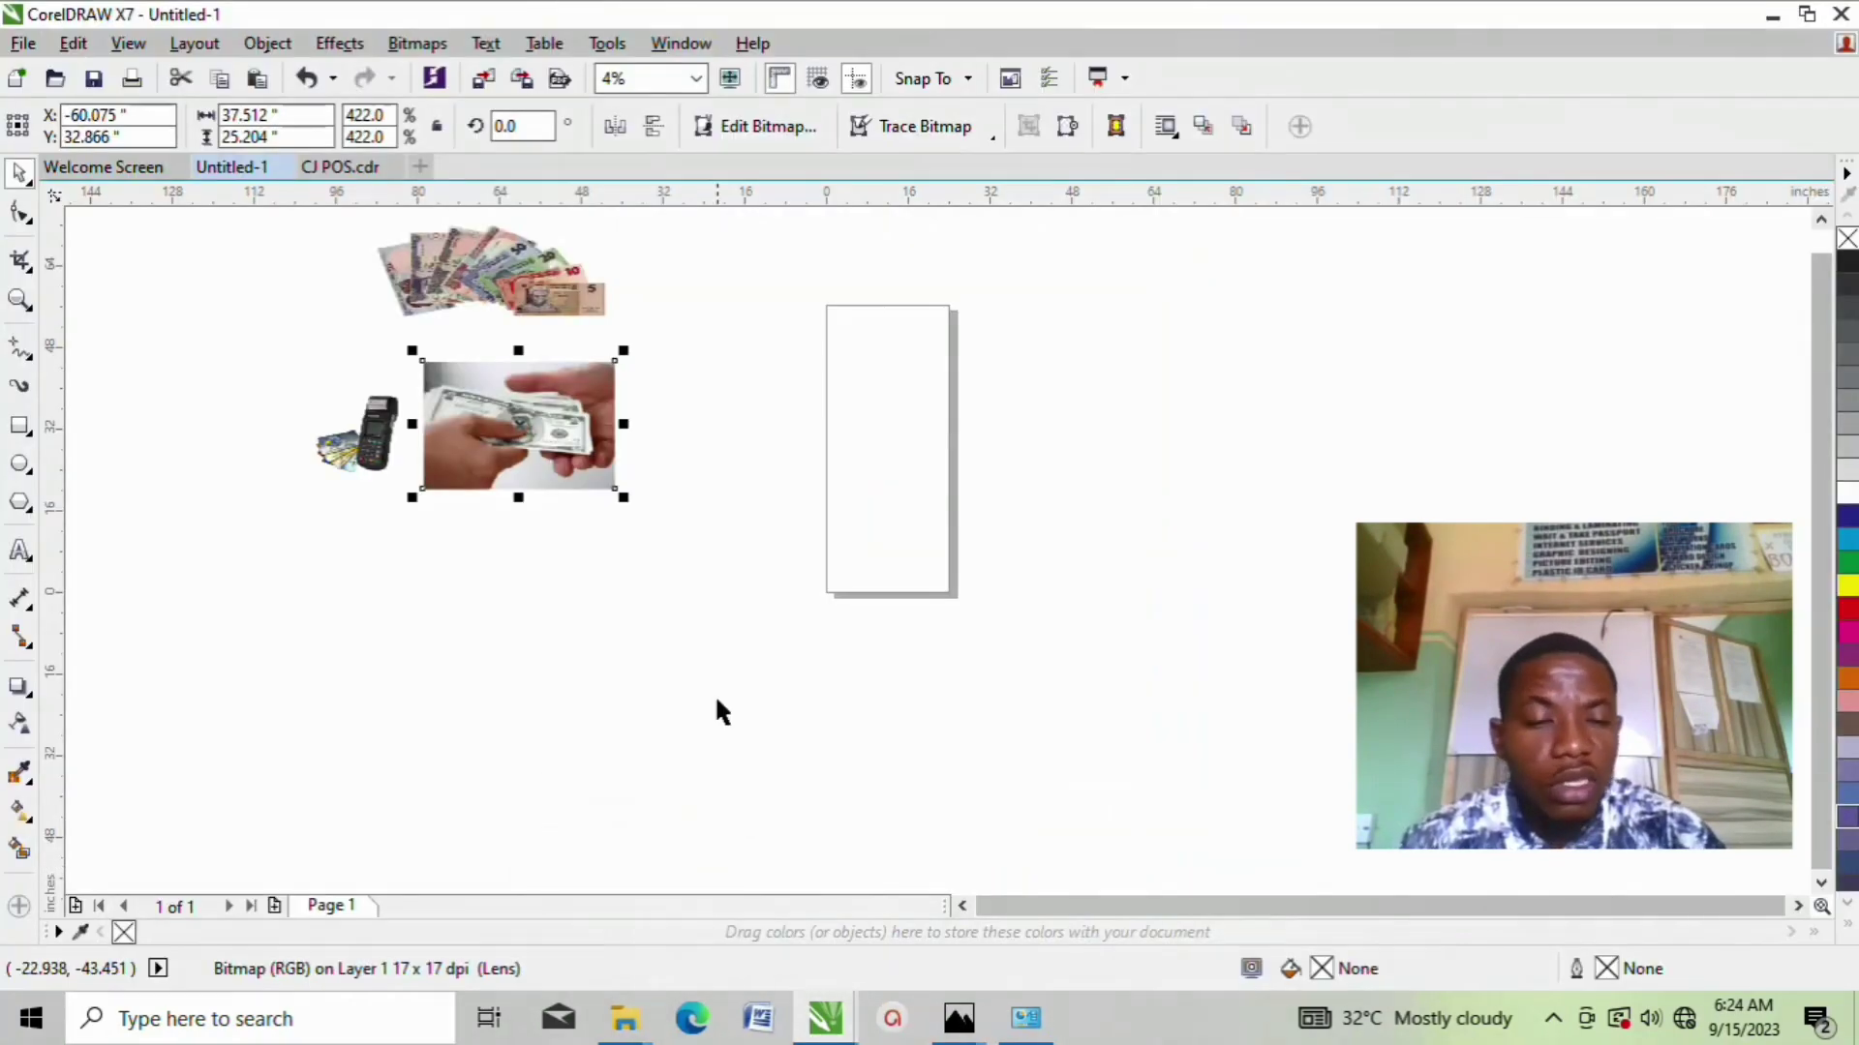
scroll(760, 610, "down", 2)
scroll(747, 630, "up", 1)
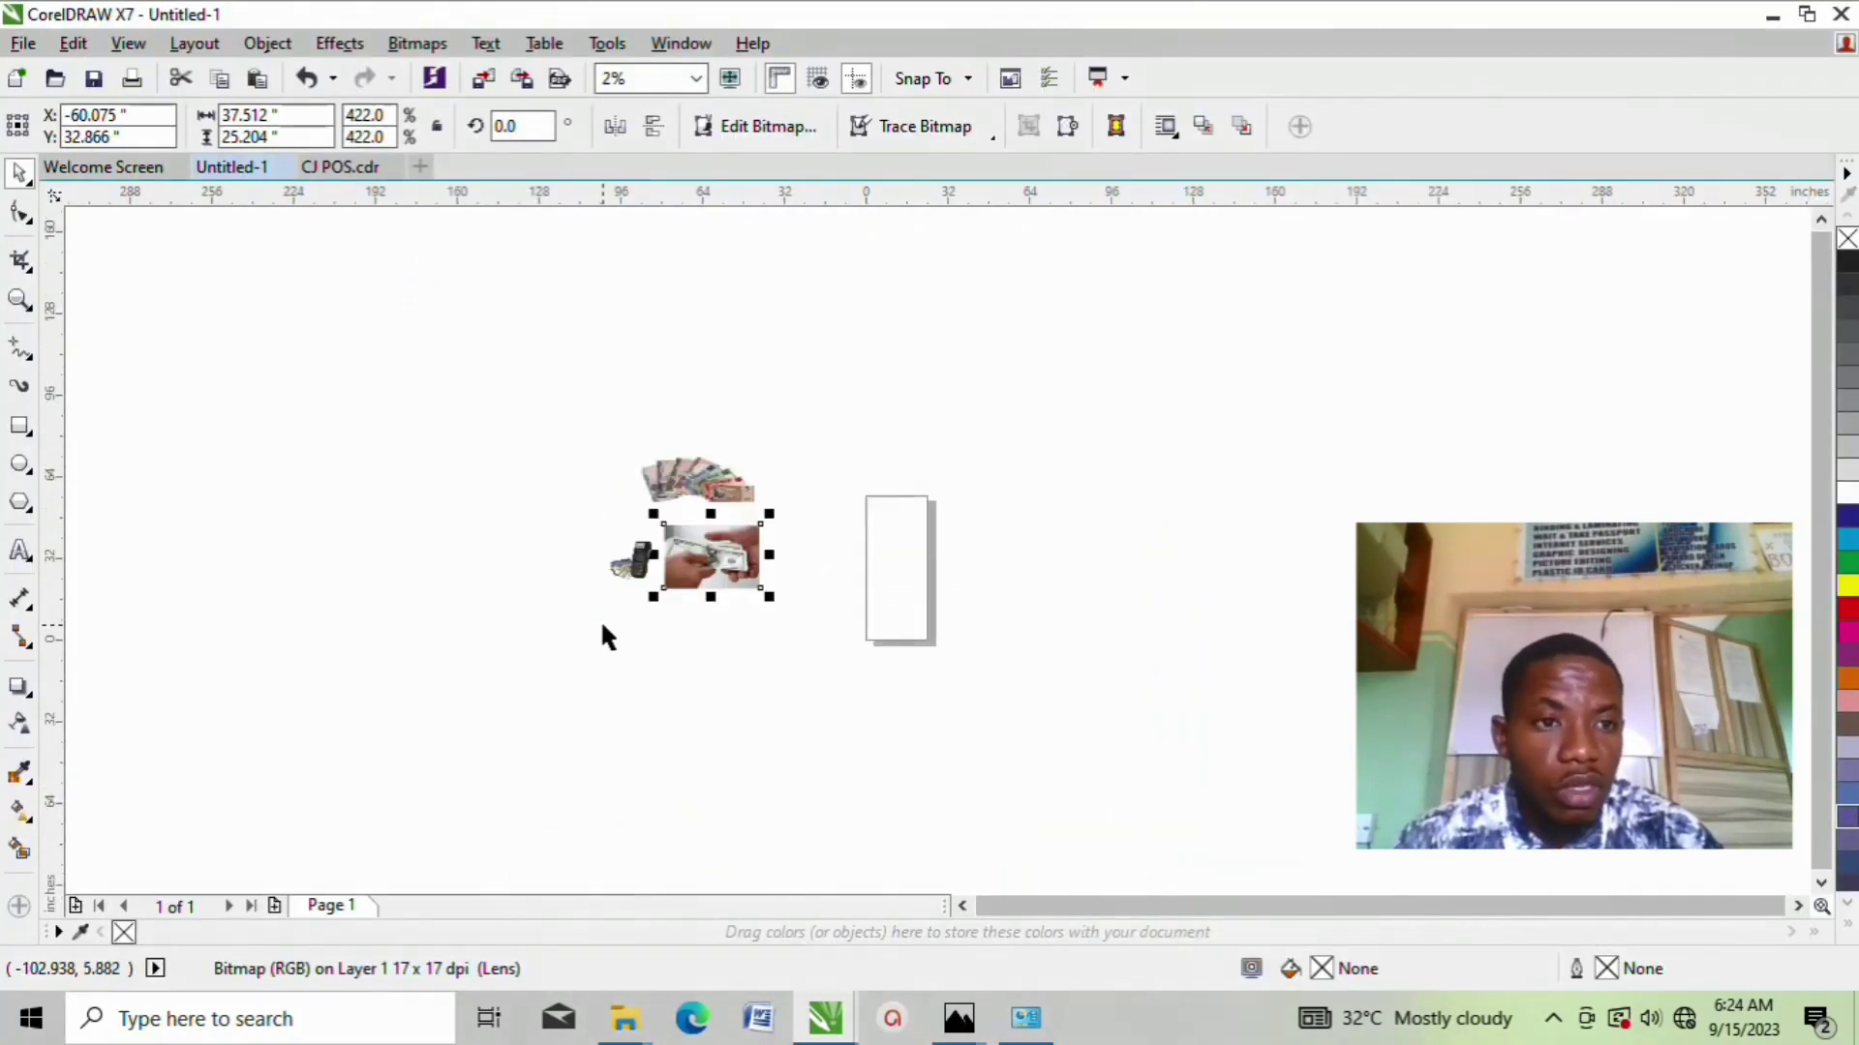
left_click(986, 479)
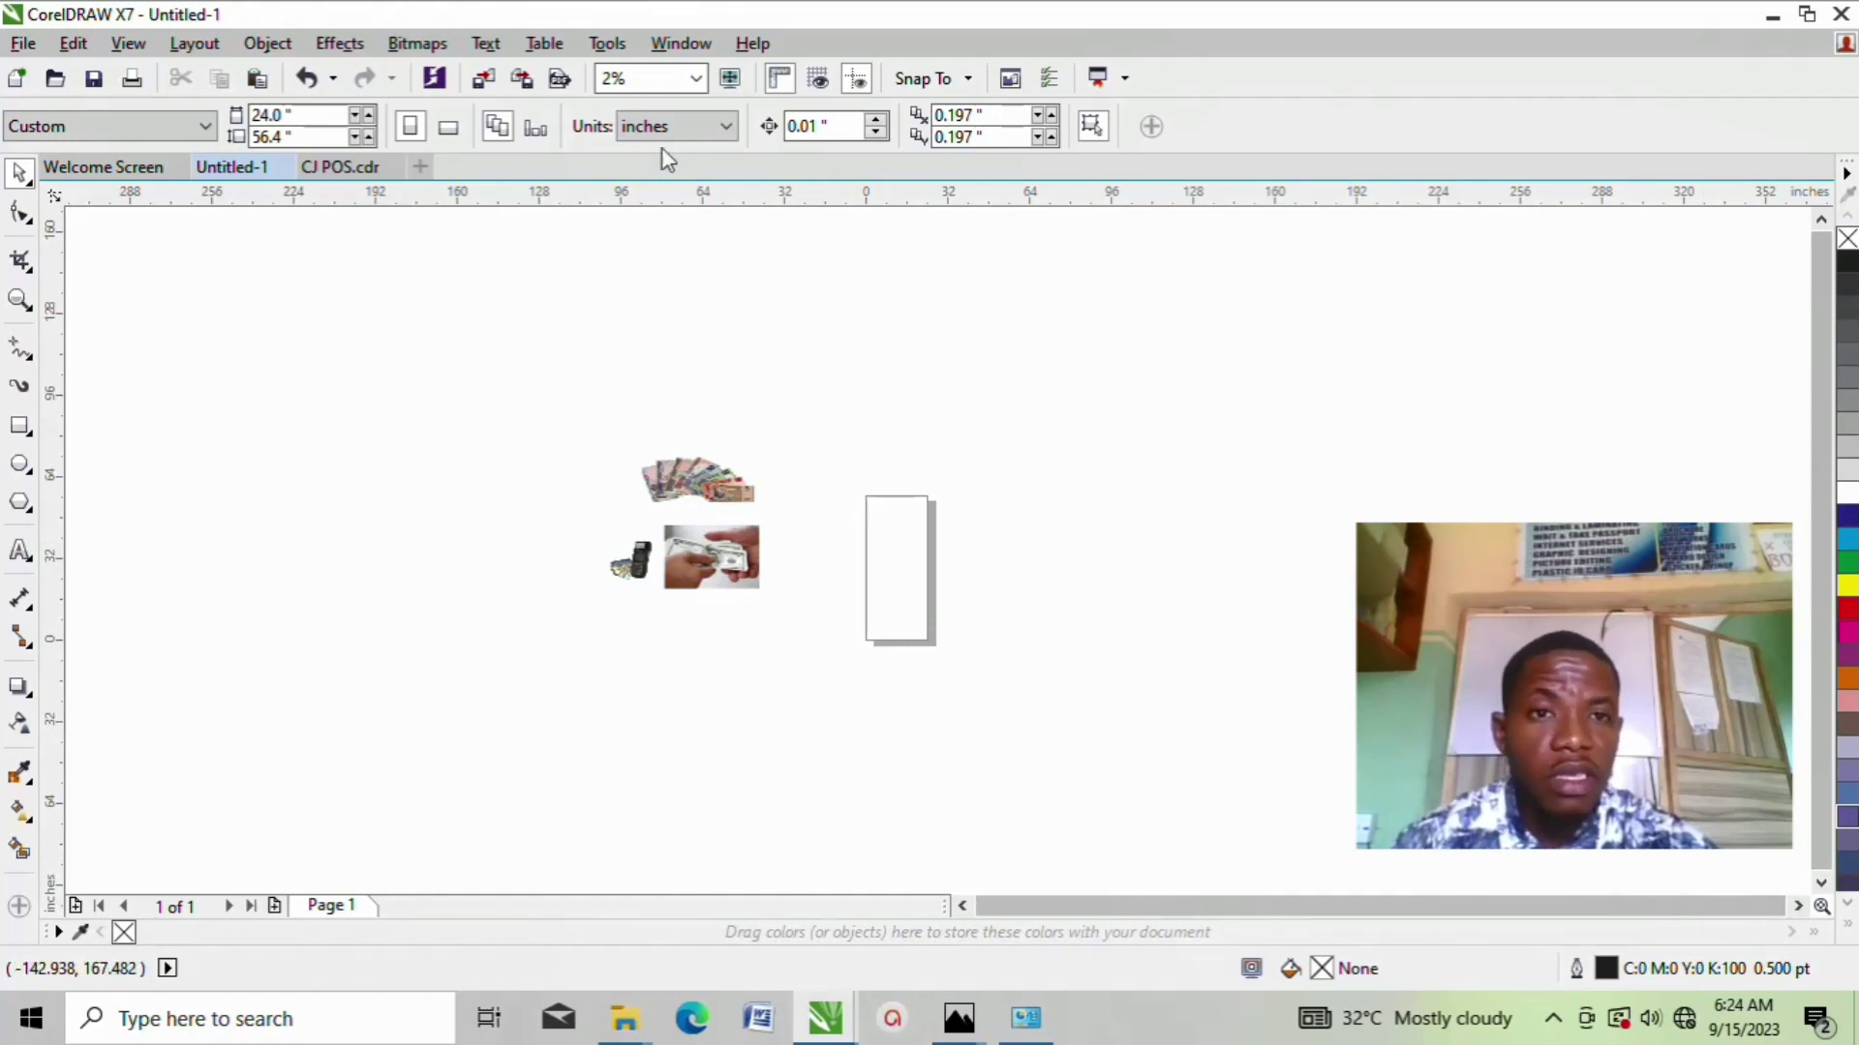
left_click(724, 130)
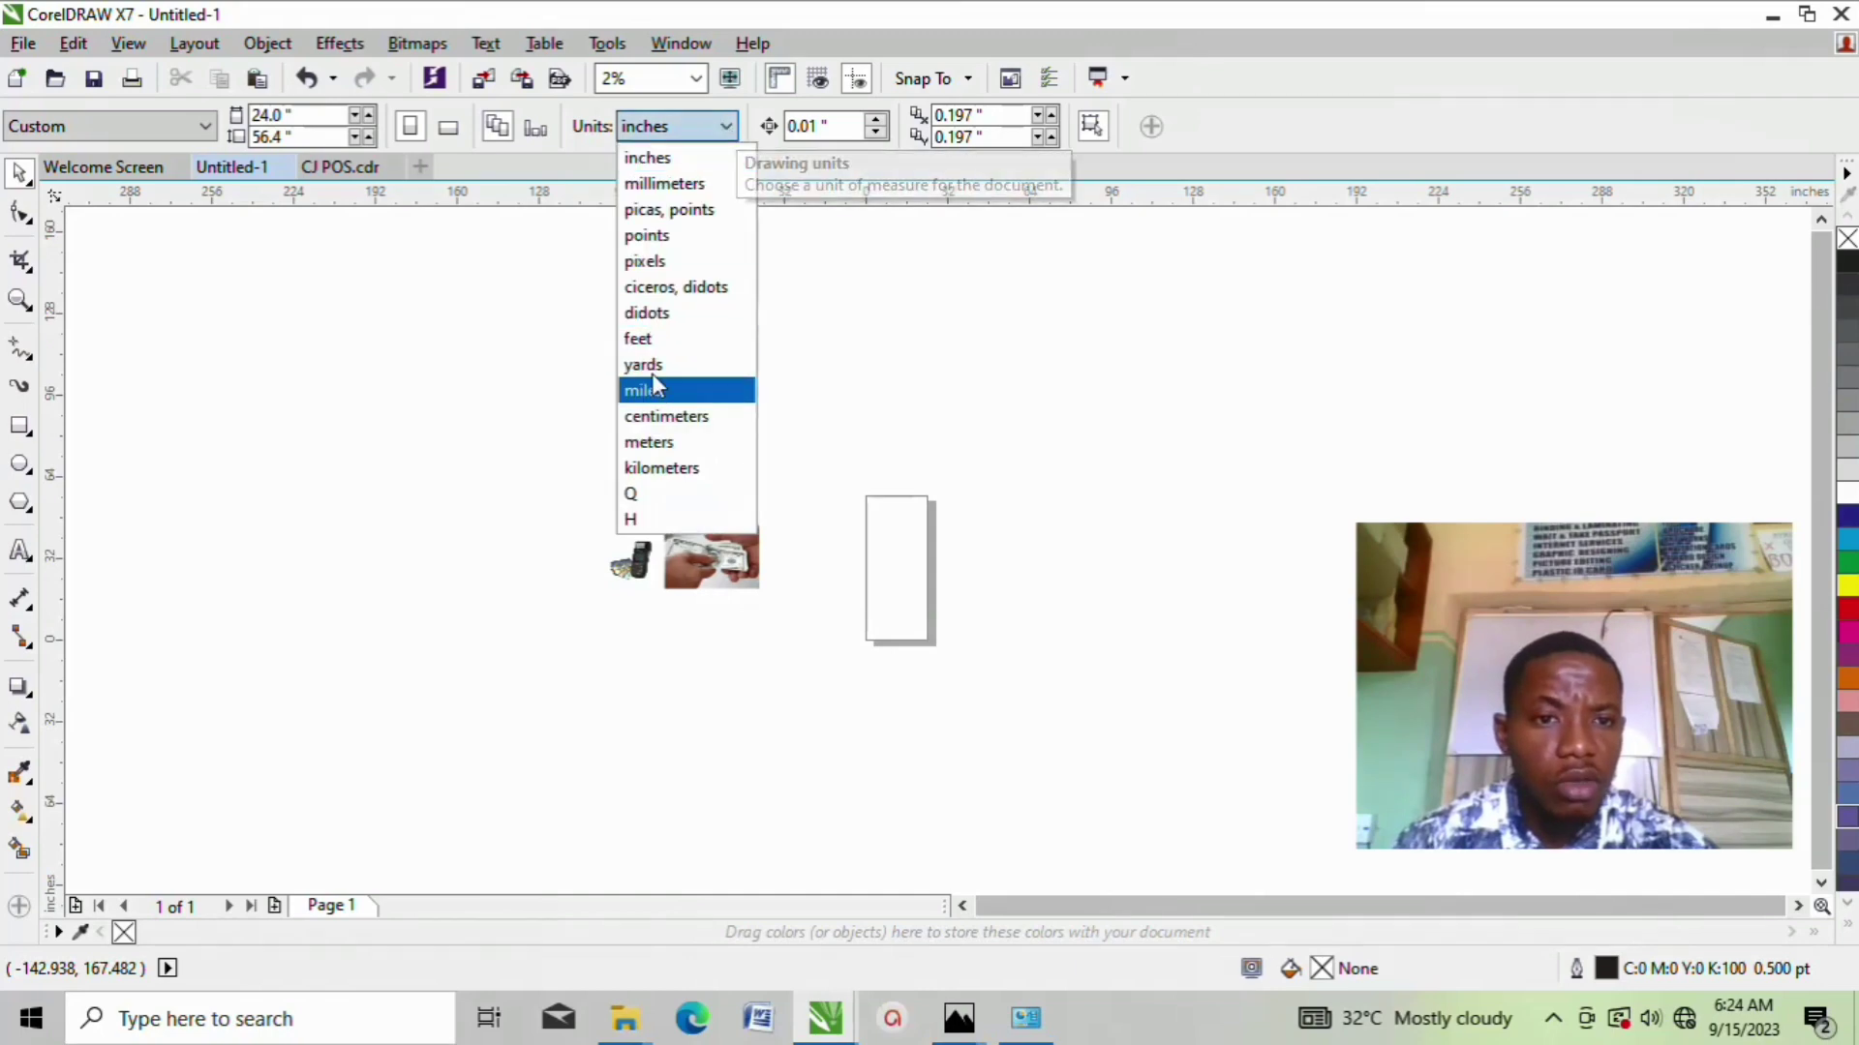
left_click(651, 341)
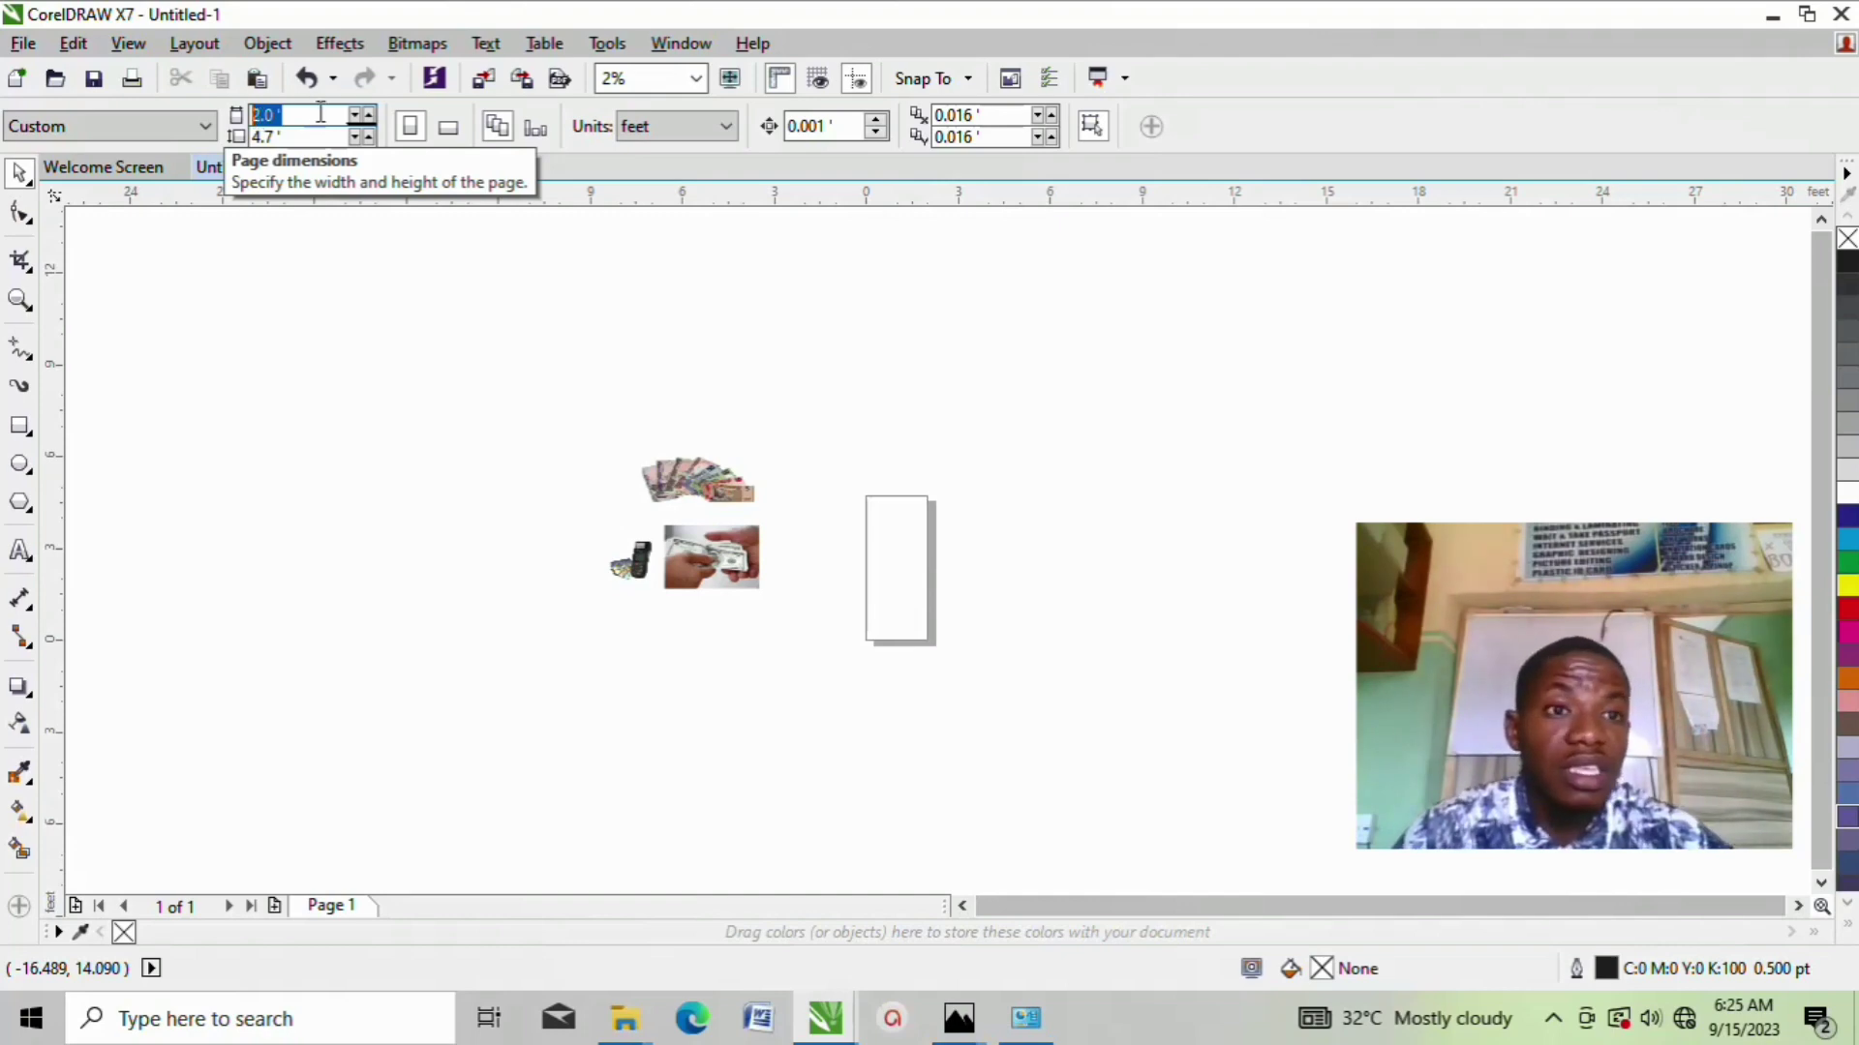
Step: Set the page size to 3 feet wide by 4 feet high
type("3")
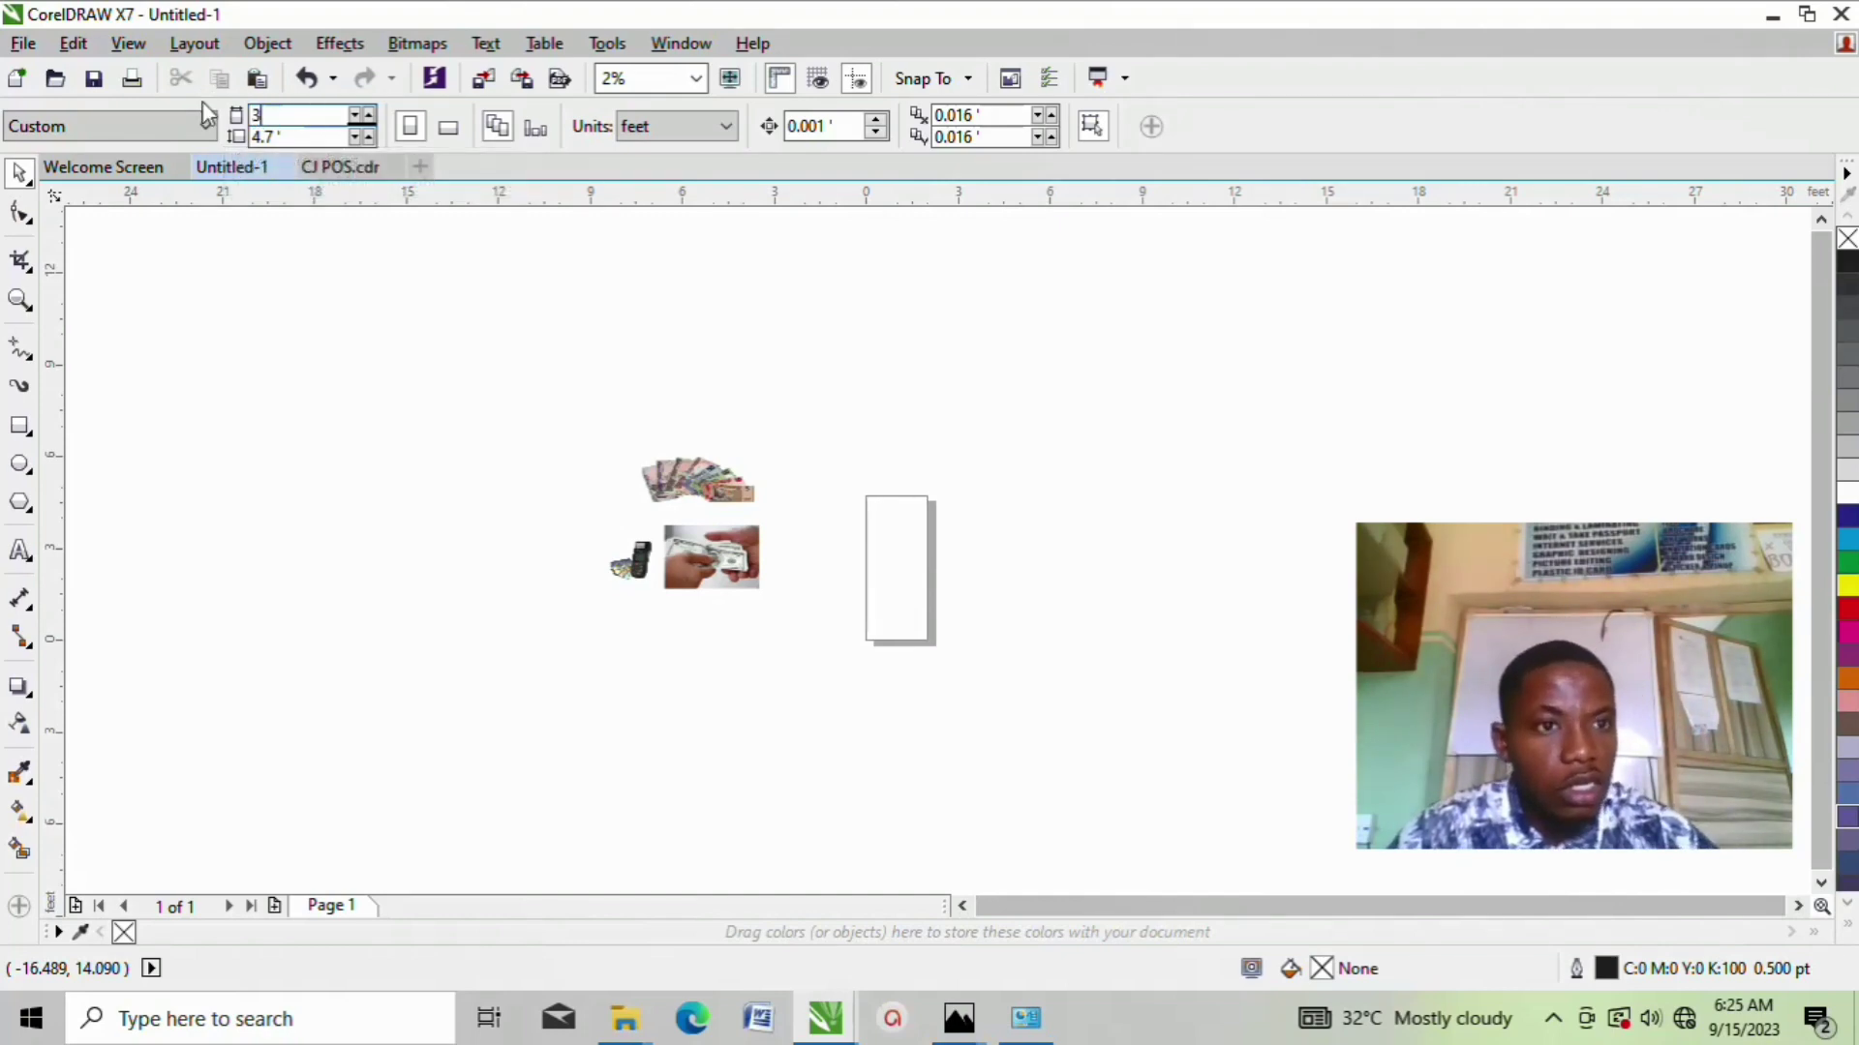
left_click_drag(289, 132, 208, 143)
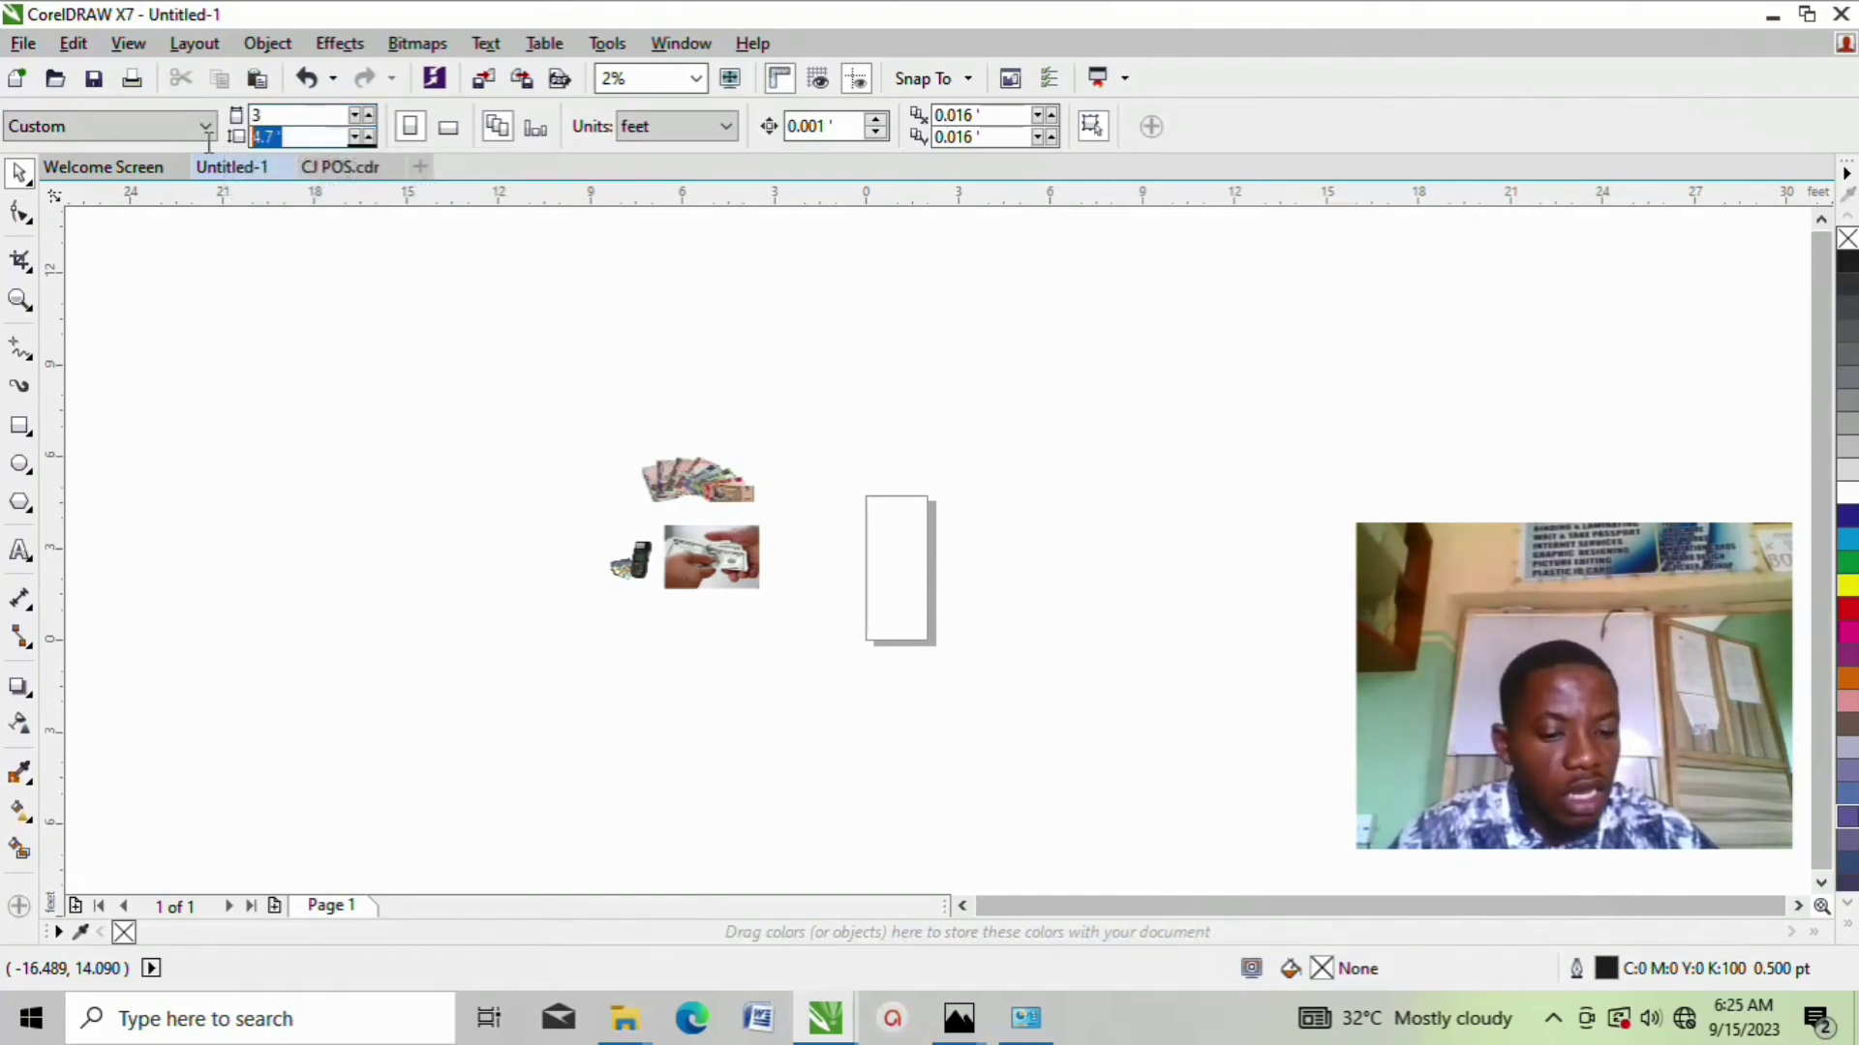
type("4")
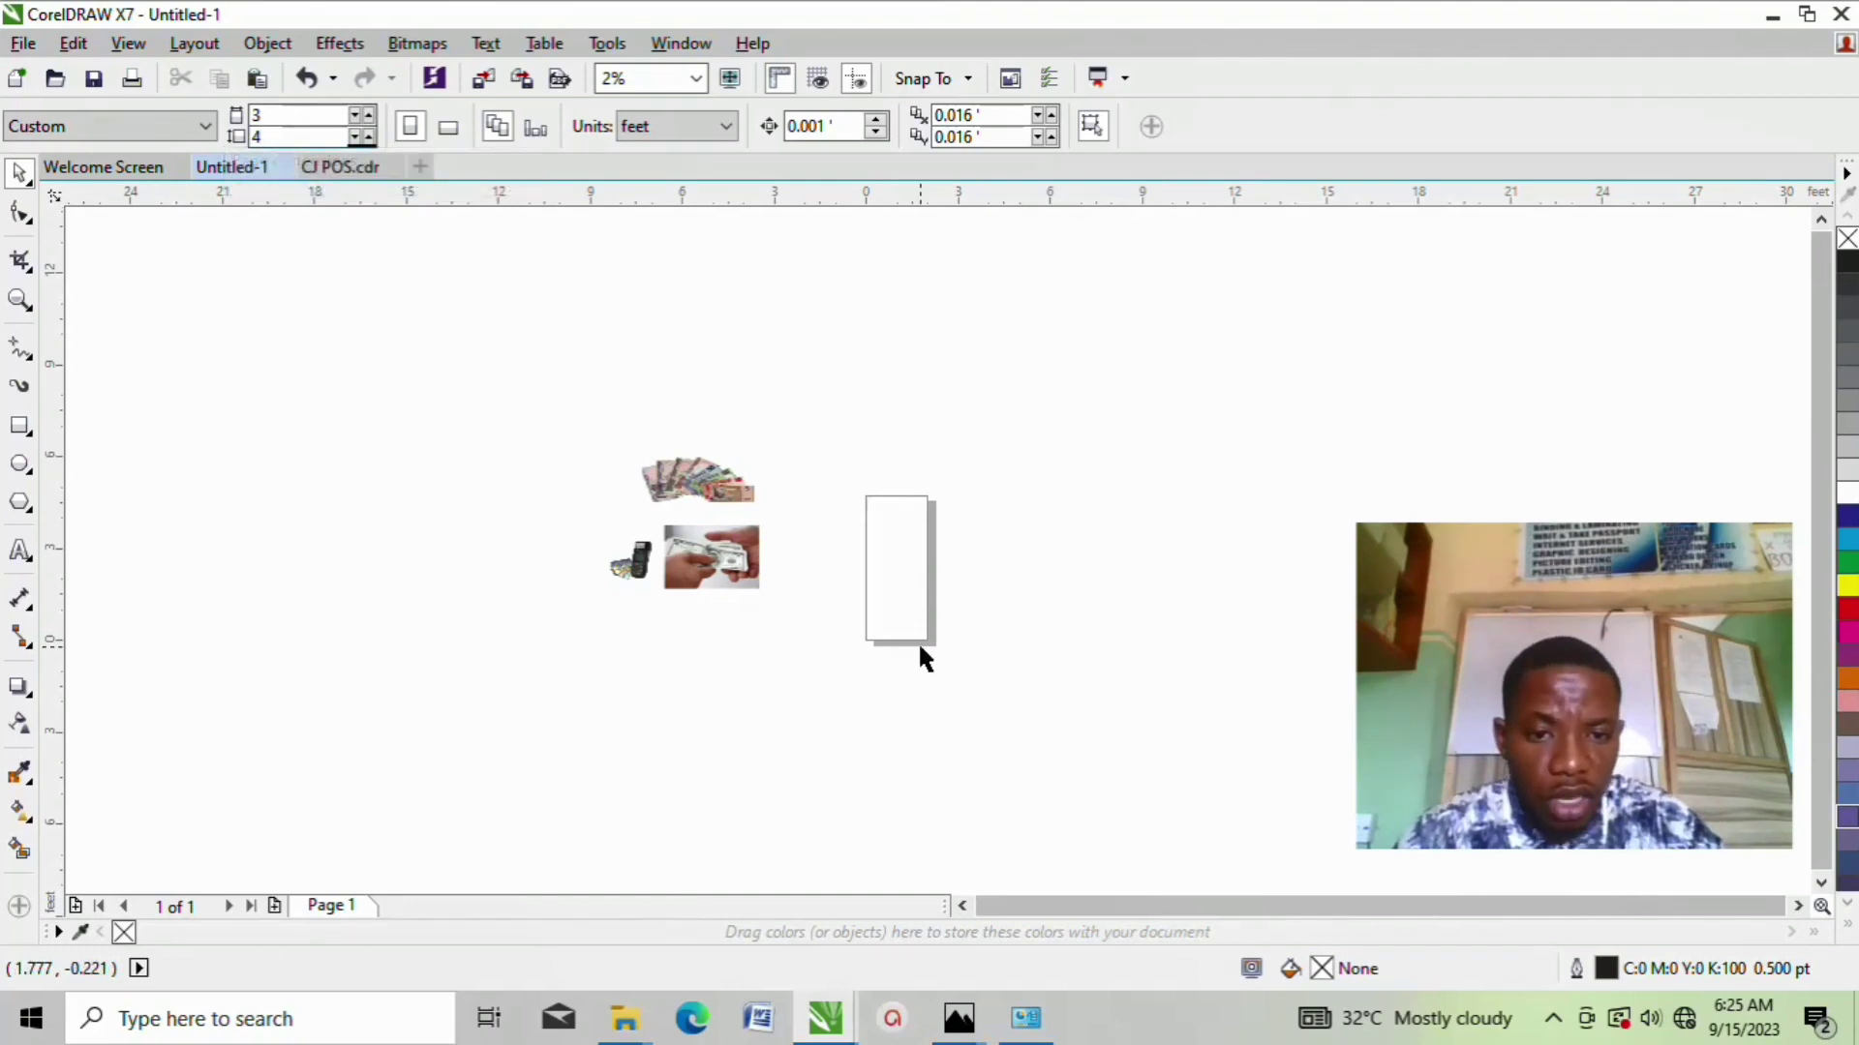
key("Return")
scroll(918, 641, "up", 2)
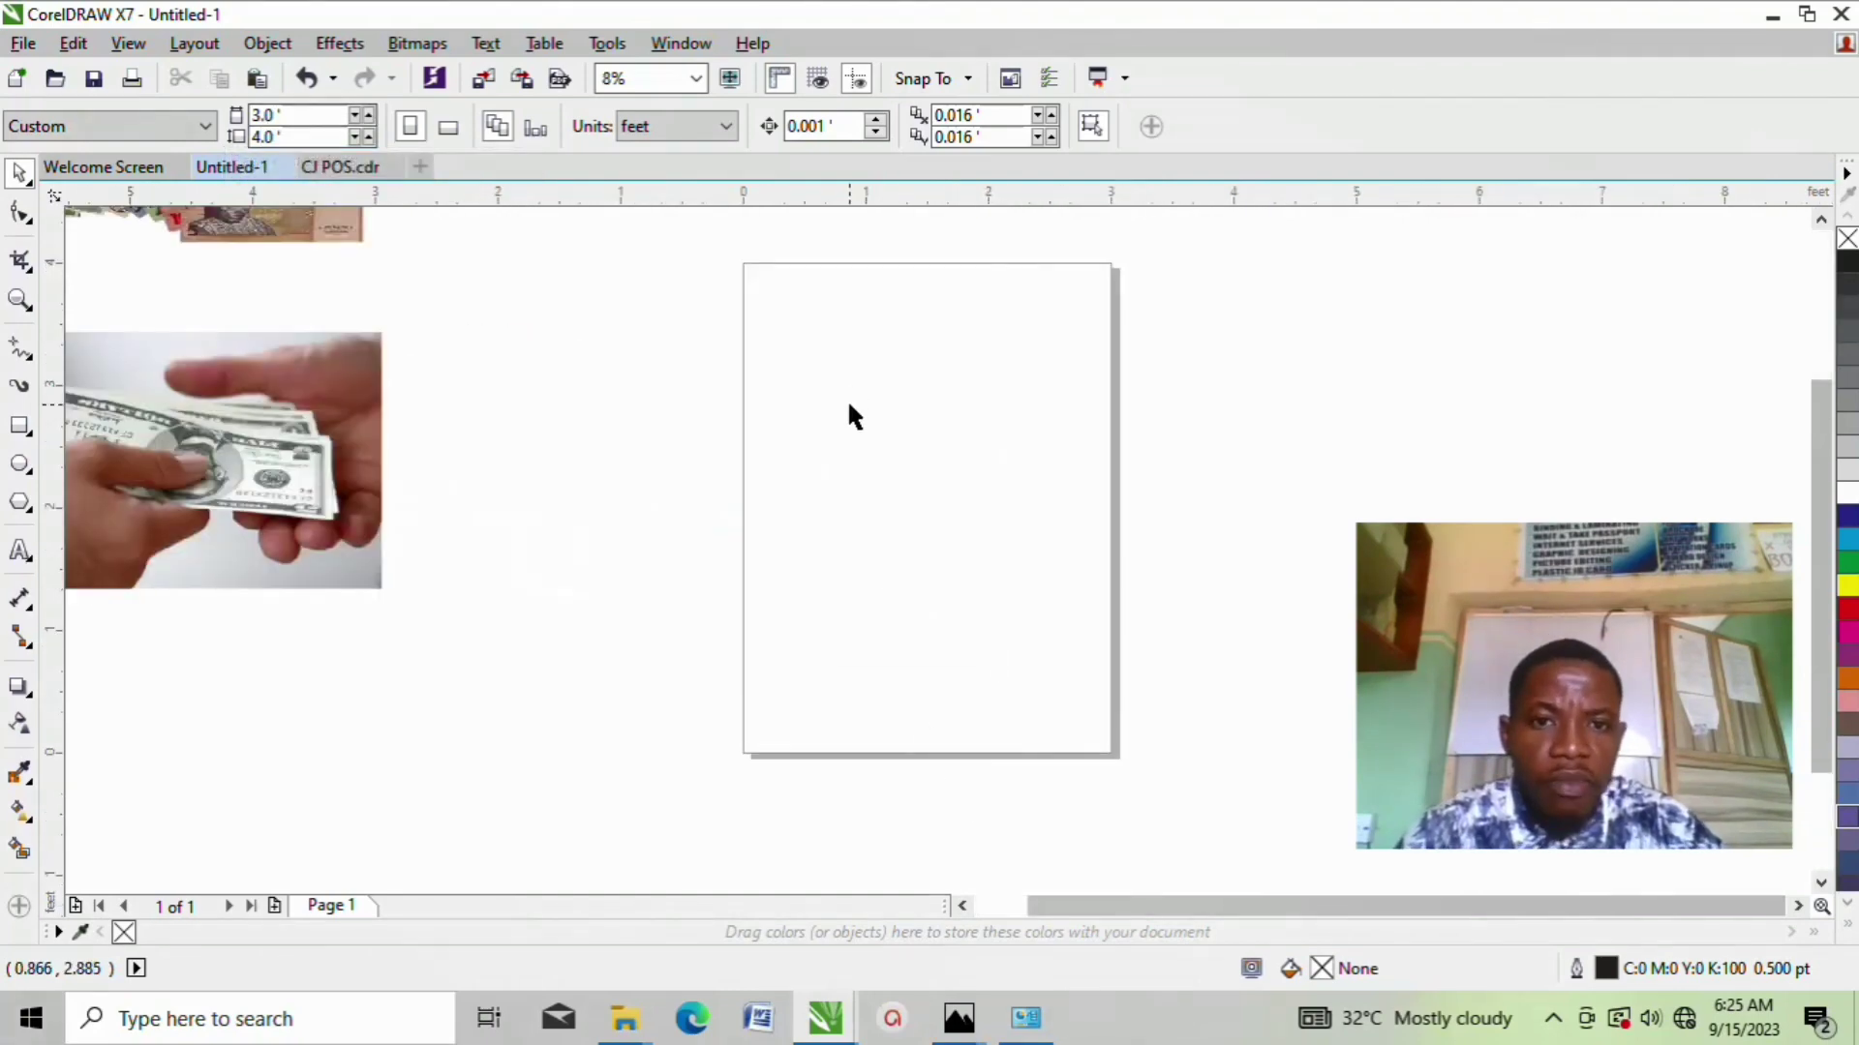
scroll(849, 409, "down", 1)
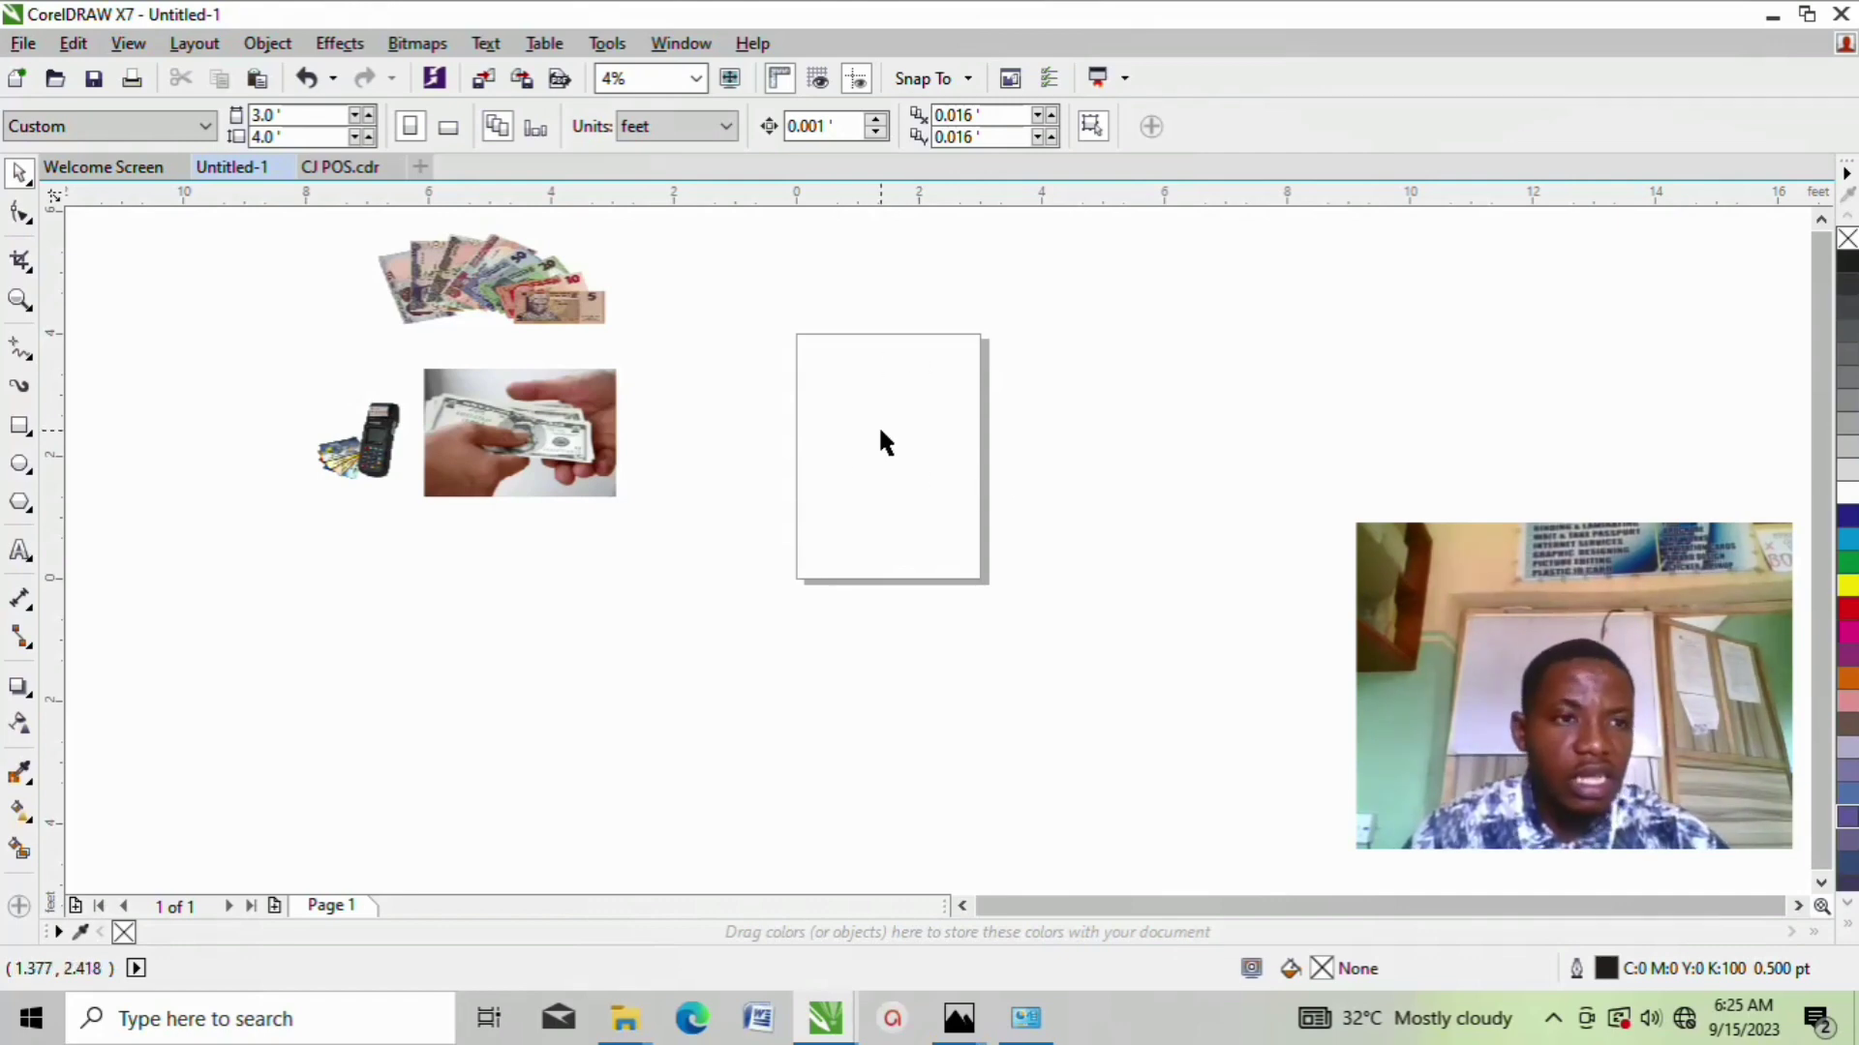
double_click(17, 431)
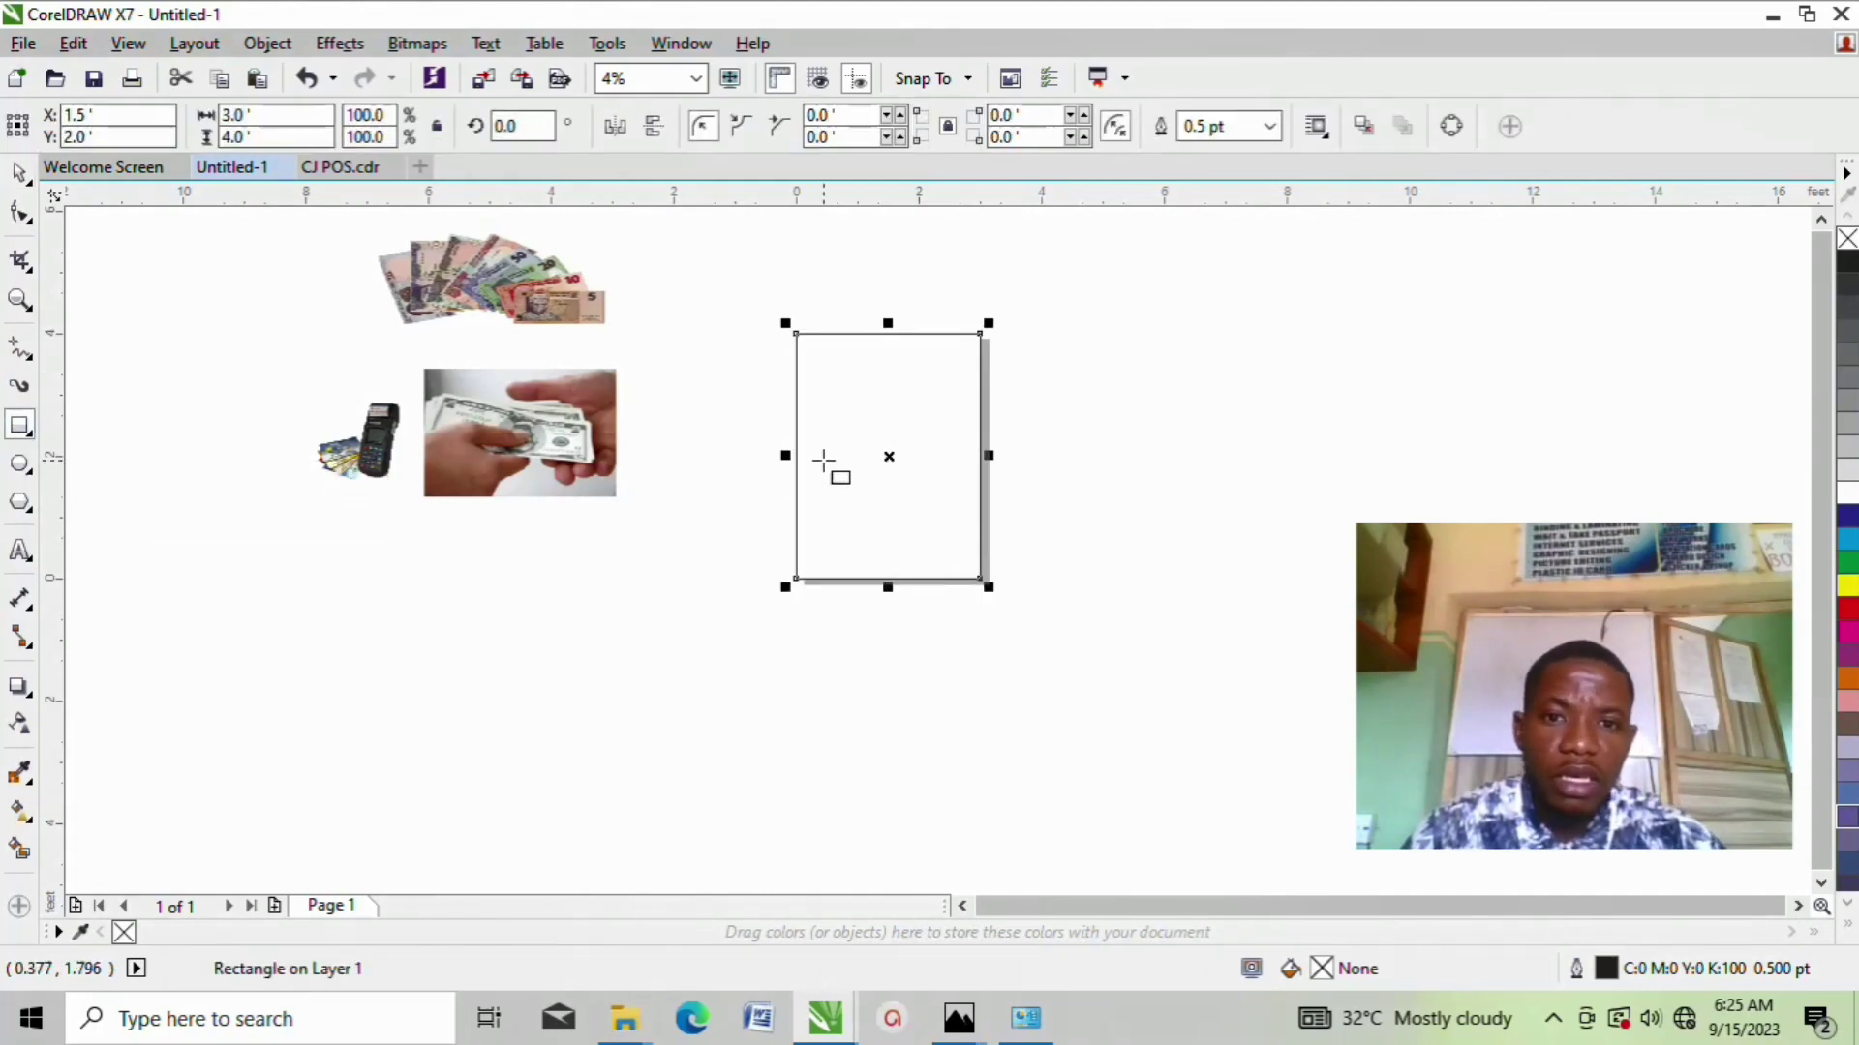
left_click(19, 172)
left_click_drag(935, 386, 1453, 438)
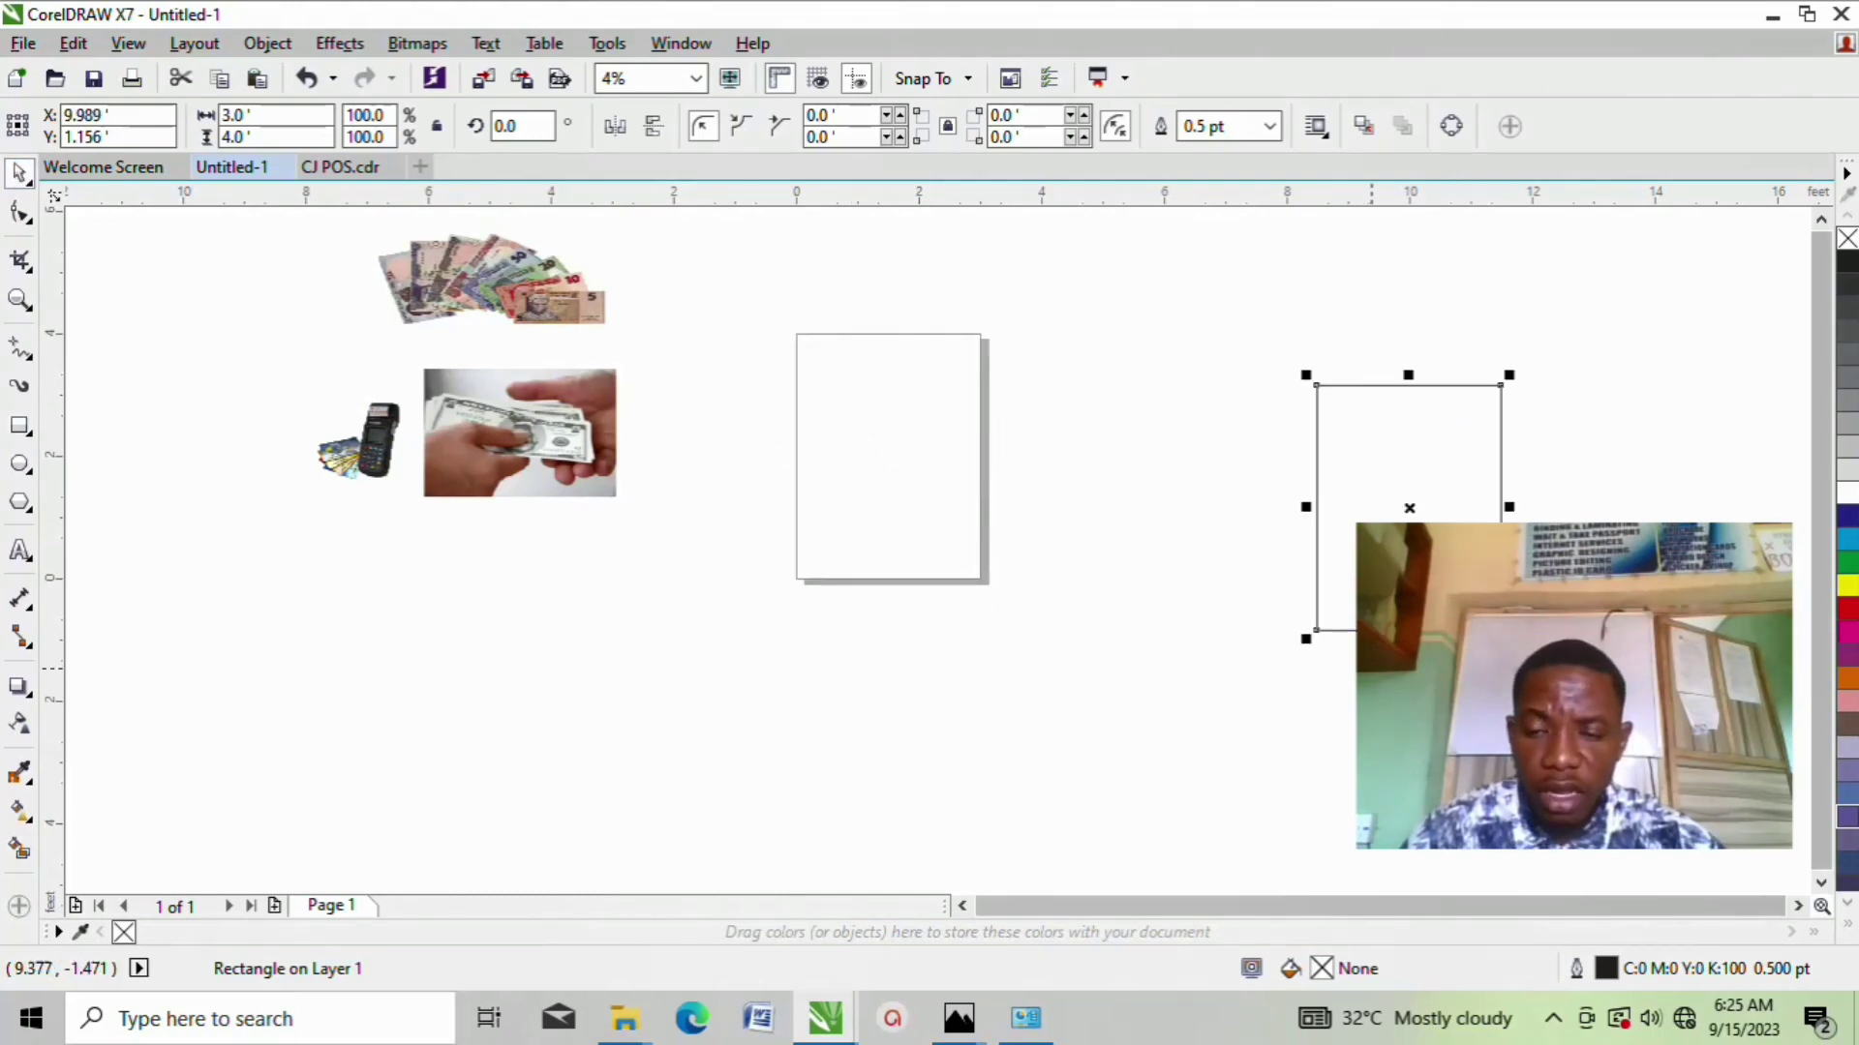
key("Delete")
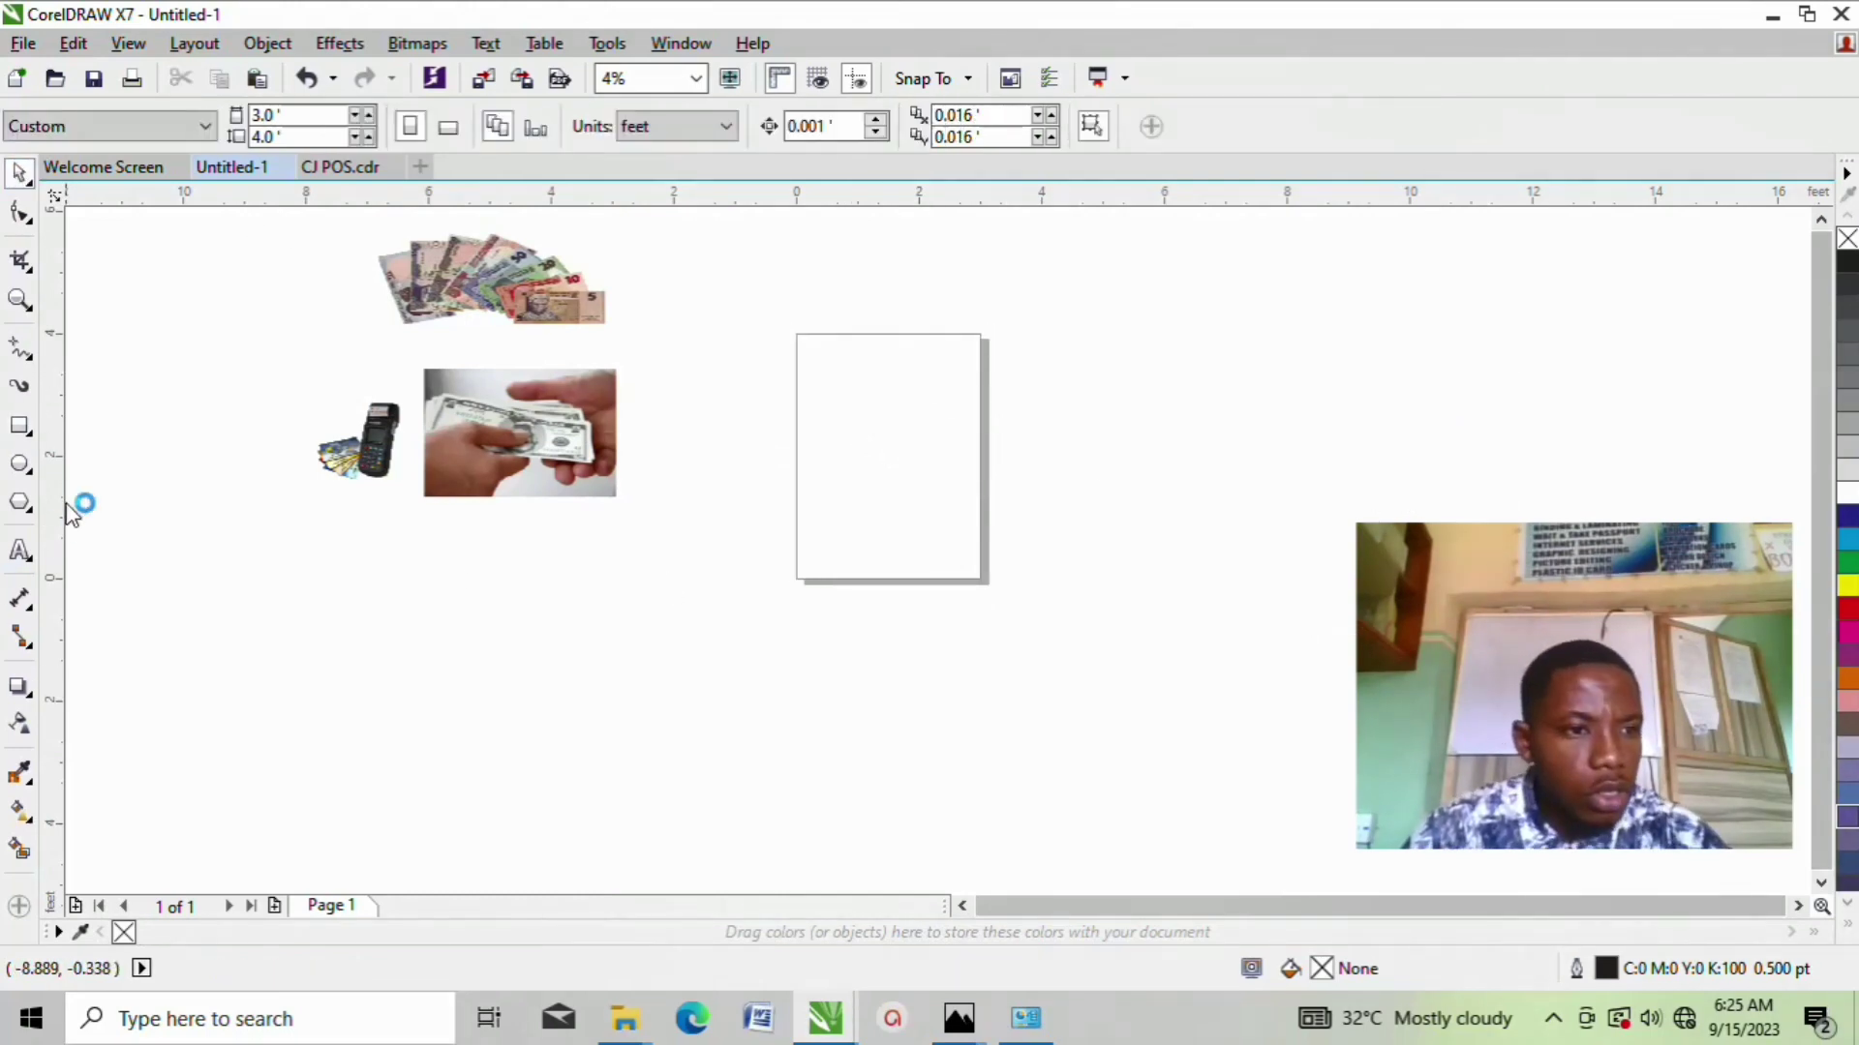
left_click(20, 426)
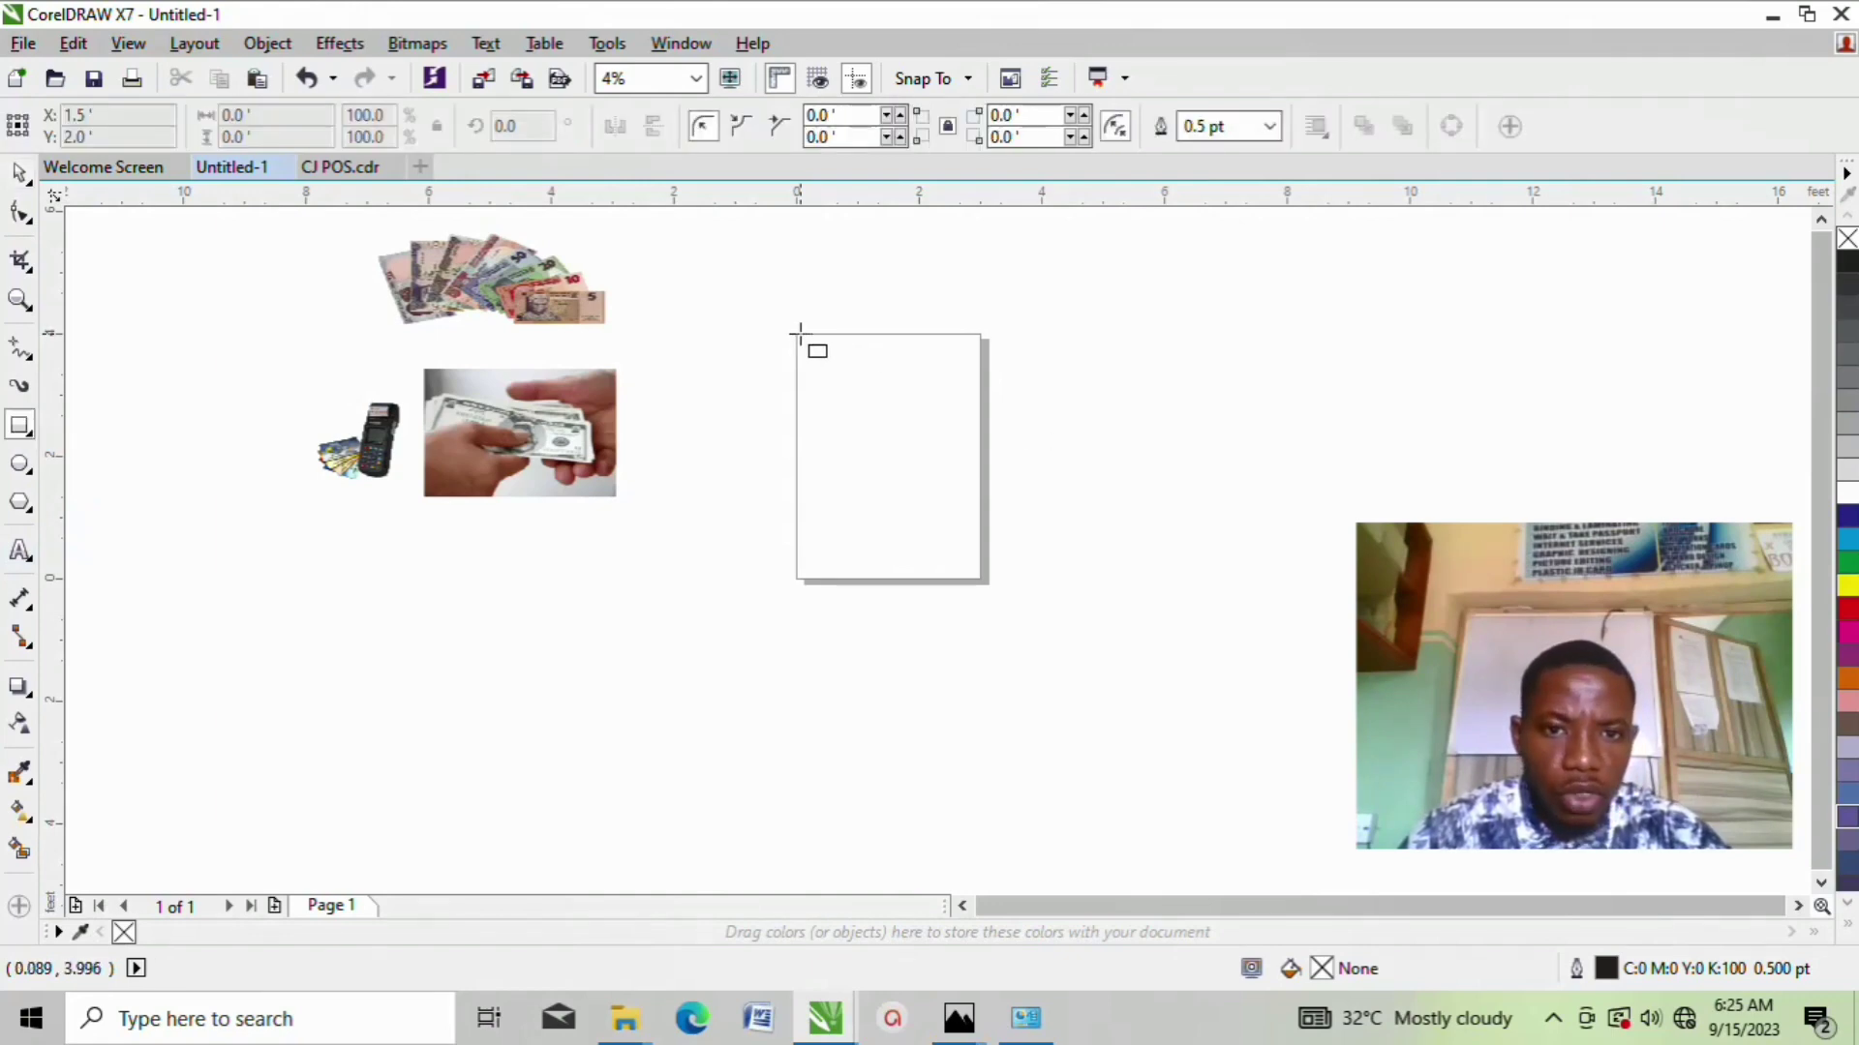
left_click_drag(800, 335, 979, 577)
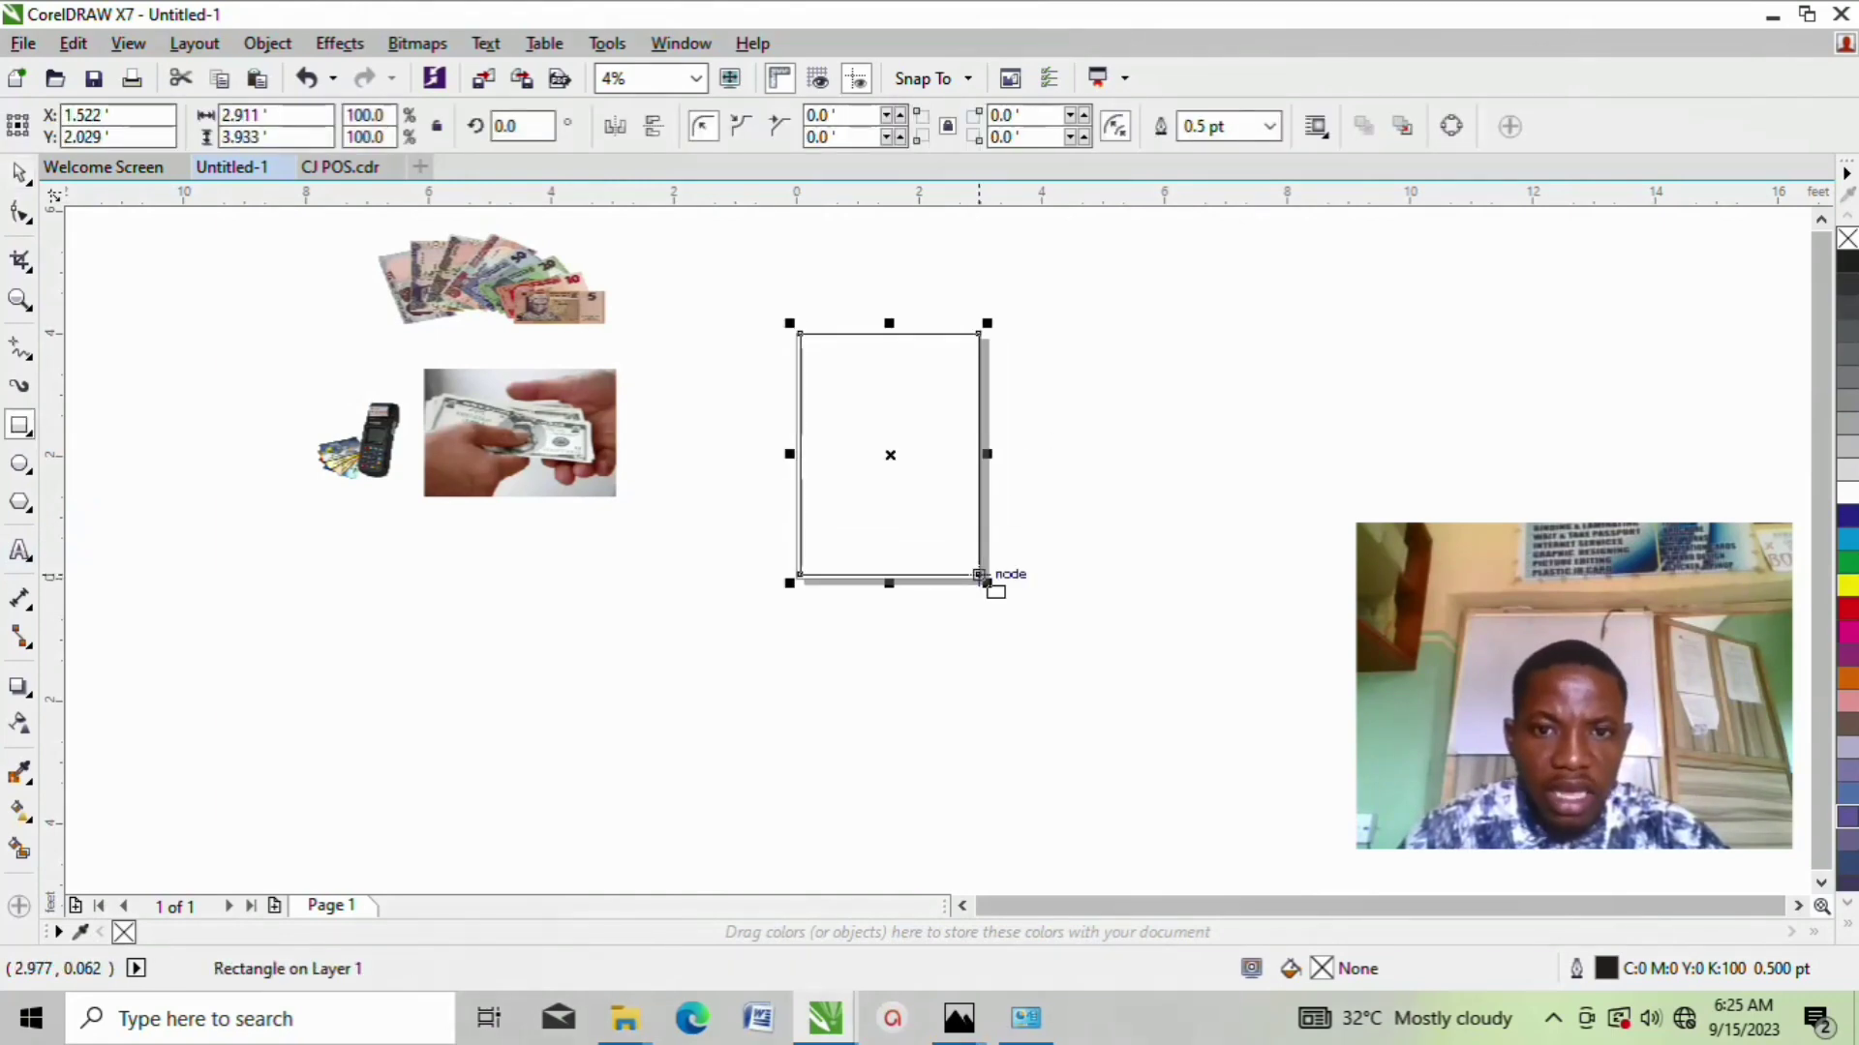
key("Escape")
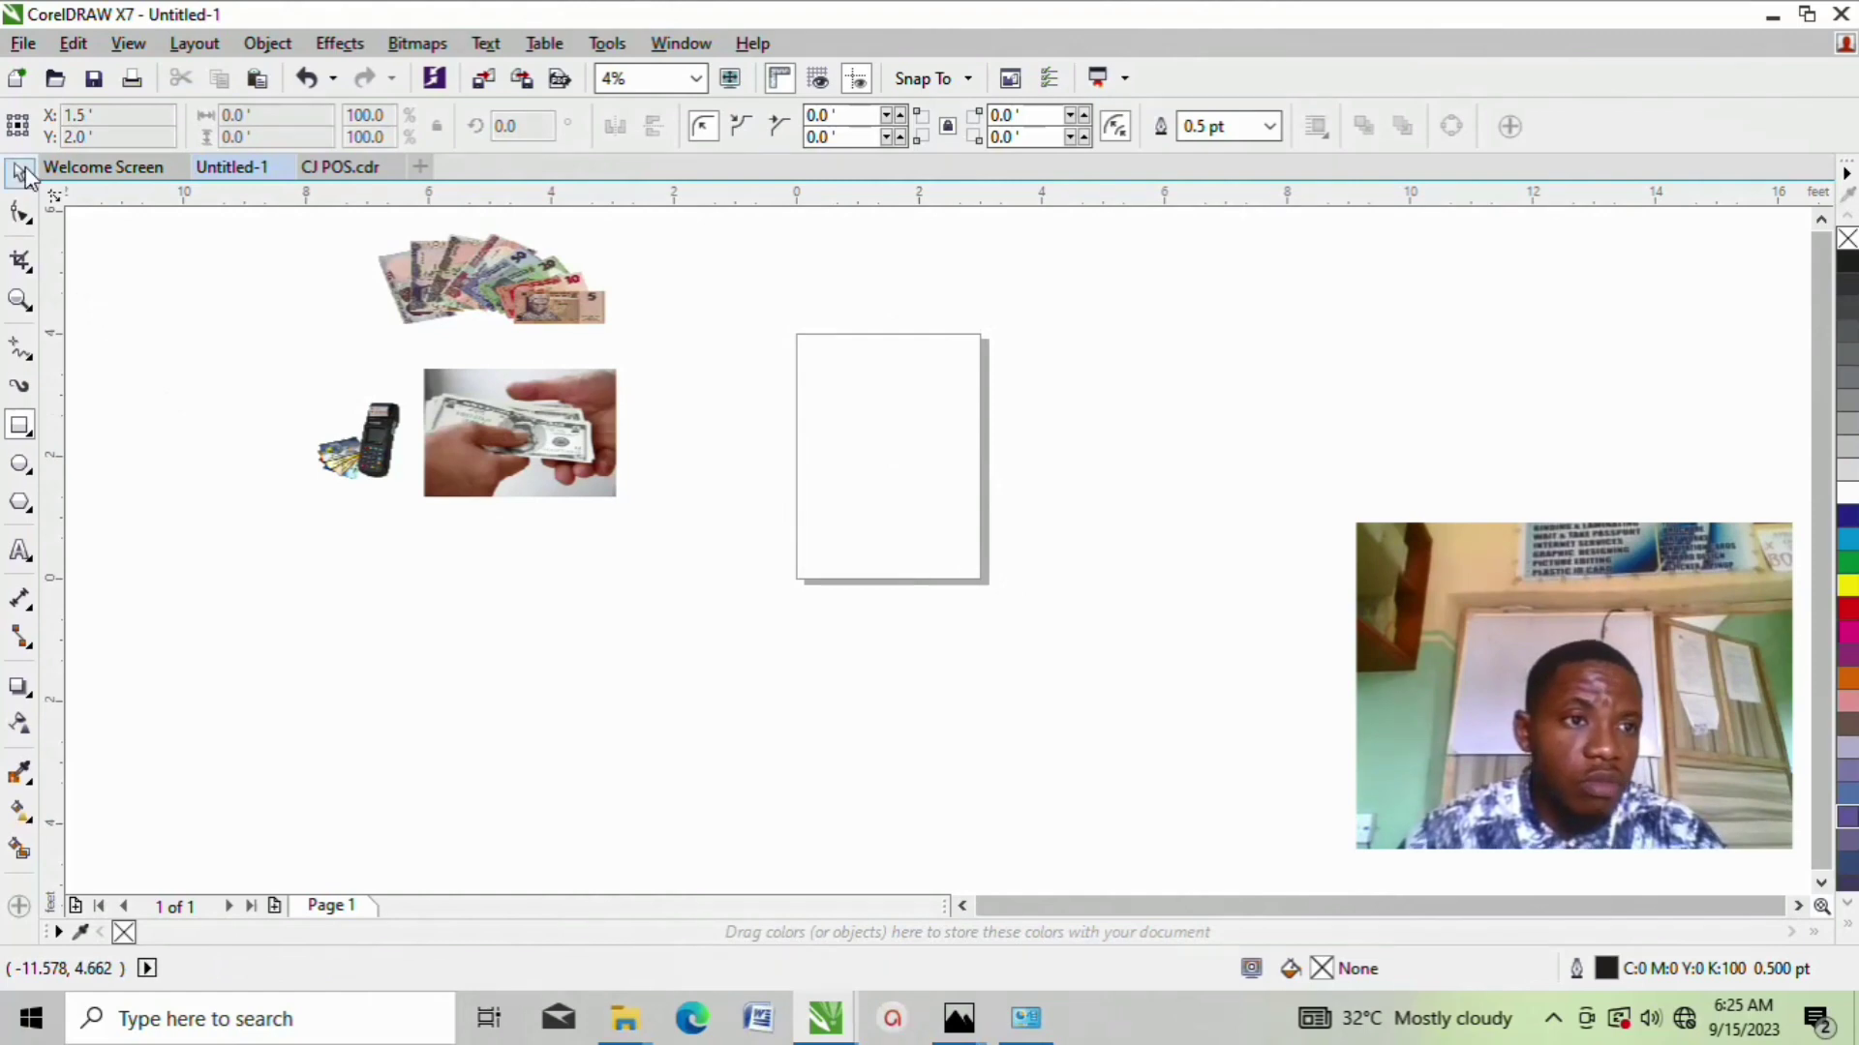
Step: Create a 3 by 4 foot rectangle that exactly matches the page frame and select it
left_click(20, 211)
left_click(20, 426)
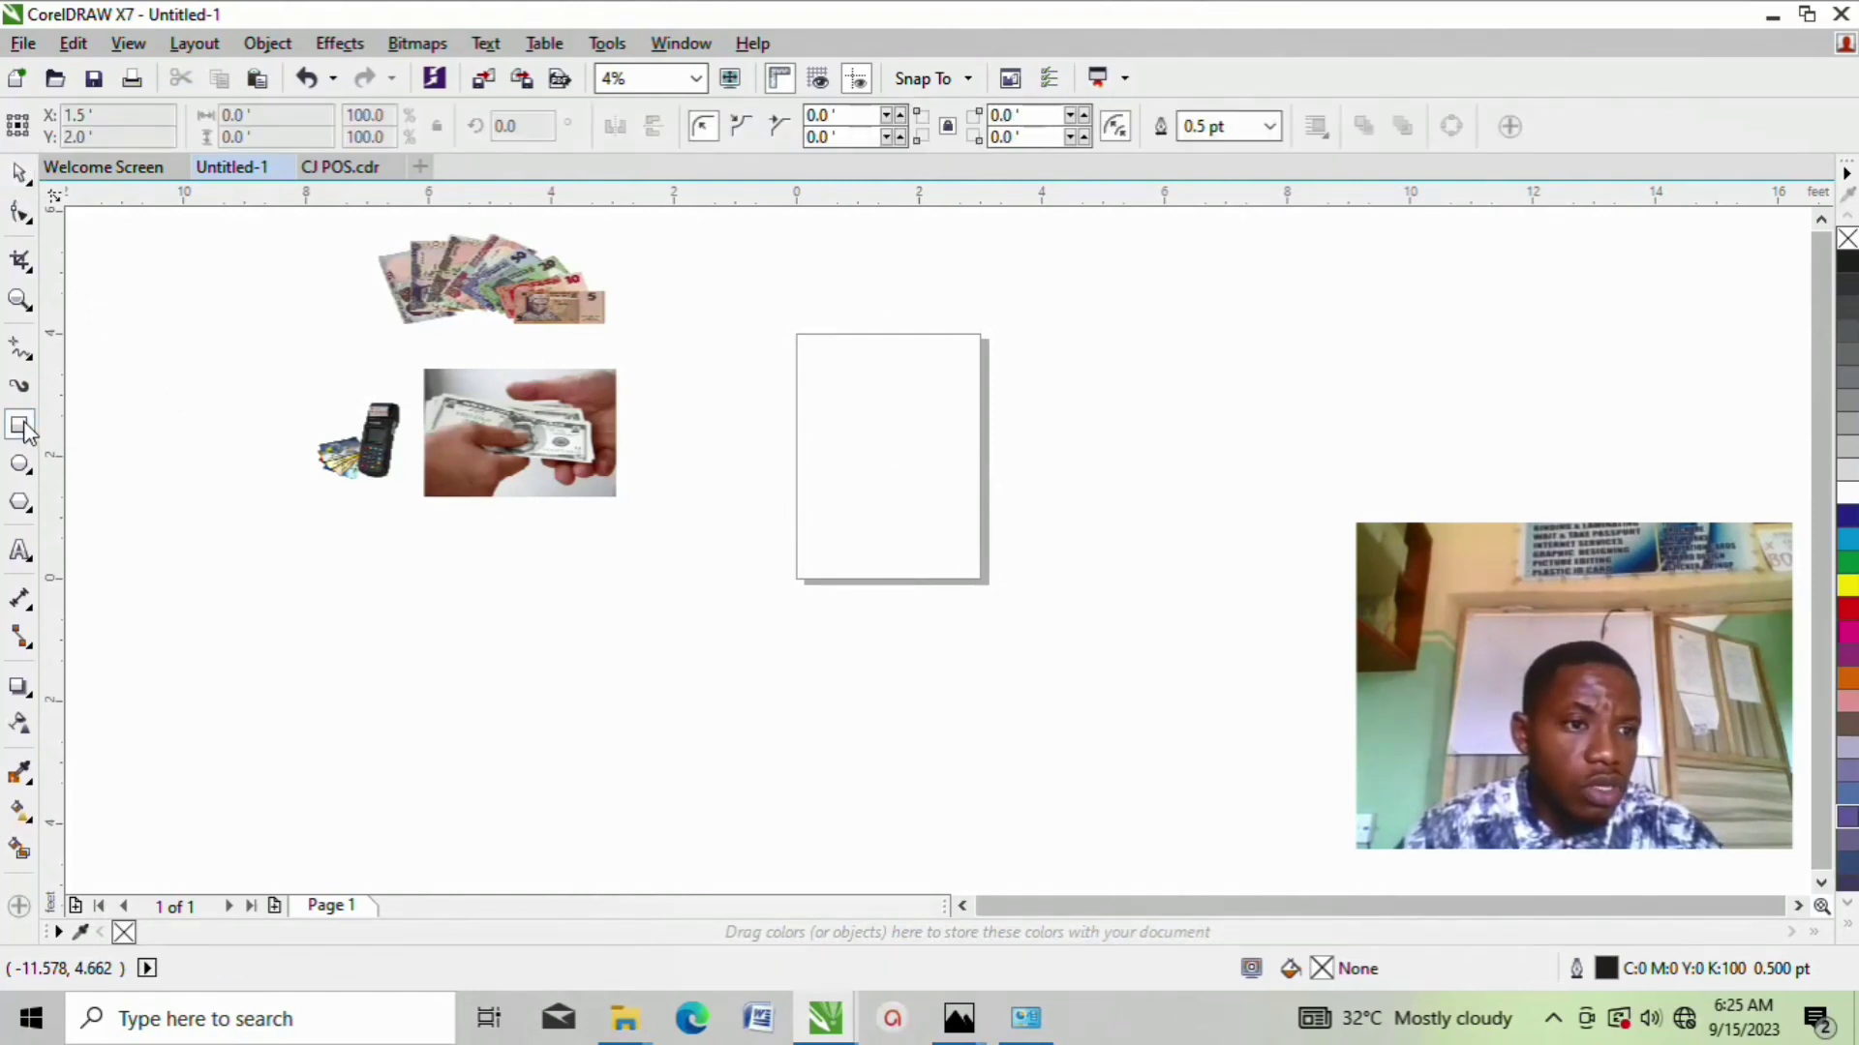
left_click(19, 175)
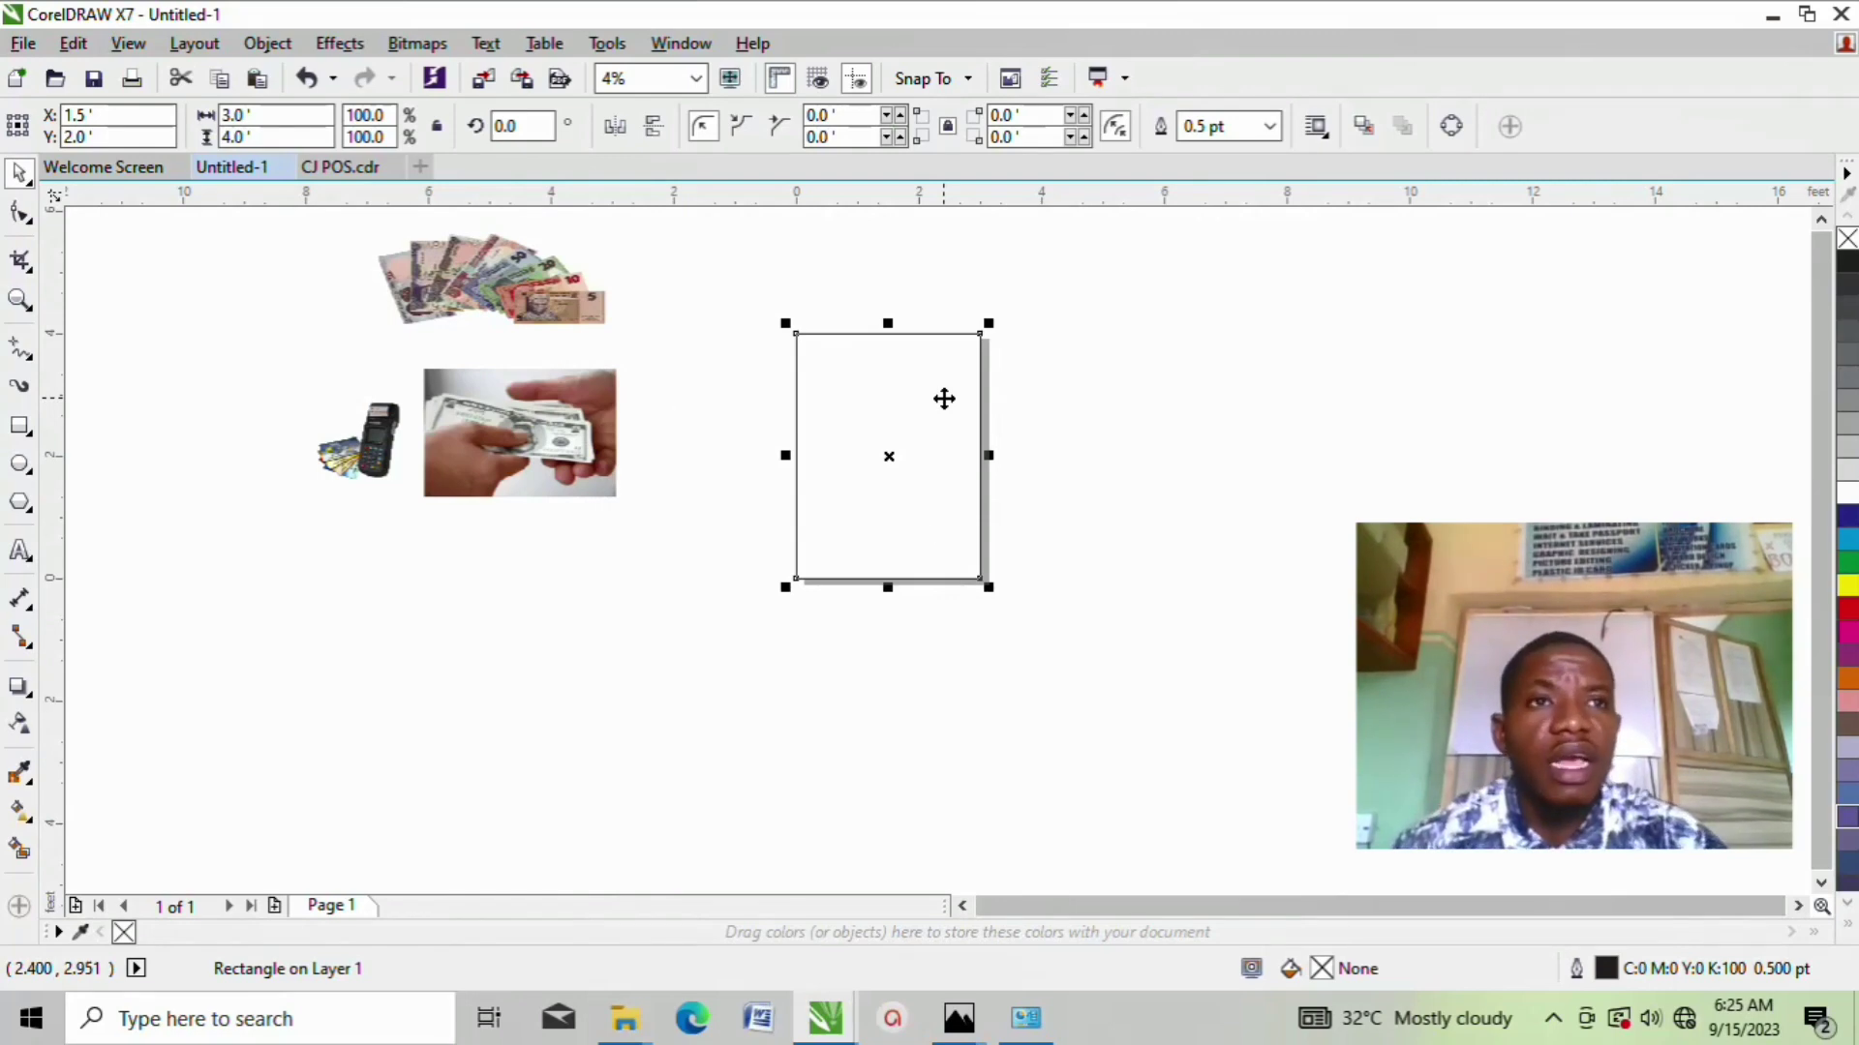
left_click(1076, 380)
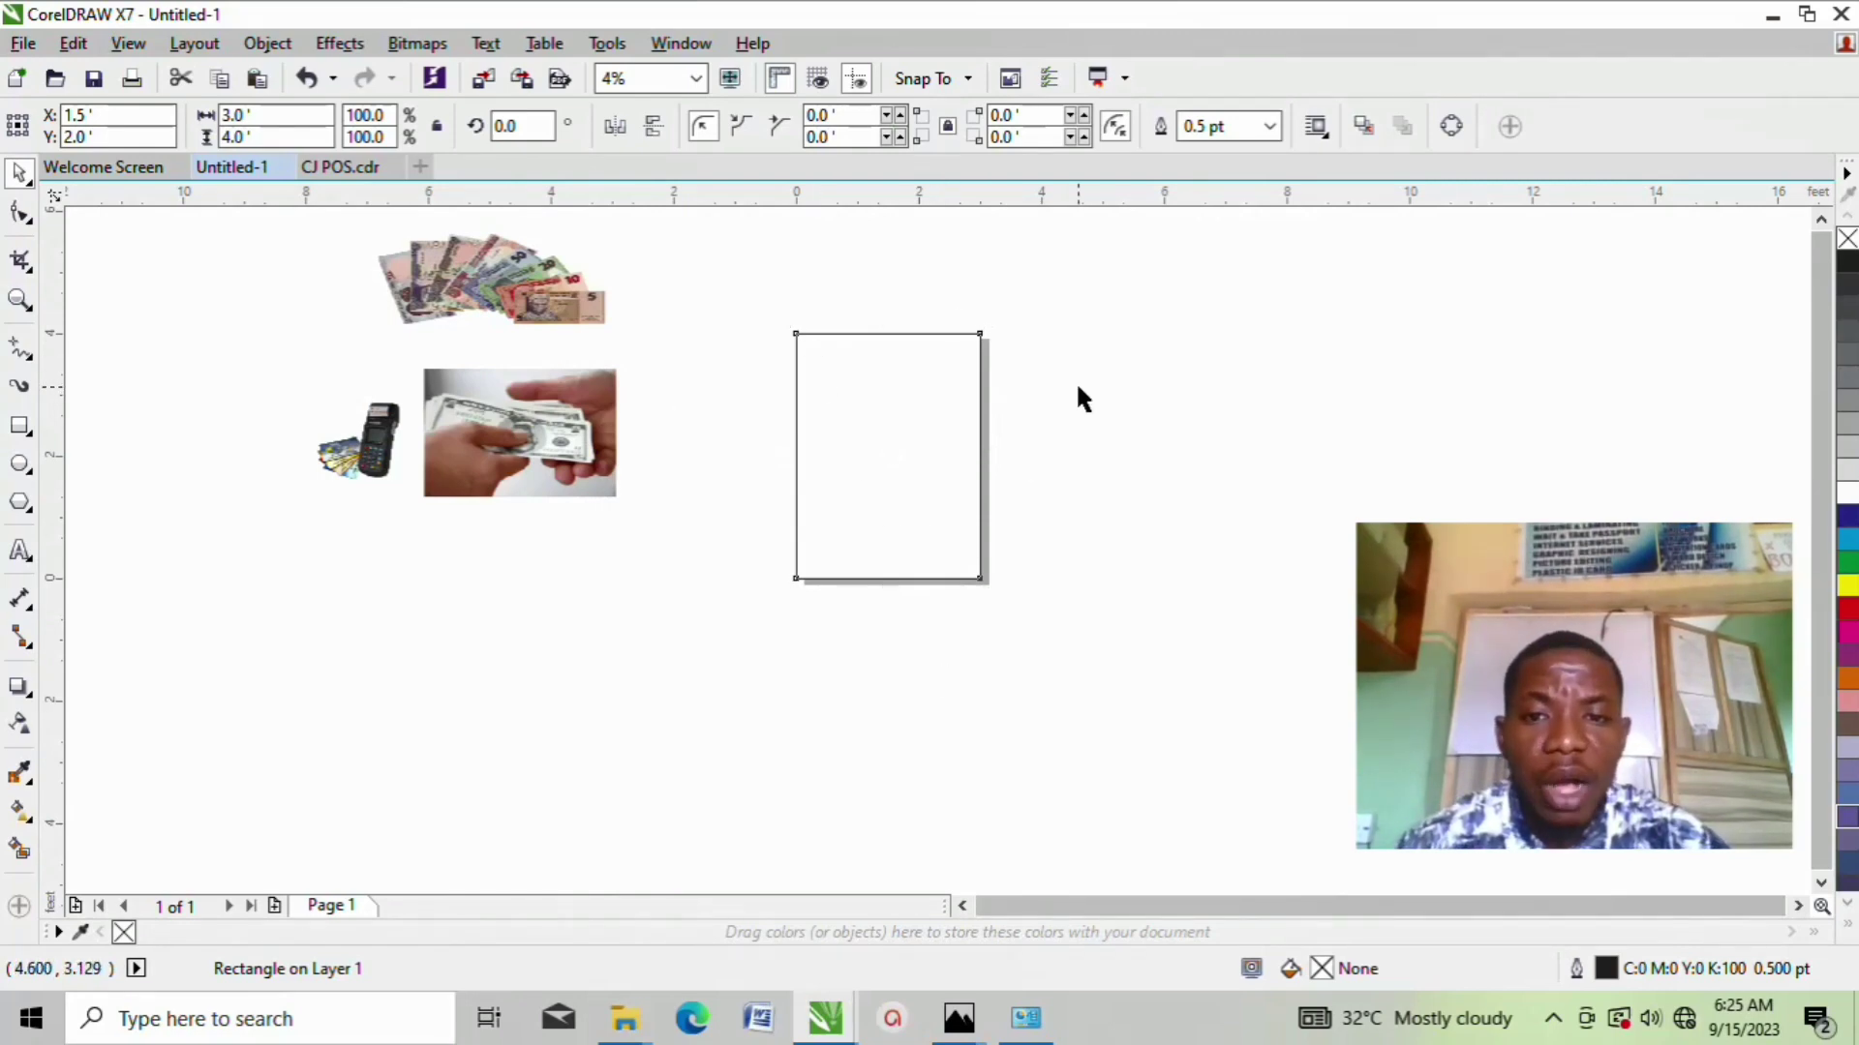
left_click(899, 406)
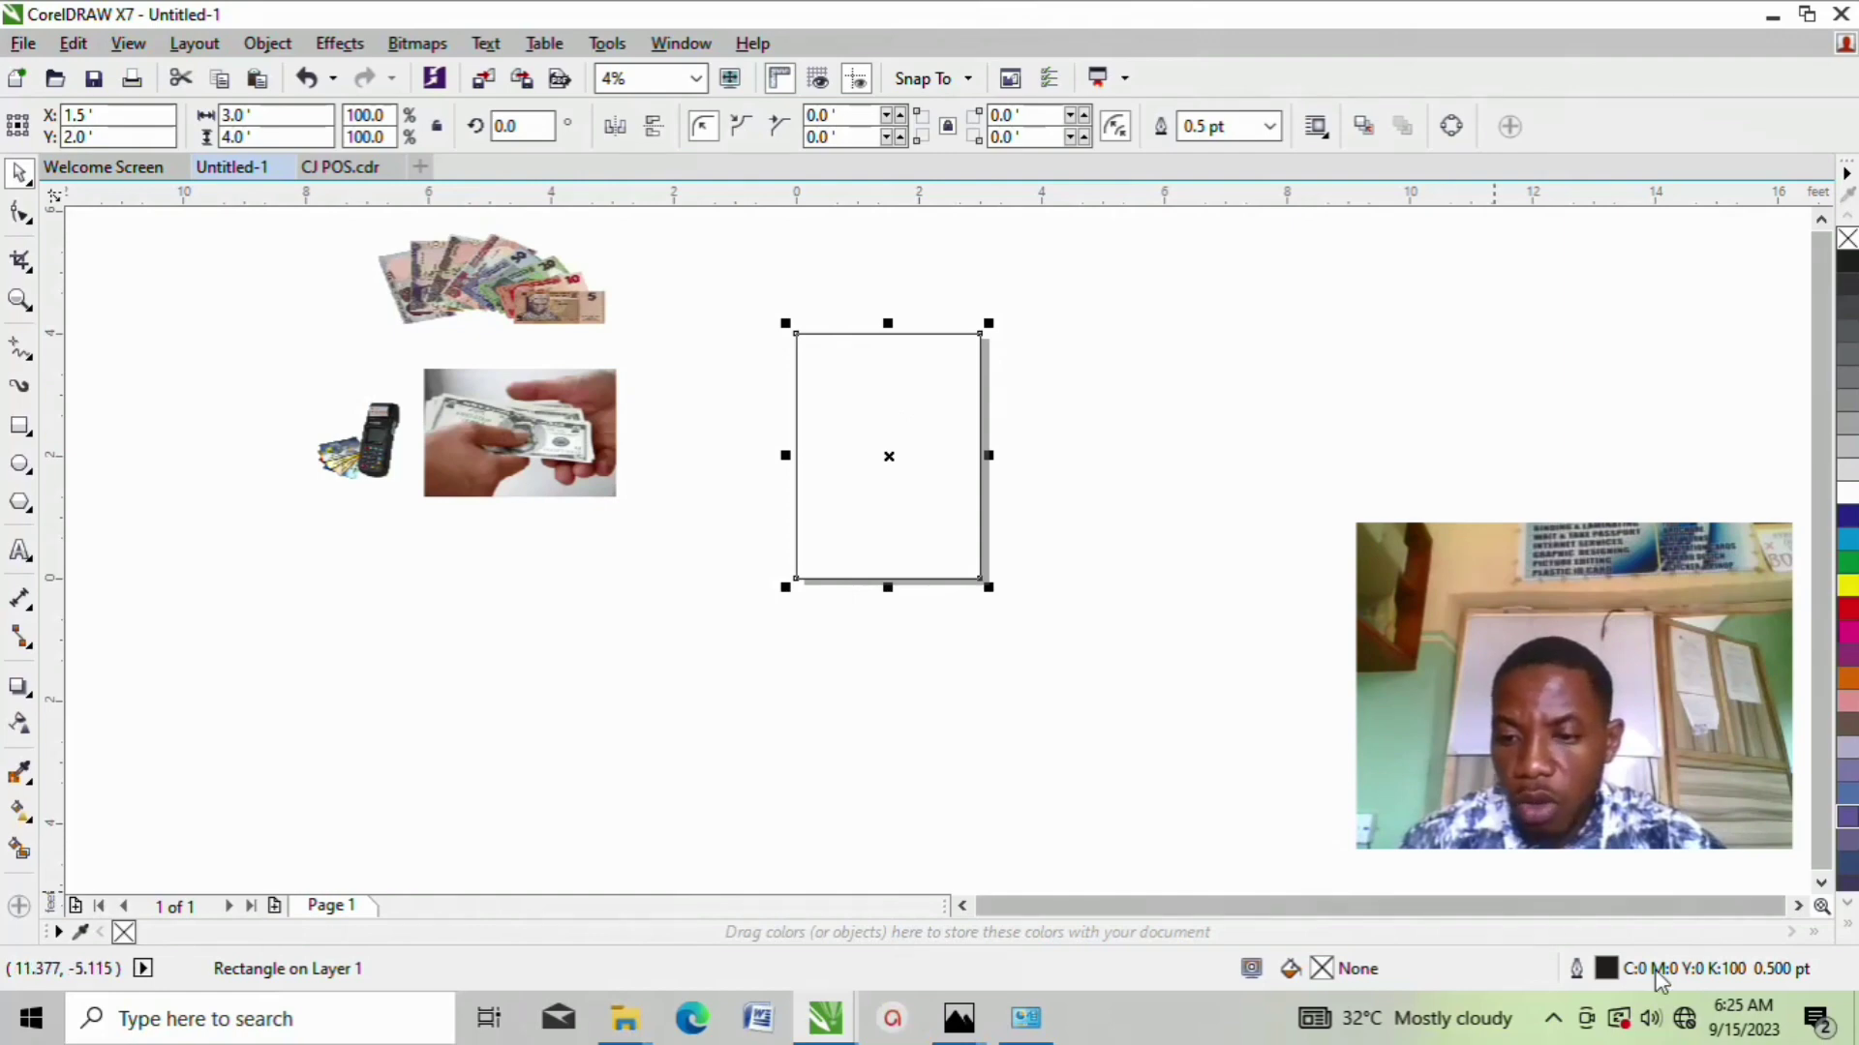
Step: Set the outline width of the page-sized rectangle to None and deselect it
double_click(1602, 971)
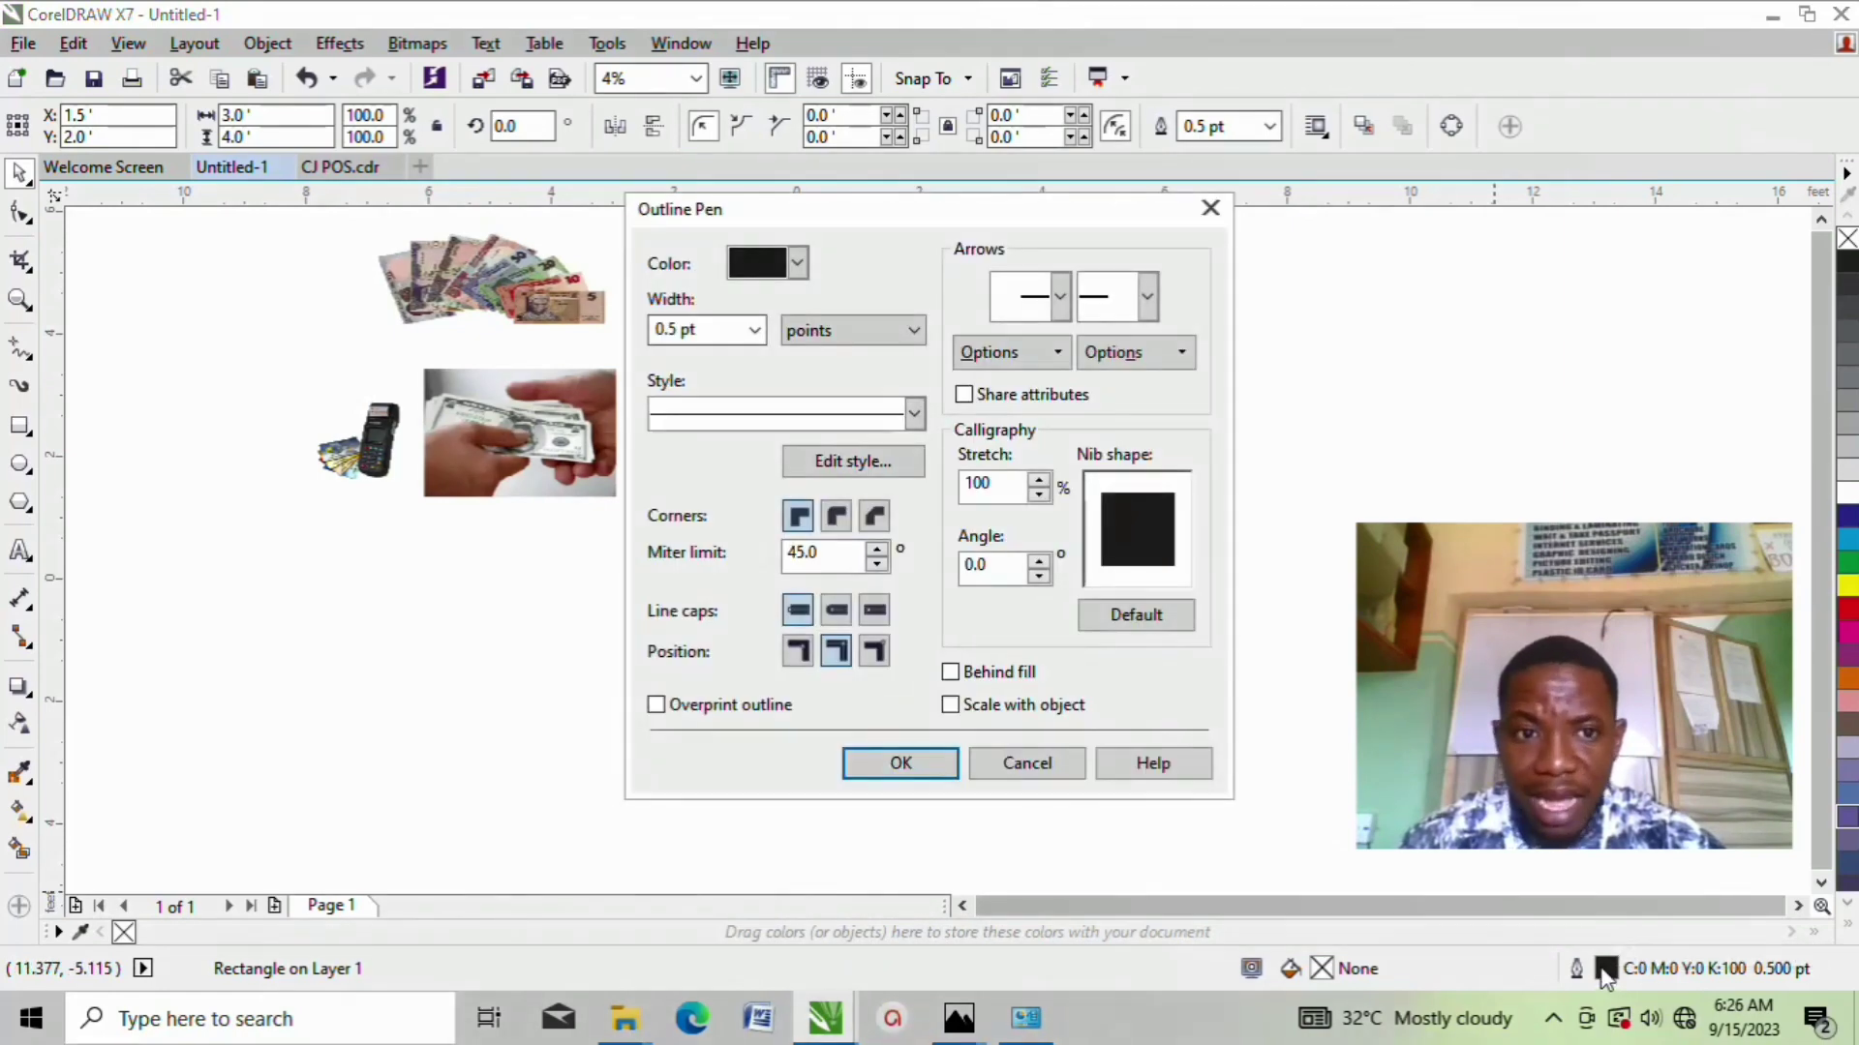
left_click(689, 330)
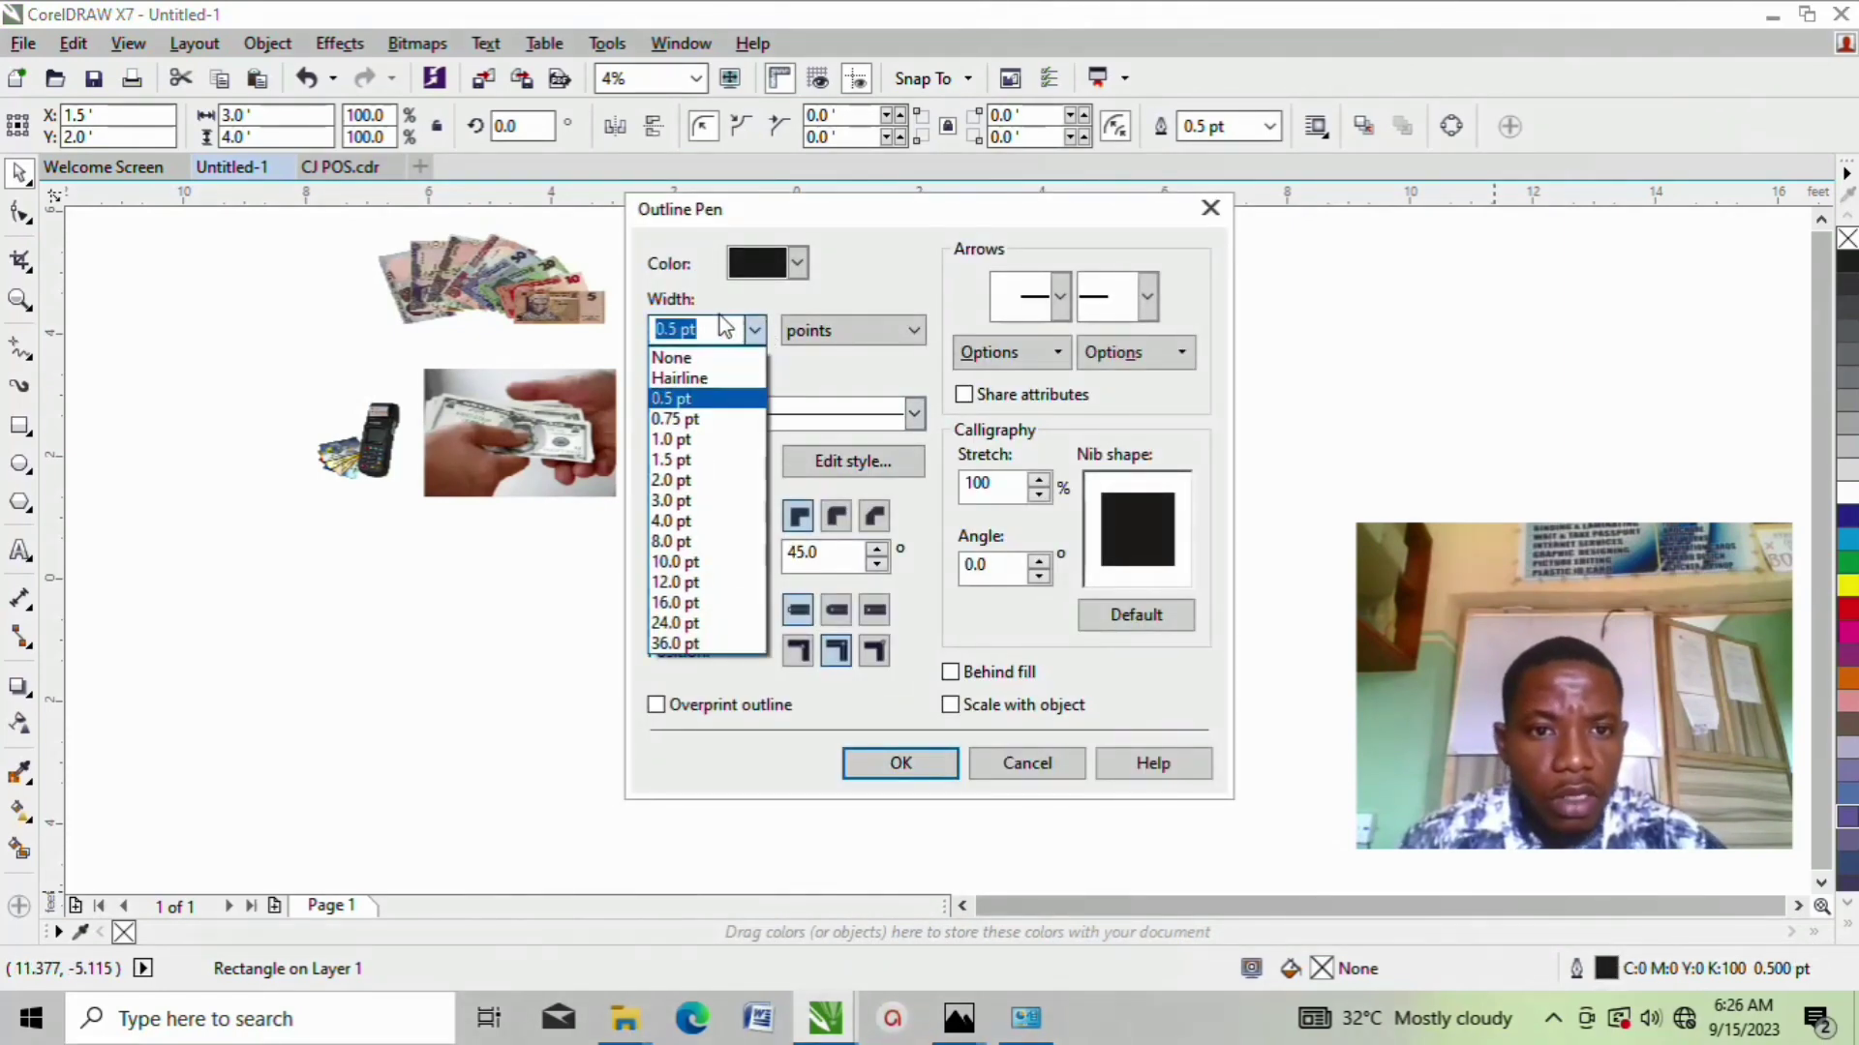
left_click(677, 357)
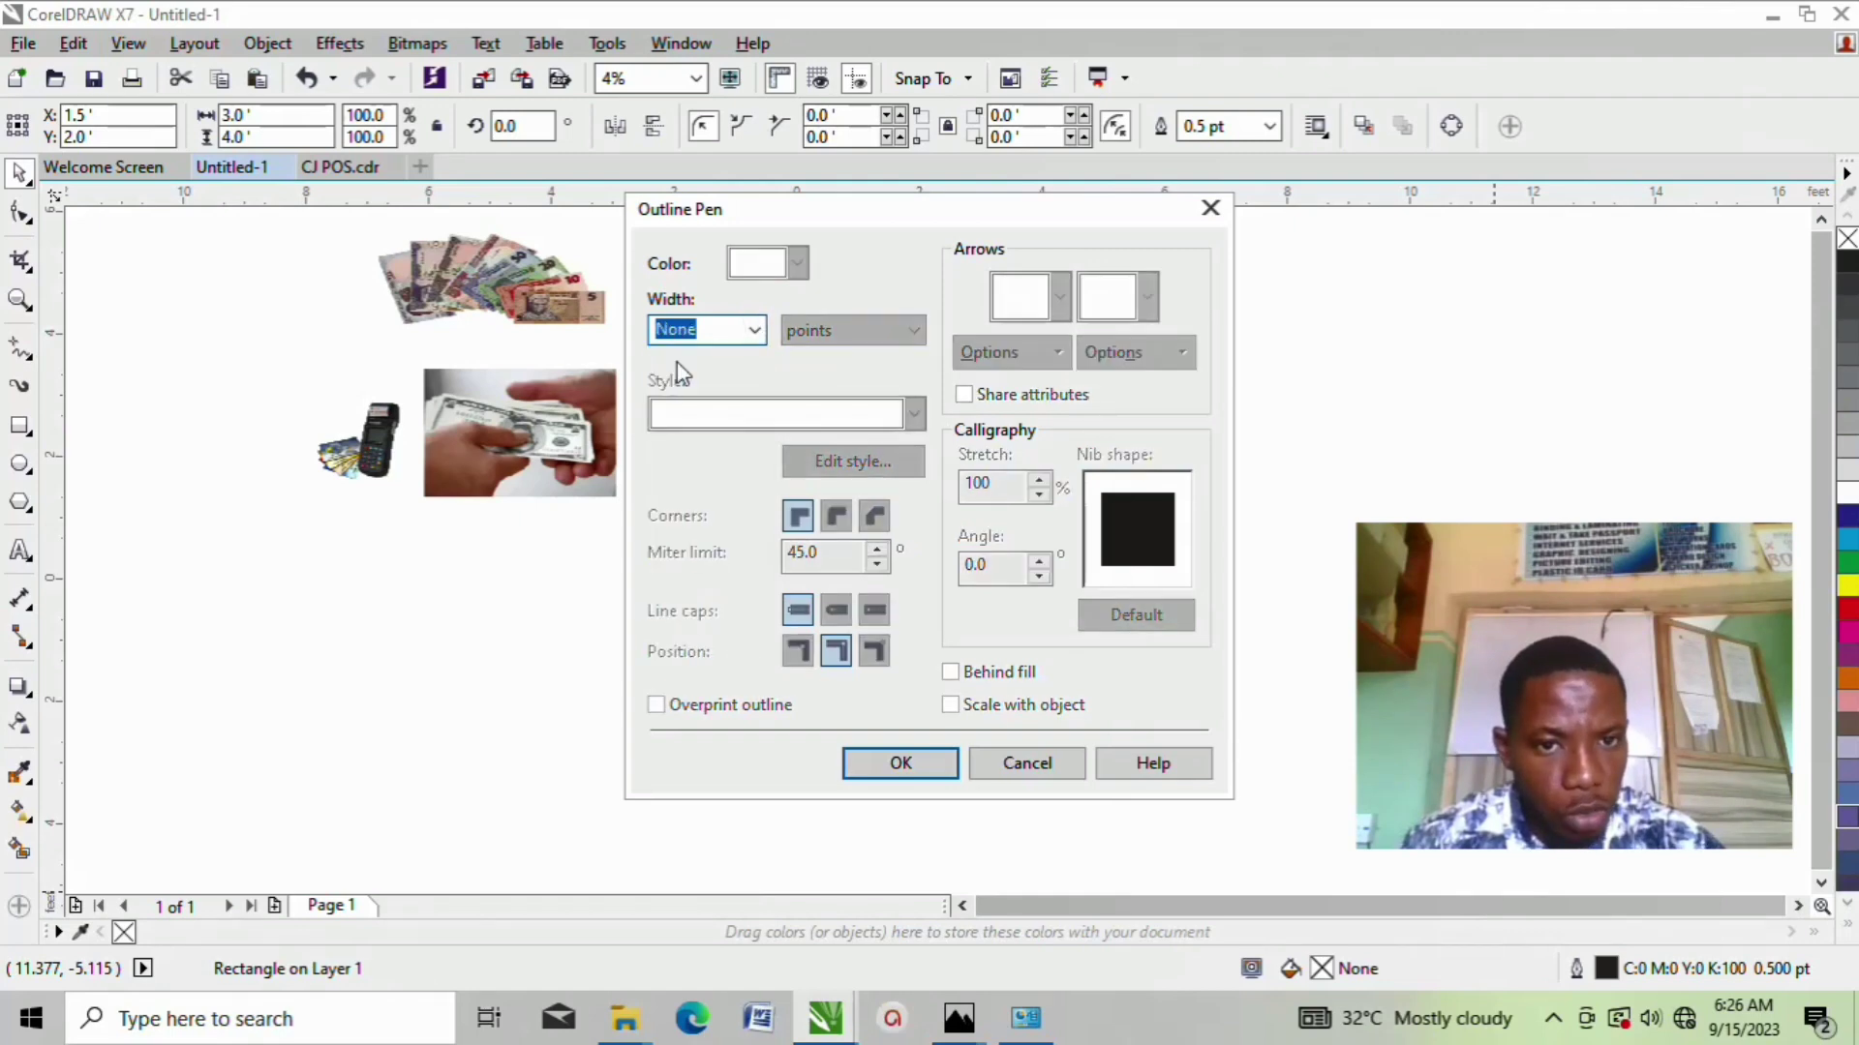
left_click(887, 757)
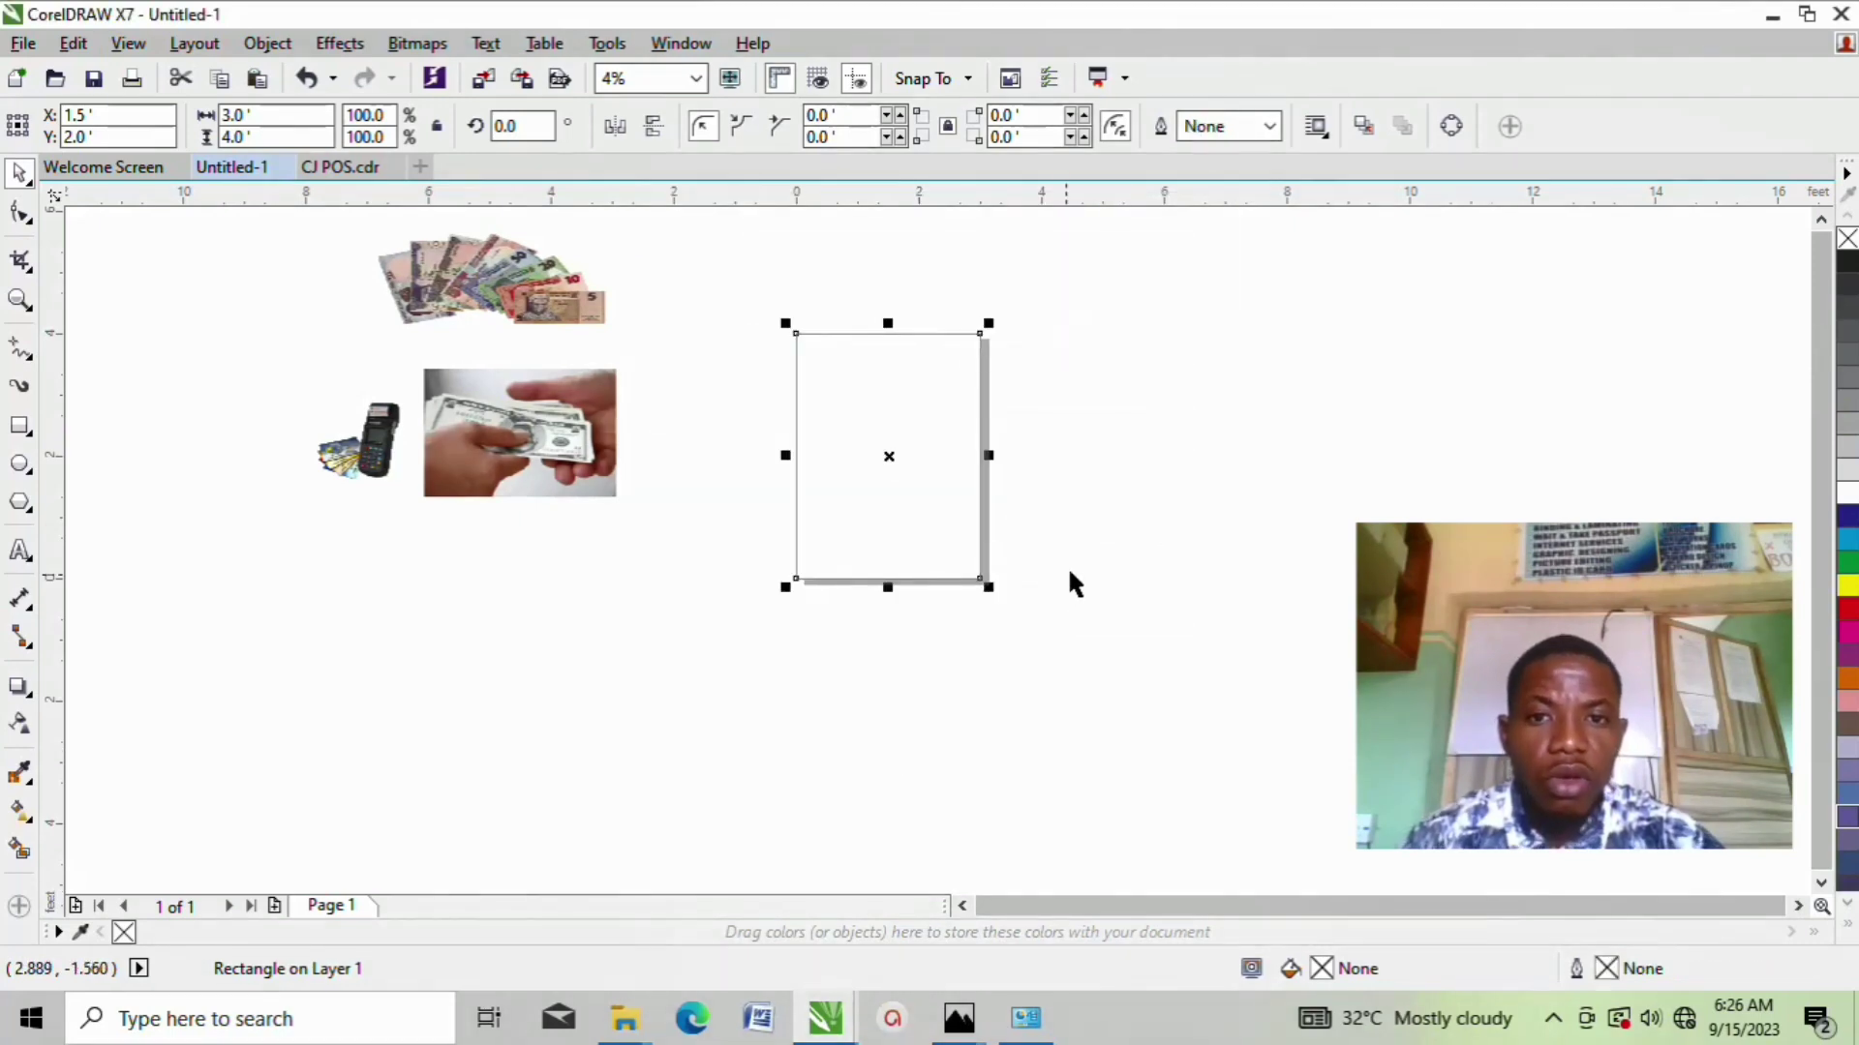
left_click(1003, 475)
left_click(877, 383)
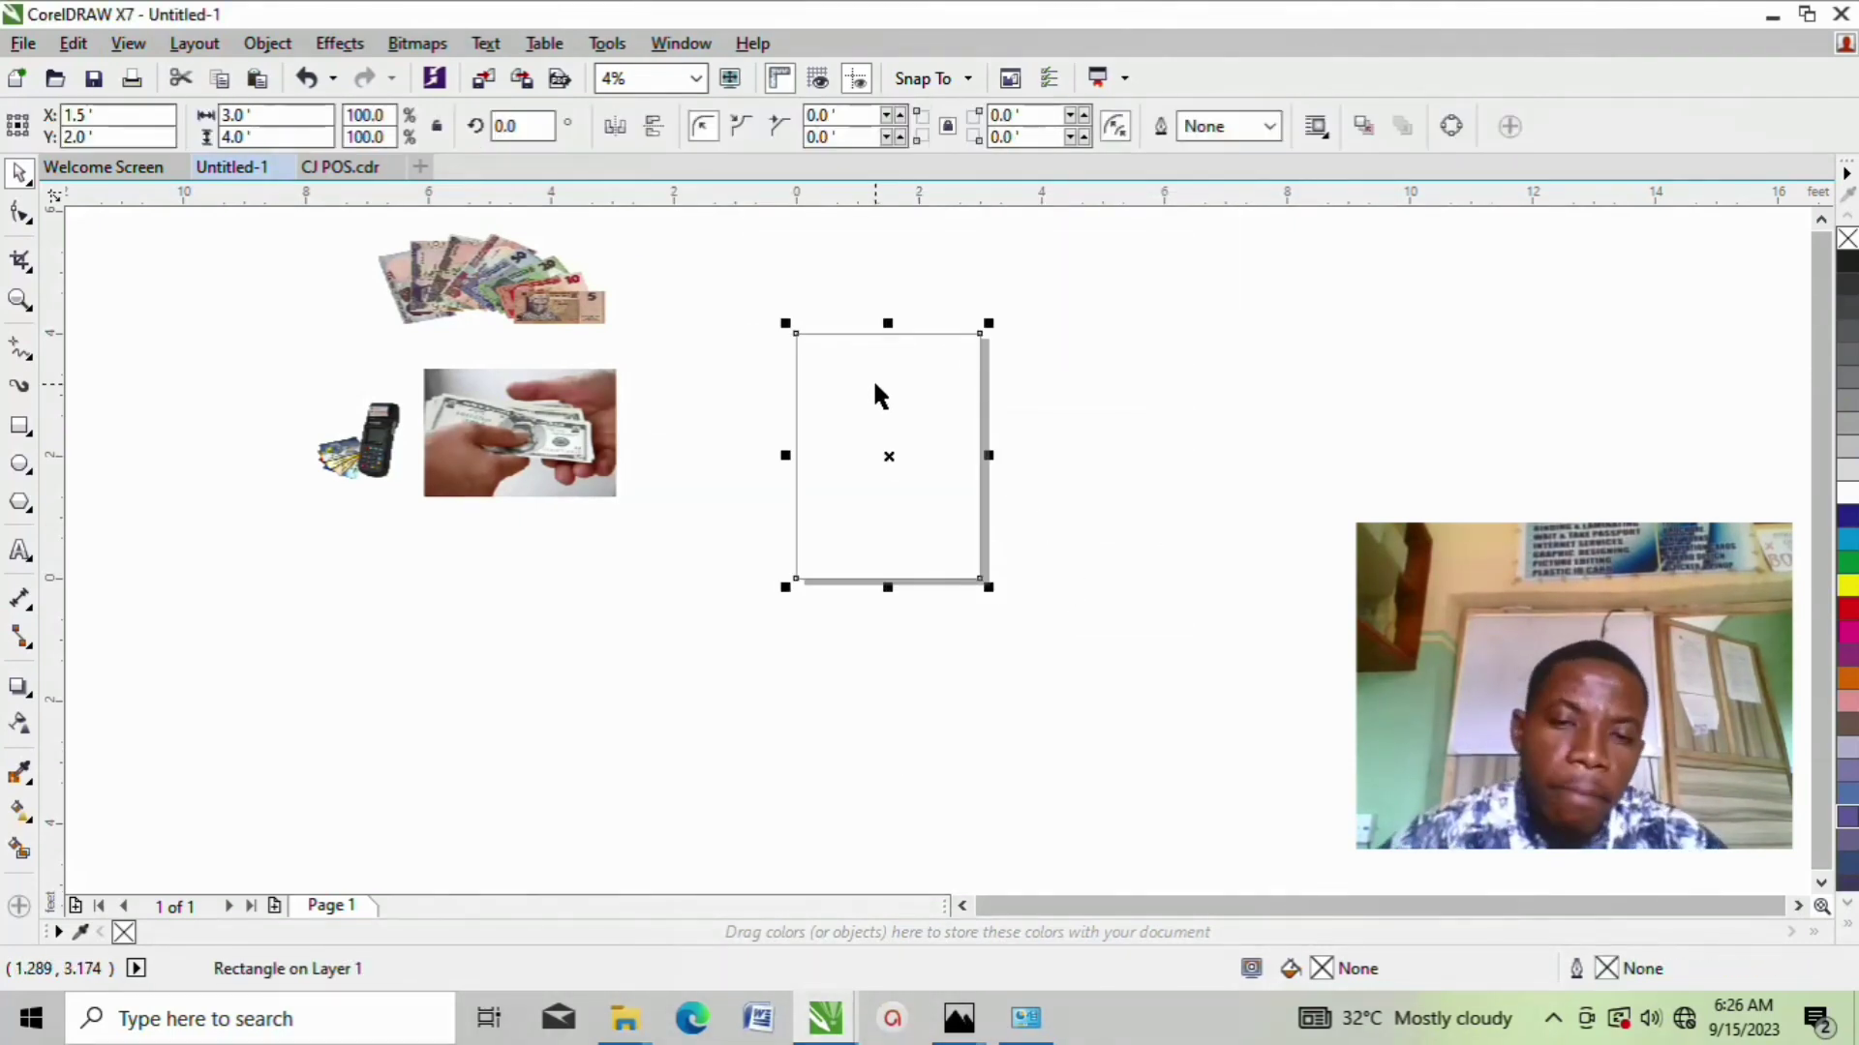
left_click(971, 555)
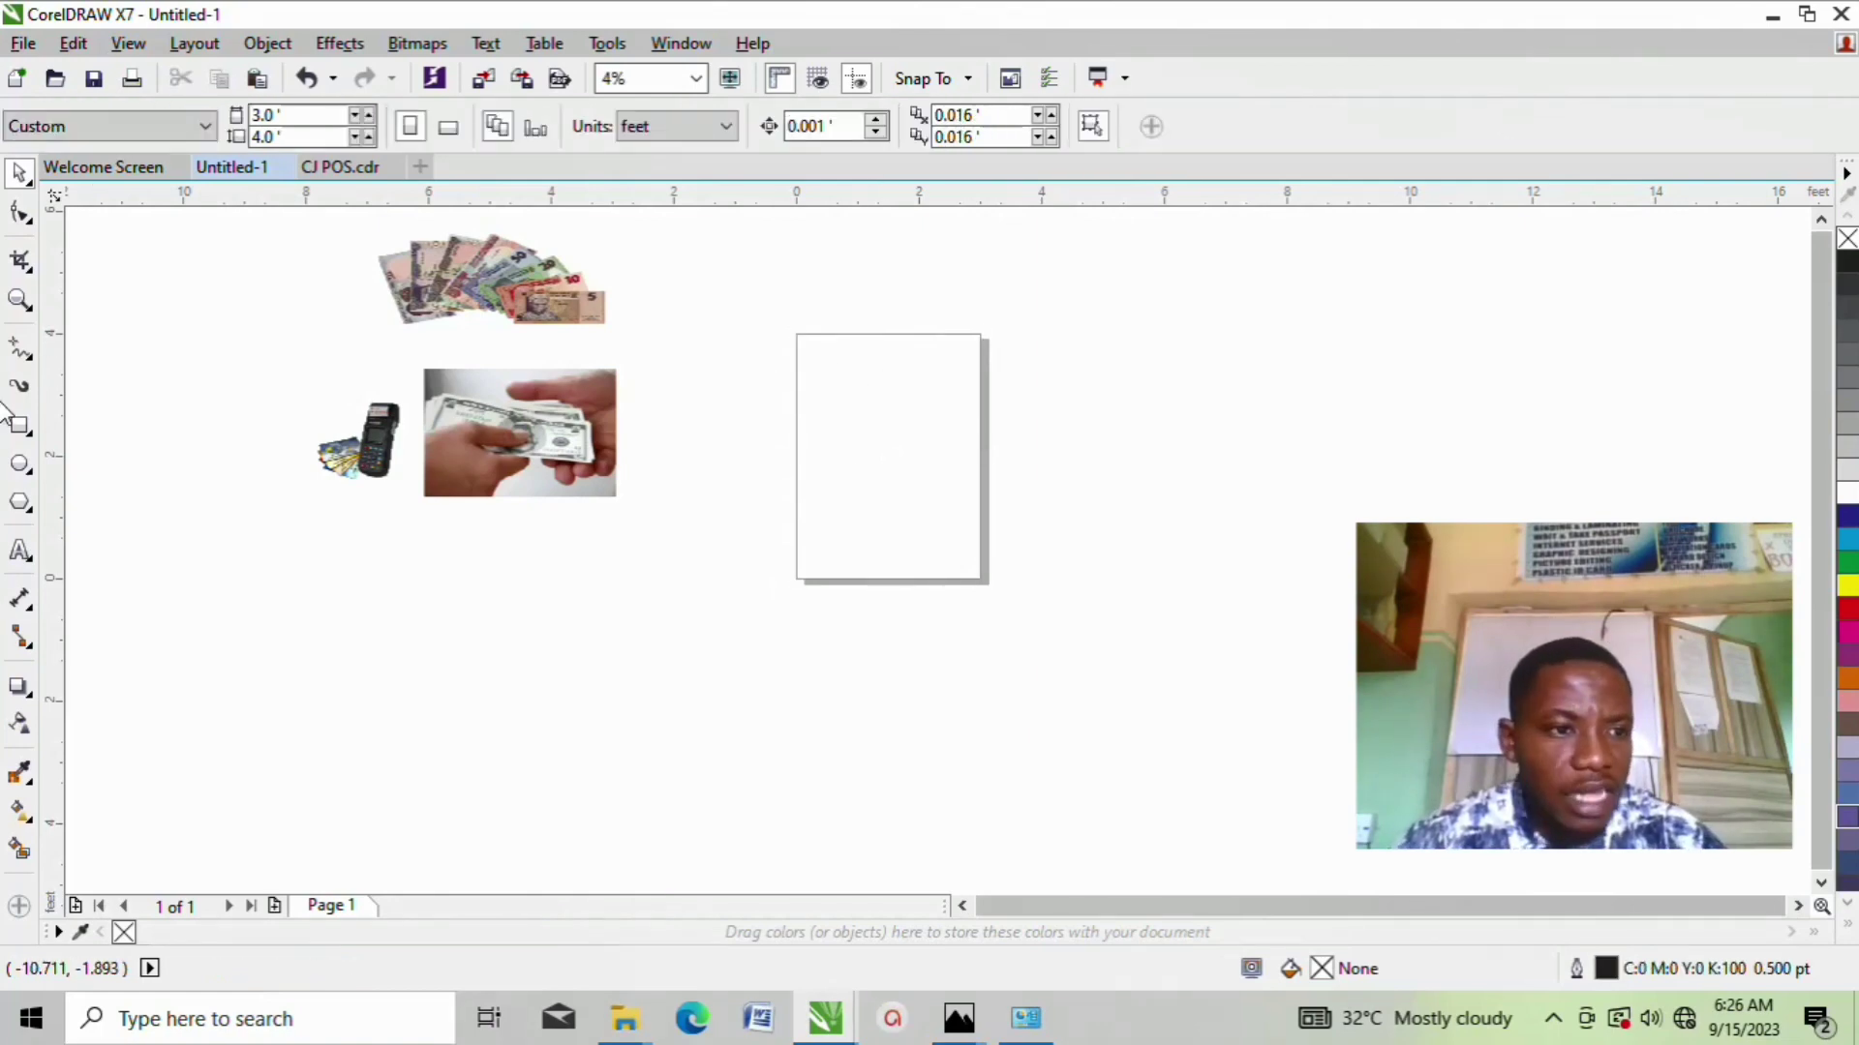
Step: Draw a full-width rectangle about 1.34 feet high across the page's upper middle and fill it with red
left_click(21, 426)
scroll(816, 408, "up", 1)
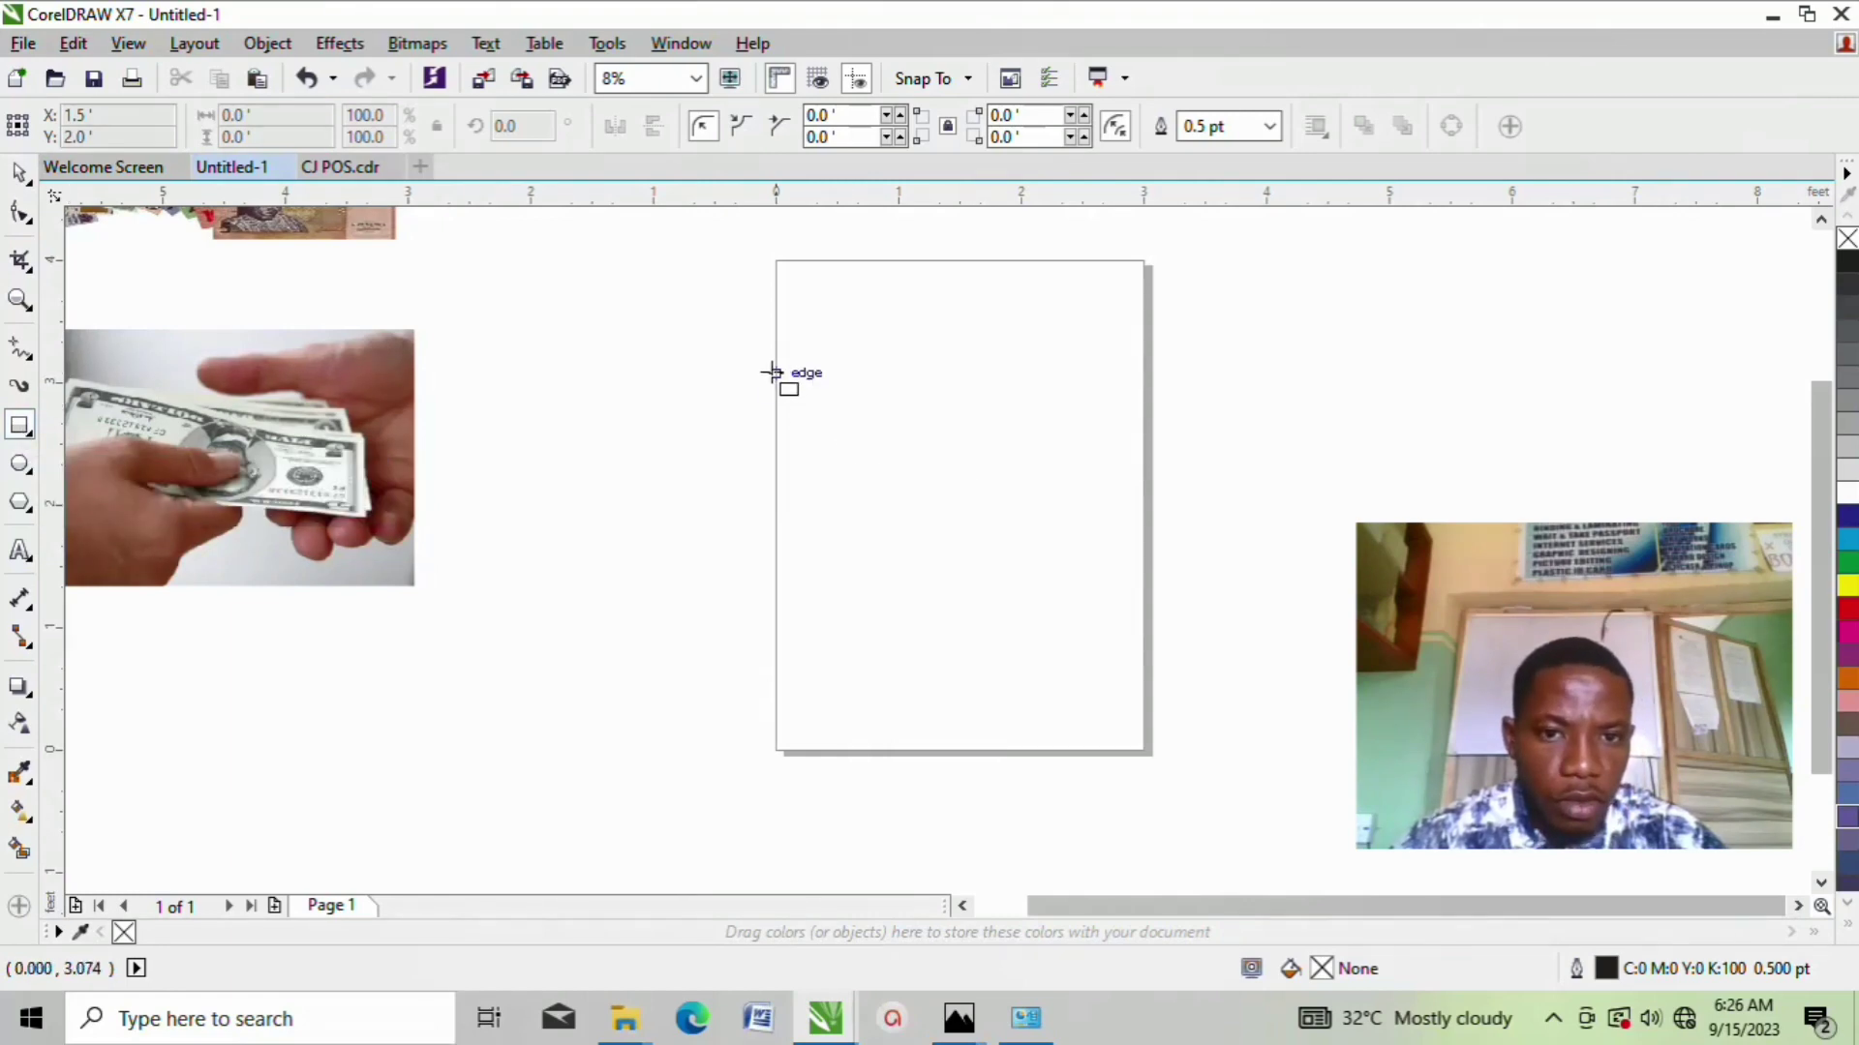
left_click_drag(782, 373, 1152, 535)
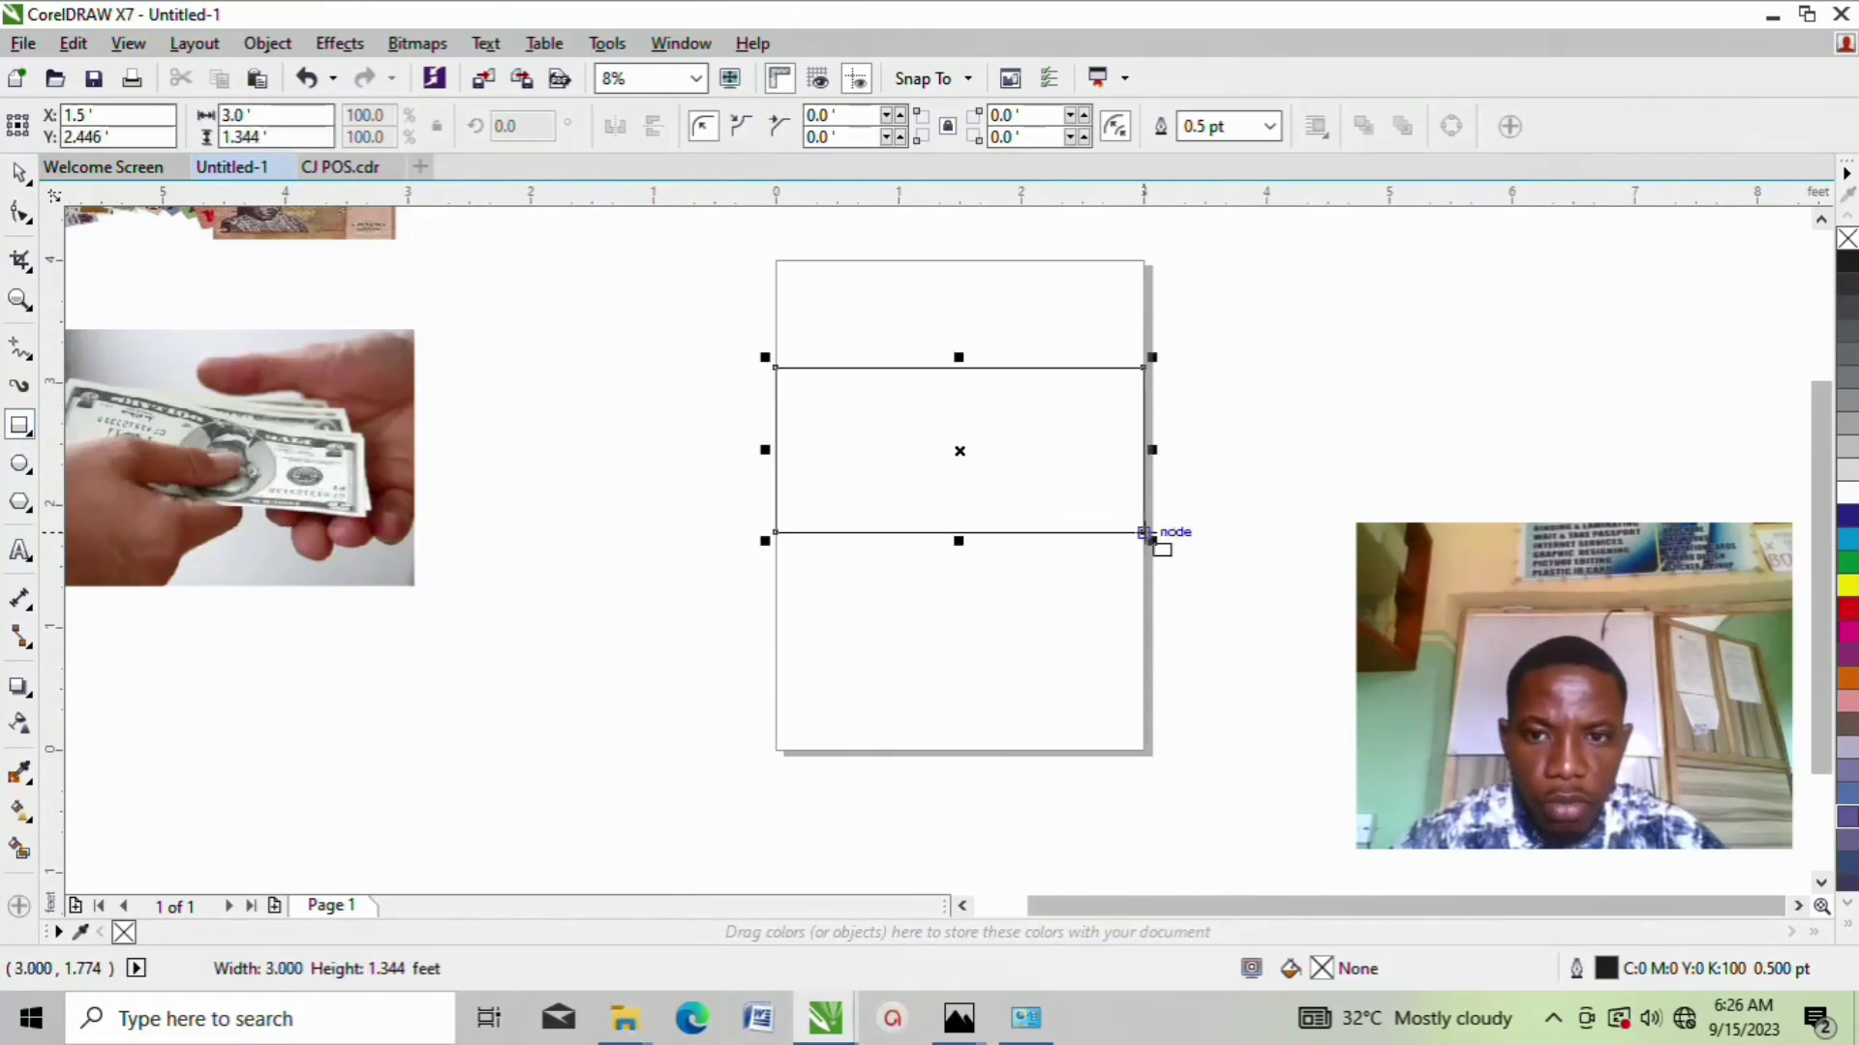
key("space")
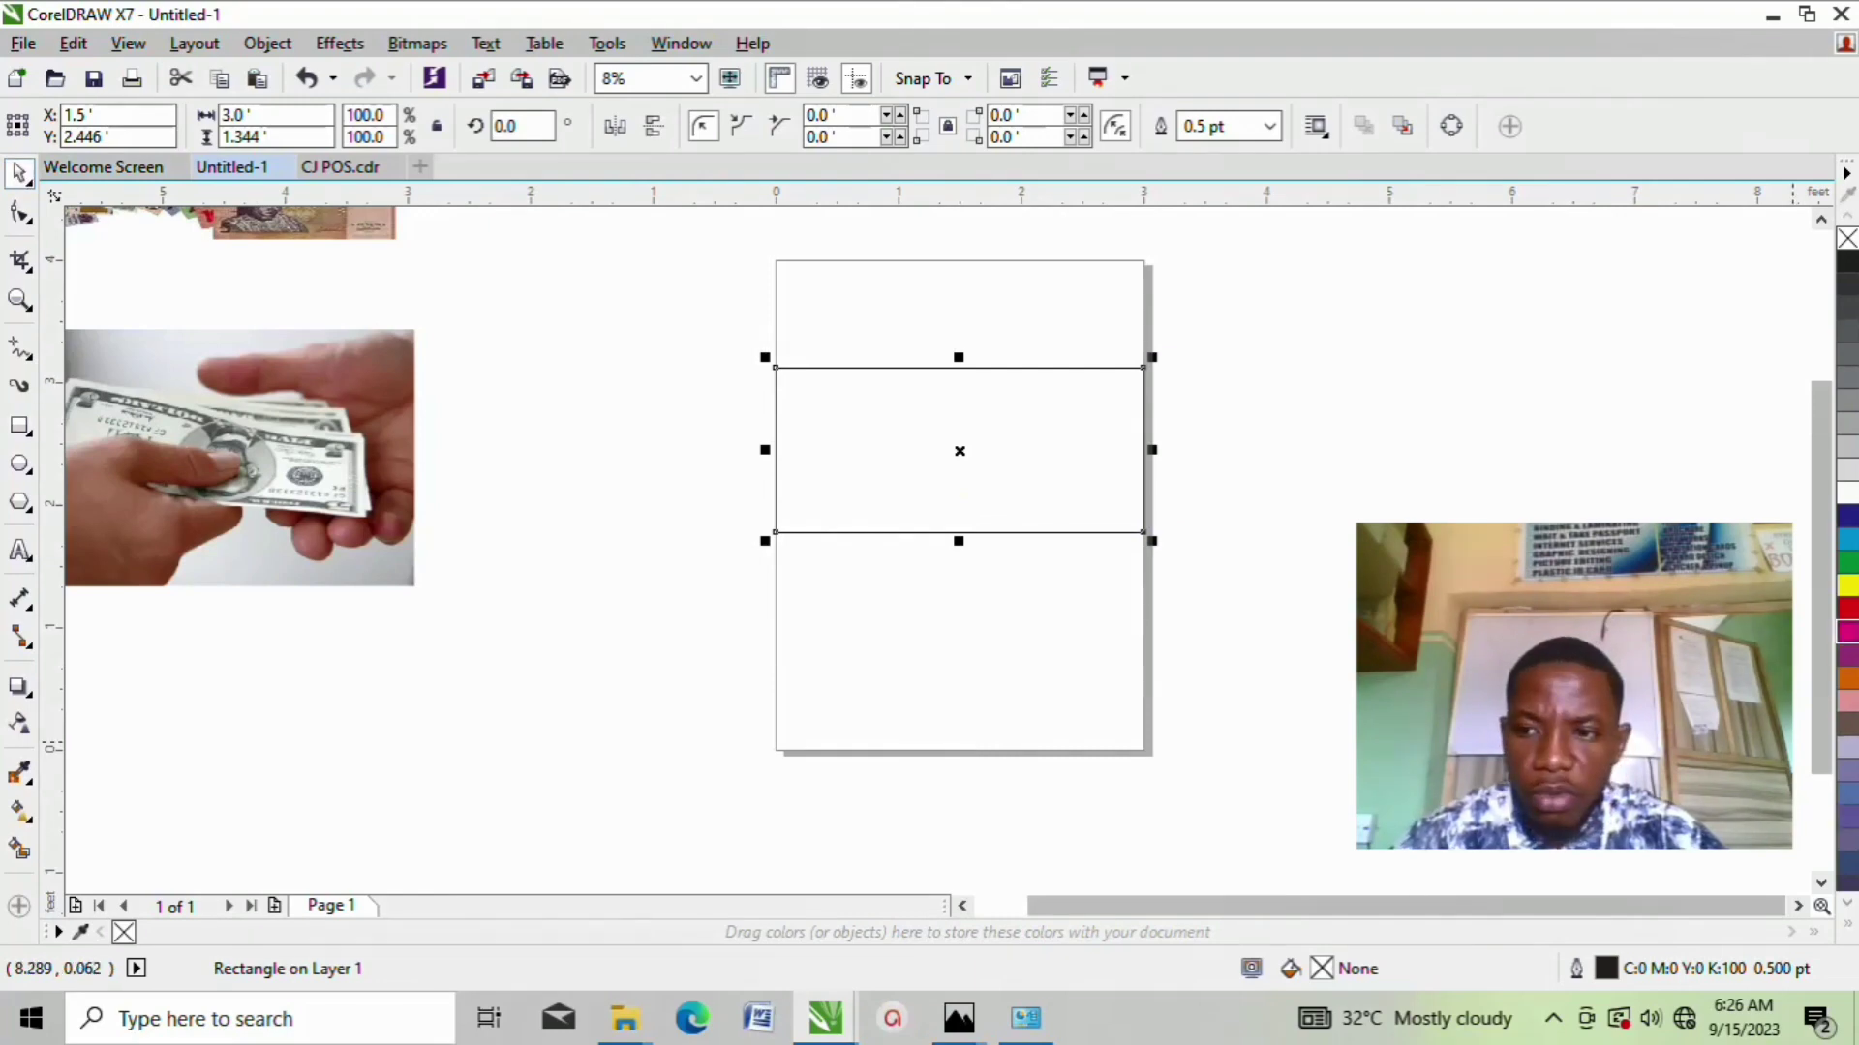
left_click(1844, 613)
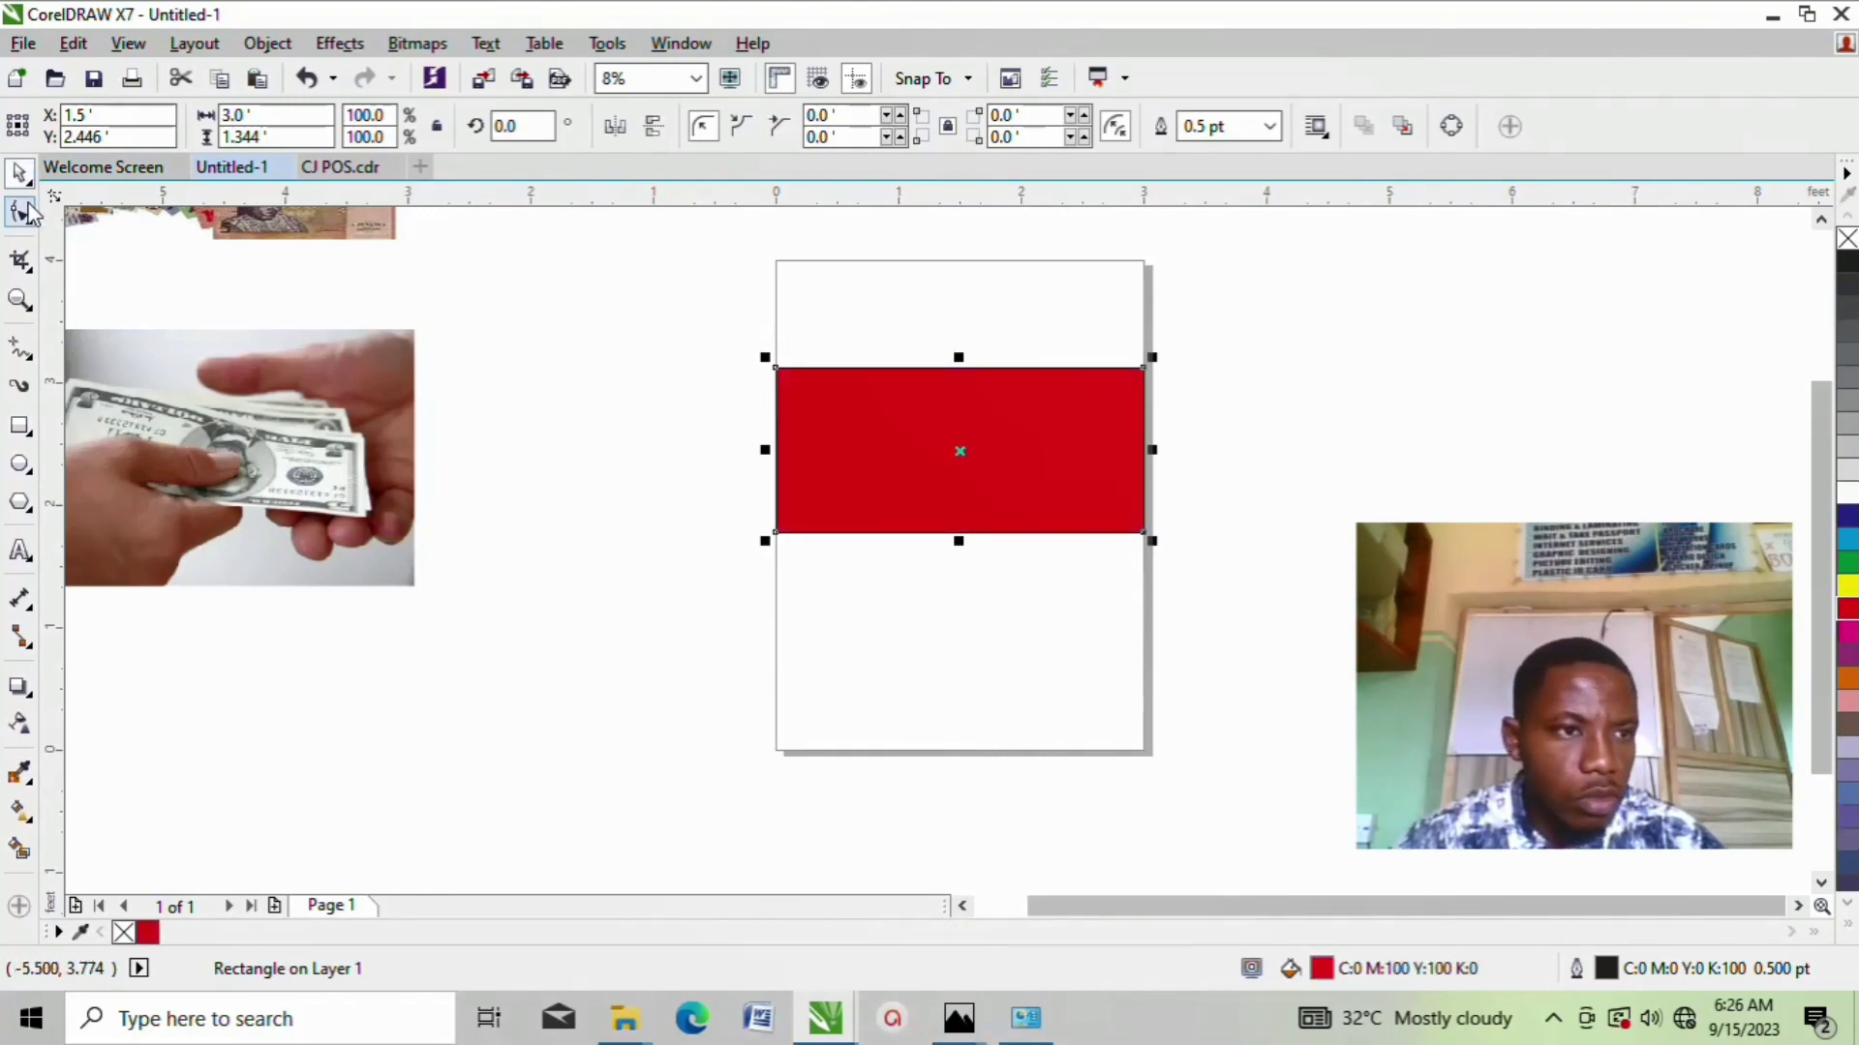
Step: Set the outline width of the red rectangle to None
left_click(484, 423)
left_click(819, 428)
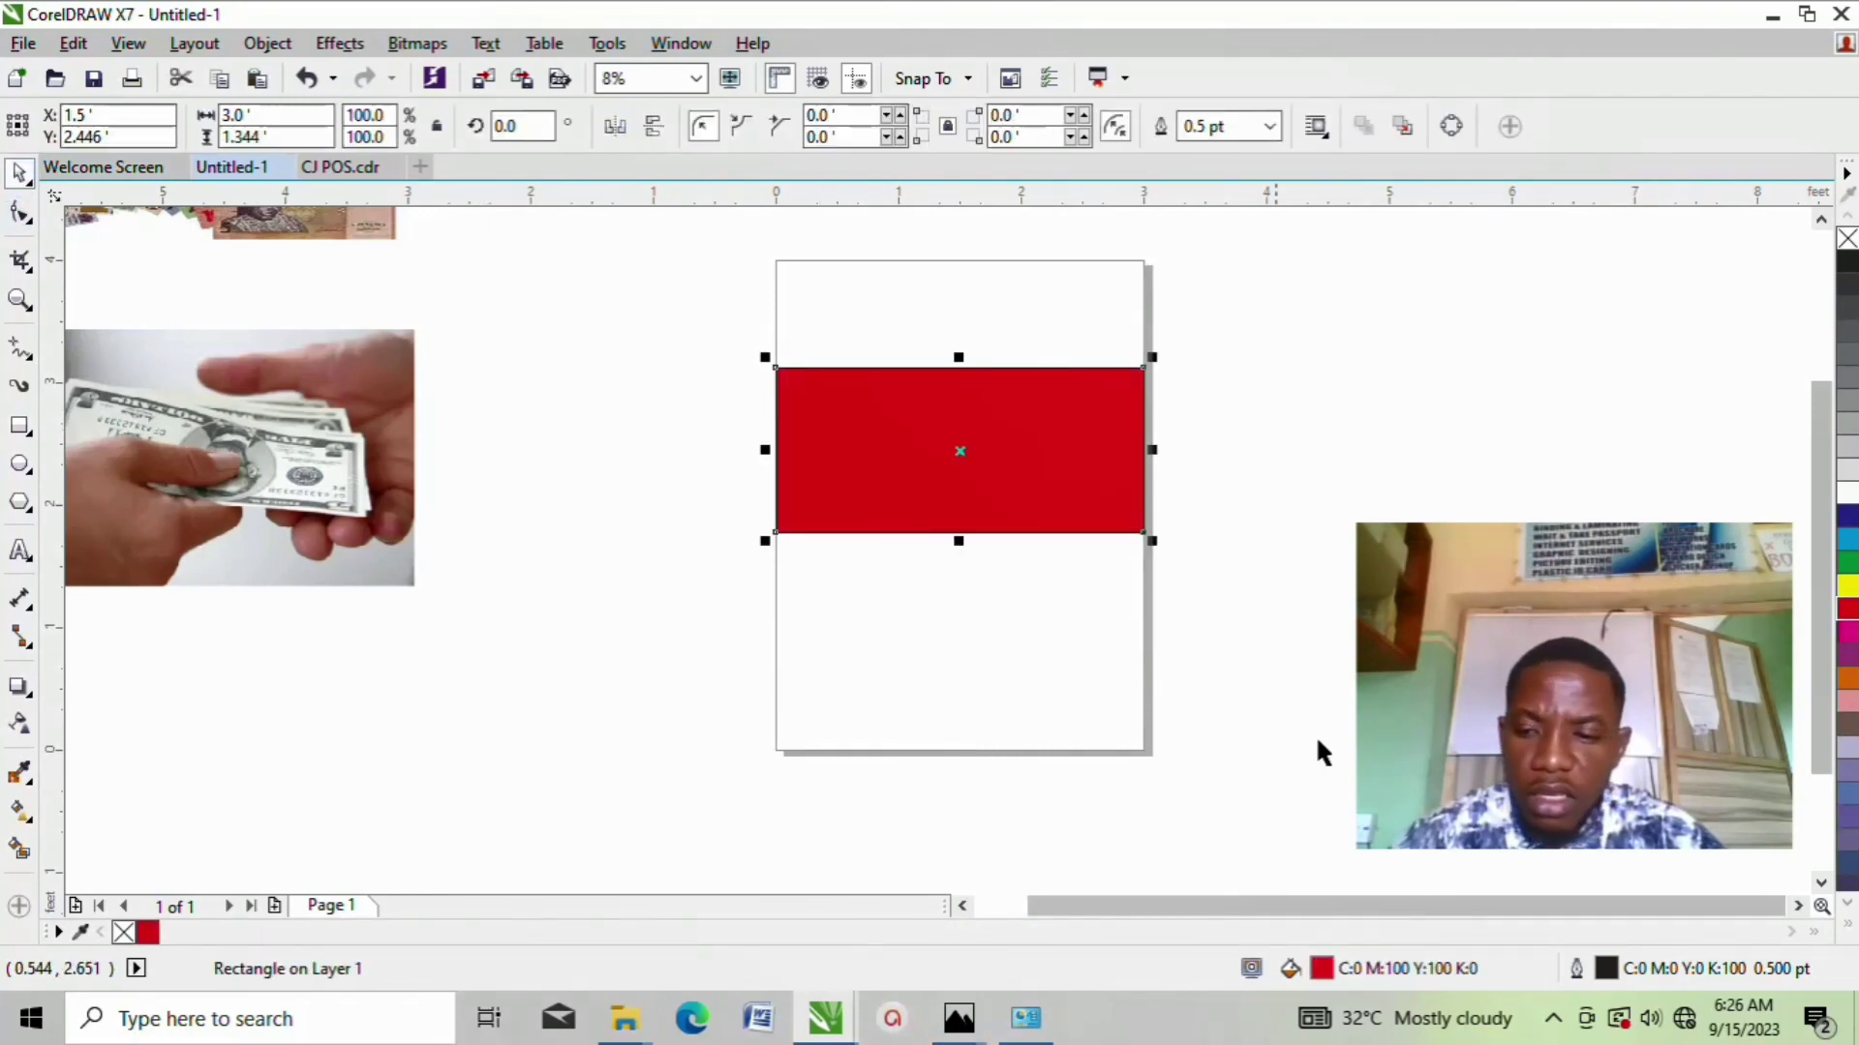
double_click(1604, 970)
left_click(654, 330)
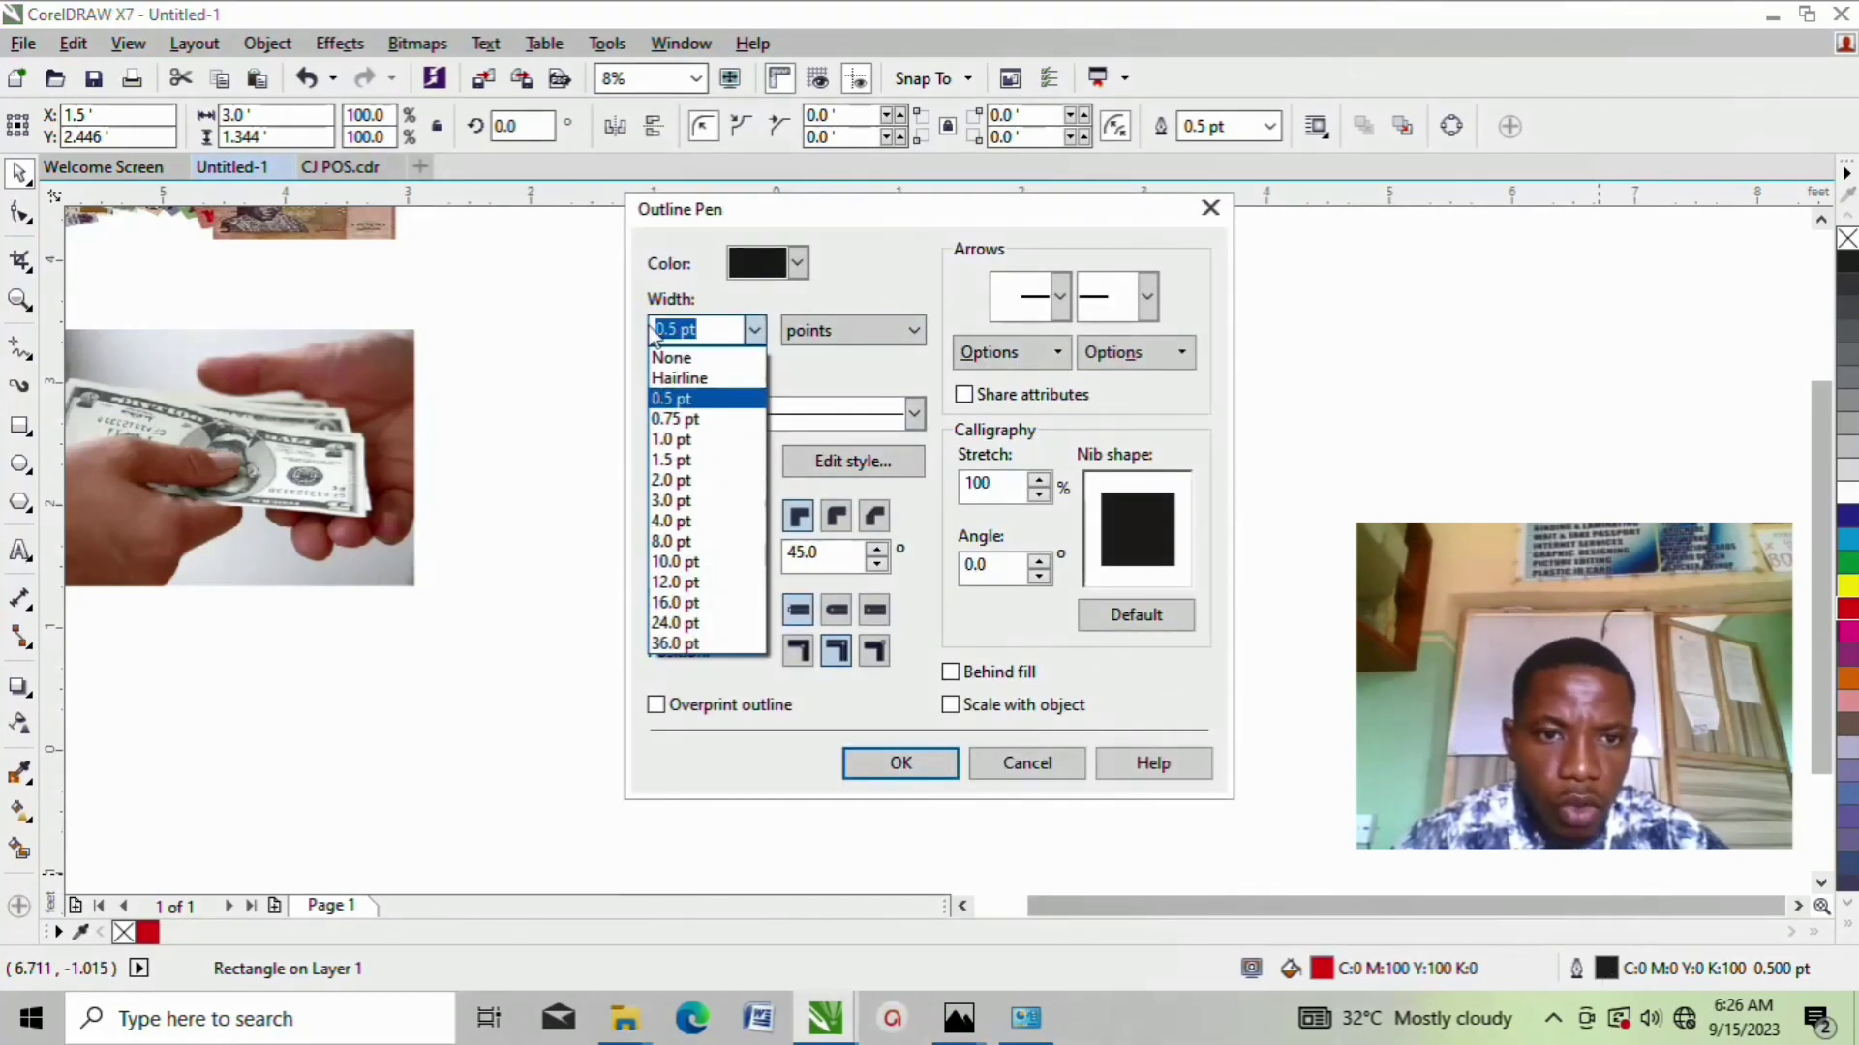
left_click(671, 357)
left_click(854, 764)
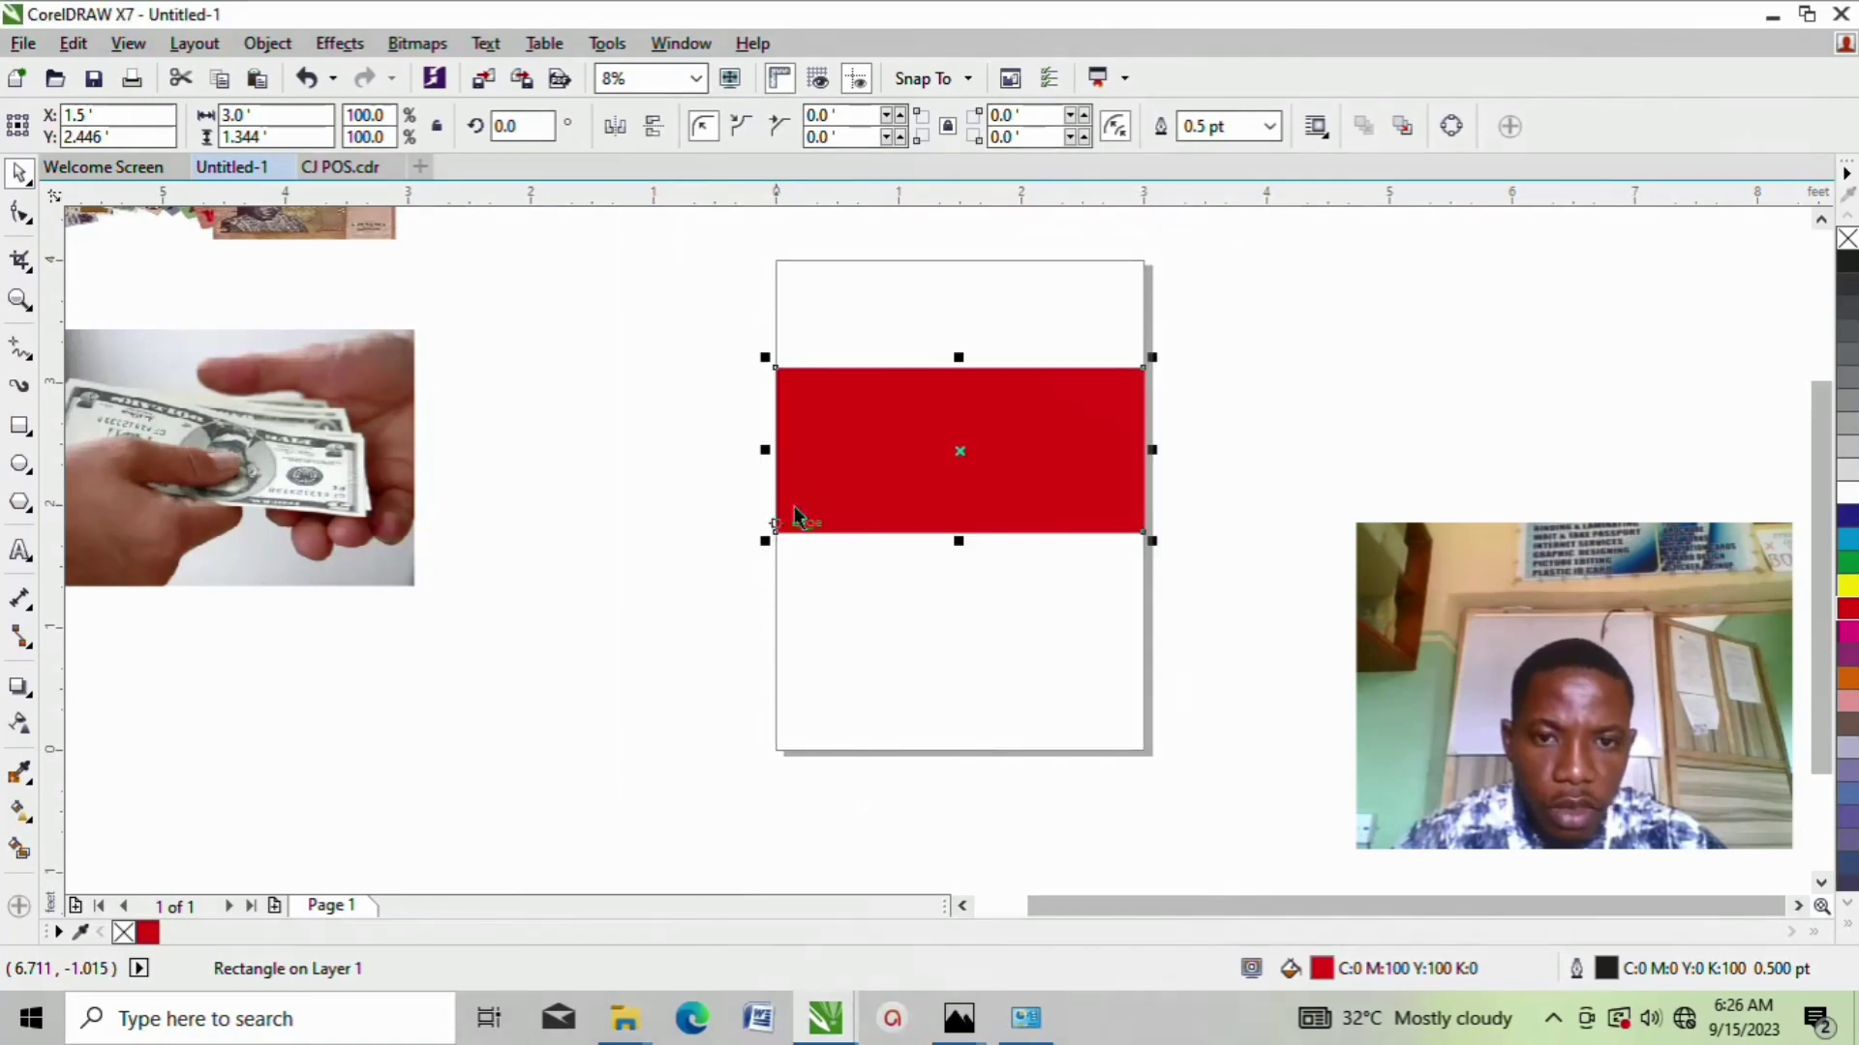
key("Escape")
Step: Move the red band up the page until its centre sits at about Y 2.61 feet
scroll(896, 501, "up", 1)
scroll(913, 514, "down", 1)
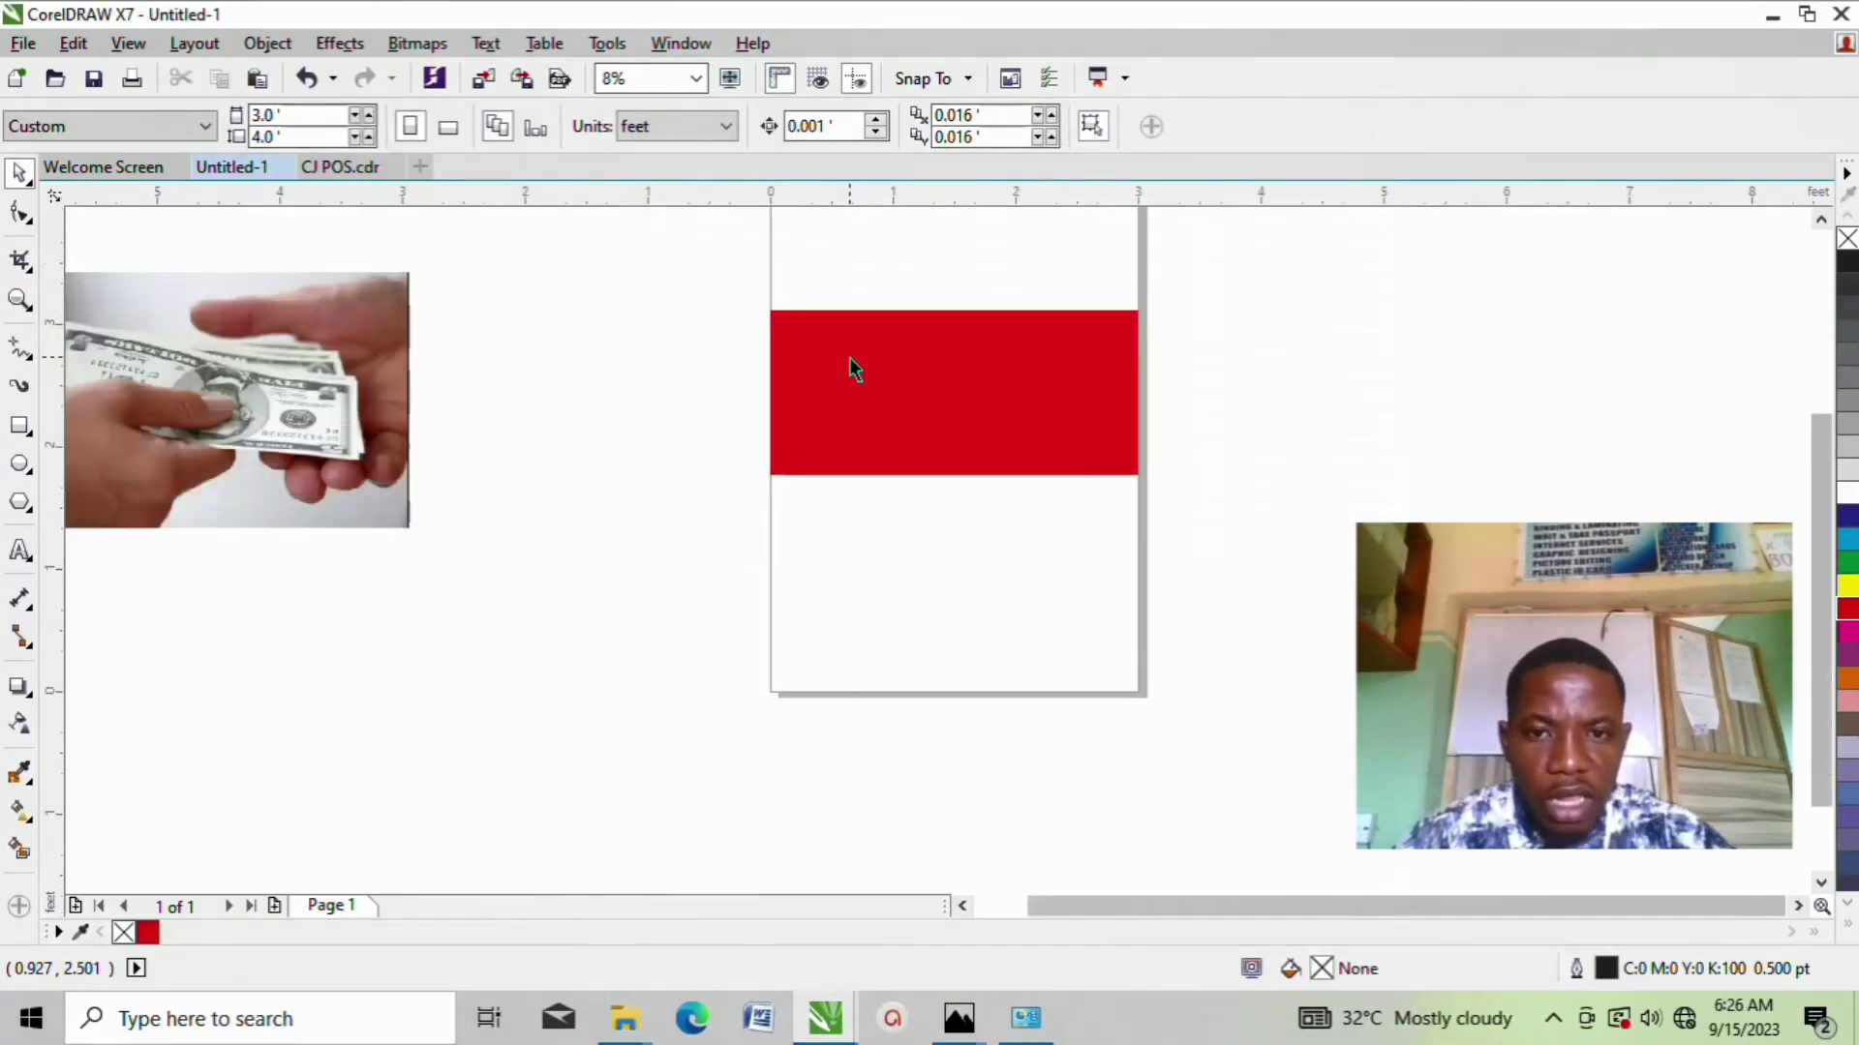
scroll(857, 357, "down", 1)
left_click(858, 356)
scroll(858, 356, "up", 1)
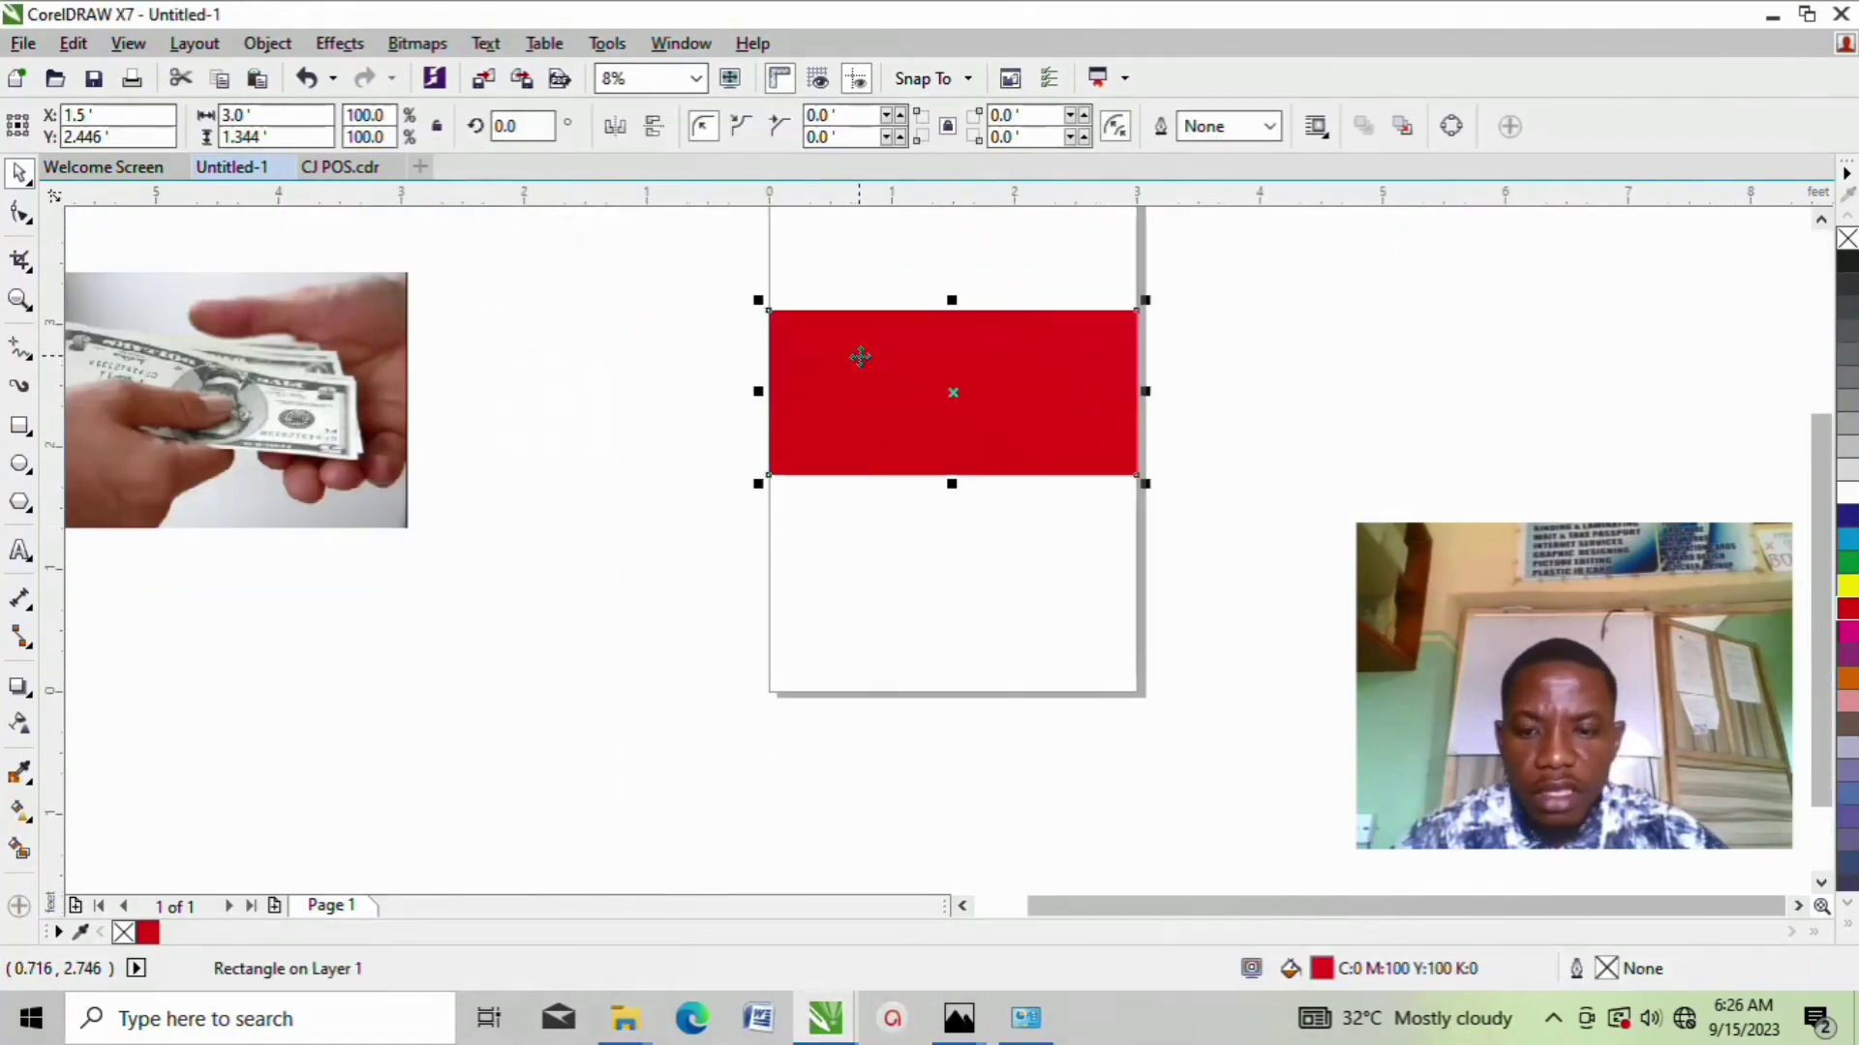
left_click_drag(861, 358, 859, 354)
scroll(859, 355, "down", 1)
scroll(900, 334, "up", 2)
mouse_move(834, 494)
left_mouse_down()
mouse_move(843, 447)
mouse_move(838, 514)
left_mouse_up()
scroll(837, 459, "down", 3)
scroll(842, 447, "up", 1)
Step: Duplicate the red band just below itself and squash the copy into a thin strip about 0.18 feet high
left_click(905, 561)
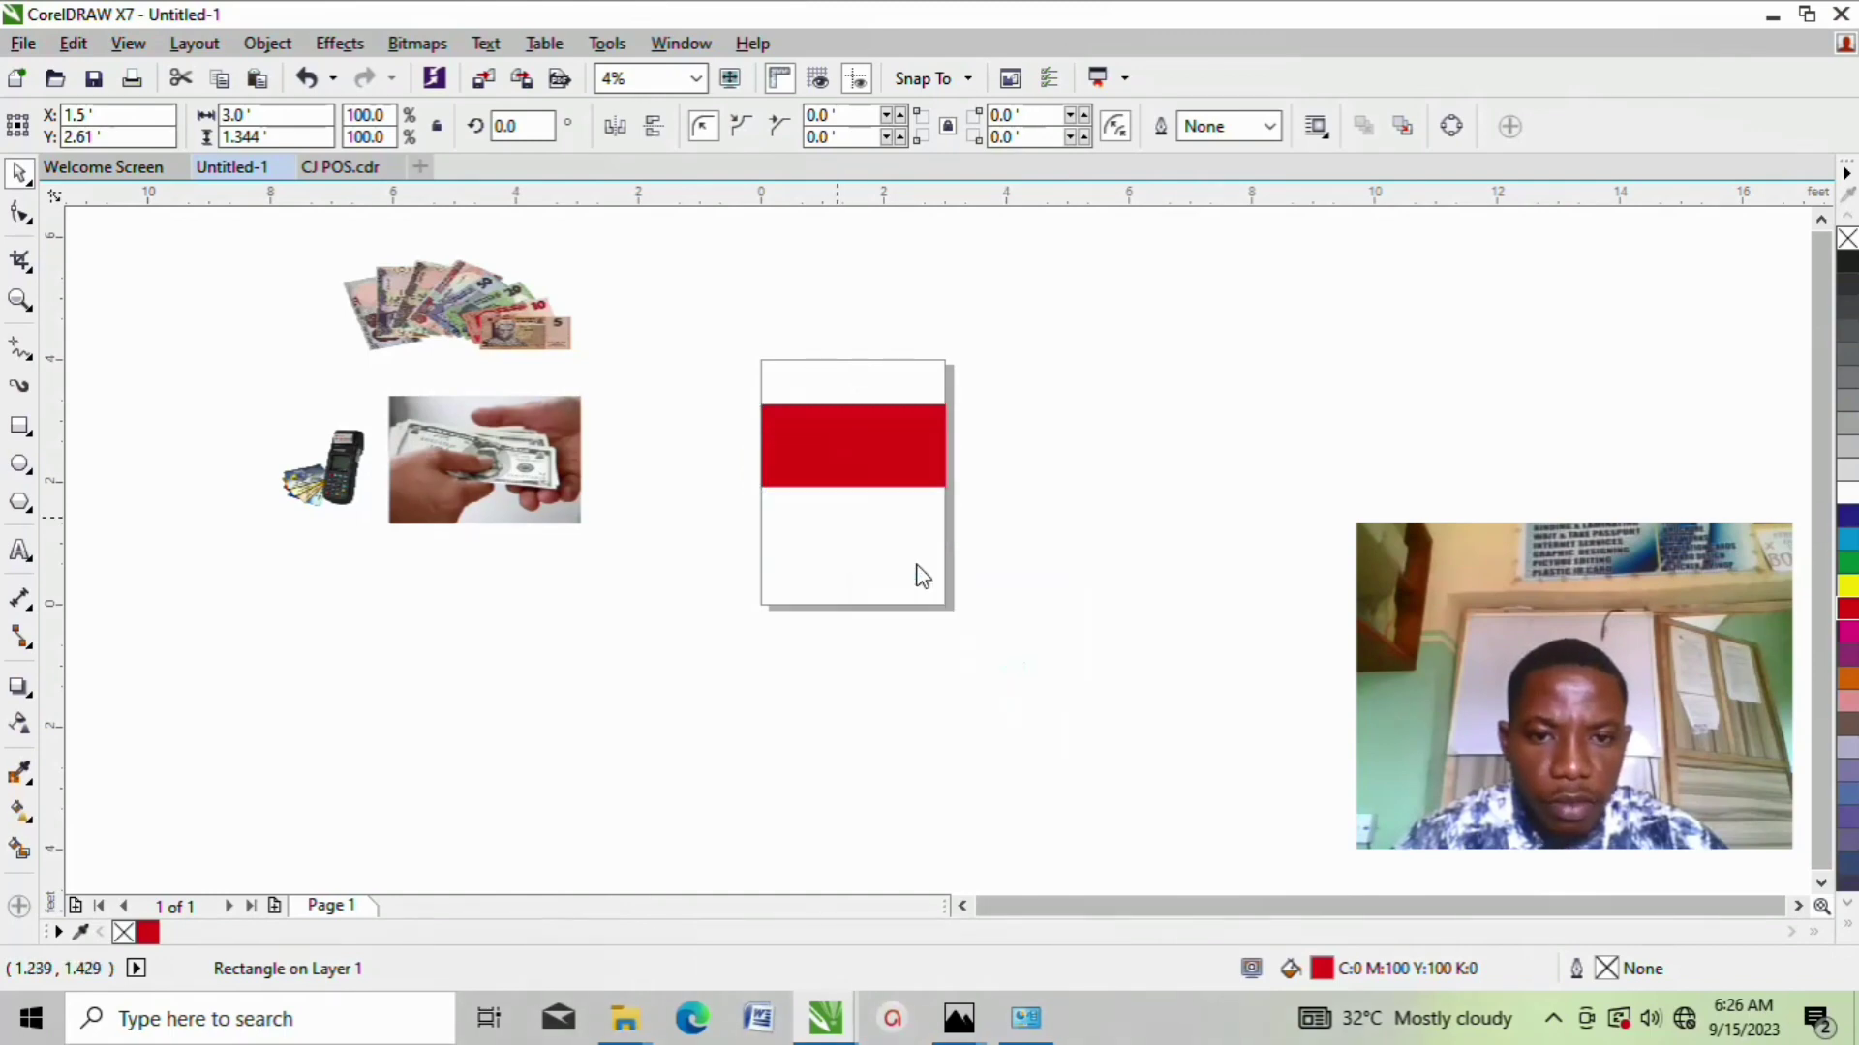
scroll(872, 548, "up", 1)
left_click_drag(833, 617, 833, 472)
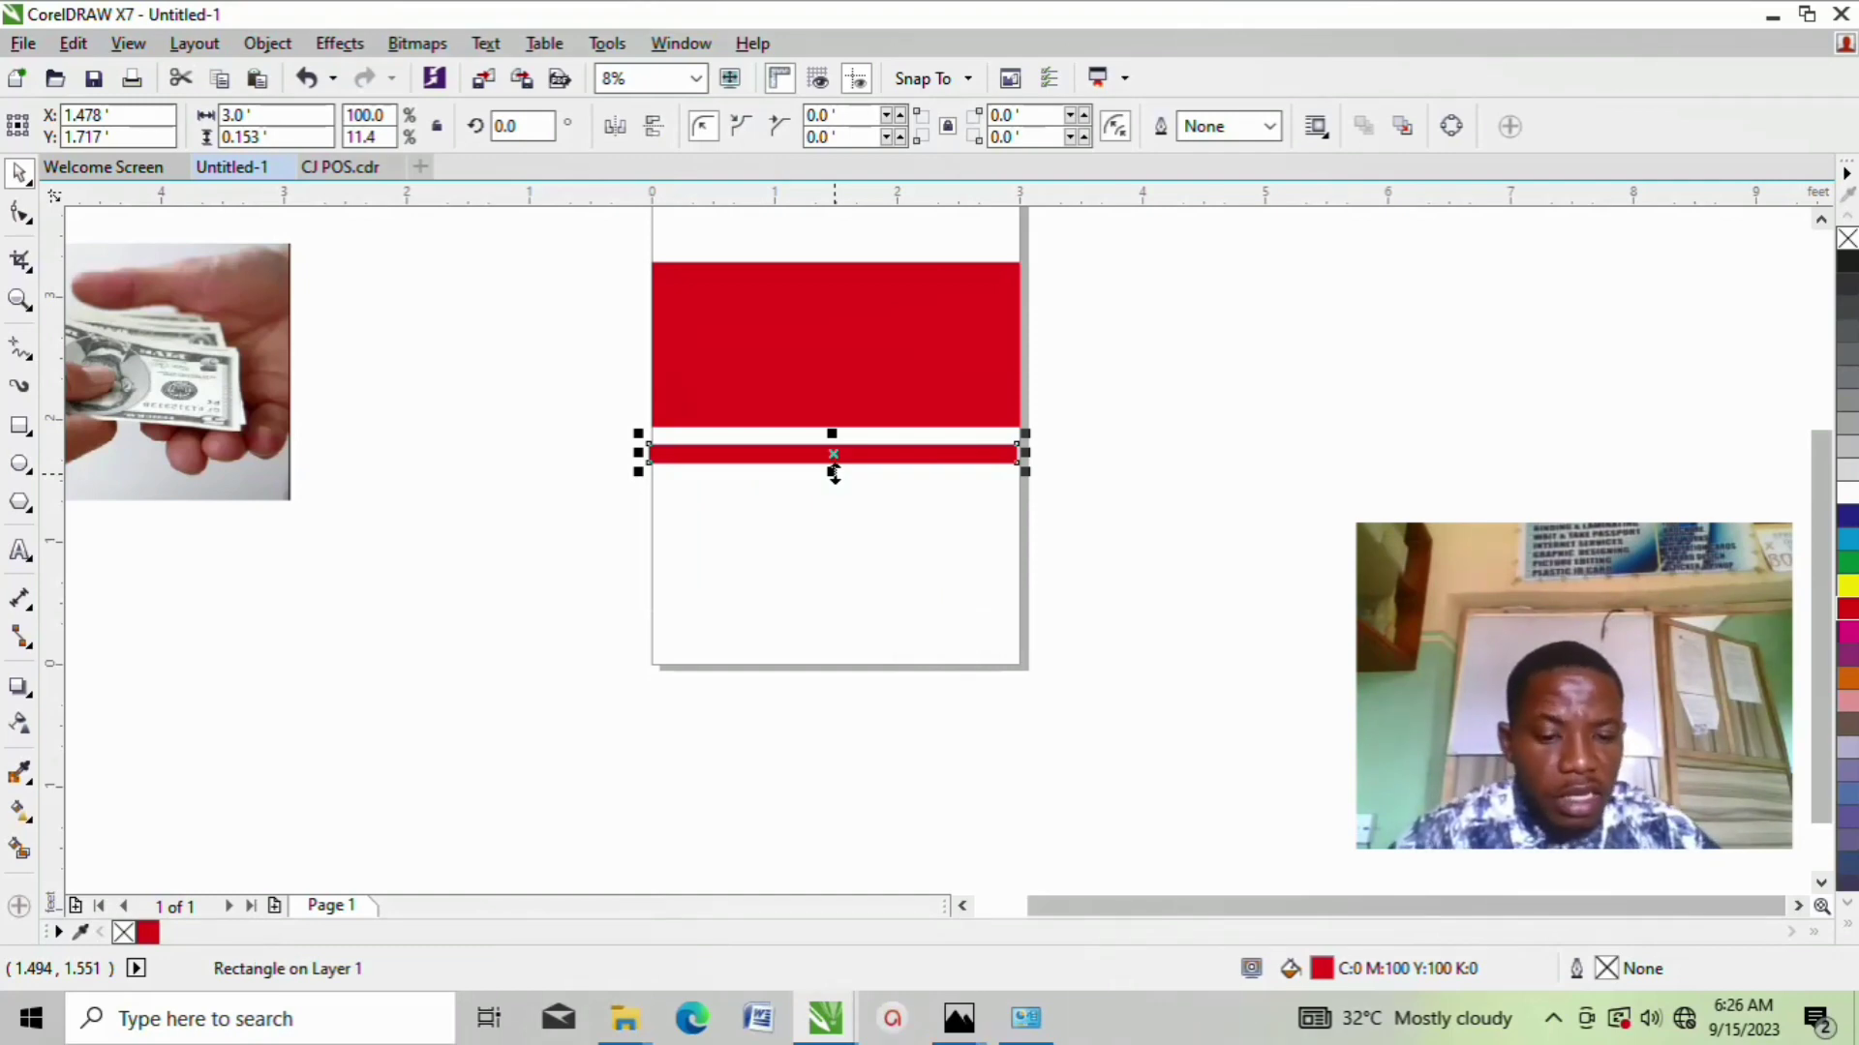
scroll(833, 470, "up", 2)
left_click_drag(824, 432, 826, 497)
scroll(835, 442, "down", 1)
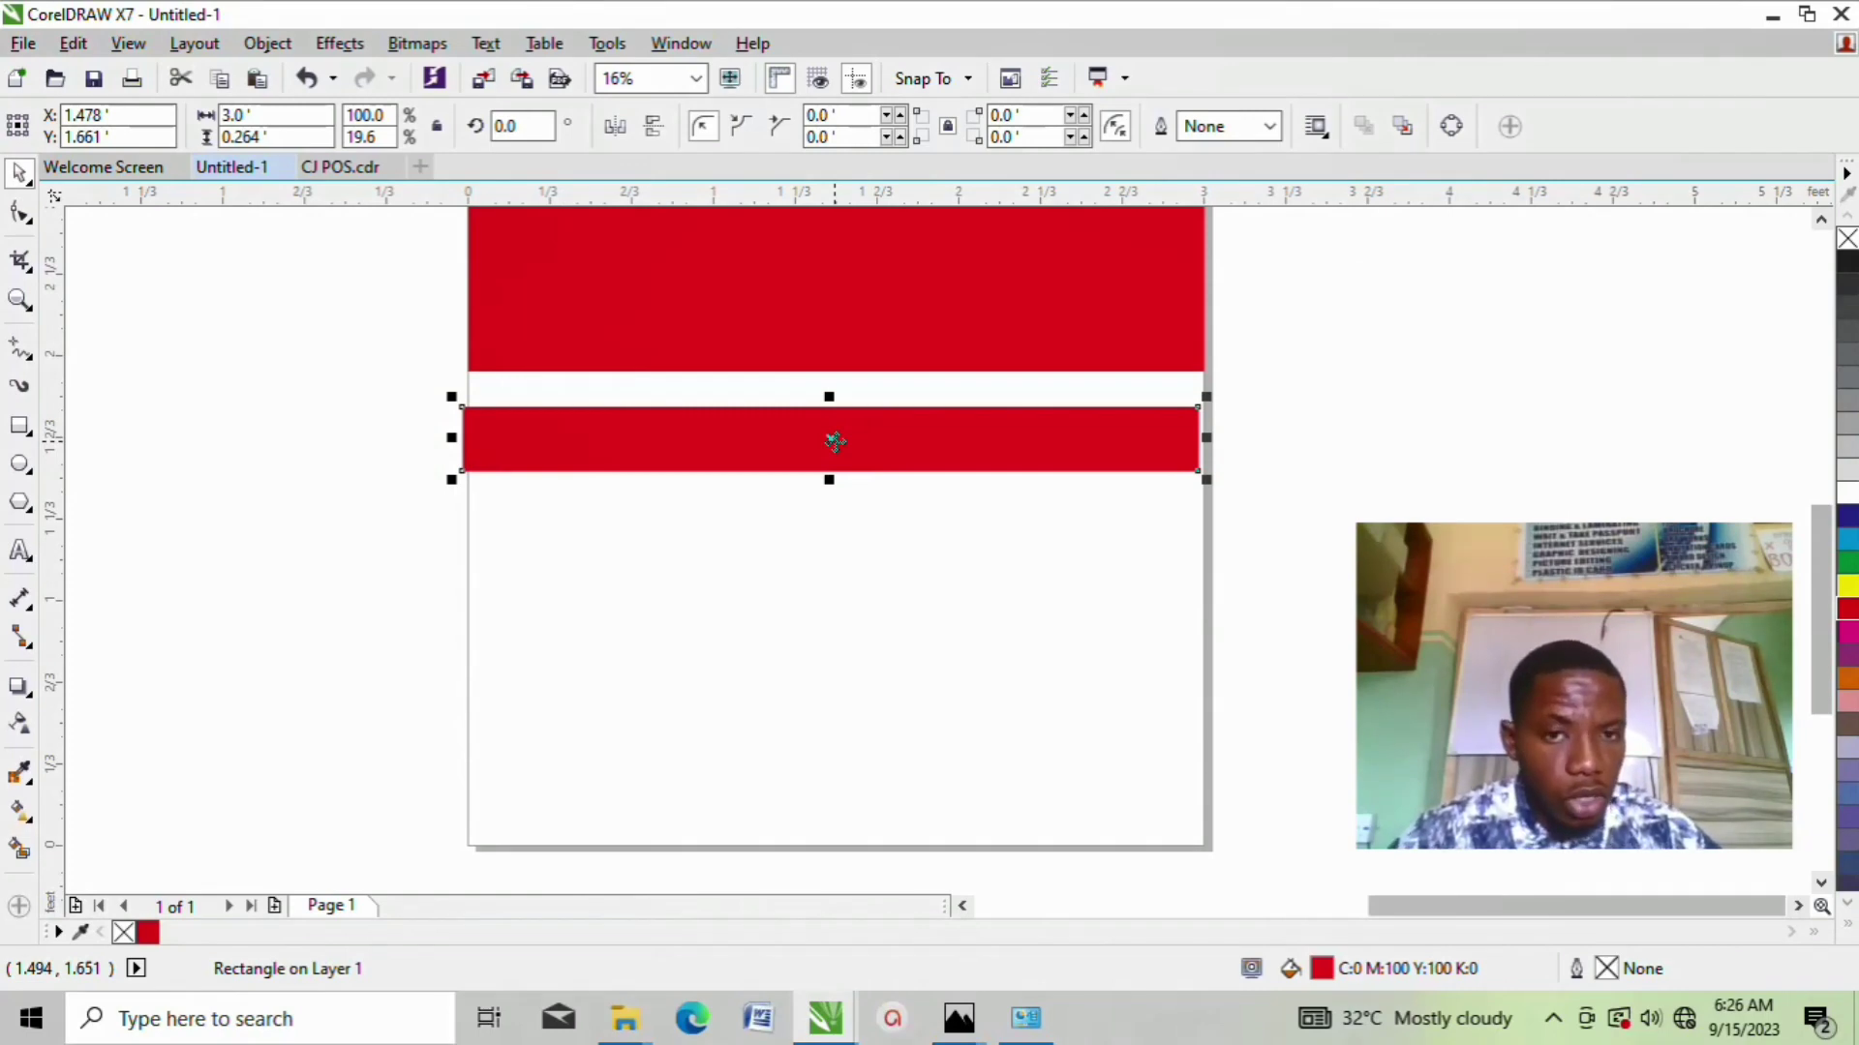
scroll(834, 442, "up", 2)
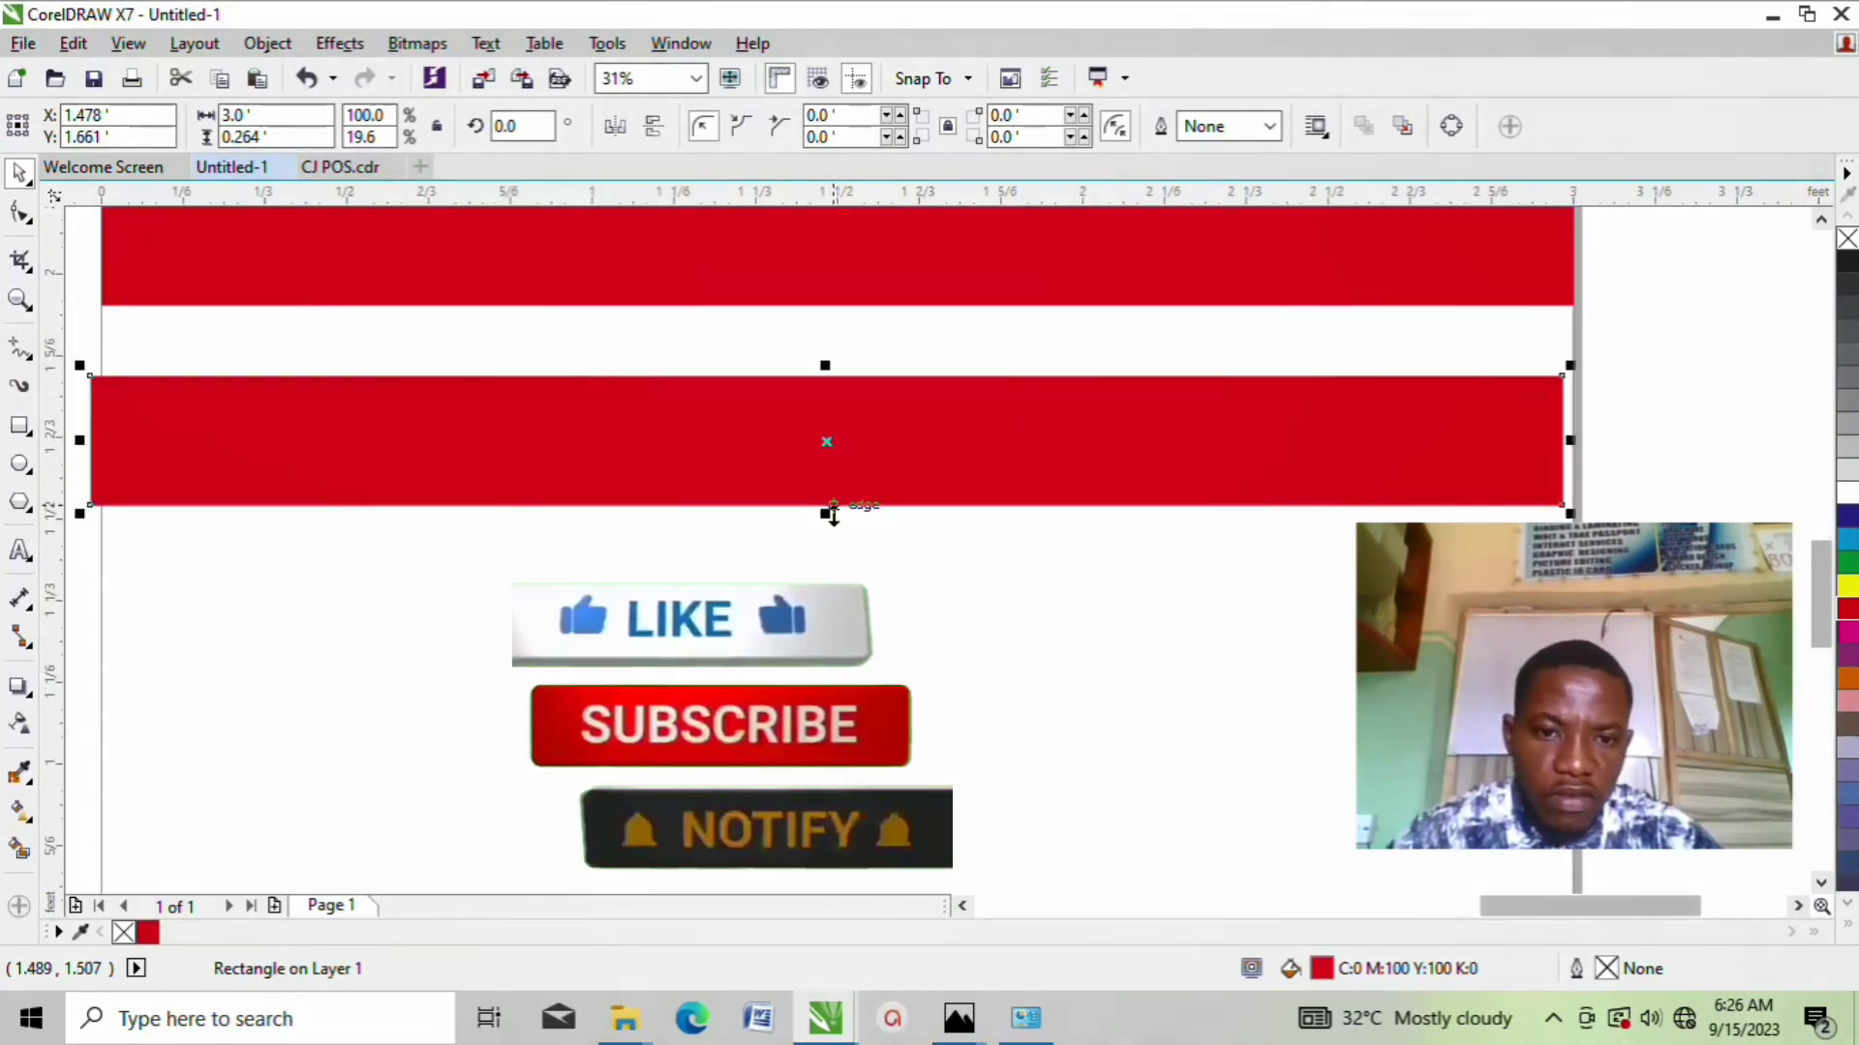
left_click_drag(832, 513, 831, 465)
scroll(830, 464, "down", 2)
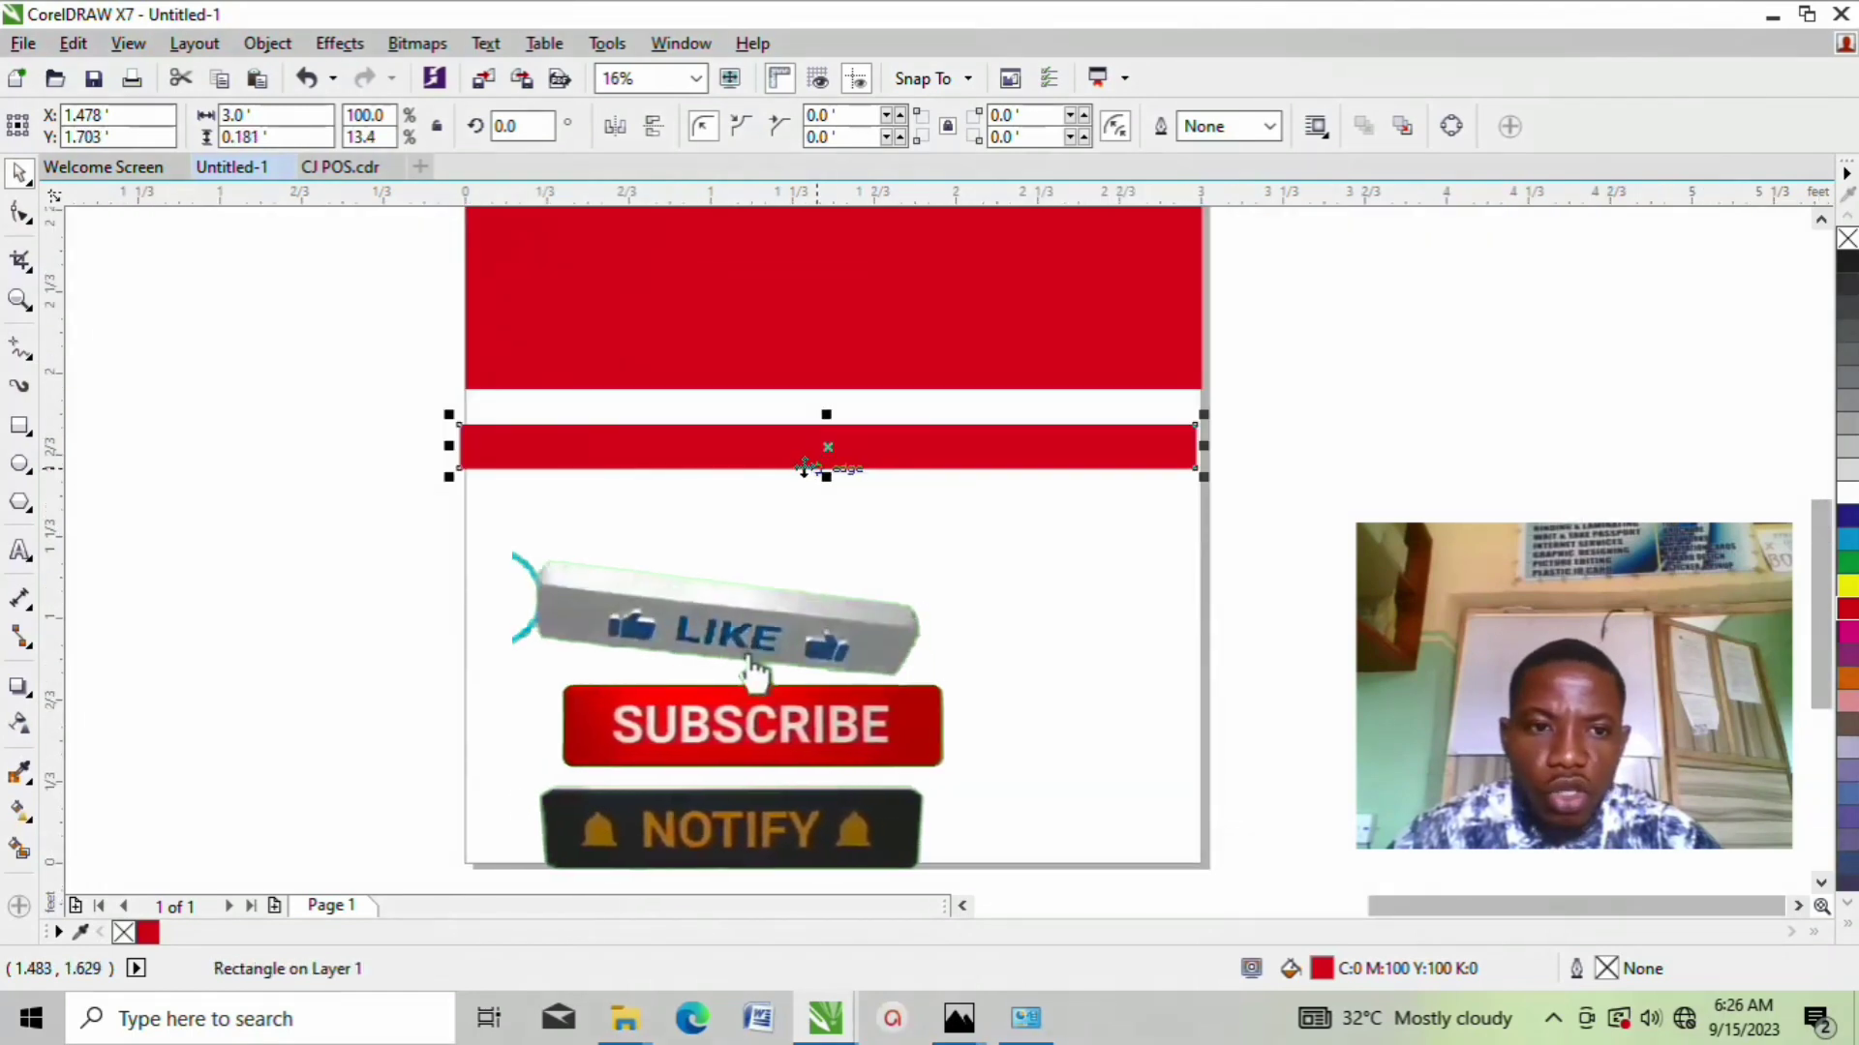
Step: Stretch the strip to about 3.58 by 0.22 feet and the large band to about 3.07 by 1.38 feet, past the page's left edge
left_click_drag(449, 477, 306, 485)
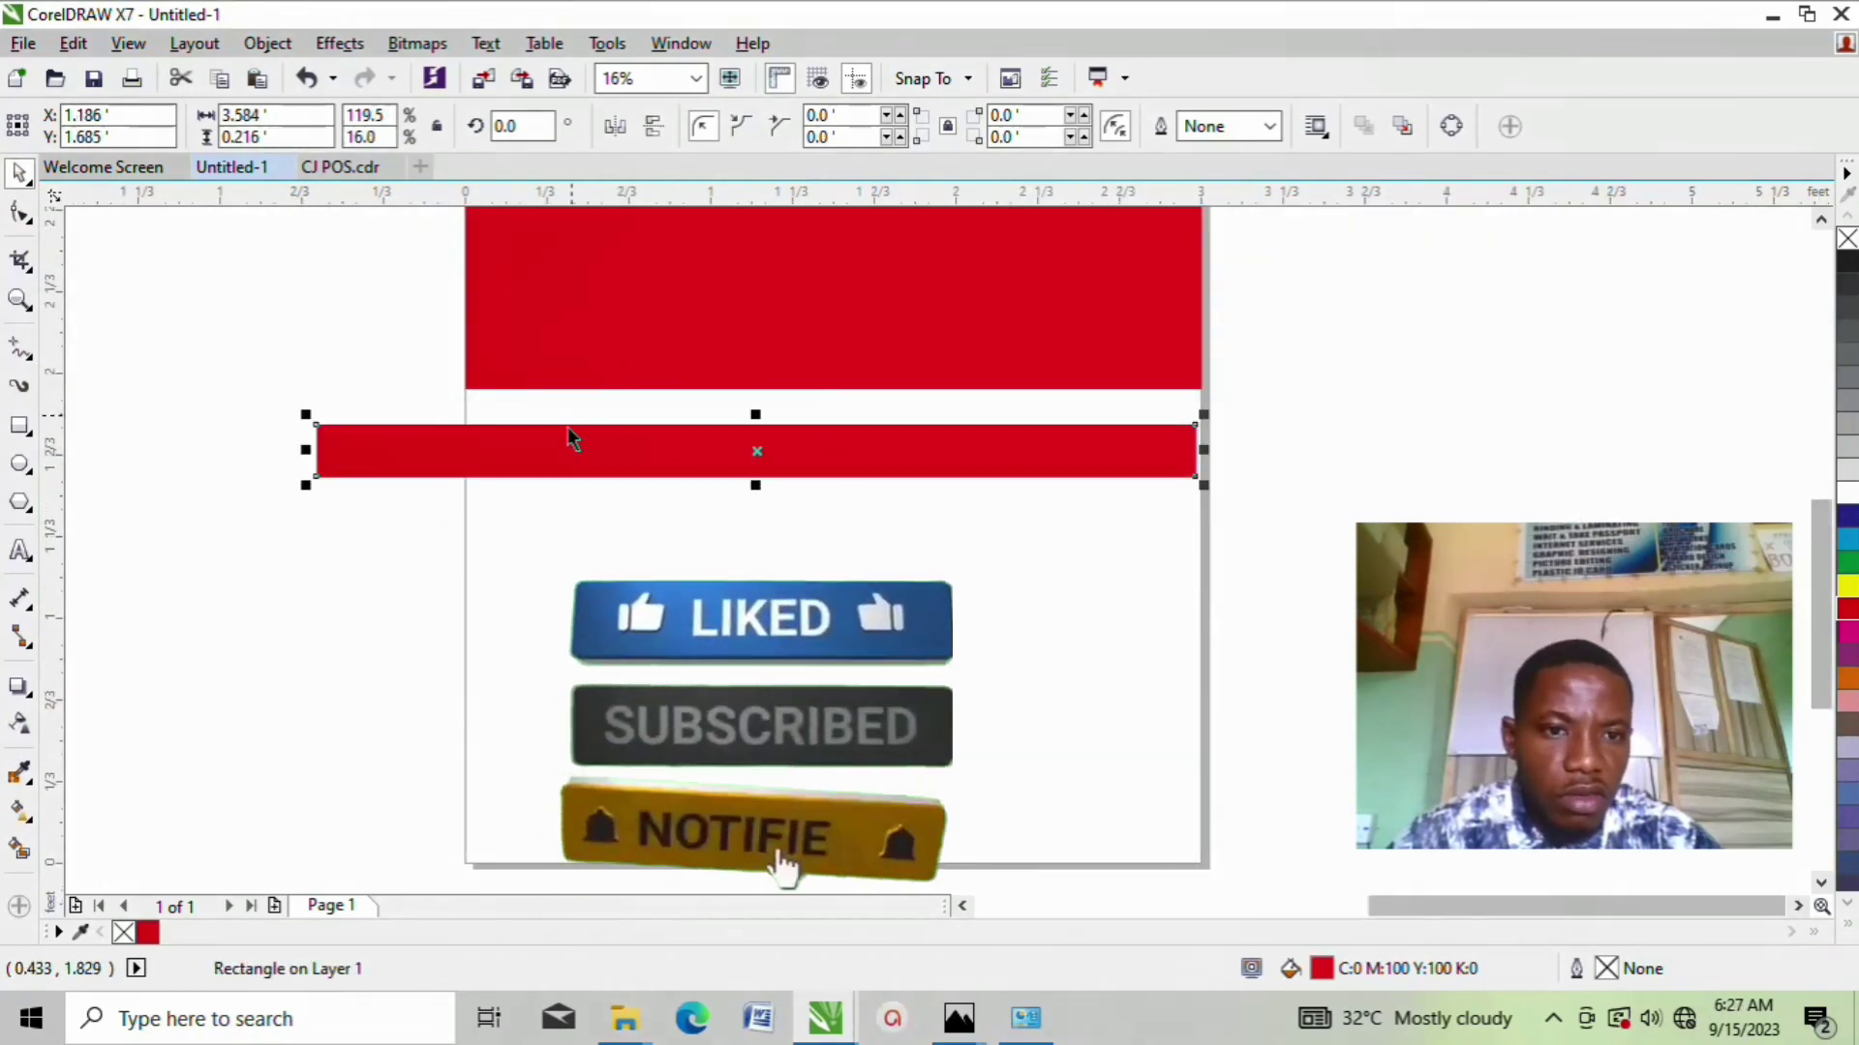
scroll(884, 517, "down", 2)
key("Tab")
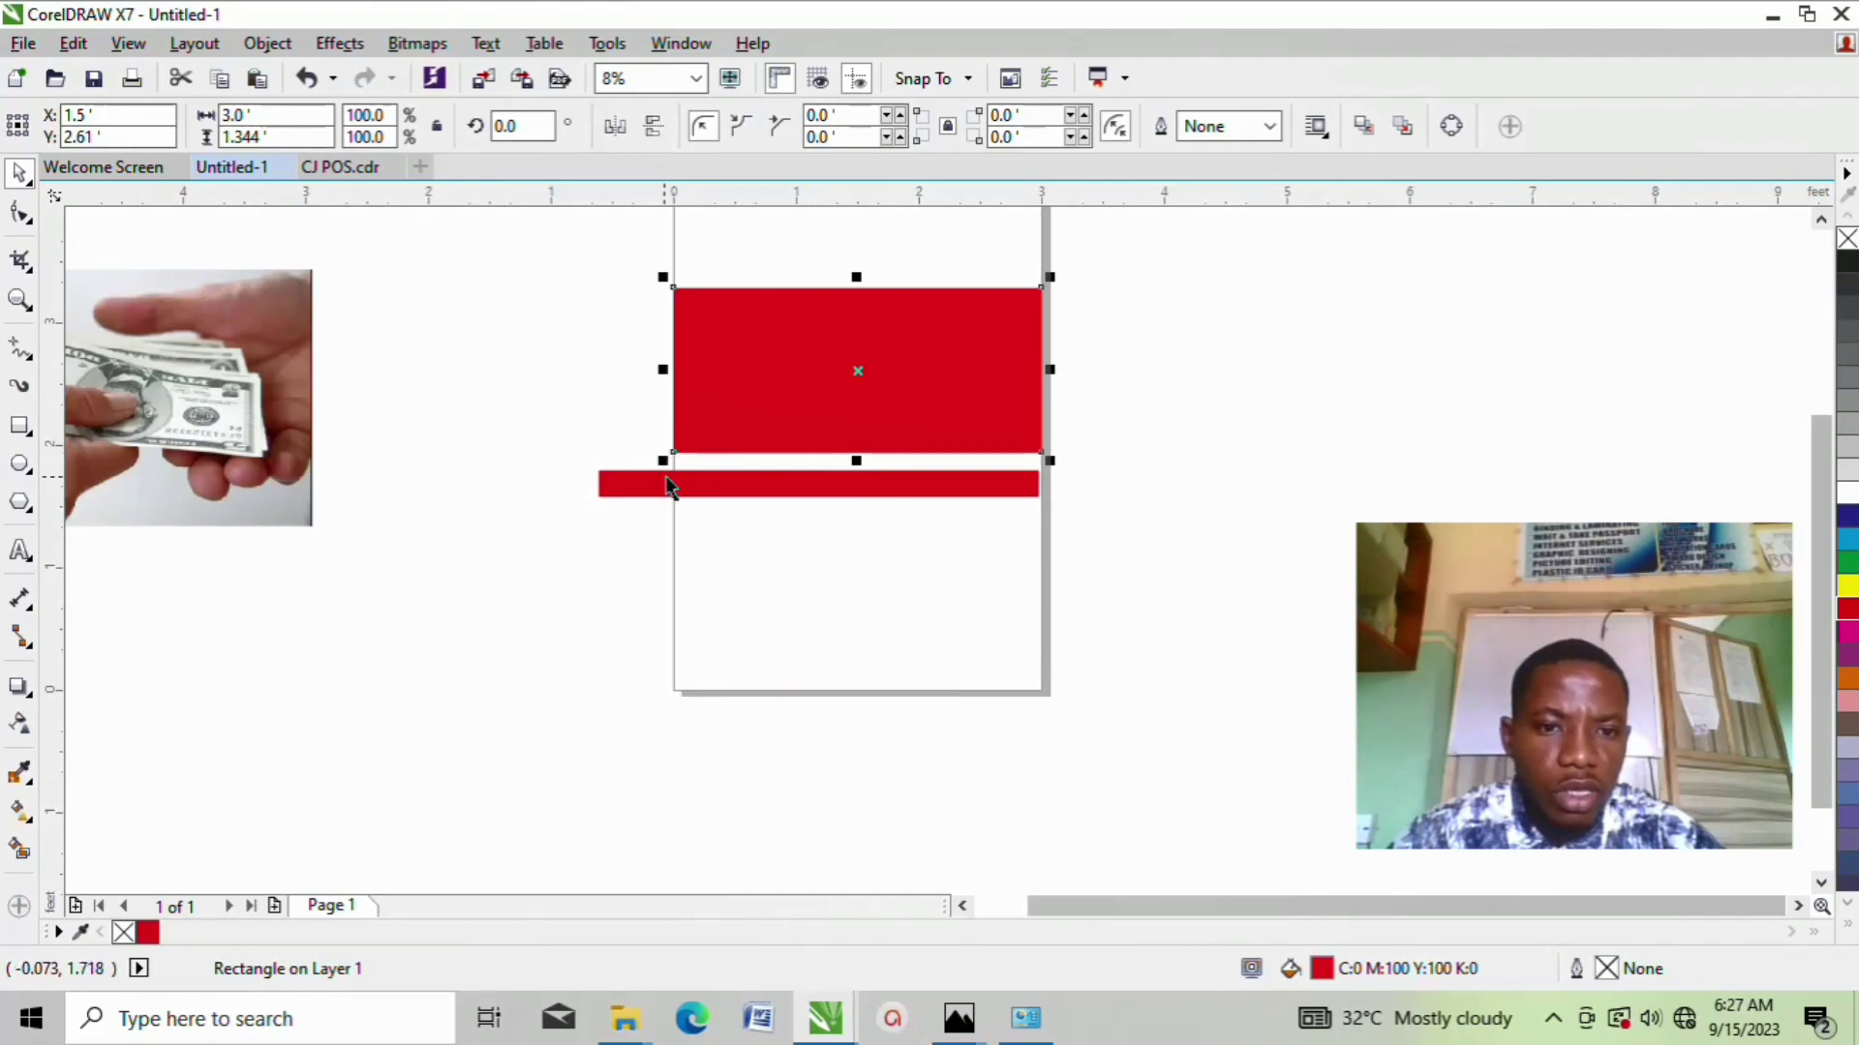
left_click_drag(662, 462, 610, 489)
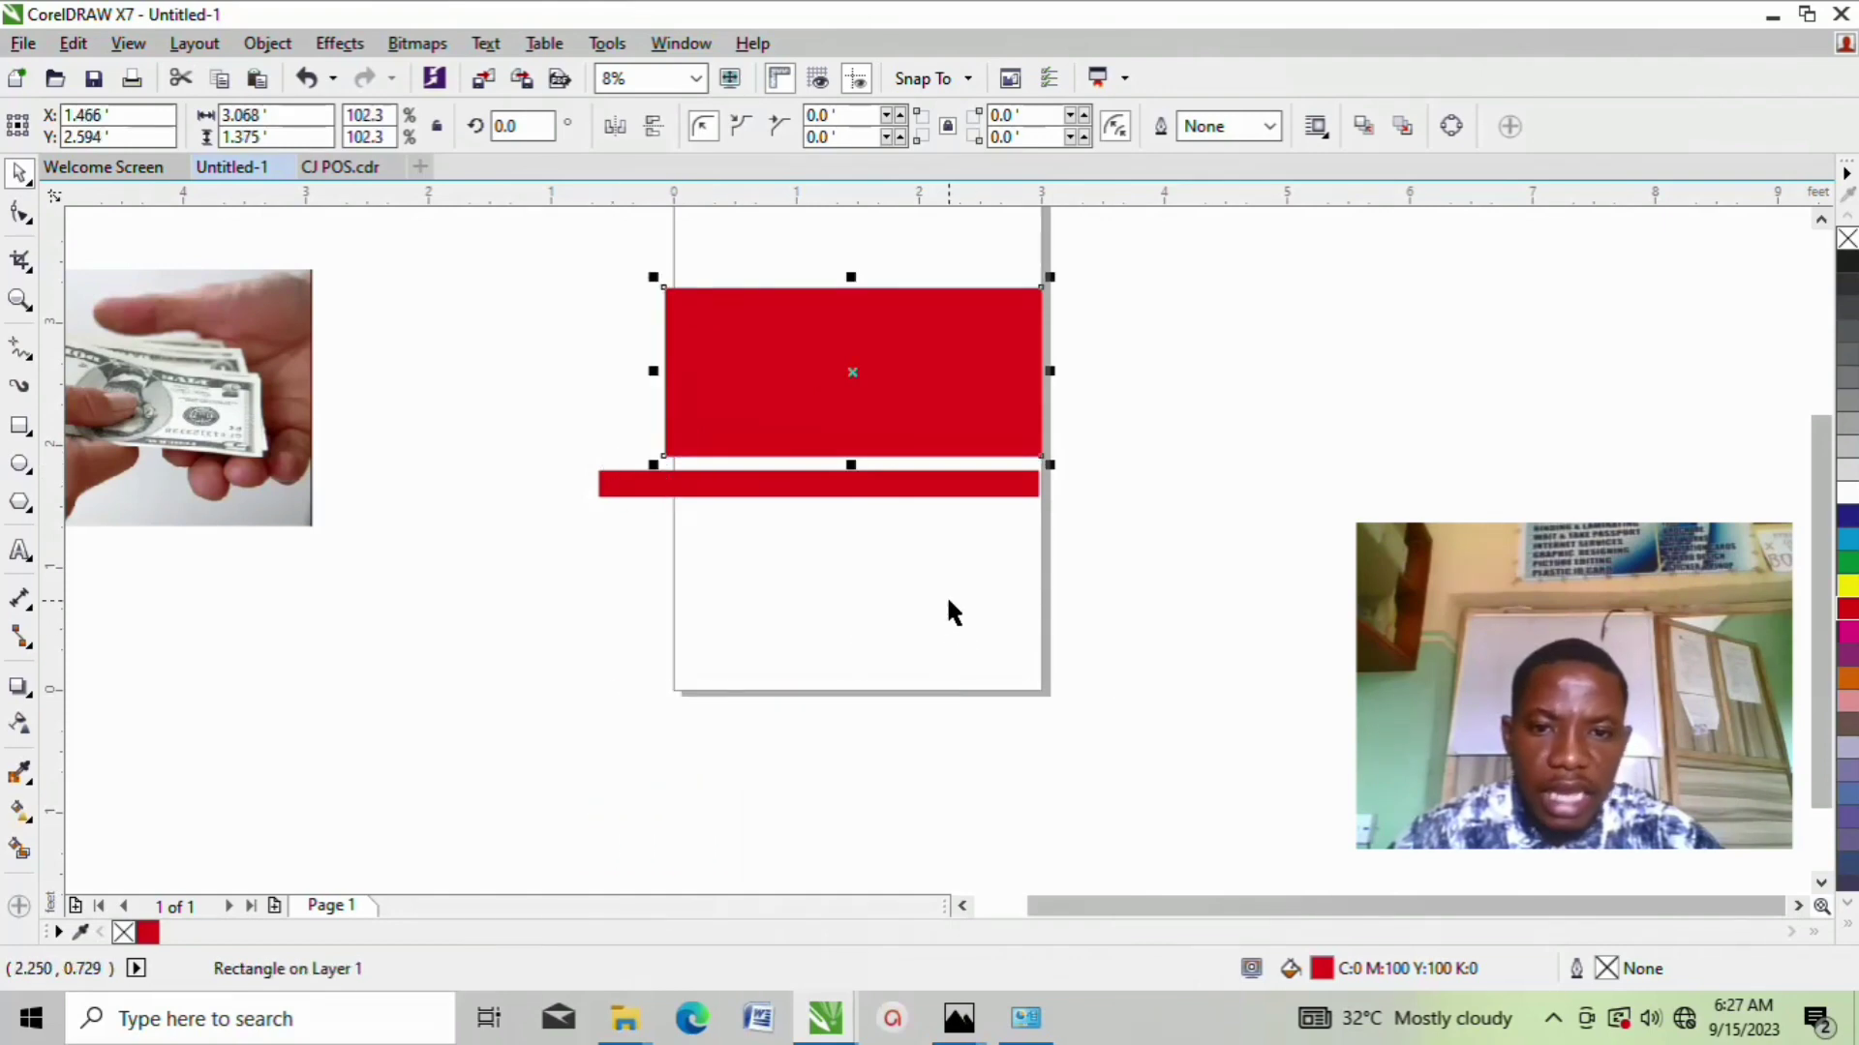
key("Escape")
Step: PowerClip the large red band inside the page-sized rectangle and deselect it
left_click(788, 360)
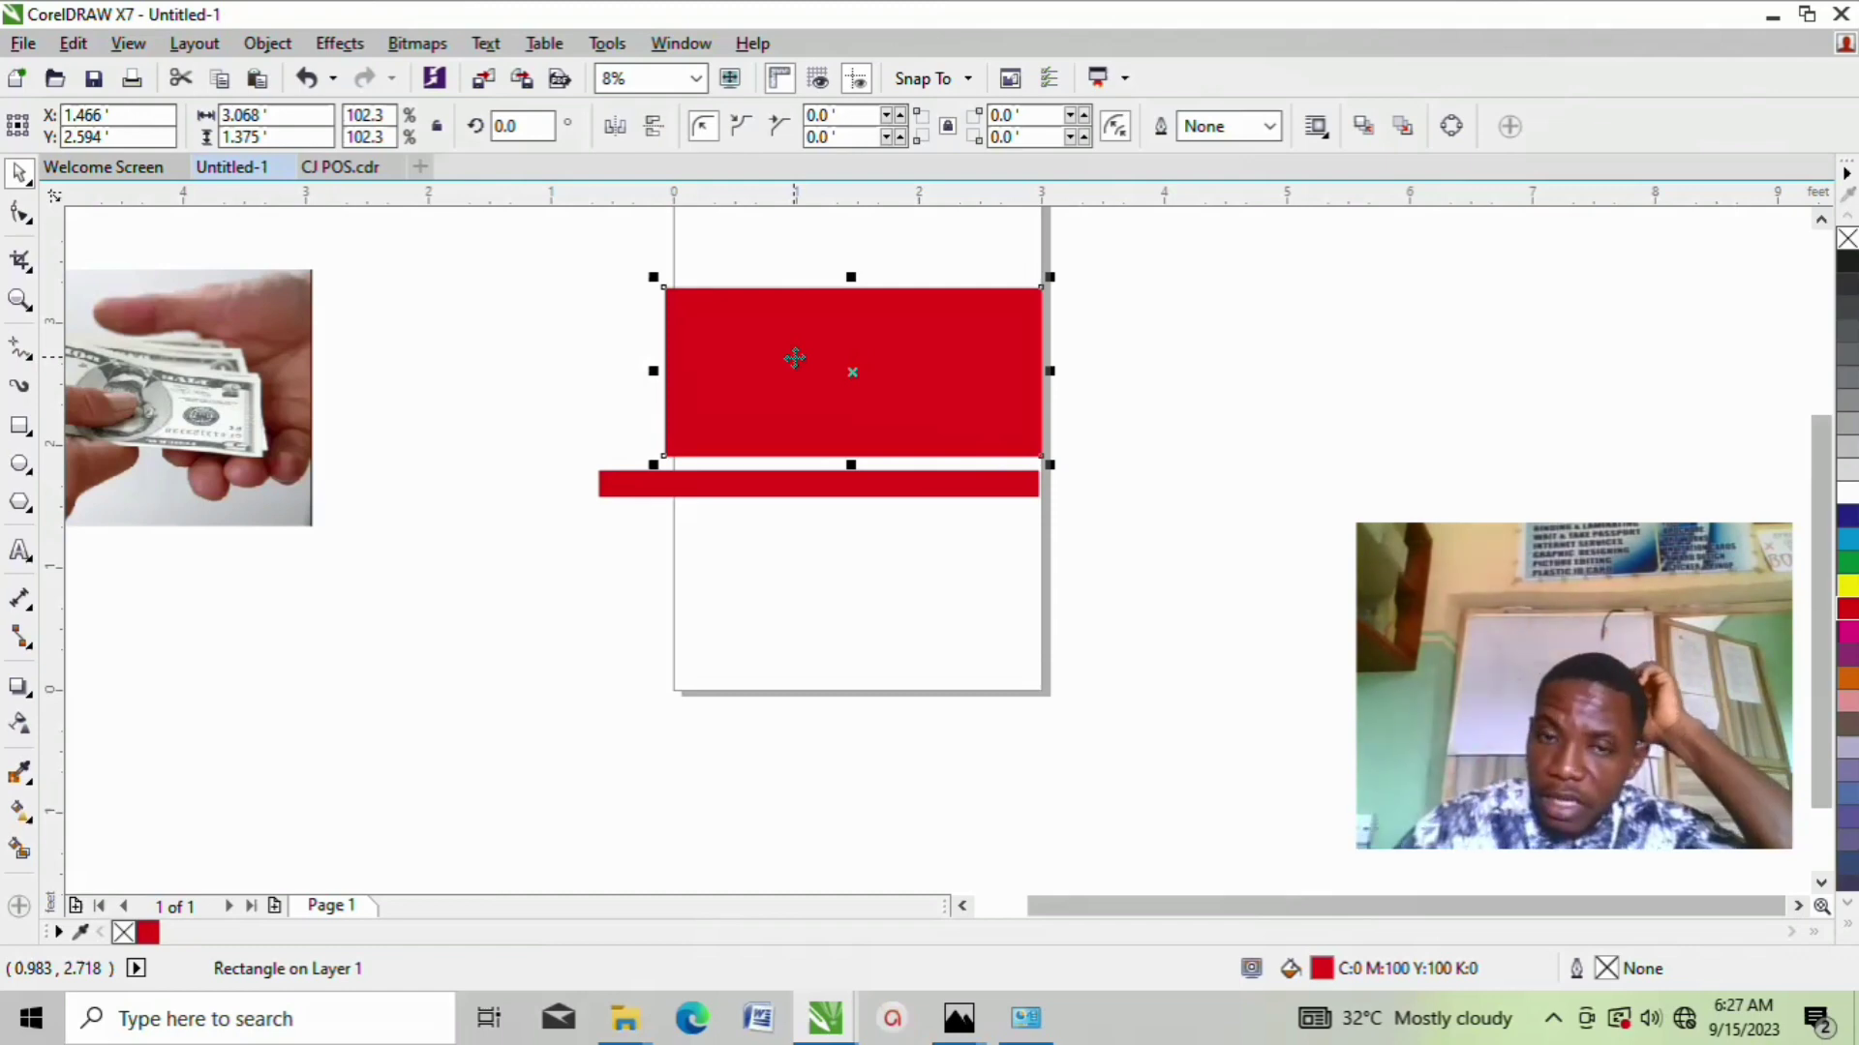
right_click(794, 360)
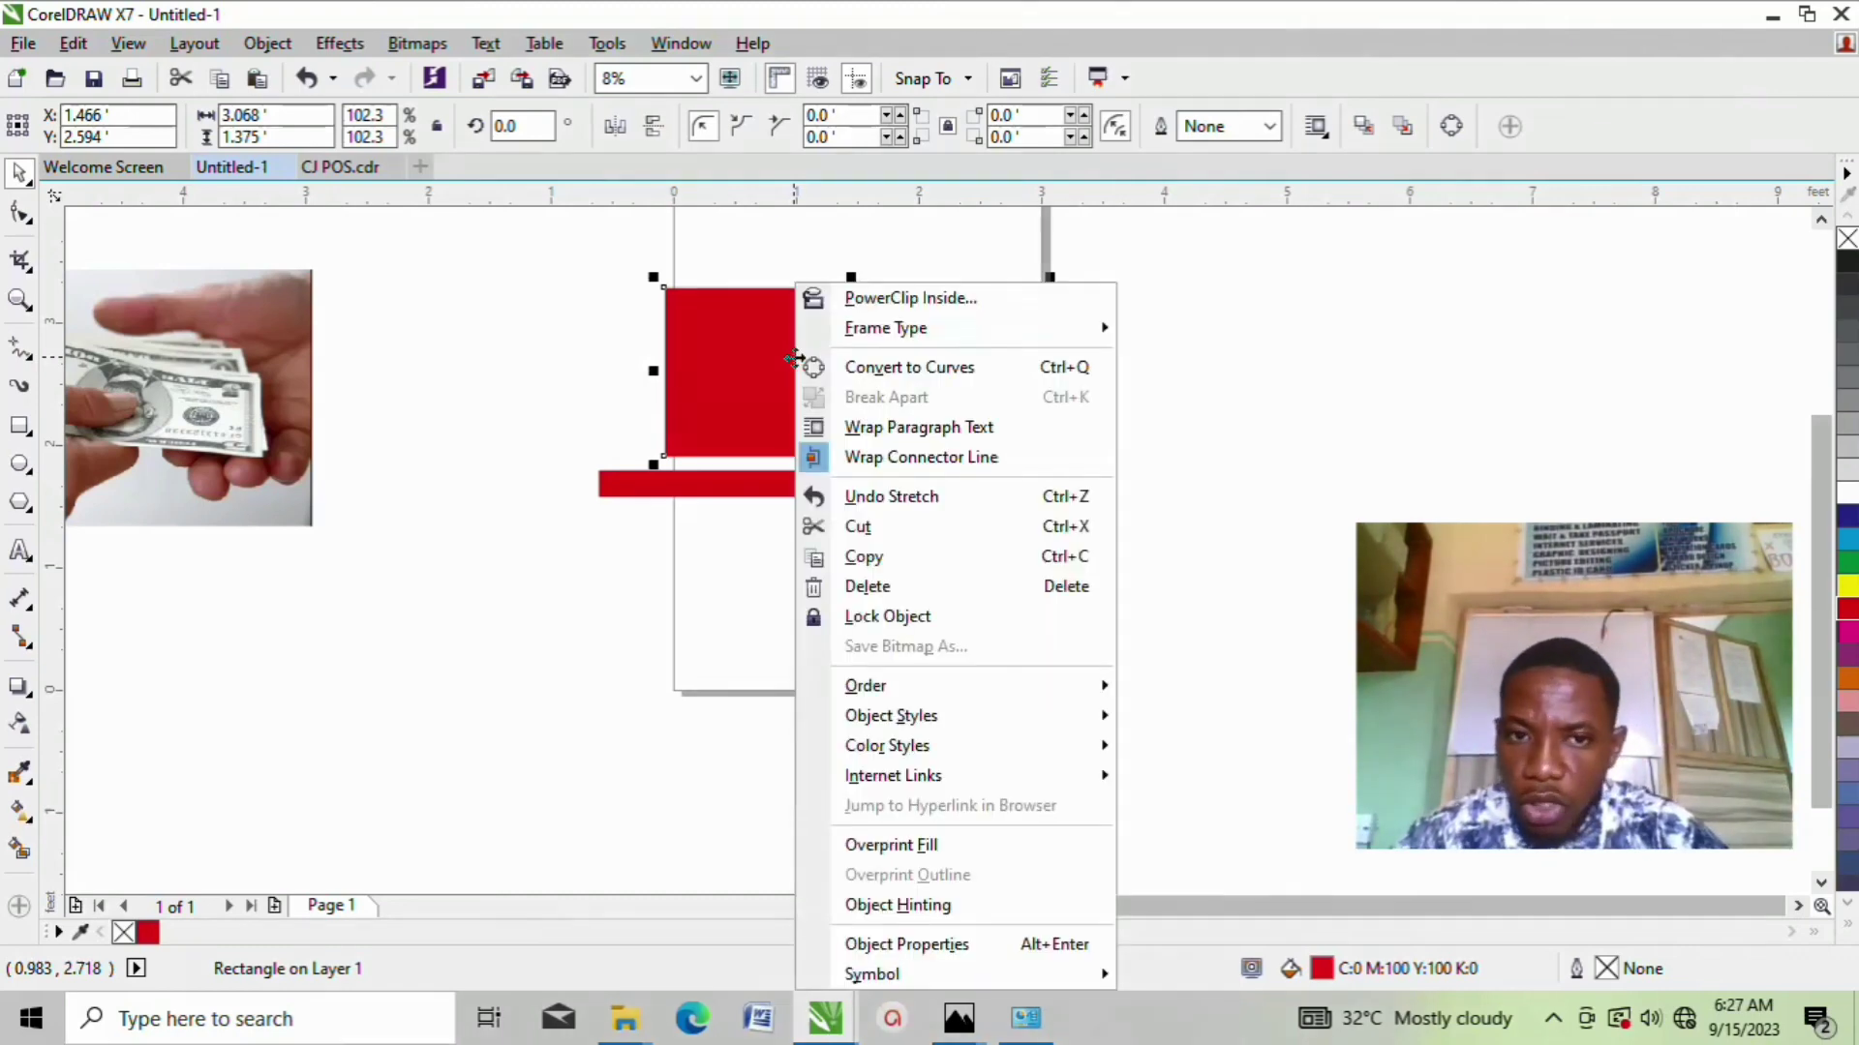
left_click(906, 302)
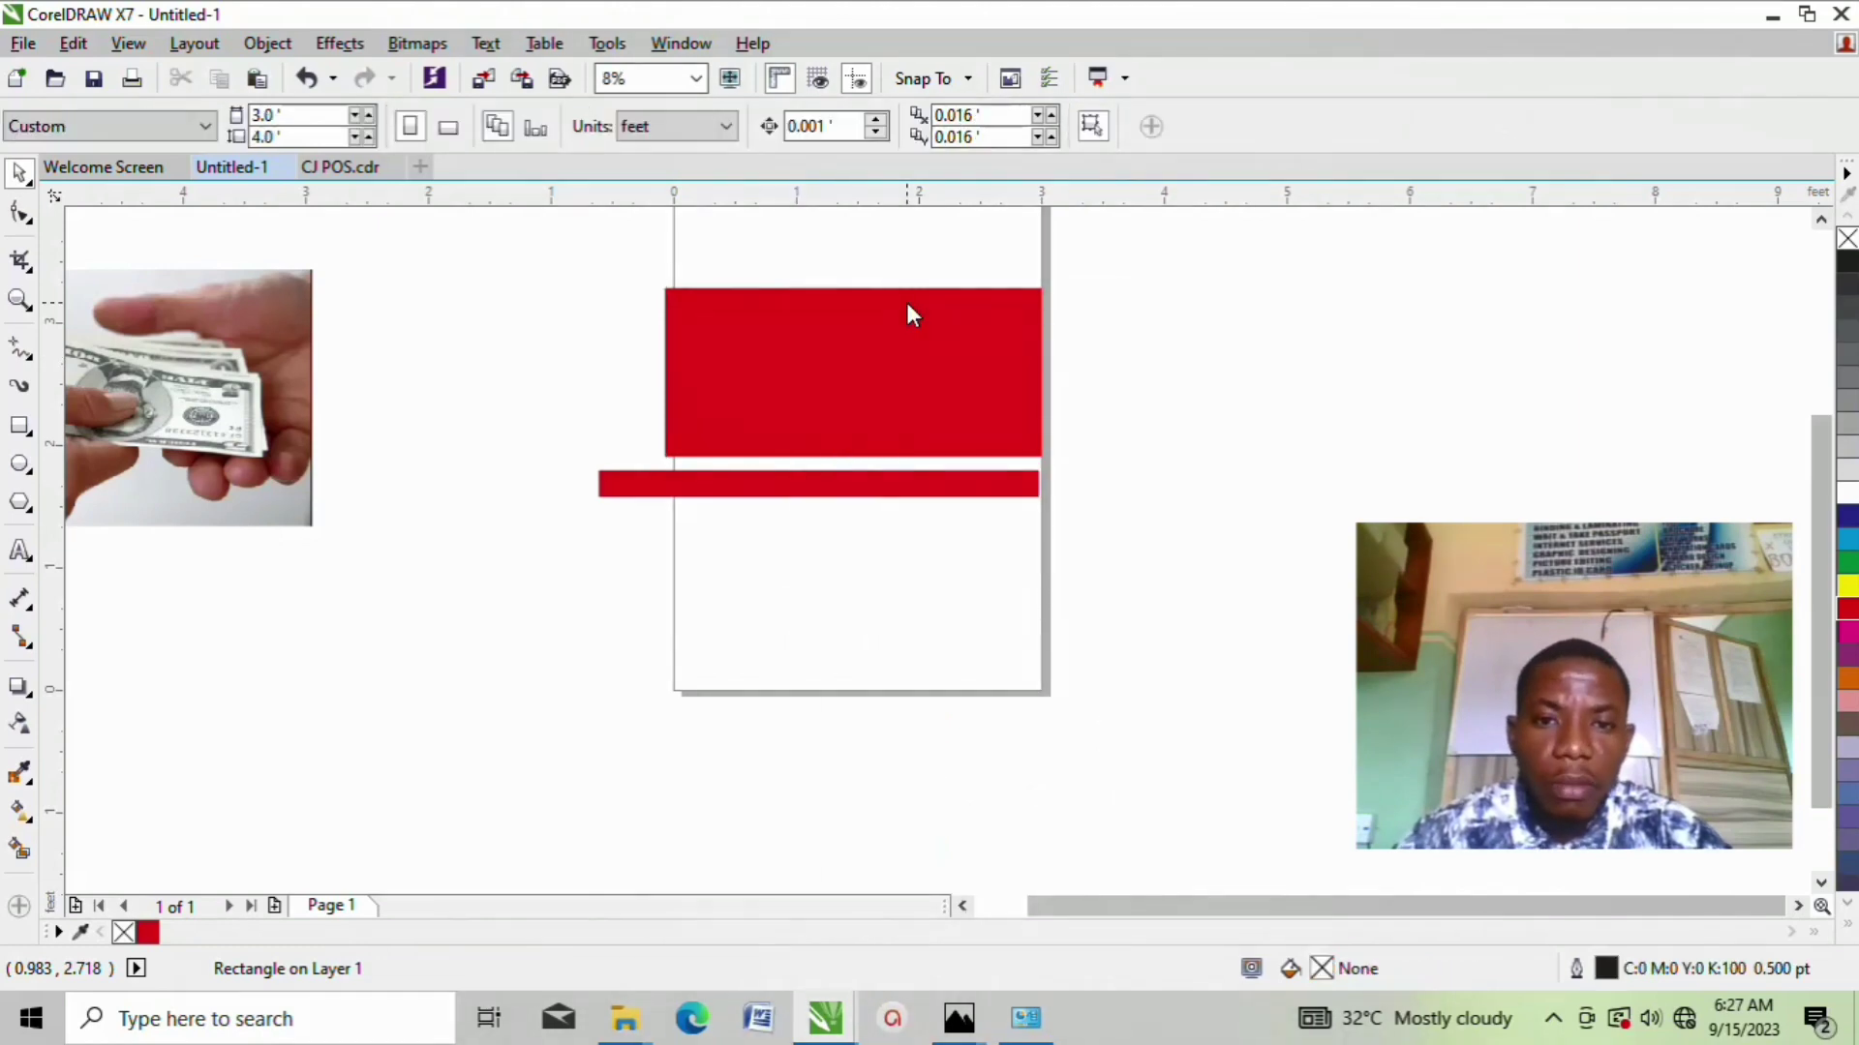
left_click(861, 561)
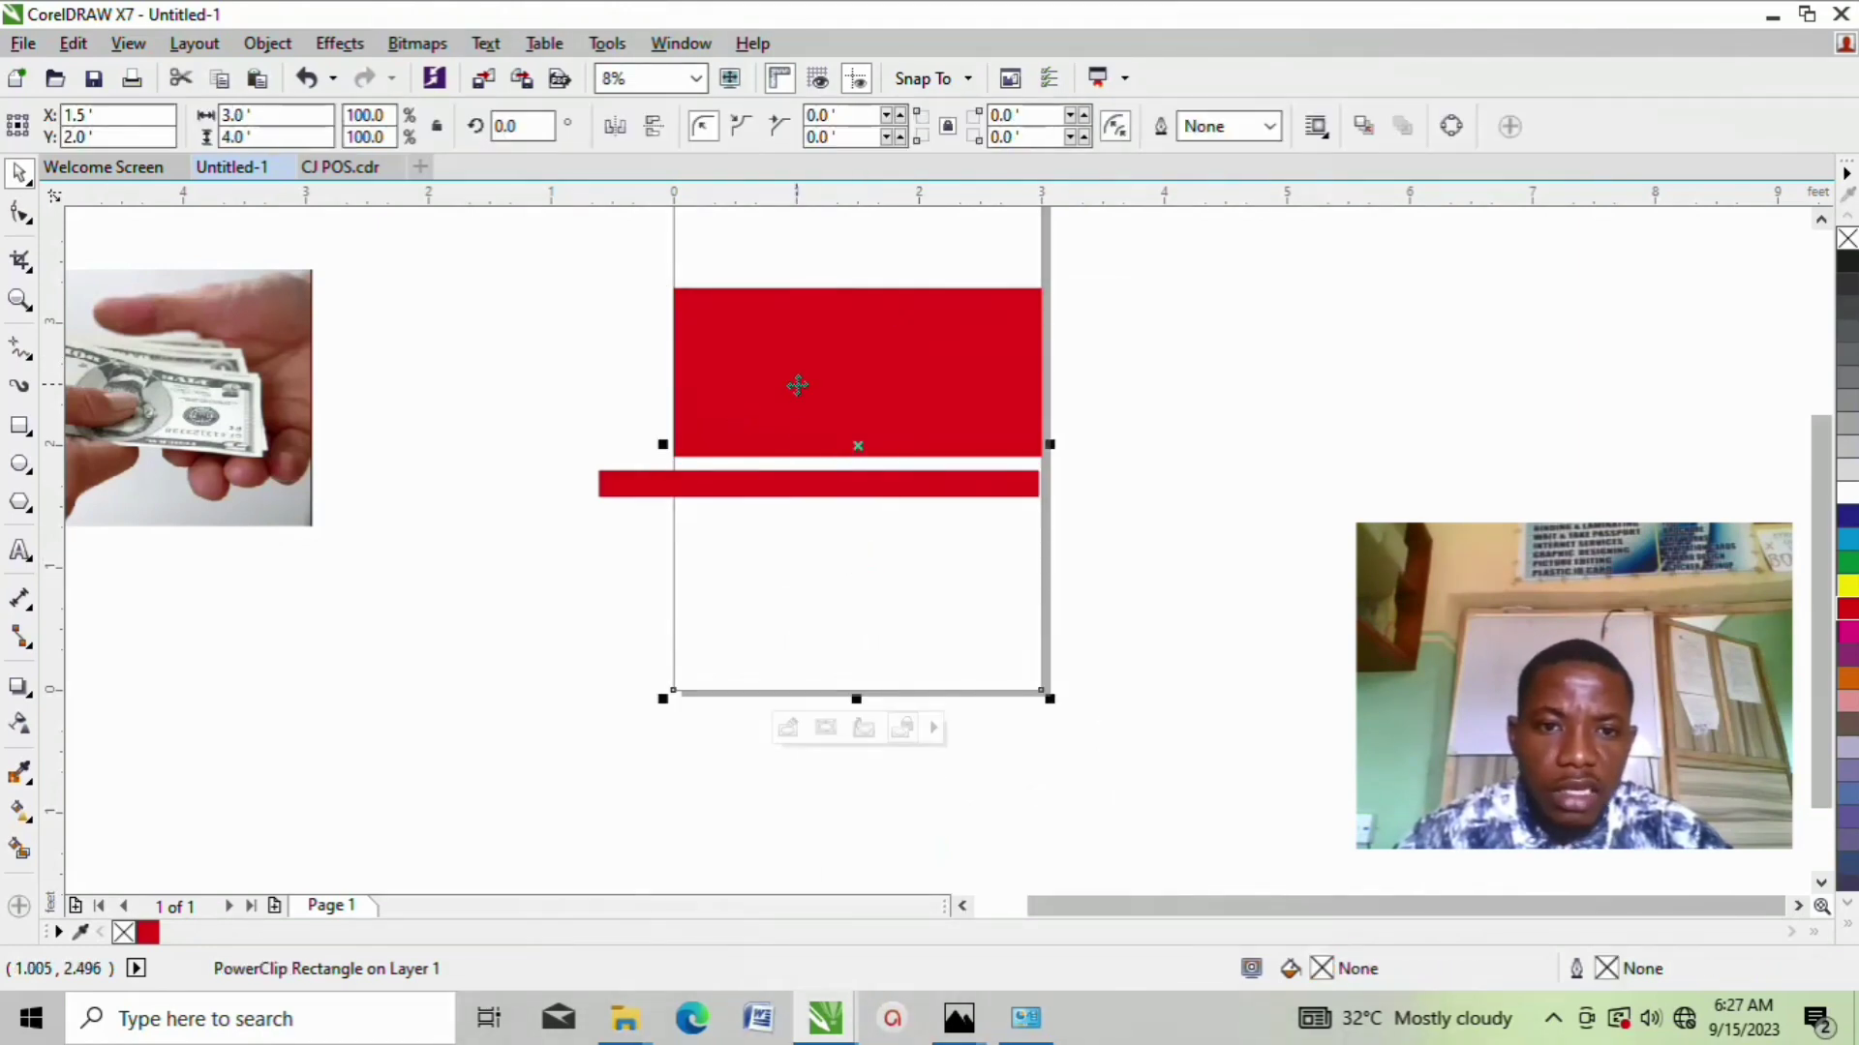
left_click(528, 328)
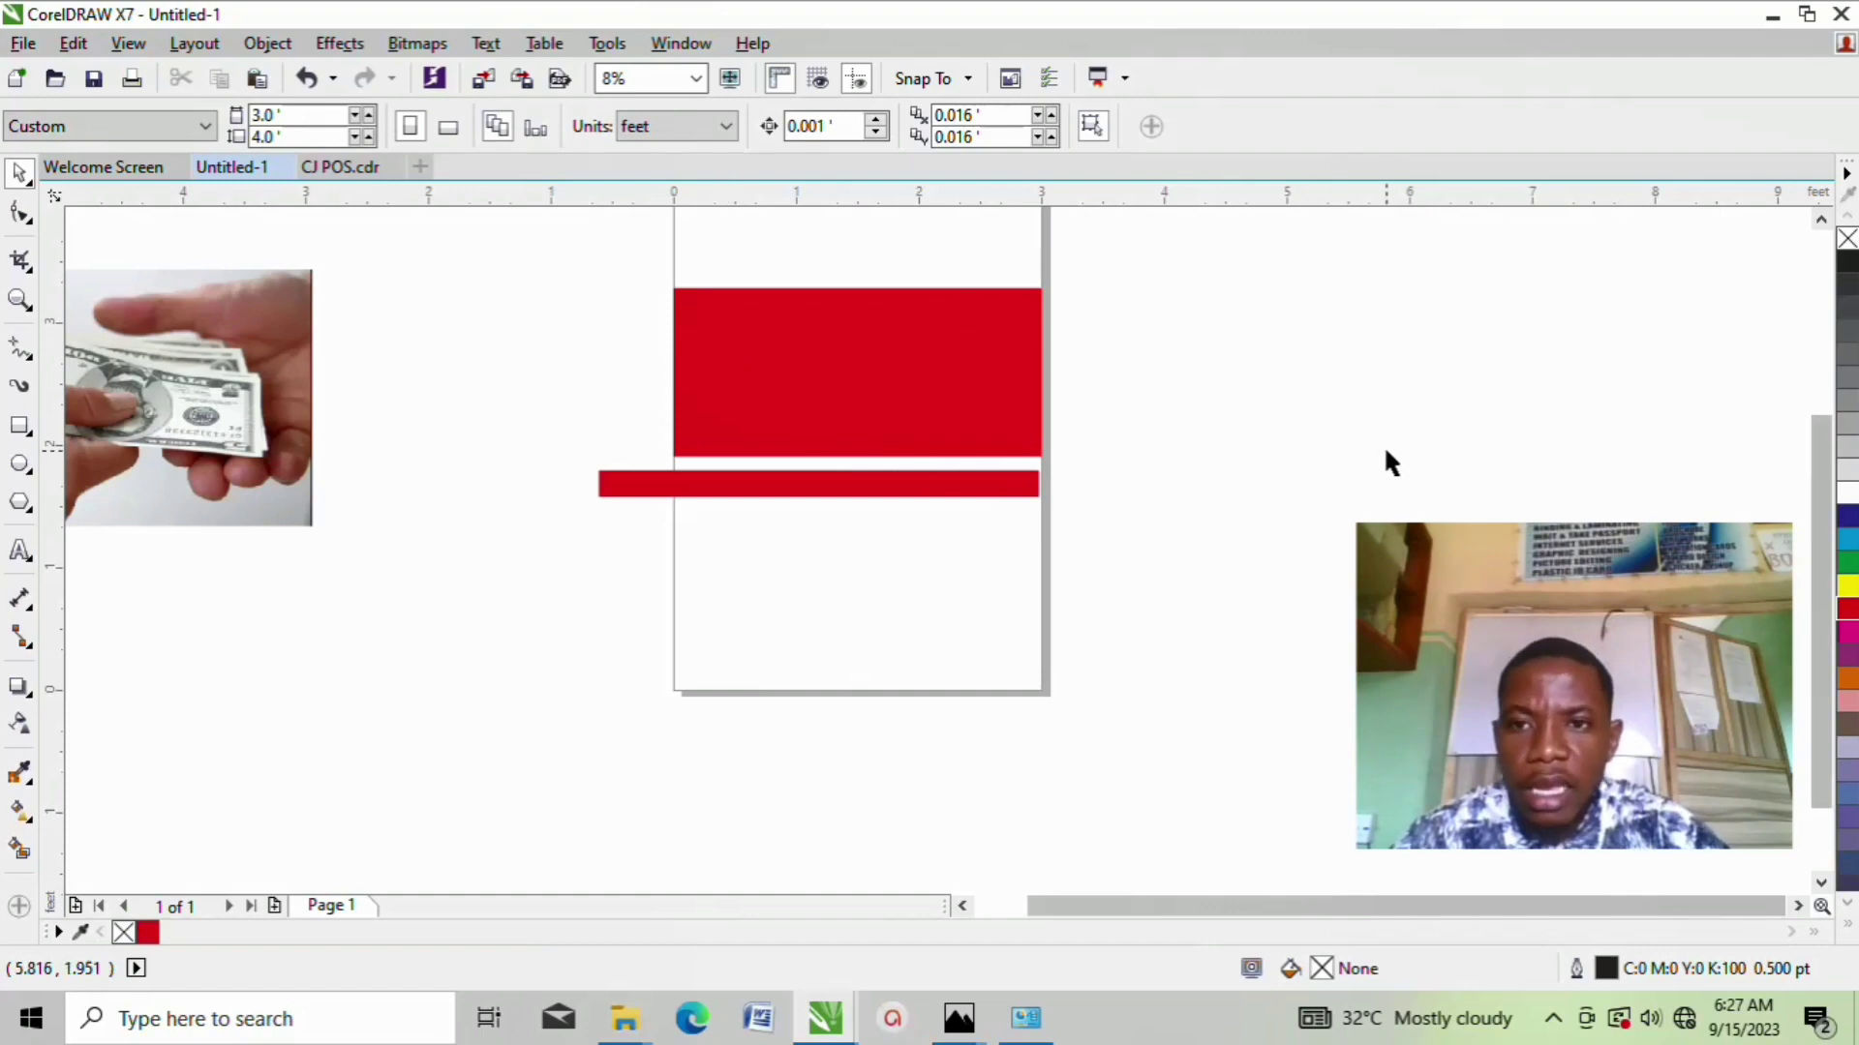
Step: PowerClip the thin red strip inside the page-sized rectangle and deselect it
left_click(834, 497)
right_click(823, 486)
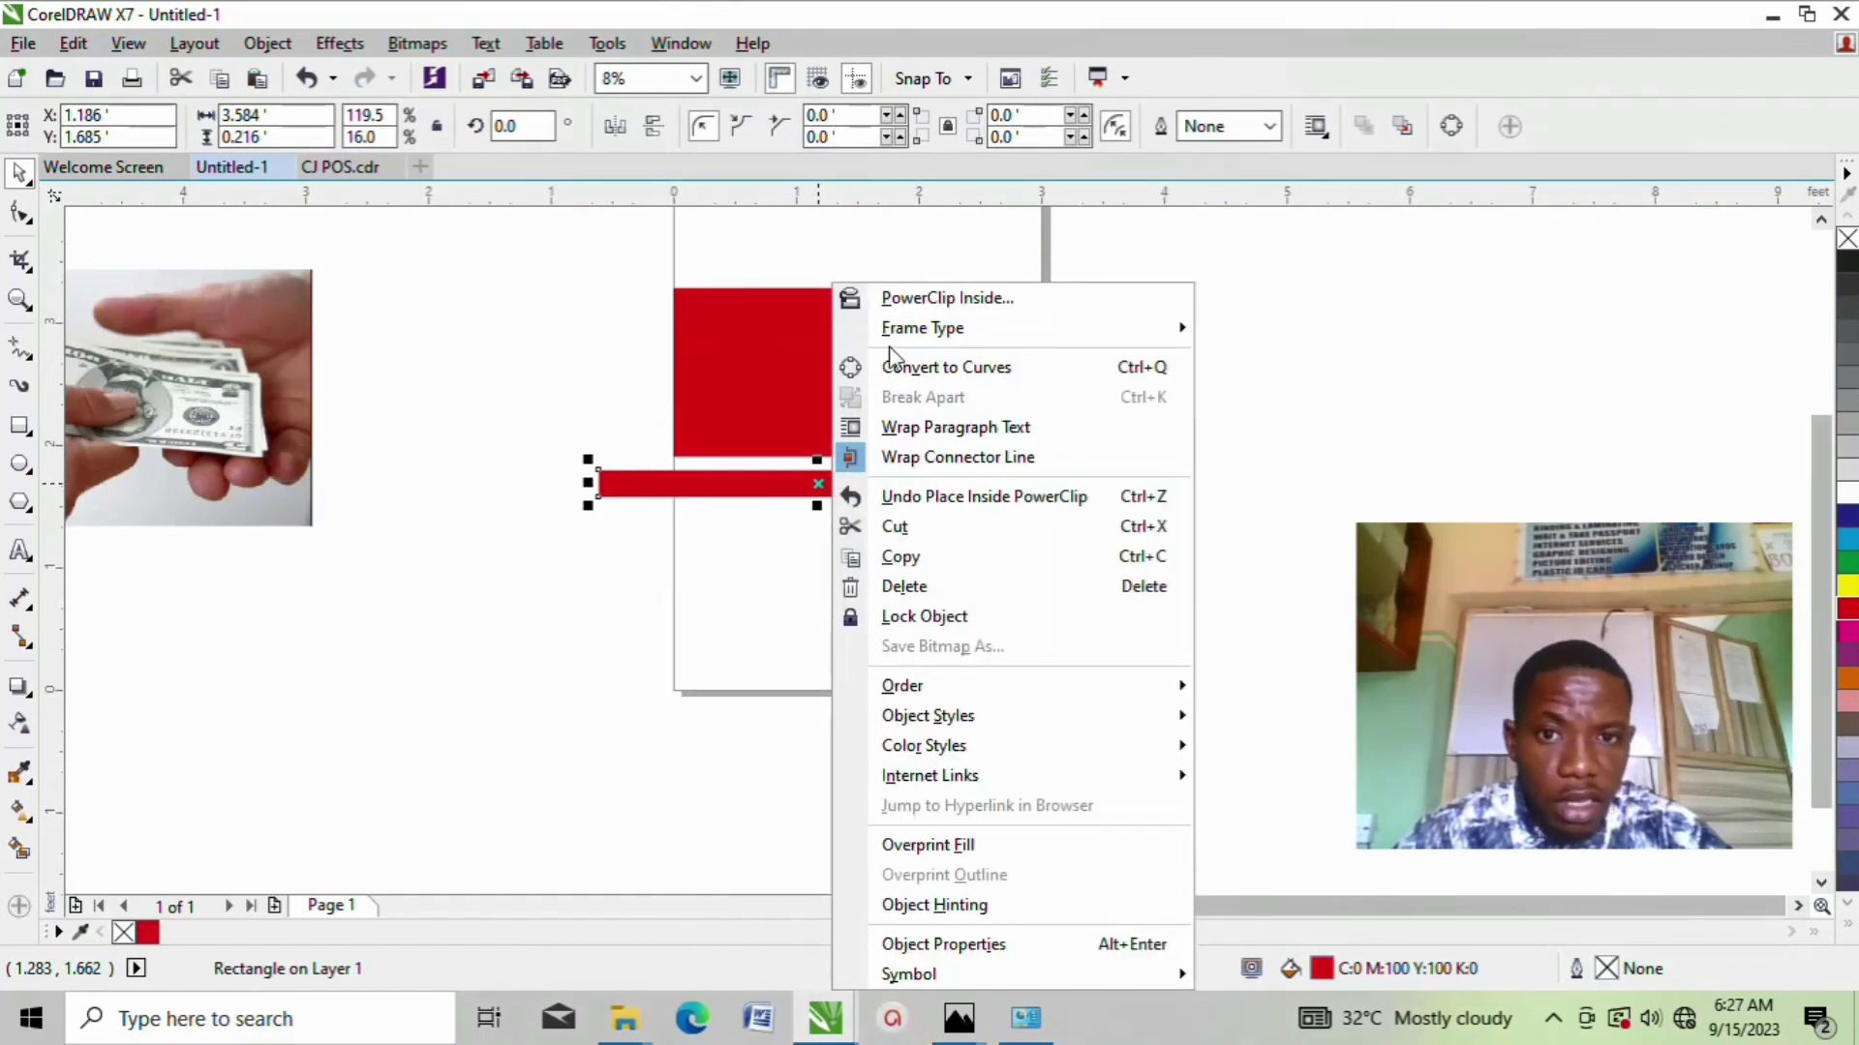
left_click(913, 302)
left_click(861, 575)
left_click(1254, 562)
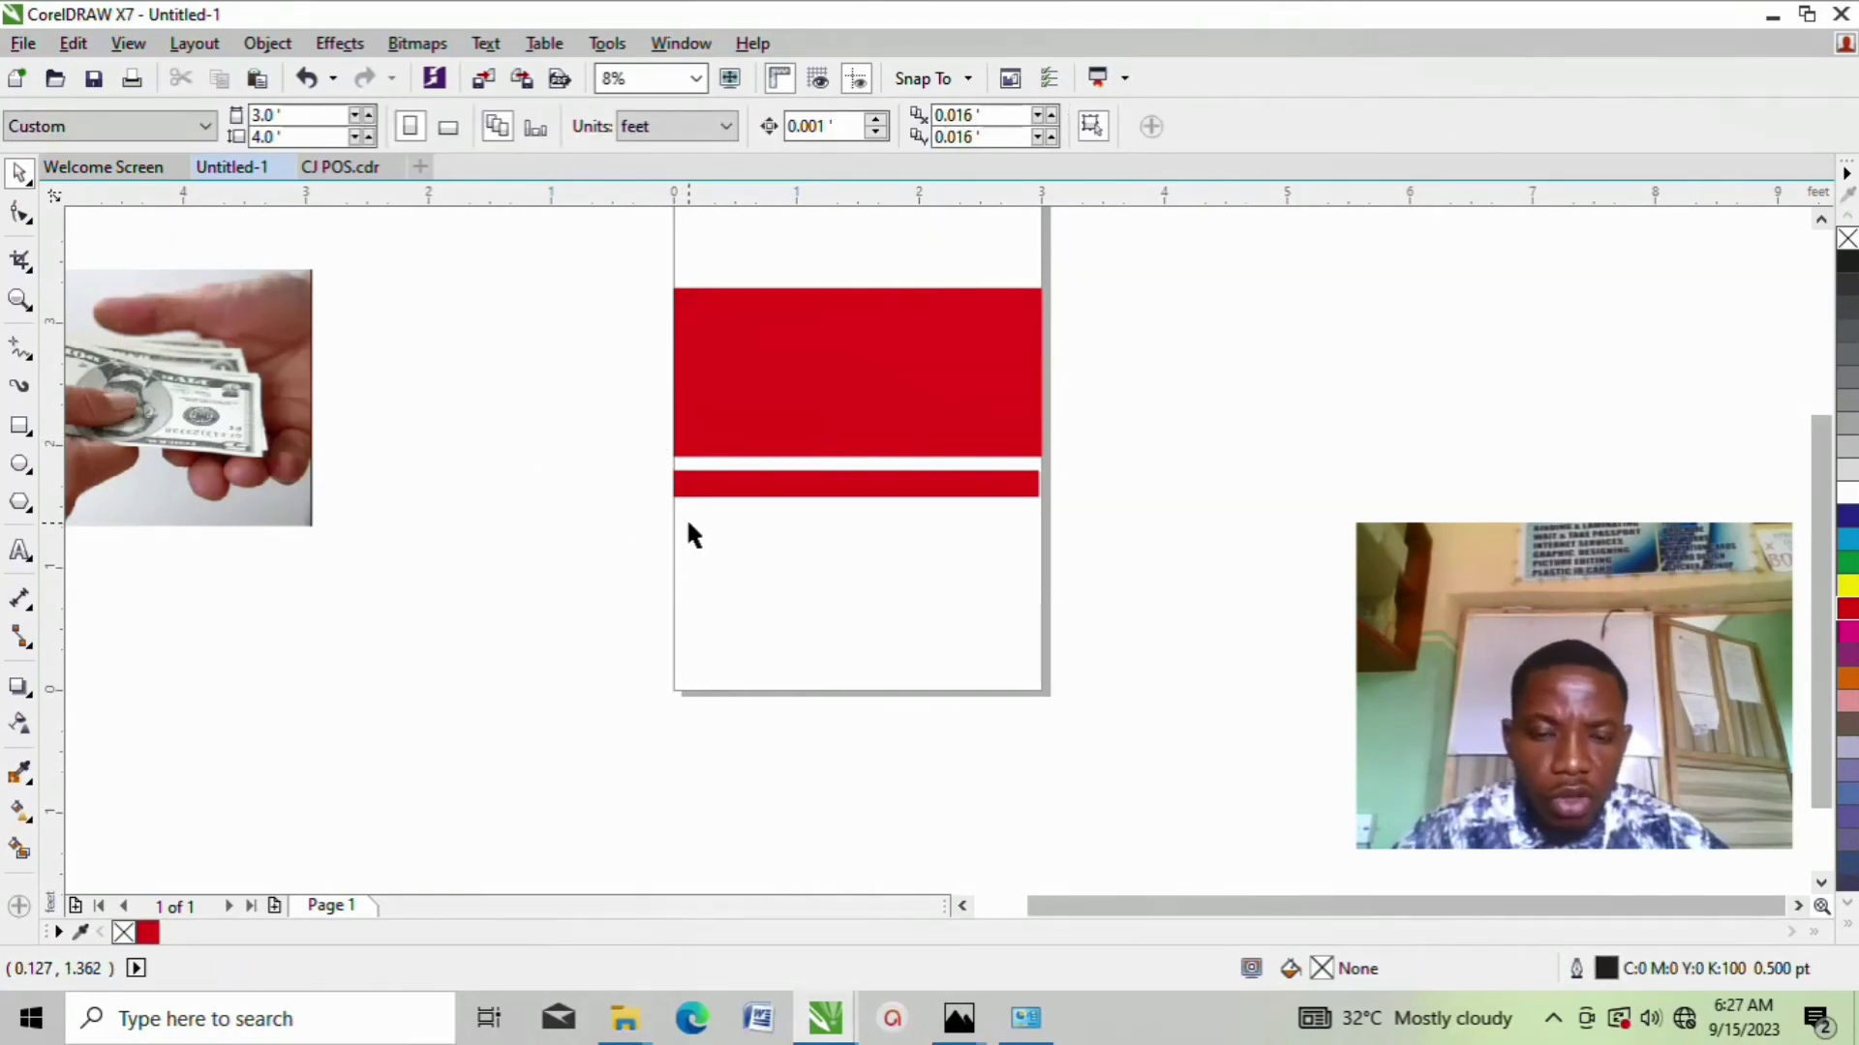
Step: Edit the page rectangle's PowerClip contents, shift the thin strip right past the page's right edge, and finish editing
scroll(1004, 542, "up", 4)
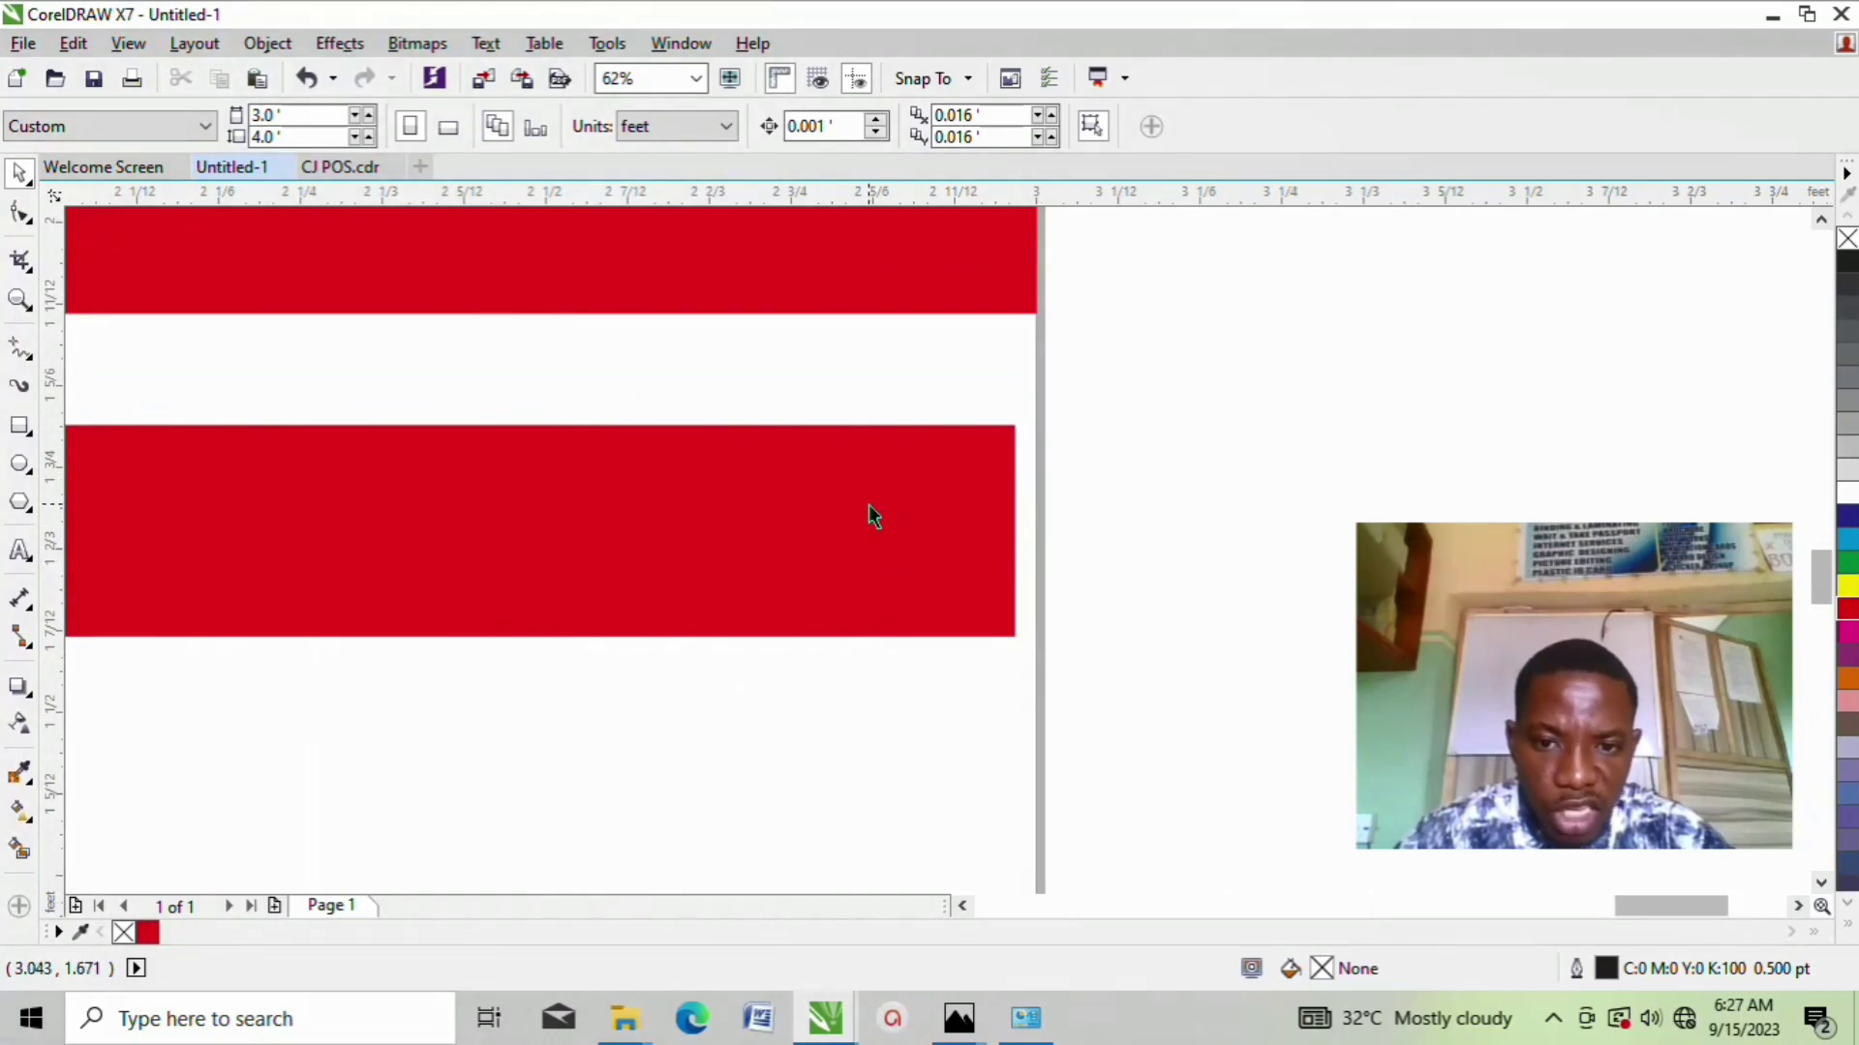
scroll(962, 498, "down", 3)
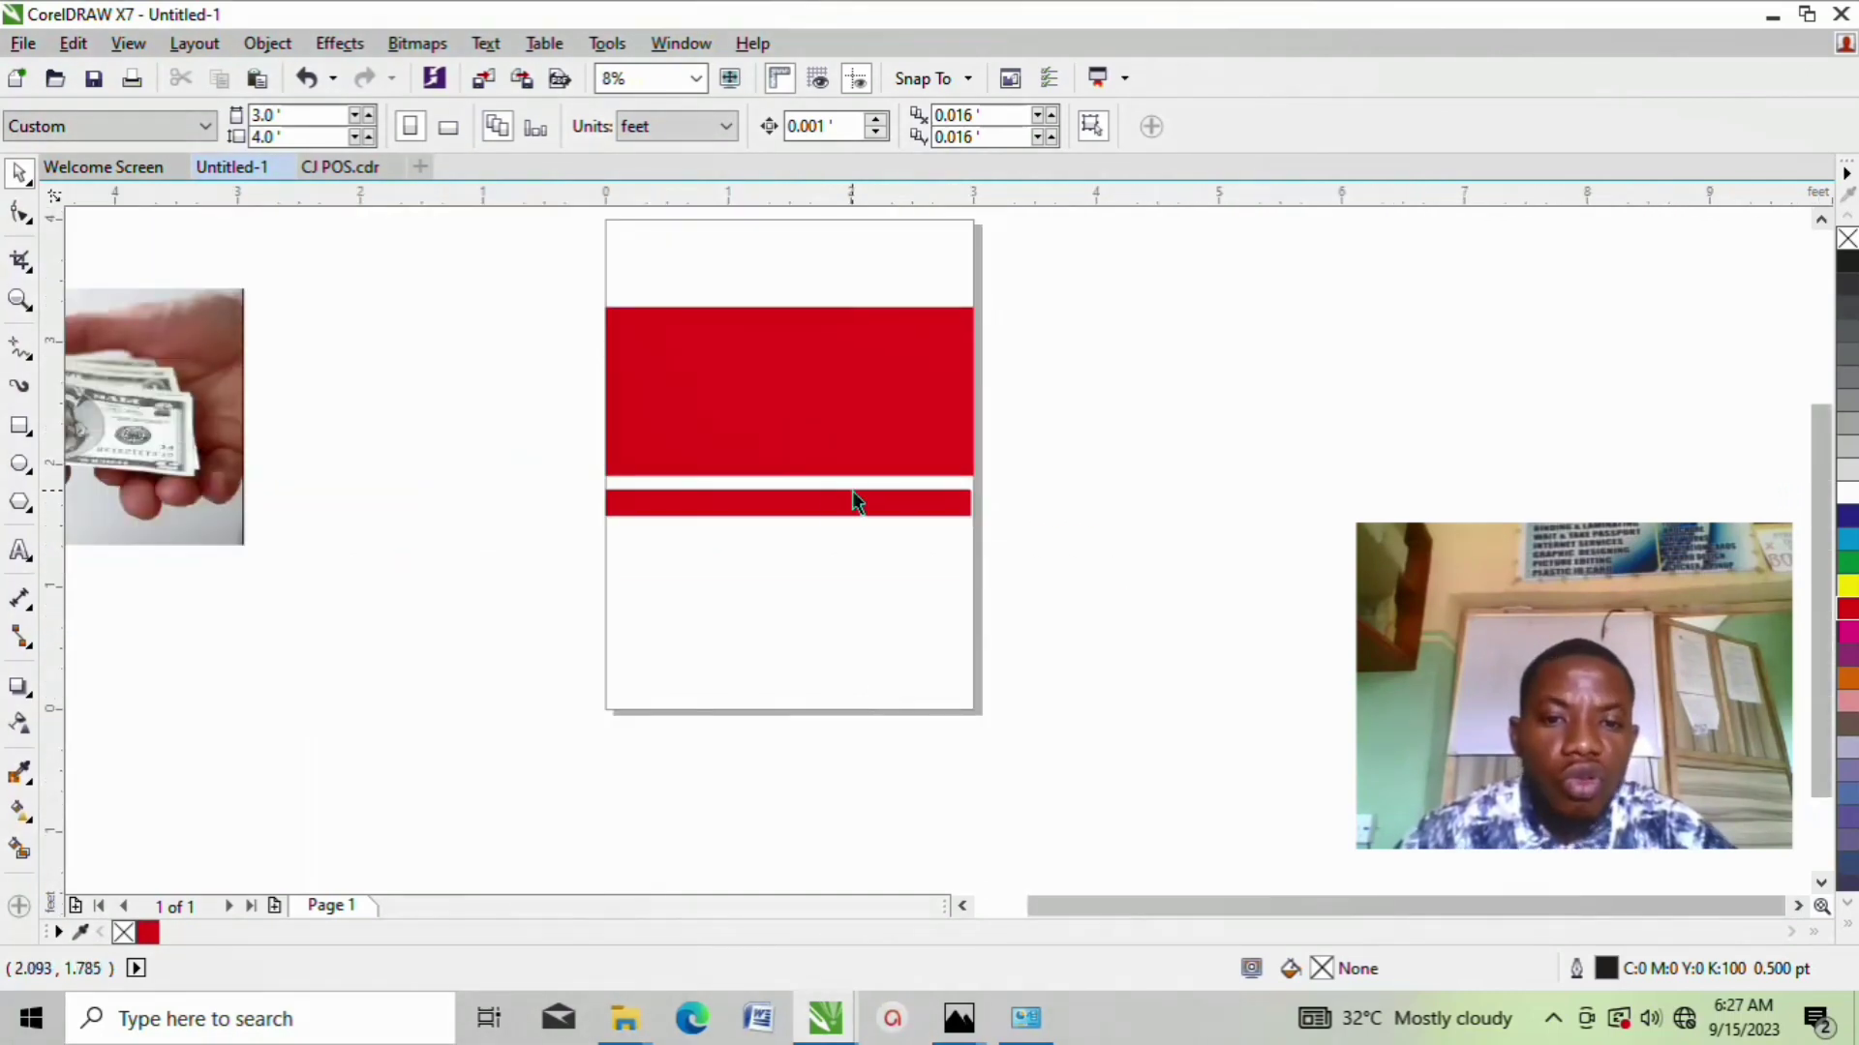
scroll(825, 504, "up", 1)
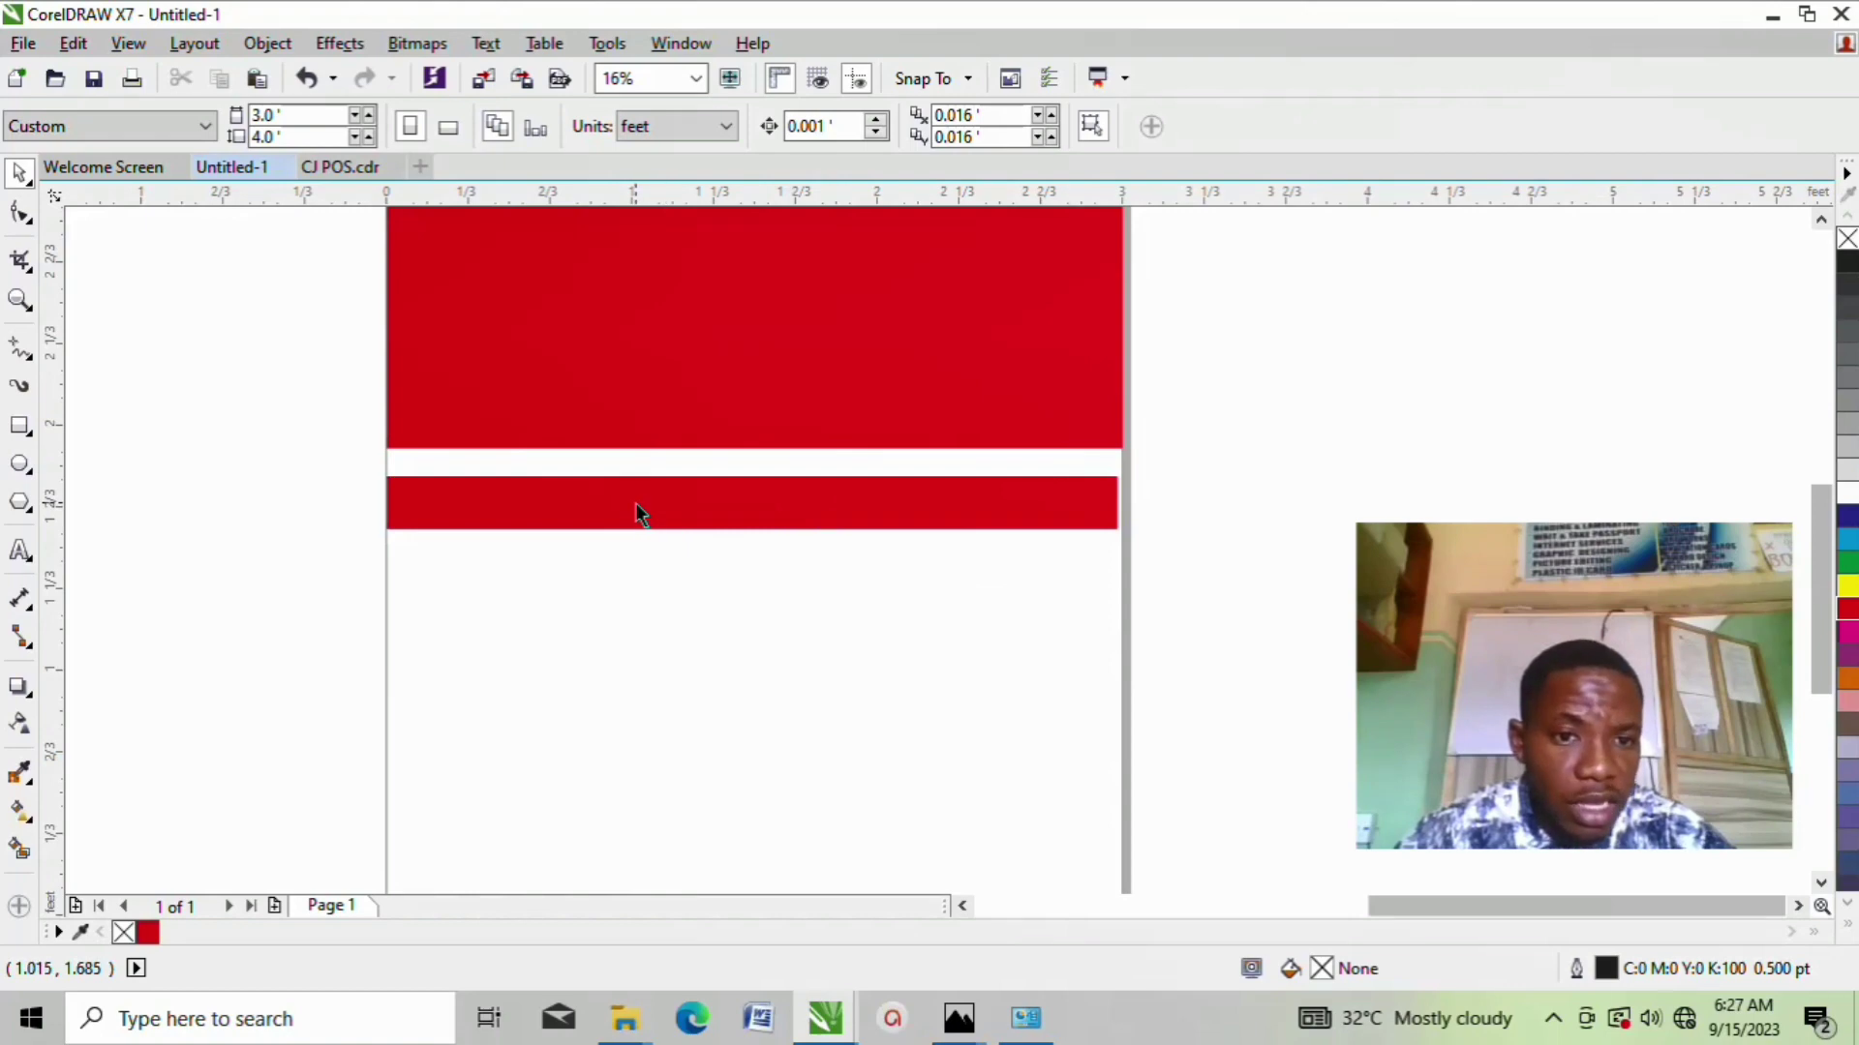
right_click(717, 503)
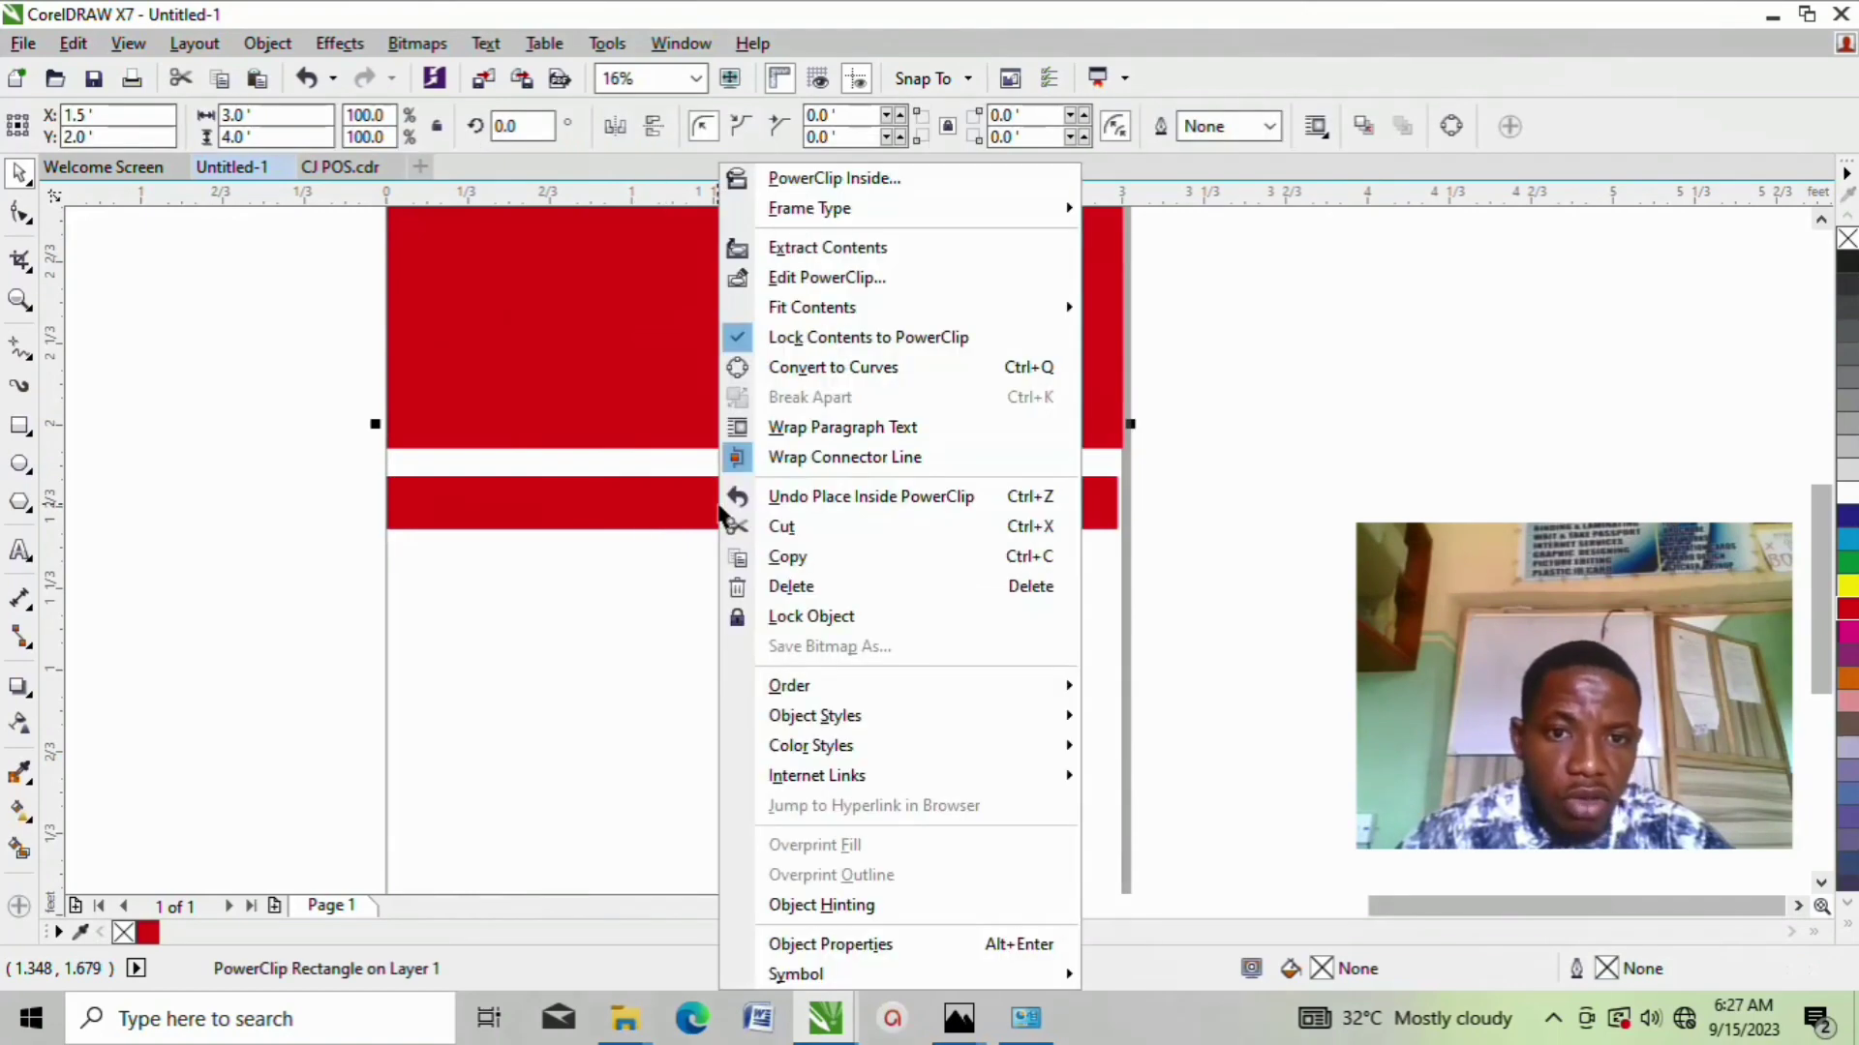
left_click(821, 279)
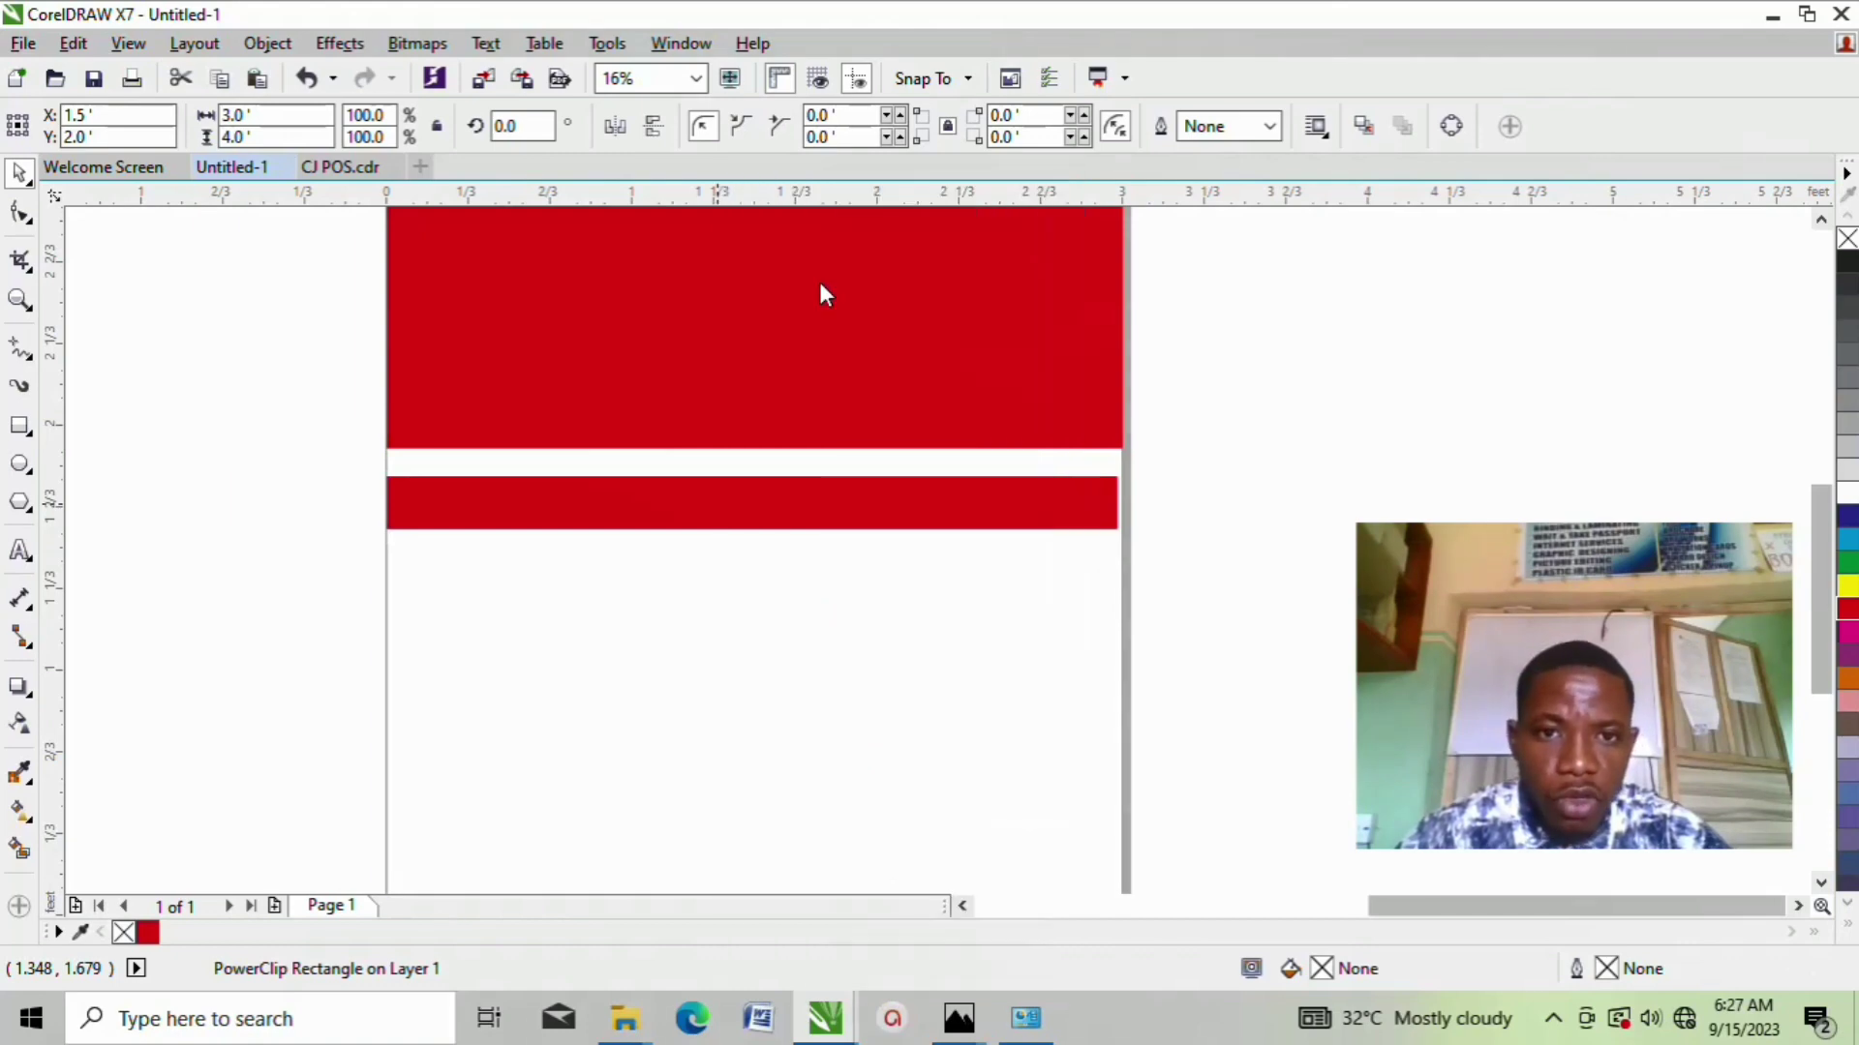
scroll(883, 367, "down", 1)
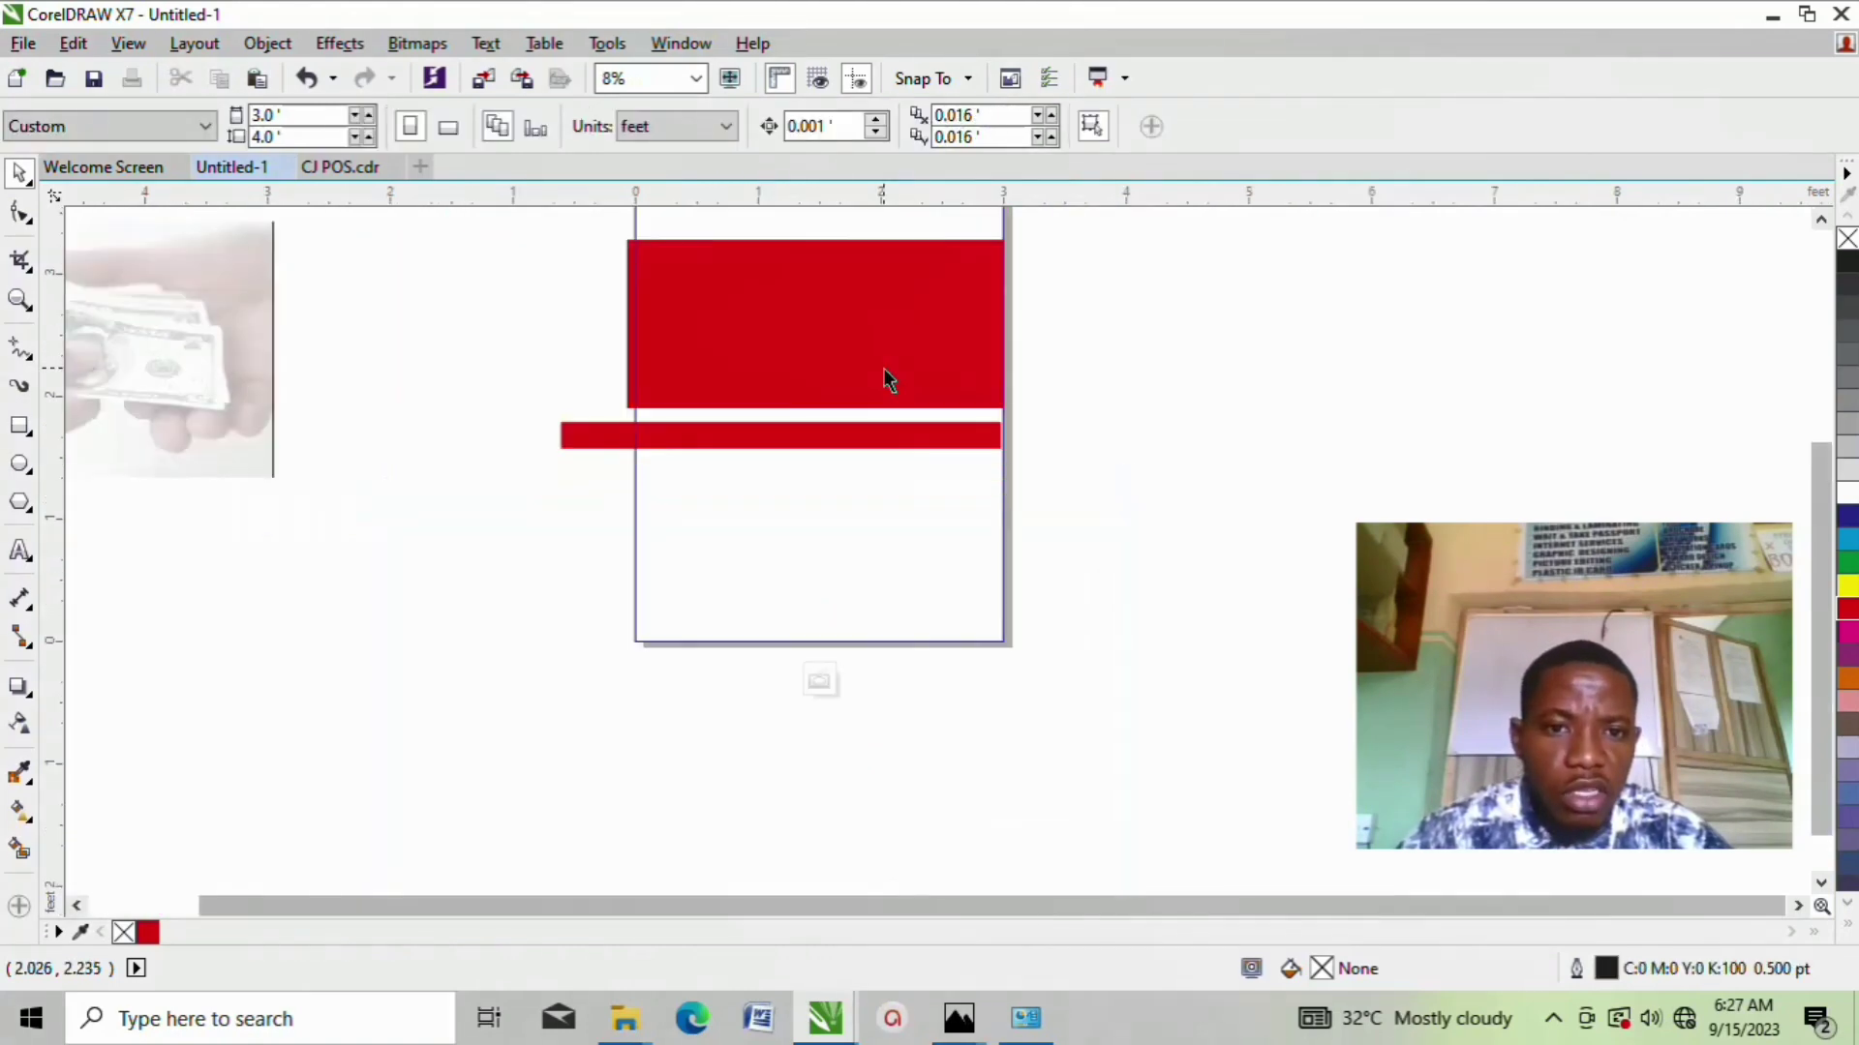
left_click(608, 440)
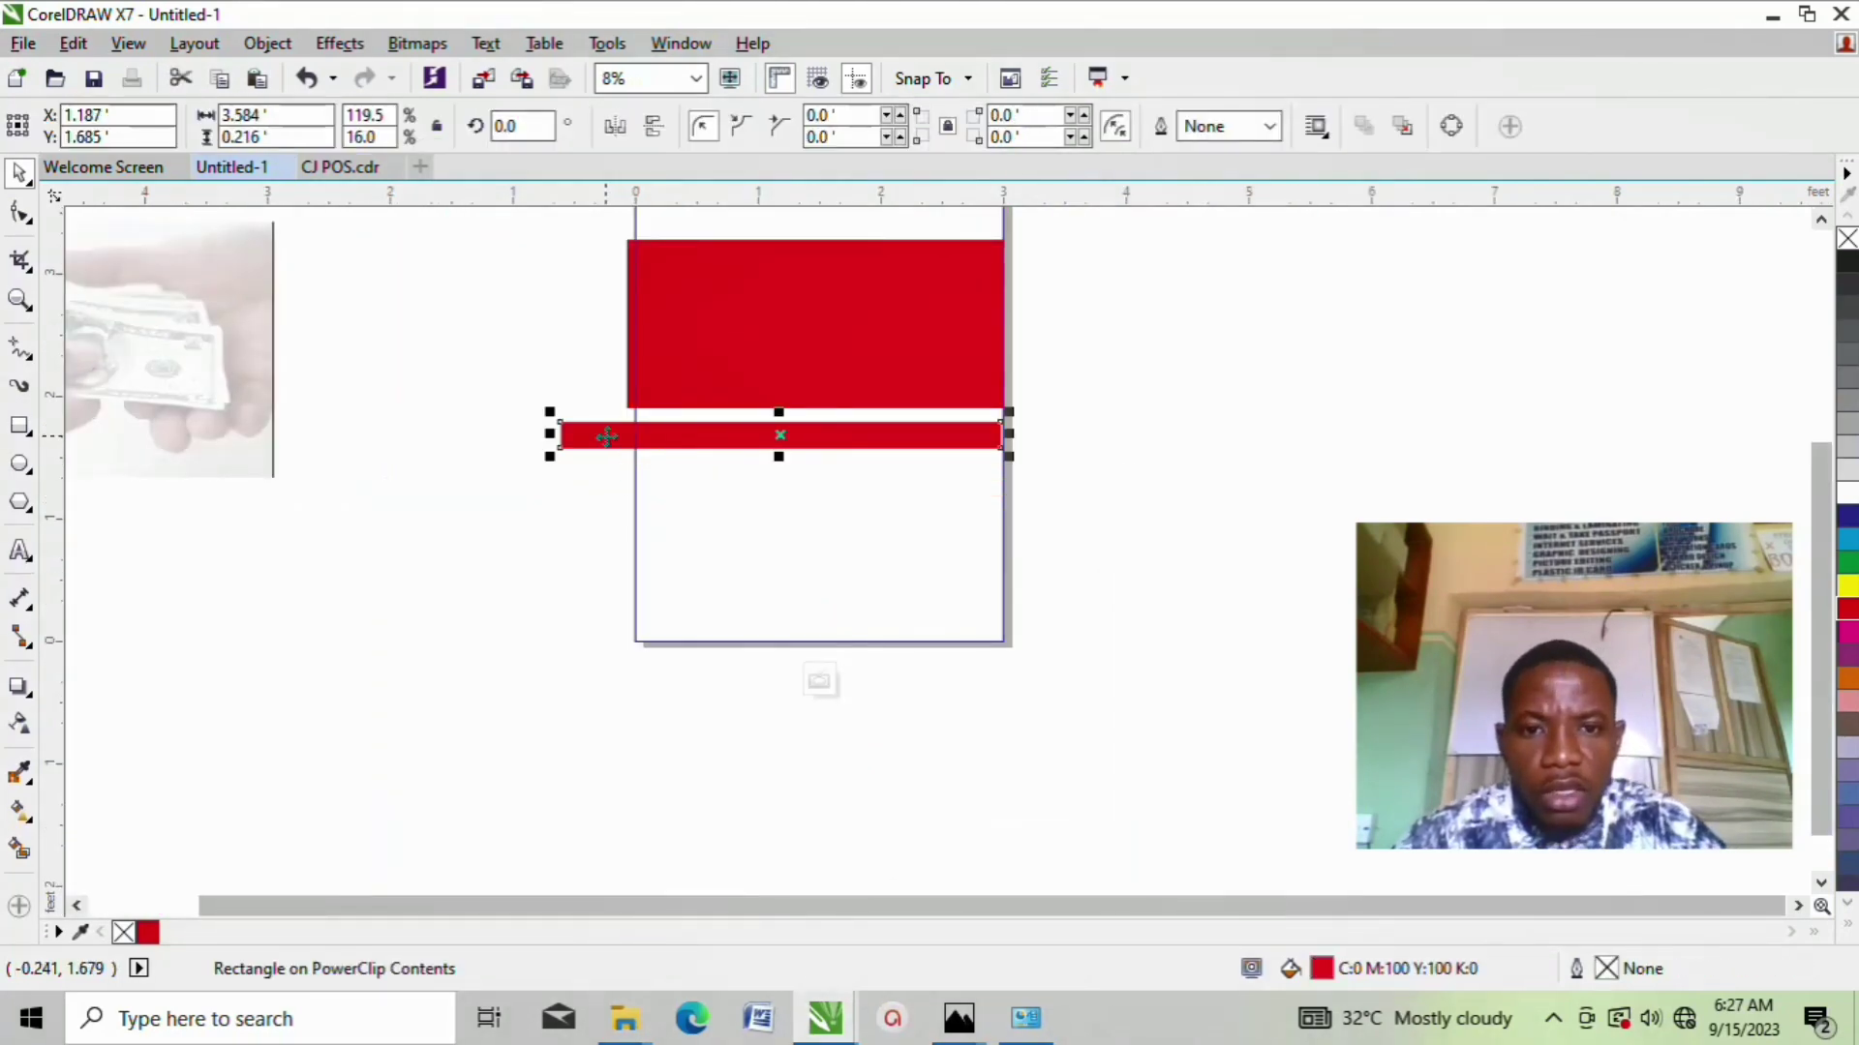
double_click(606, 436)
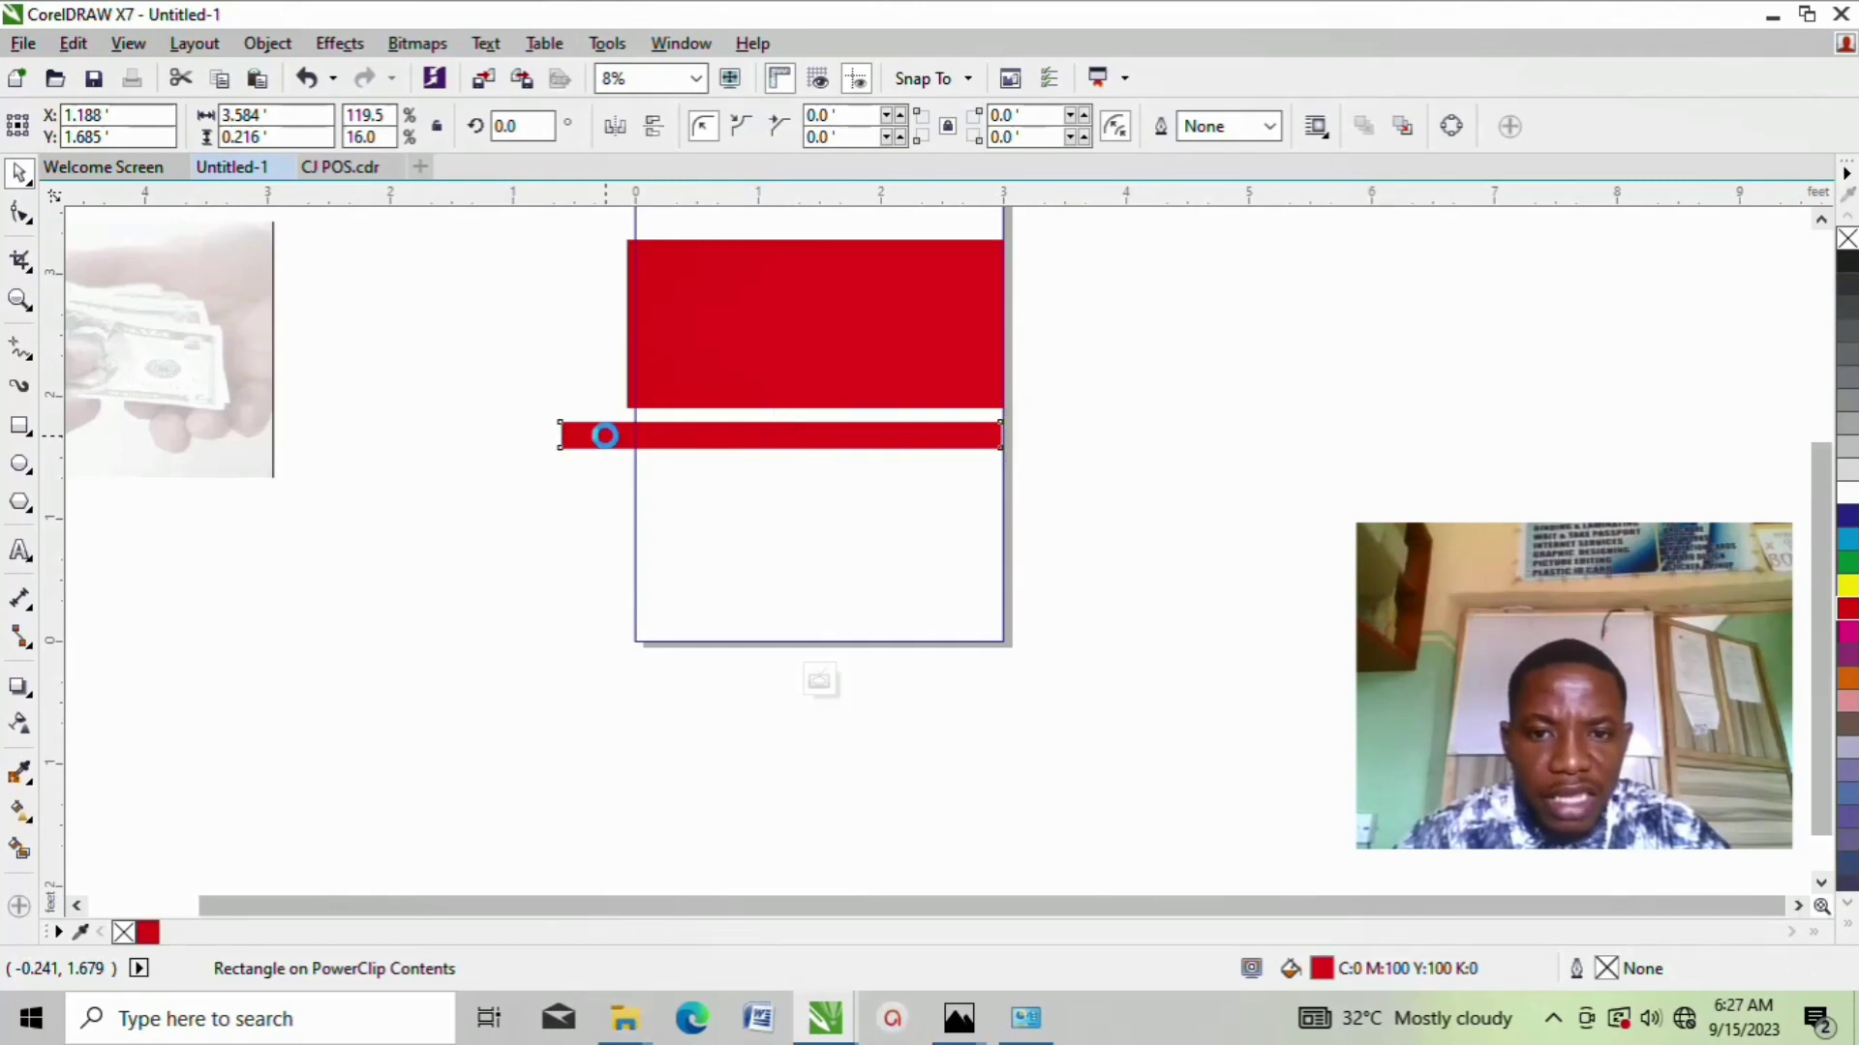
left_click_drag(604, 435, 613, 436)
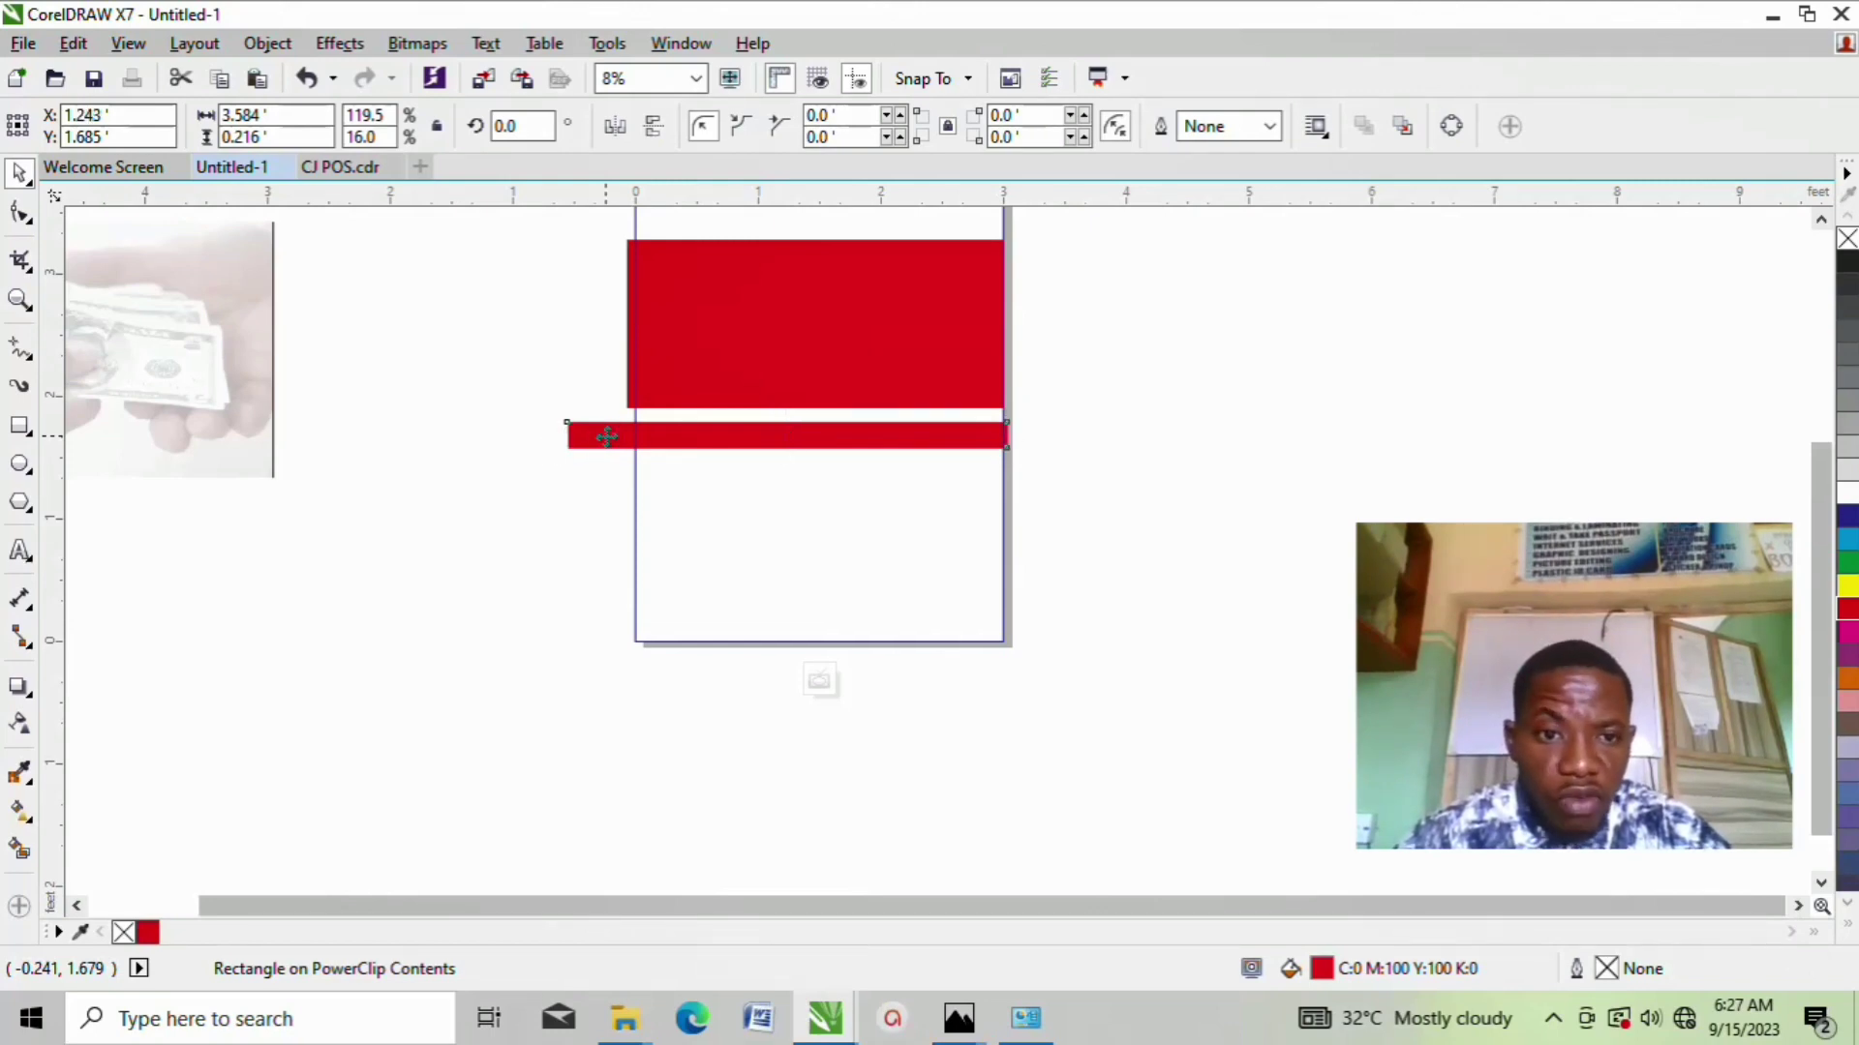
left_click(818, 685)
scroll(833, 477, "down", 2)
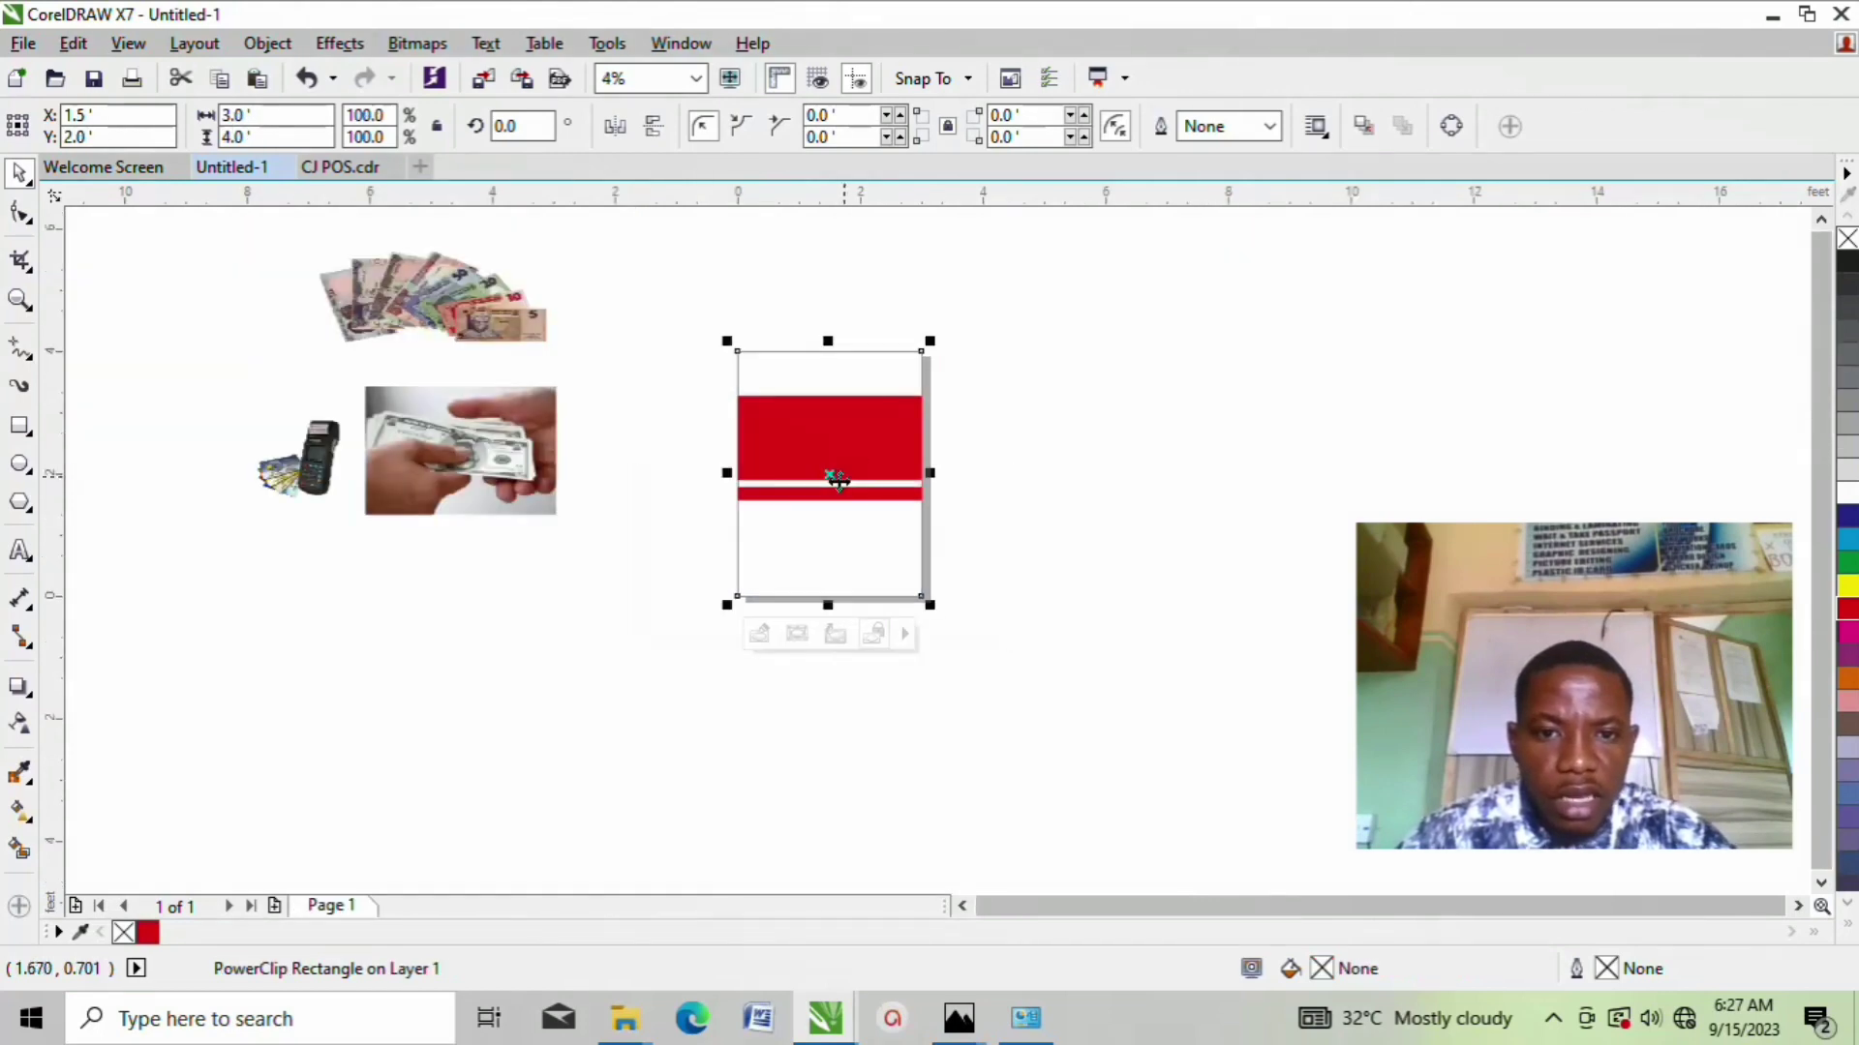
scroll(929, 496, "up", 5)
scroll(944, 479, "down", 2)
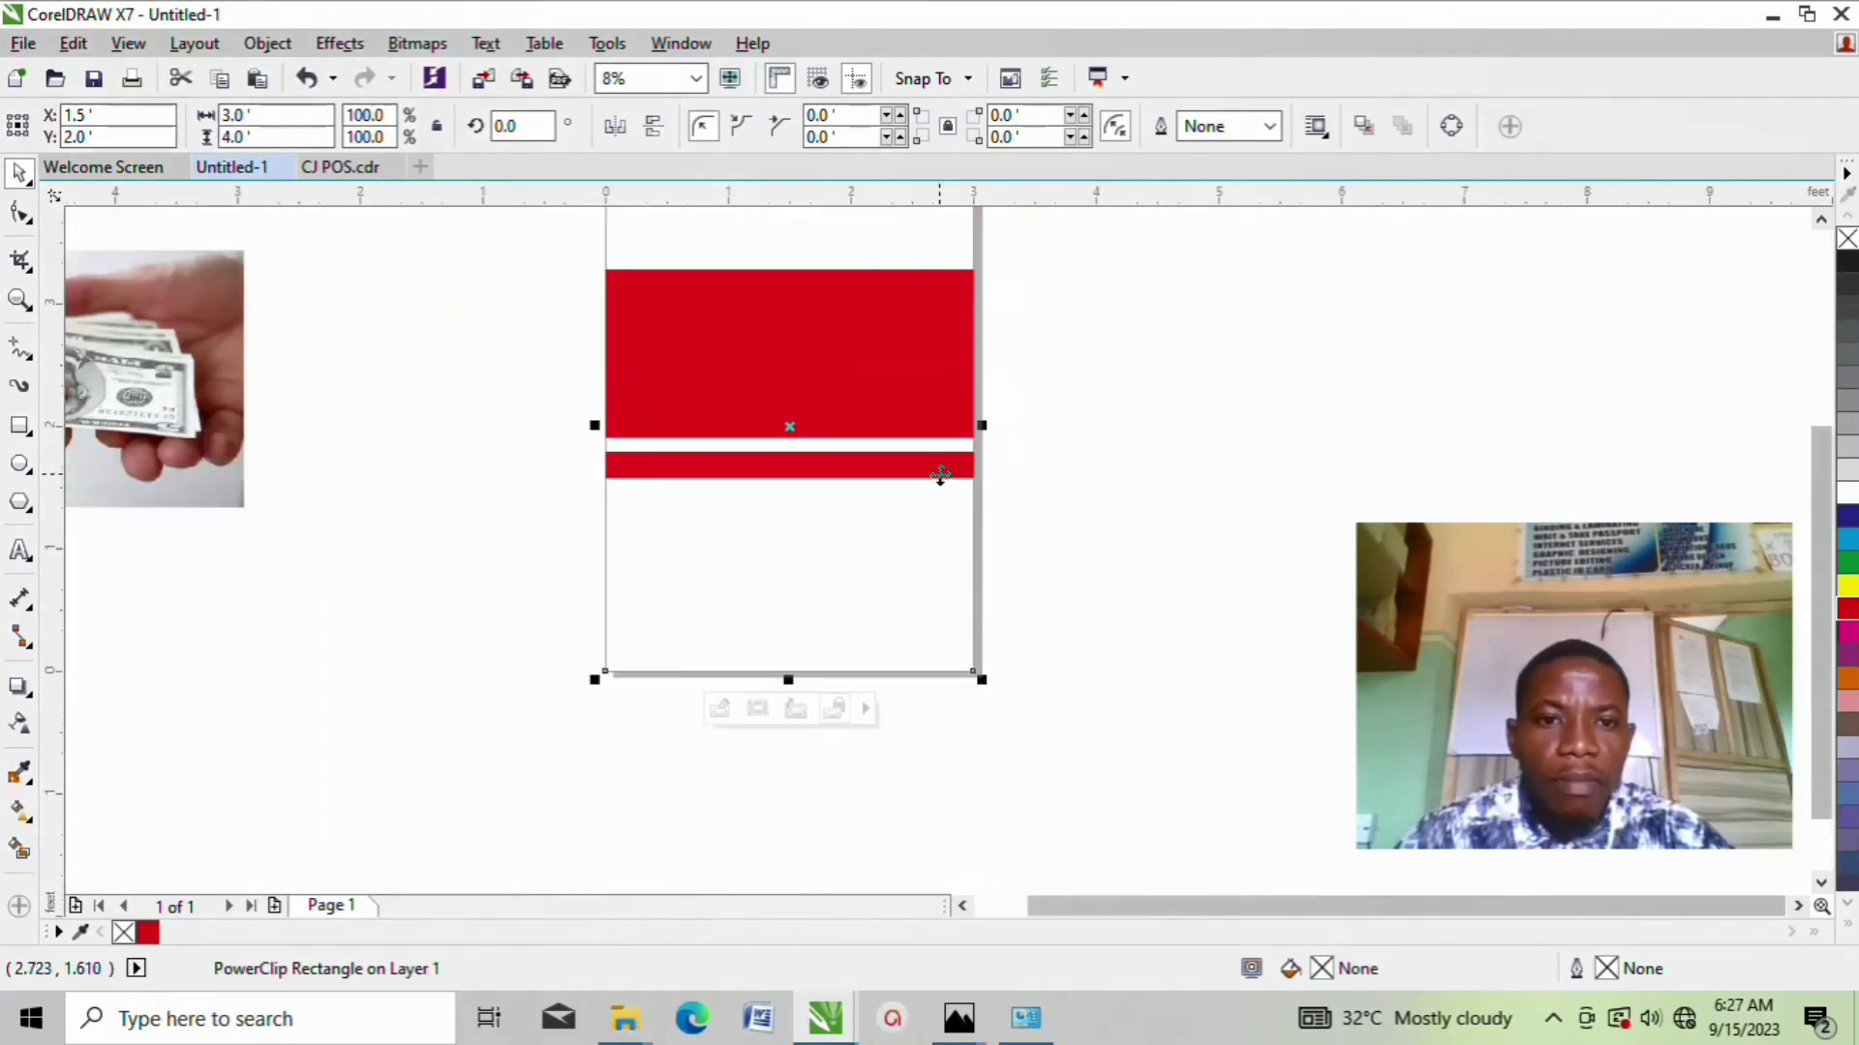
Step: Move the fanned banknotes image beside the page's left edge, overlapping the dollar-handover photo
scroll(813, 444, "down", 1)
left_click(392, 264)
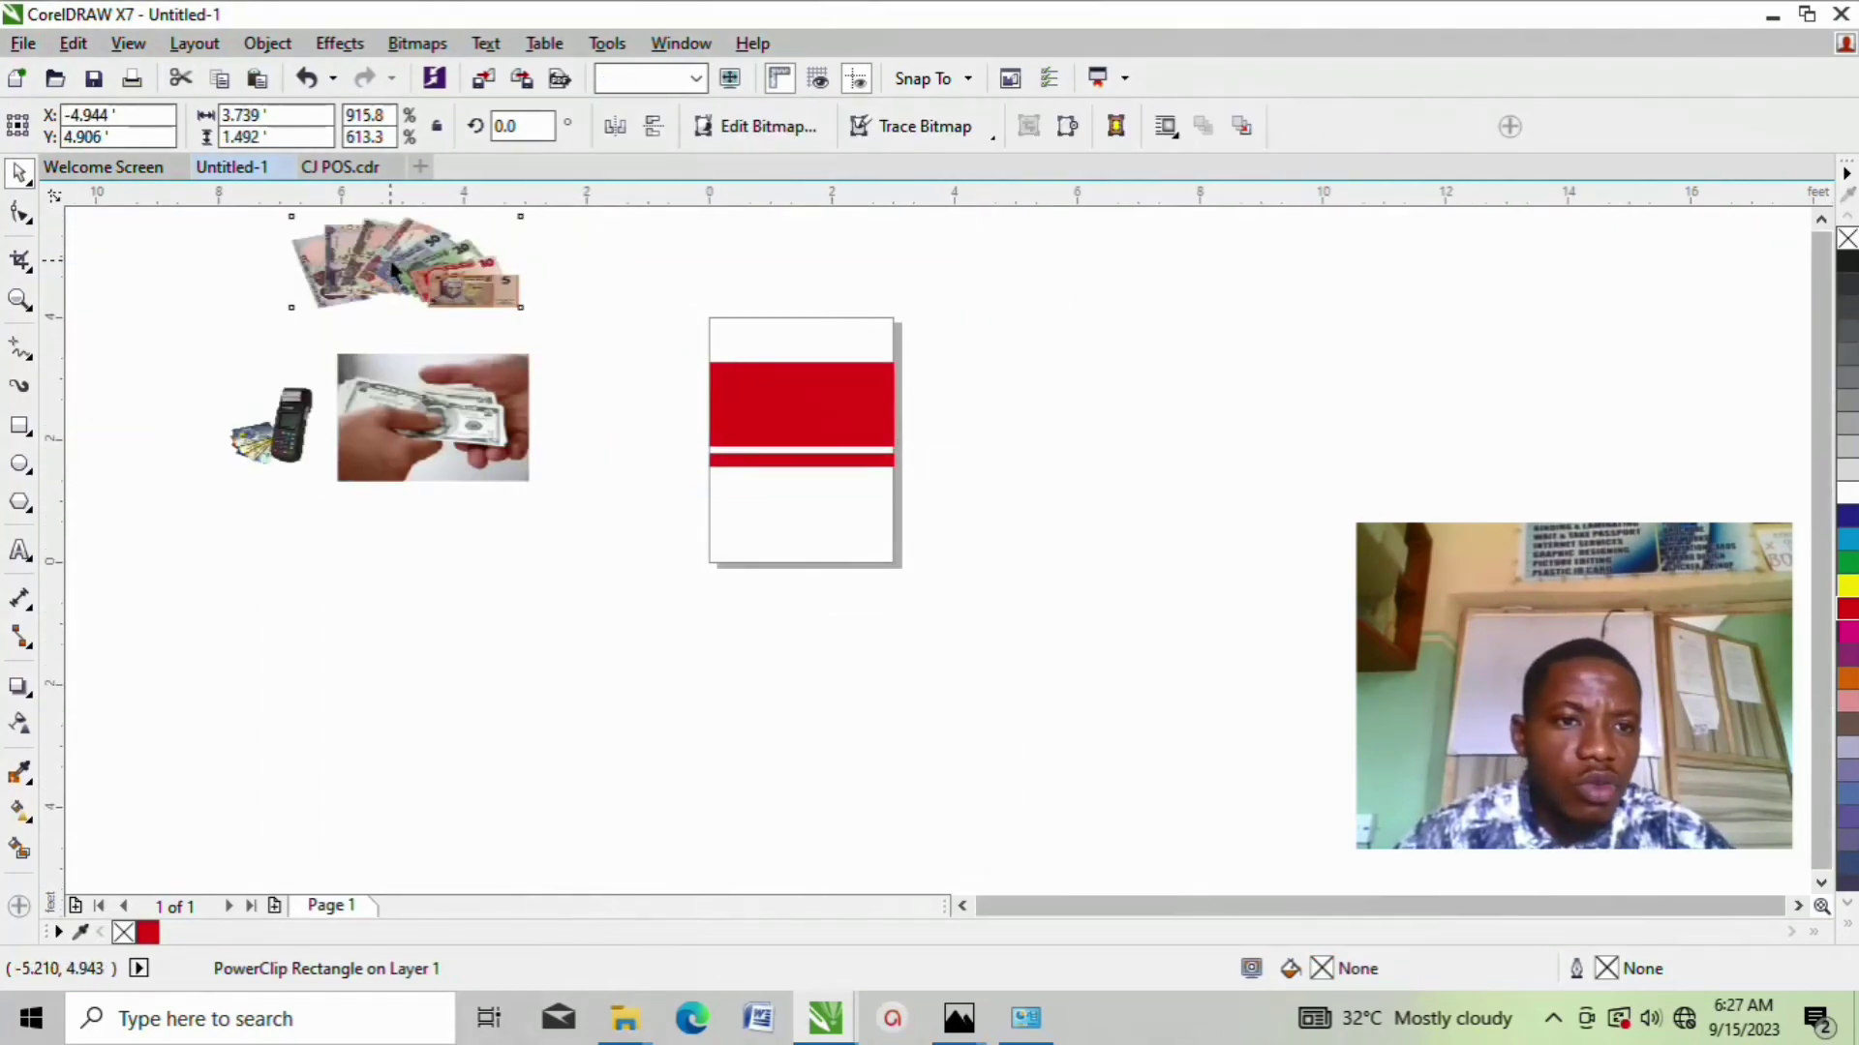
left_click_drag(392, 263, 547, 384)
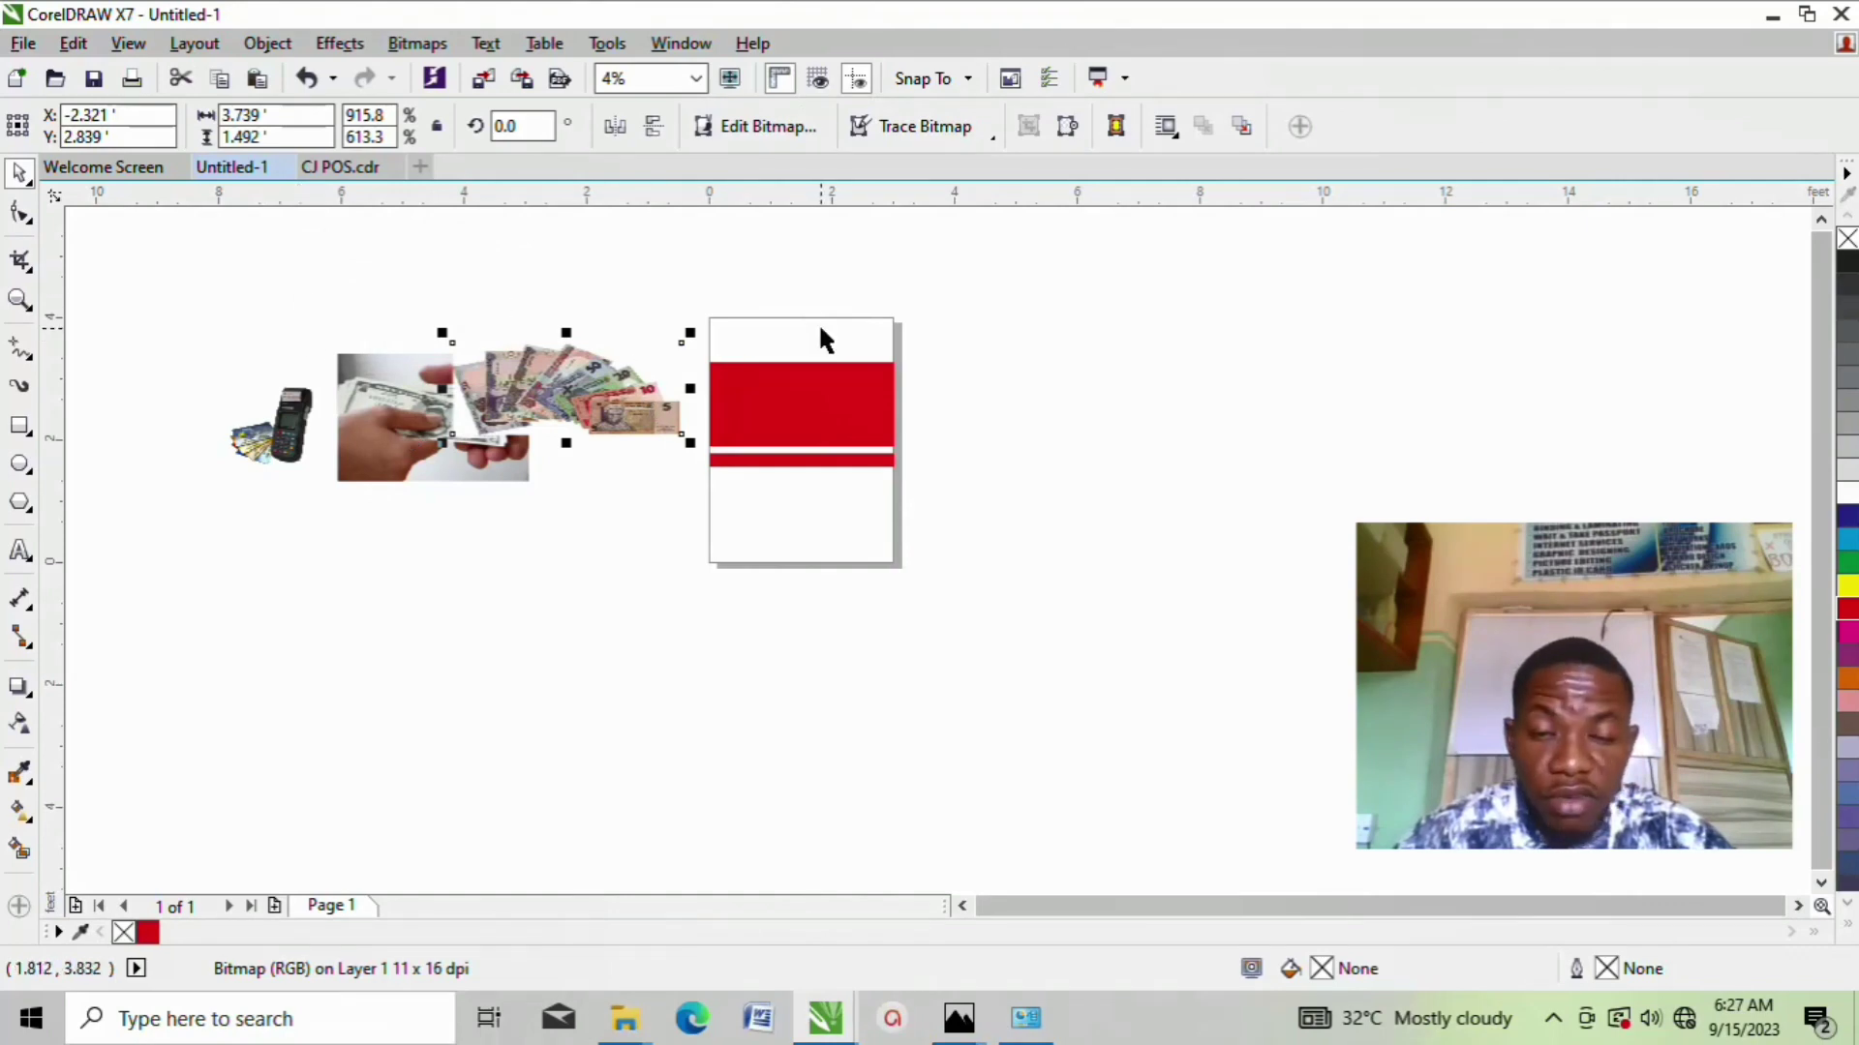
scroll(664, 303, "up", 1)
scroll(664, 303, "down", 1)
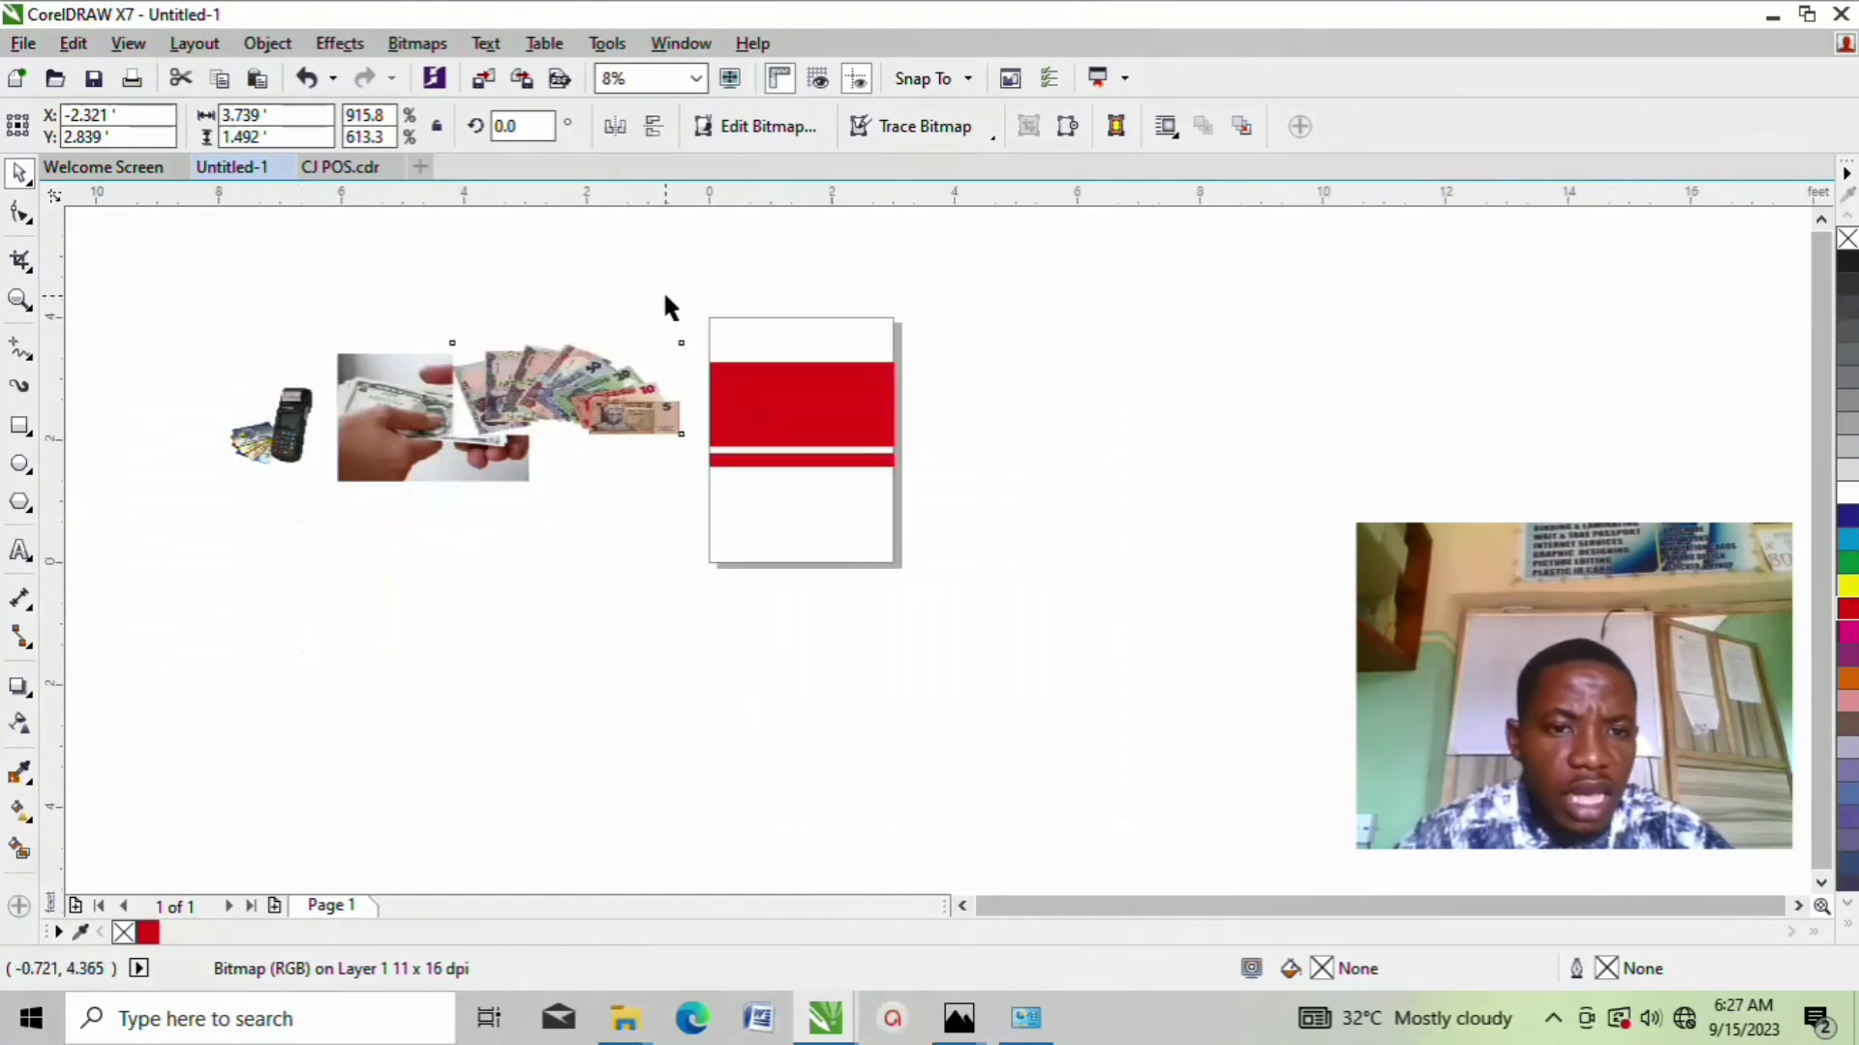
Step: PowerClip the fanned banknotes image inside the page-sized rectangle and deselect it
left_click(570, 362)
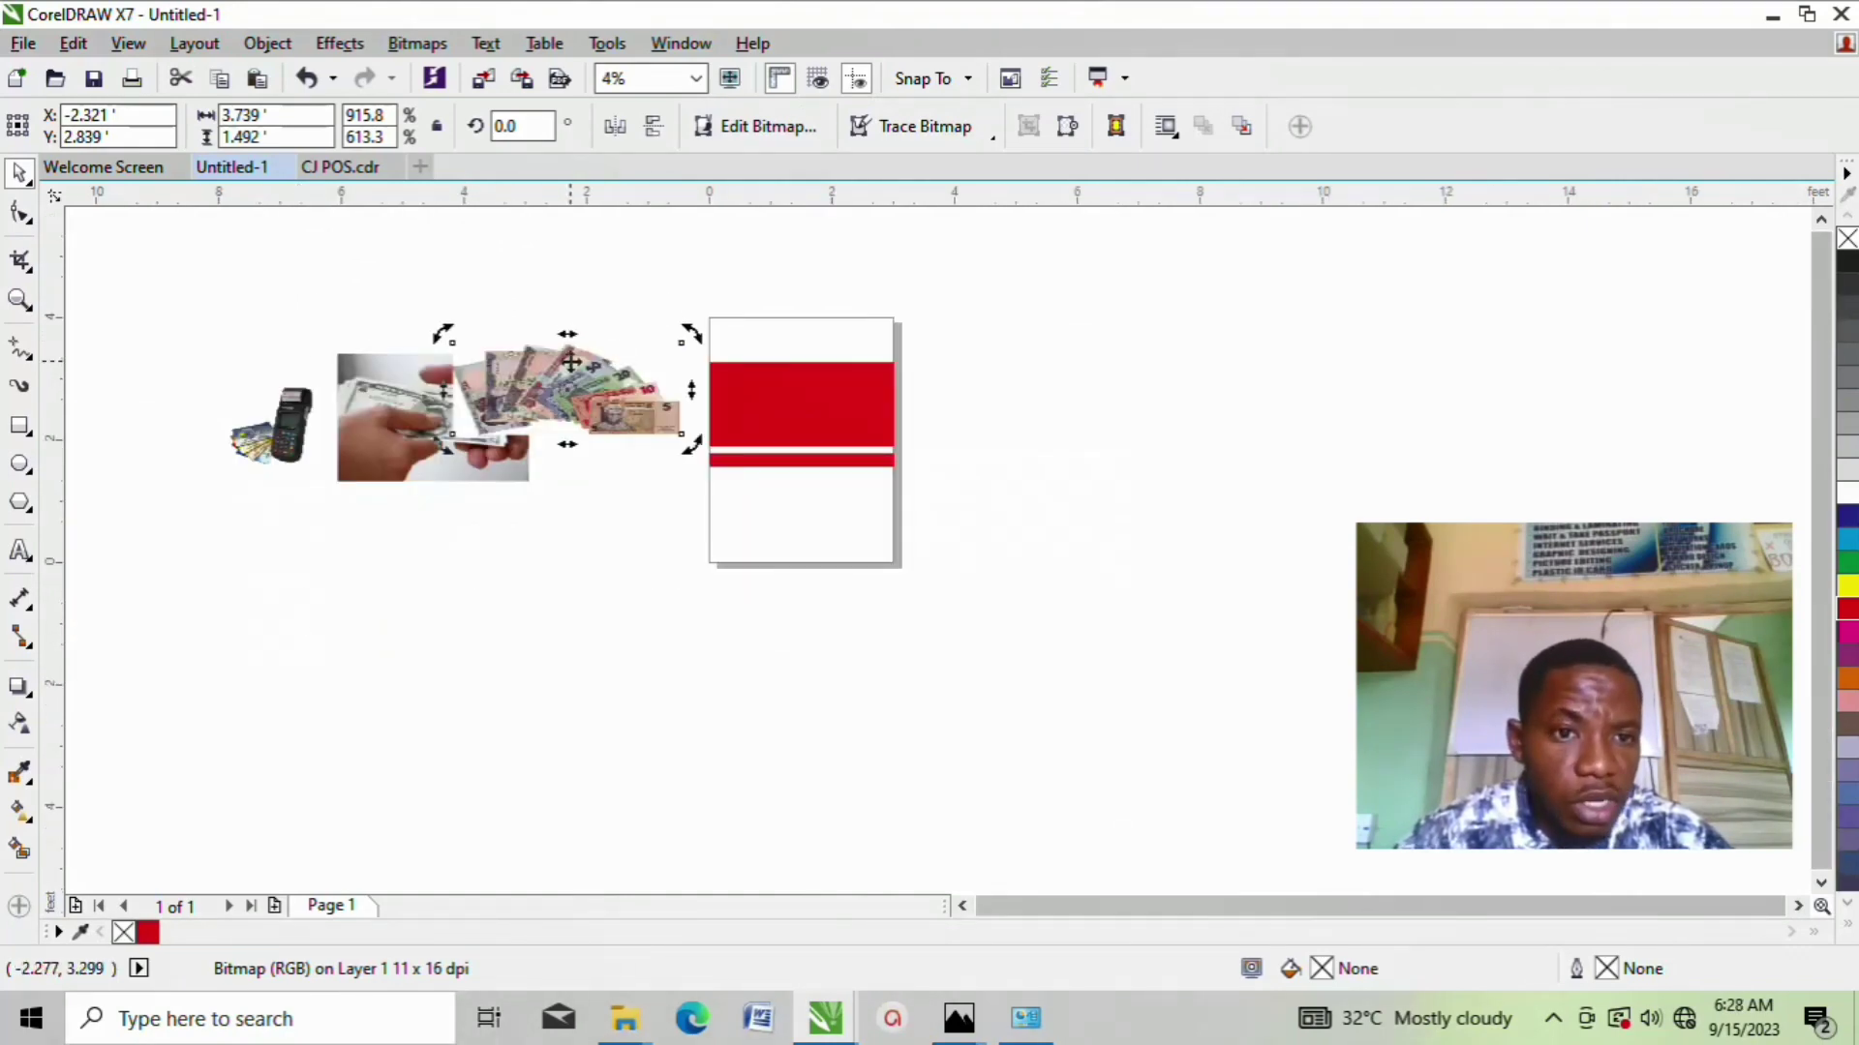
right_click(570, 362)
left_click(671, 241)
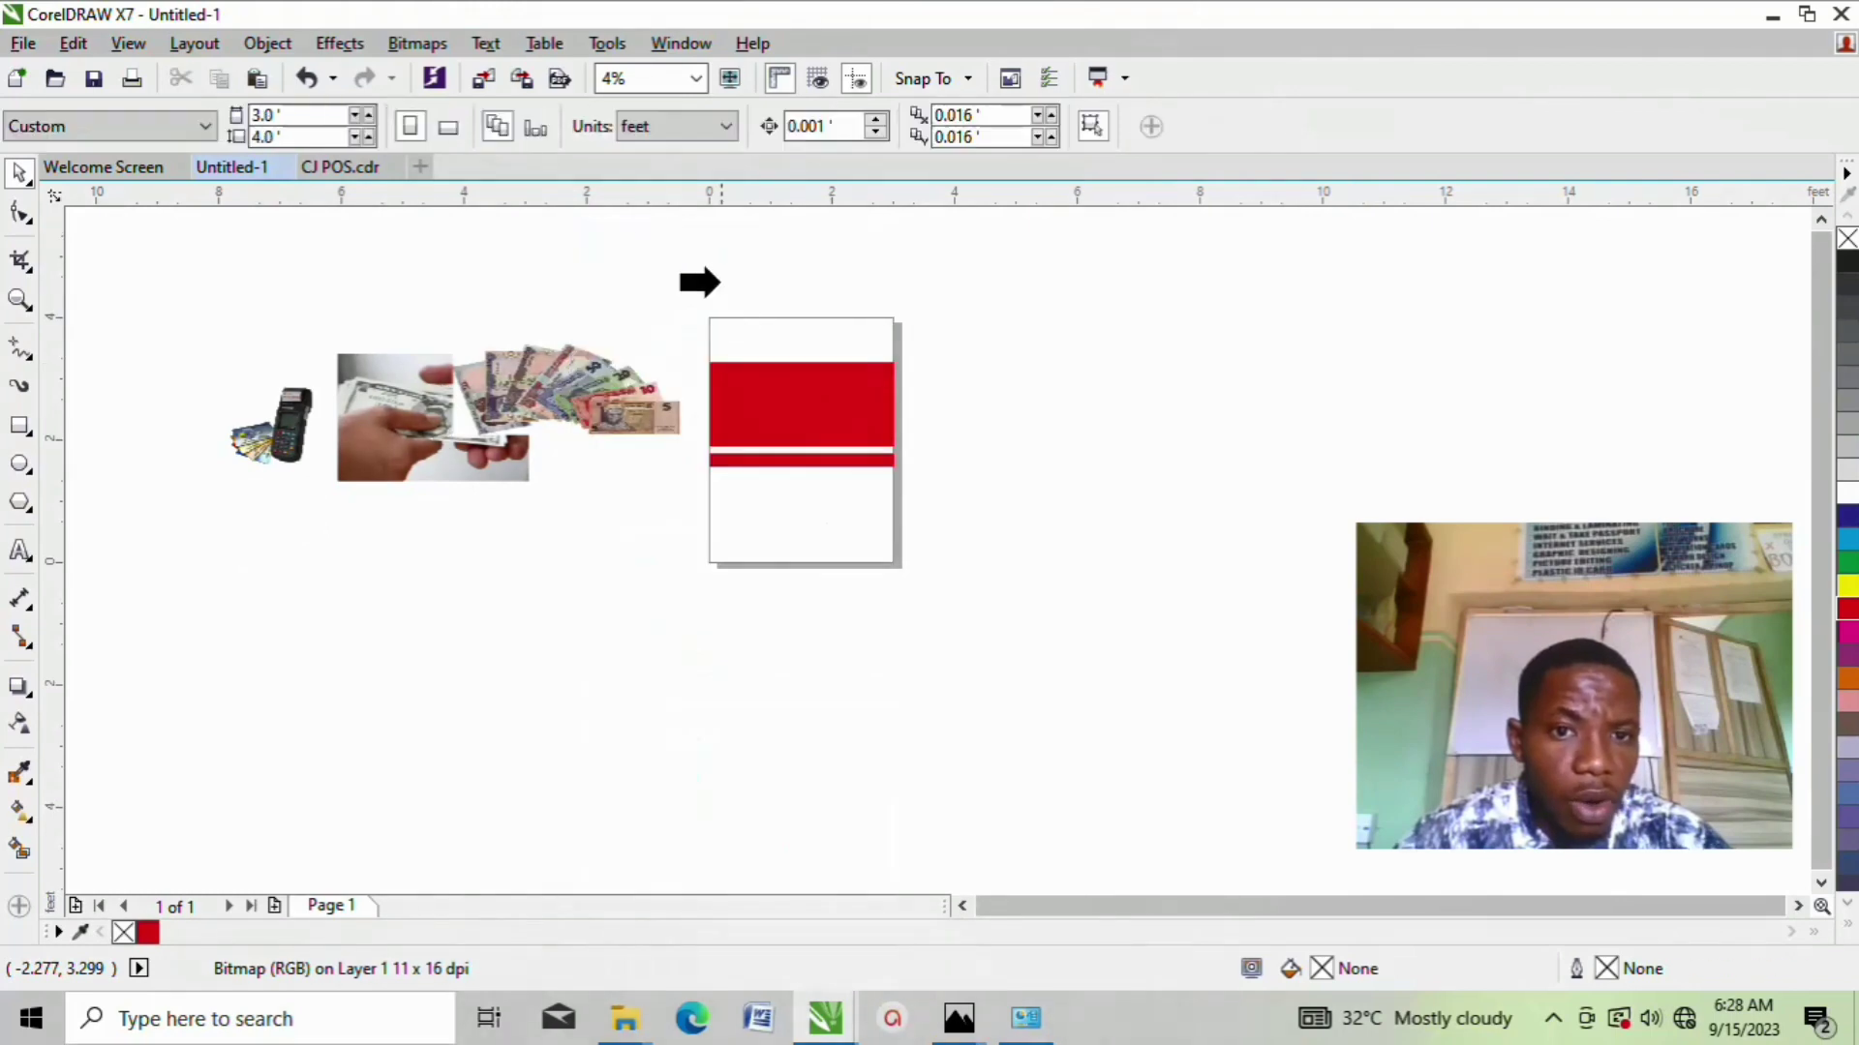
left_click(809, 339)
left_click(1110, 480)
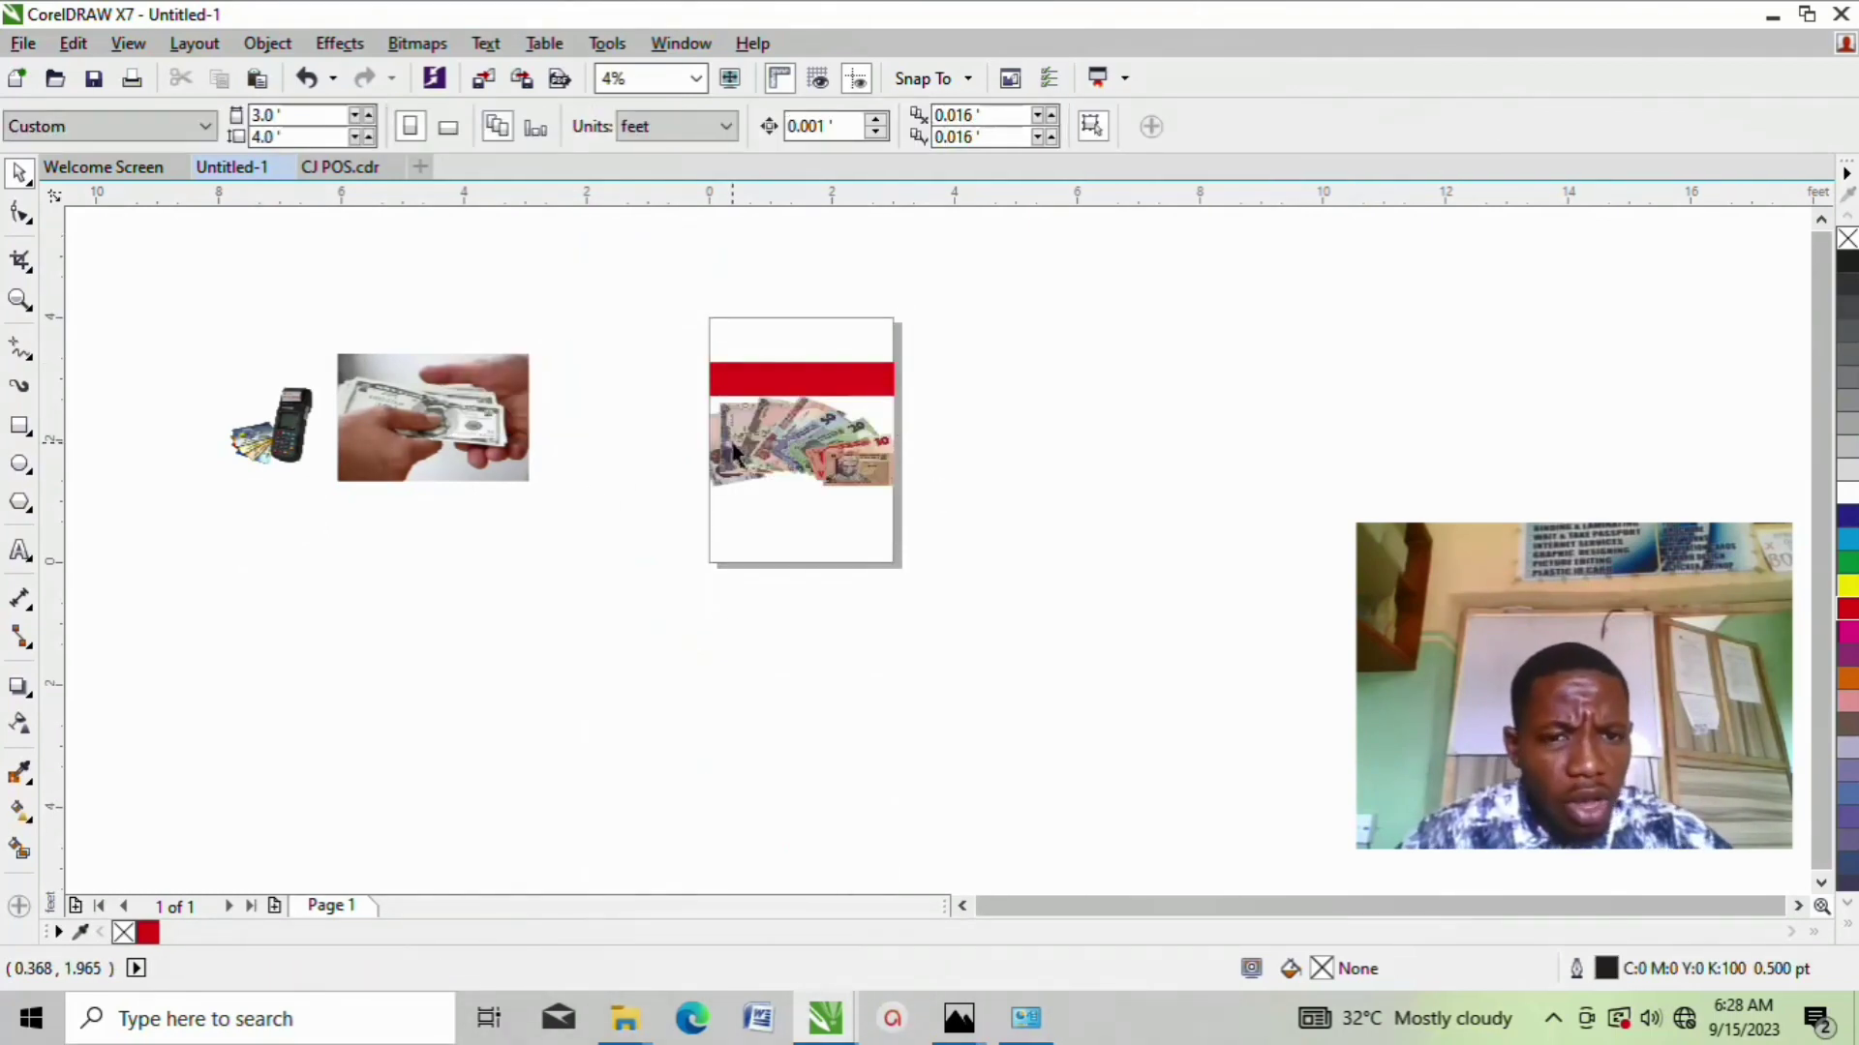
Step: Edit the page rectangle's PowerClip contents and move the fanned banknotes image up so it straddles the page's top edge
left_click(818, 450)
right_click(820, 440)
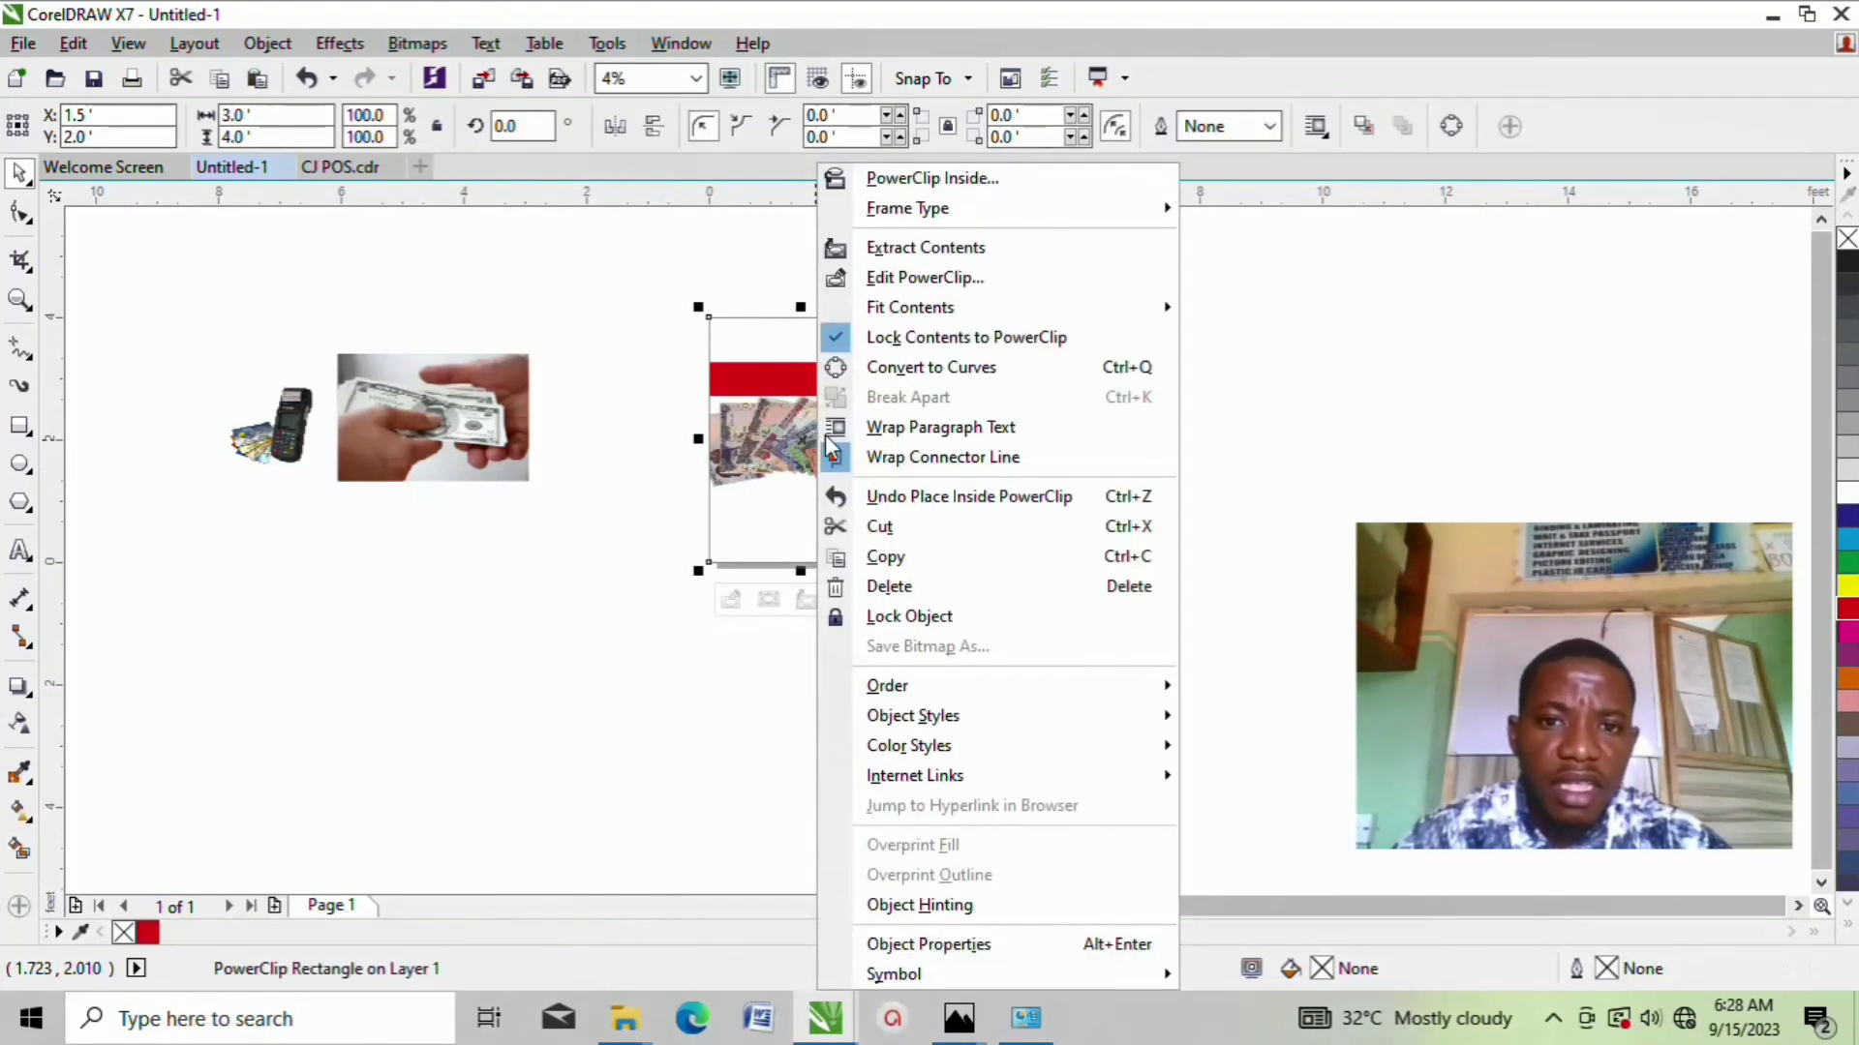
left_click(886, 278)
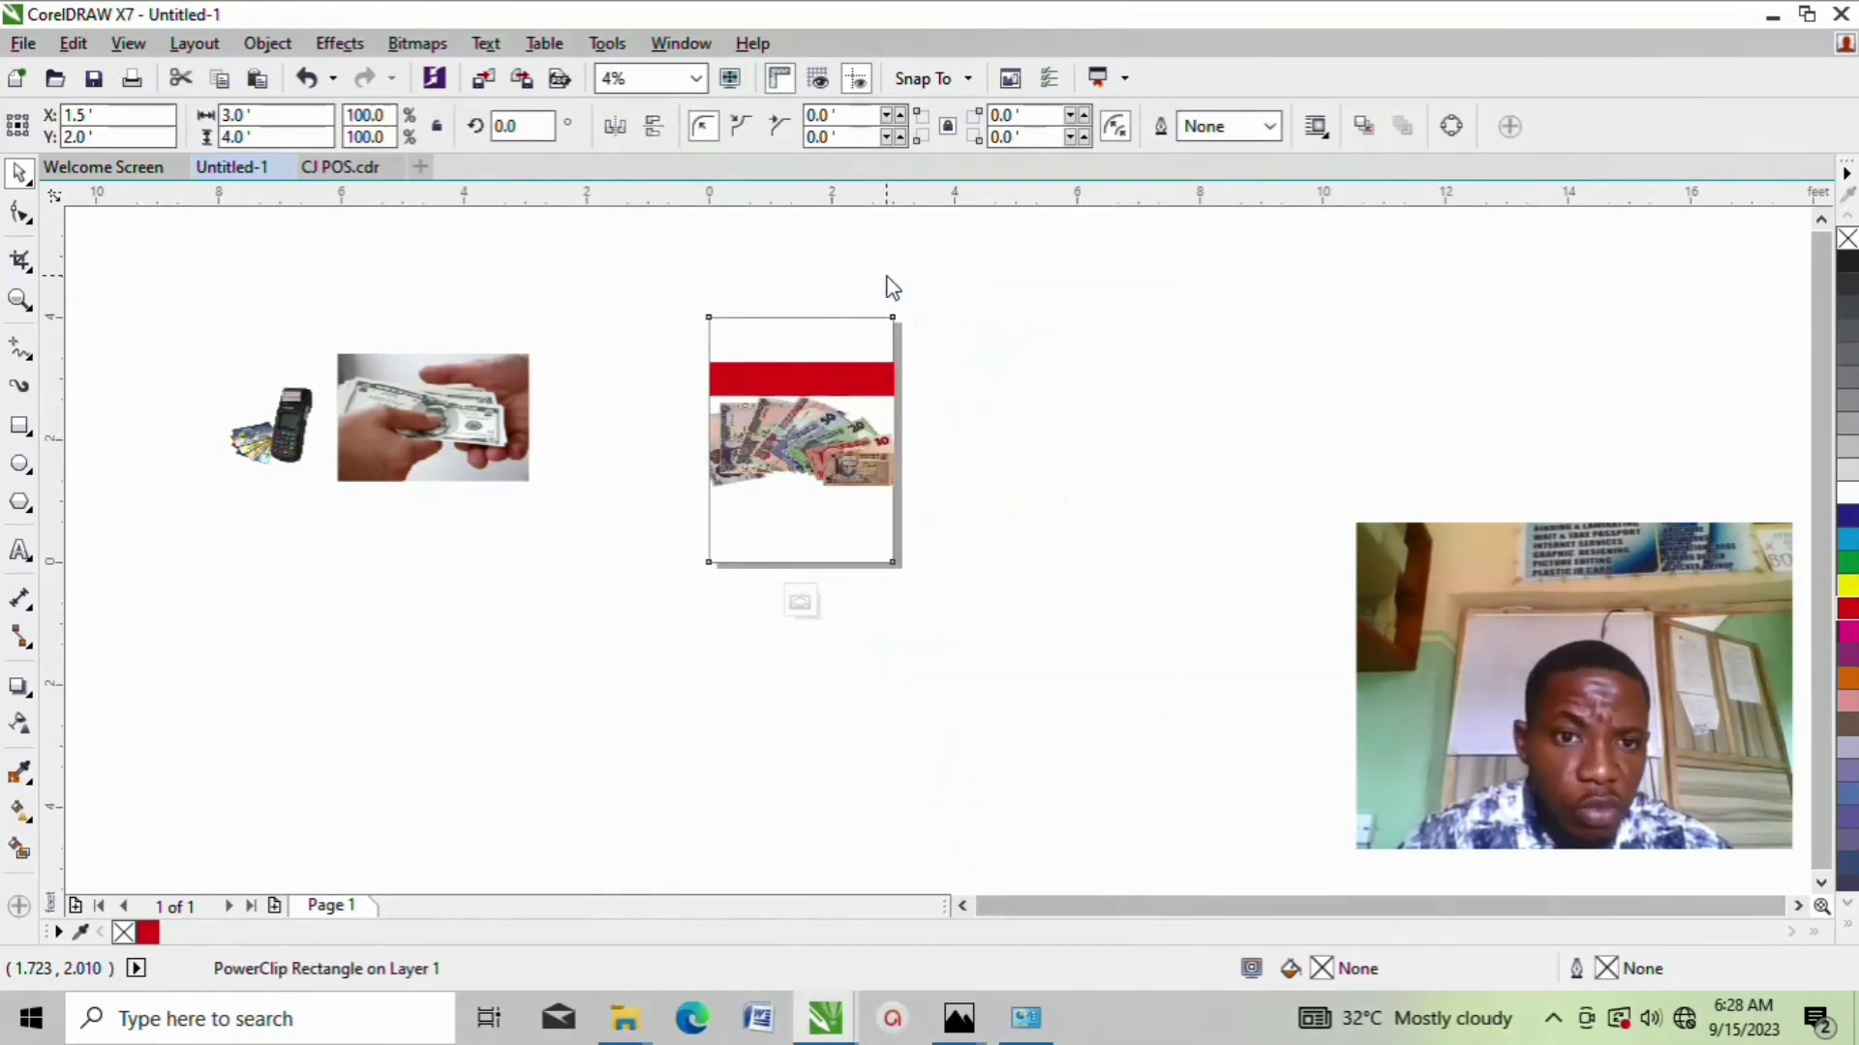
scroll(840, 312, "up", 1)
left_click(755, 558)
left_click_drag(755, 558, 777, 322)
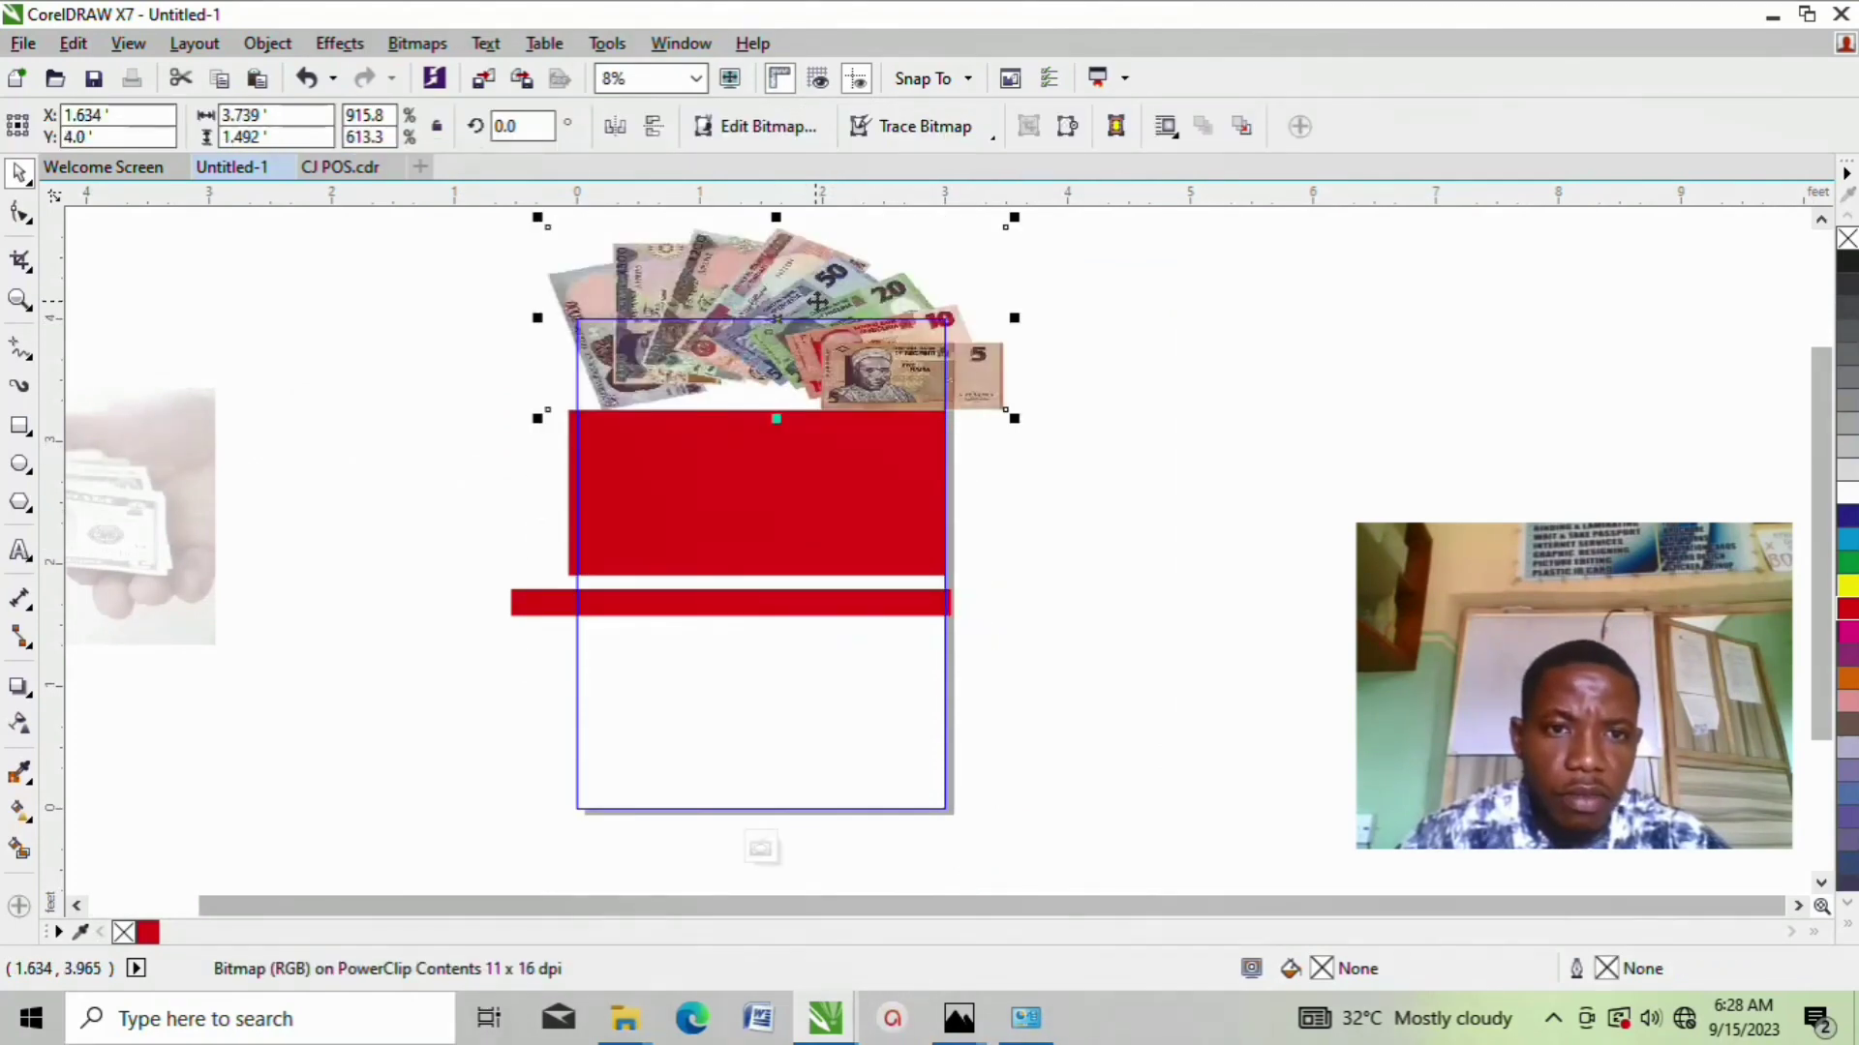
scroll(759, 258, "down", 1)
scroll(756, 266, "up", 1)
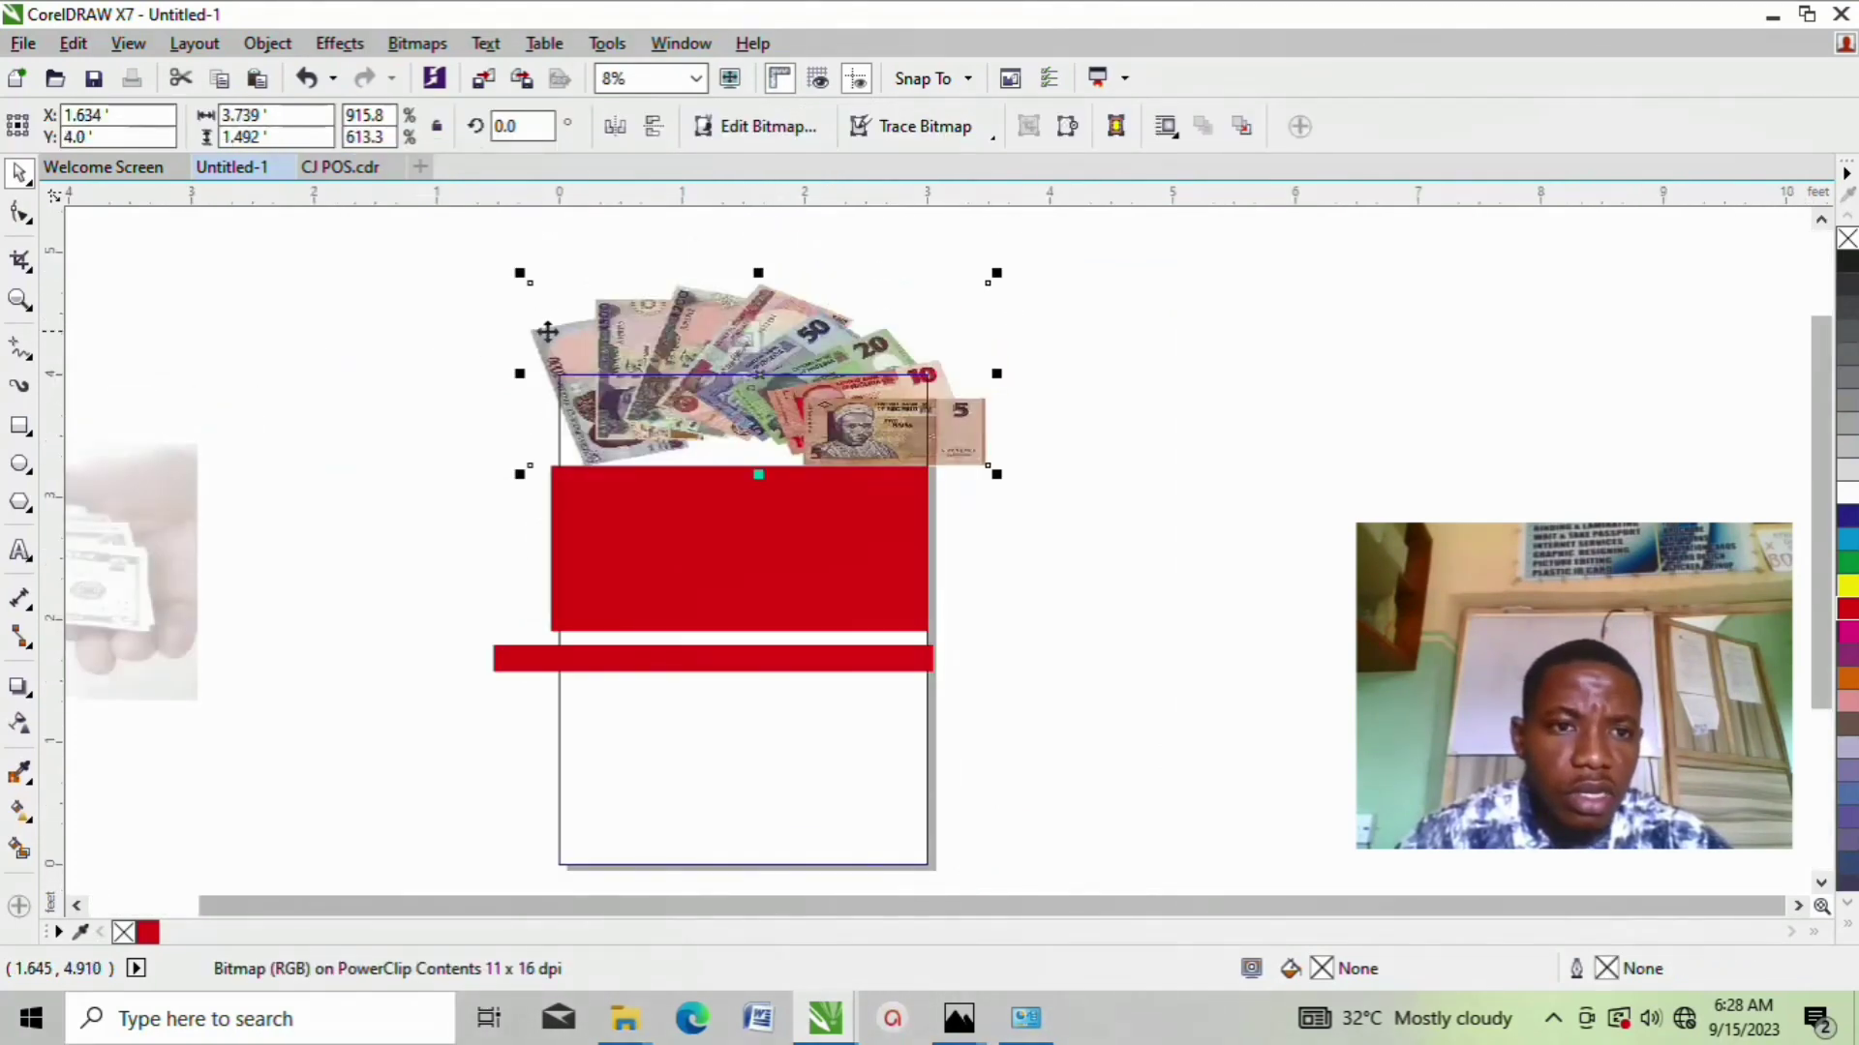
Step: Resize the fanned banknotes to about 3.19 ft wide and place them across the page width, just above the large red band
left_click_drag(530, 281, 623, 315)
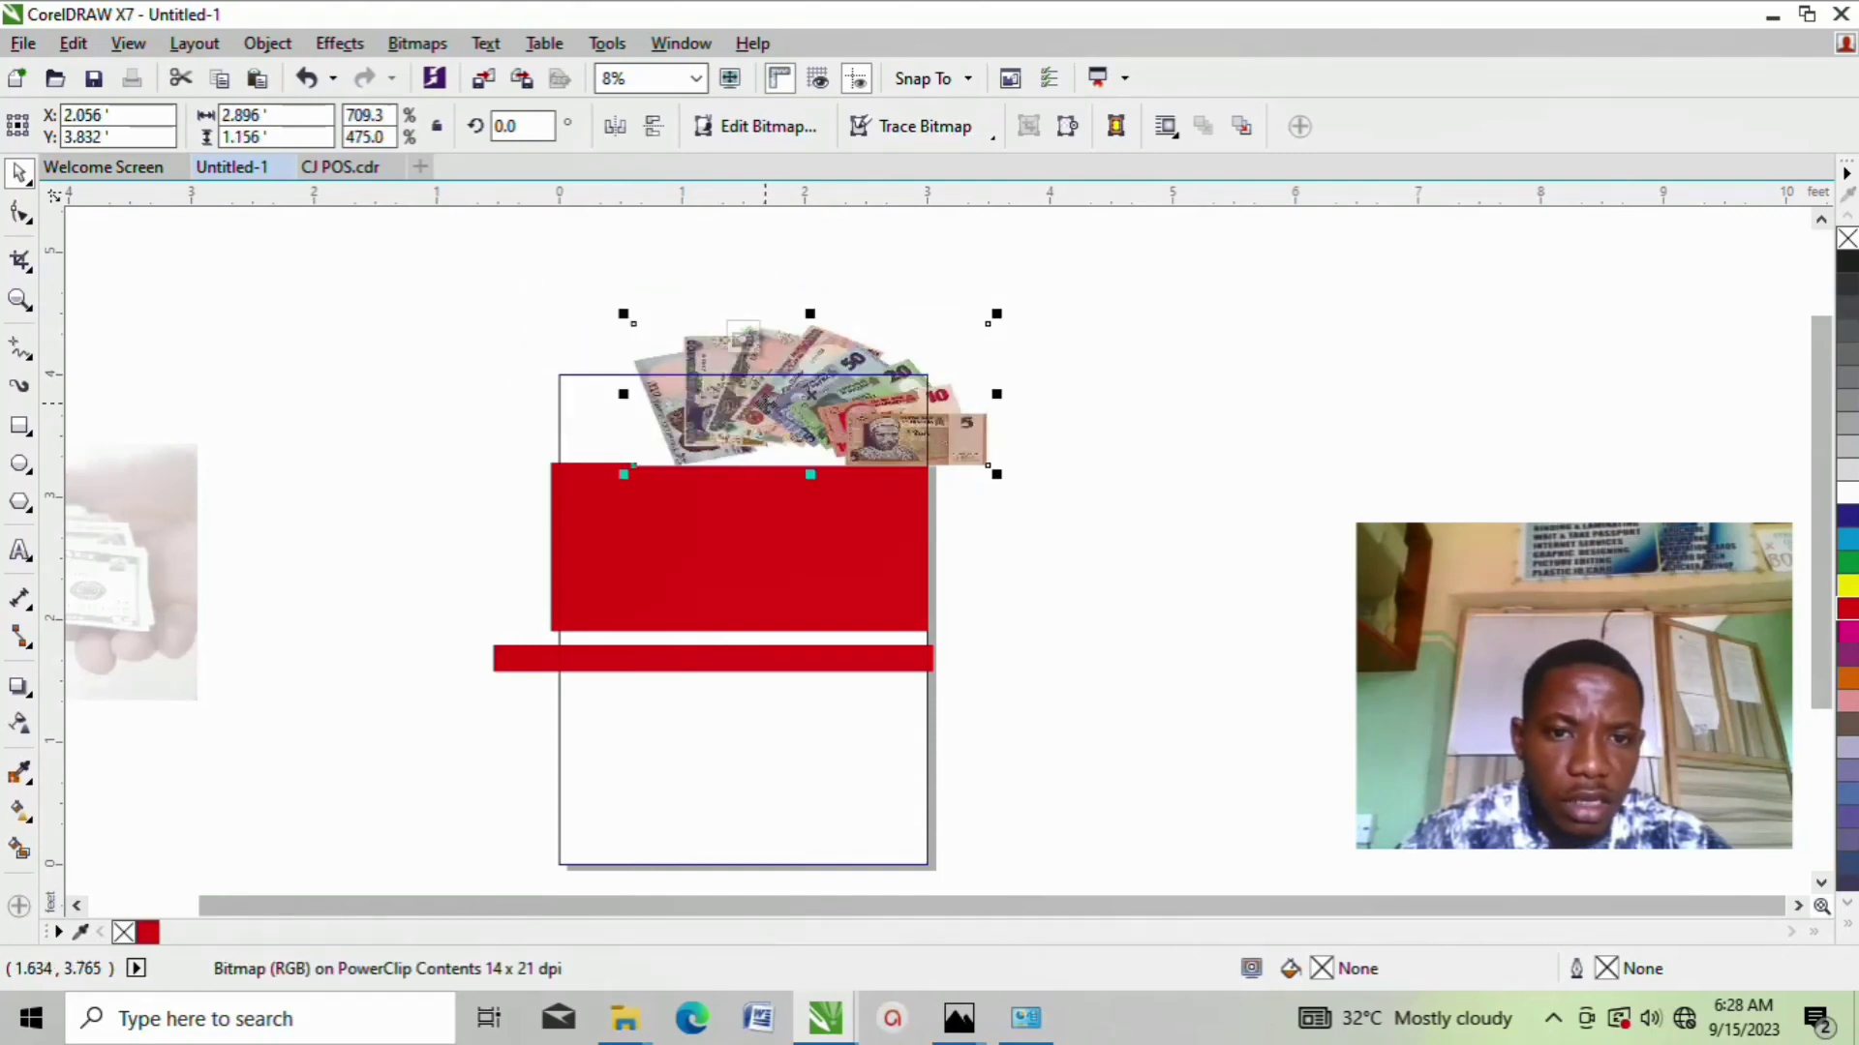
scroll(793, 377, "up", 1)
left_click_drag(708, 396, 655, 426)
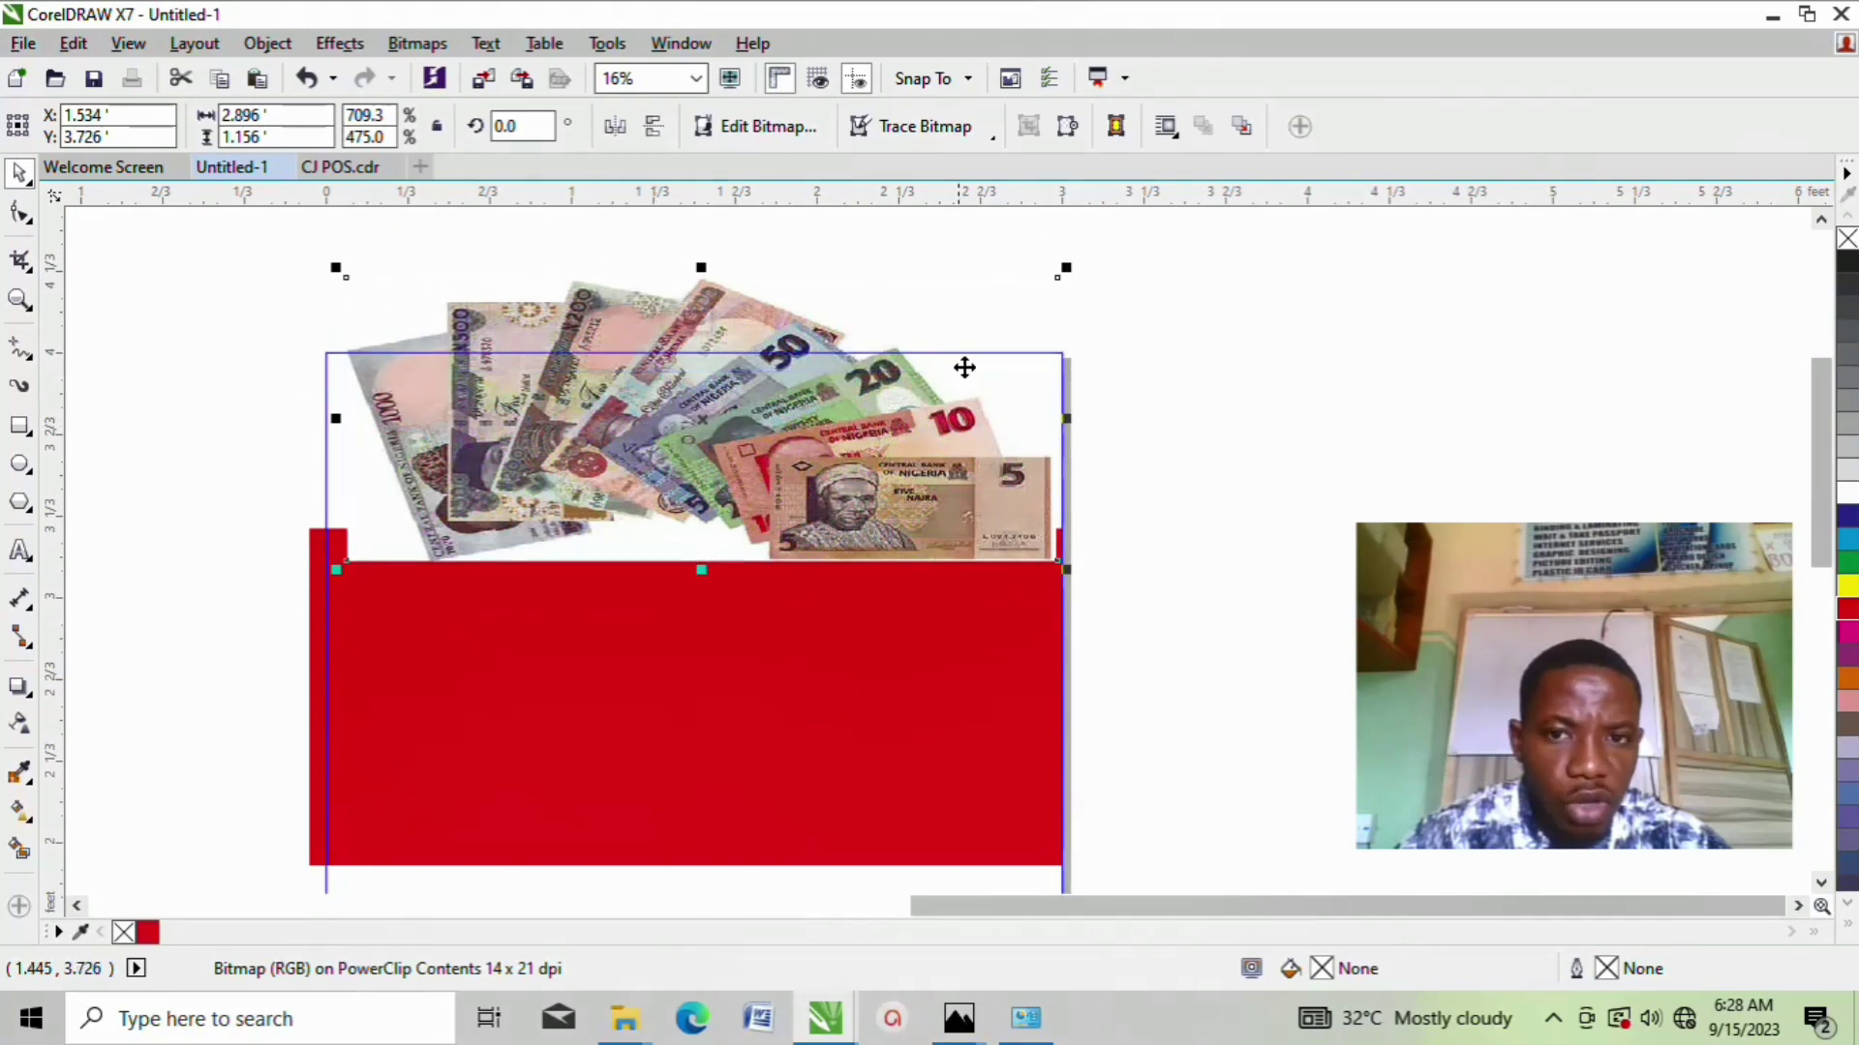
left_click_drag(1070, 266, 1131, 246)
left_click_drag(899, 398, 858, 396)
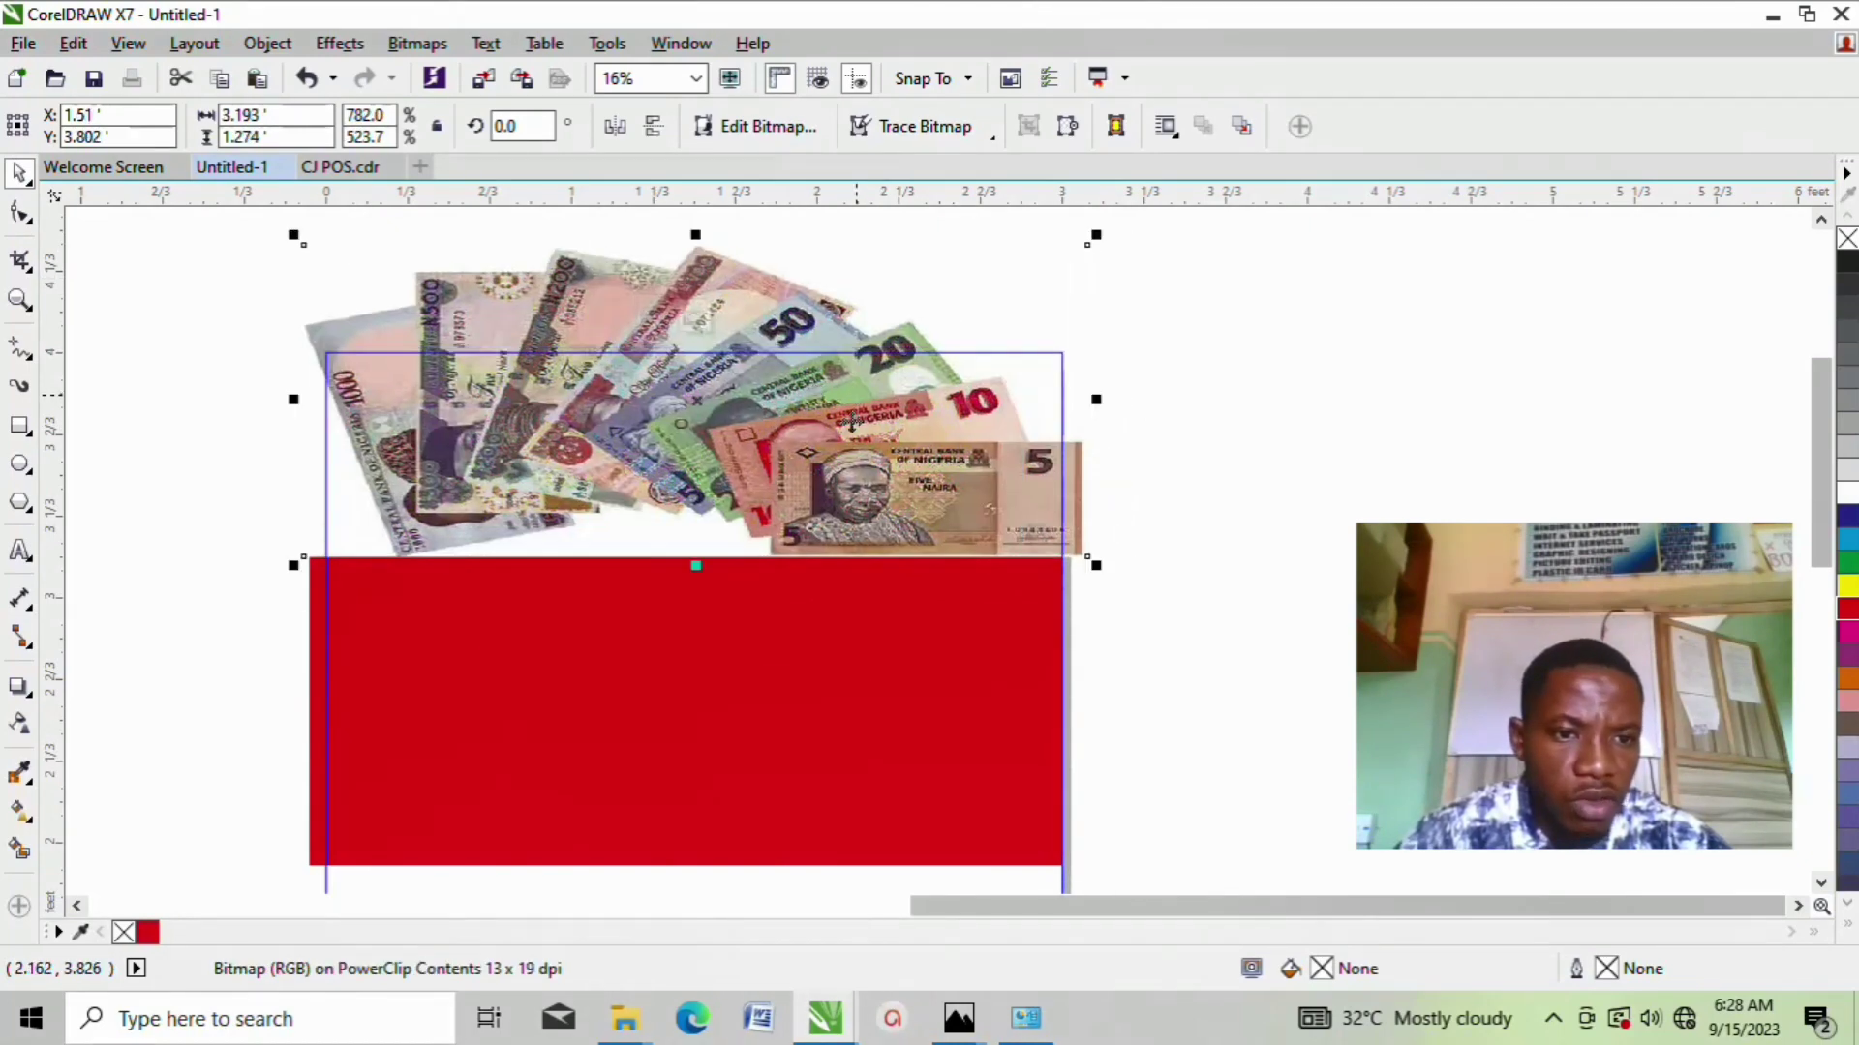
Step: Bring the large red band in front of the banknotes, enlarge the banknotes to about 3.2 ft wide and nudge them slightly right
left_click(776, 685)
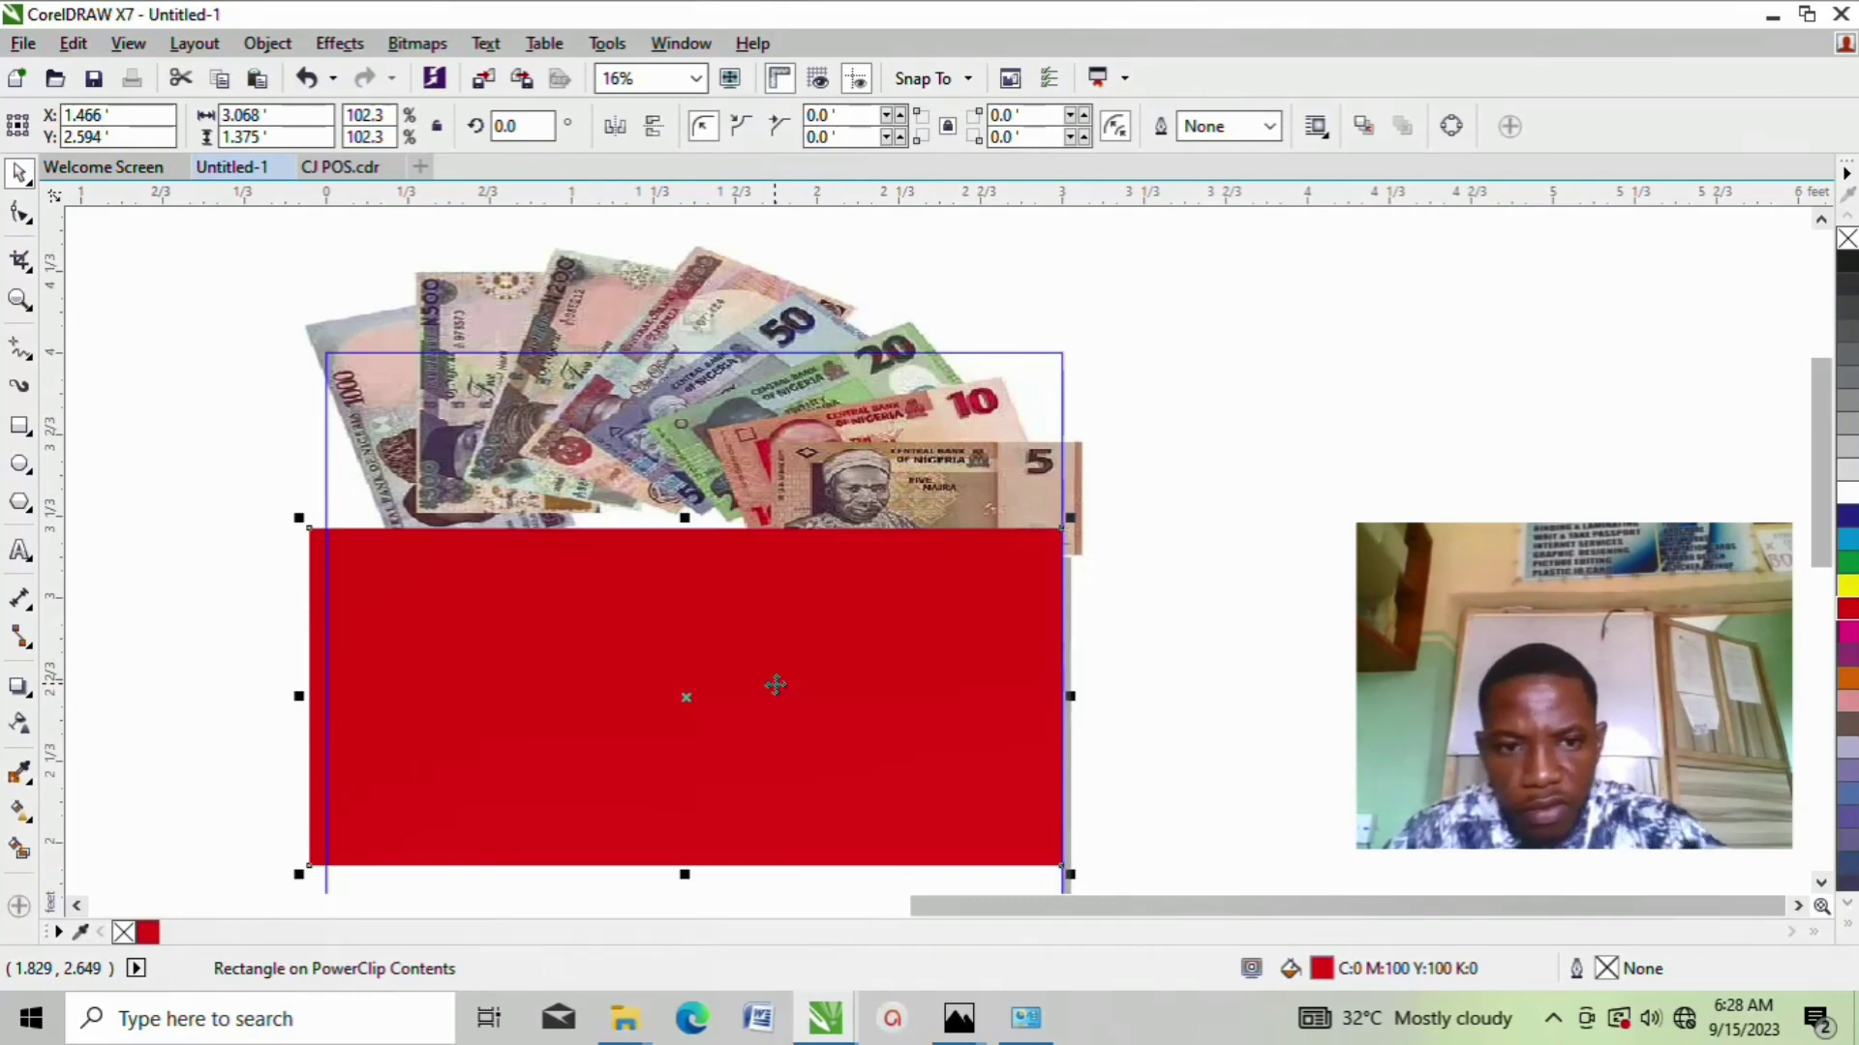
left_click(1330, 518)
left_click(547, 428)
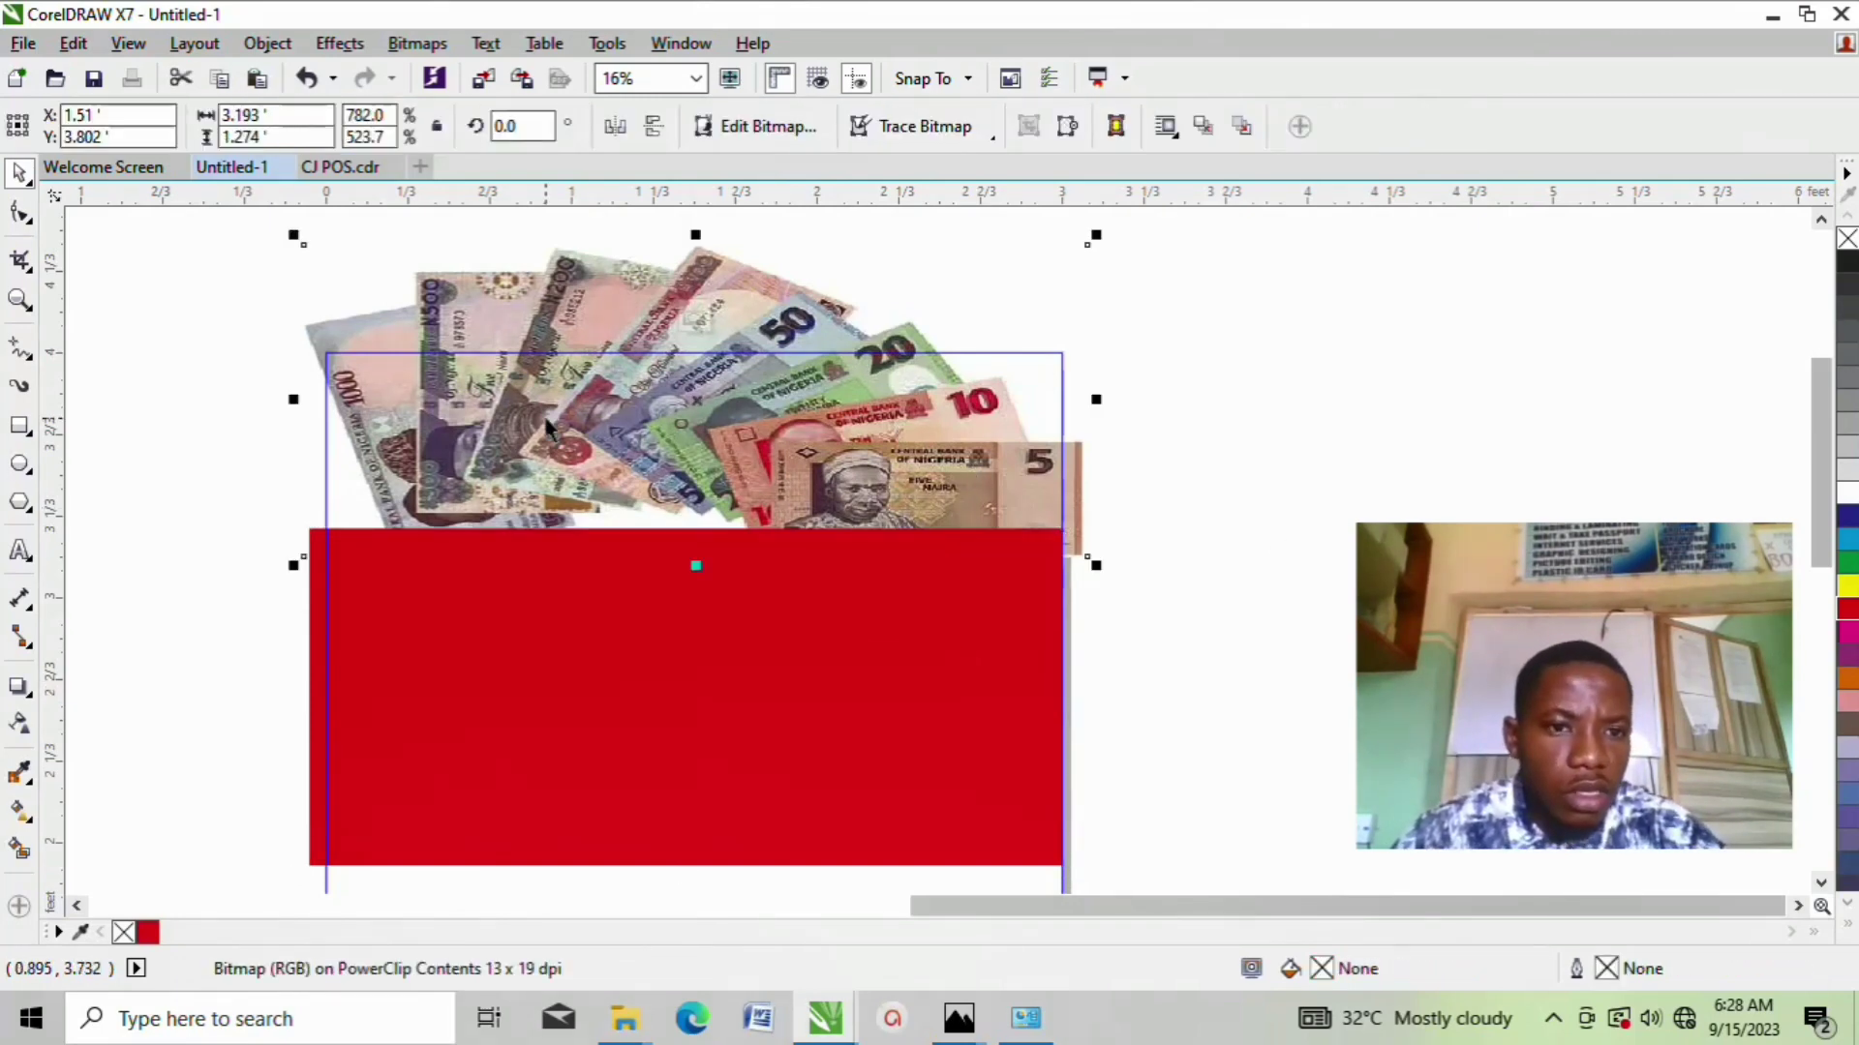
left_click_drag(1097, 235, 1106, 217)
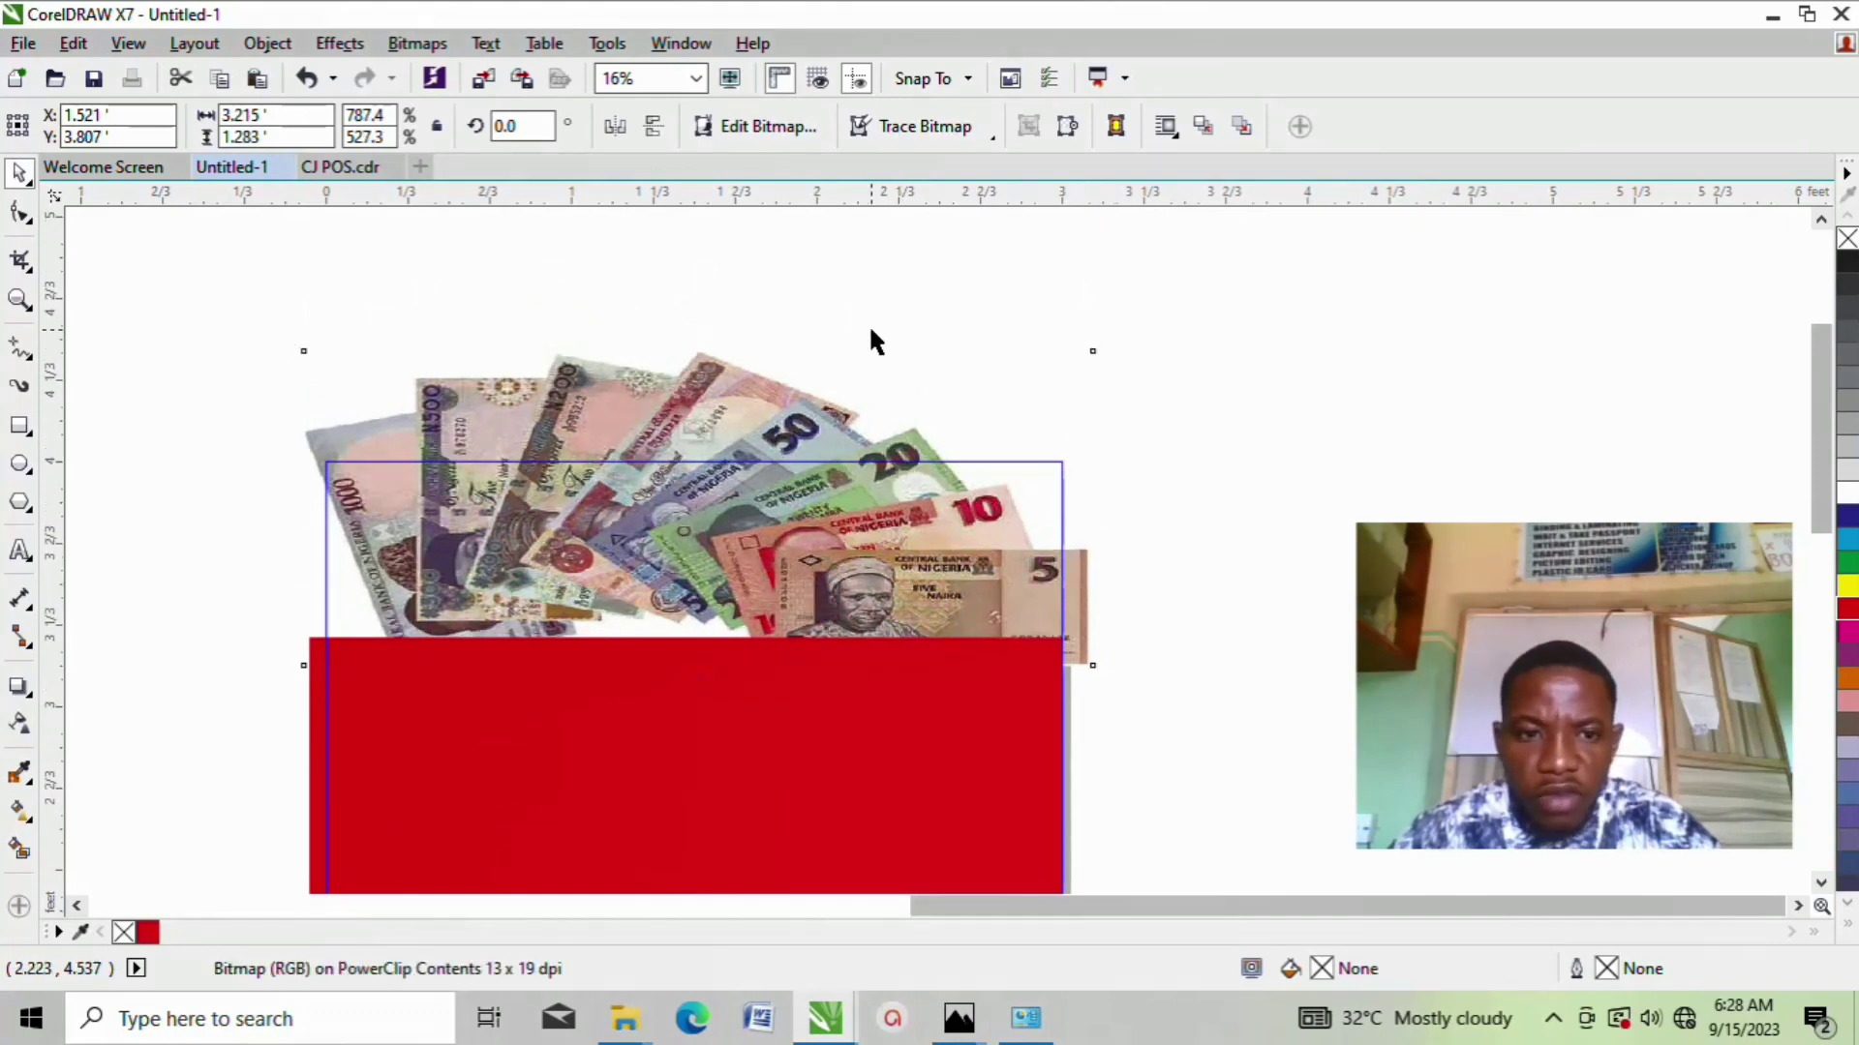
key("Right")
scroll(868, 323, "down", 2)
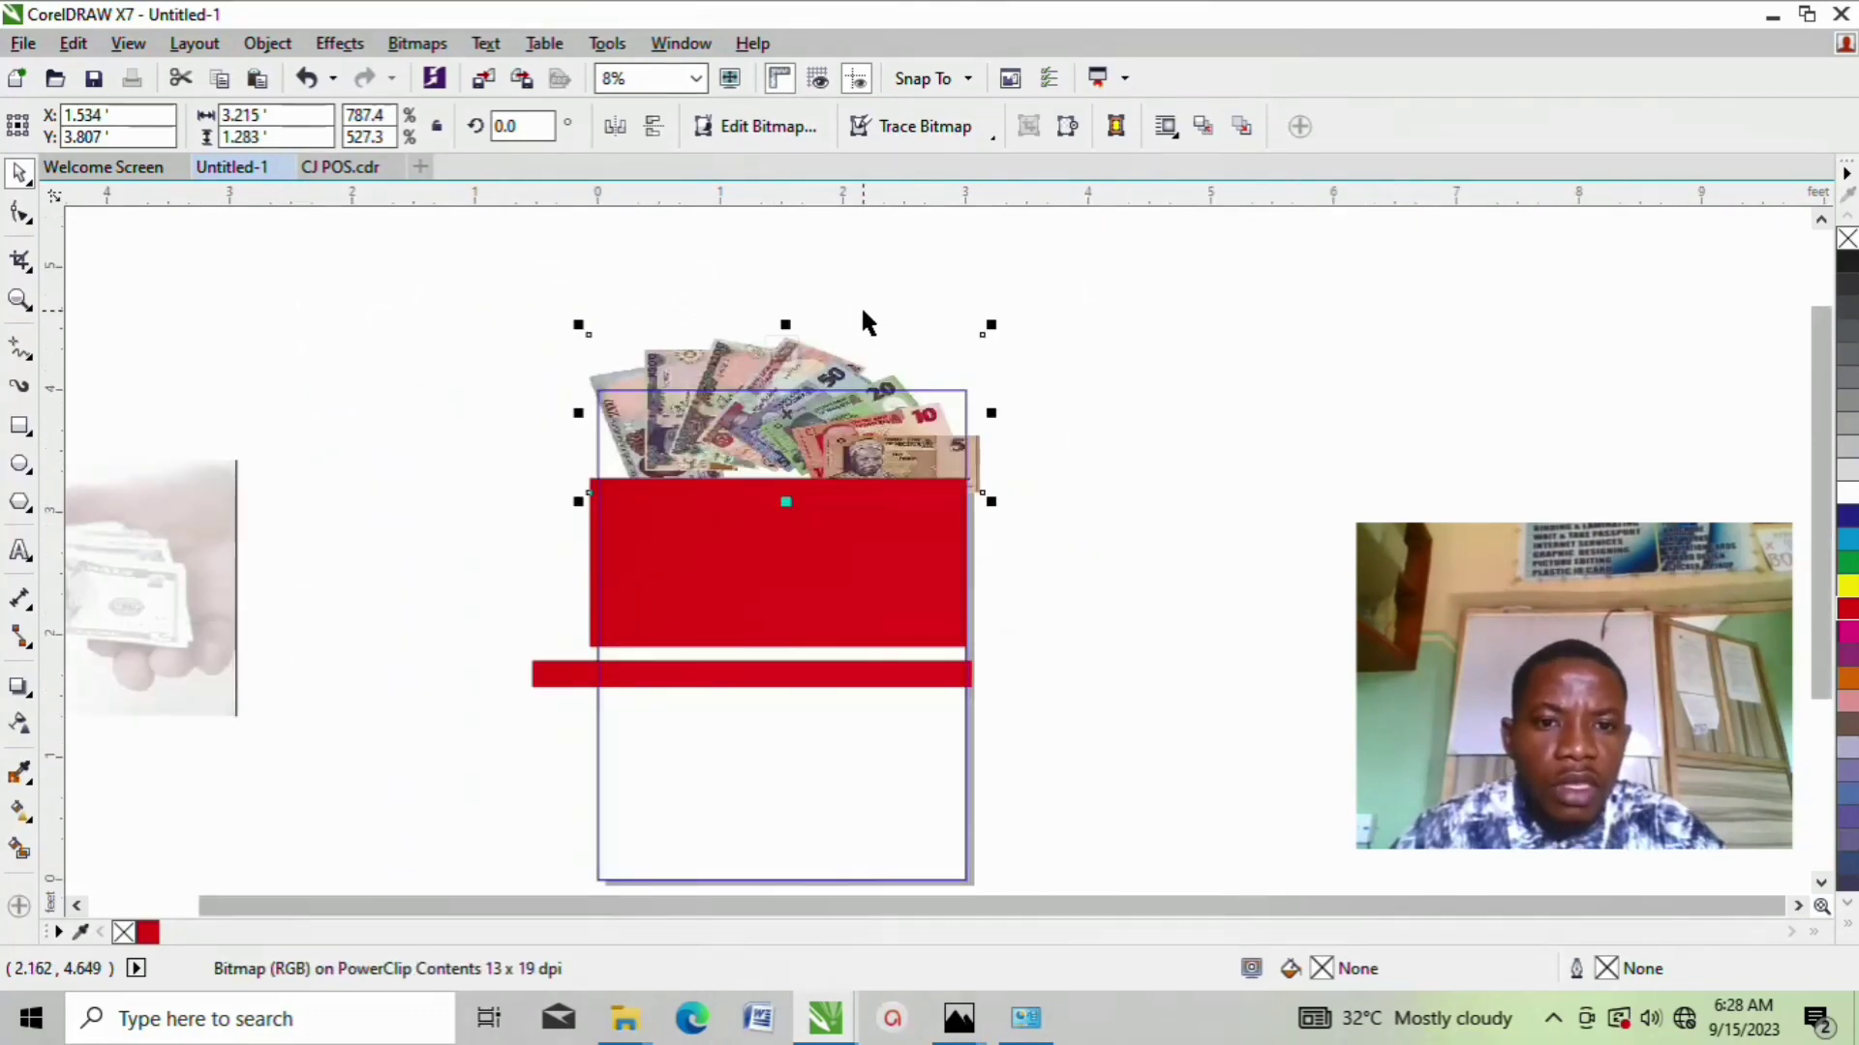
Step: Finish editing the page rectangle's PowerClip contents and deselect it
right_click(752, 395)
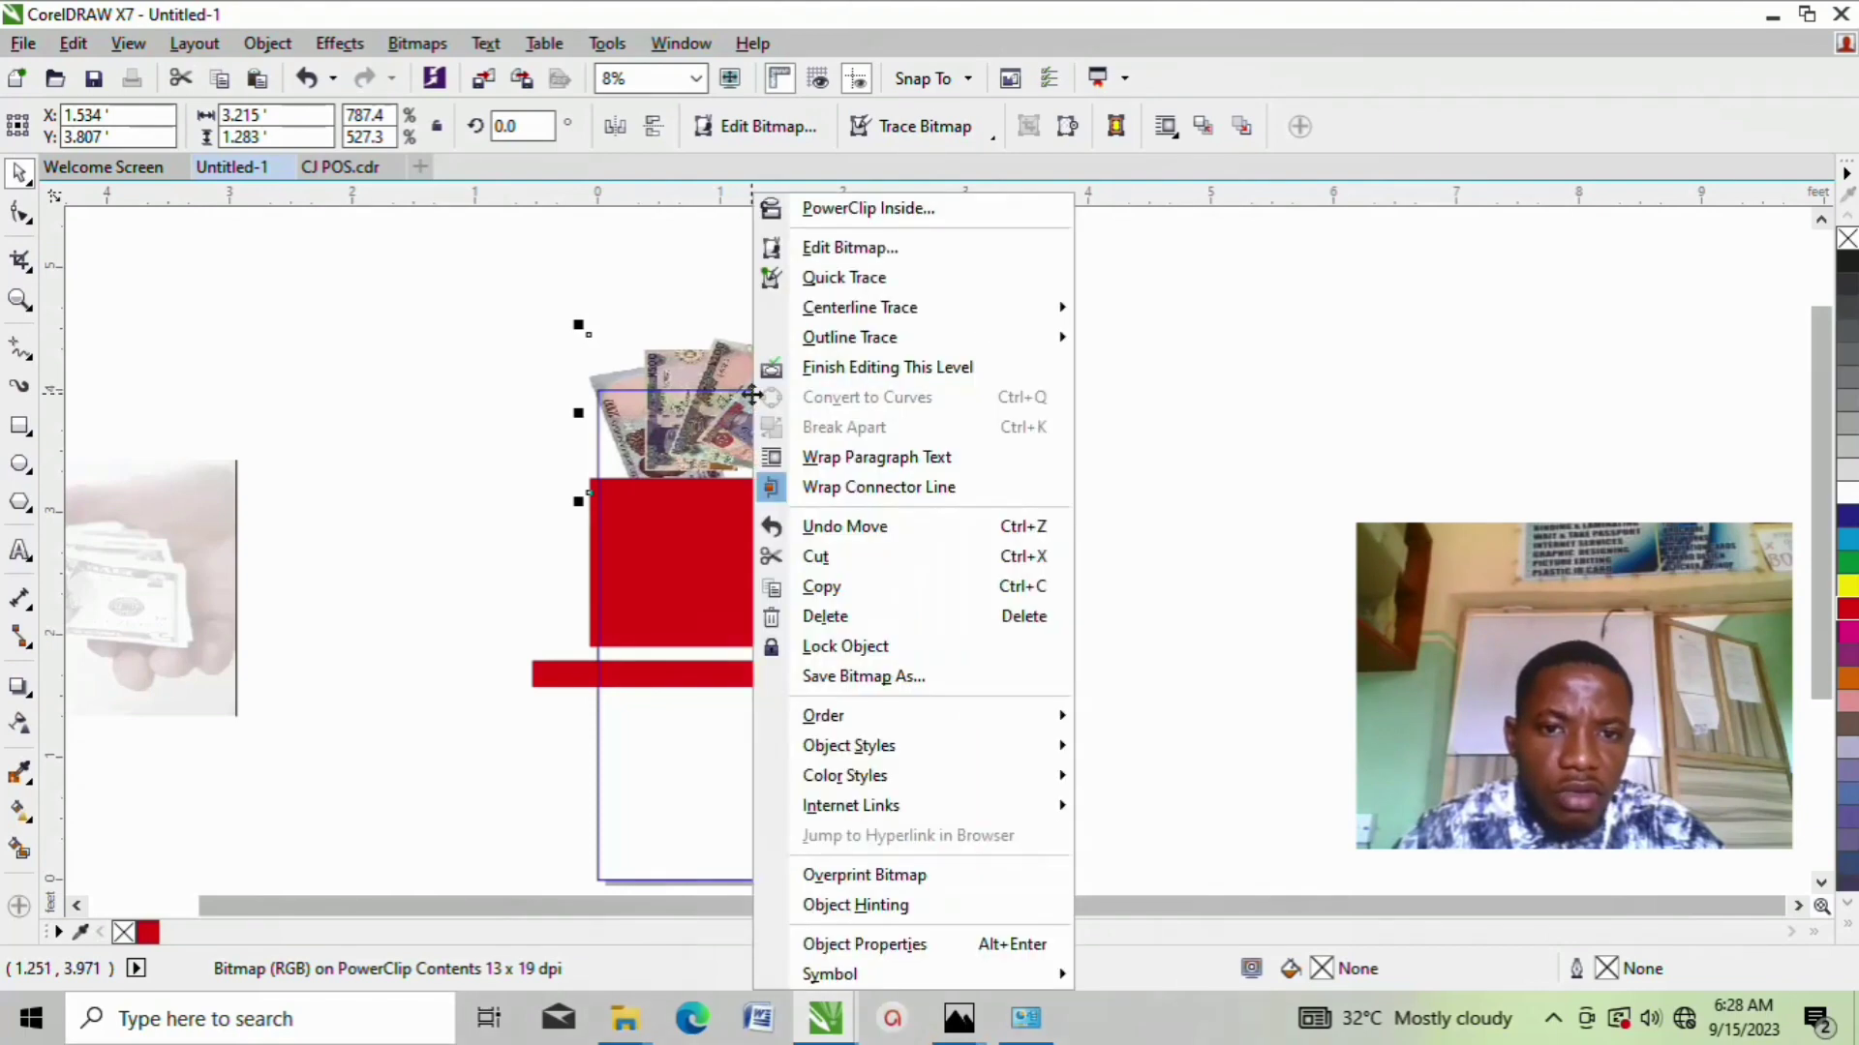
left_click(852, 375)
left_click(613, 311)
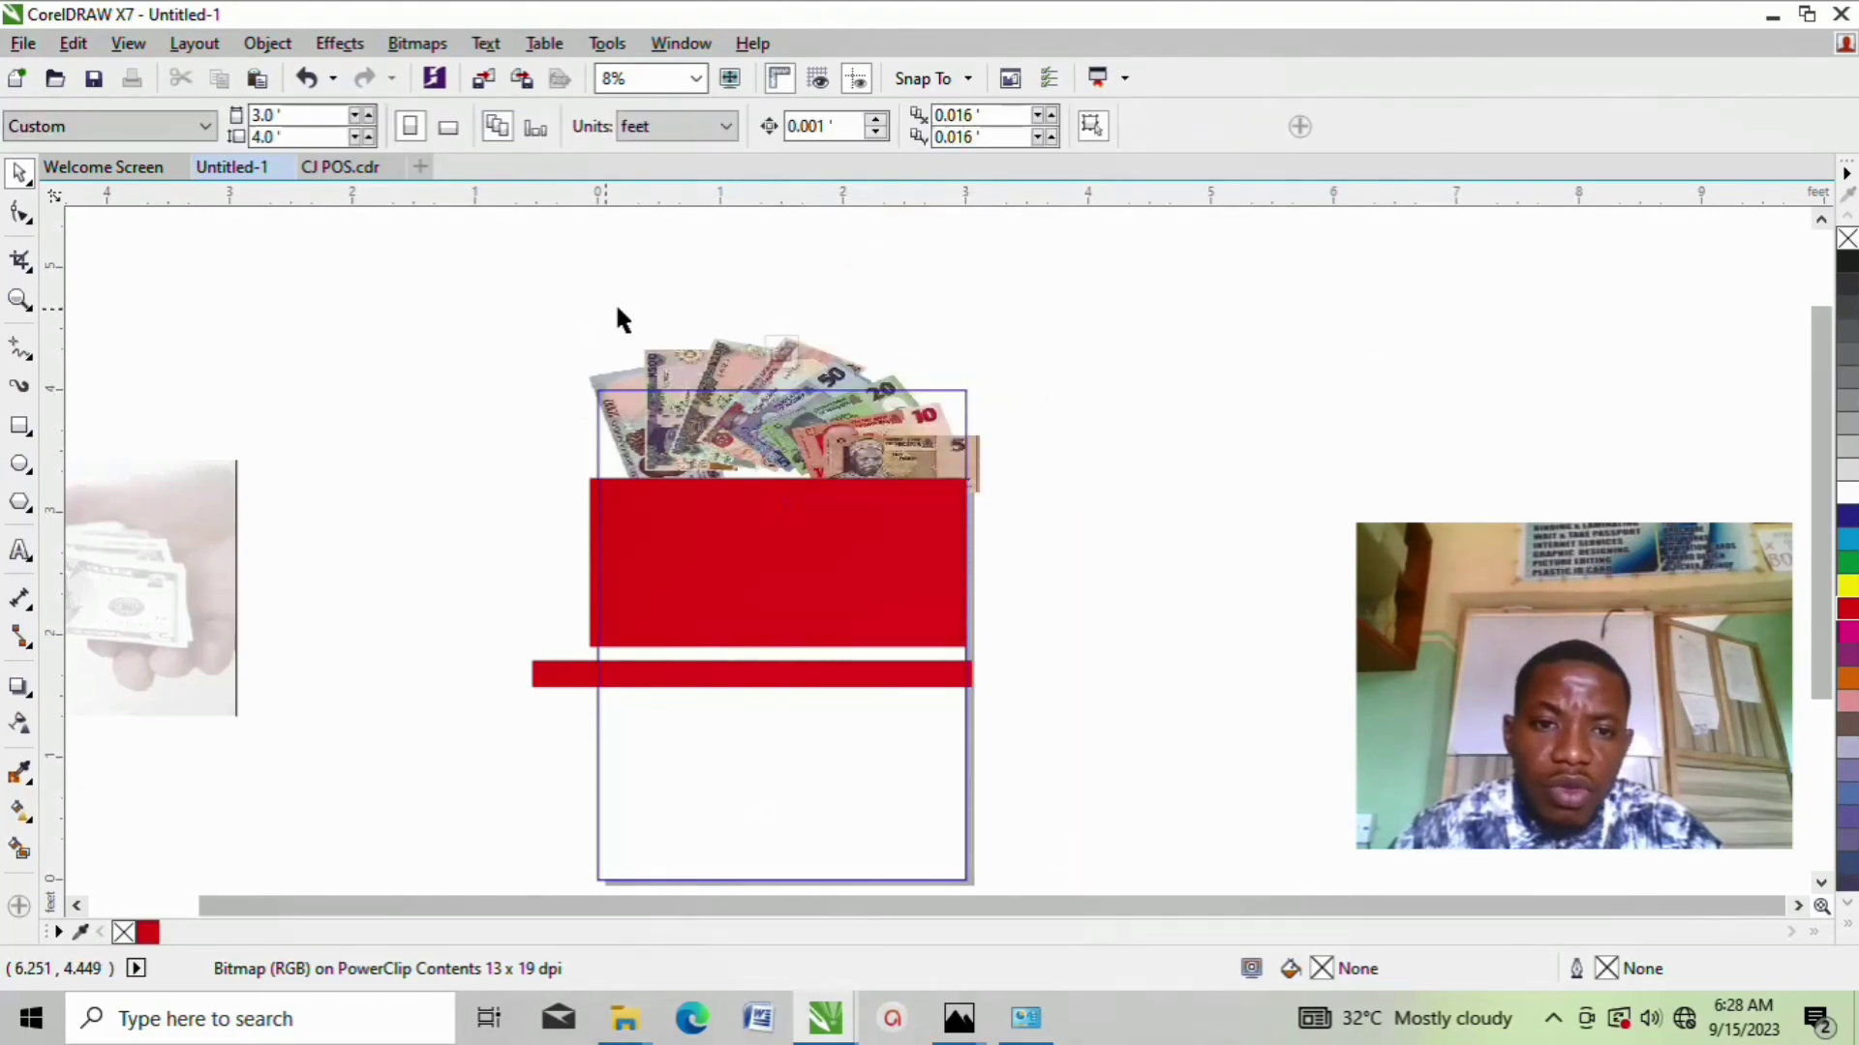
left_click(782, 408)
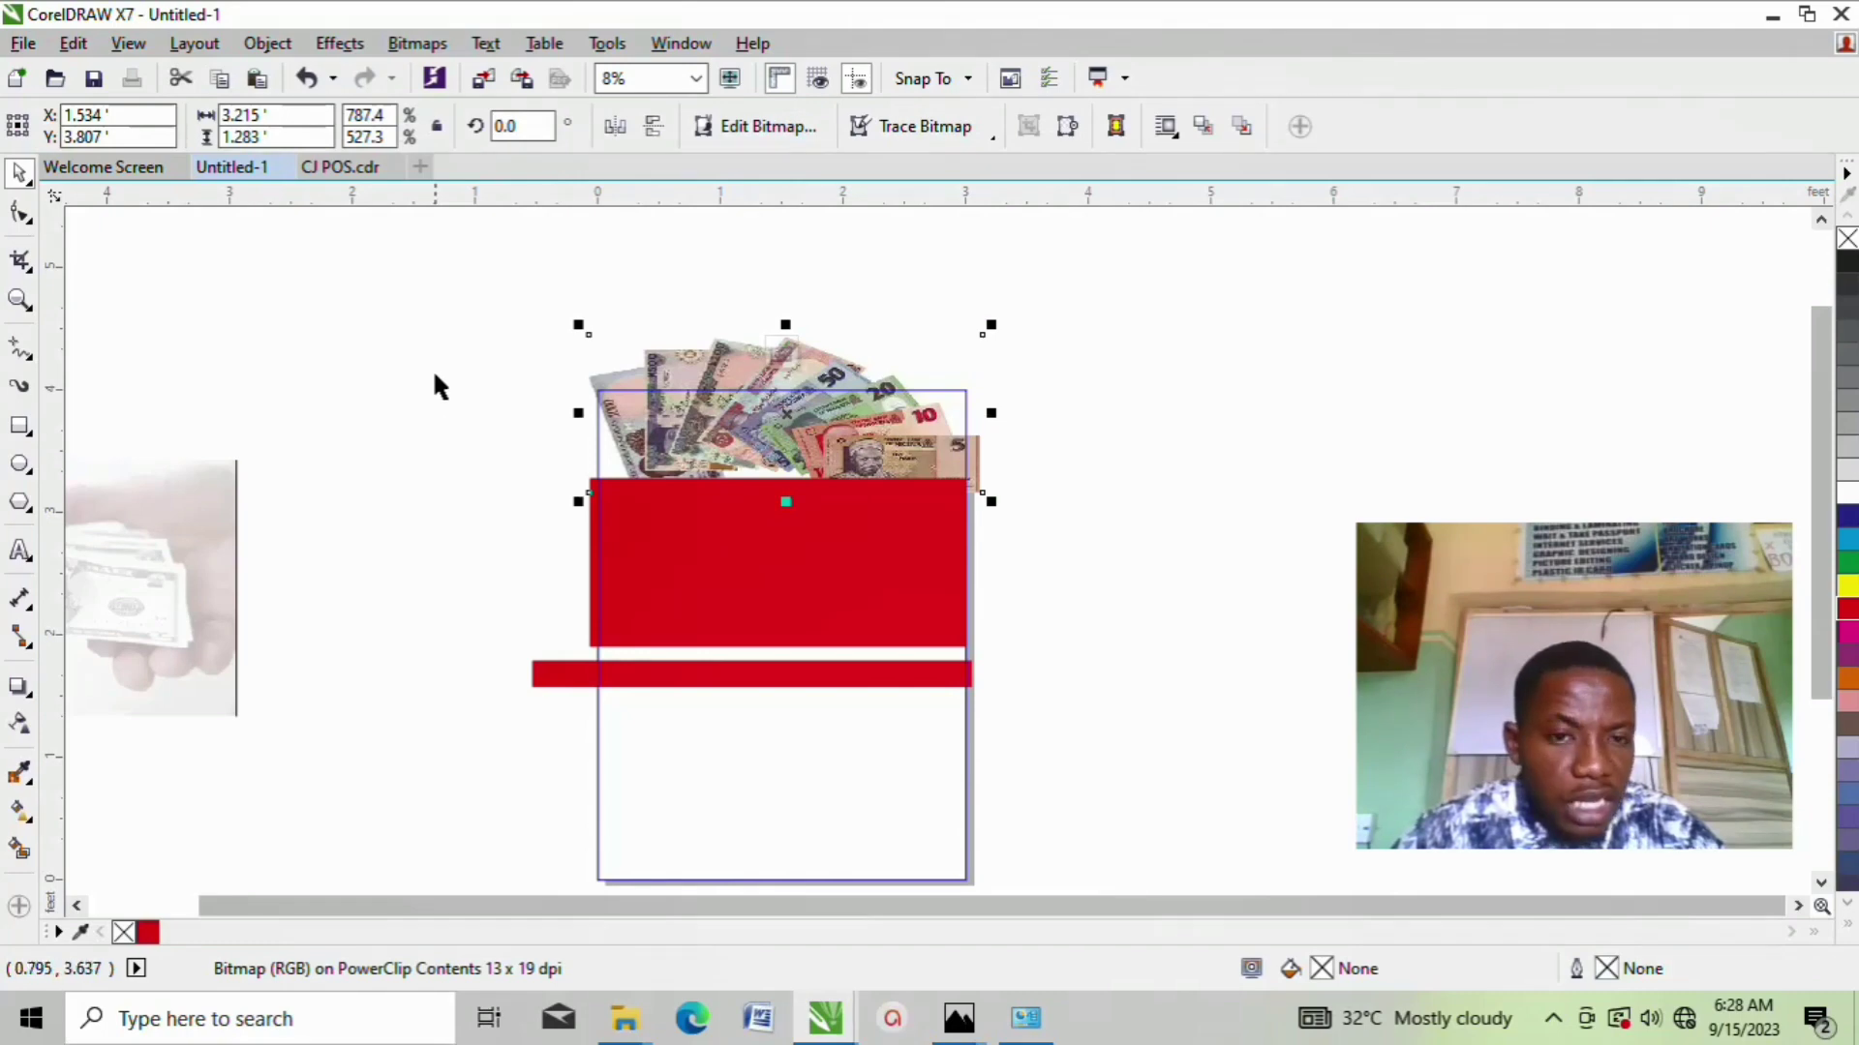
right_click(703, 438)
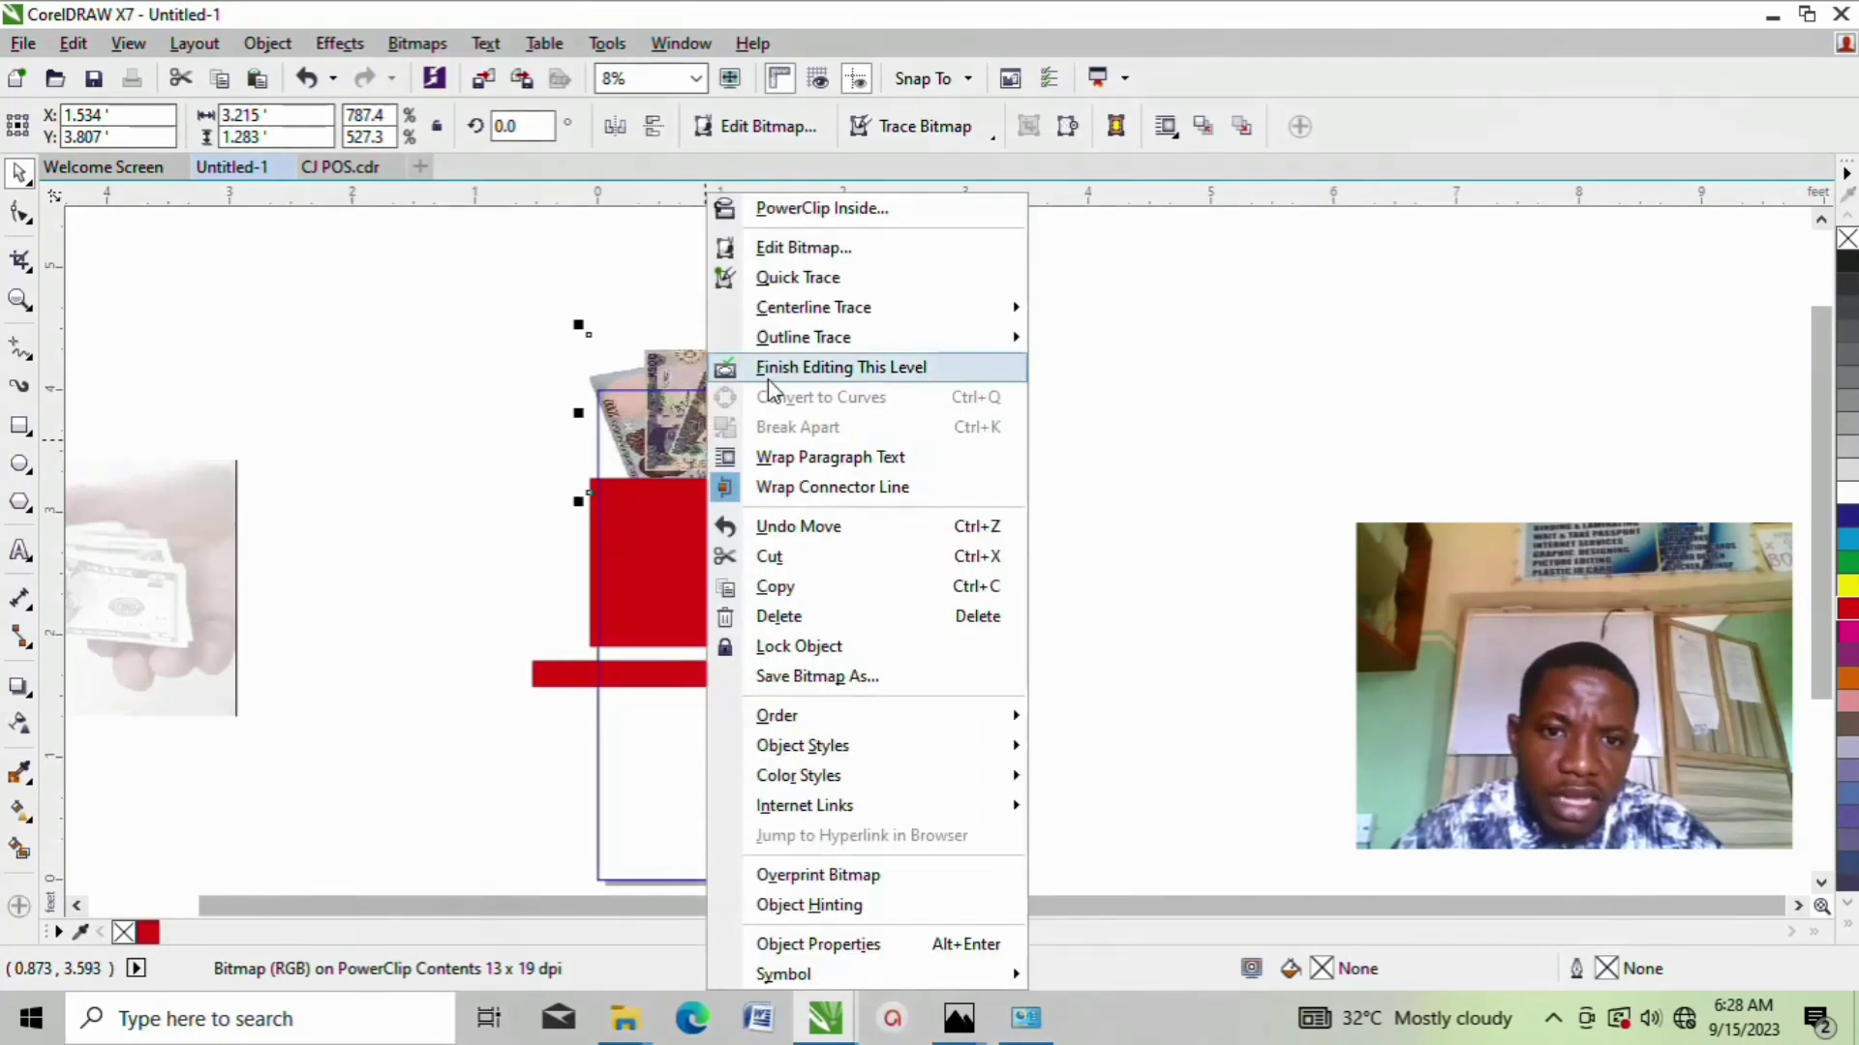
left_click(848, 371)
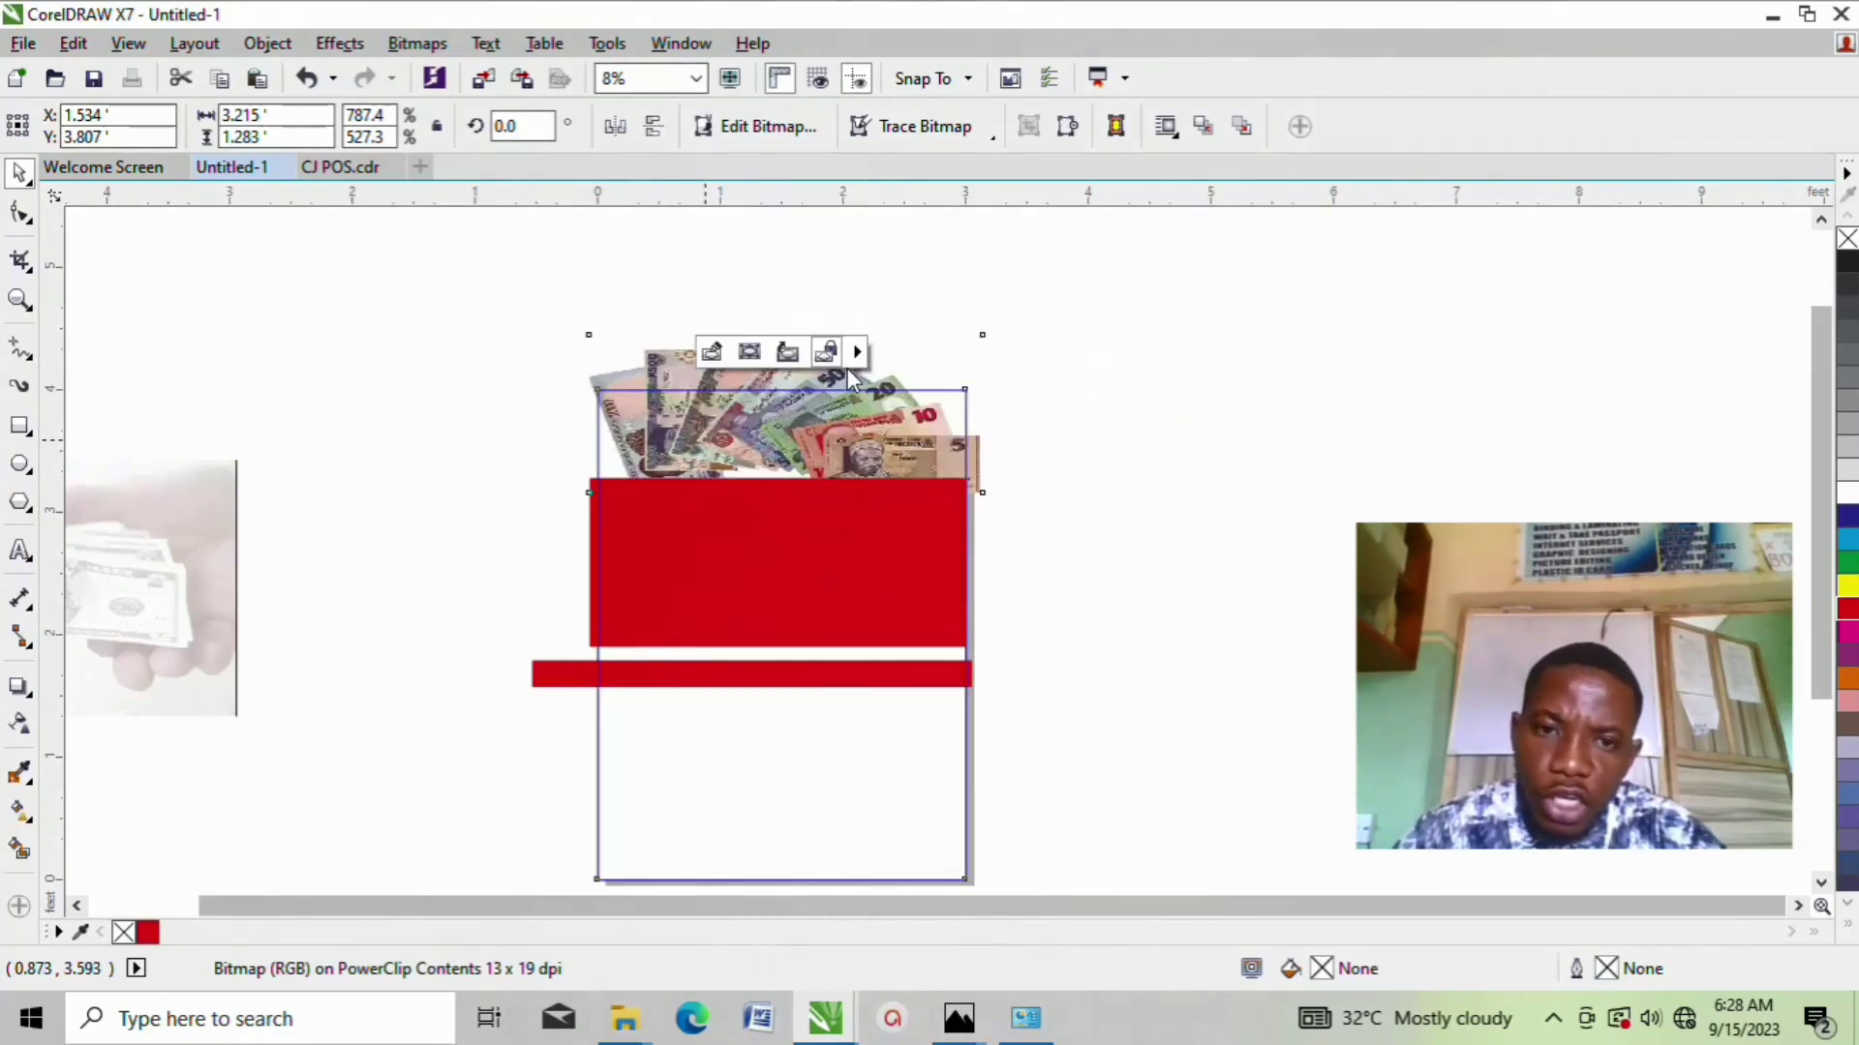
key("Escape")
scroll(835, 418, "down", 2)
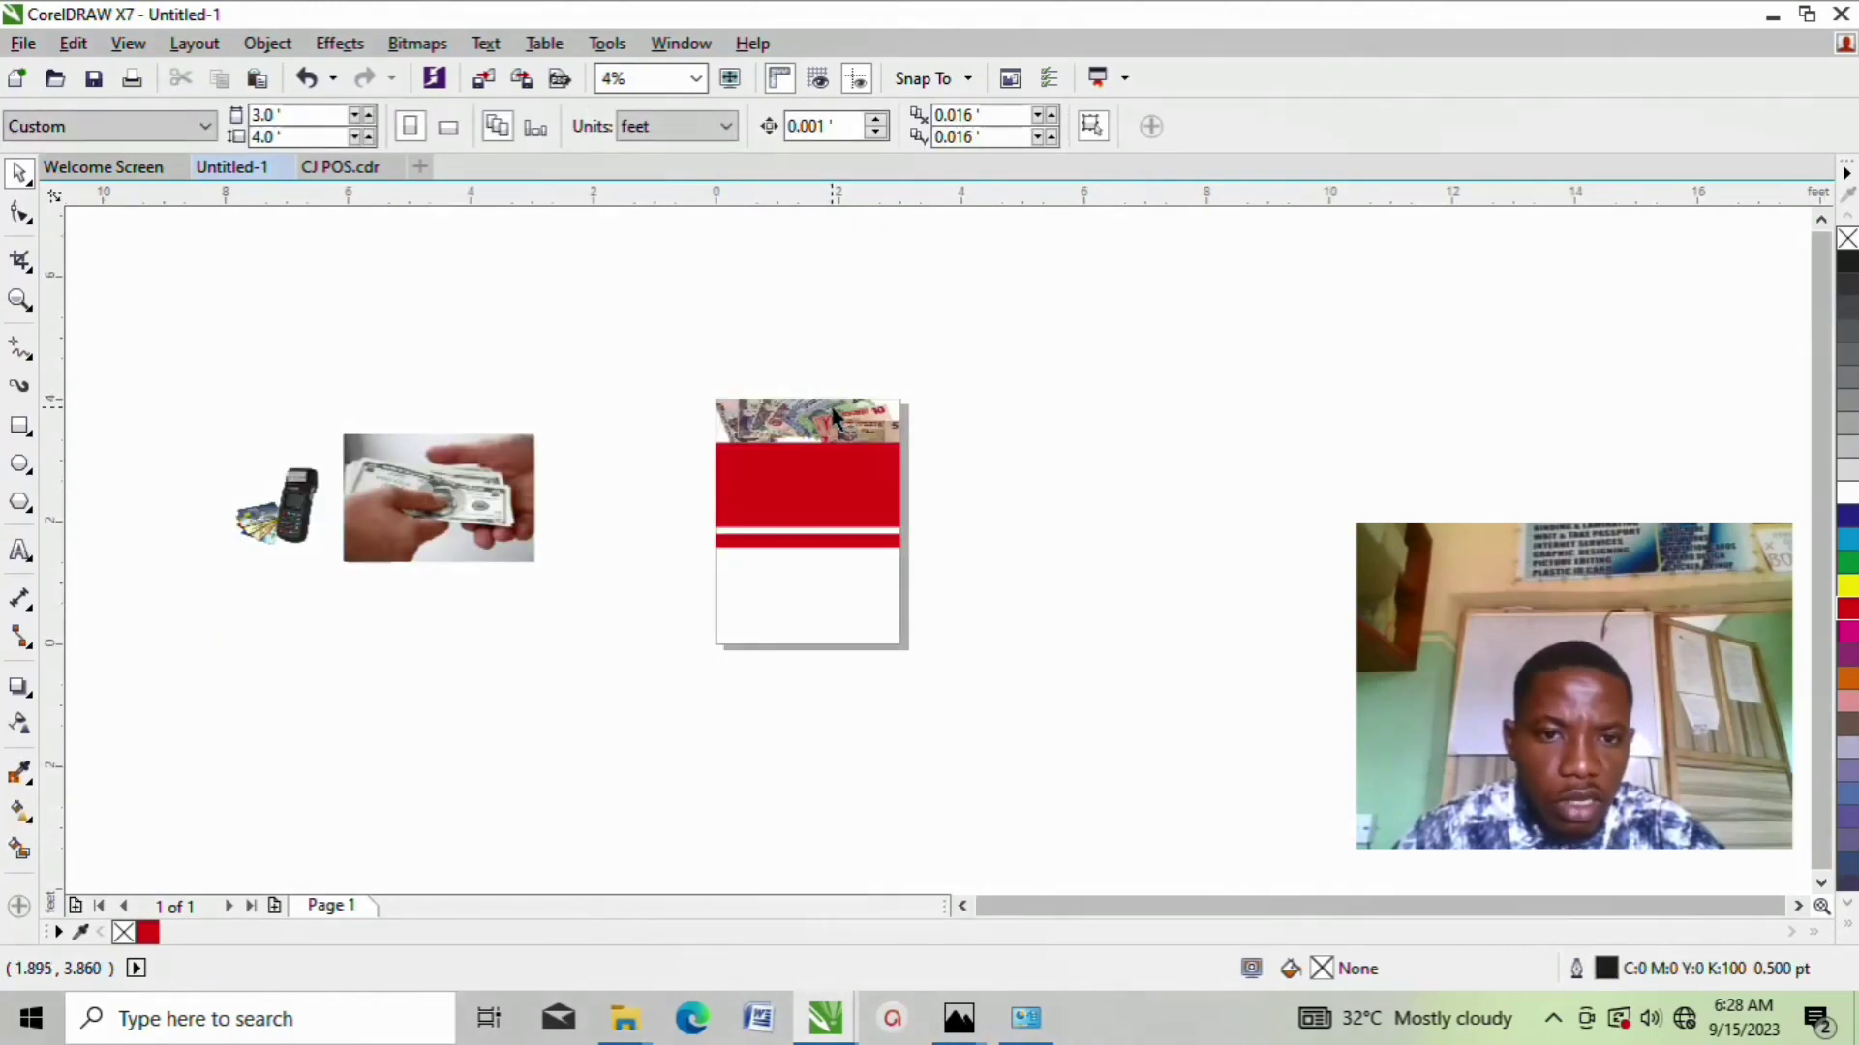
scroll(835, 418, "up", 2)
scroll(835, 418, "down", 2)
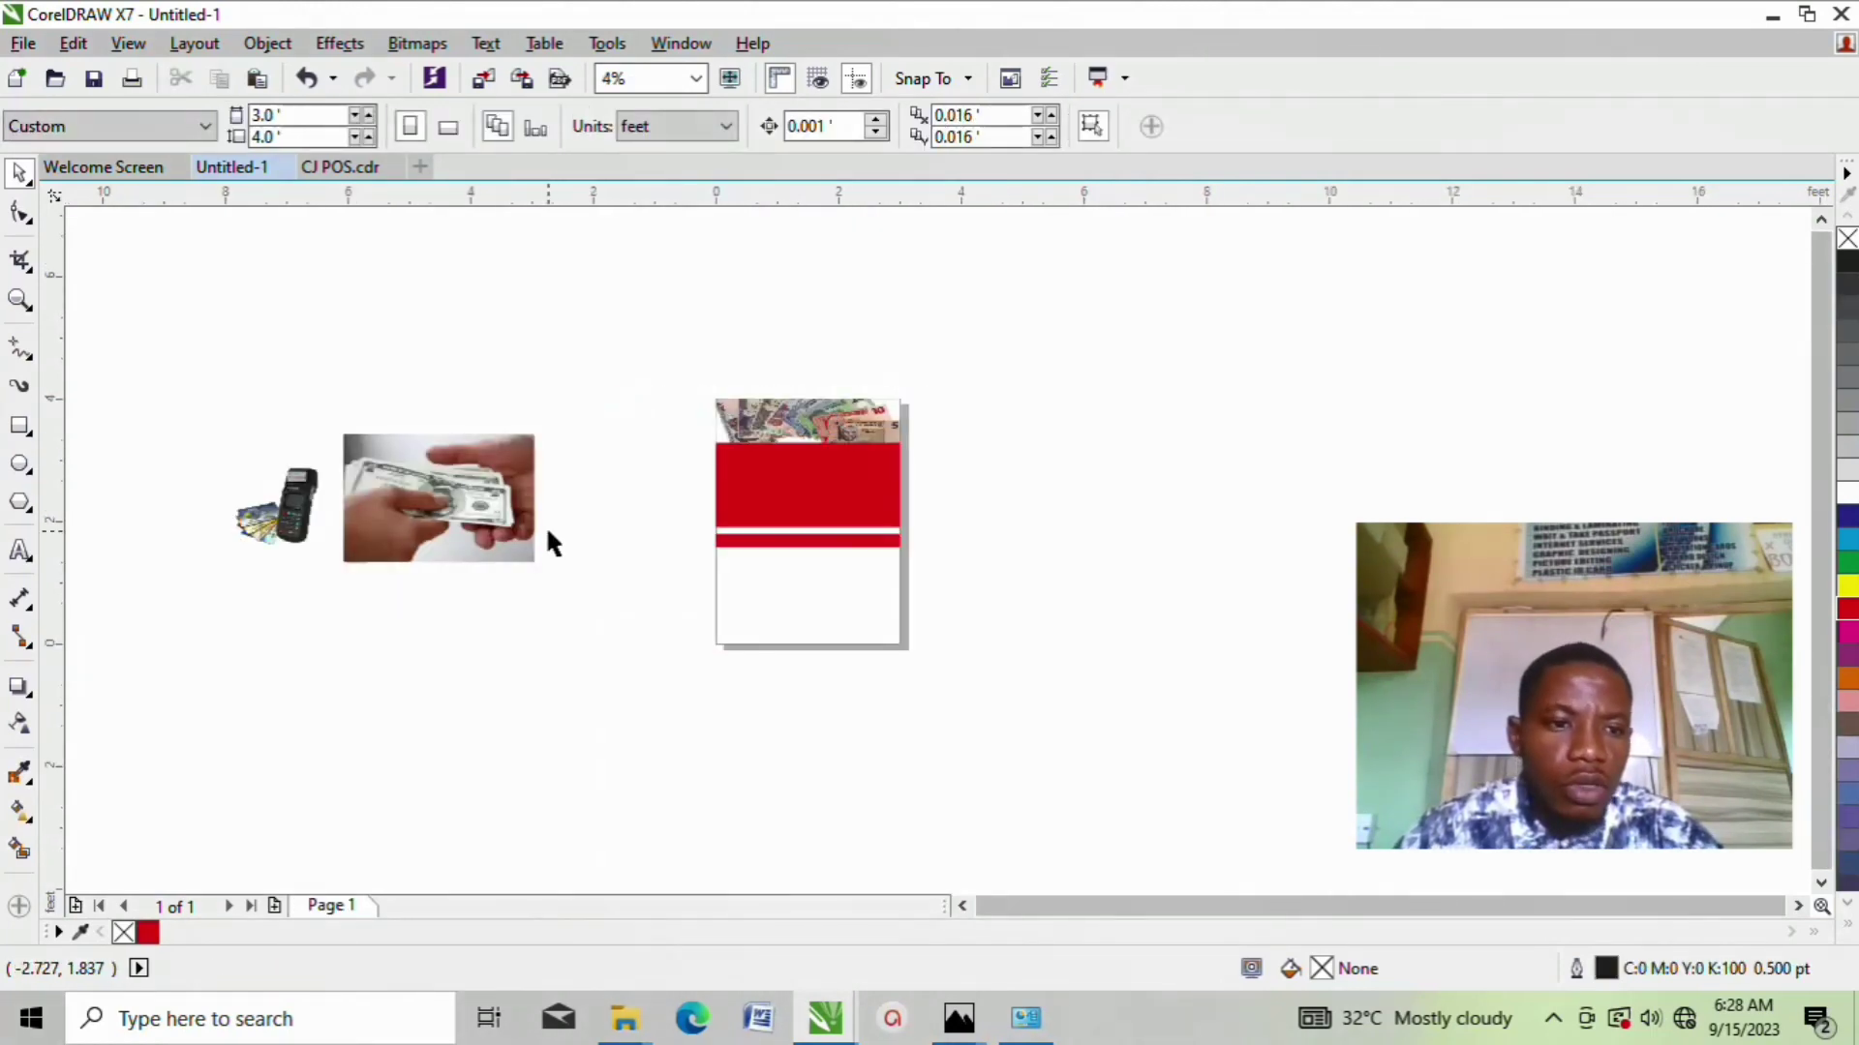
Step: Move the dollar-handover photo closer to the page's lower left side and PowerClip it inside the page-sized rectangle
left_click_drag(466, 510, 546, 530)
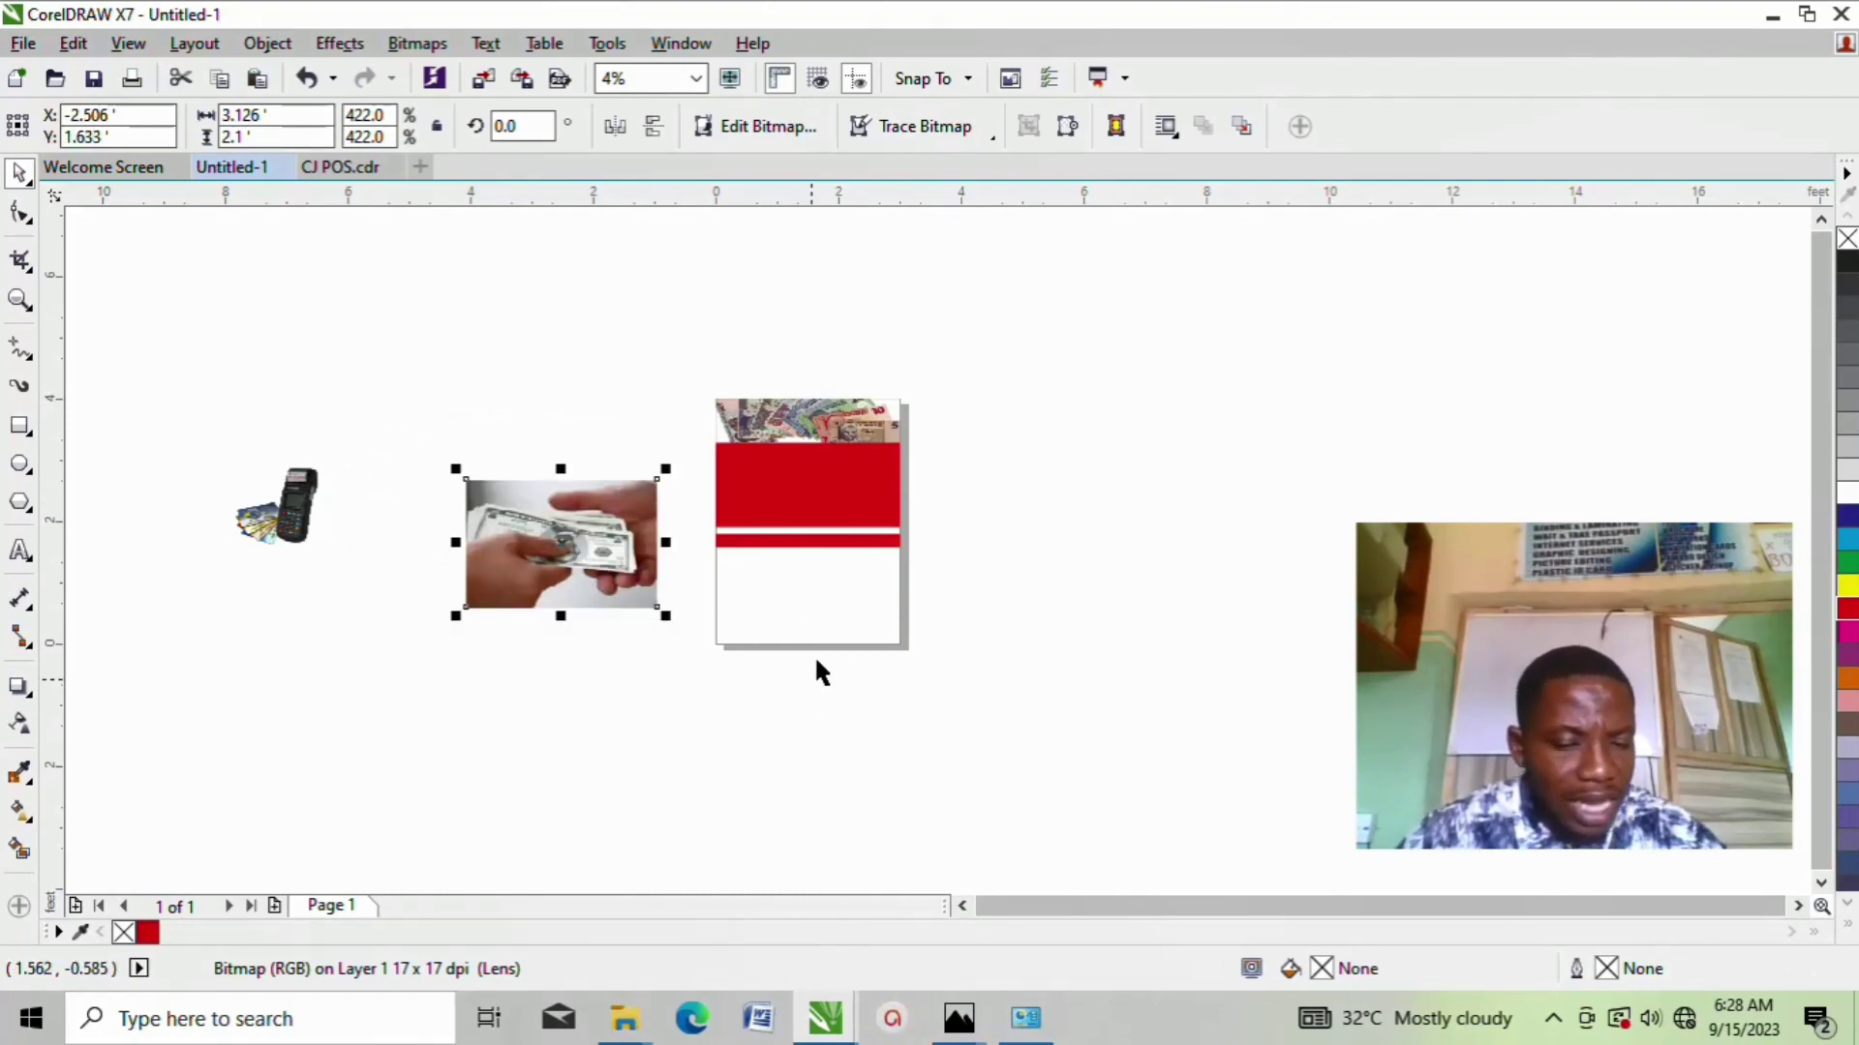
scroll(816, 662, "up", 2)
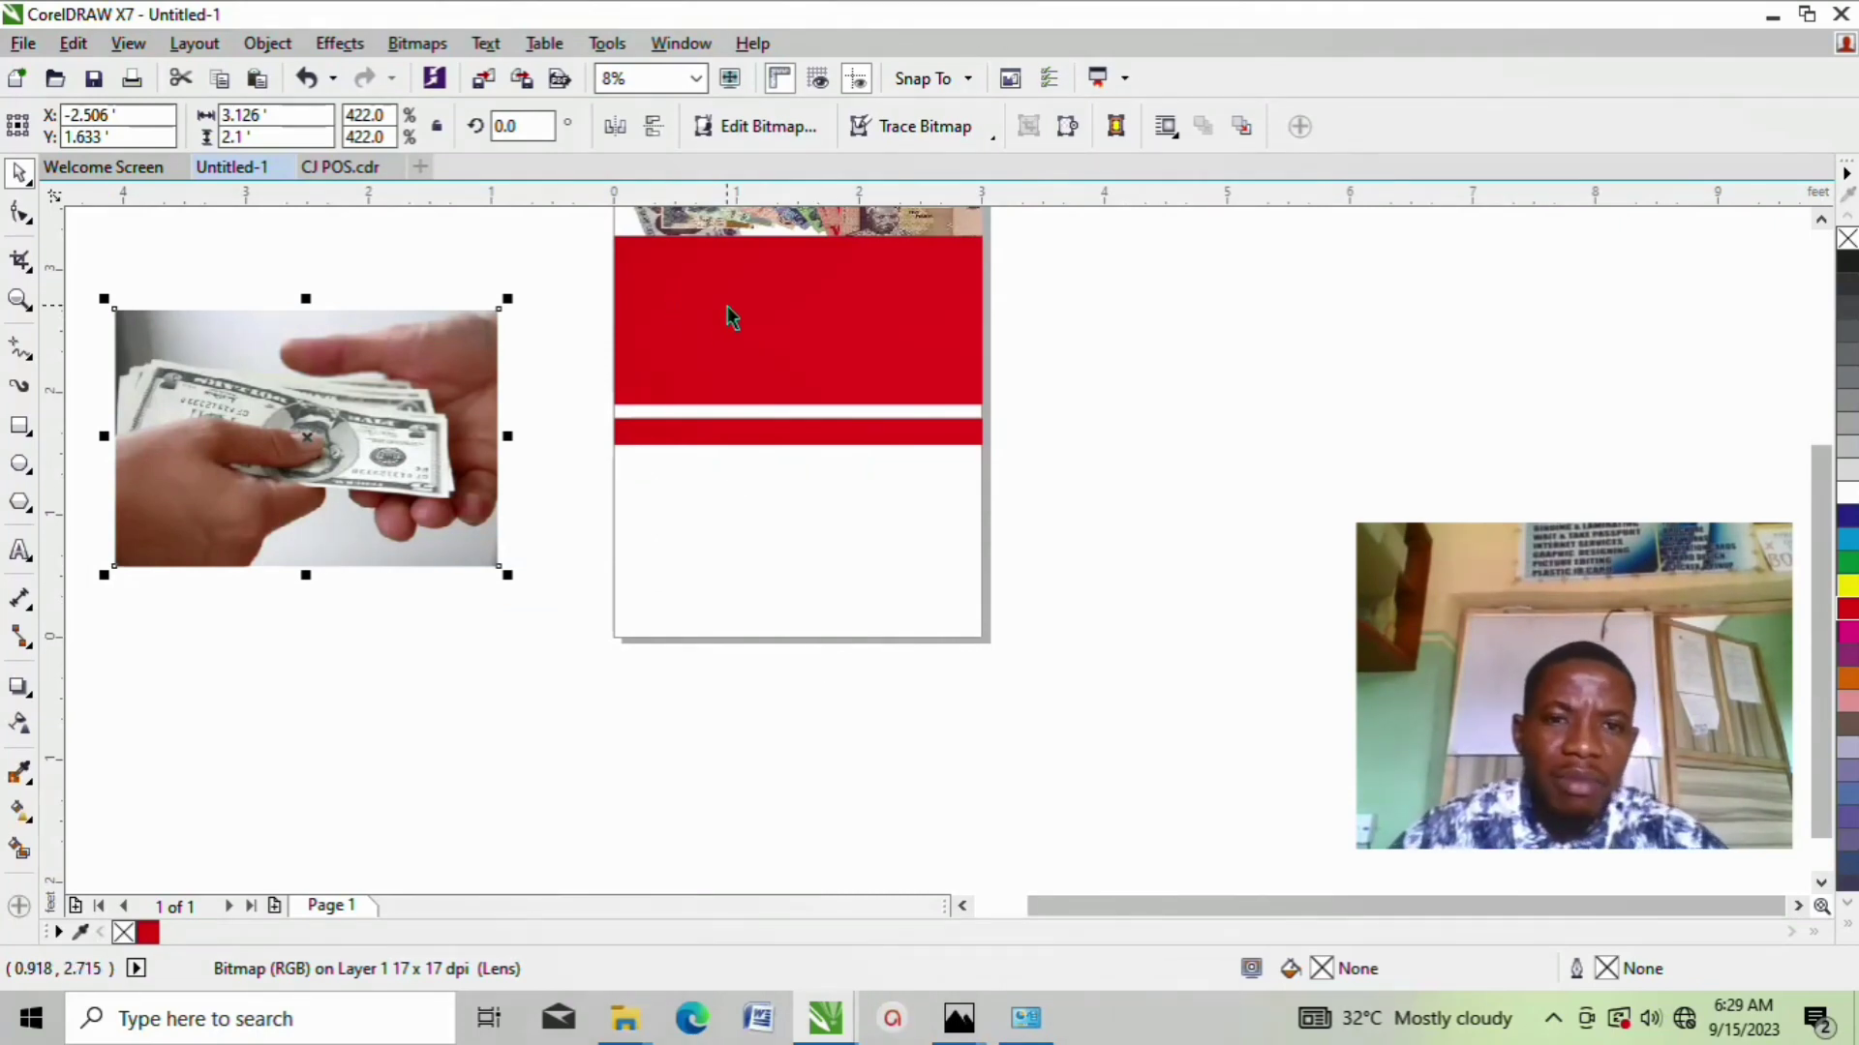
left_click_drag(393, 426, 424, 473)
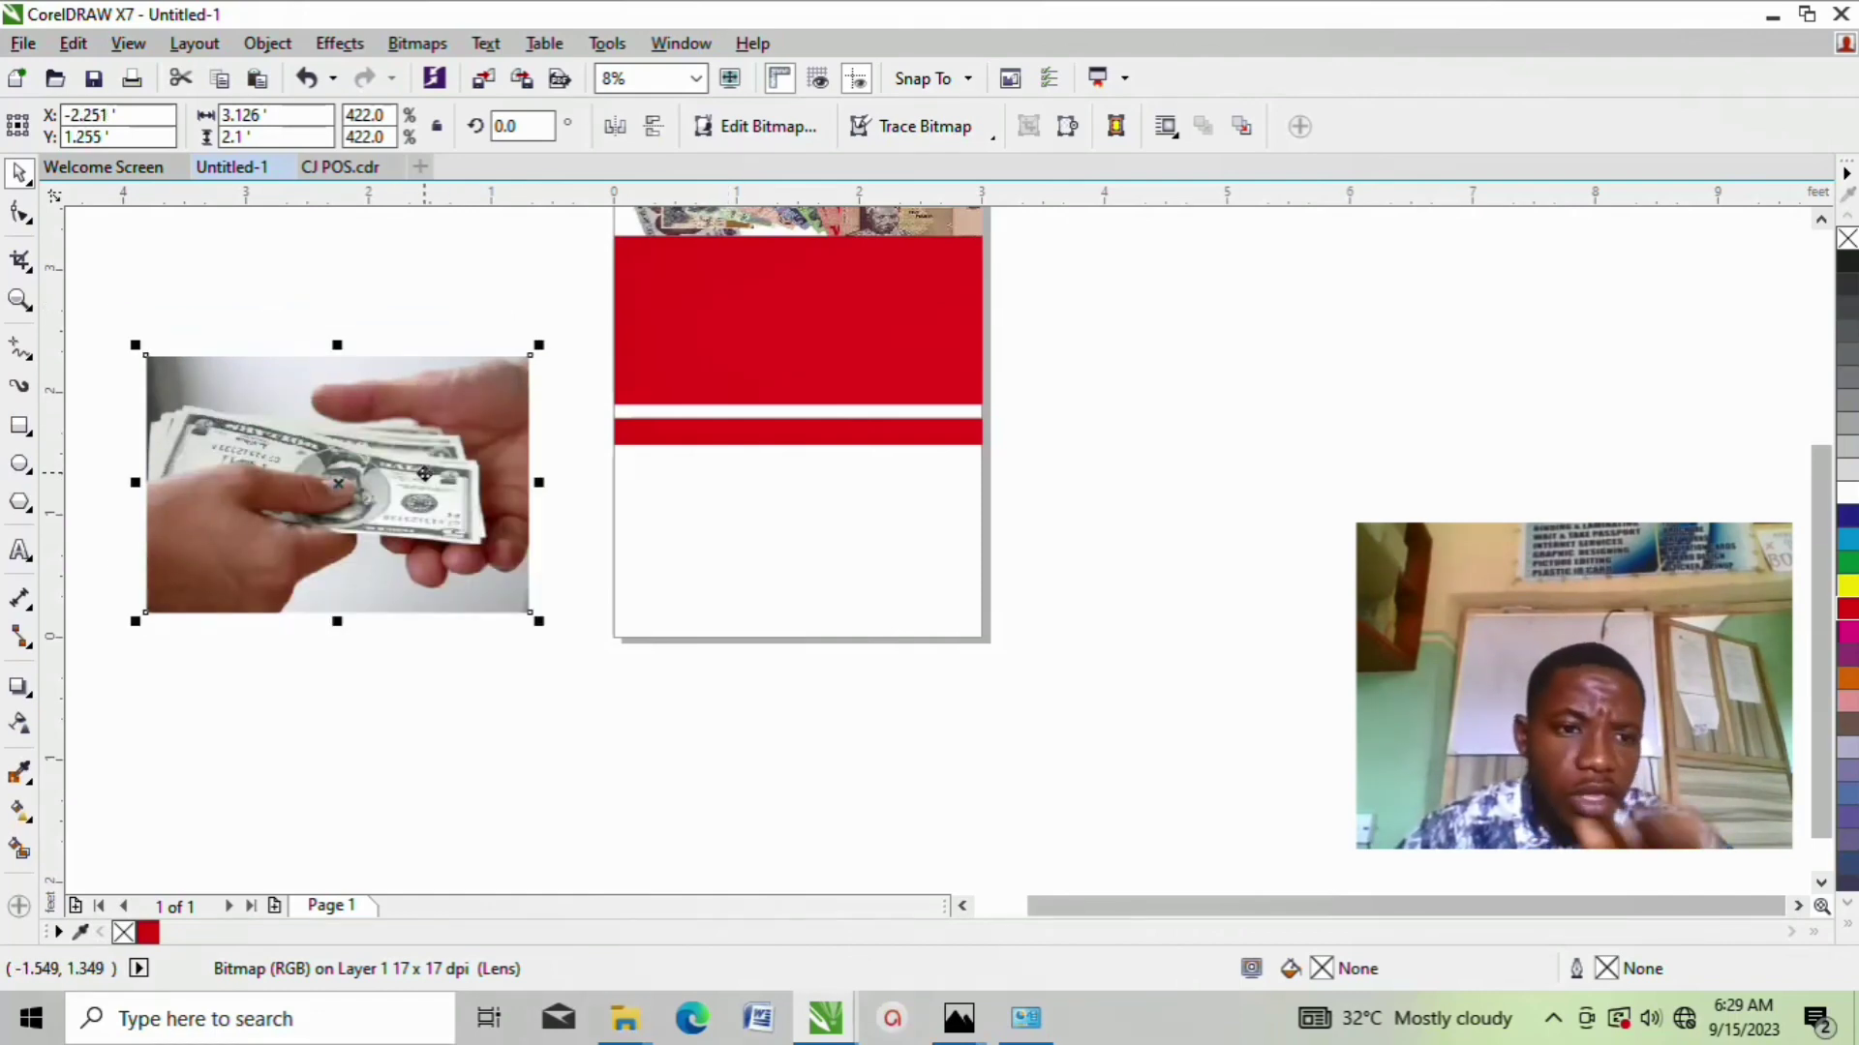
right_click(424, 473)
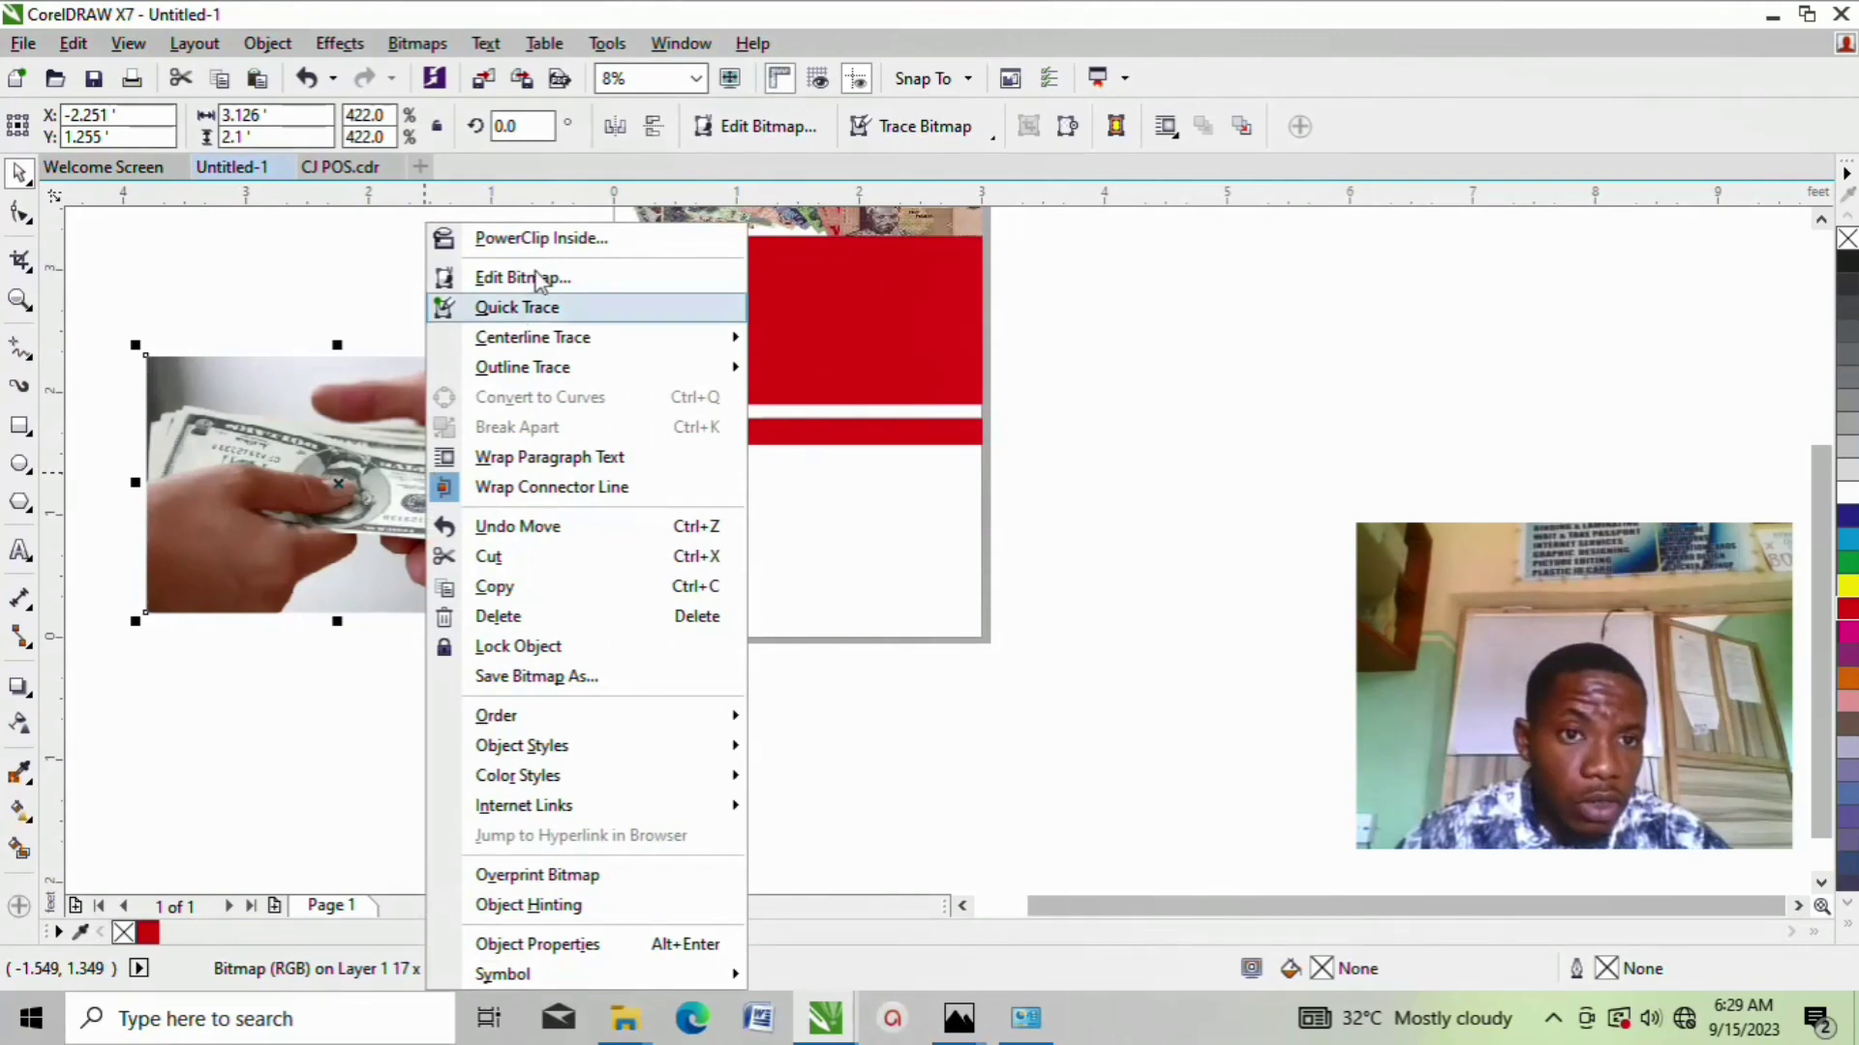
left_click(565, 241)
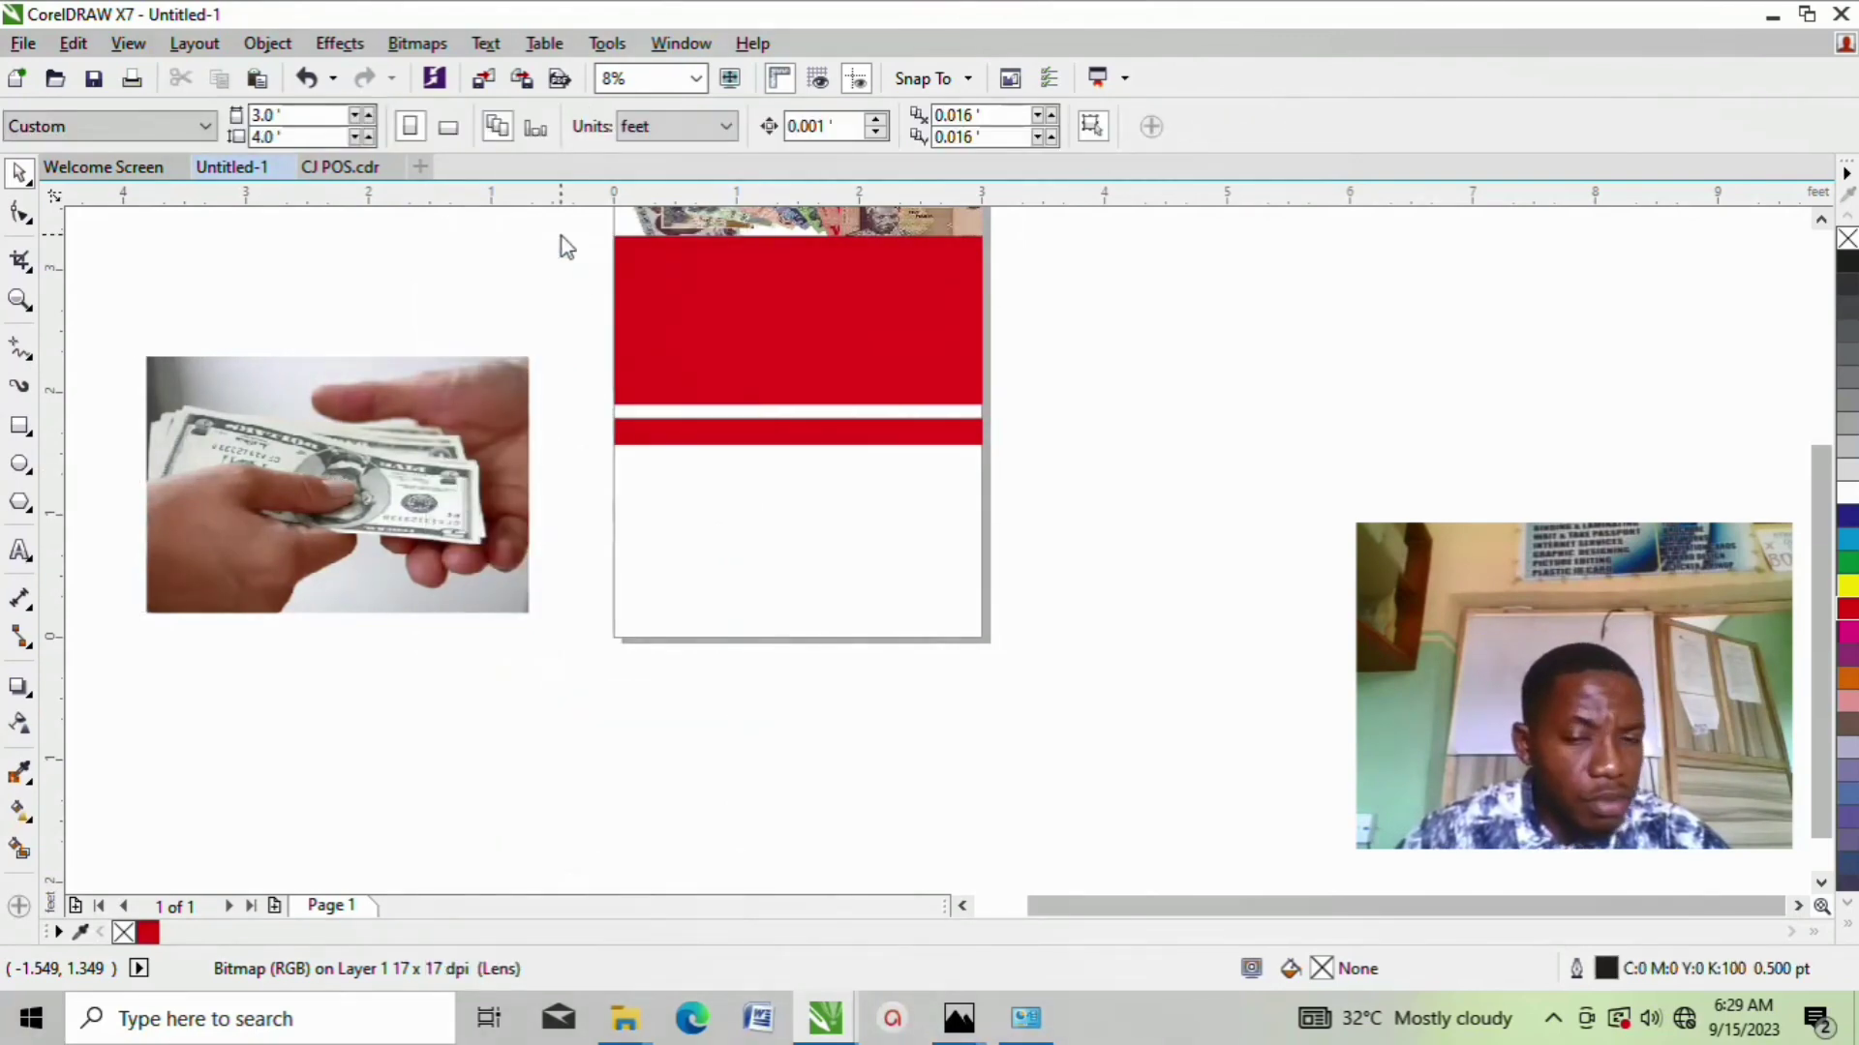
left_click(745, 565)
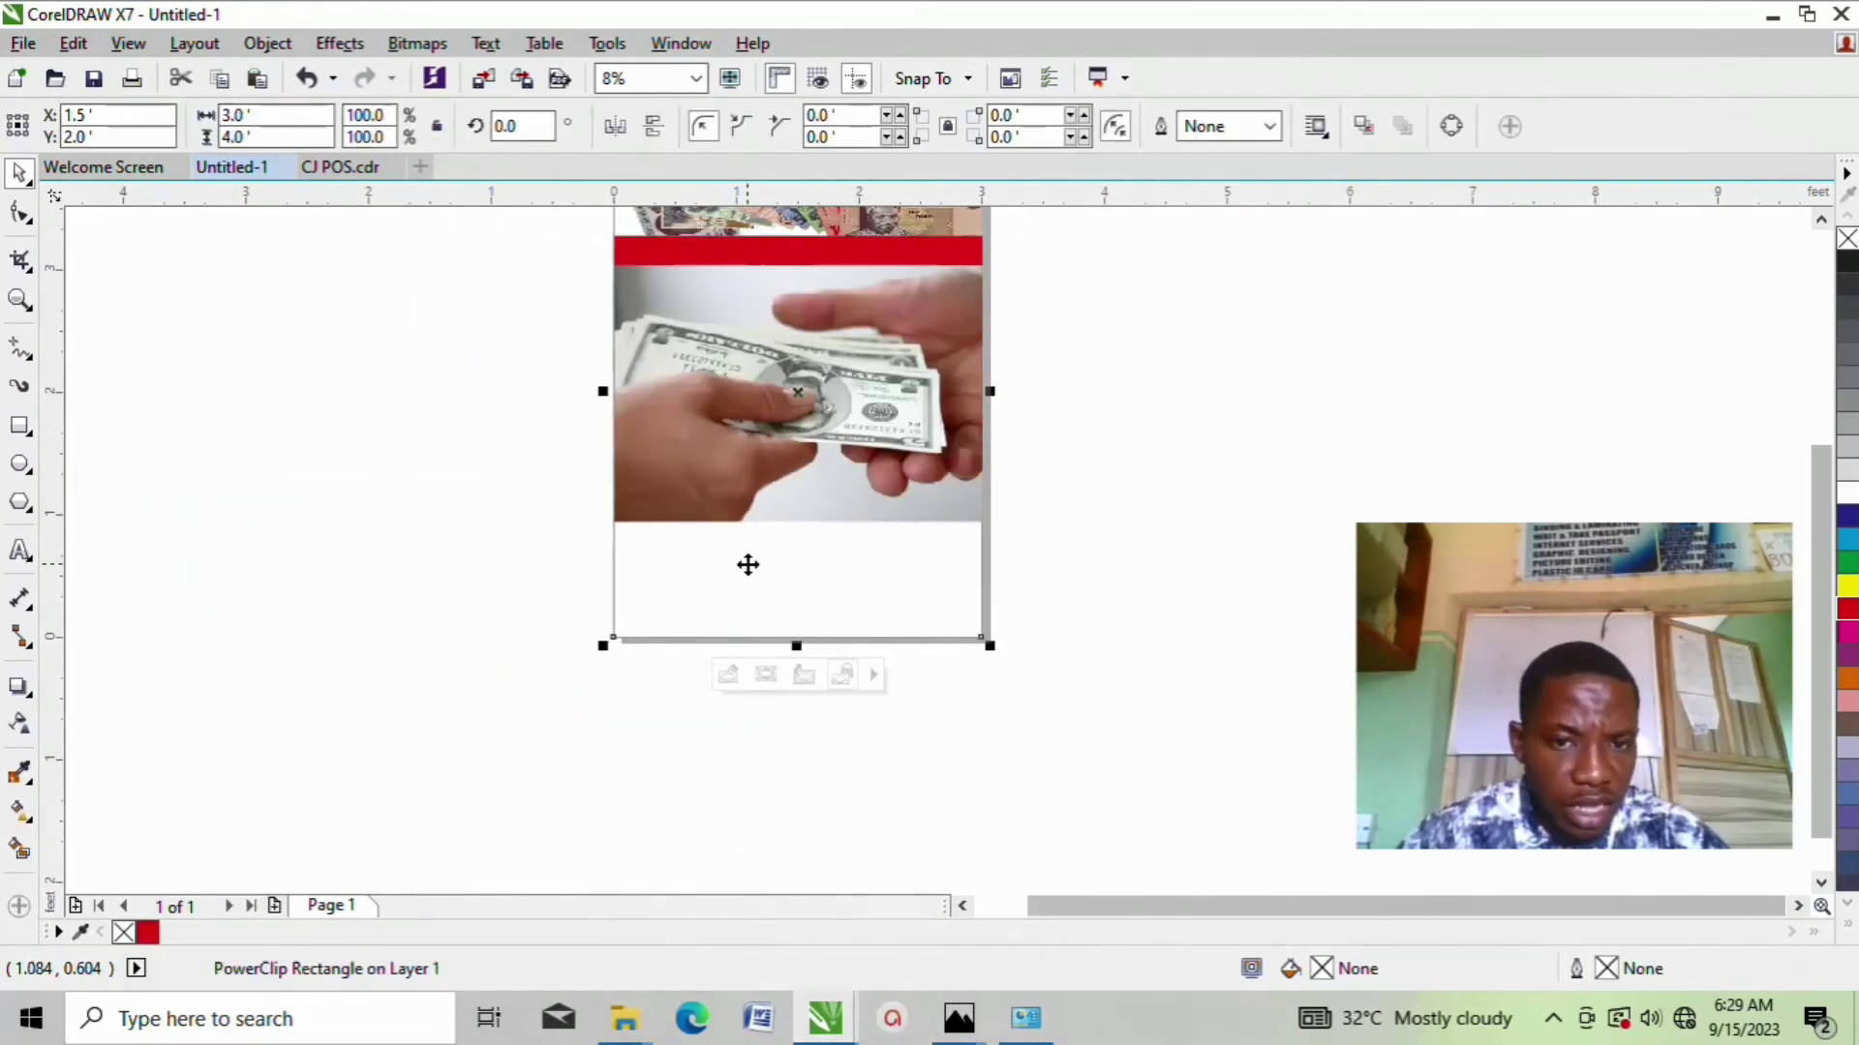
Step: Edit the PowerClip contents, scale the dollar-handover photo to about 2.7 by 1.8 ft and place it directly below the thin red strip
right_click(771, 513)
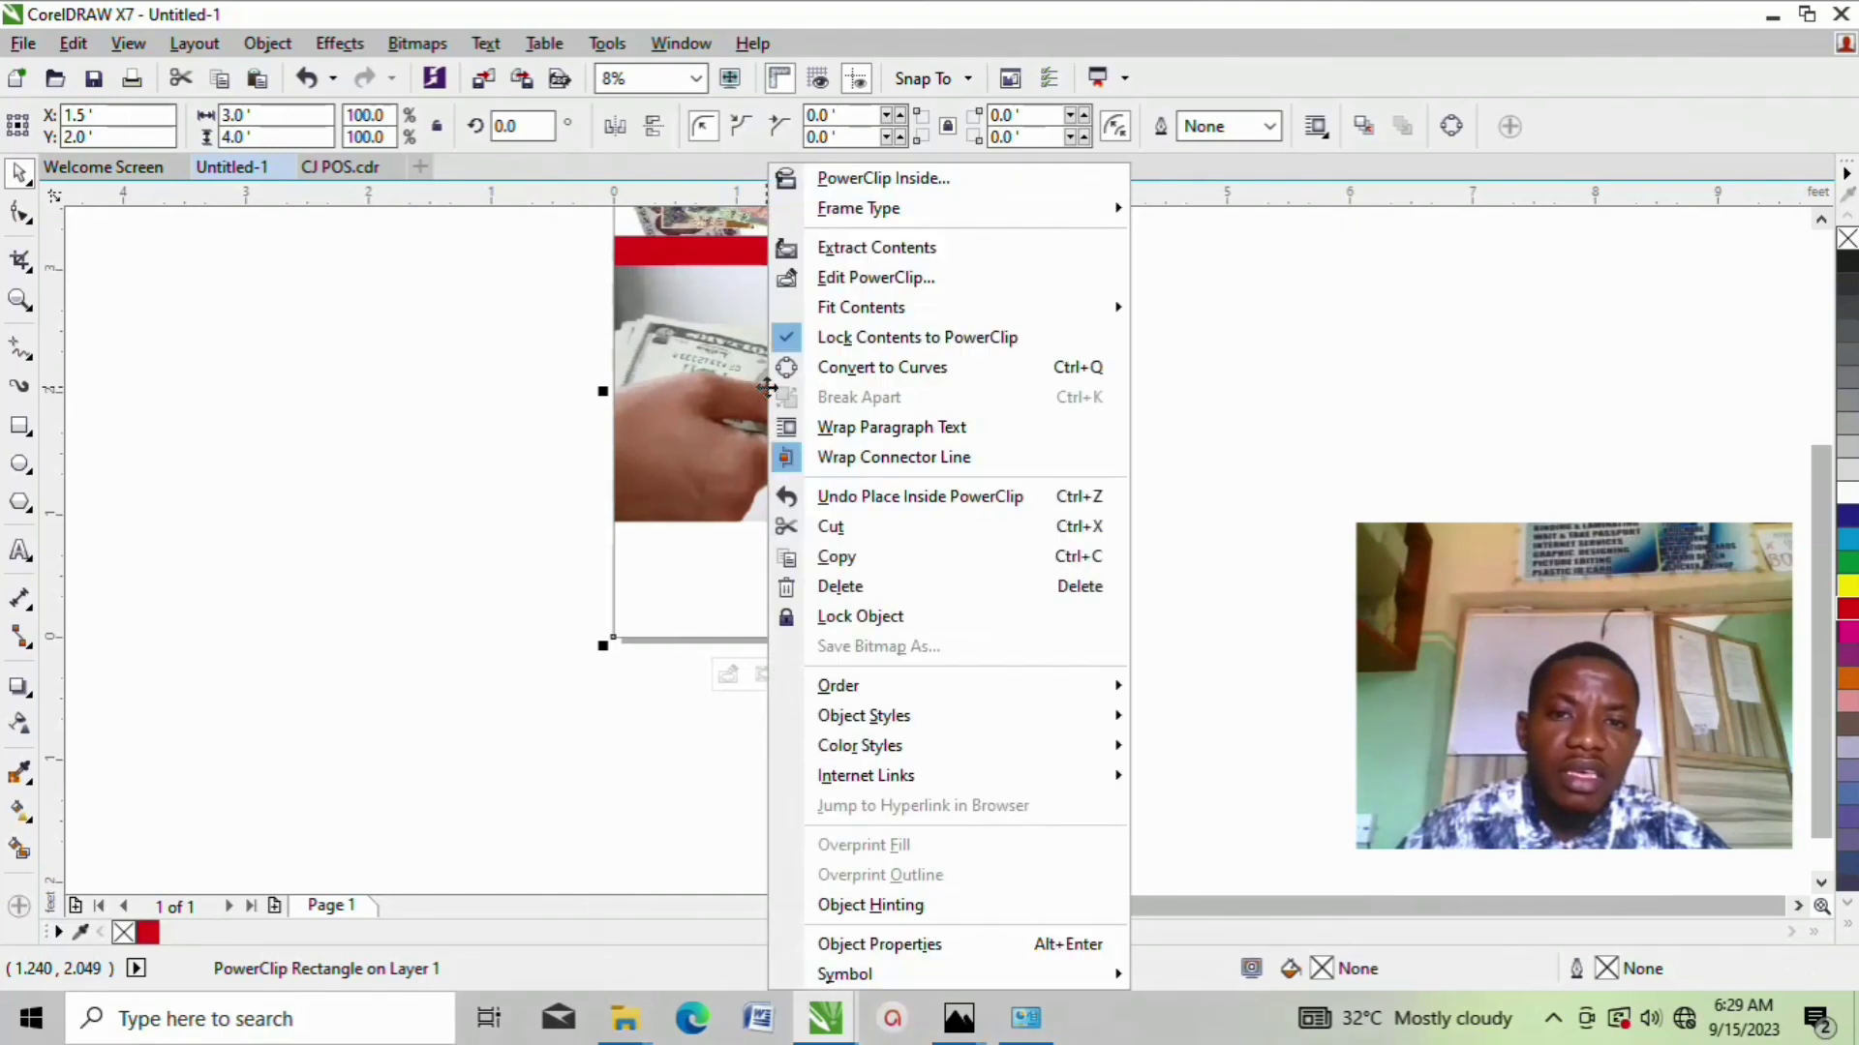
left_click(855, 279)
left_click(822, 358)
scroll(822, 358, "down", 3)
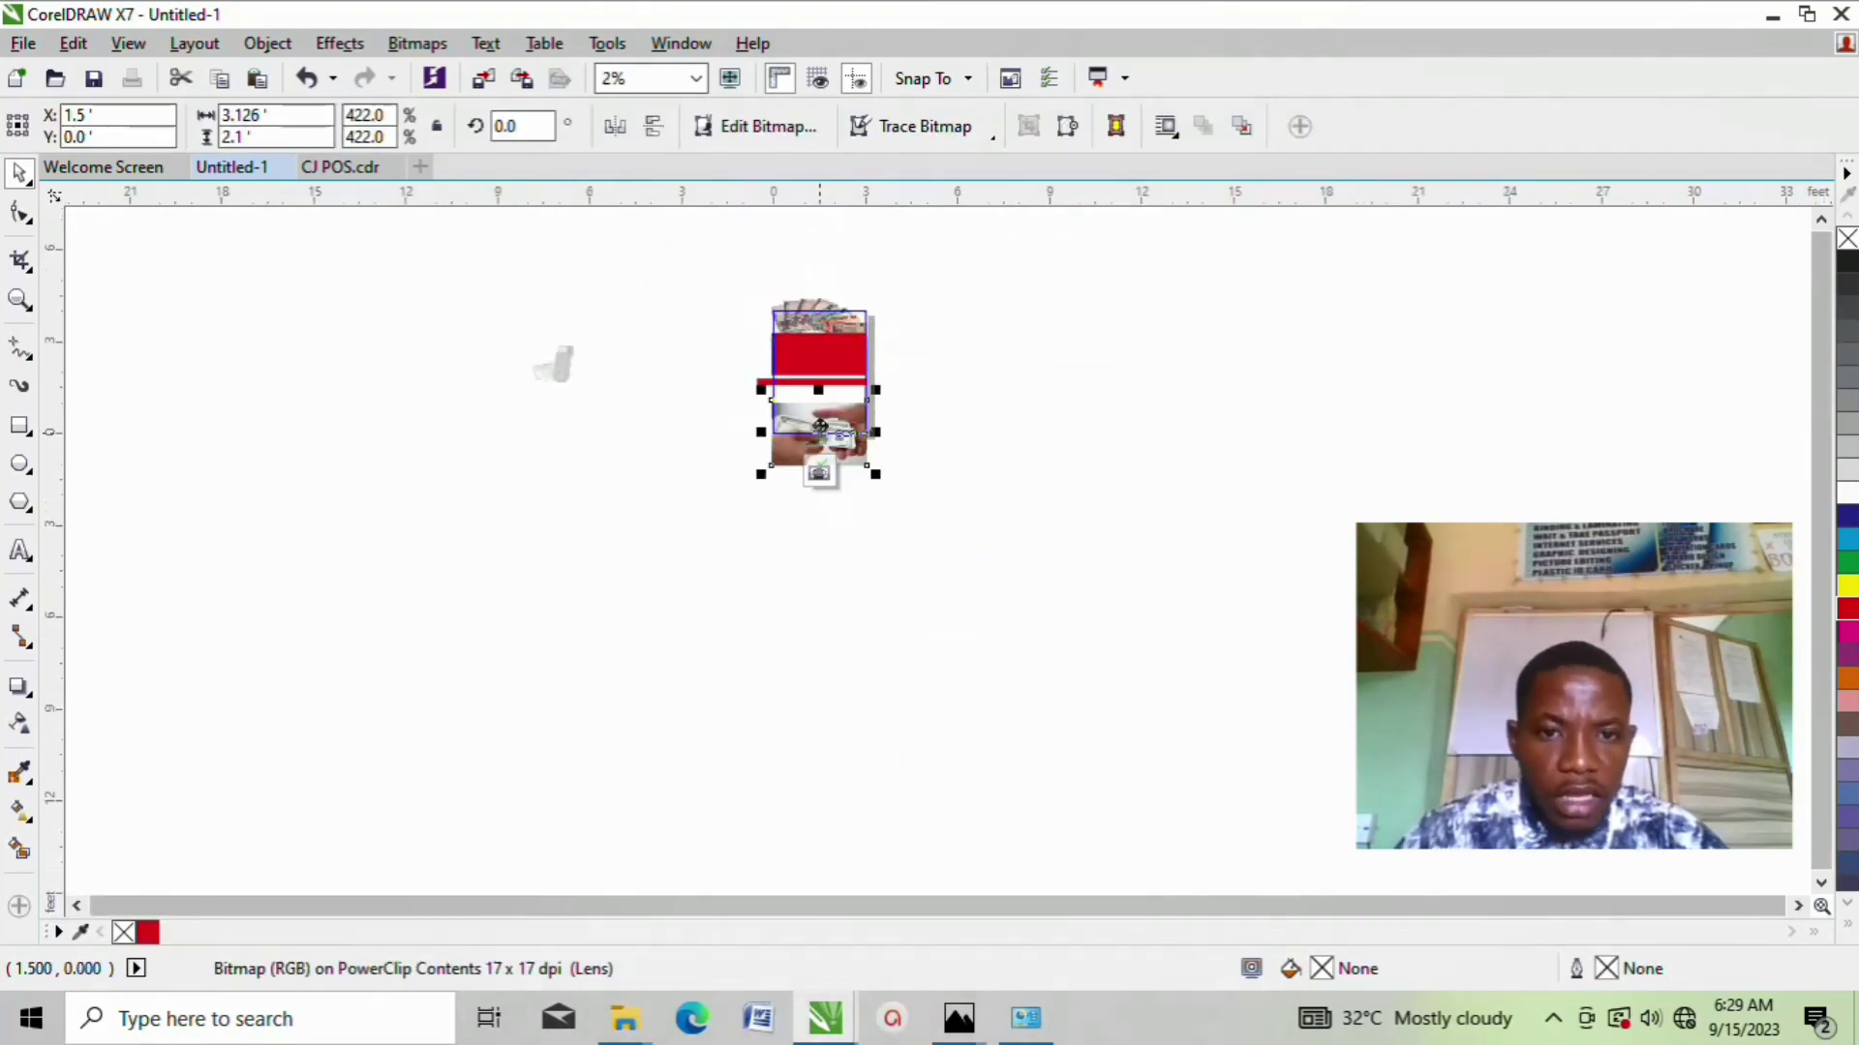
scroll(820, 426, "up", 3)
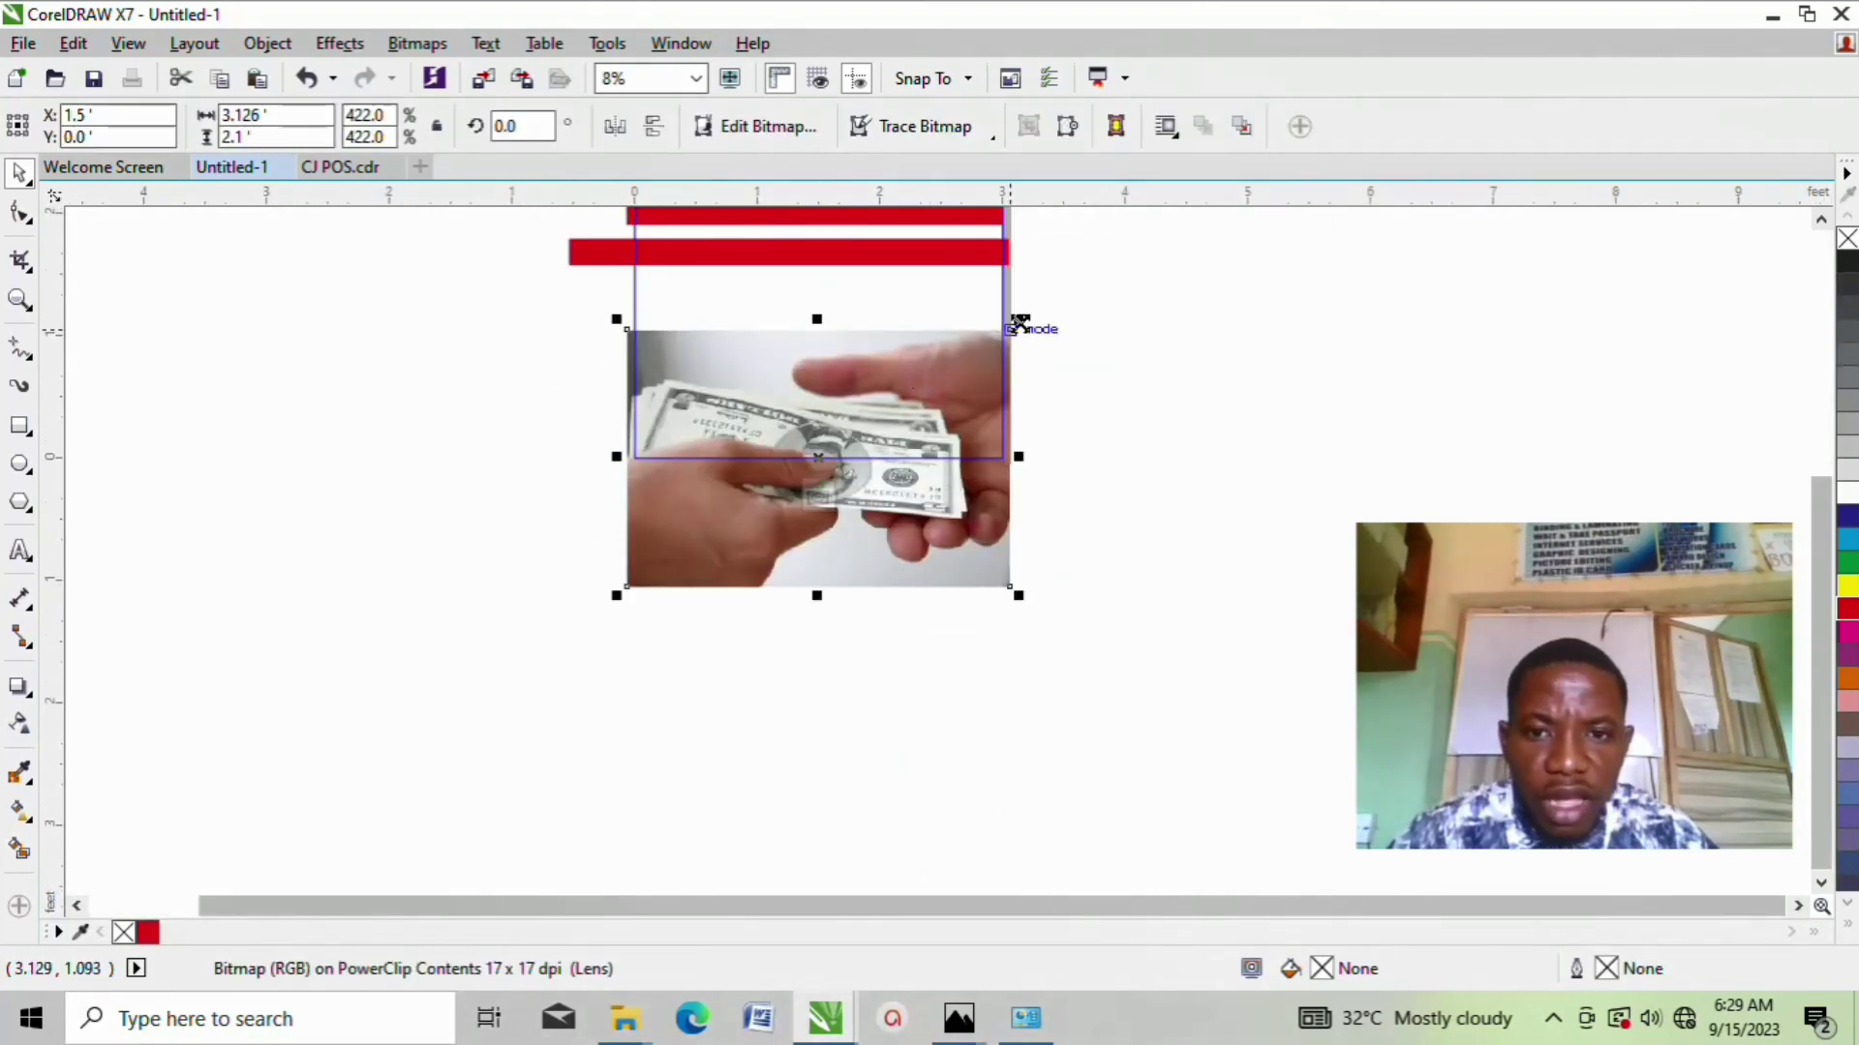
left_click_drag(1018, 318, 993, 336)
left_click_drag(828, 391, 806, 312)
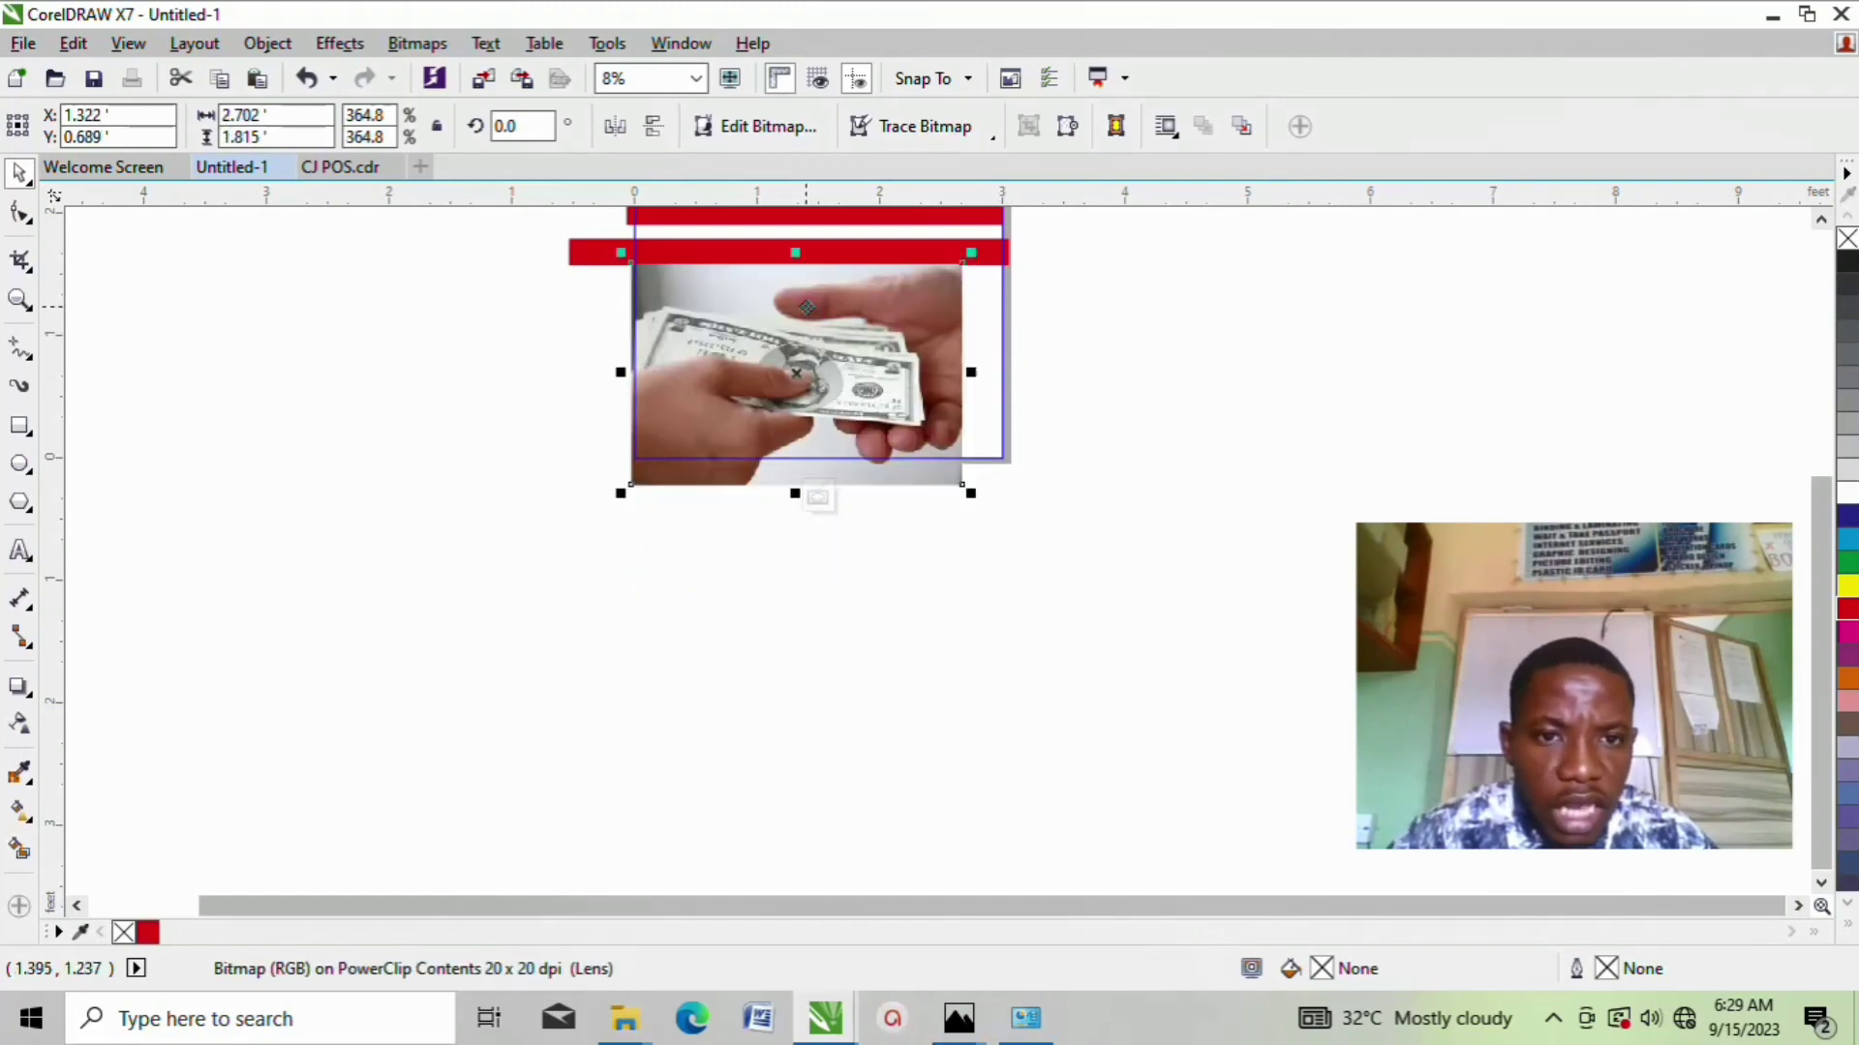
Step: Stretch the dollar-handover photo horizontally past the page's right edge to about 3.25 ft wide and deselect it
scroll(963, 358, "up", 1)
scroll(718, 406, "down", 1)
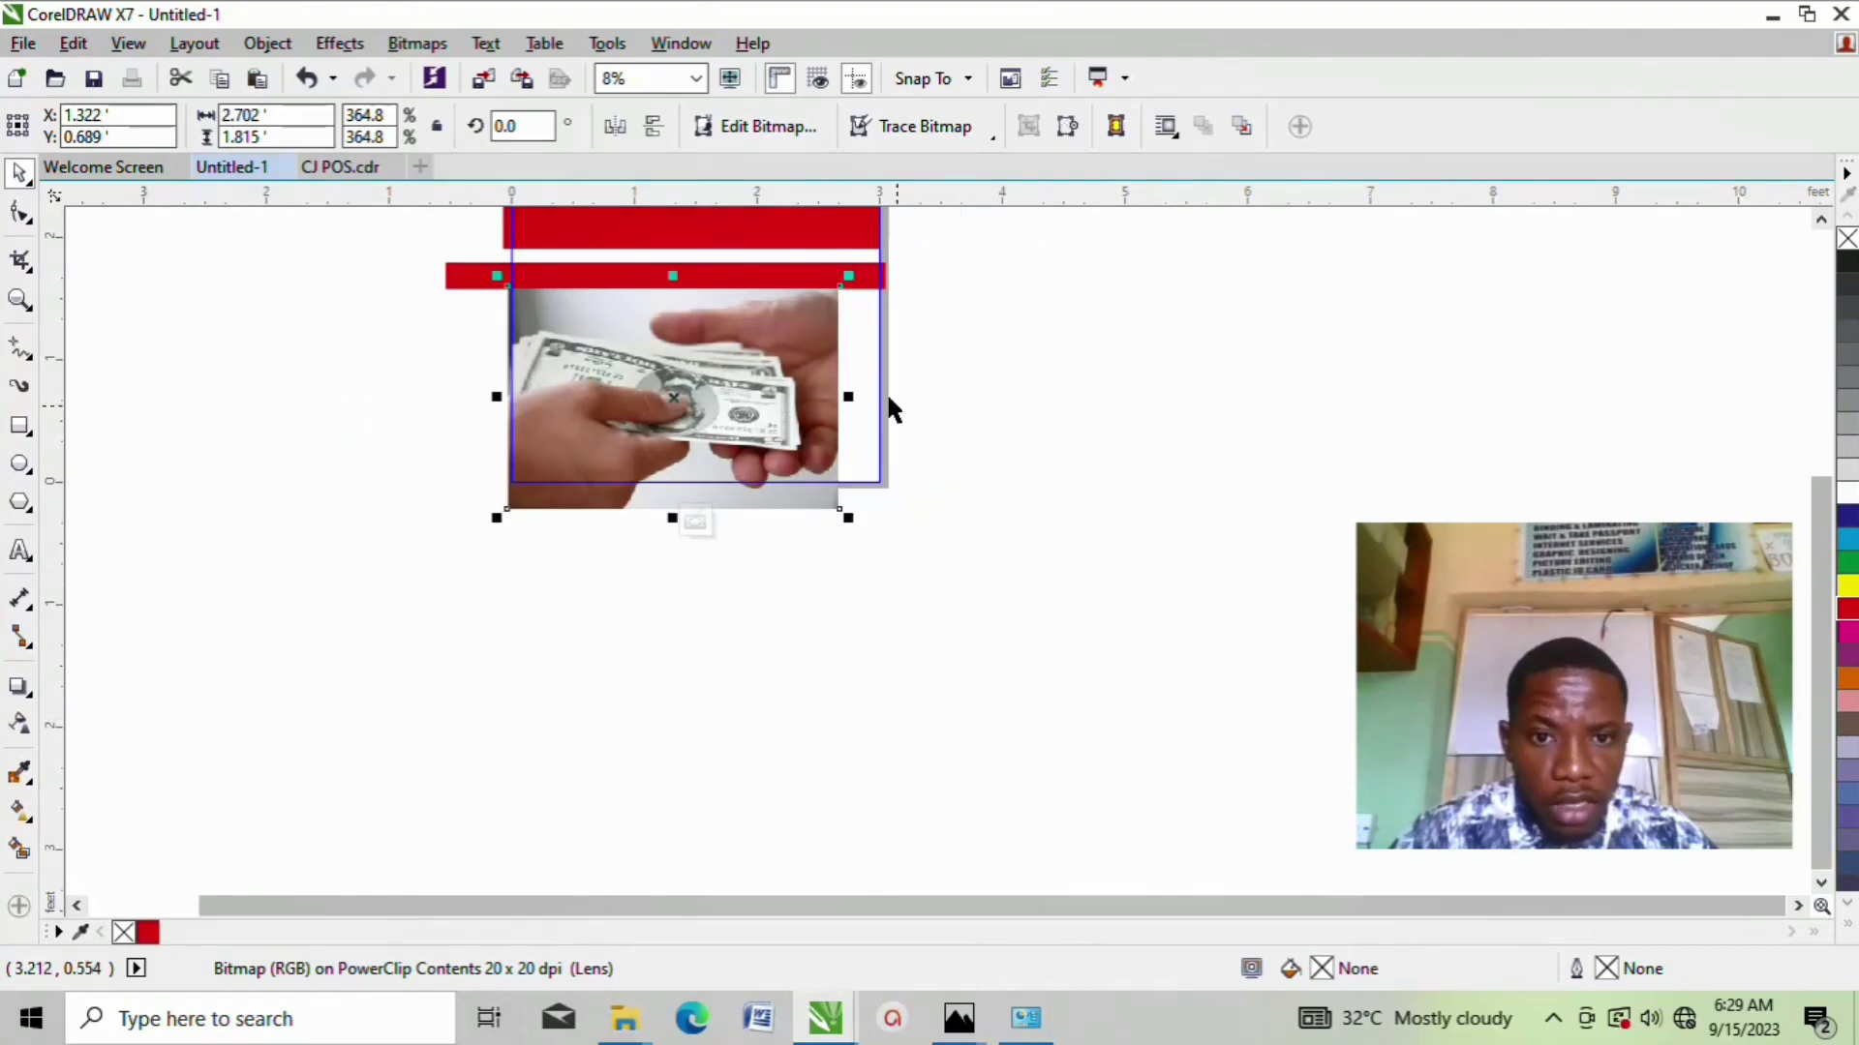
left_click_drag(849, 397, 914, 397)
left_click(548, 723)
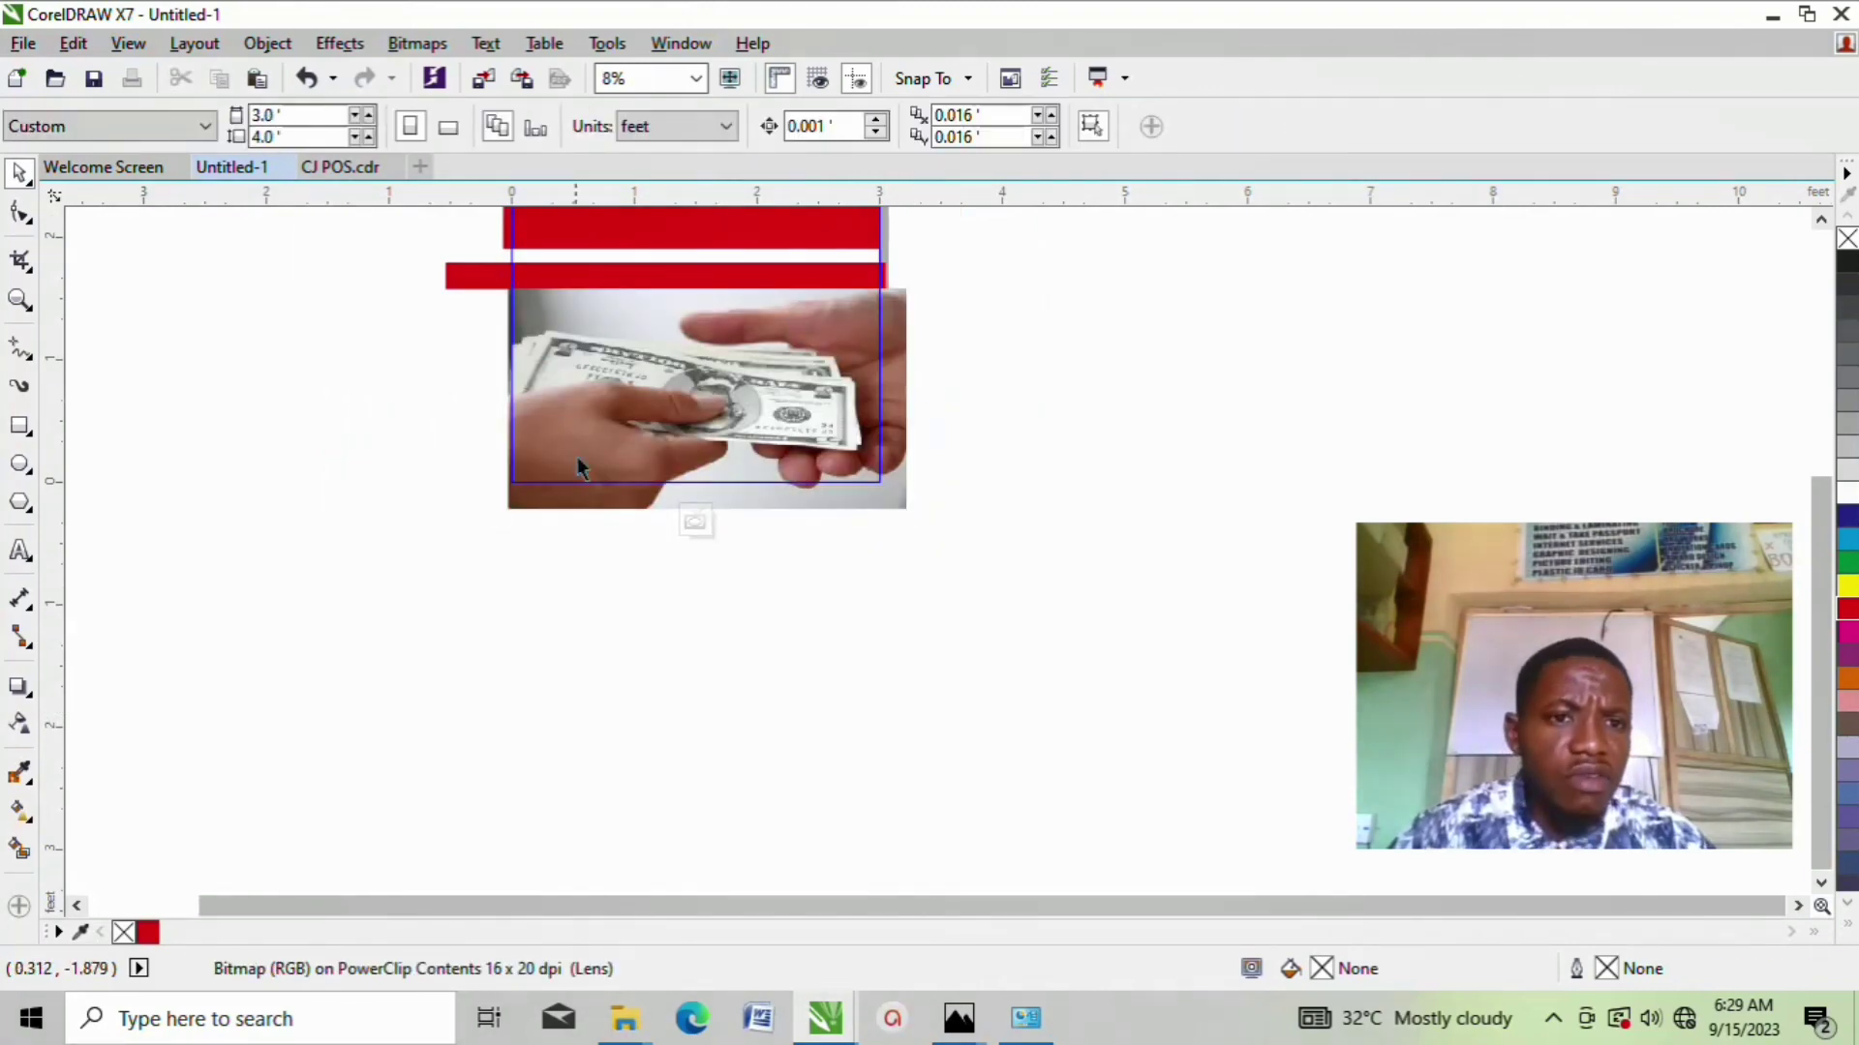
Step: Bring the thin red strip in front of the dollar-handover photo
scroll(529, 278, "up", 1)
left_click(529, 280)
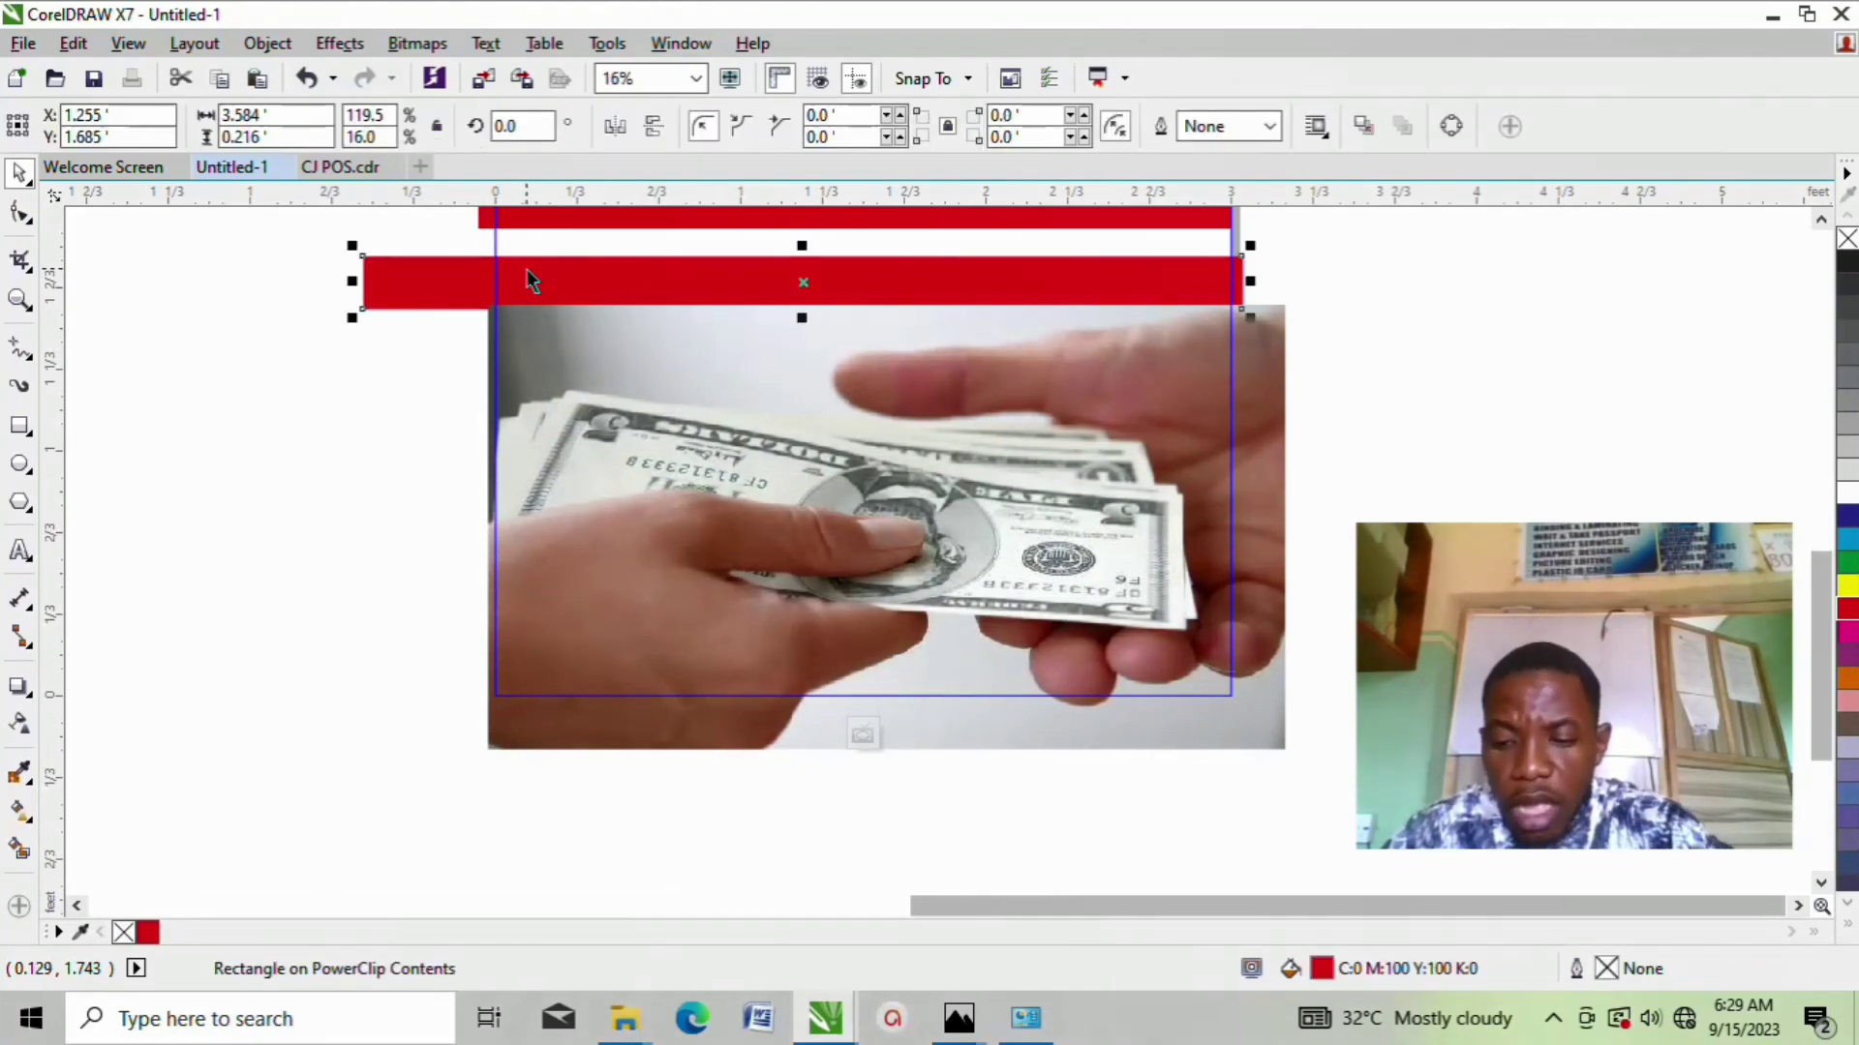
key("shift+Page_Up")
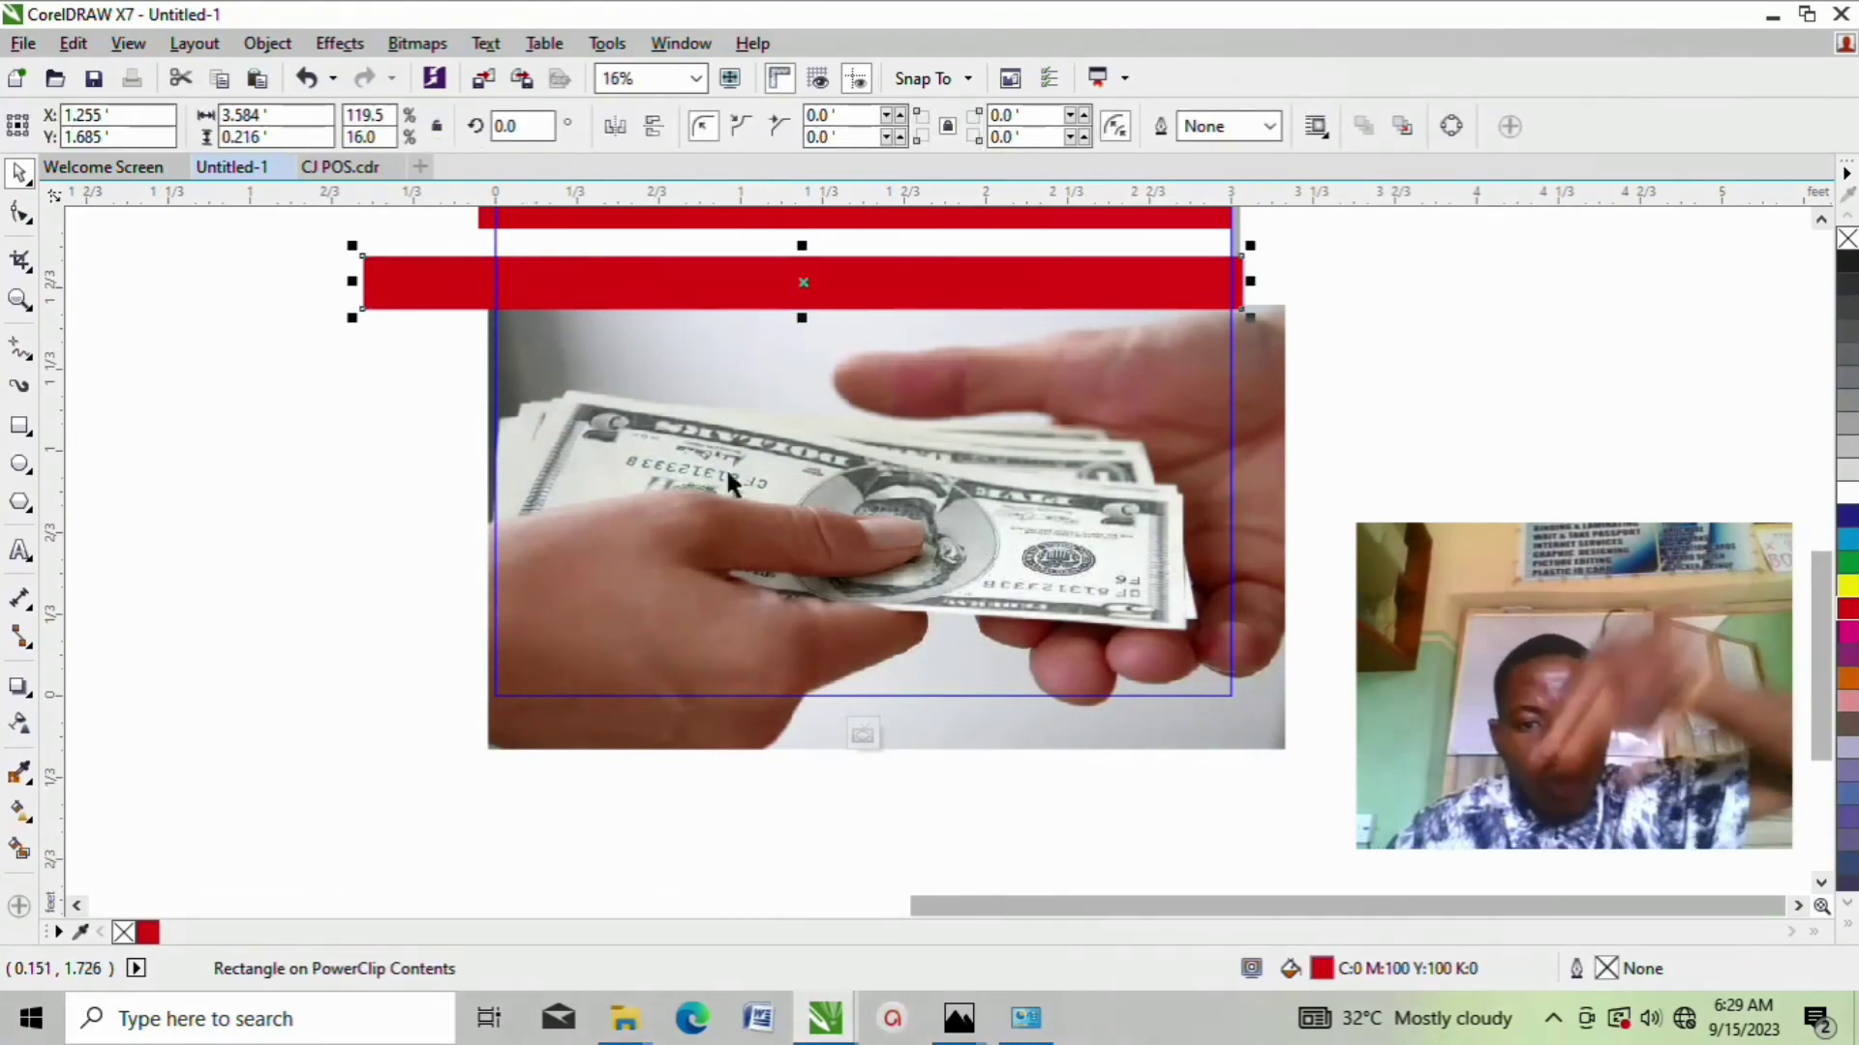
Step: Apply a uniform transparency of 85 to the dollar-handover photo
left_click(824, 420)
scroll(822, 413, "down", 2)
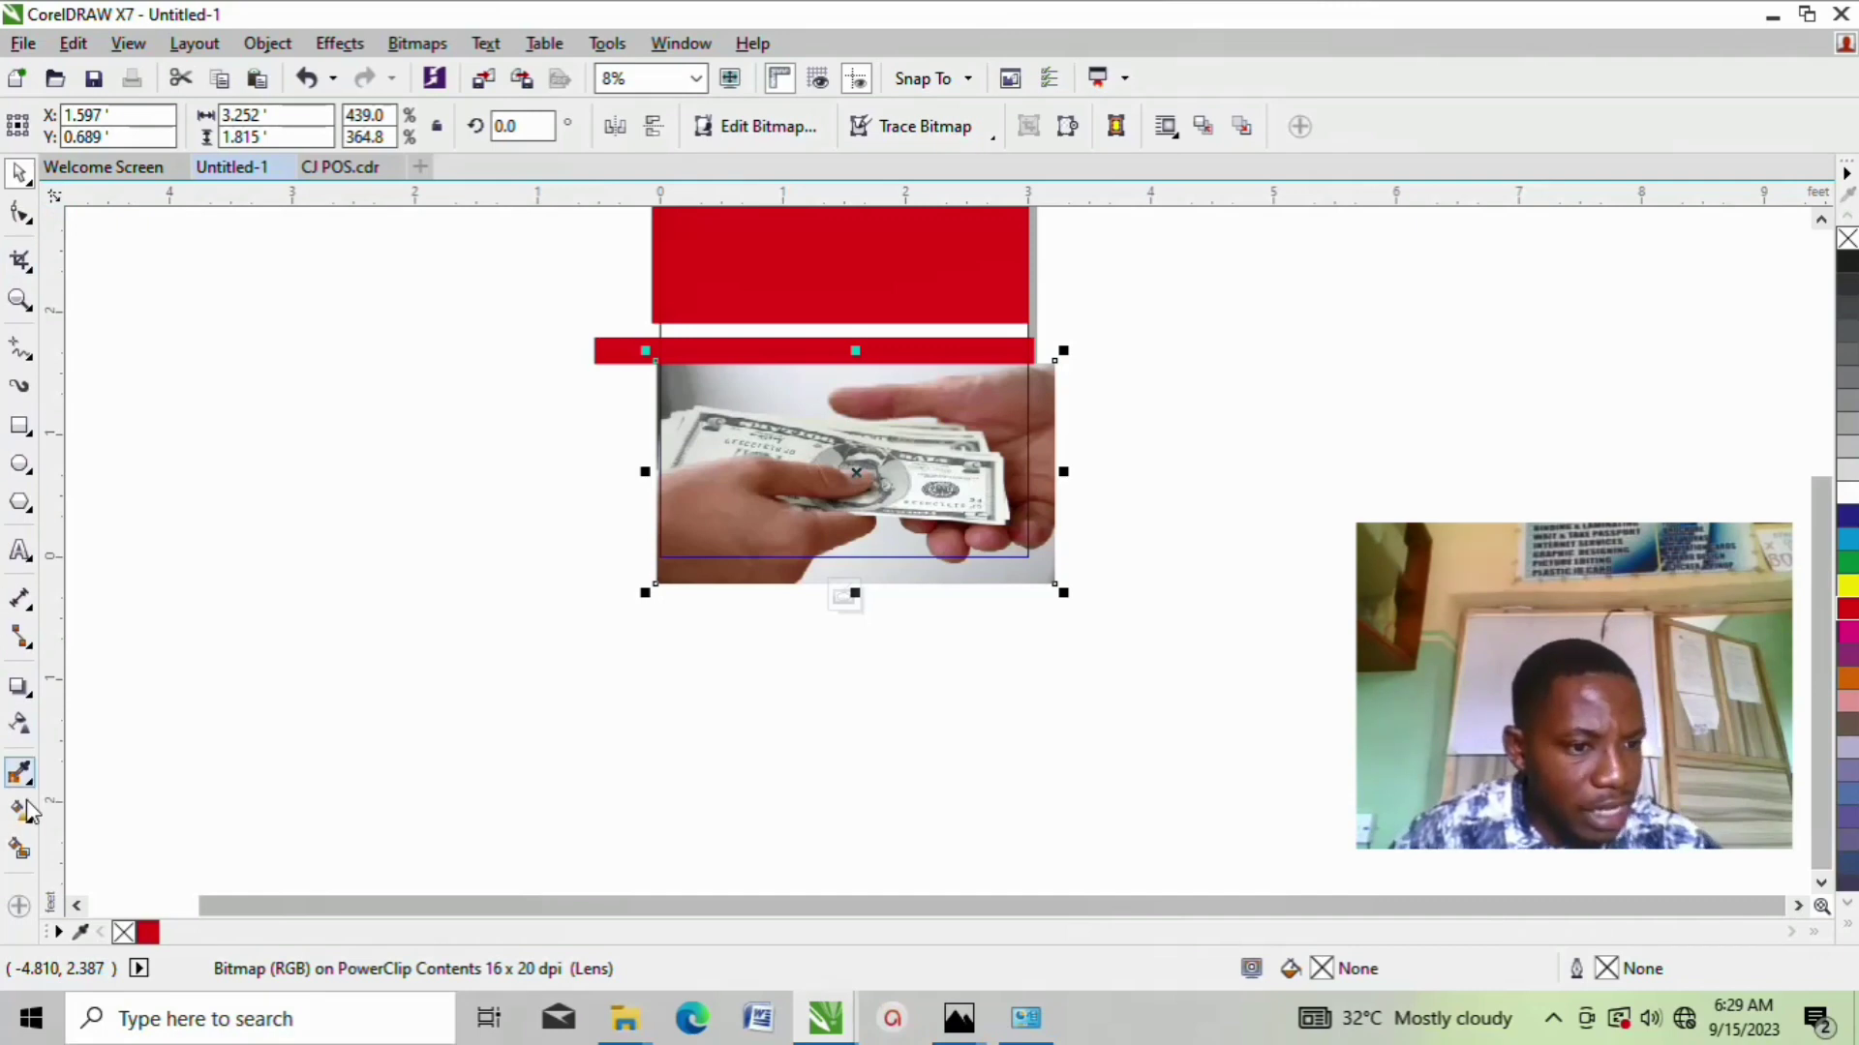
left_click(22, 726)
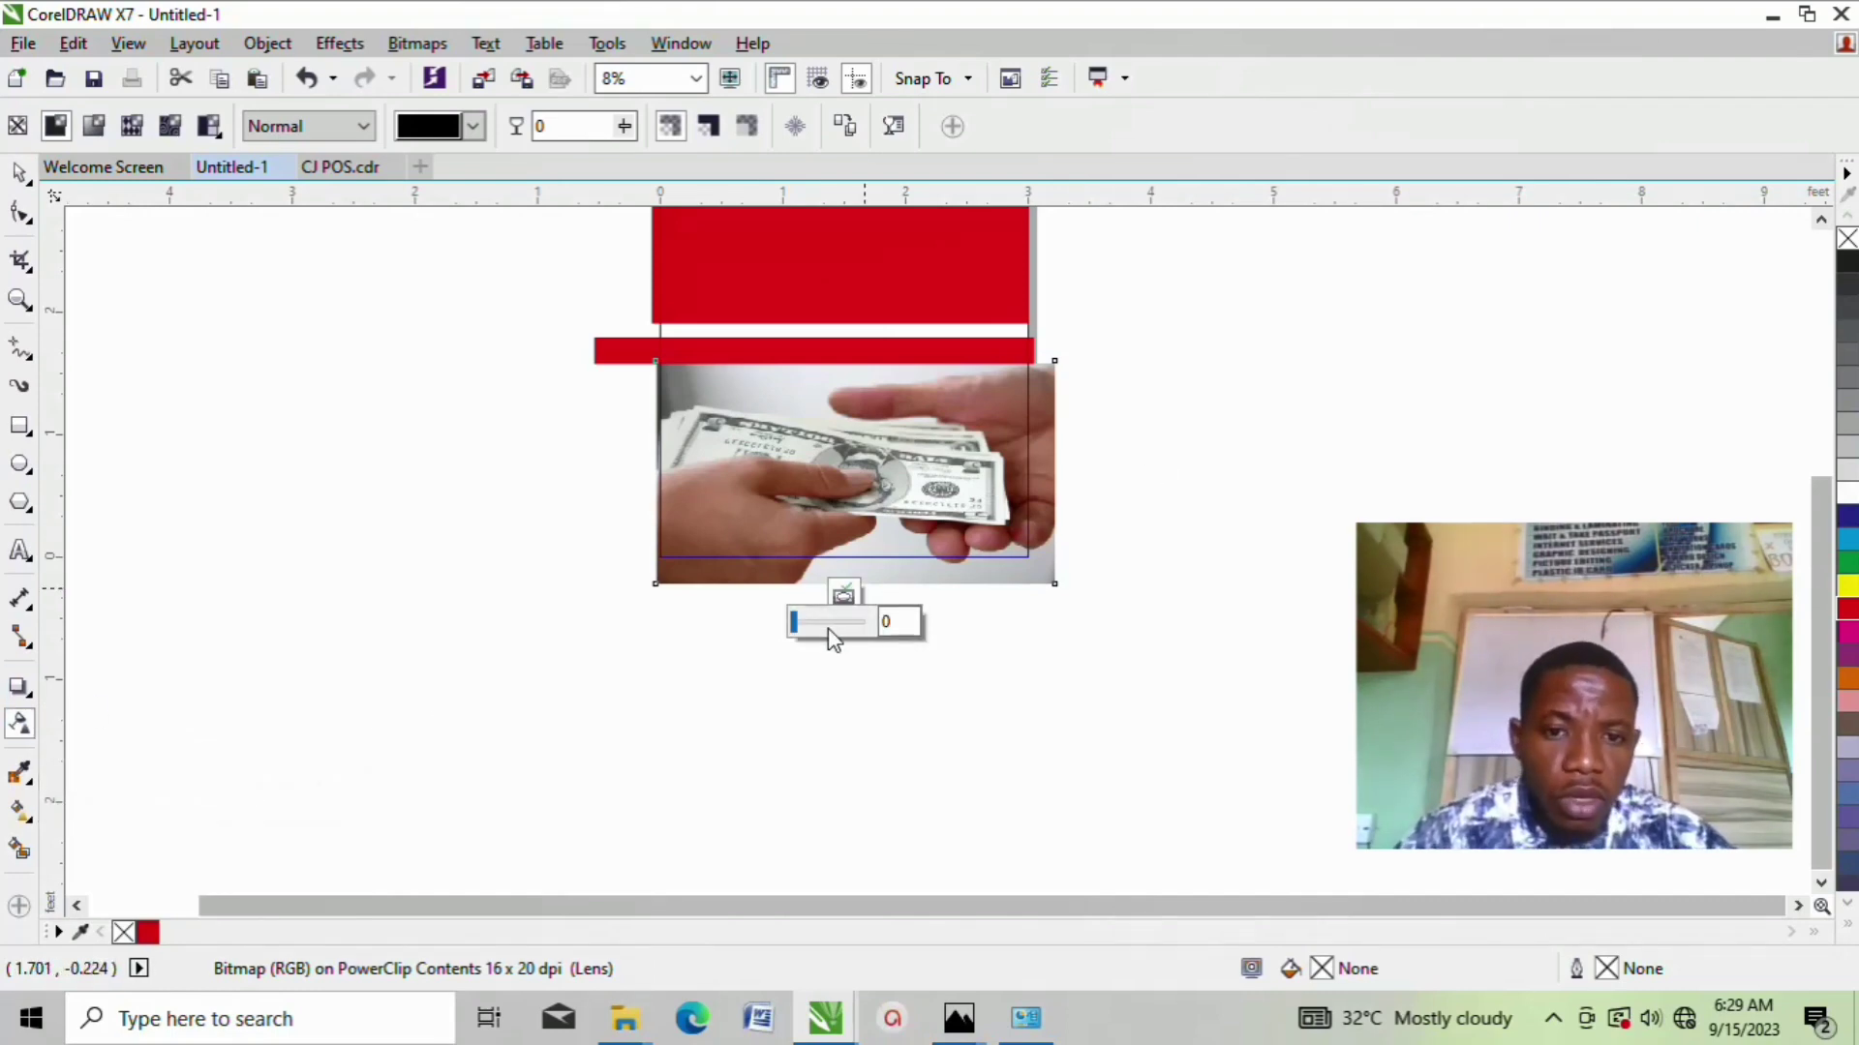
left_click_drag(829, 631, 861, 629)
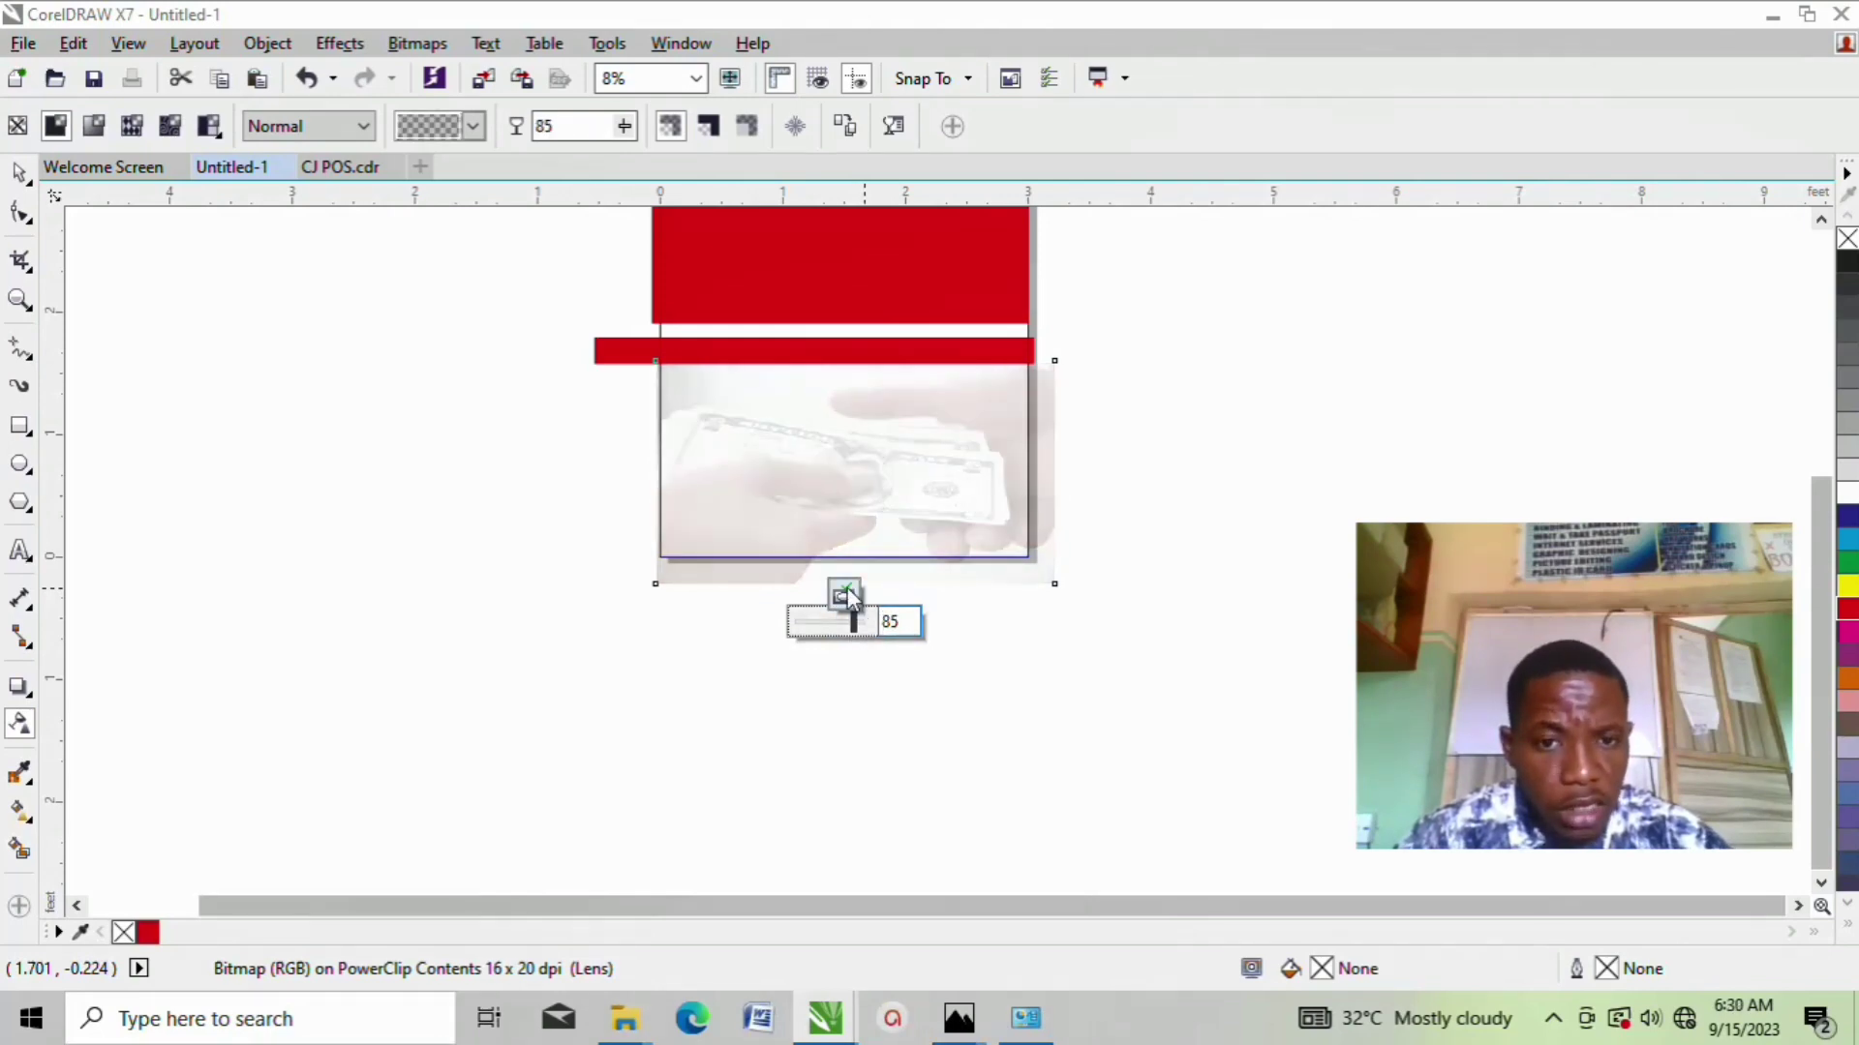
Step: Finish editing the PowerClip contents of the page-sized rectangle
left_click(844, 591)
scroll(842, 535, "down", 1)
scroll(839, 528, "up", 2)
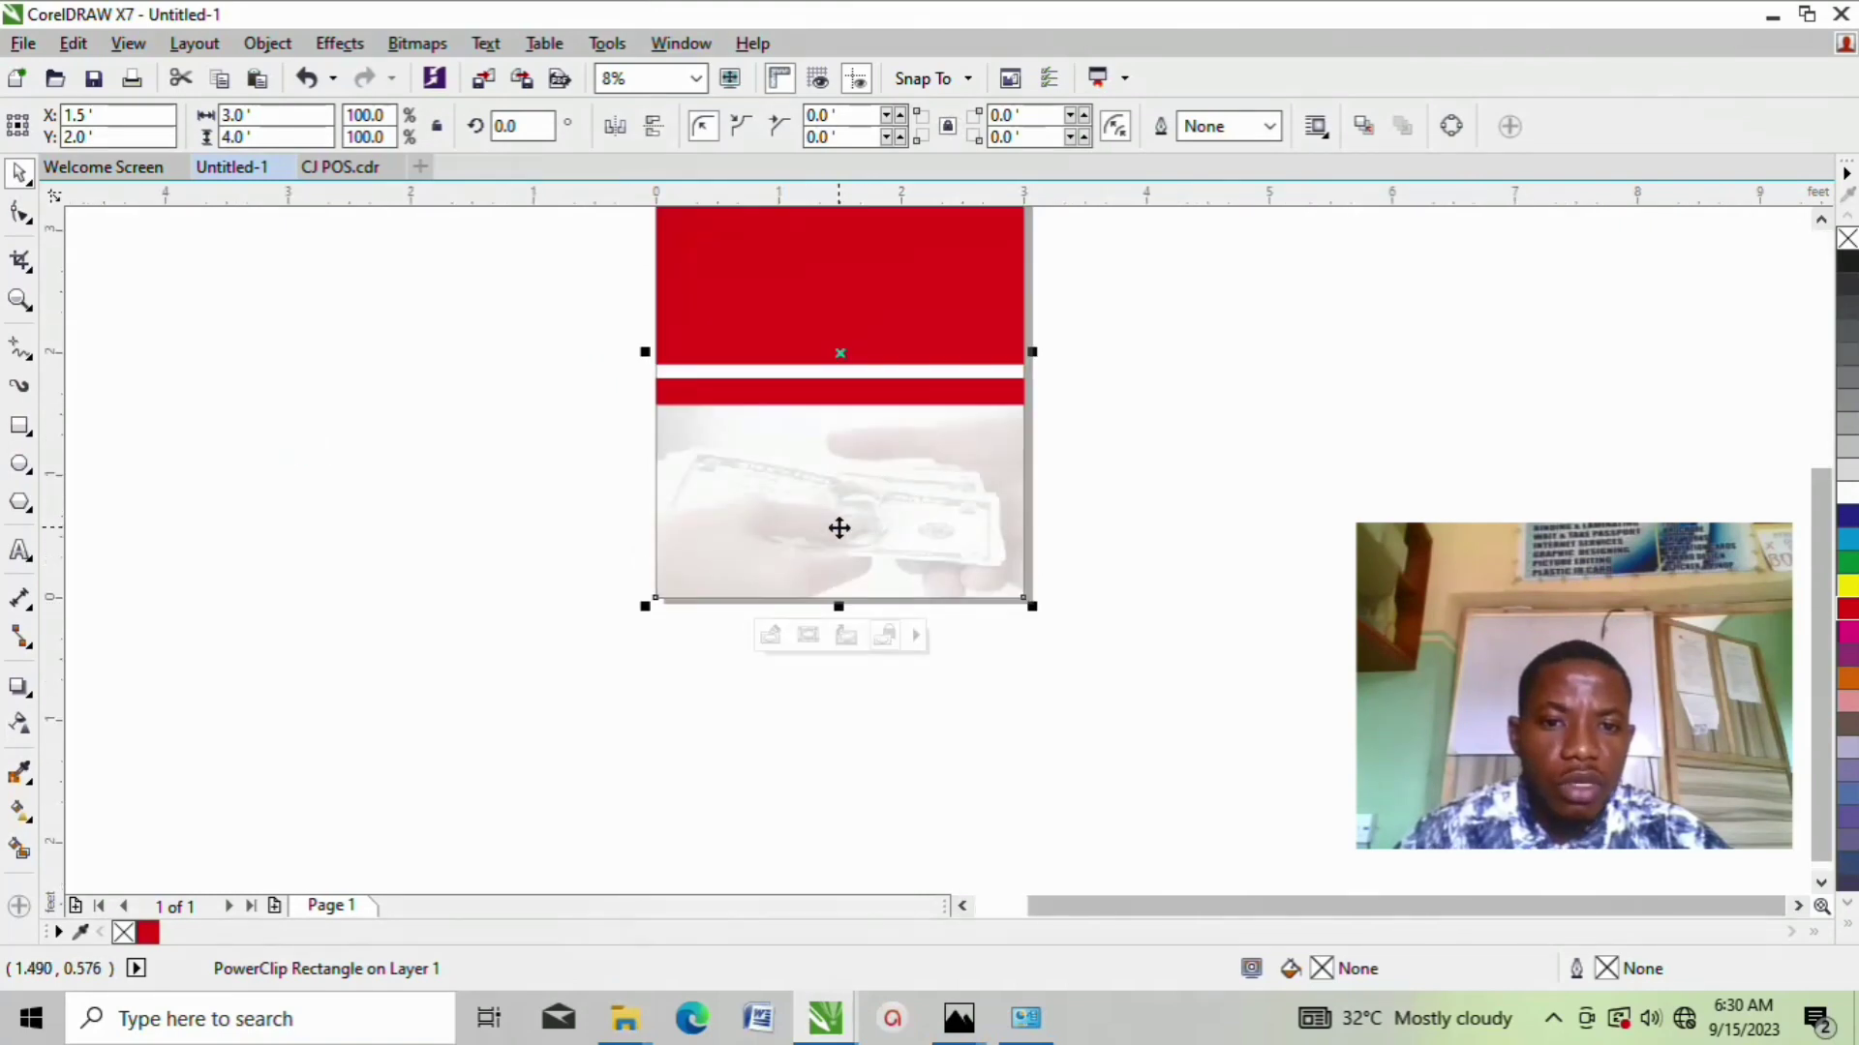
Step: Move the POS terminal and bank cards image onto the left half of the faded dollar-handover photo, below the thin red strip
scroll(838, 528, "down", 1)
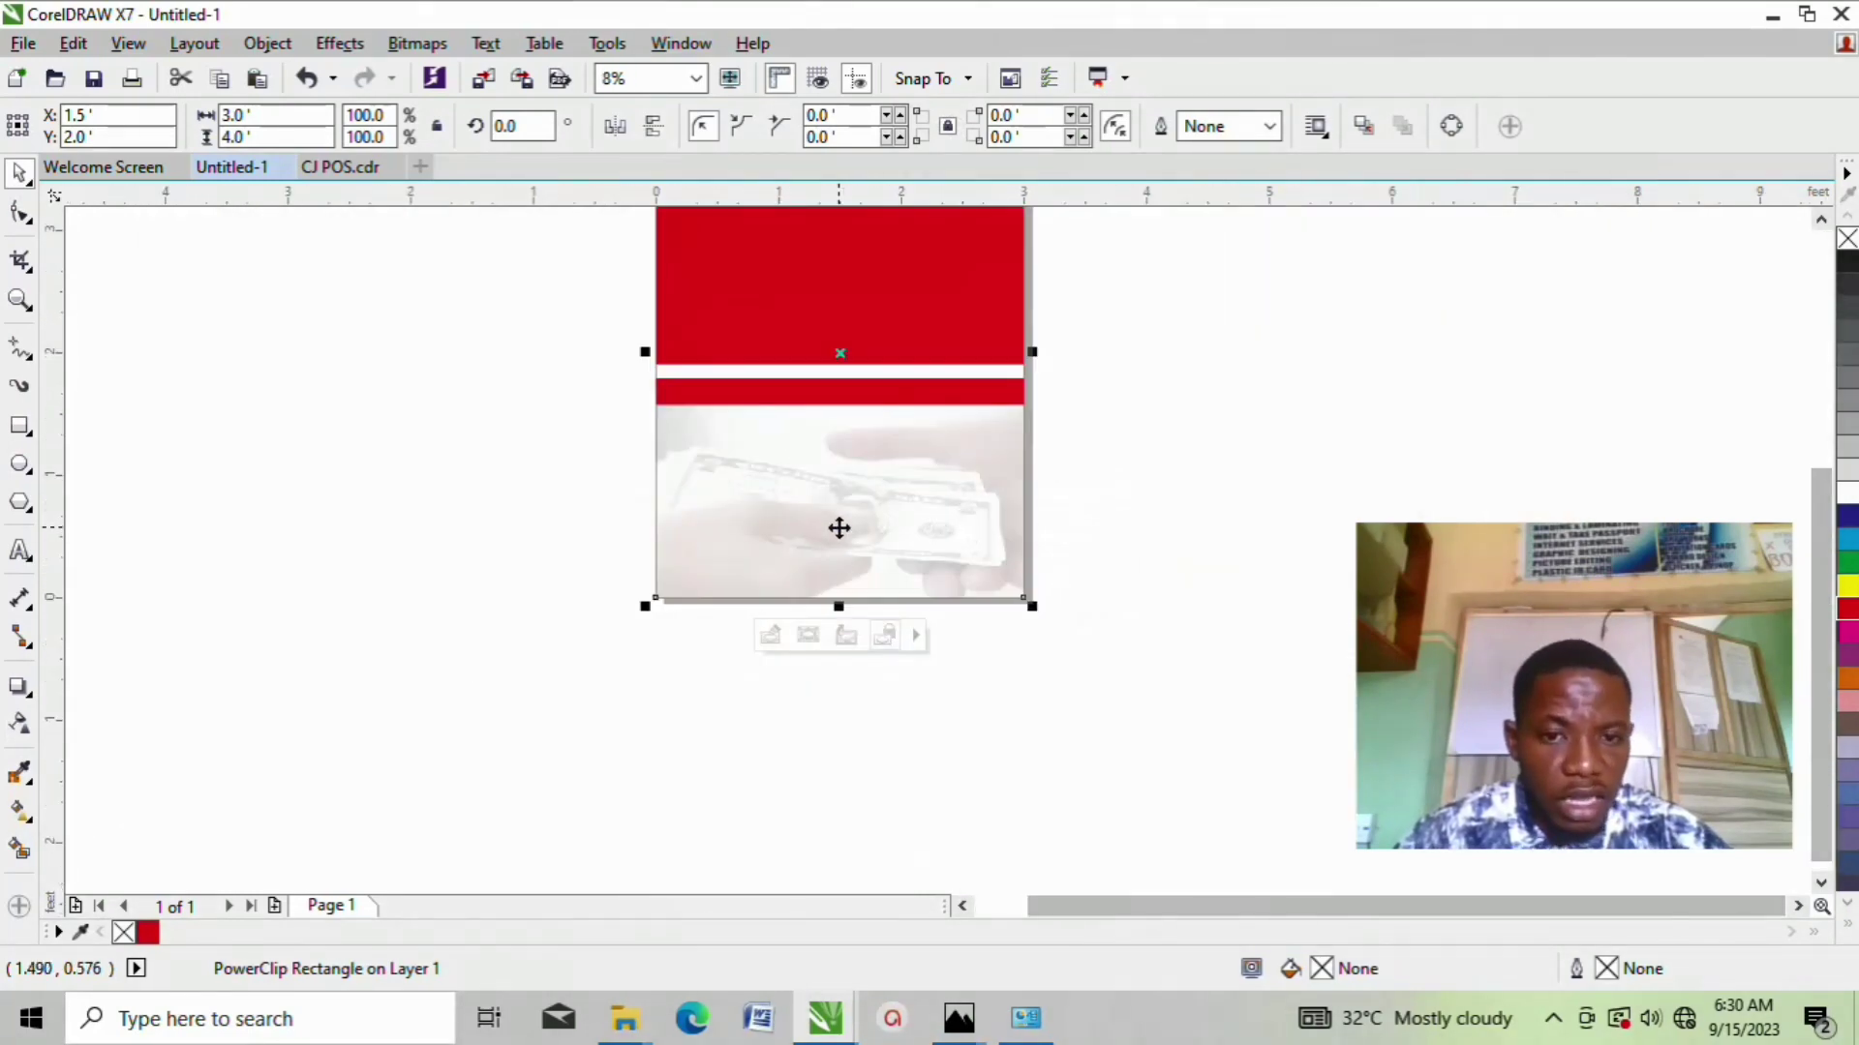
scroll(839, 528, "down", 1)
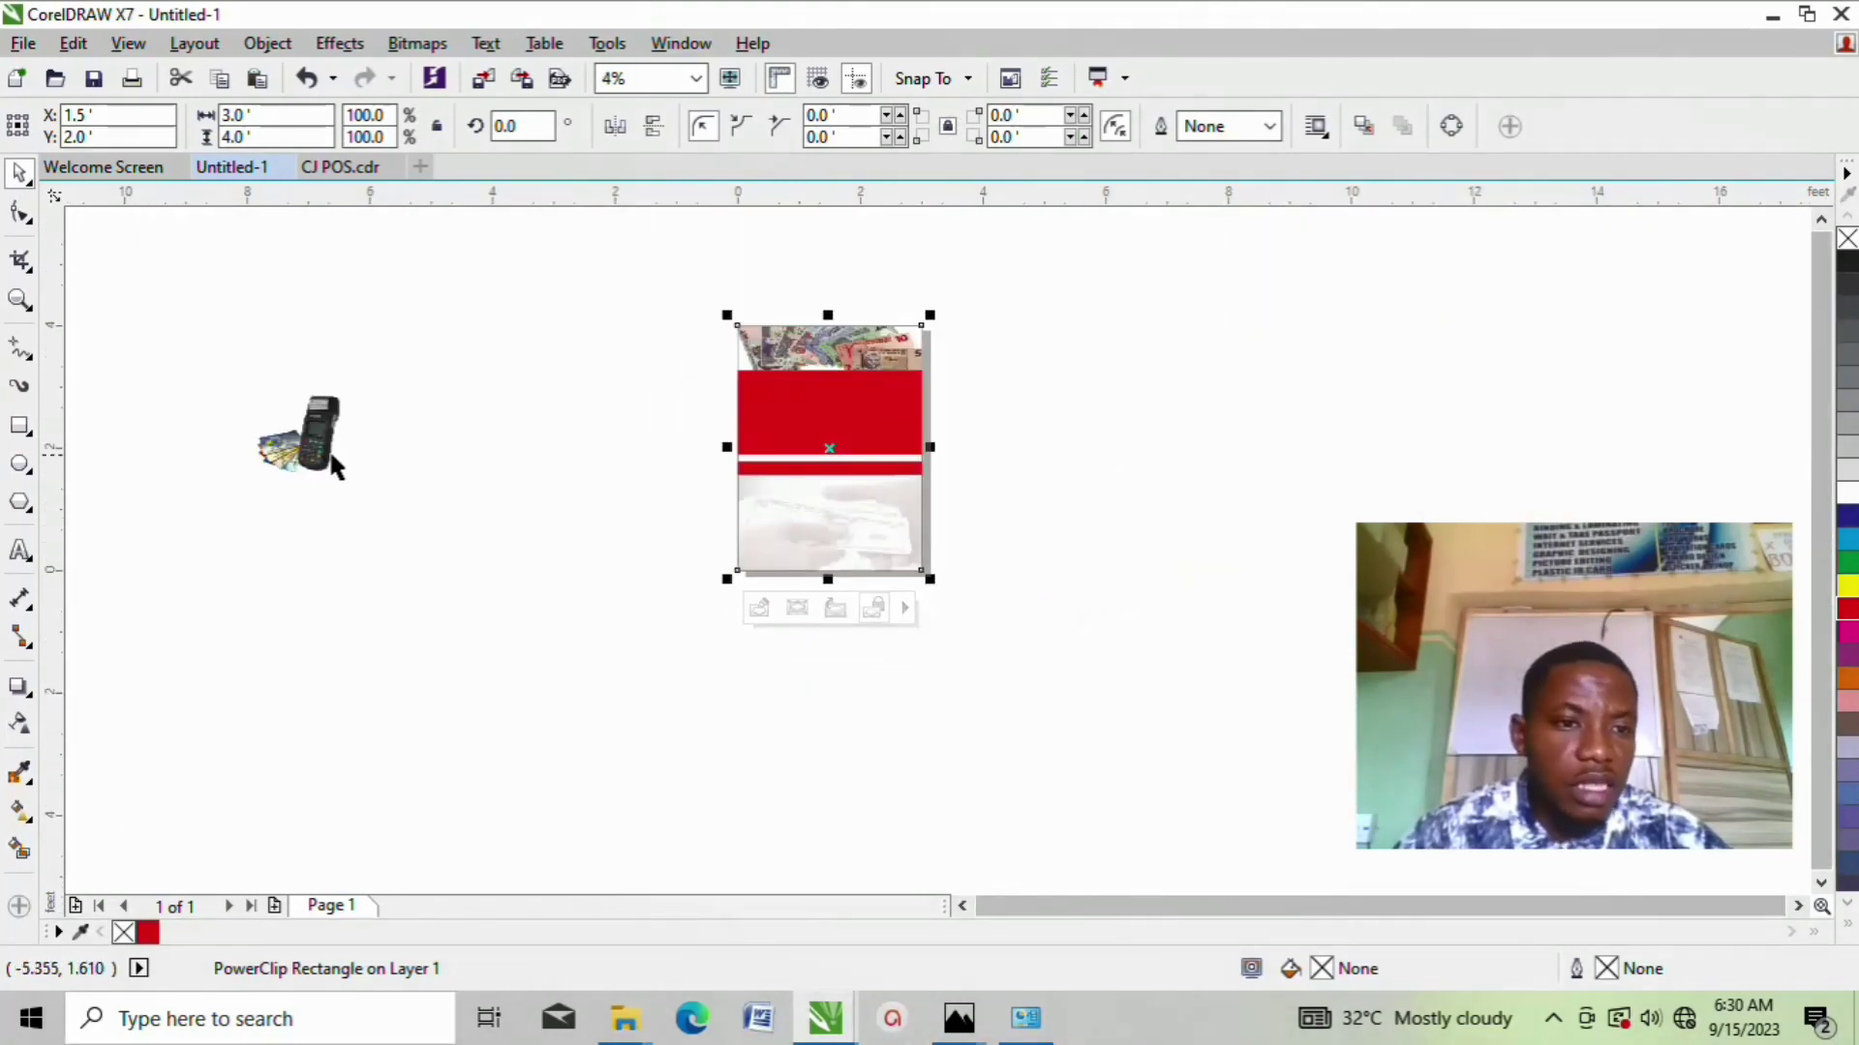
left_click_drag(332, 465, 809, 552)
scroll(803, 518, "up", 1)
scroll(803, 518, "up", 1)
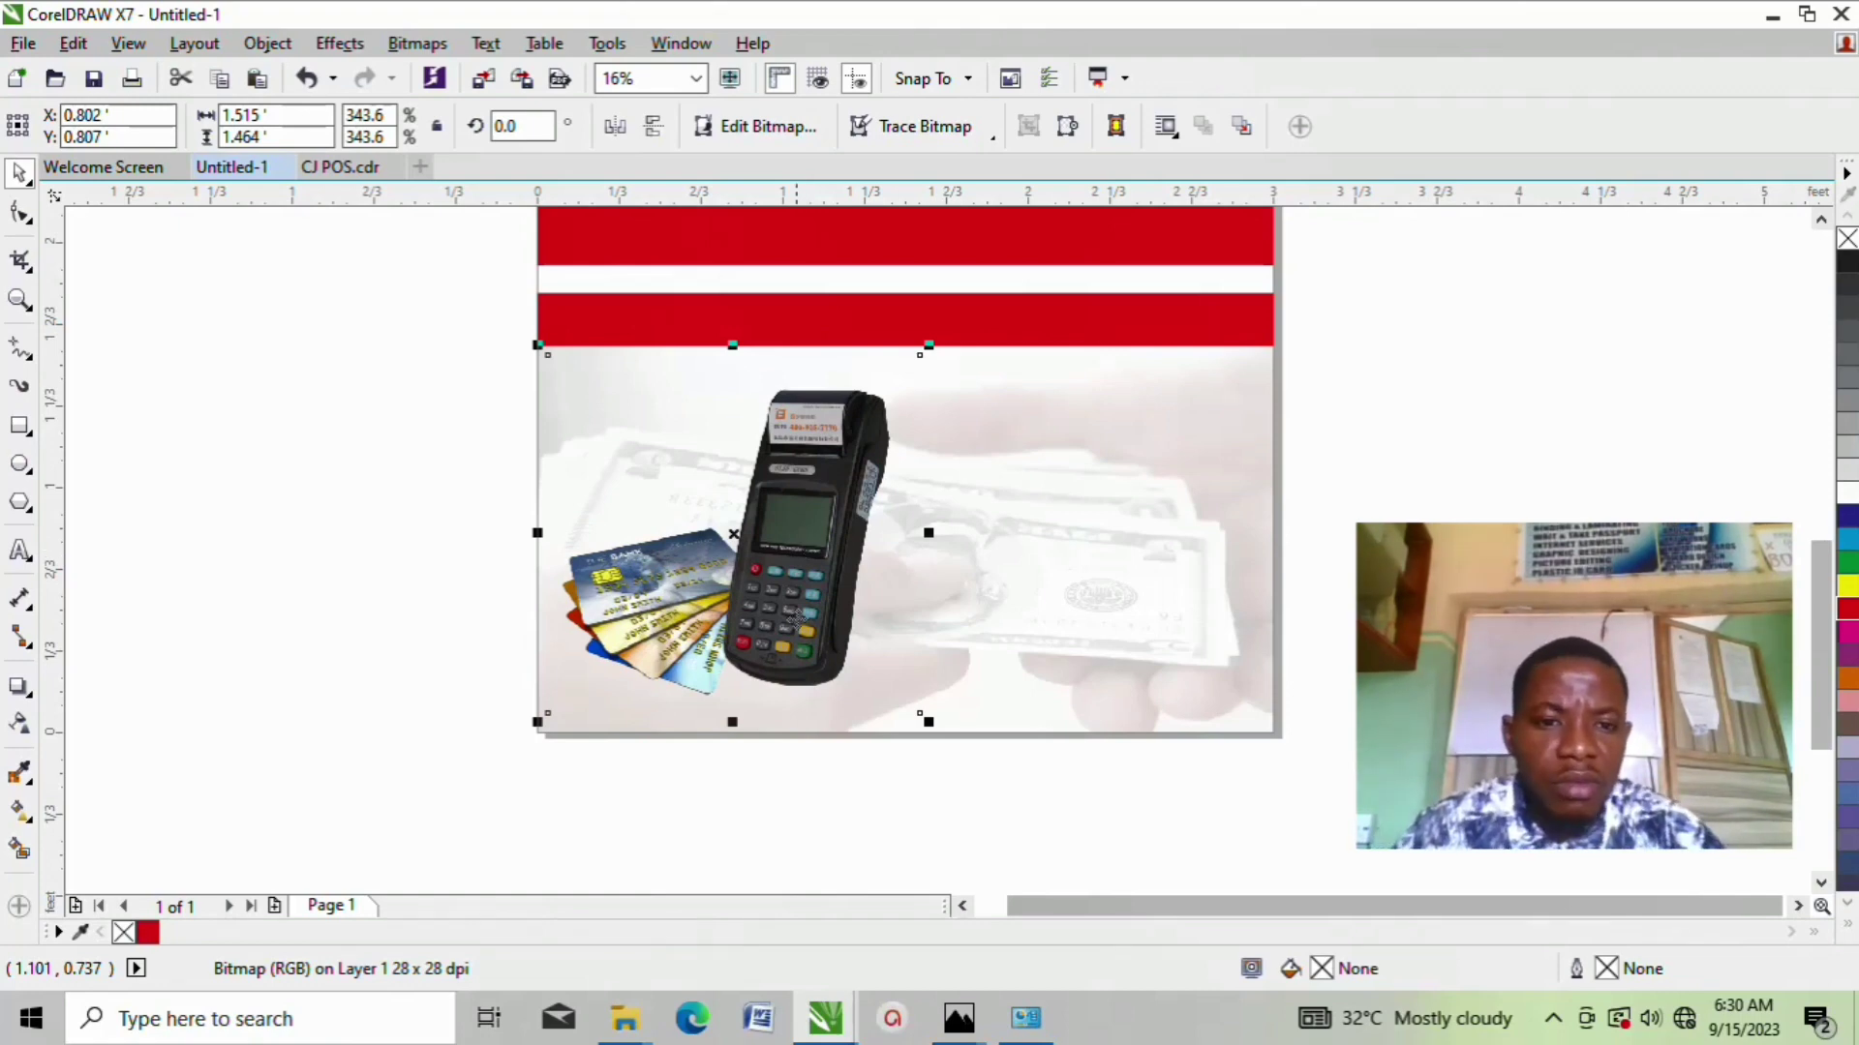
left_click_drag(802, 608, 787, 602)
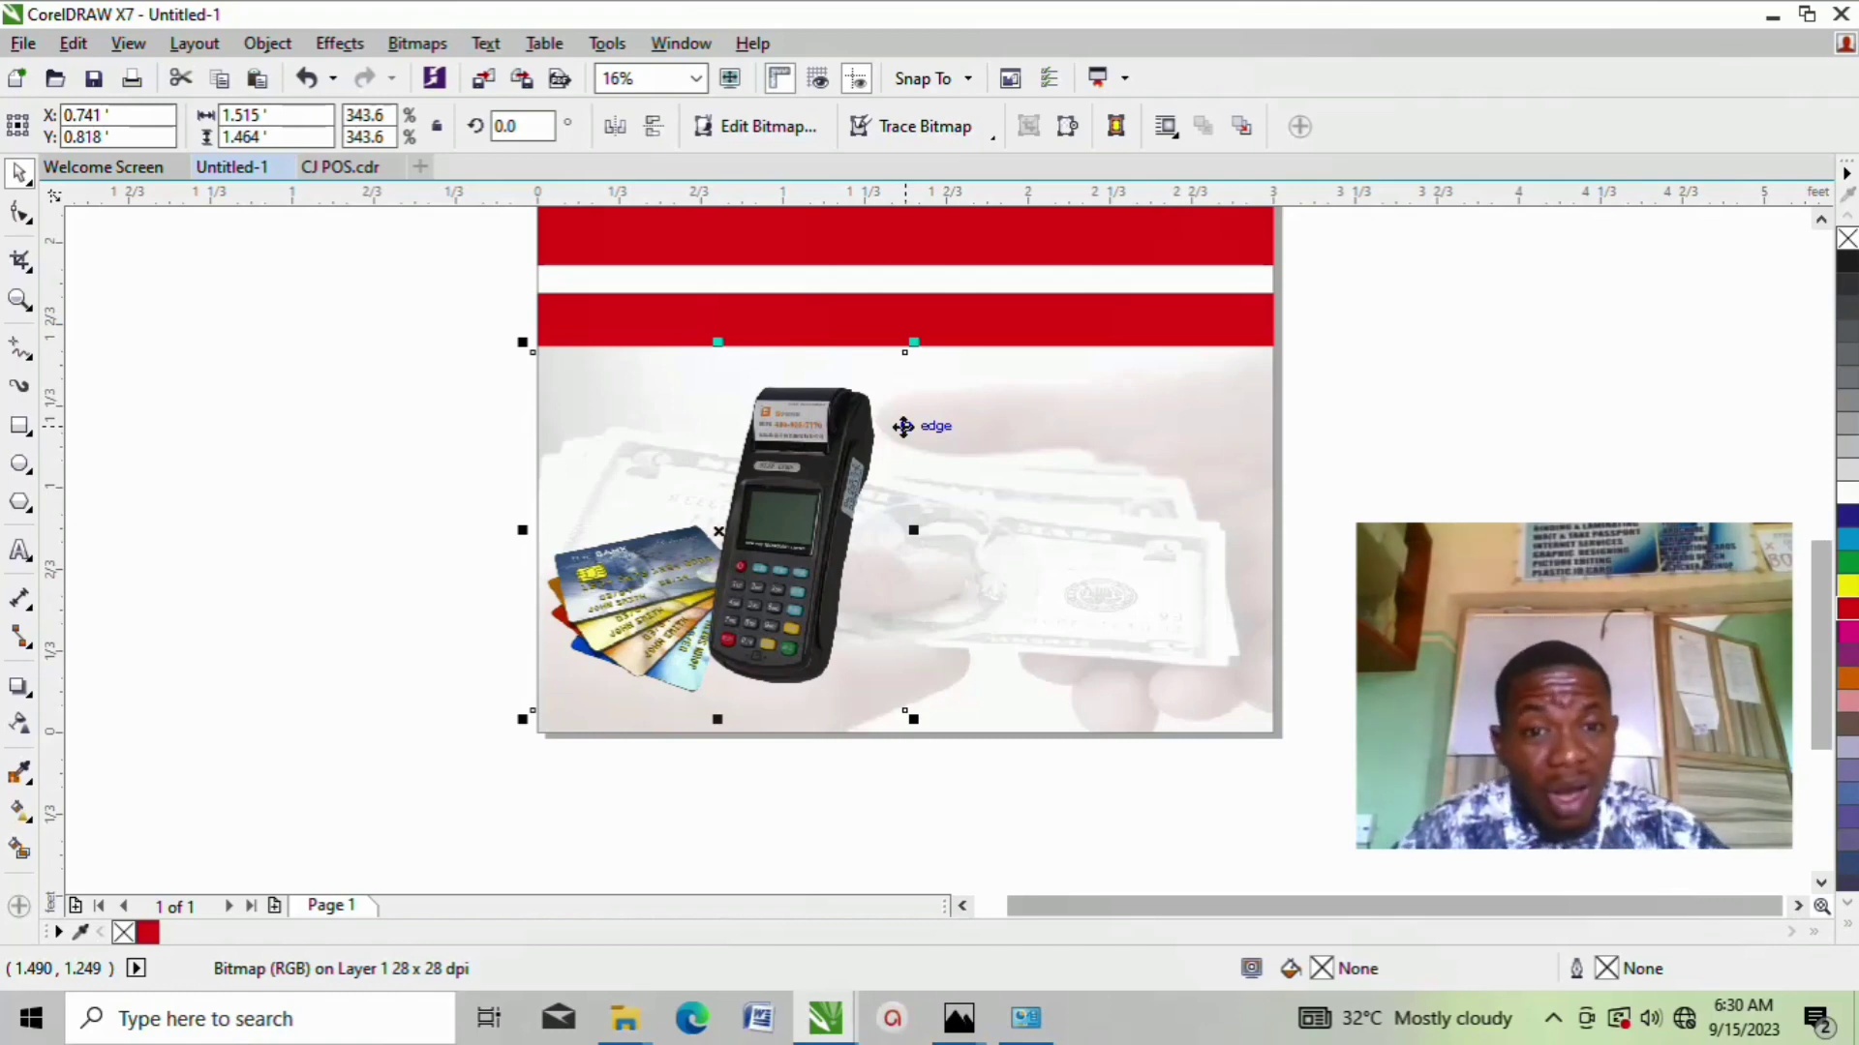
Step: Add the artistic text "CJ POS" in the empty area left of the page and enlarge it to about 1.33 ft wide
scroll(842, 498, "down", 2)
scroll(799, 491, "up", 1)
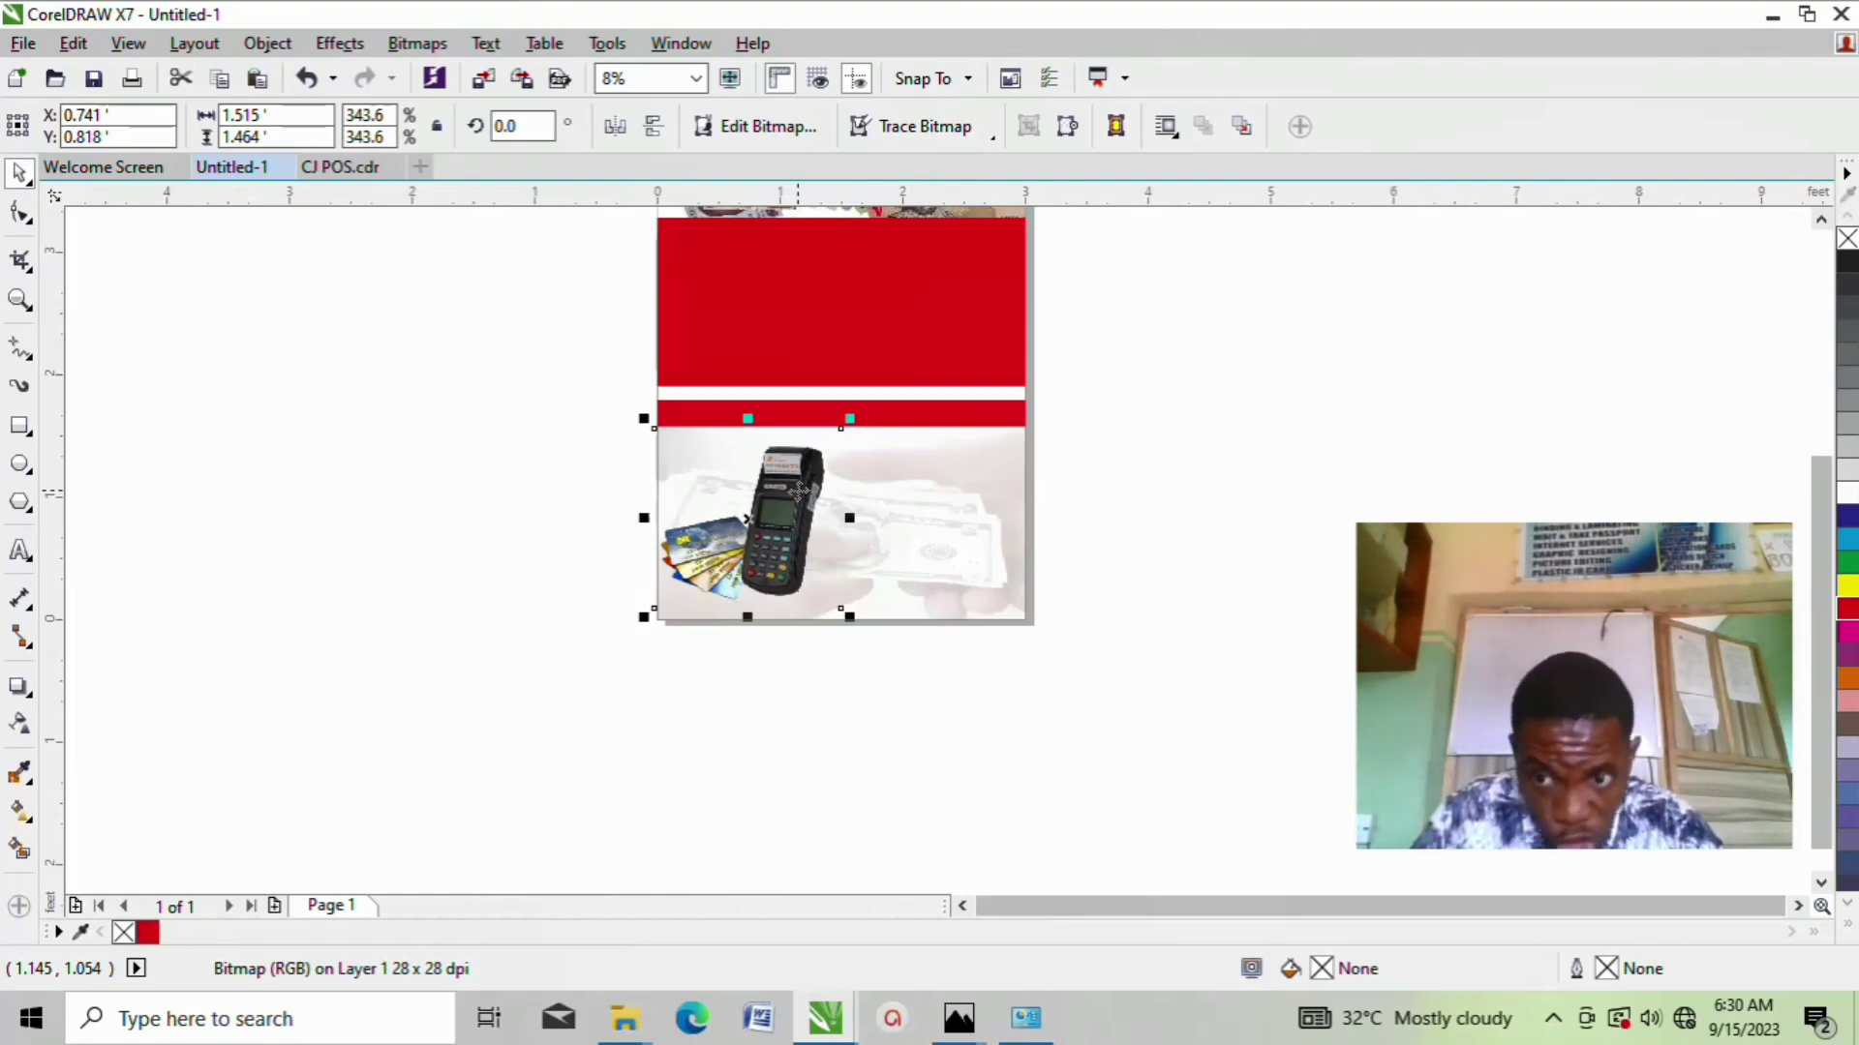
scroll(798, 491, "down", 1)
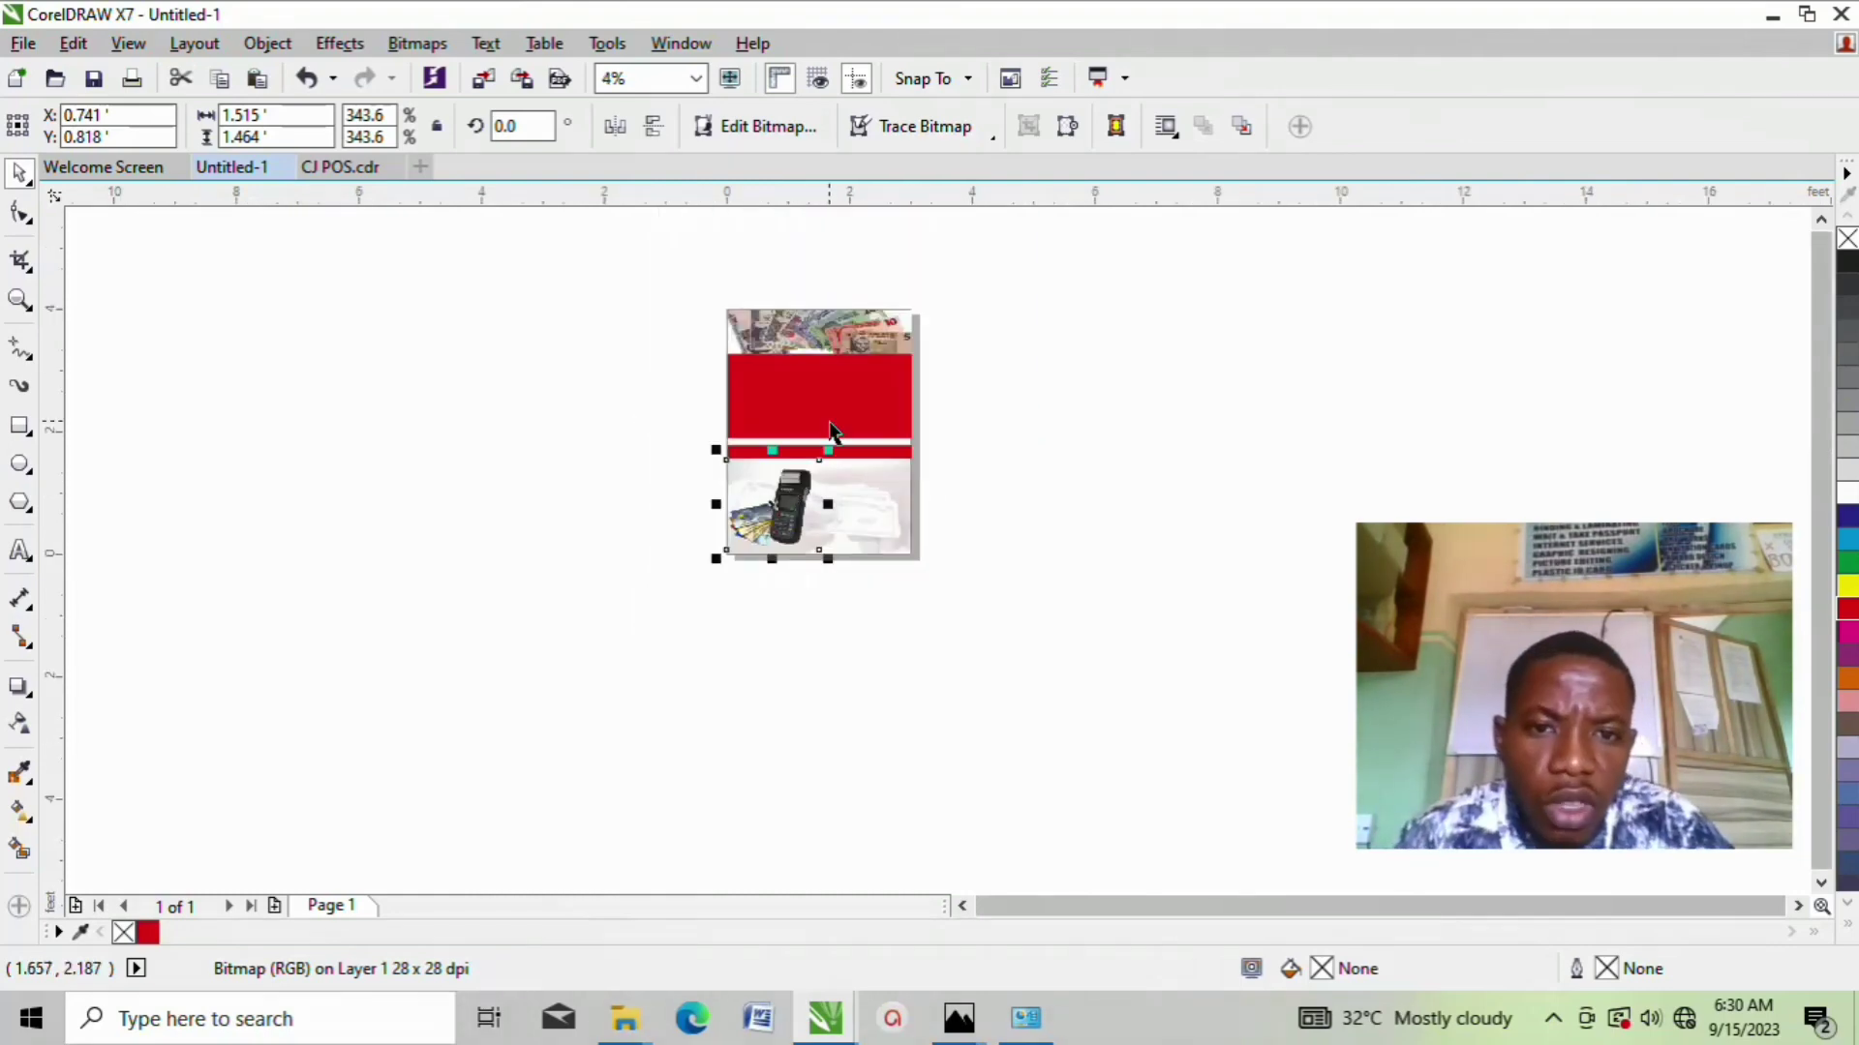
scroll(801, 394, "up", 2)
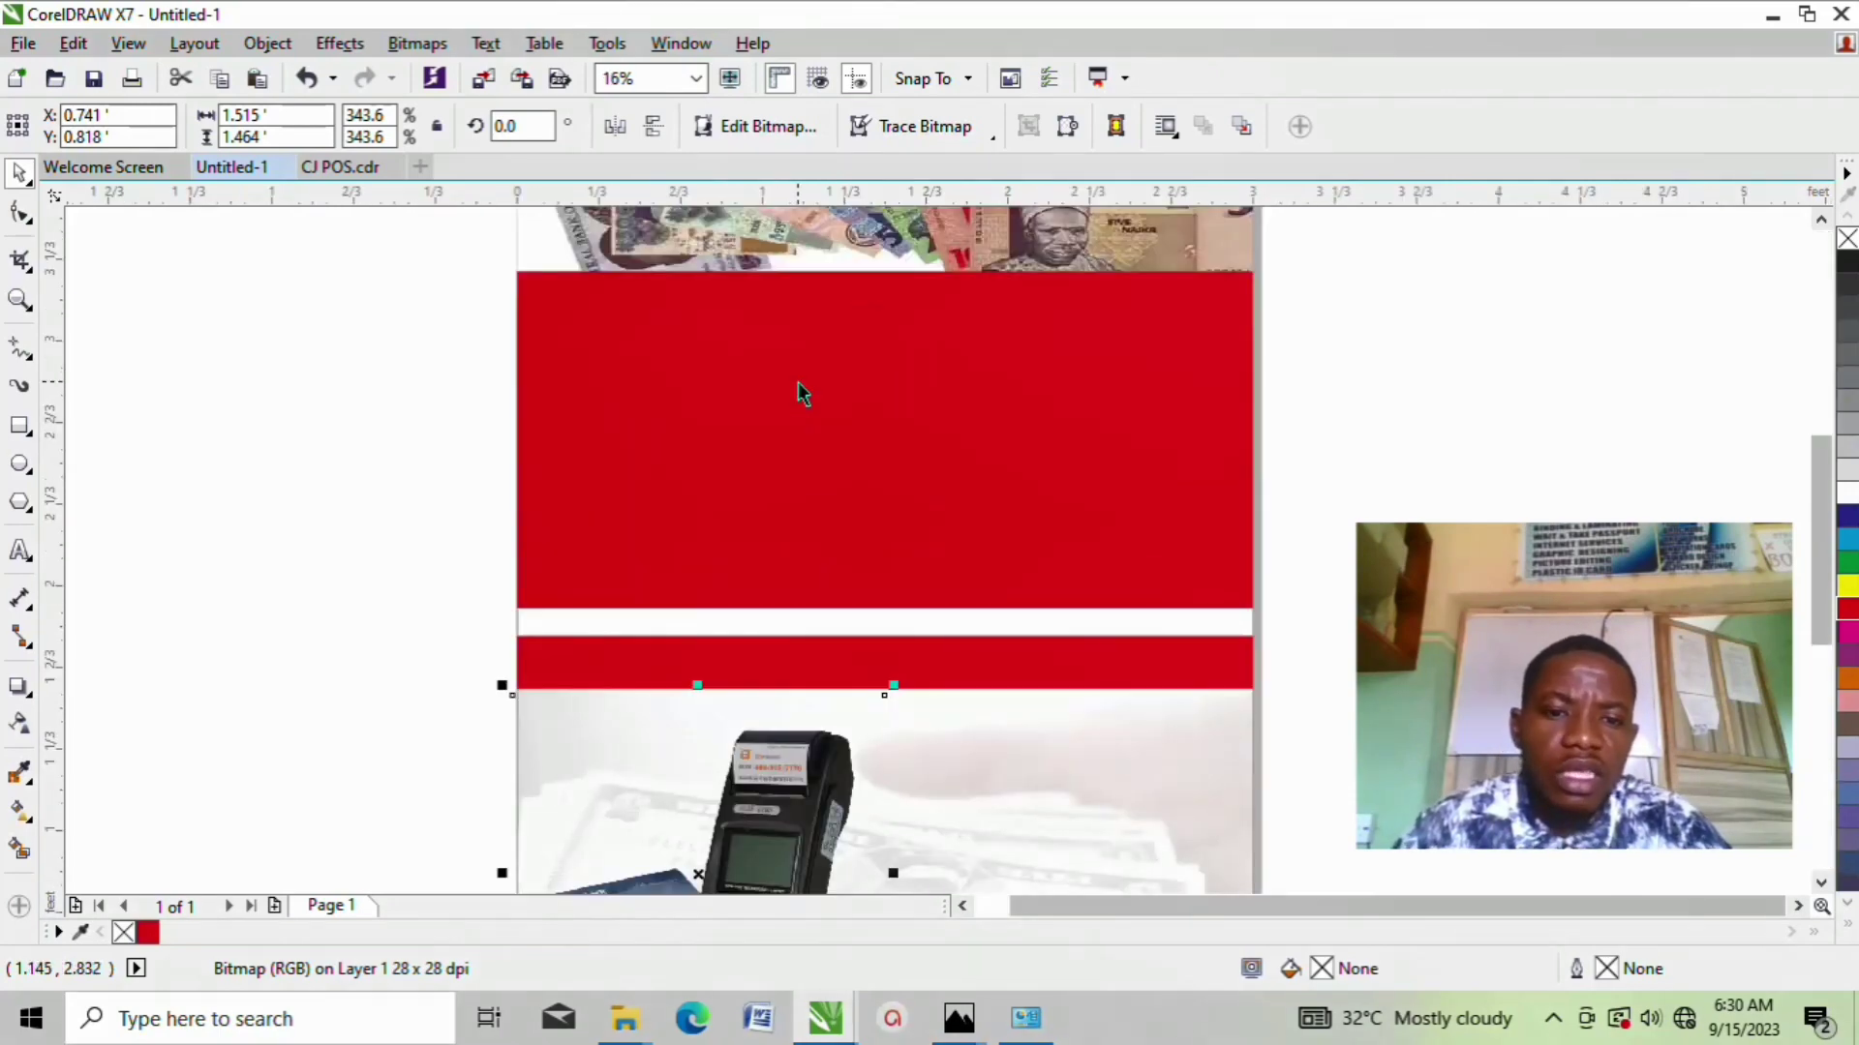
scroll(920, 477, "down", 1)
left_click(23, 547)
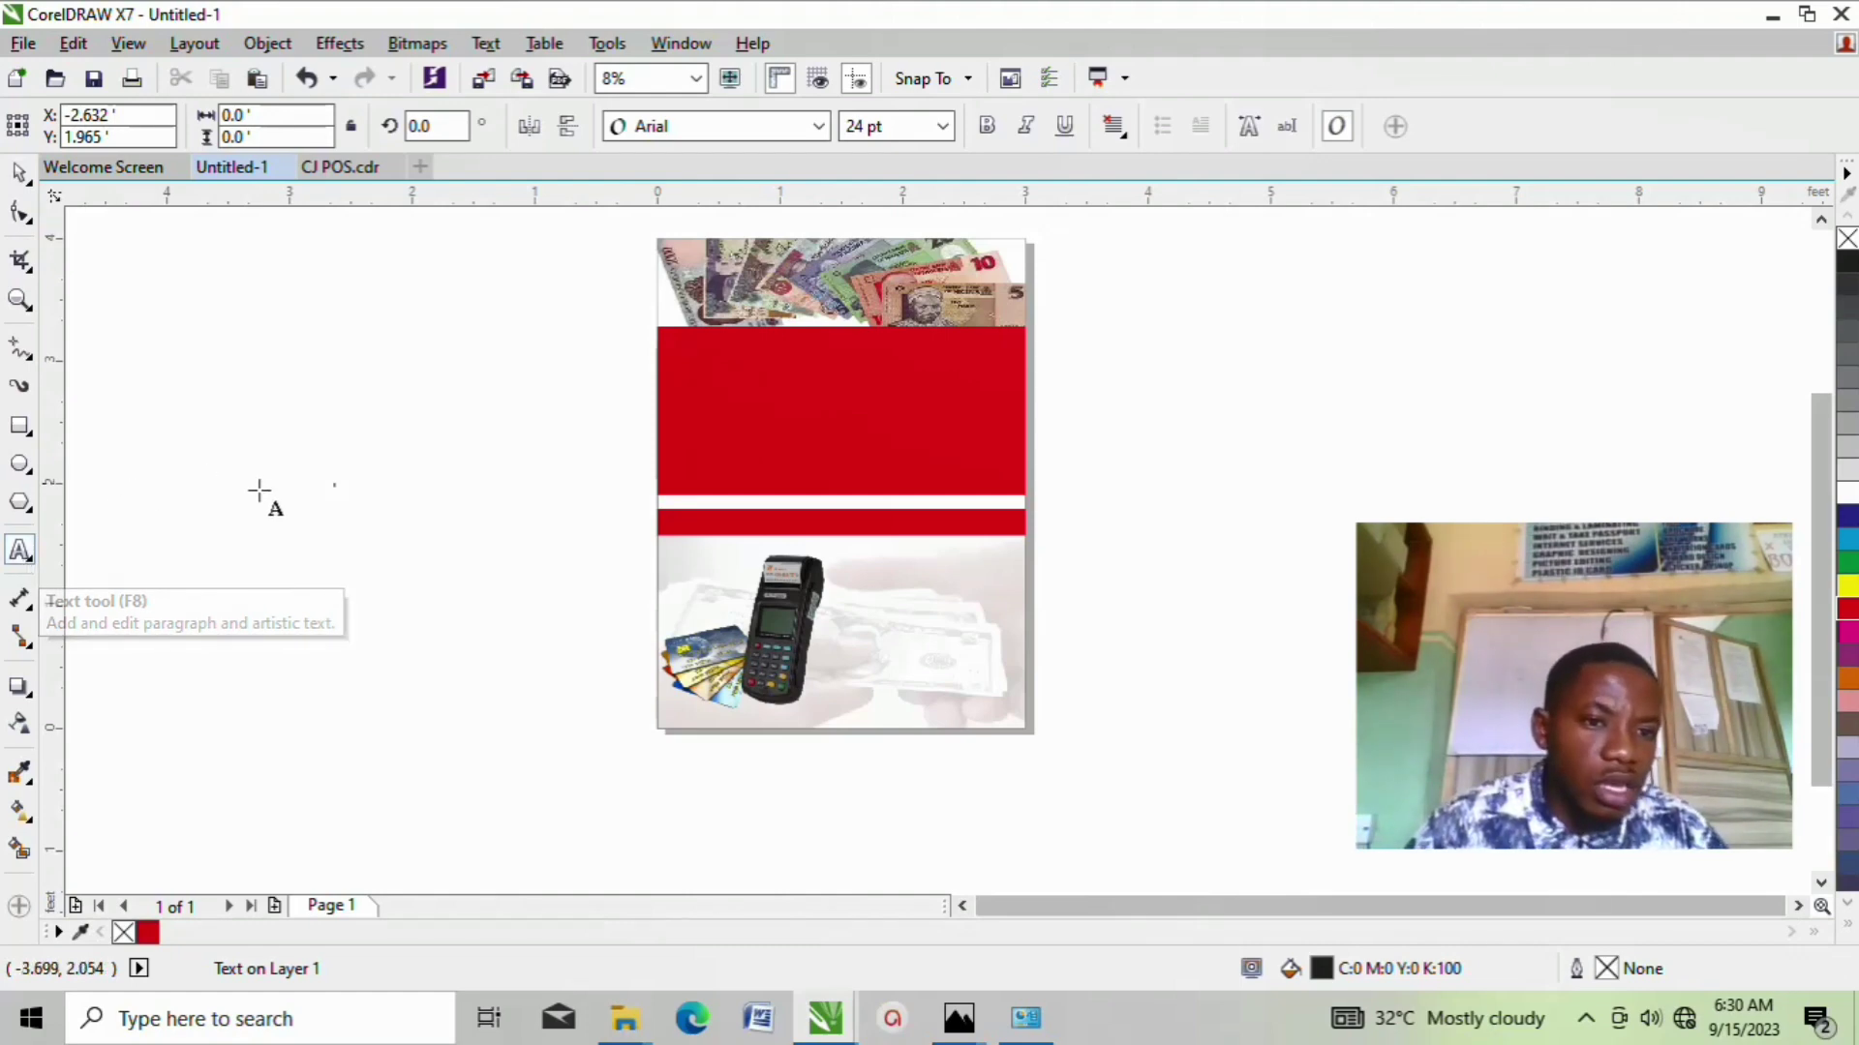
scroll(406, 490, "up", 2)
scroll(74, 493, "up", 1)
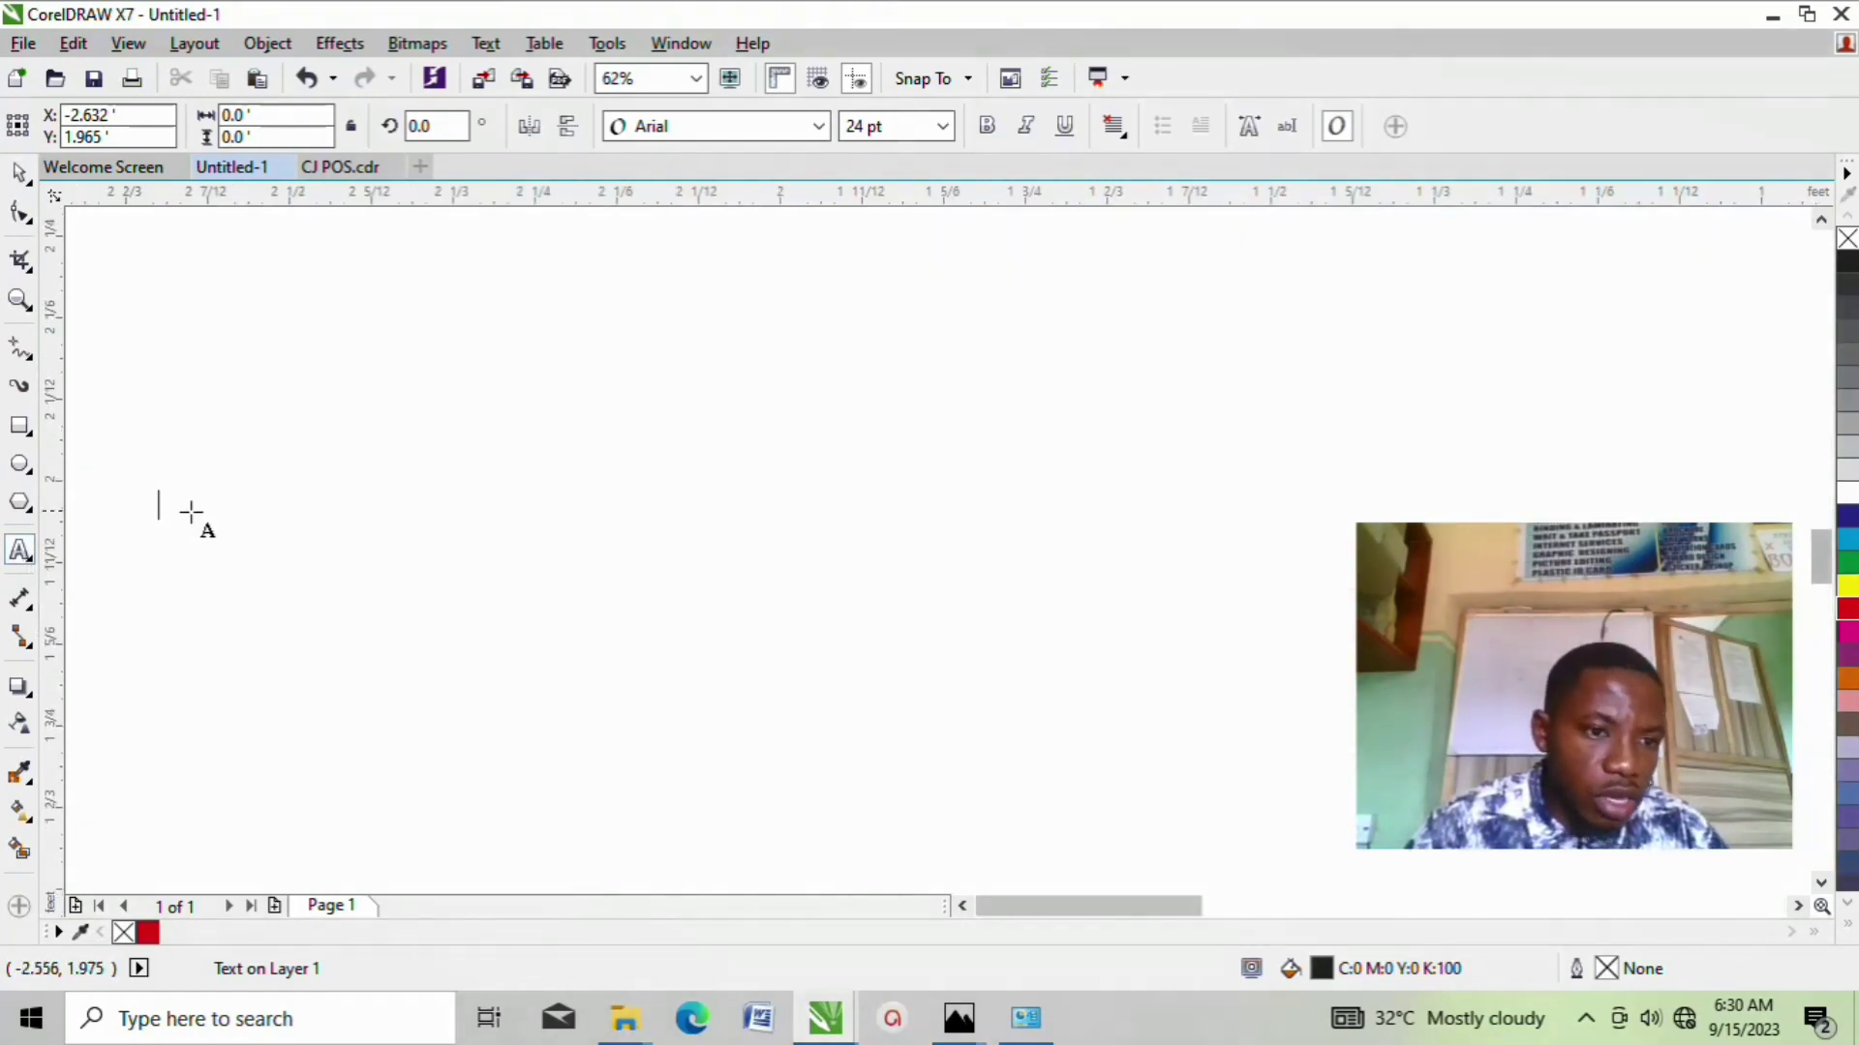
scroll(397, 494, "down", 2)
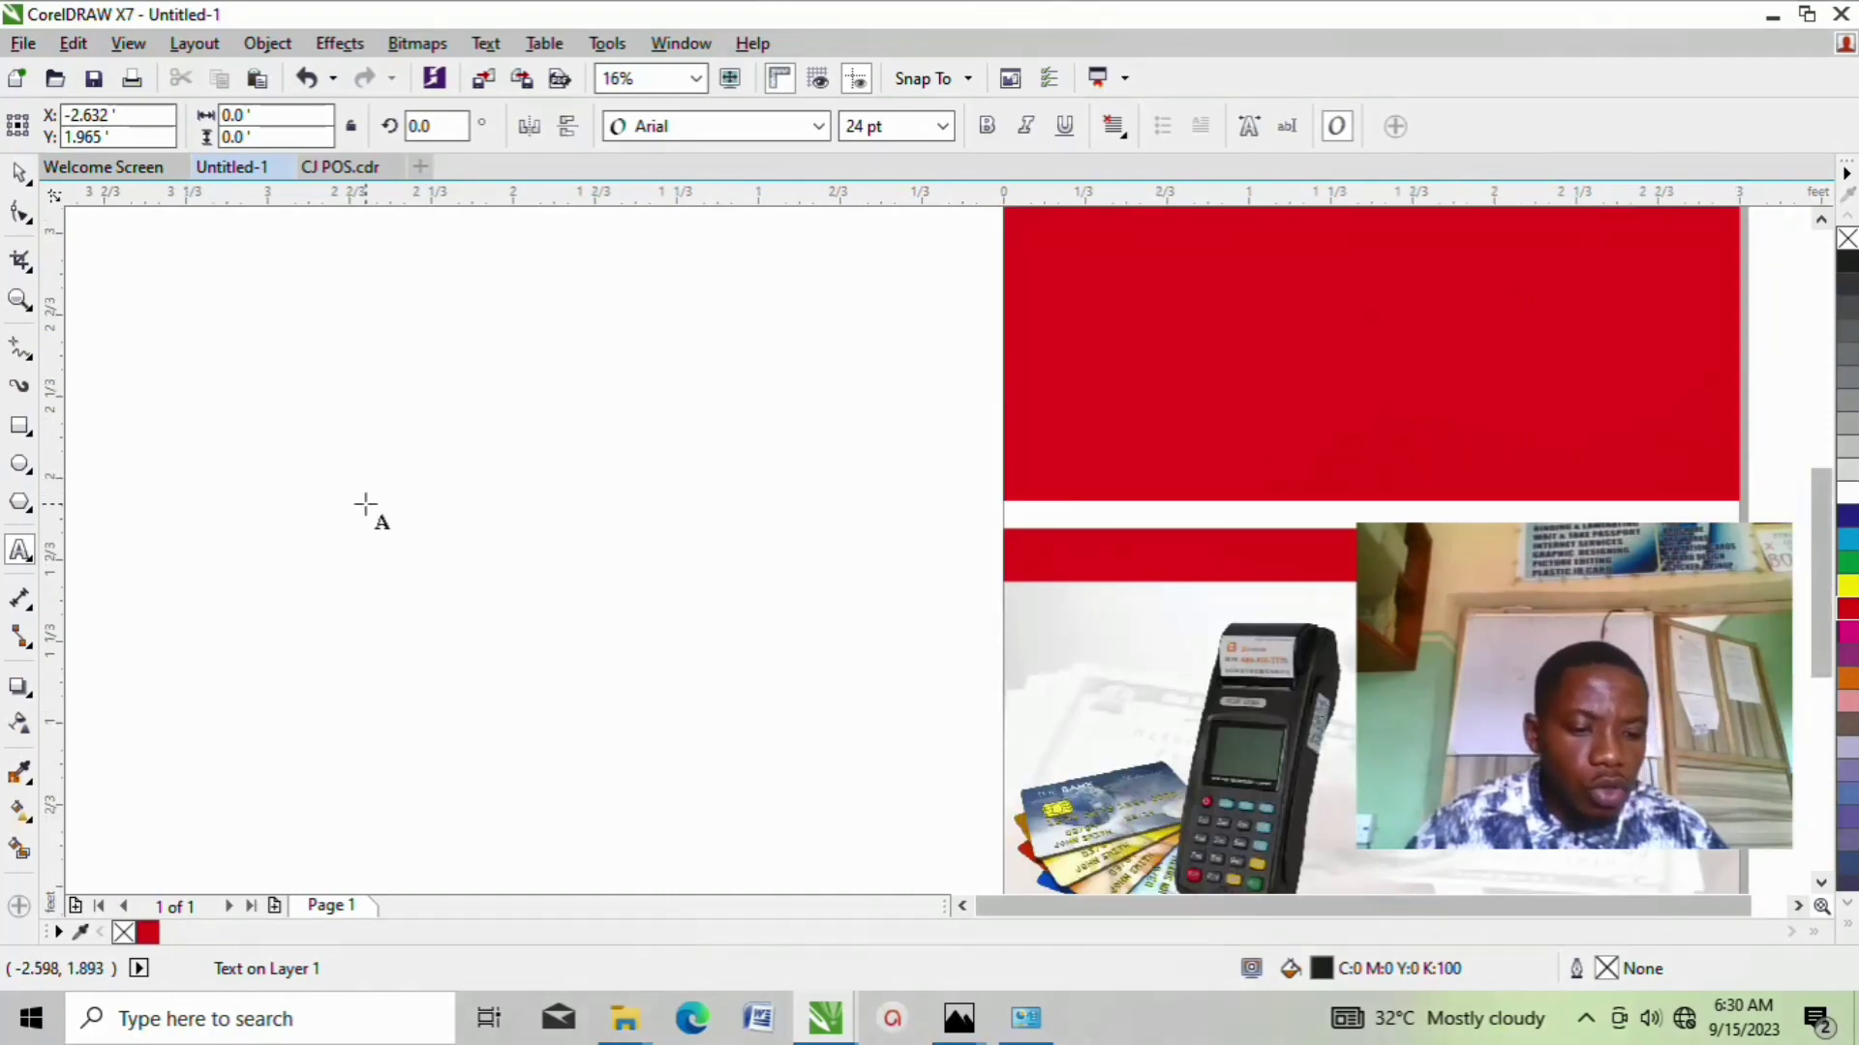
left_click(364, 504)
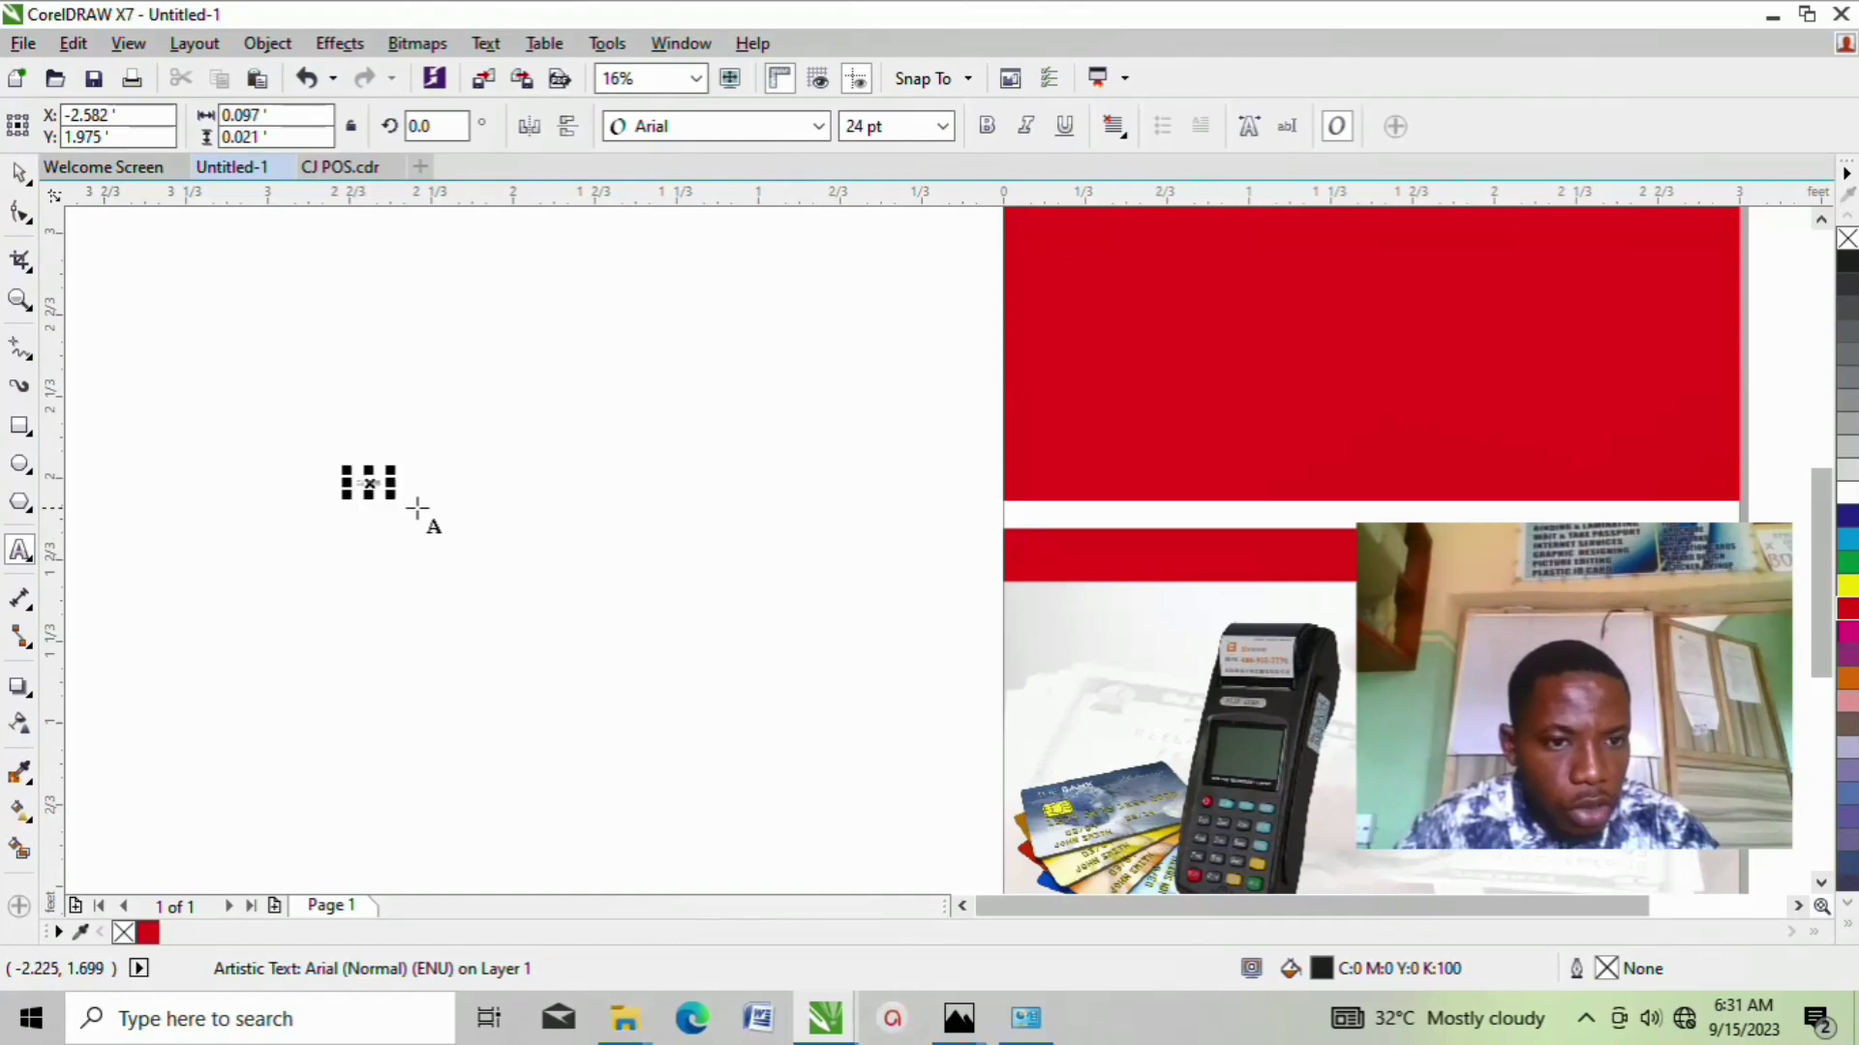
left_click_drag(392, 498, 678, 711)
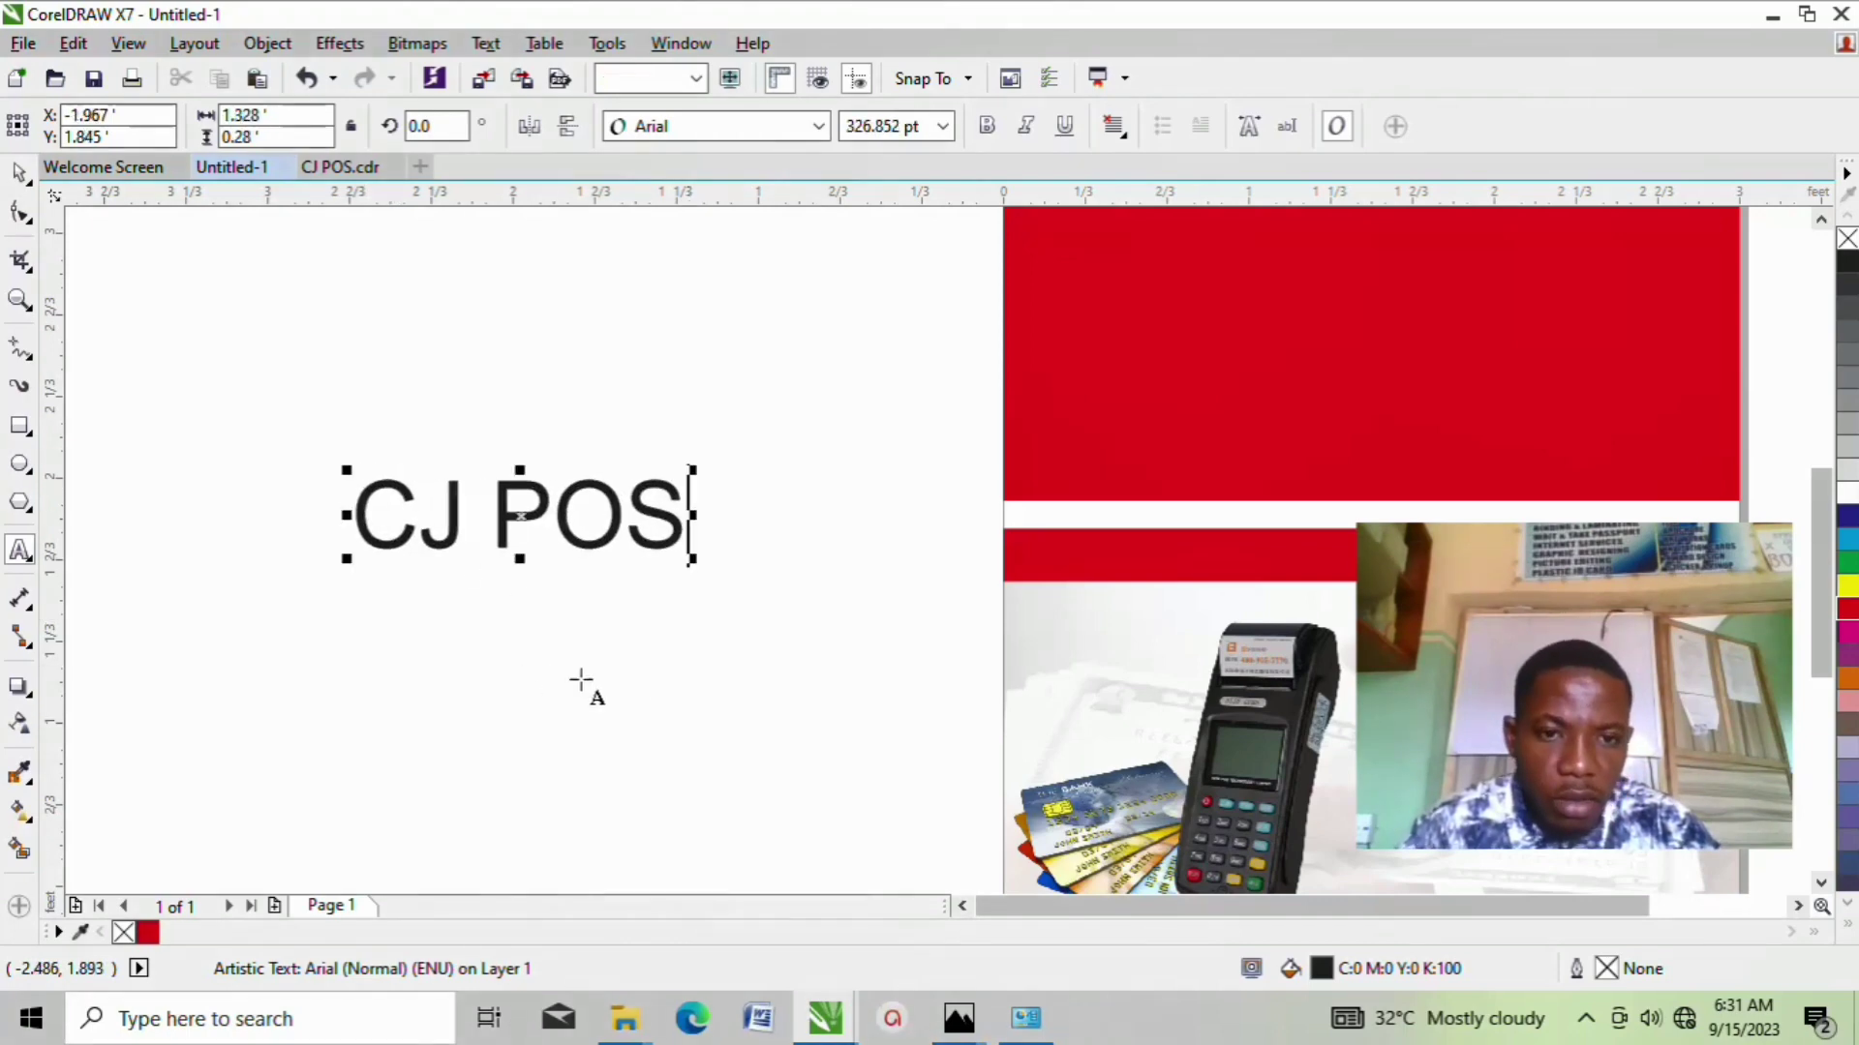
Step: Place the CJ POS text centred in the upper part of the large red band, enlarge it to 2 ft wide and deselect it
scroll(511, 664, "down", 2)
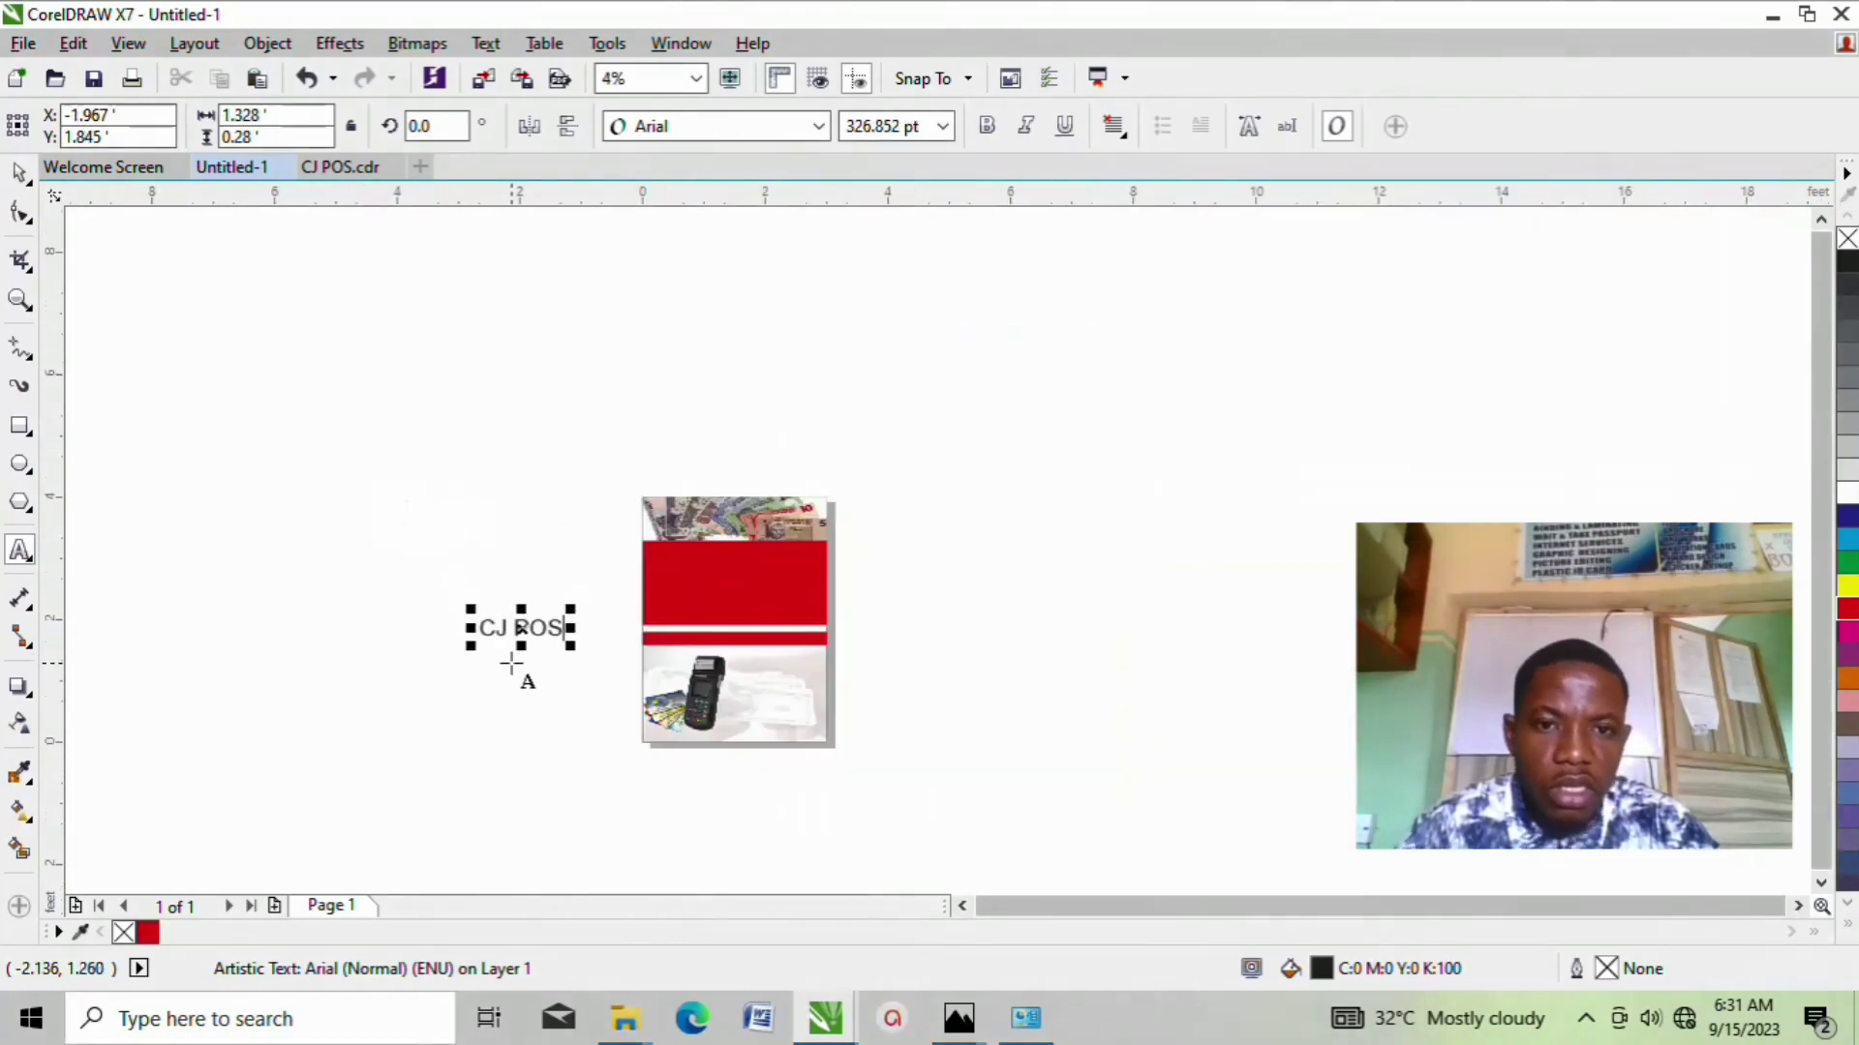
left_click(20, 175)
left_click_drag(522, 625, 731, 568)
scroll(731, 568, "up", 2)
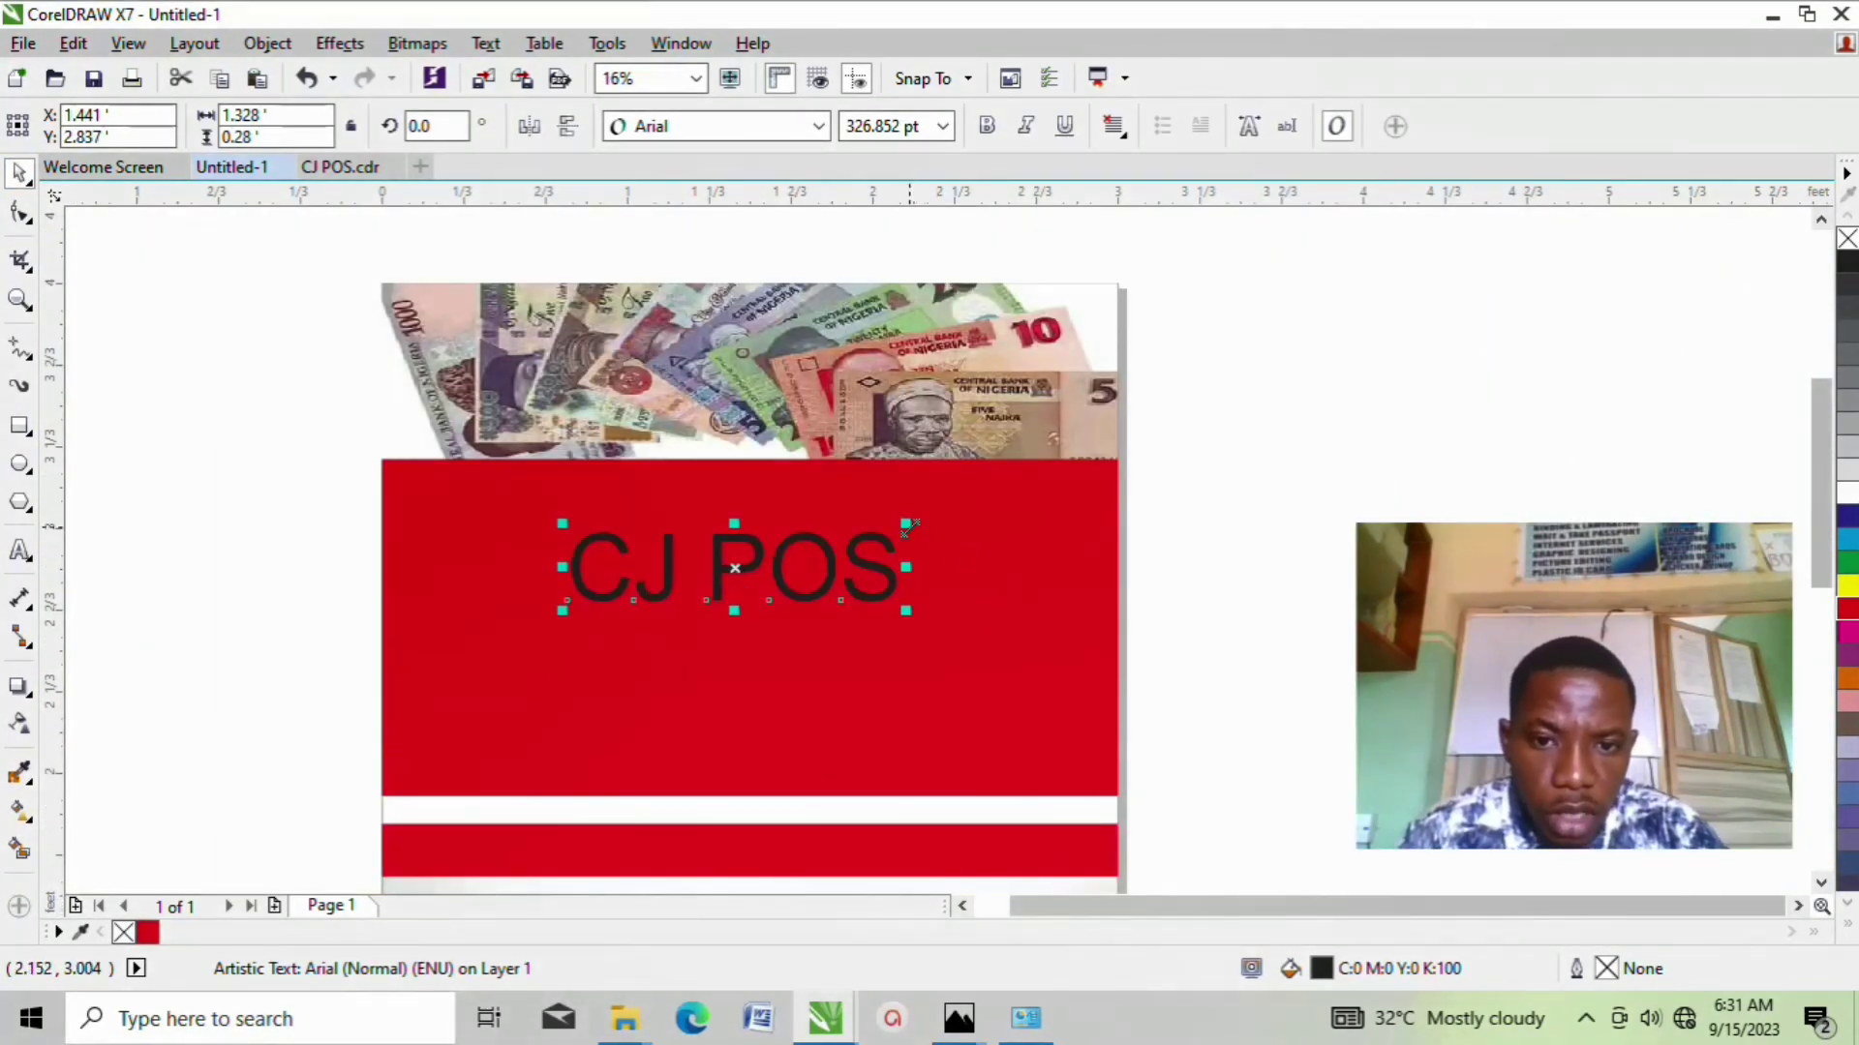
left_click_drag(907, 526, 1063, 491)
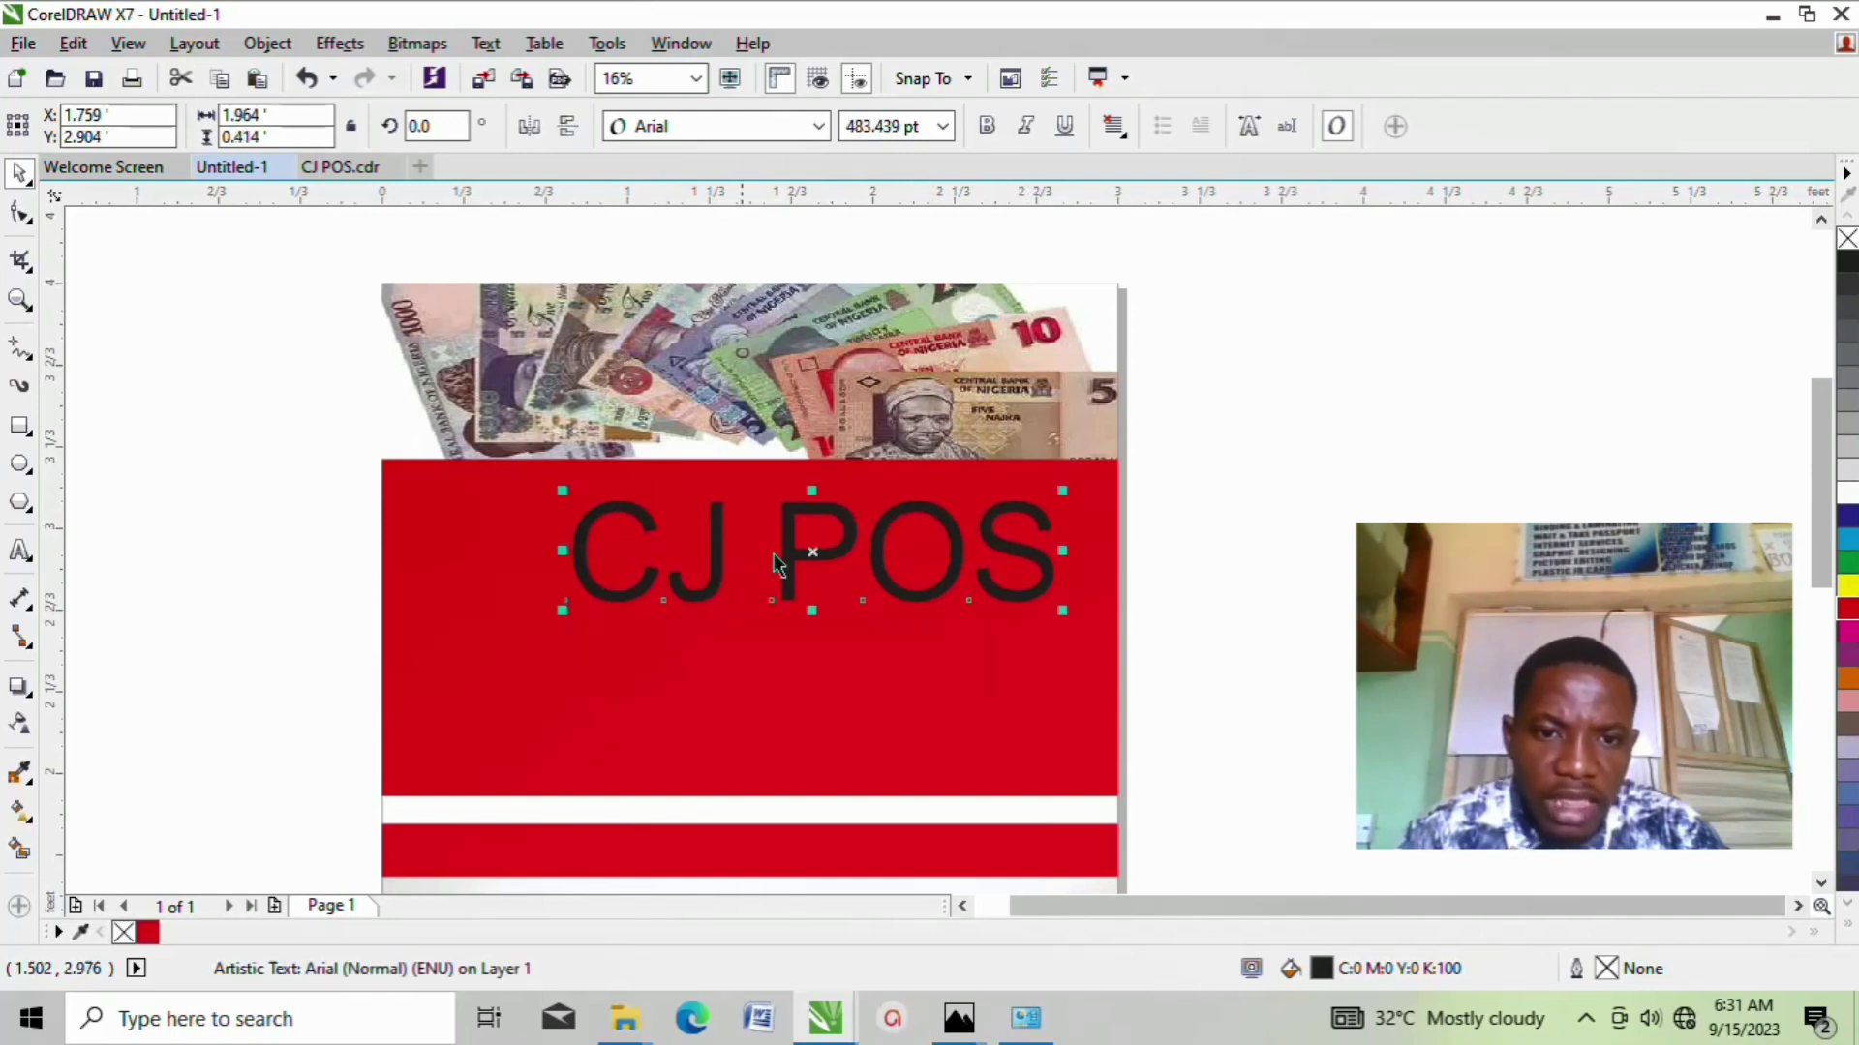
left_click_drag(777, 565, 721, 562)
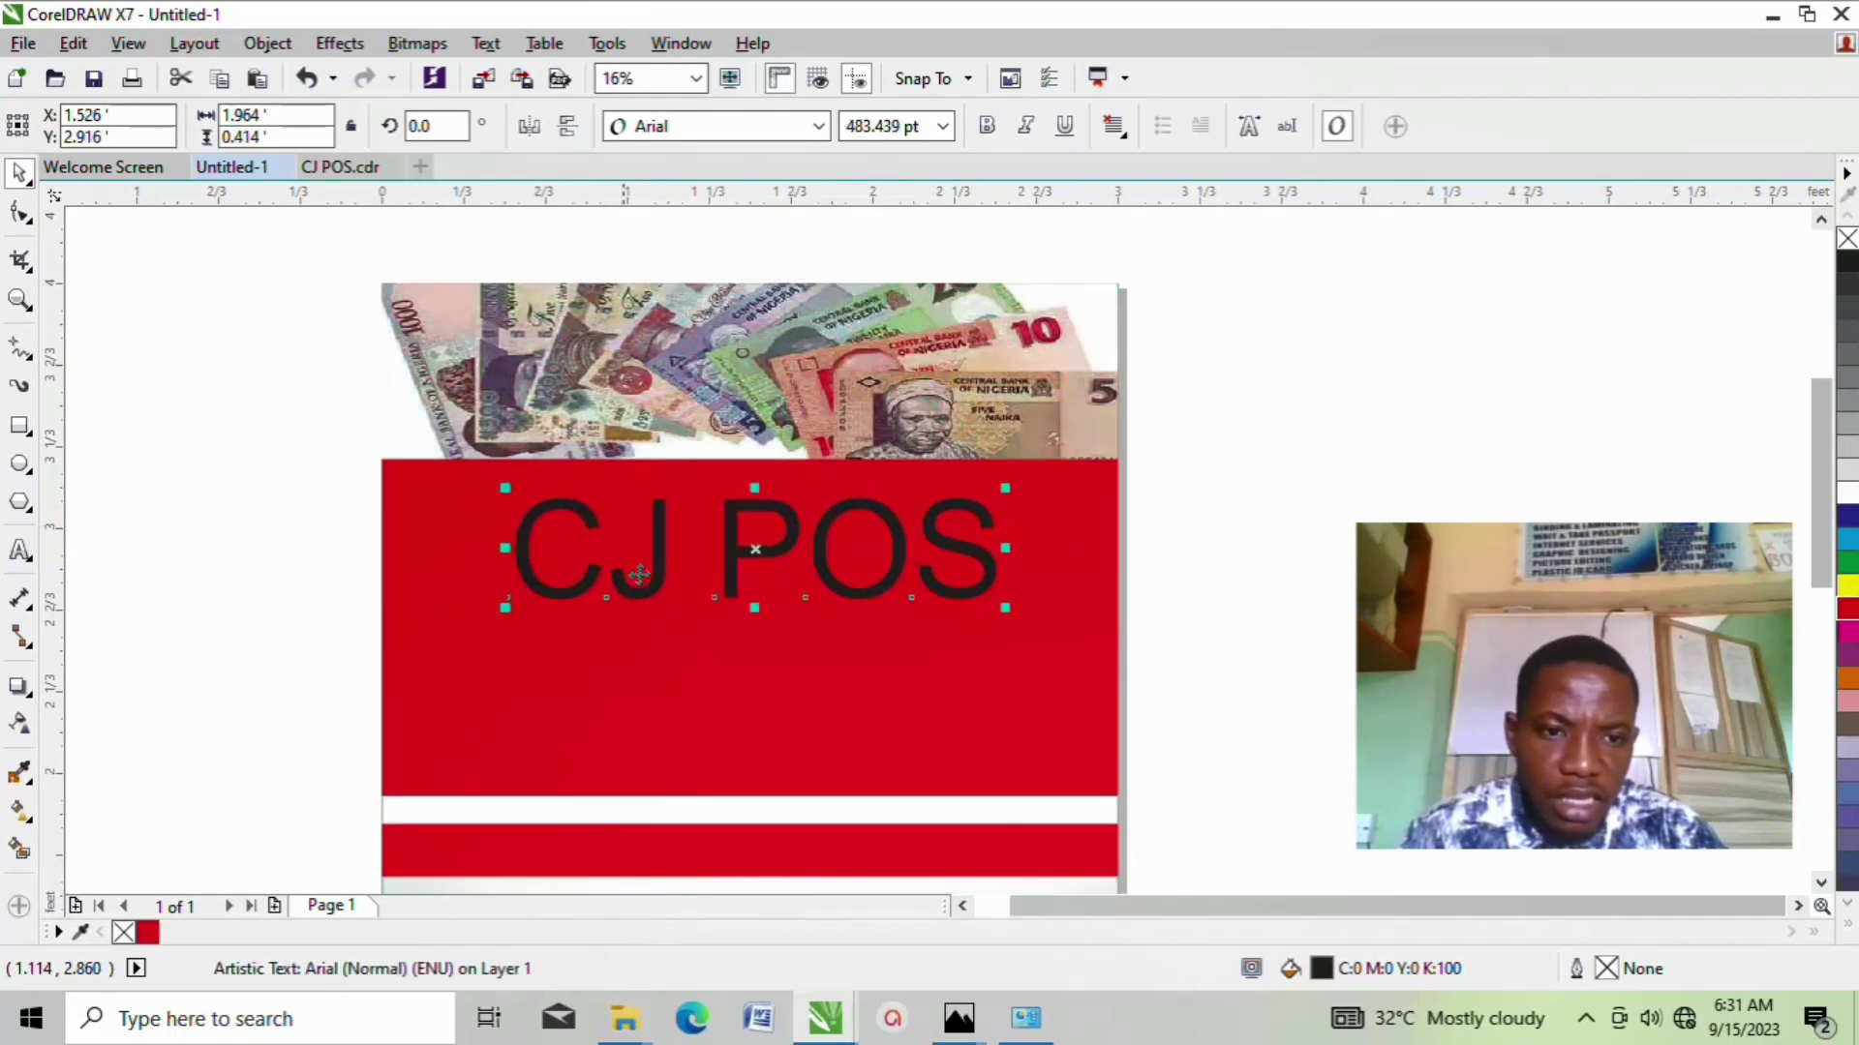
left_click_drag(504, 607, 494, 654)
left_click(1312, 552)
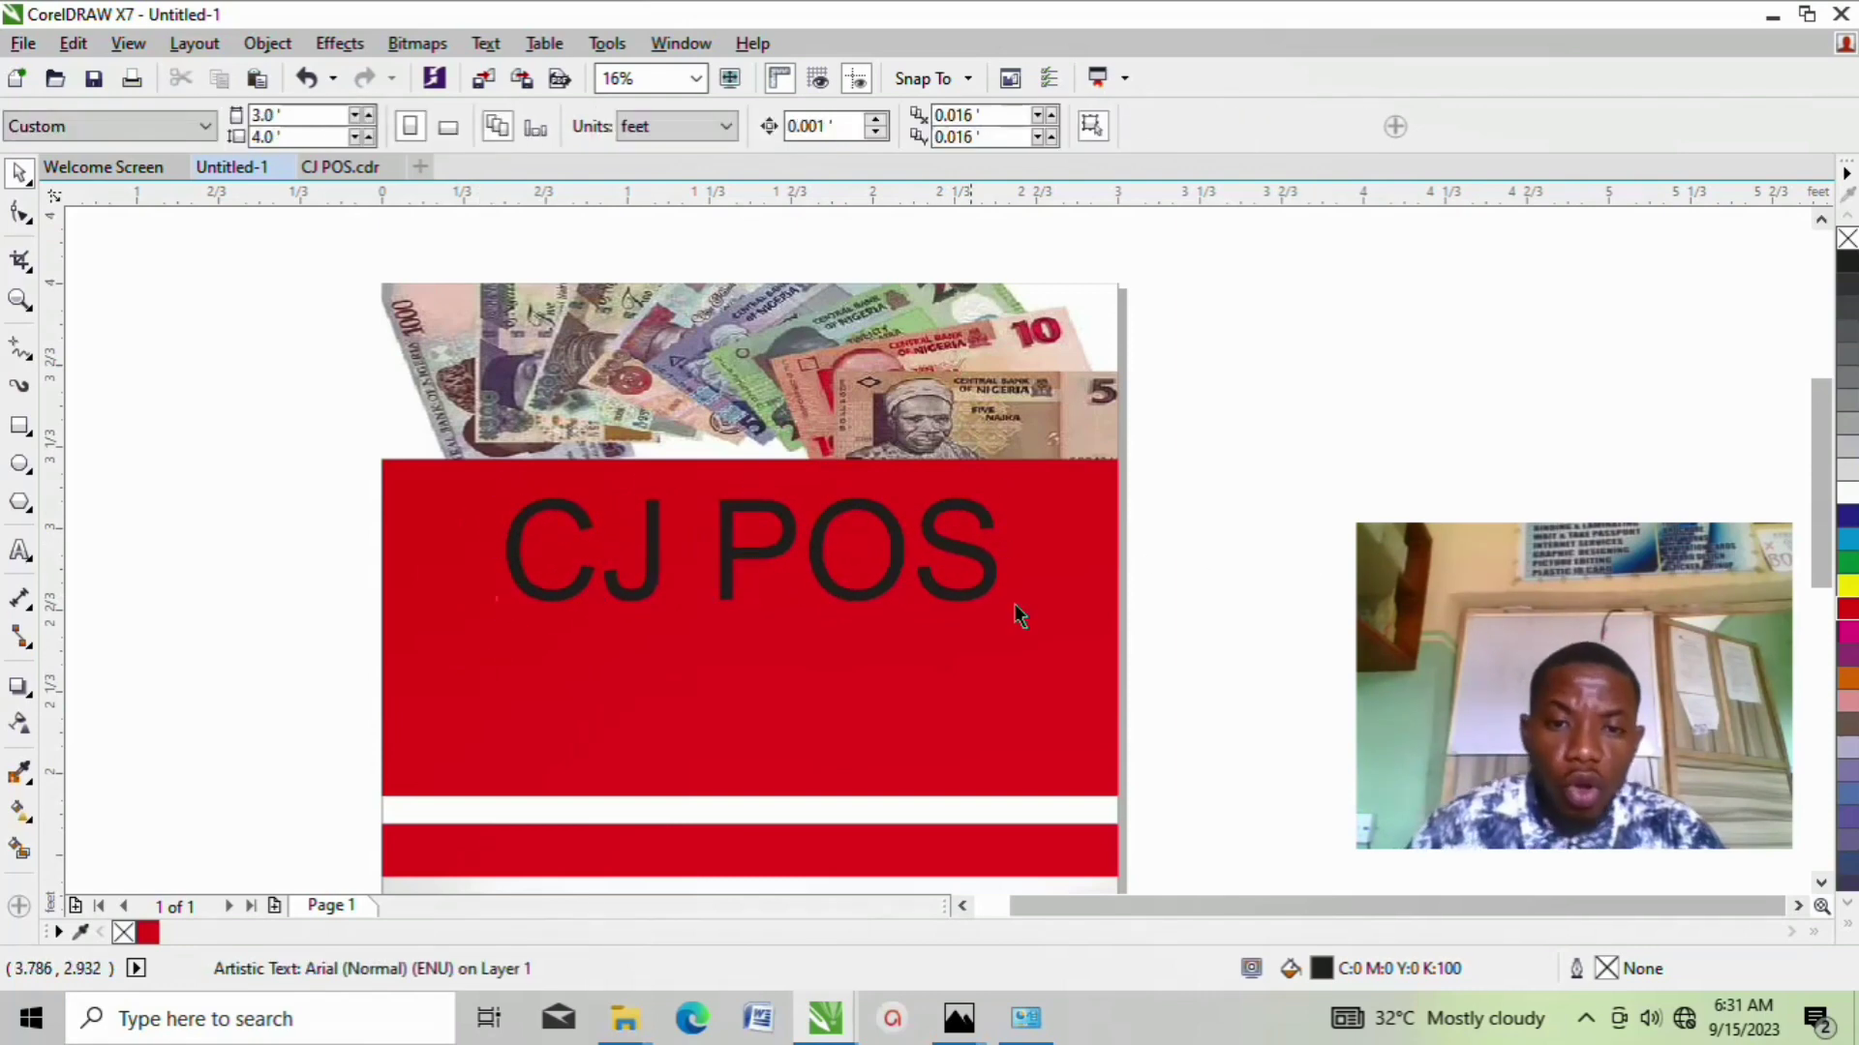
Step: Set the CJ POS text in Franklin Gothic Heavy and scale it to about 2.04 ft wide
left_click(844, 507)
left_click(821, 125)
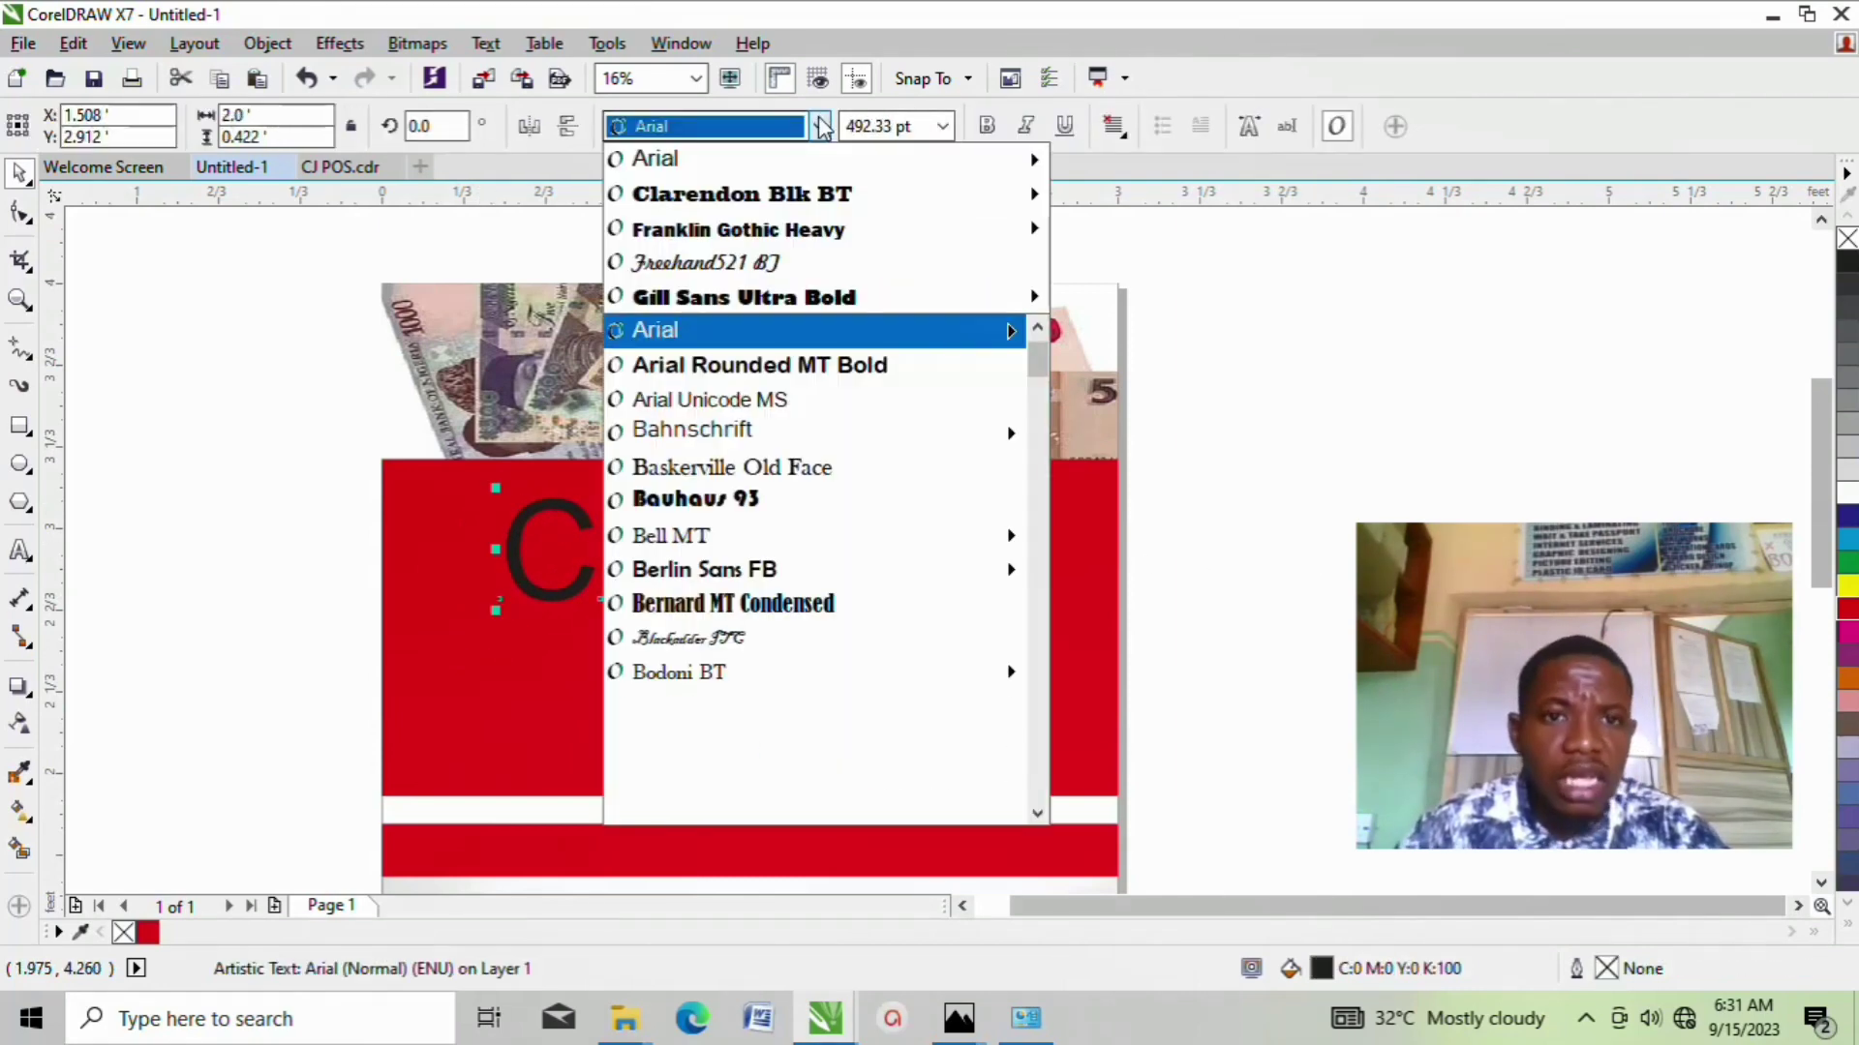
mouse_move(811, 201)
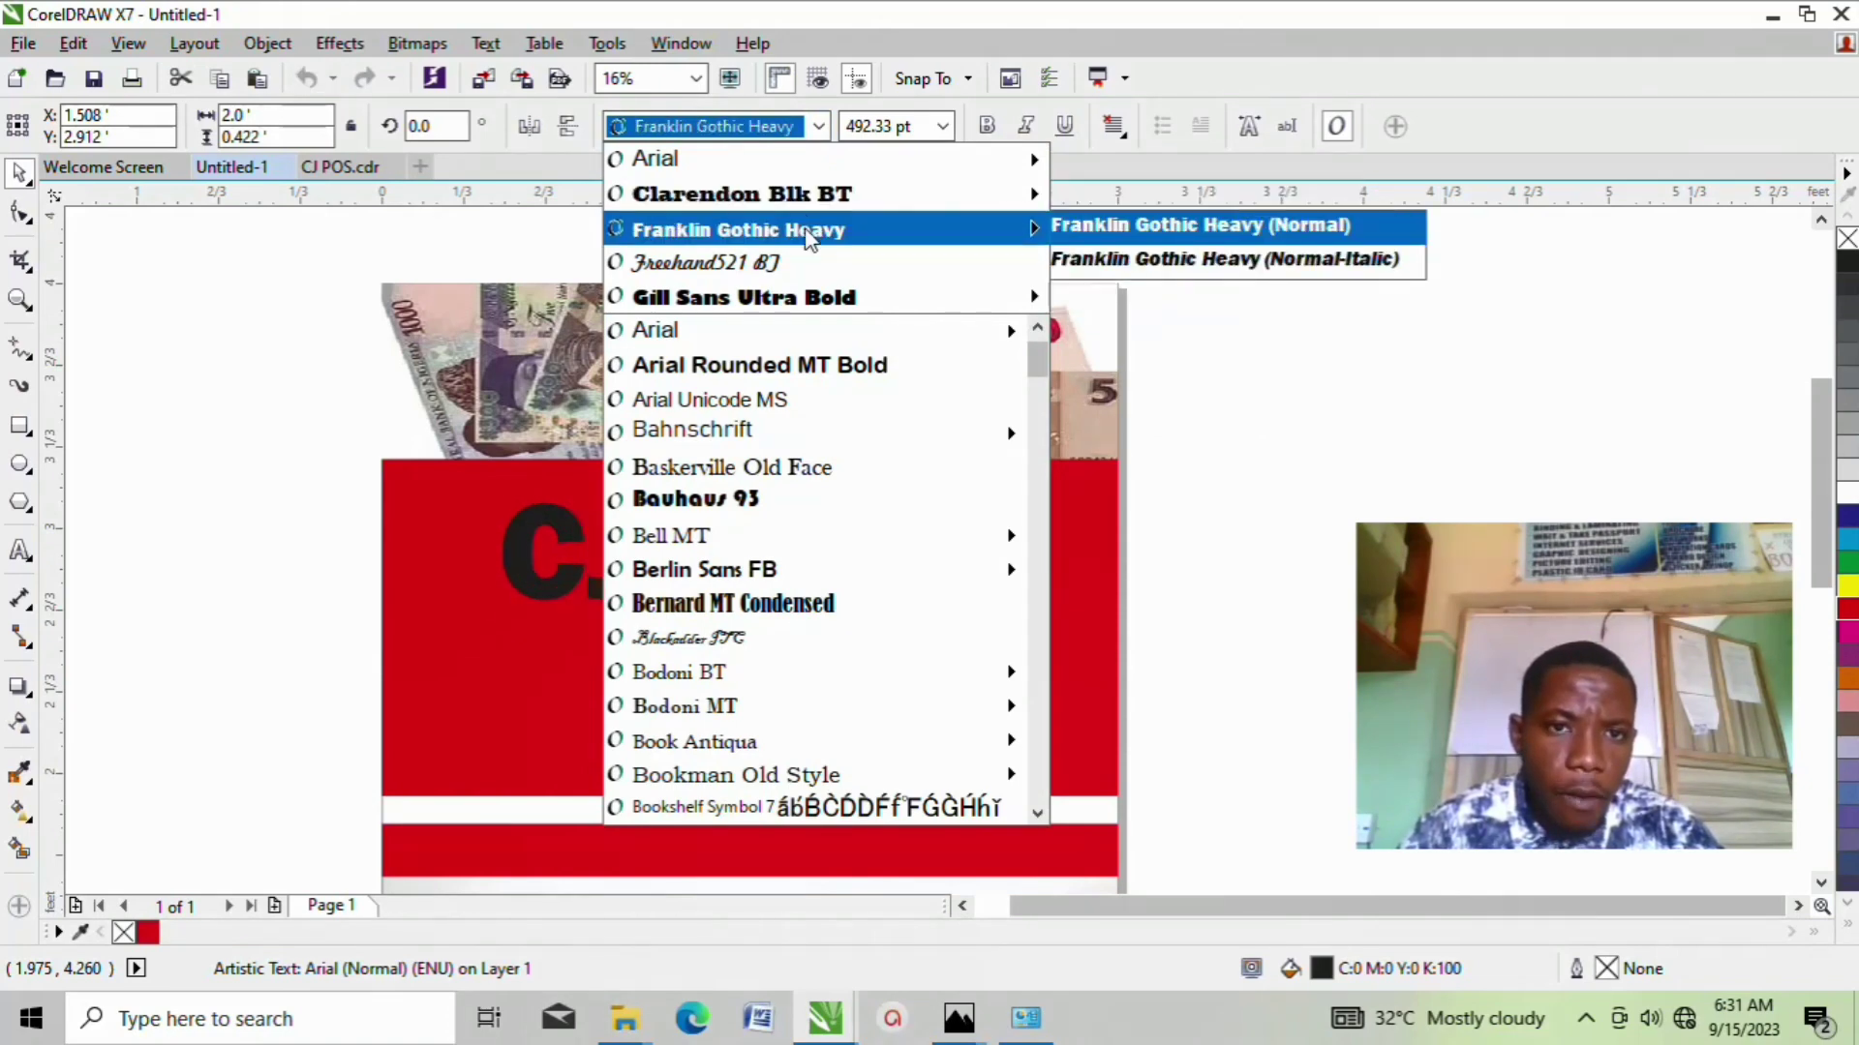
left_click(809, 237)
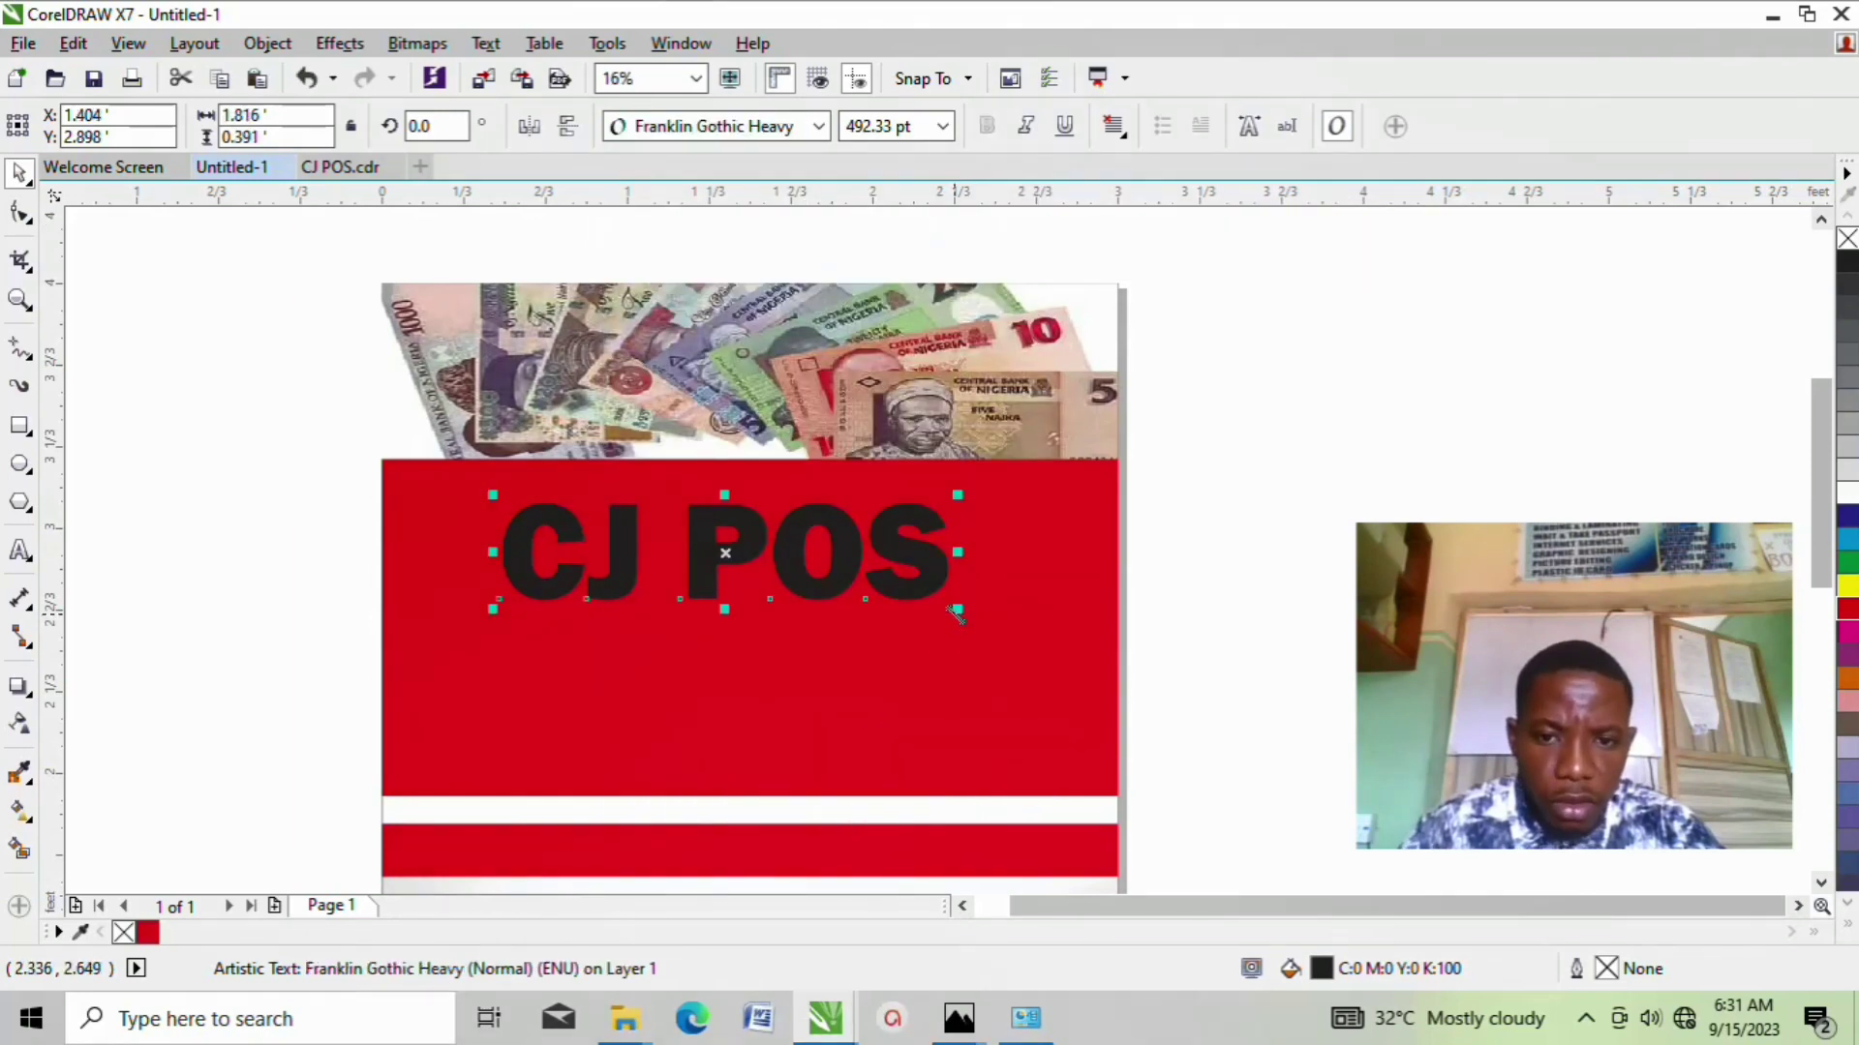
left_click_drag(956, 612, 1008, 682)
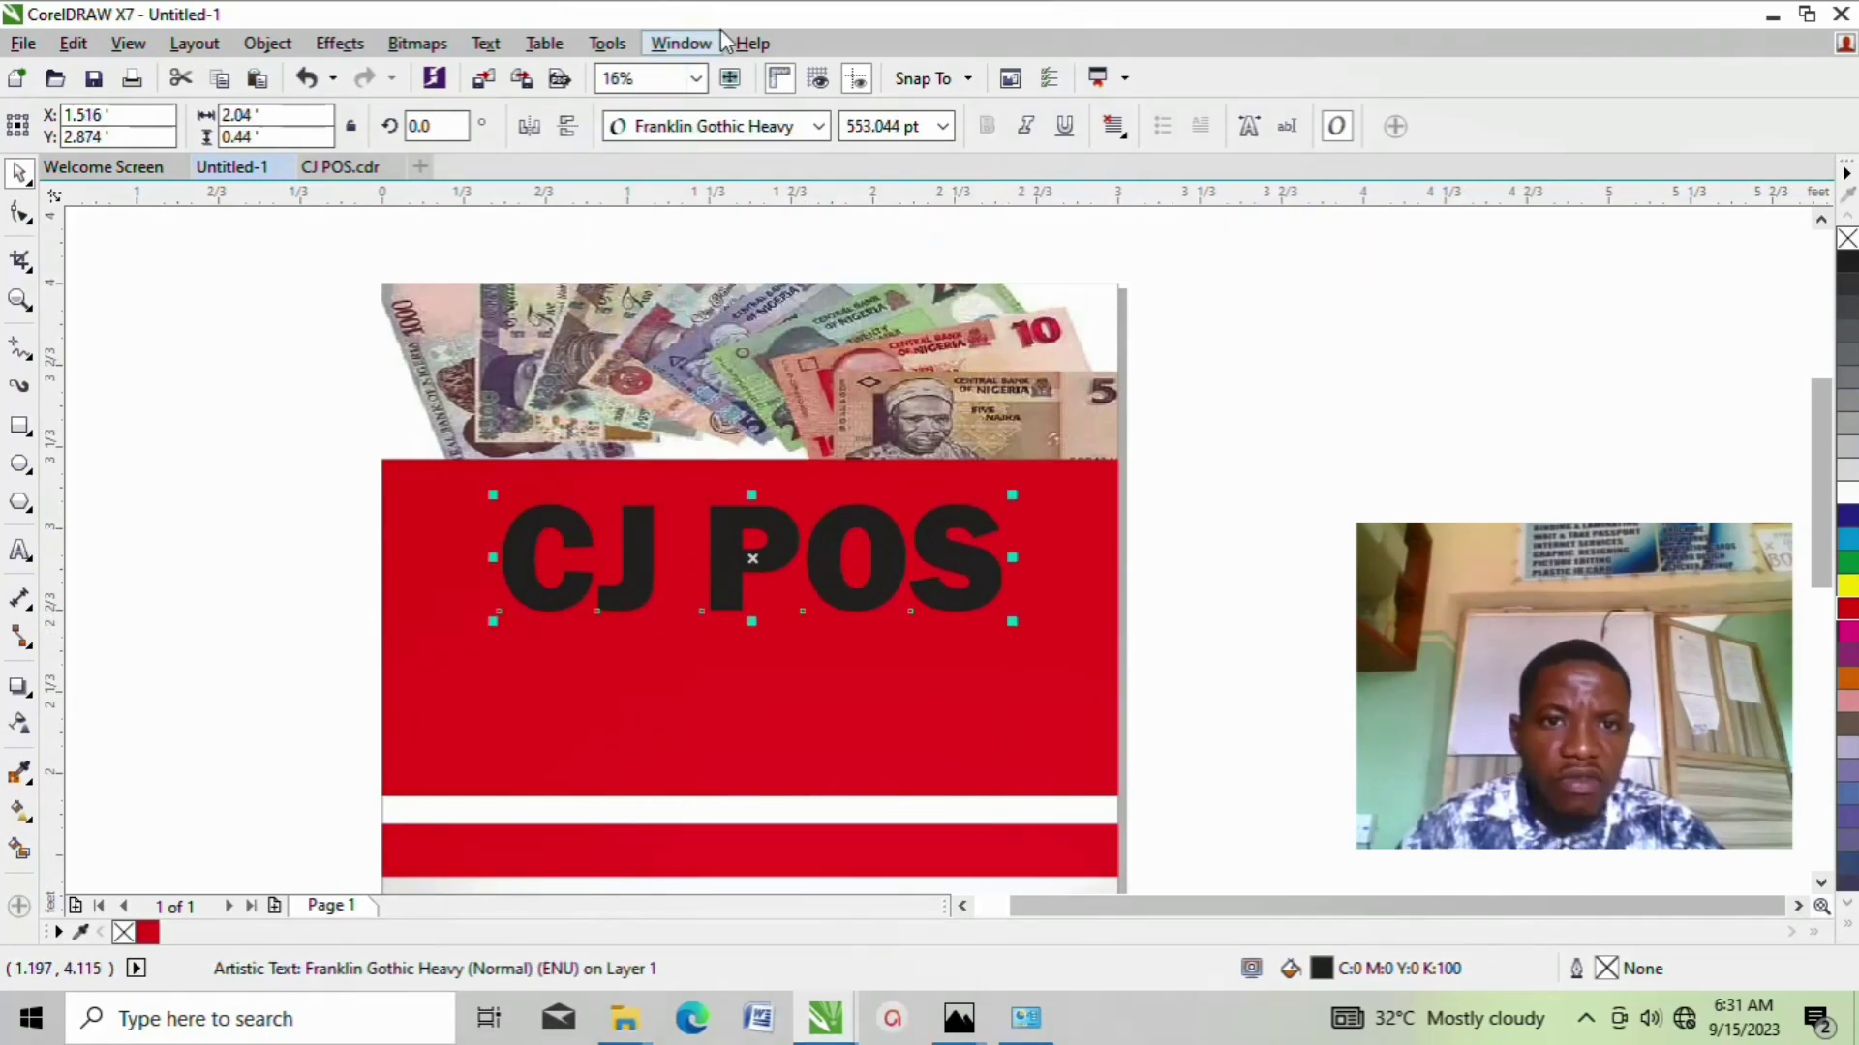
Step: Change the font of the CJ POS text to Haettenschweiler and scale it to about 1.88 by 0.66 ft
left_click(818, 126)
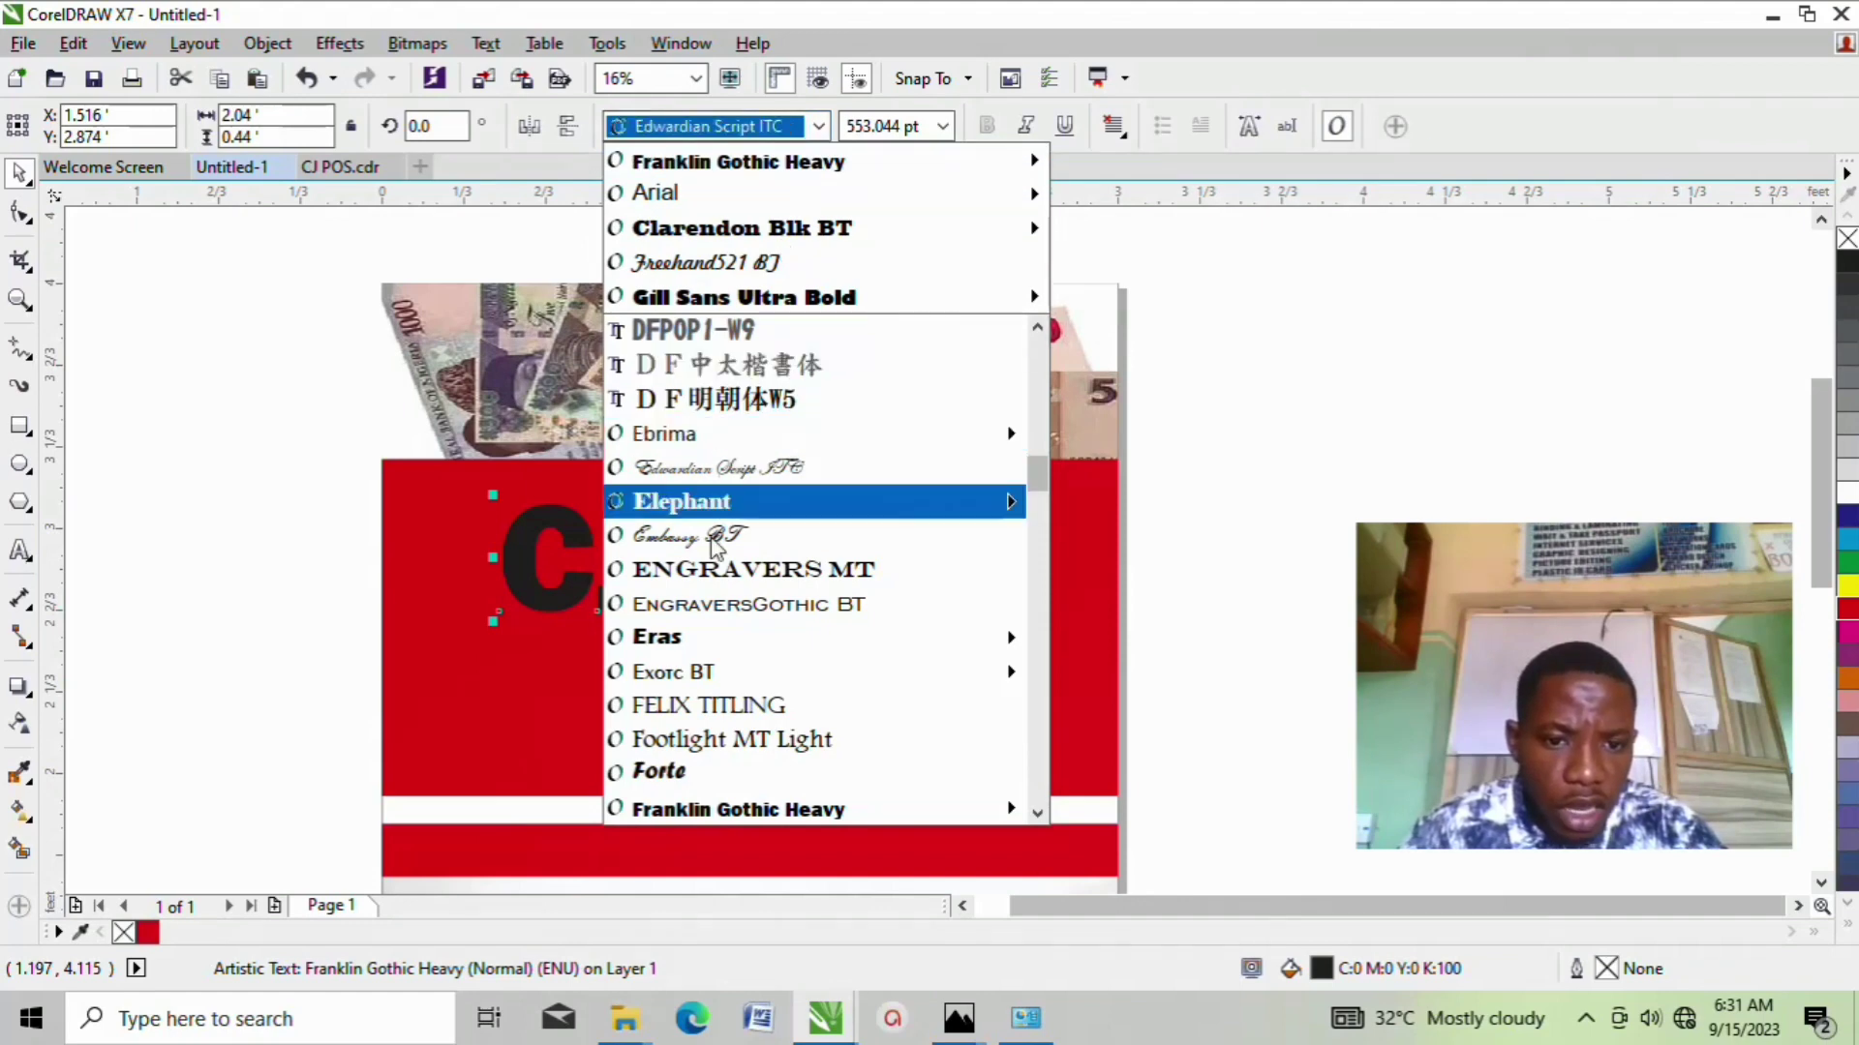
scroll(713, 547, "down", 4)
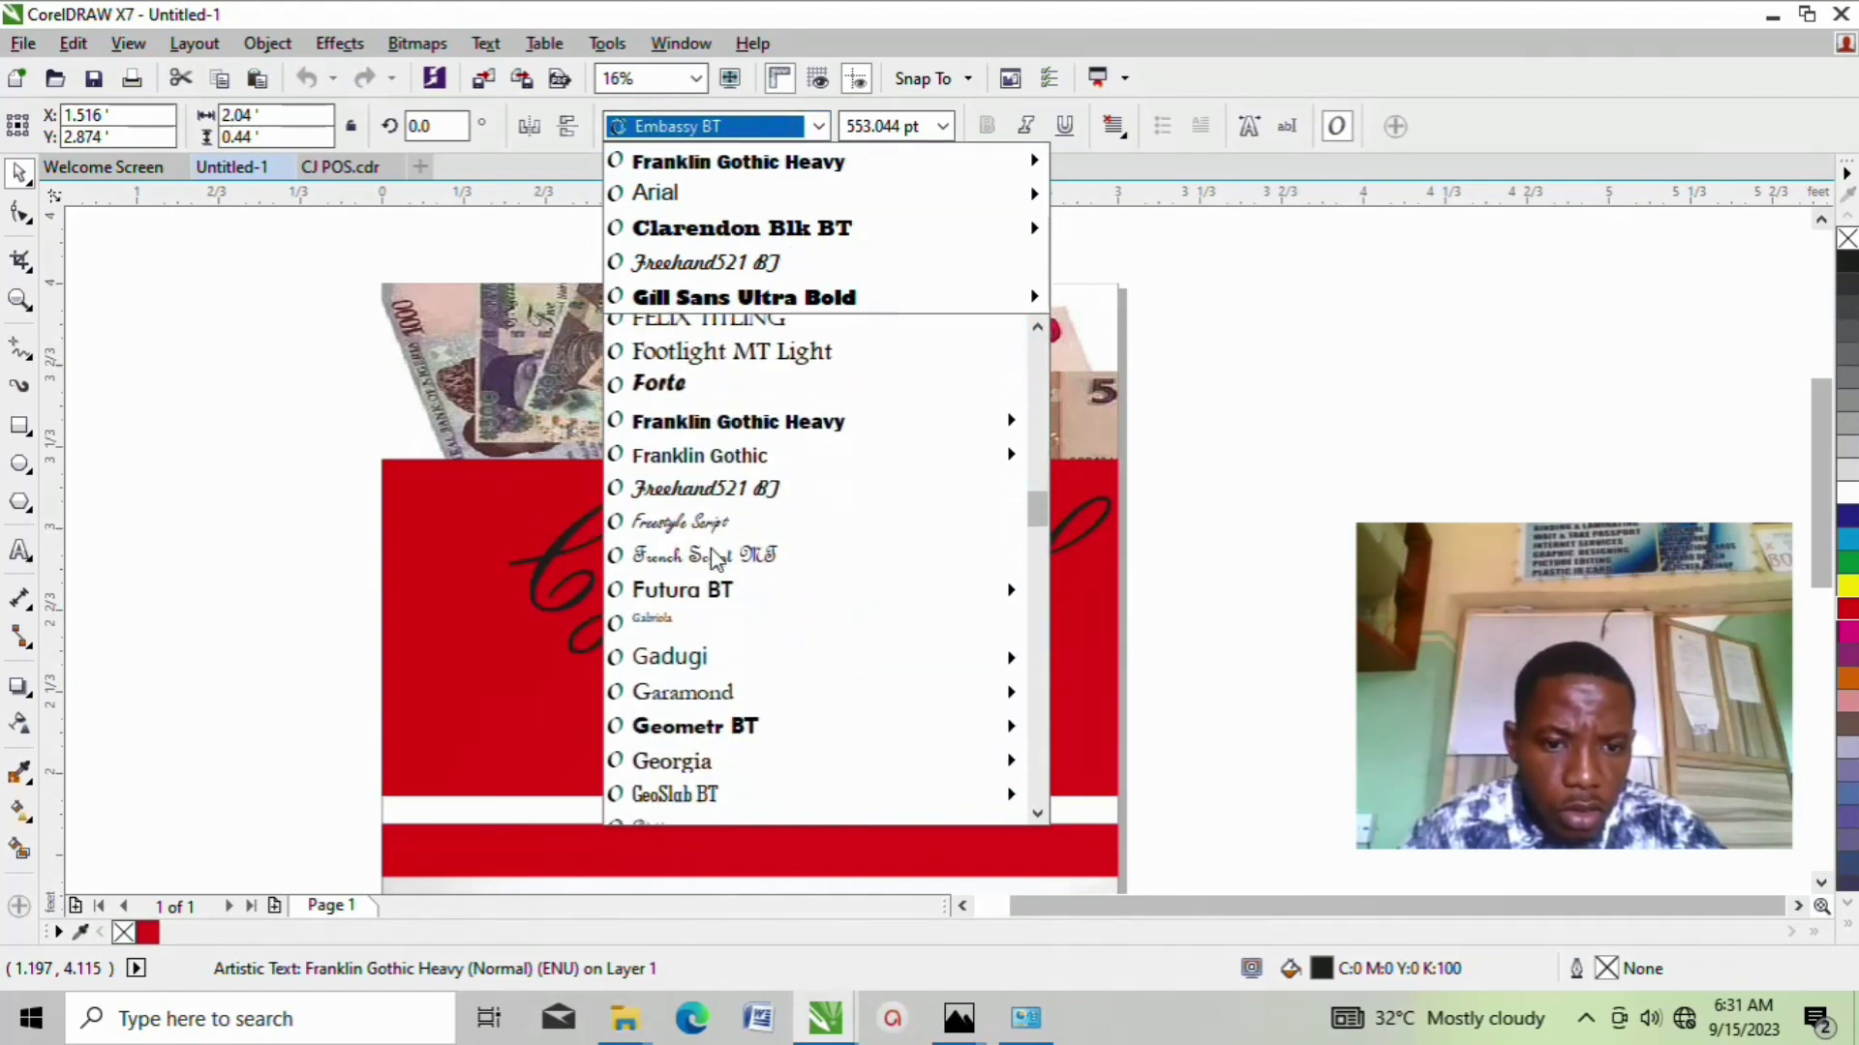
scroll(714, 557, "down", 4)
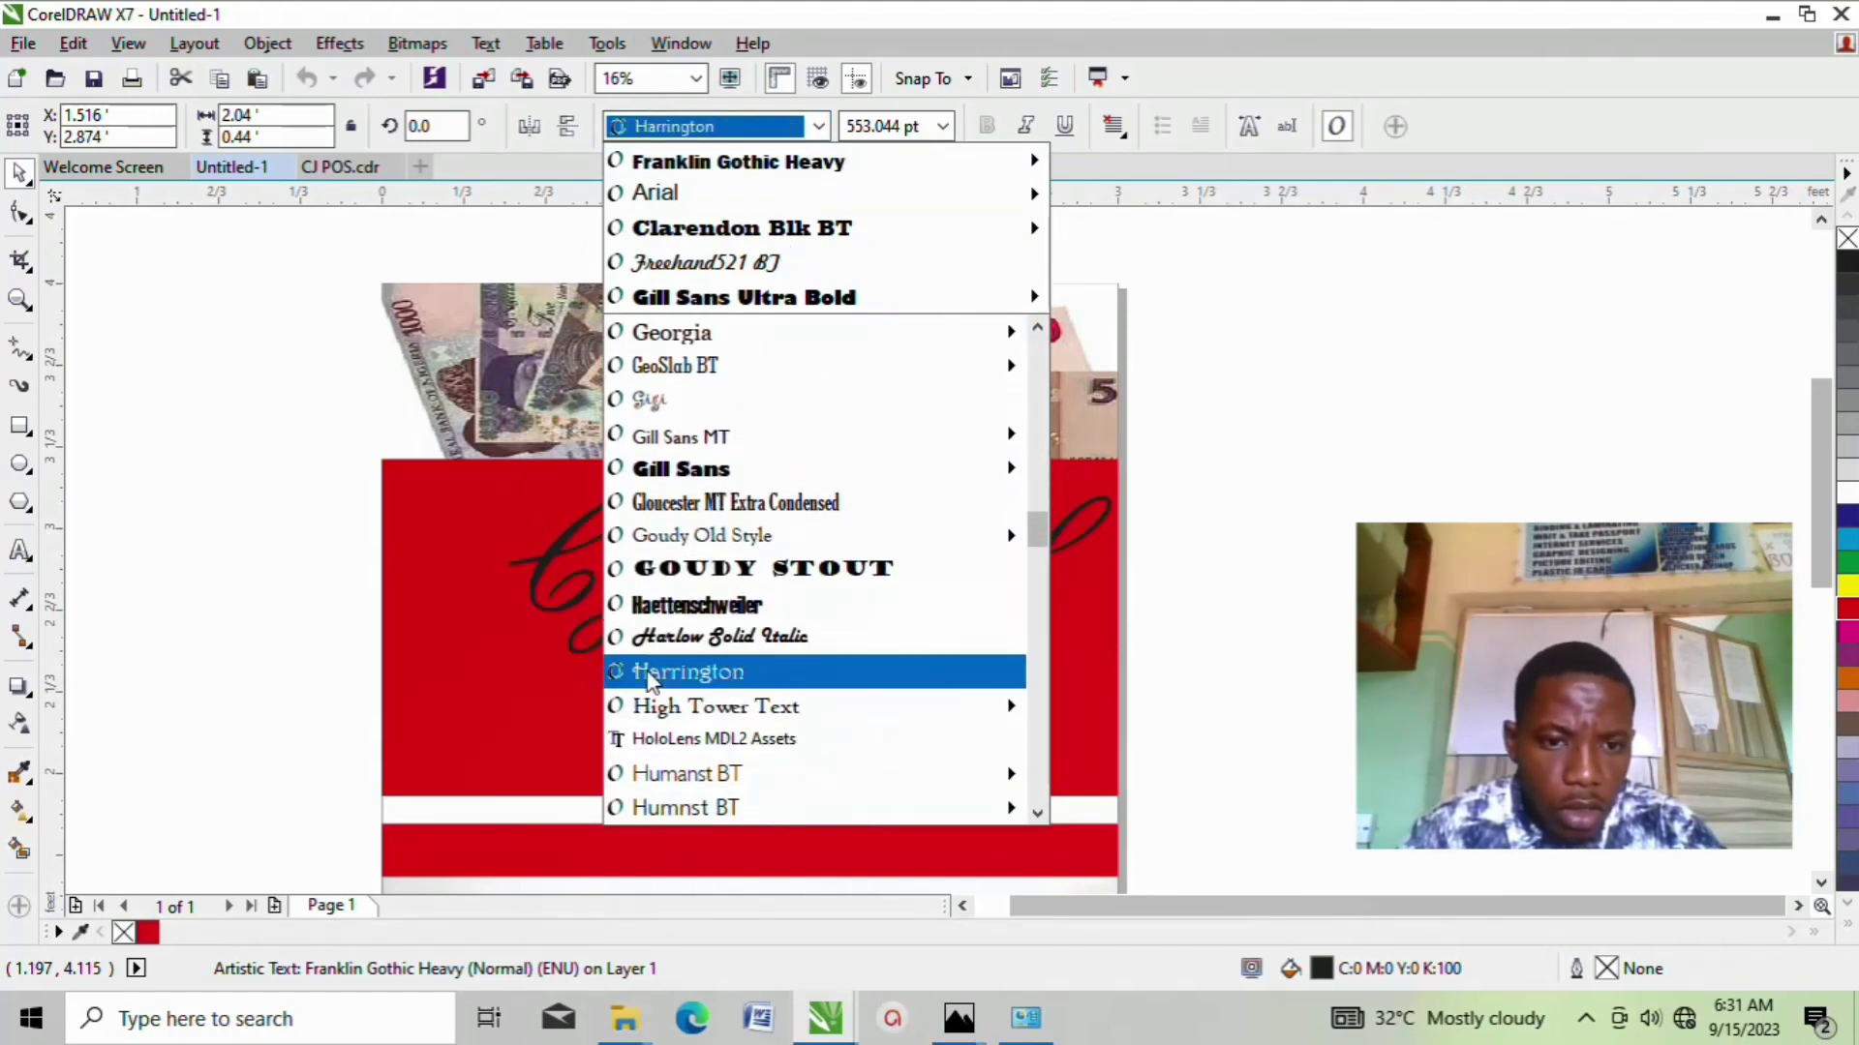
left_click(675, 620)
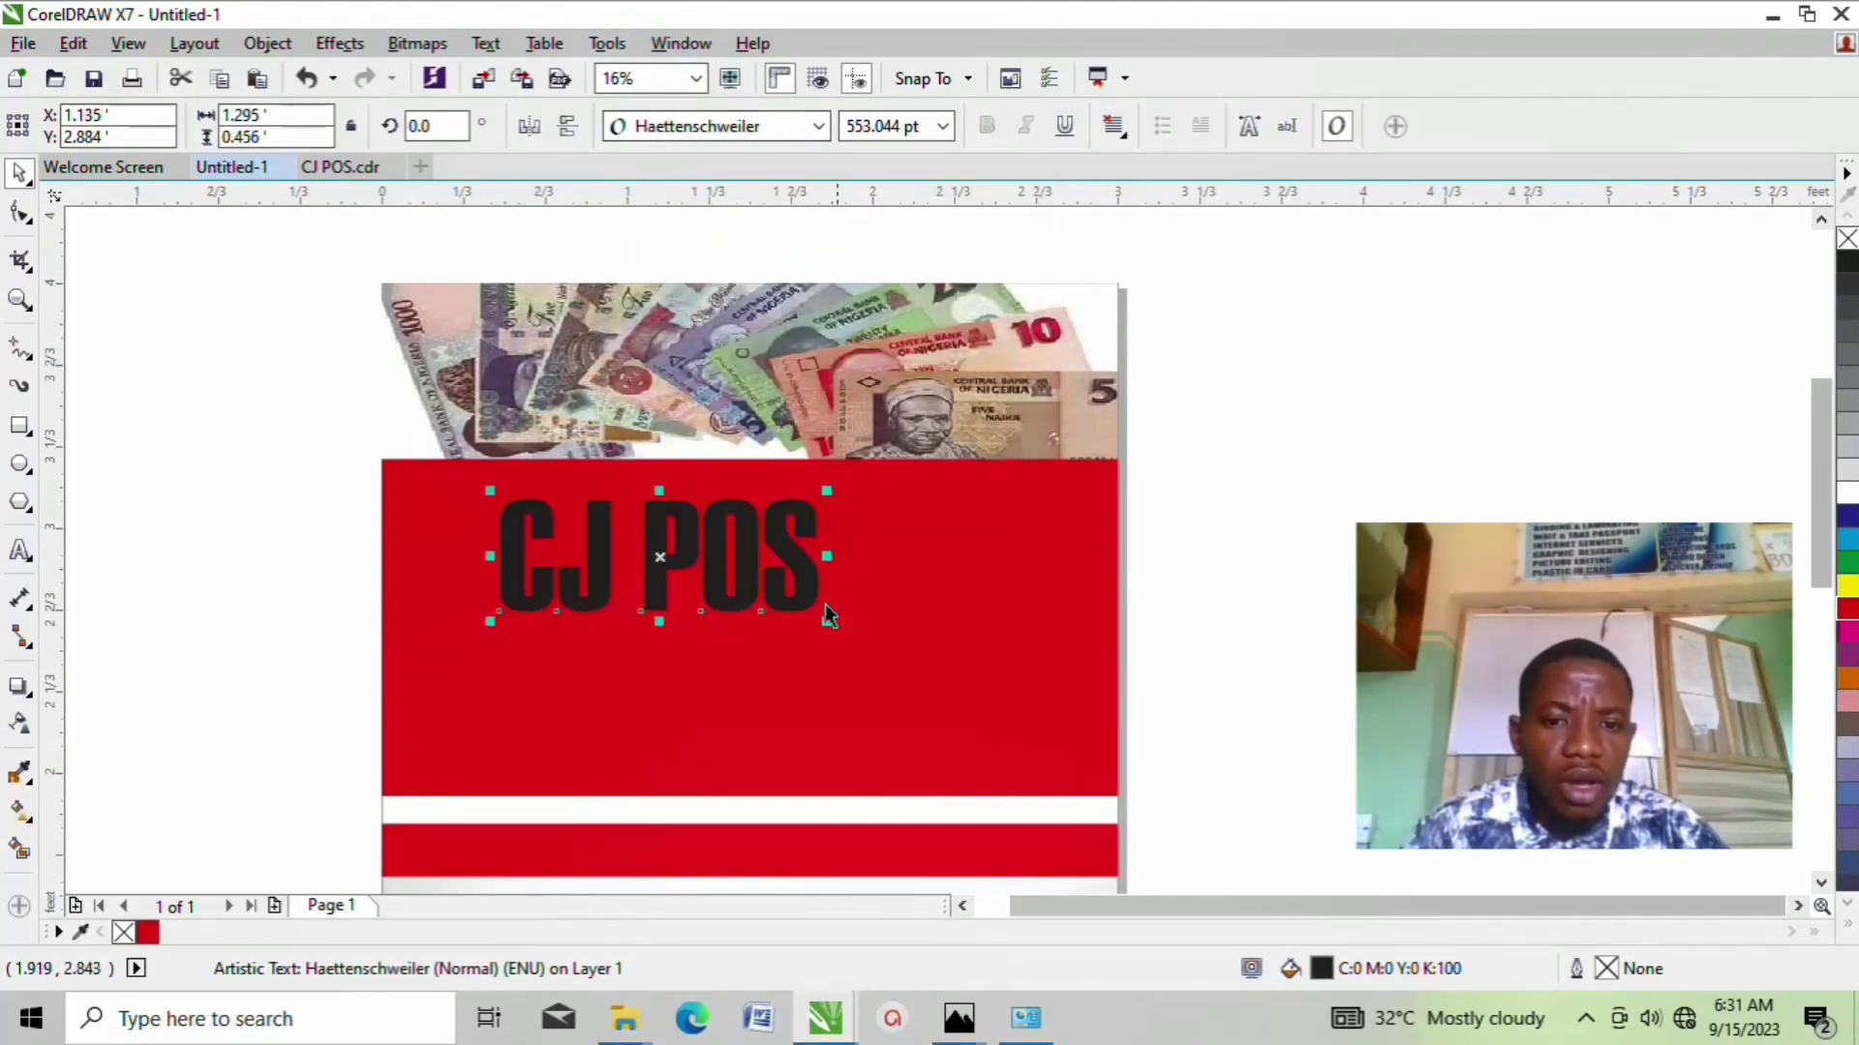
left_click_drag(825, 619, 971, 706)
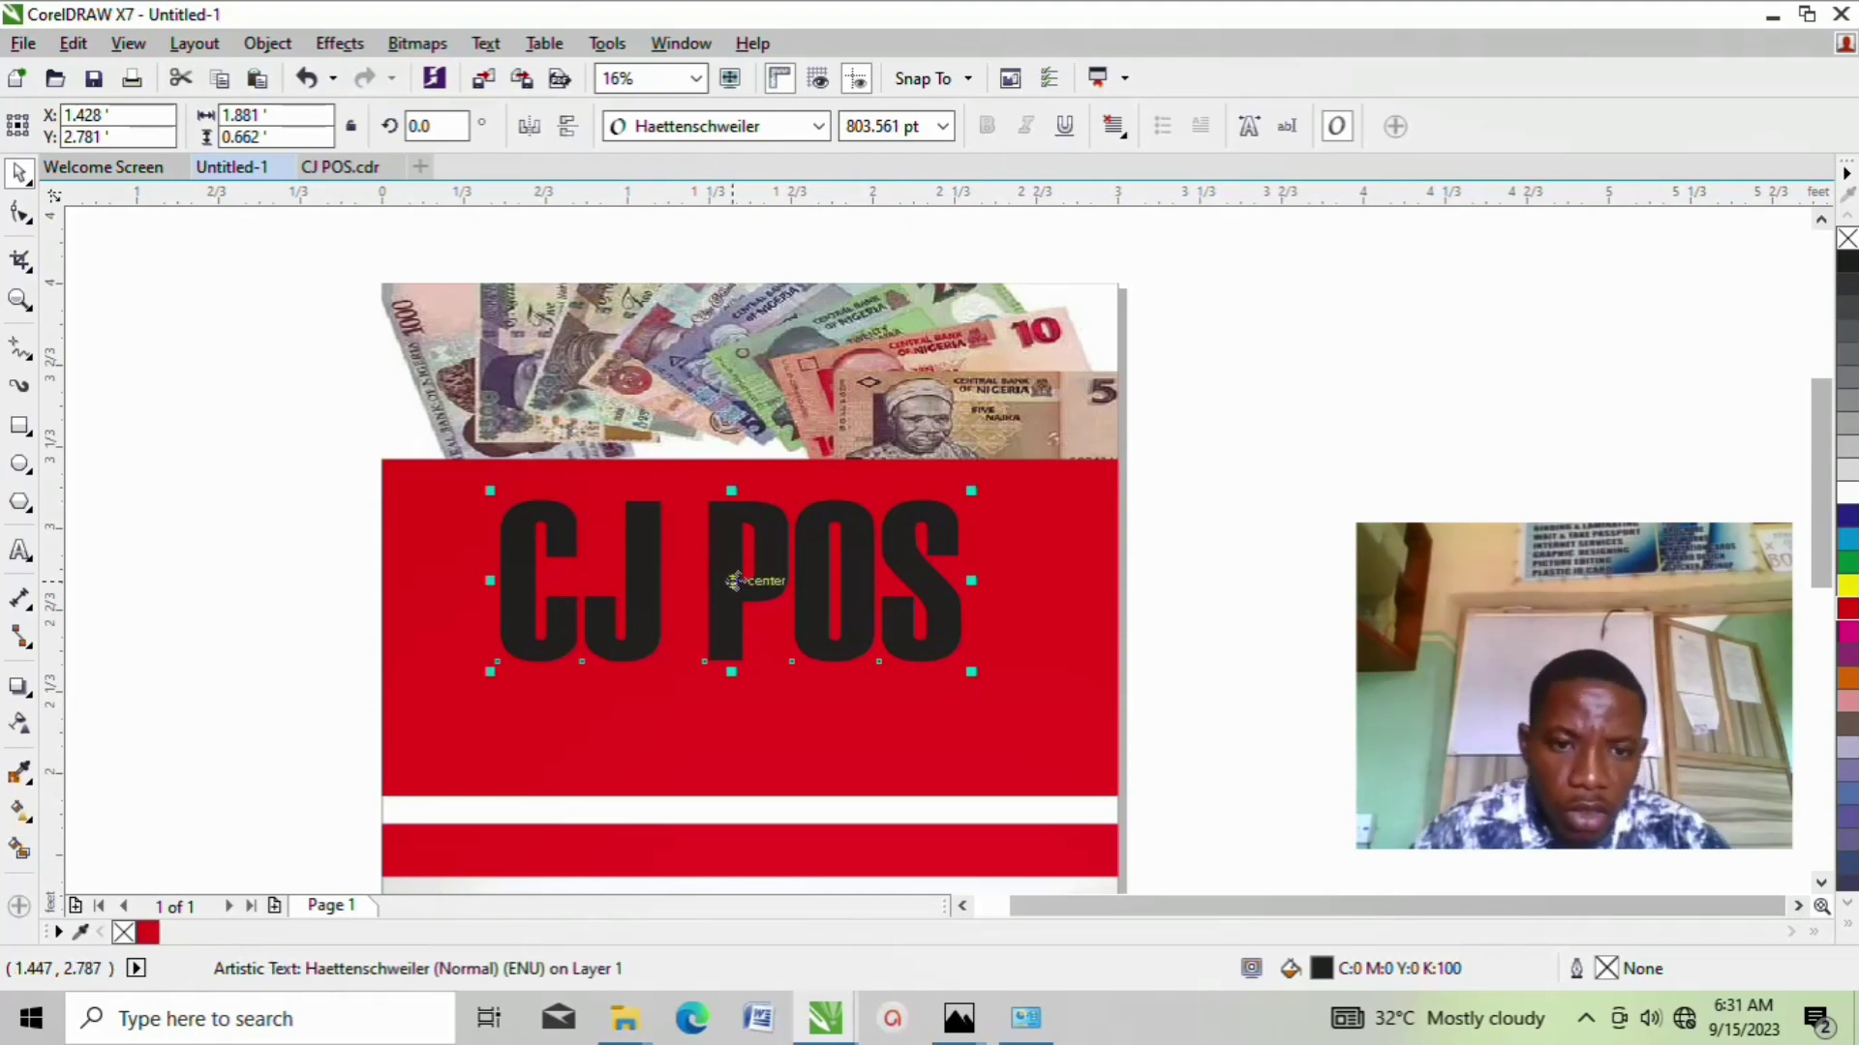
Step: Fill the CJ POS text with yellow and place a copy directly above it, overlapping the naira notes
scroll(731, 582, "down", 1)
scroll(728, 589, "up", 1)
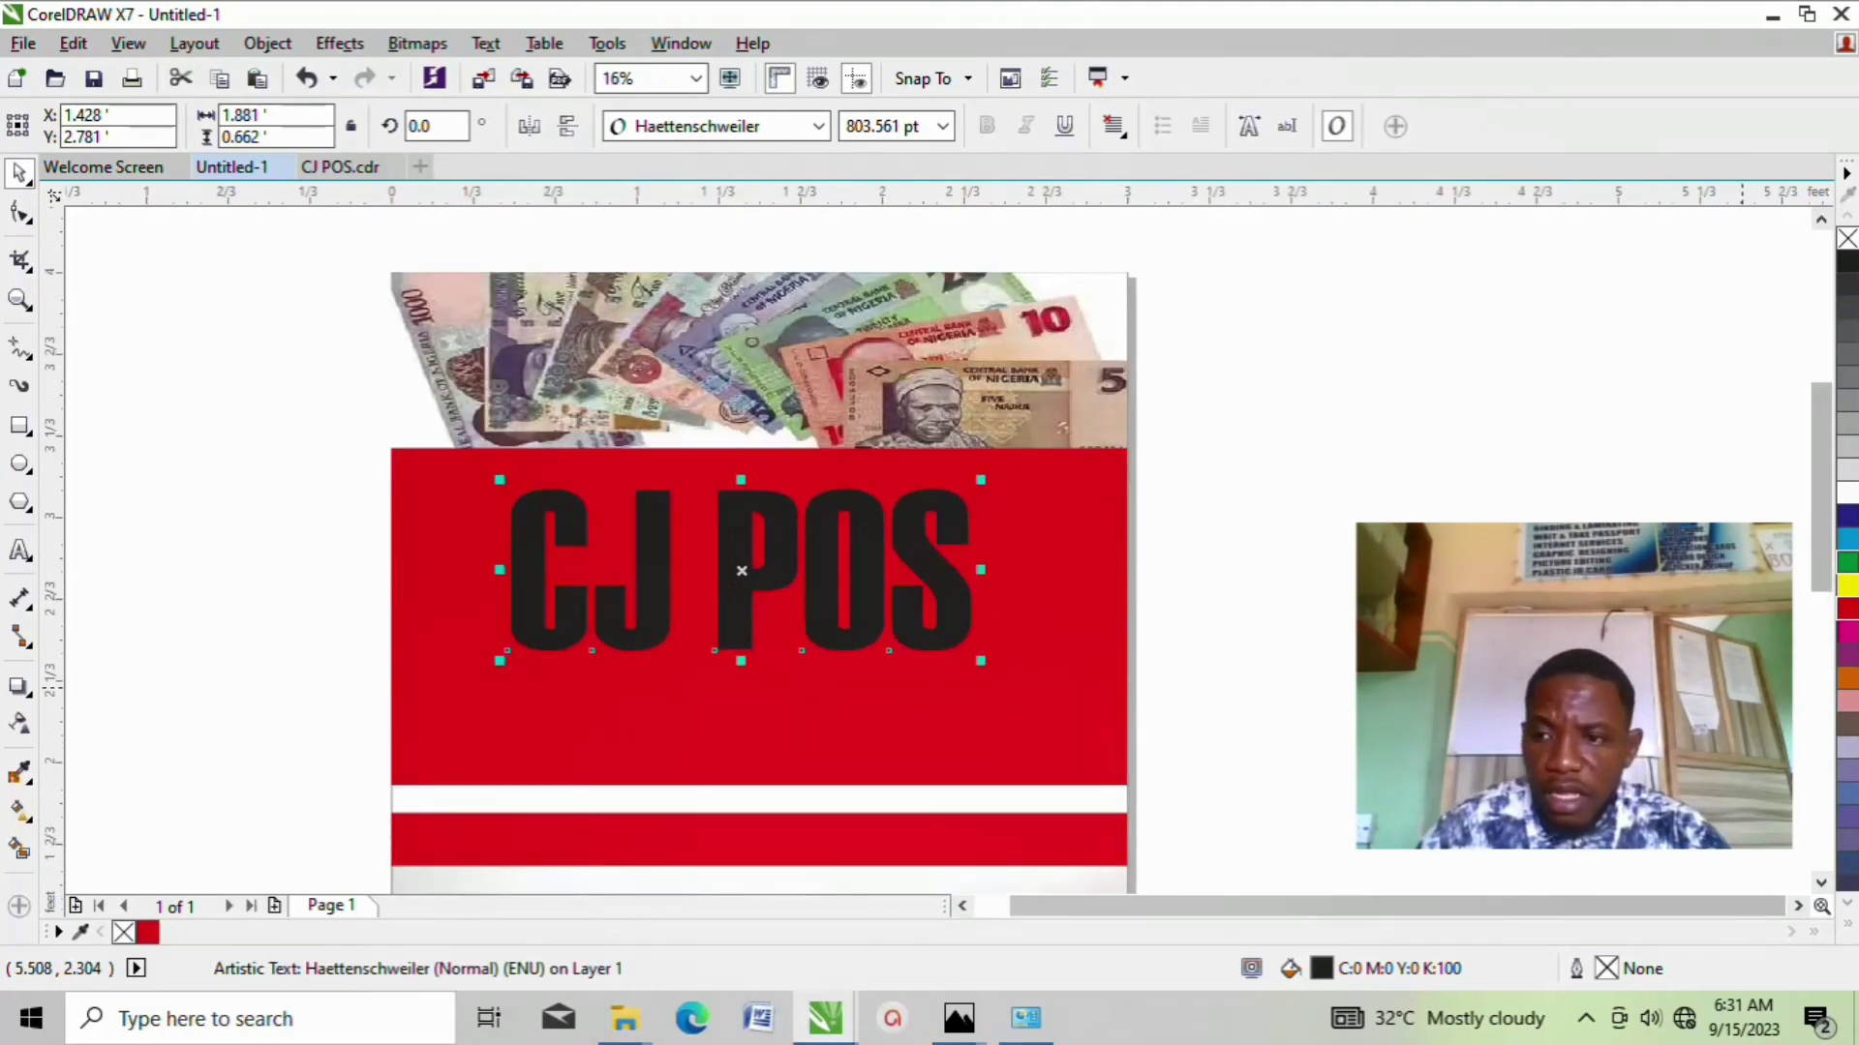
left_click(1846, 587)
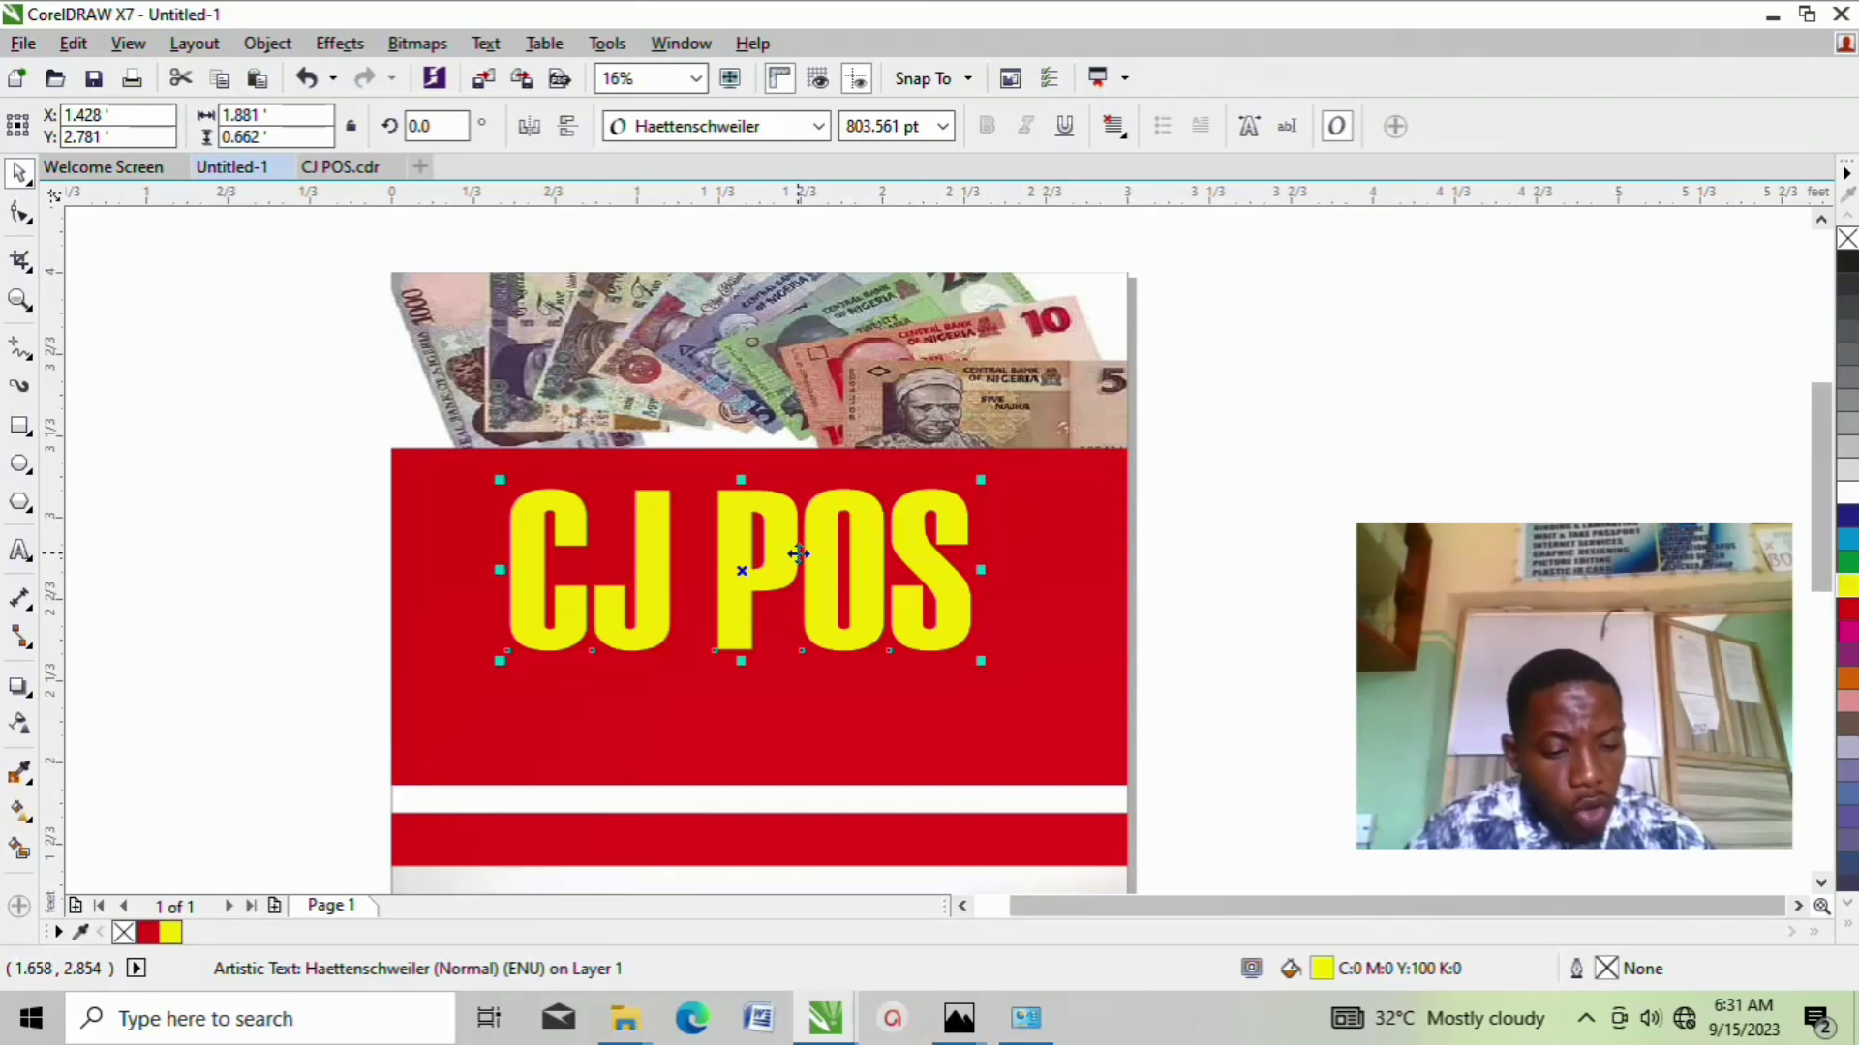
left_click_drag(784, 536, 783, 405)
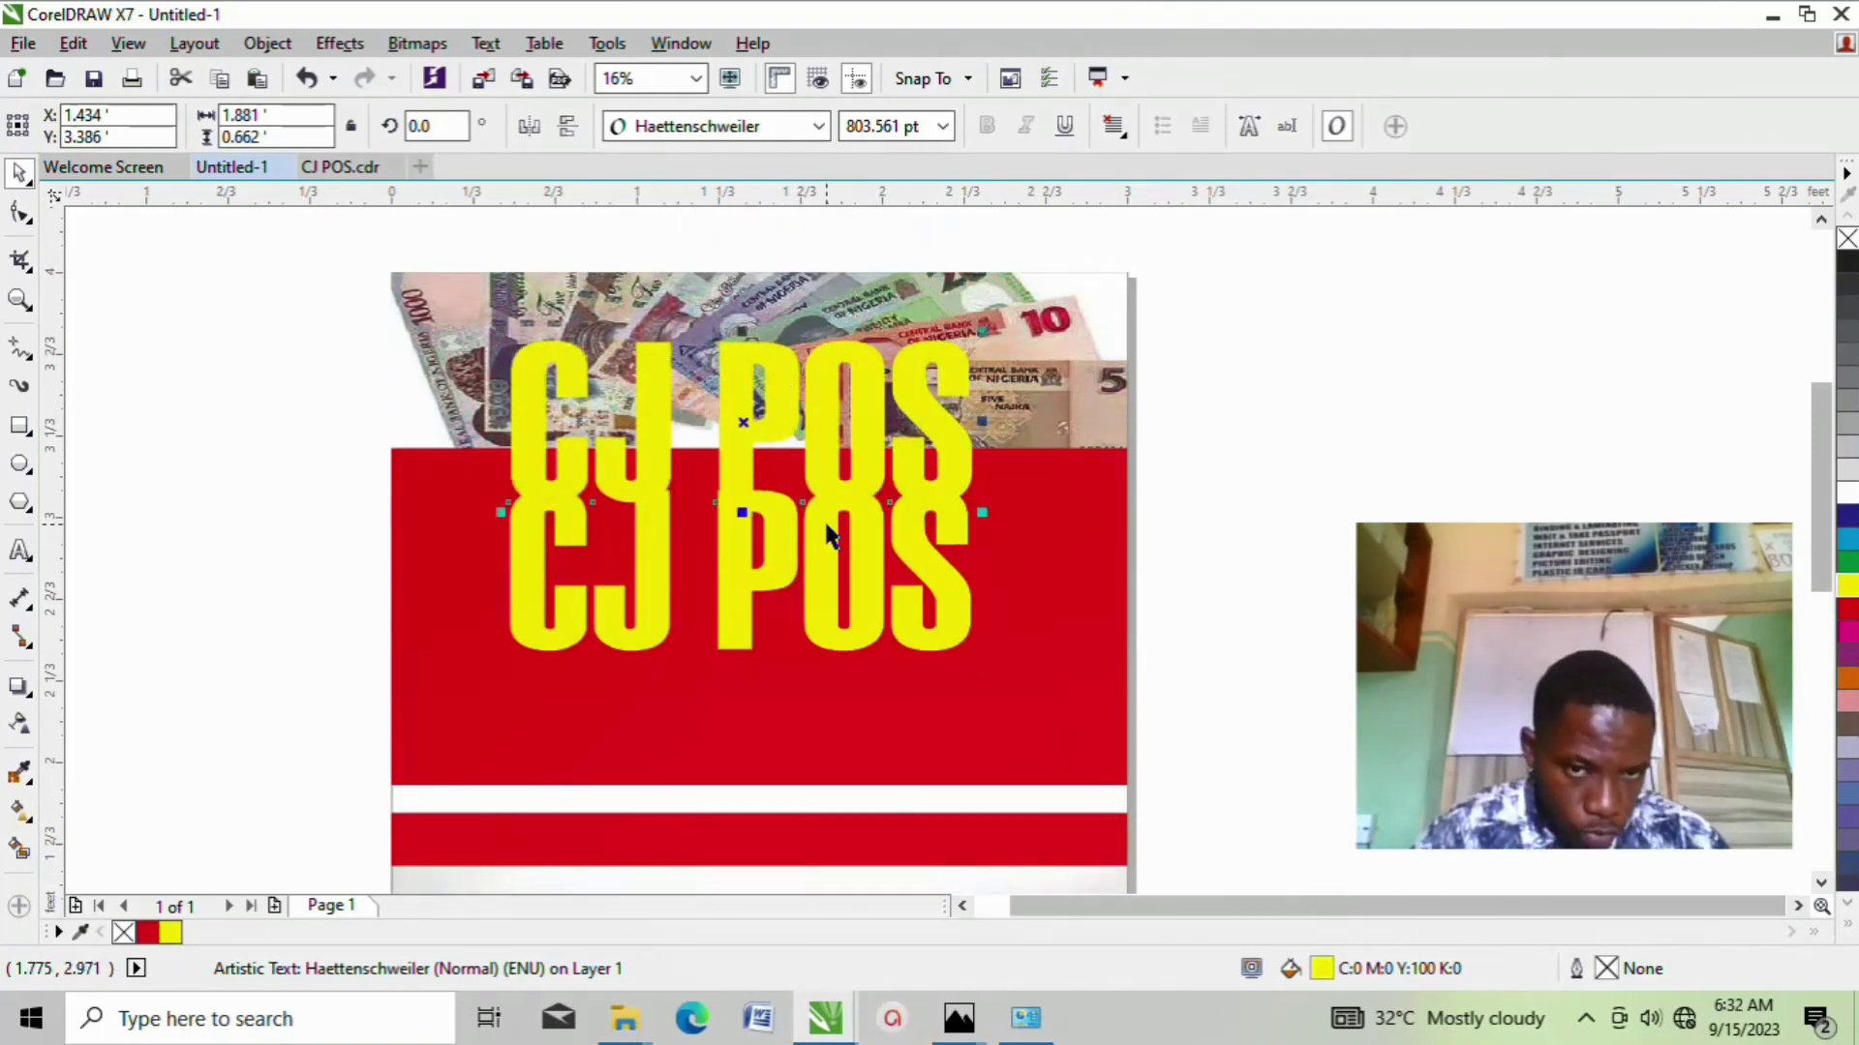
Step: Fill the lower CJ POS text on the red band with white
left_click(1276, 571)
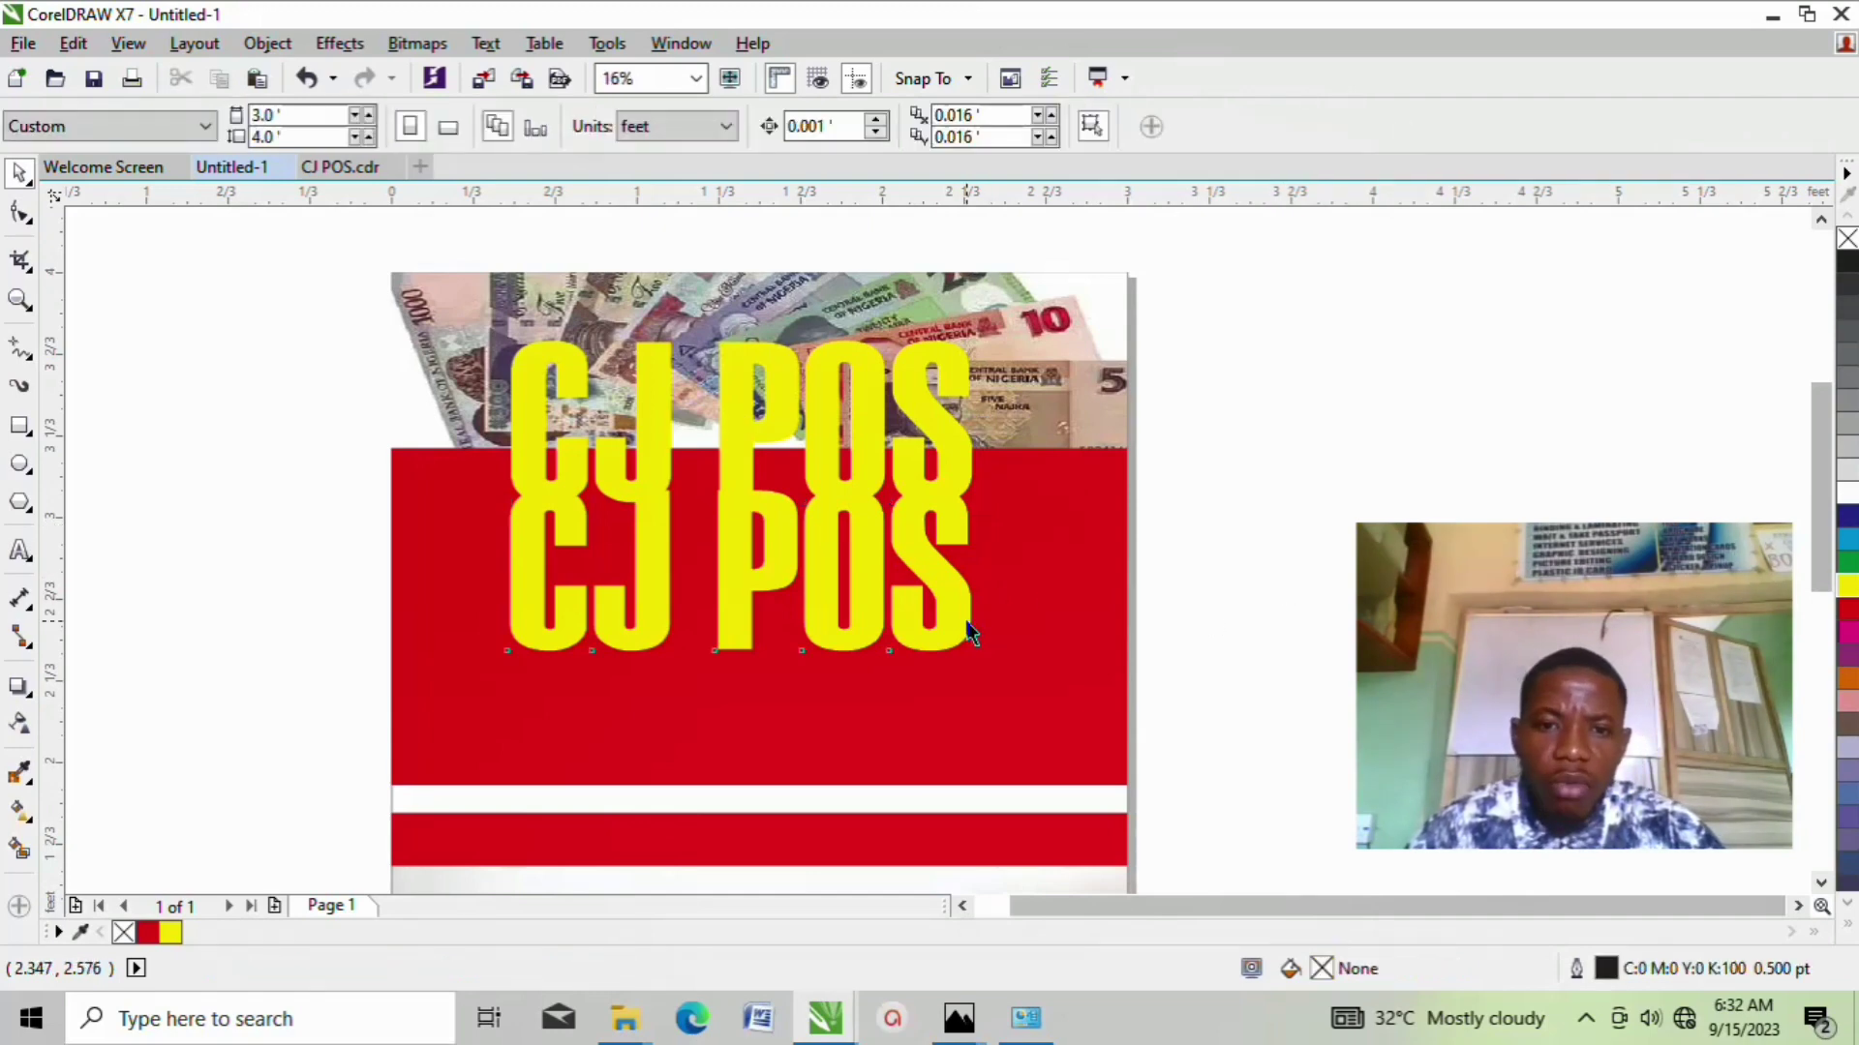
left_click(971, 634)
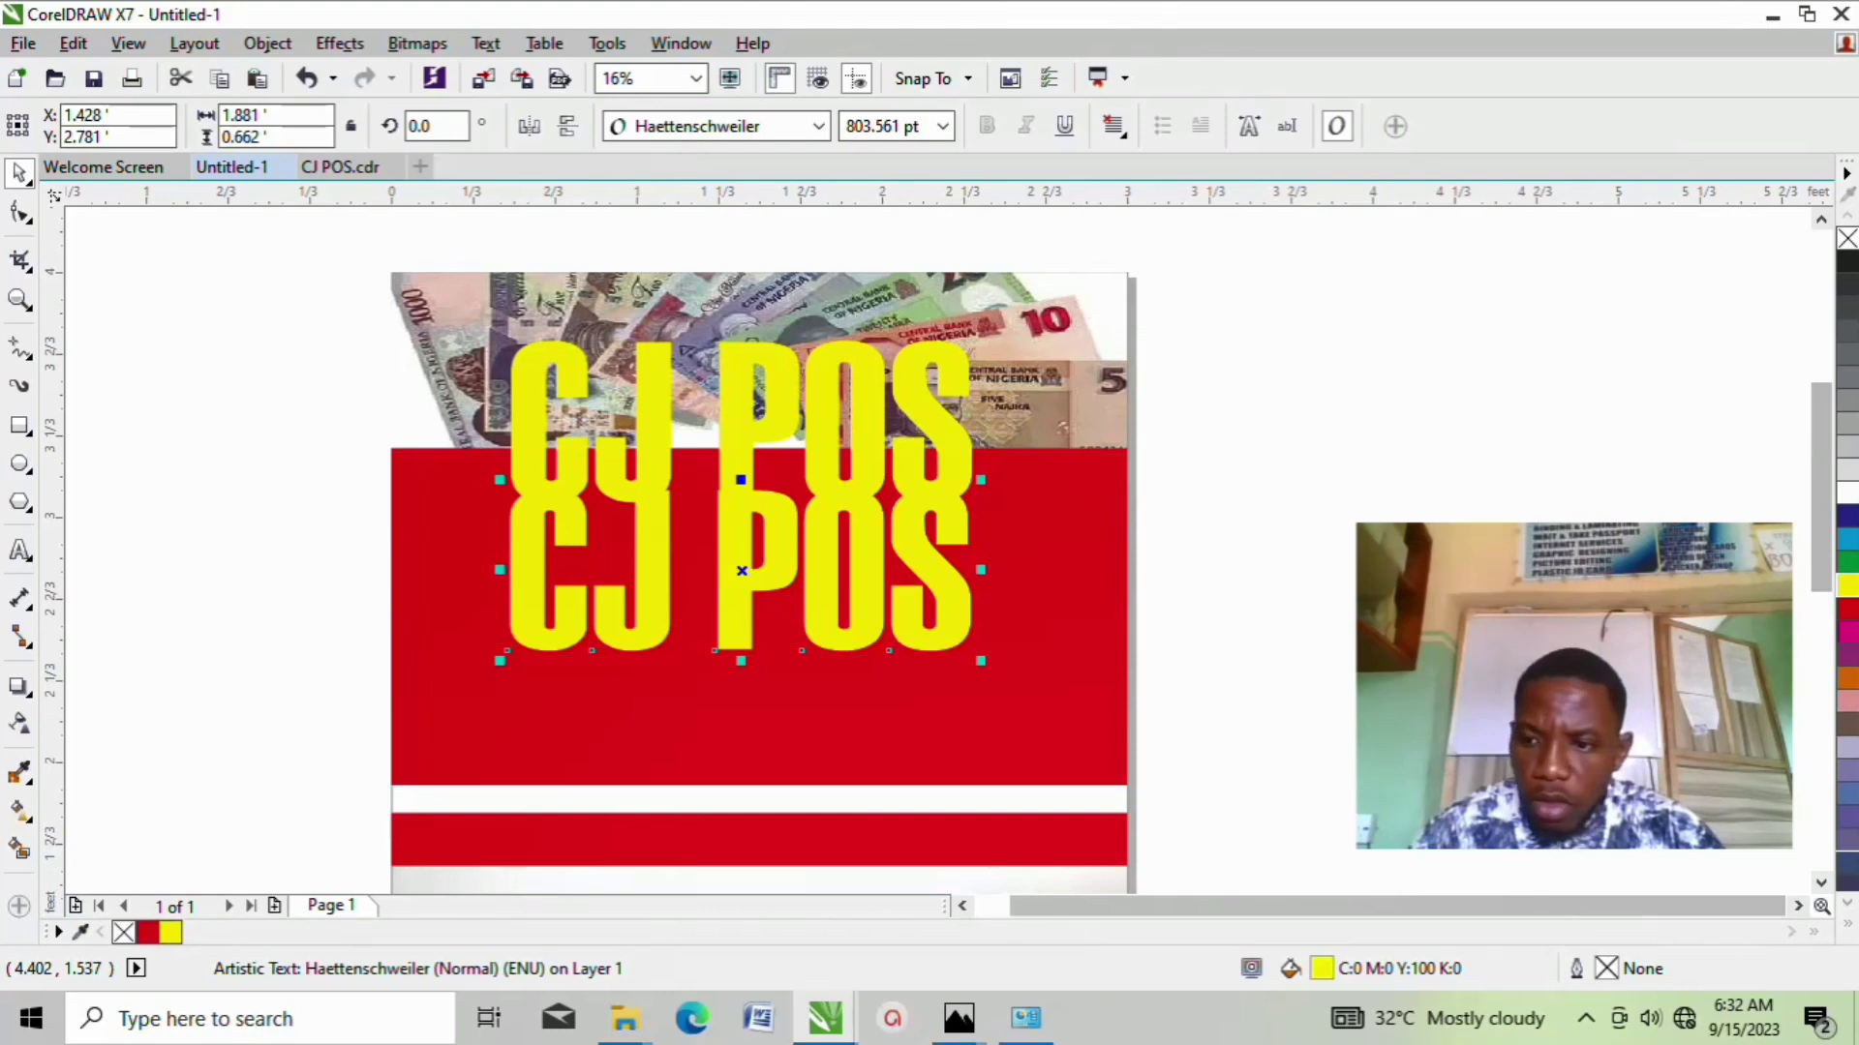
left_click(1846, 932)
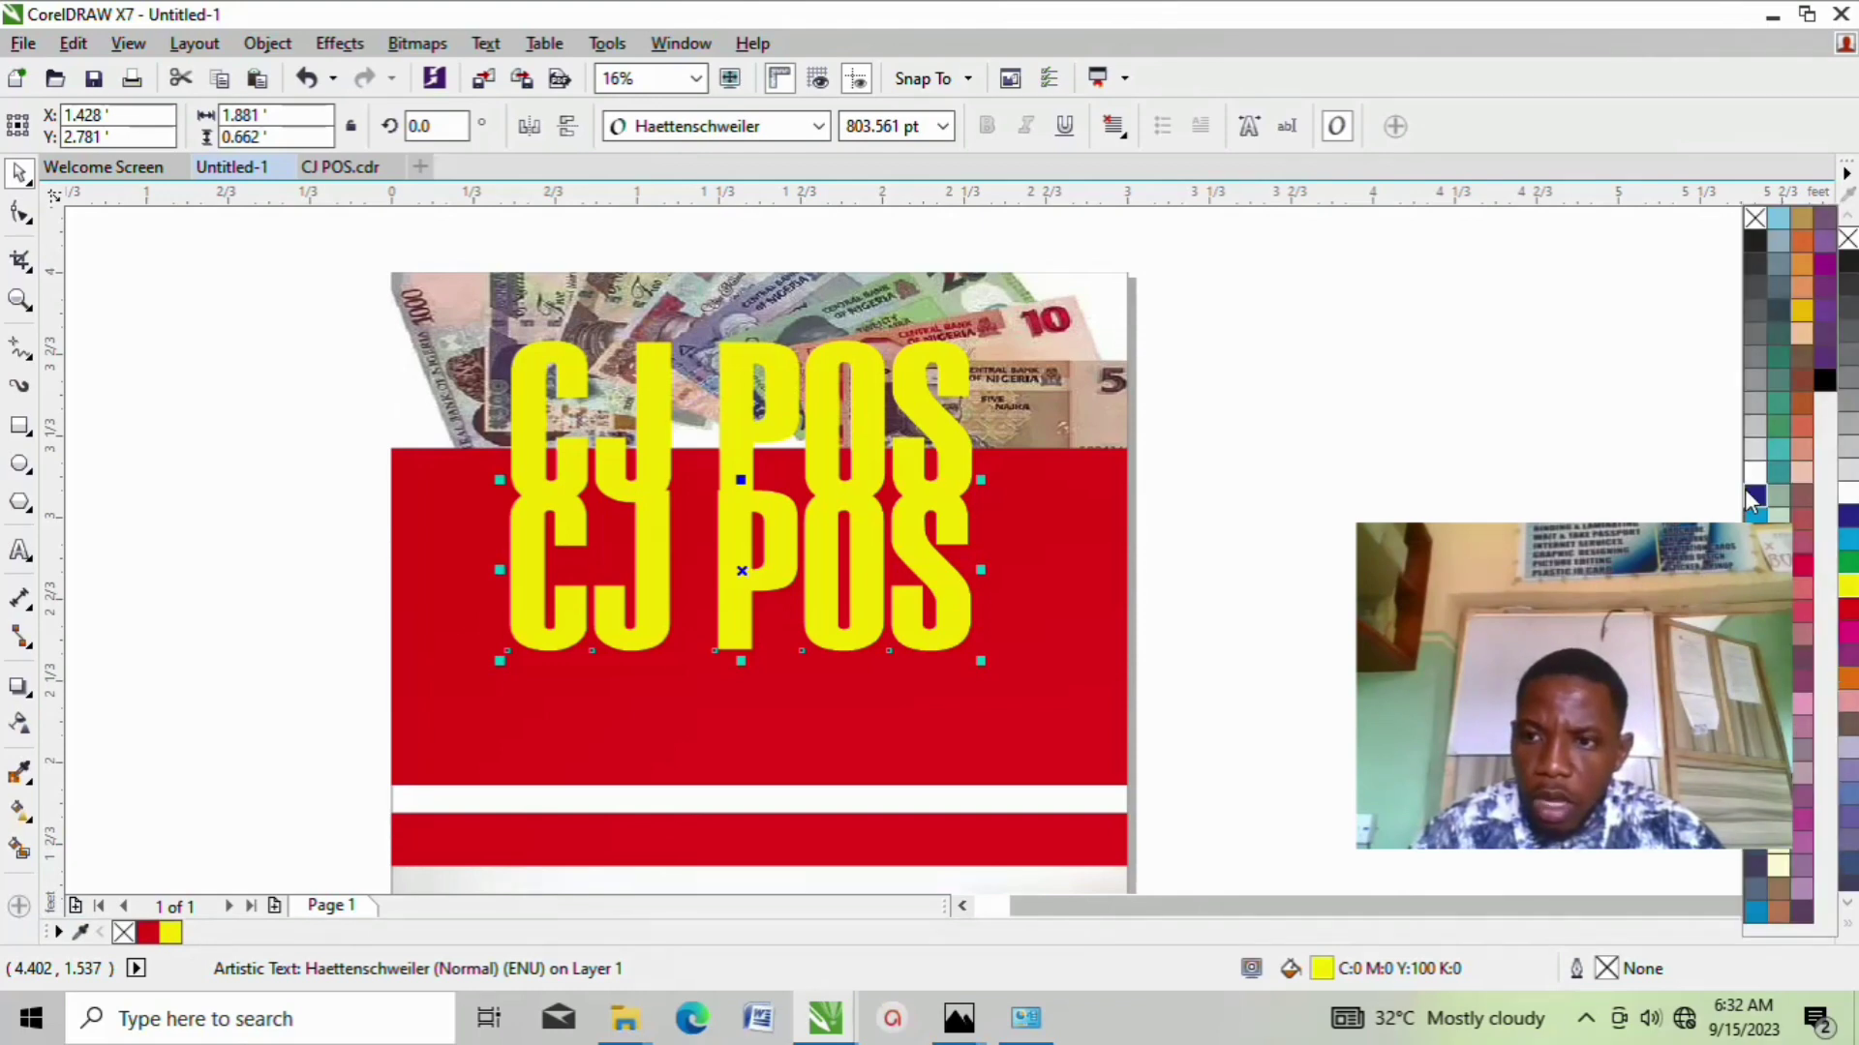
left_click(1754, 474)
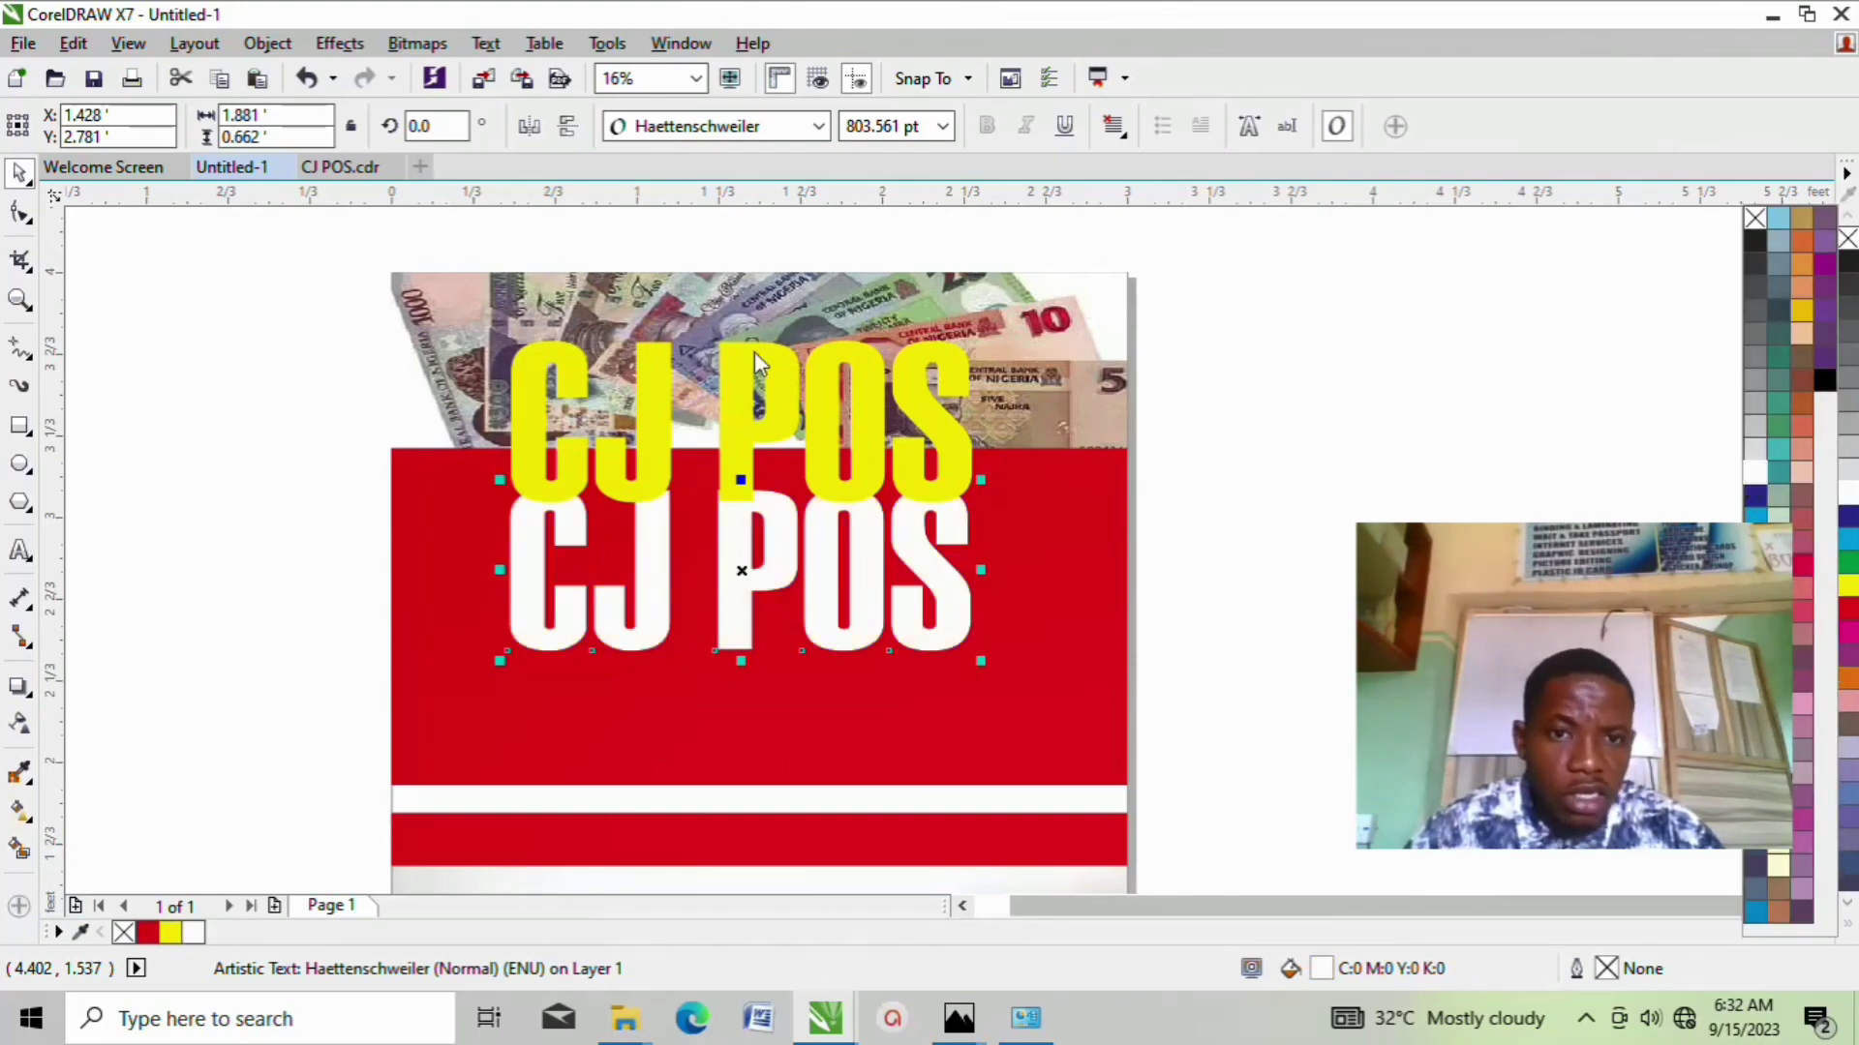
Step: Move the yellow CJ POS text directly over the white CJ POS text on the red band
left_click(747, 351)
double_click(734, 364)
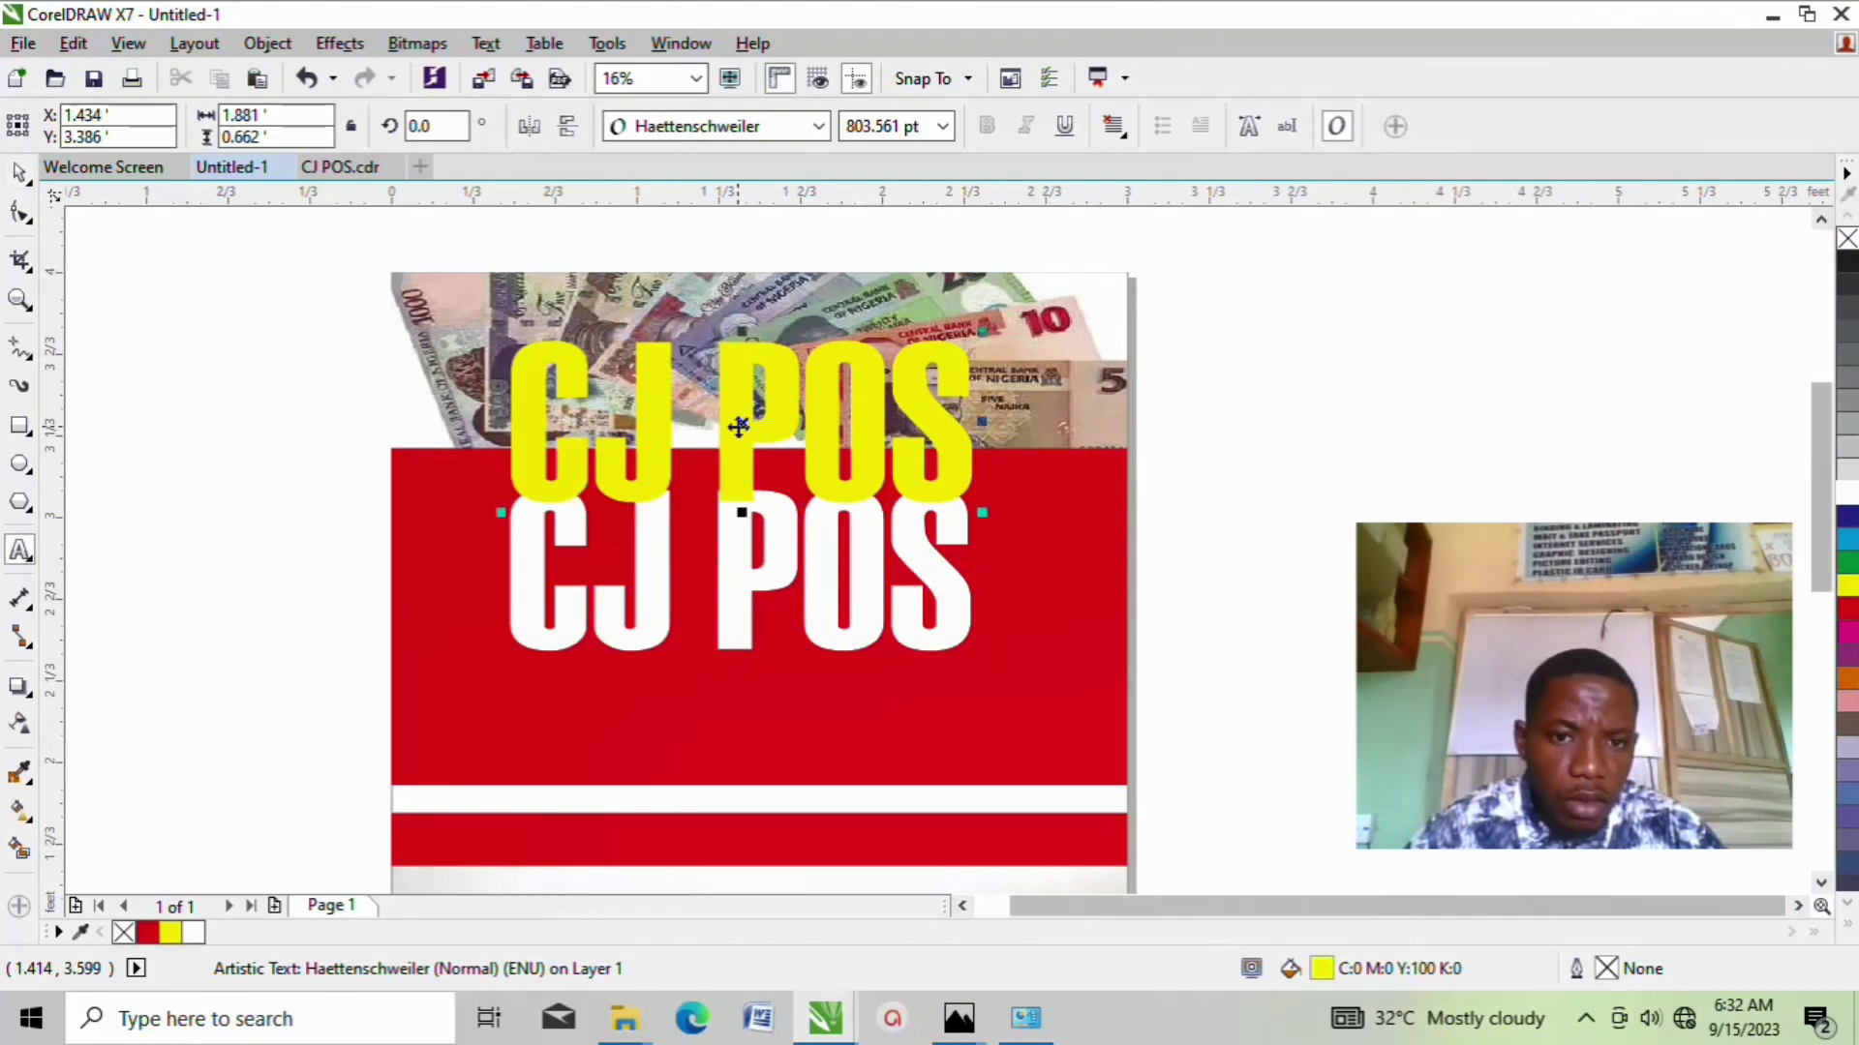
left_click_drag(743, 469, 742, 571)
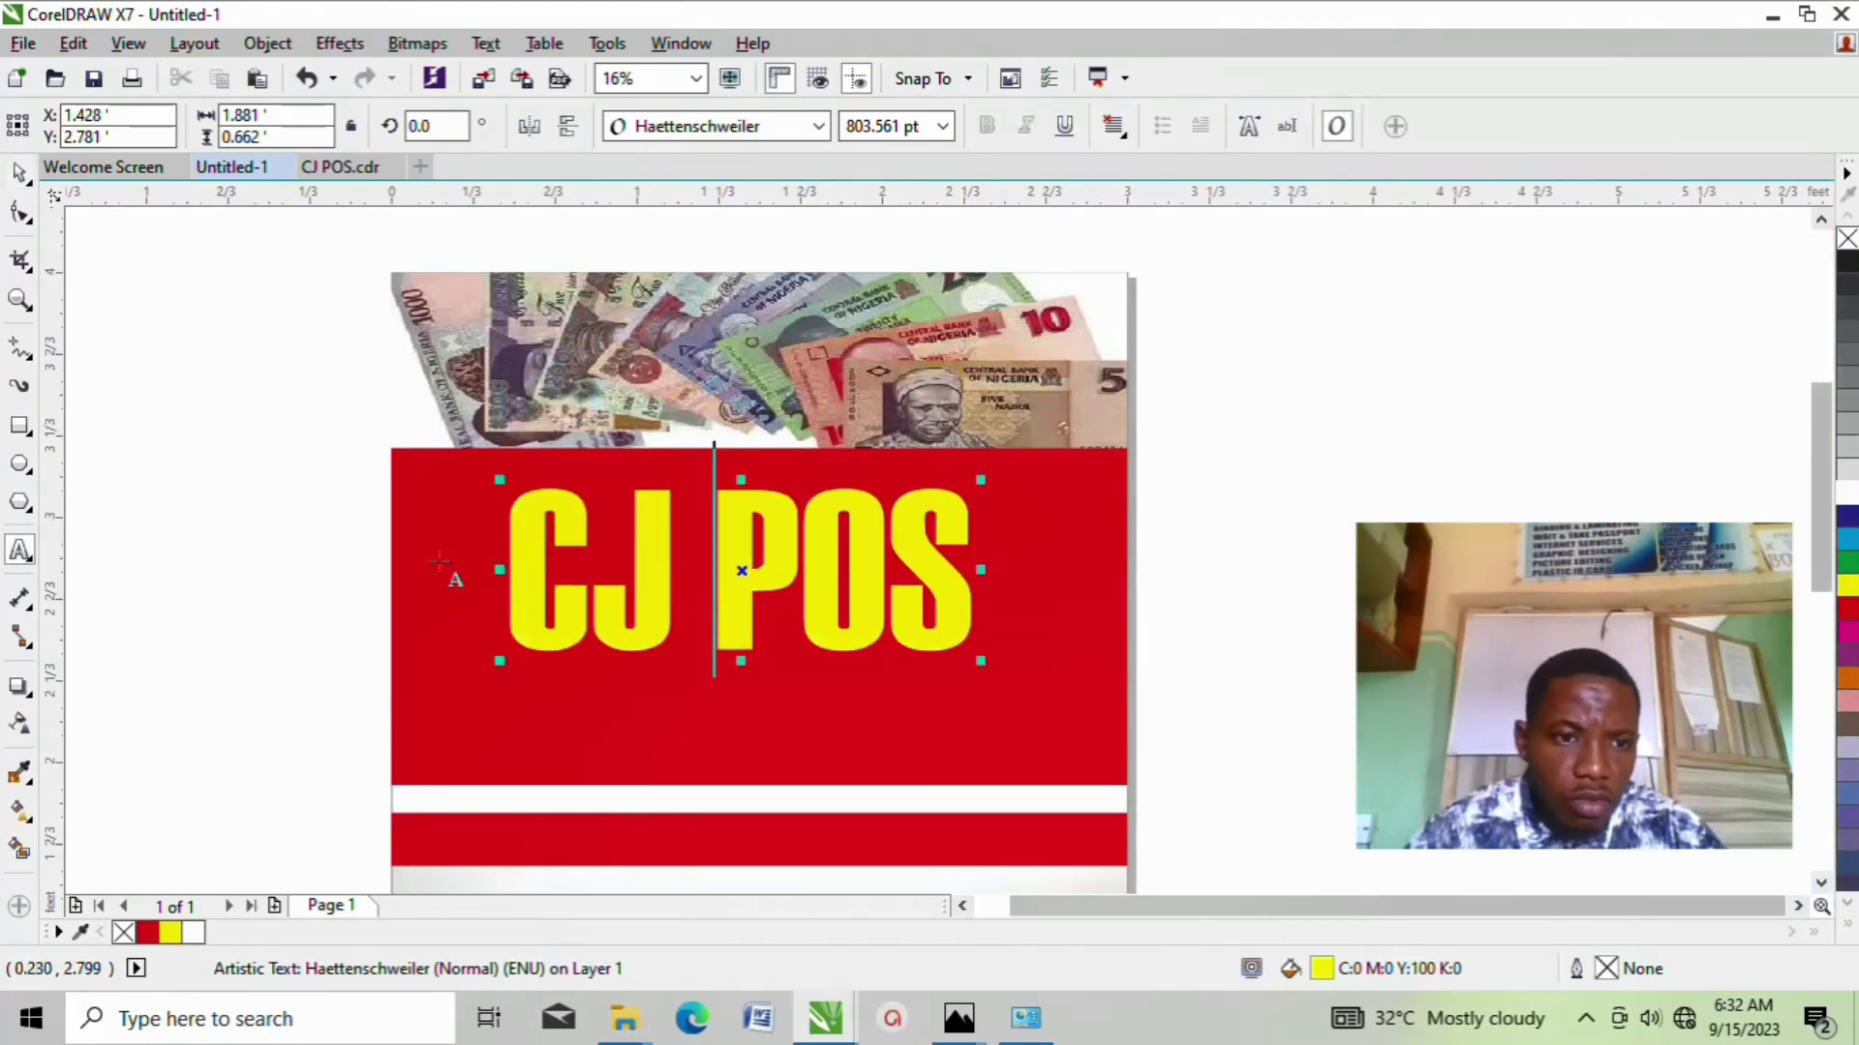
left_click(19, 172)
scroll(531, 630, "up", 1)
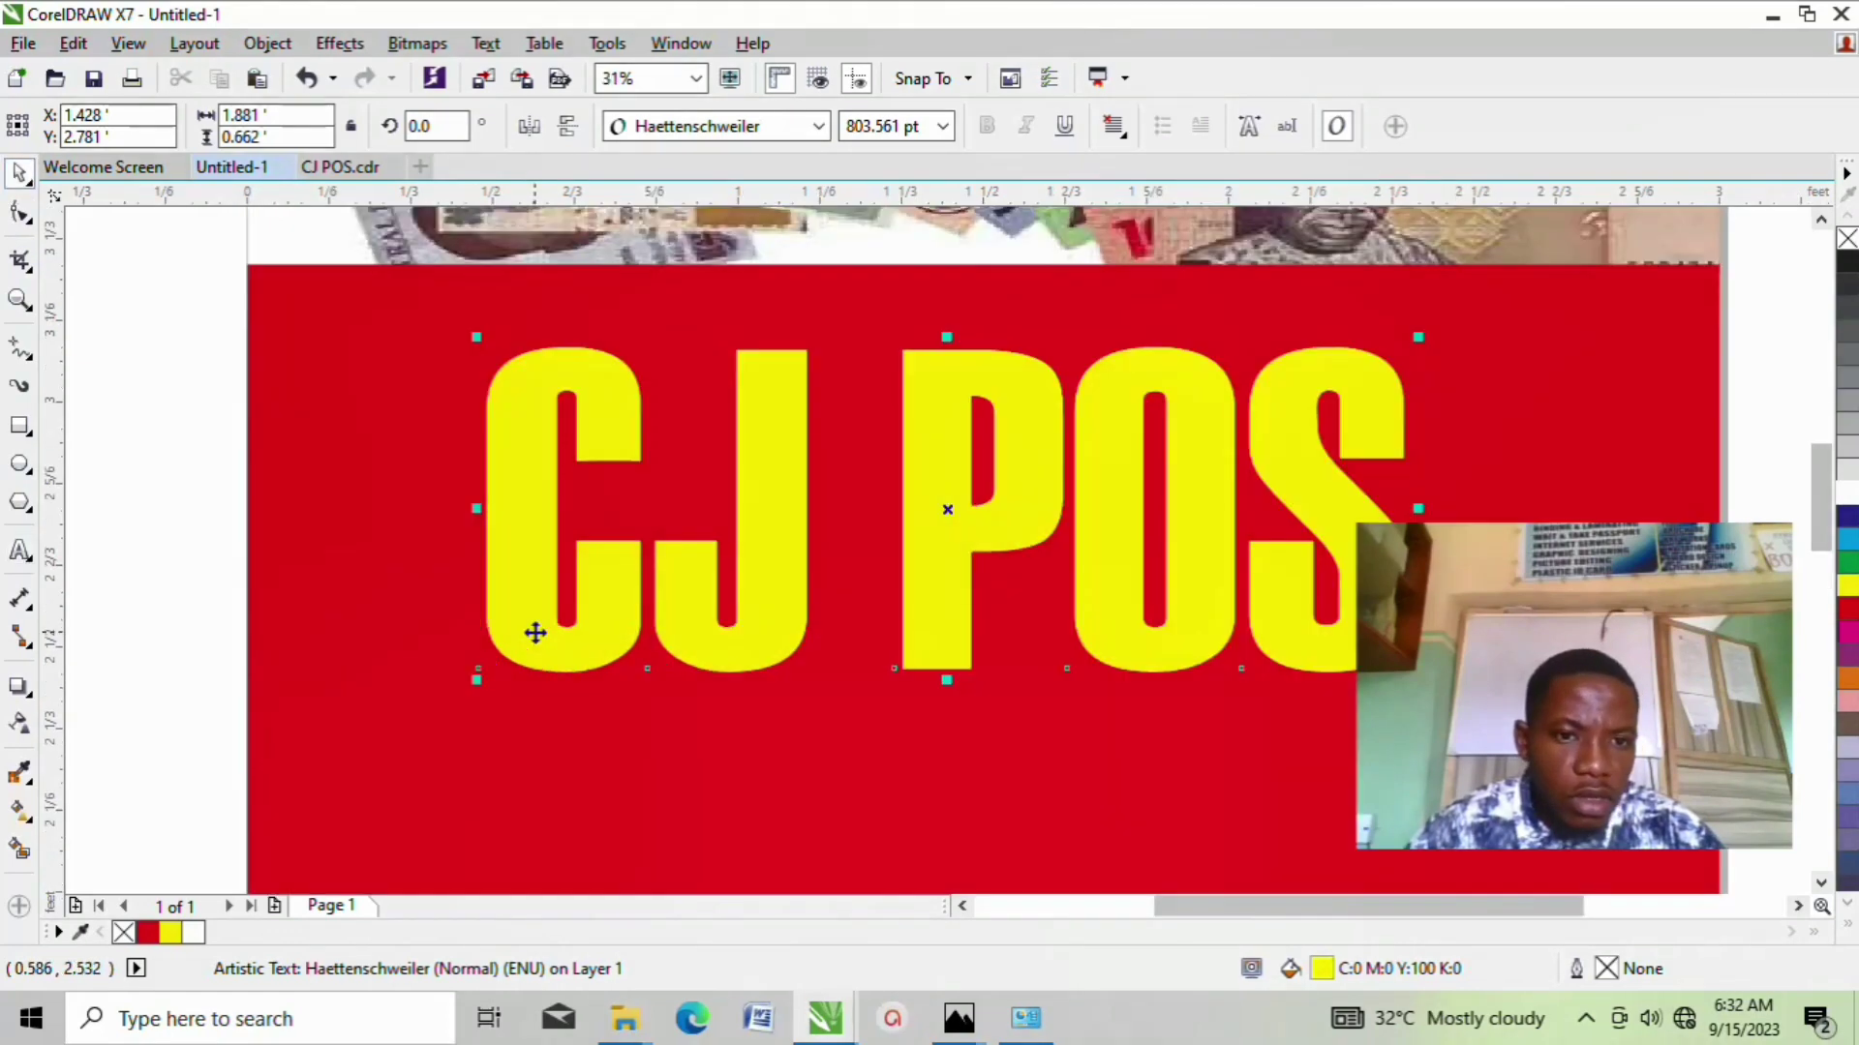
Step: Move the yellow CJ POS text below the white one and scale the white text to about 2.40 by 0.85 ft
scroll(532, 624, "down", 1)
left_click_drag(532, 620, 479, 755)
left_click(840, 528)
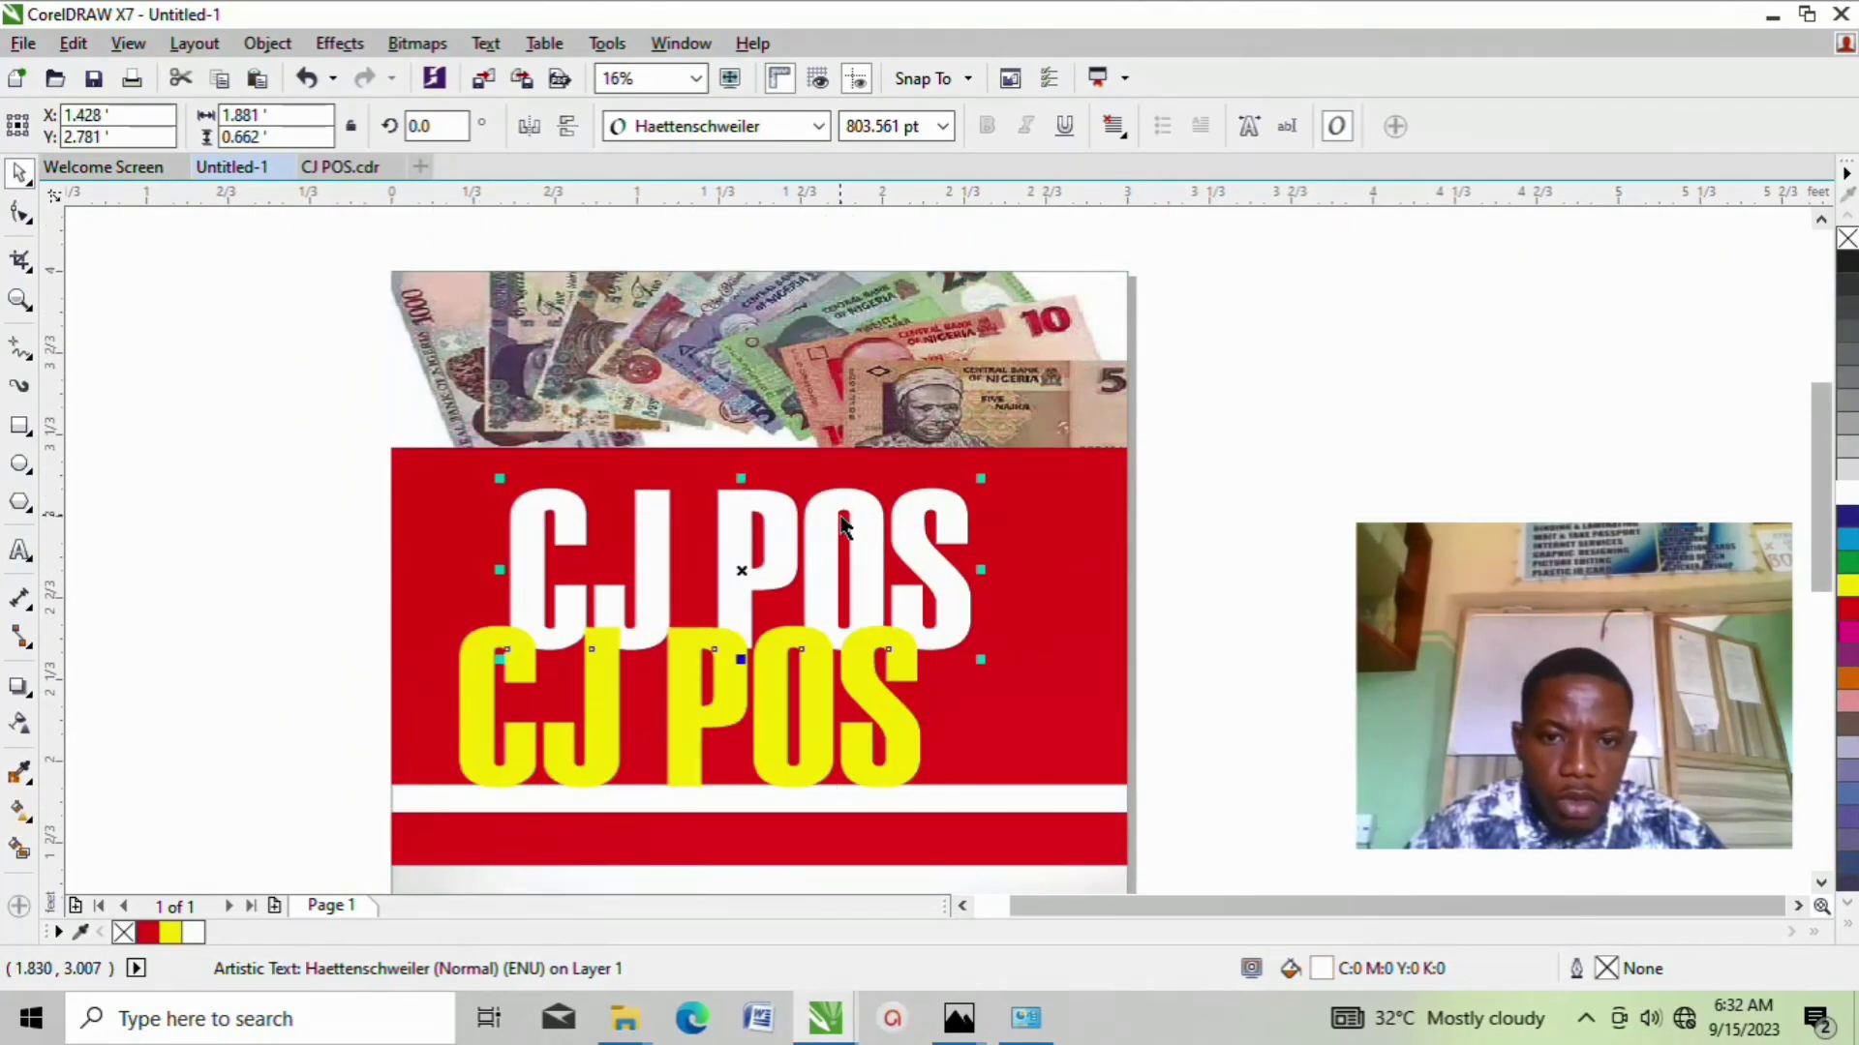
left_click_drag(981, 480, 1108, 429)
left_click_drag(800, 501, 776, 527)
Step: Copy the white CJ POS text's font size, 1,026.397 pt, to the yellow CJ POS text
left_click(891, 634)
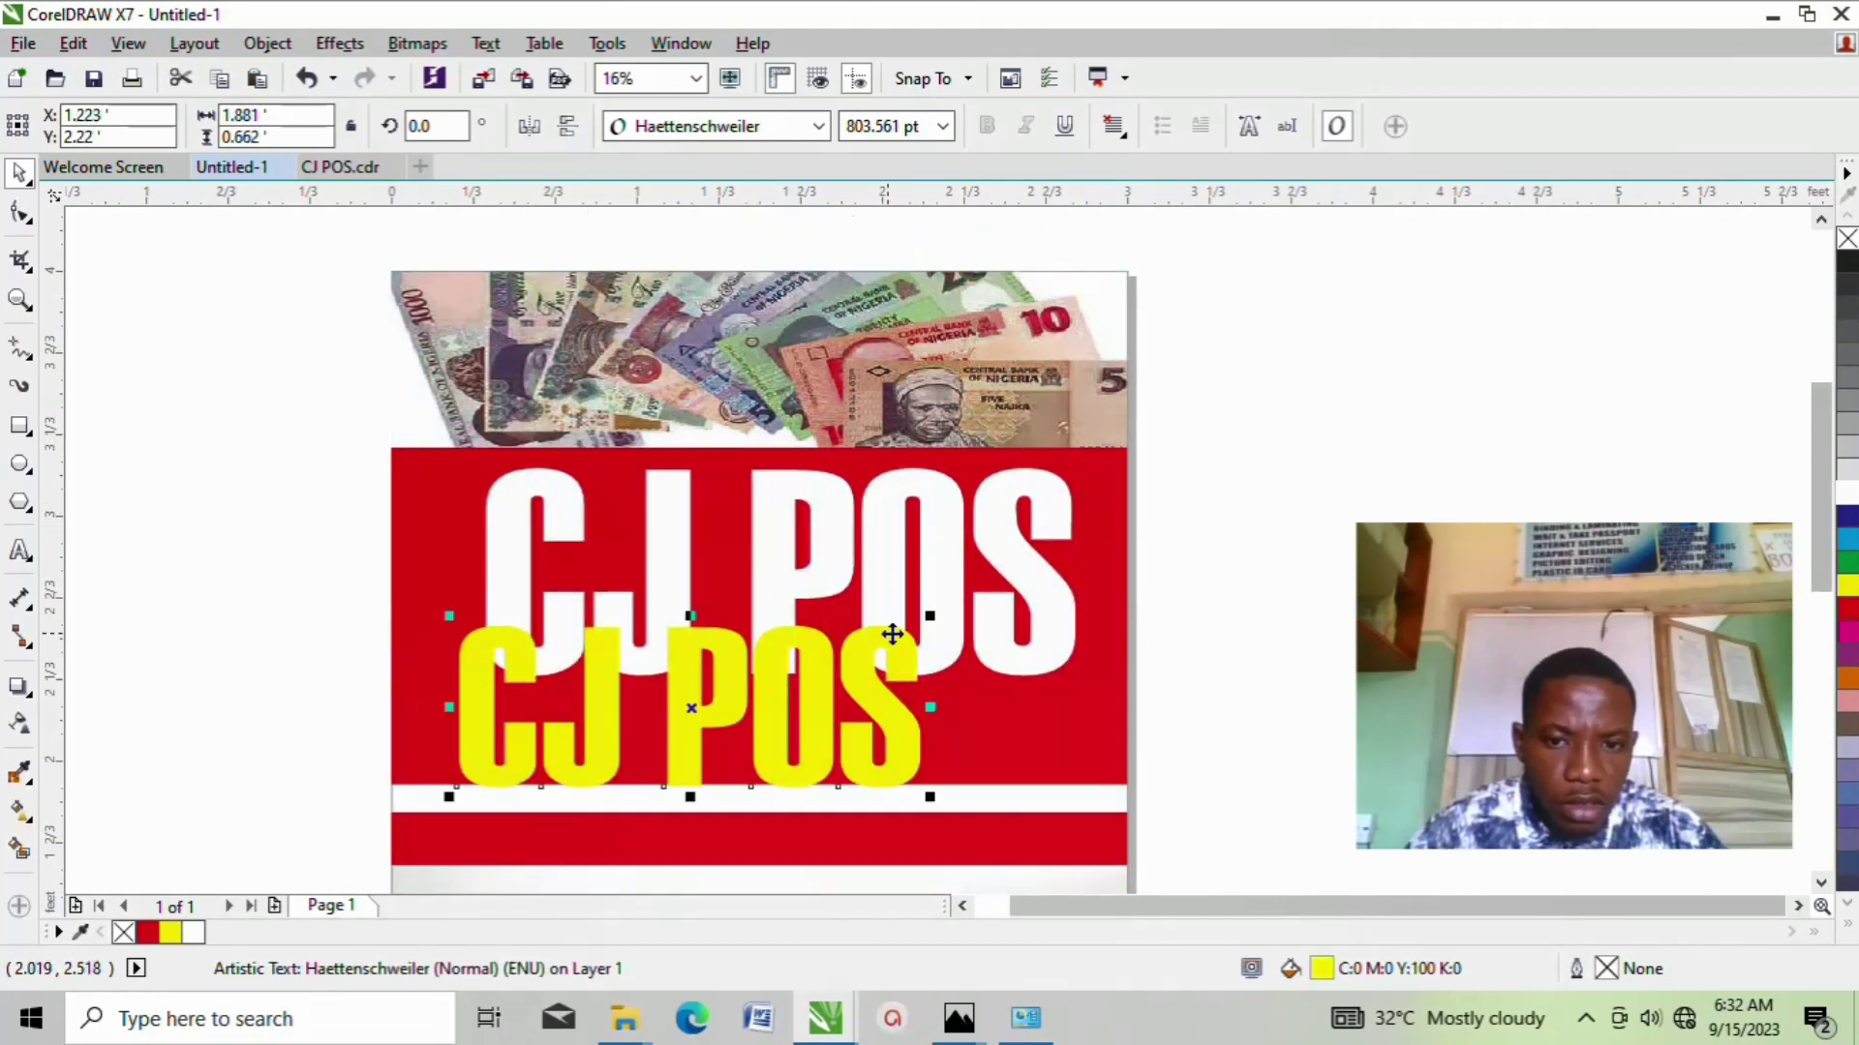
left_click(869, 543)
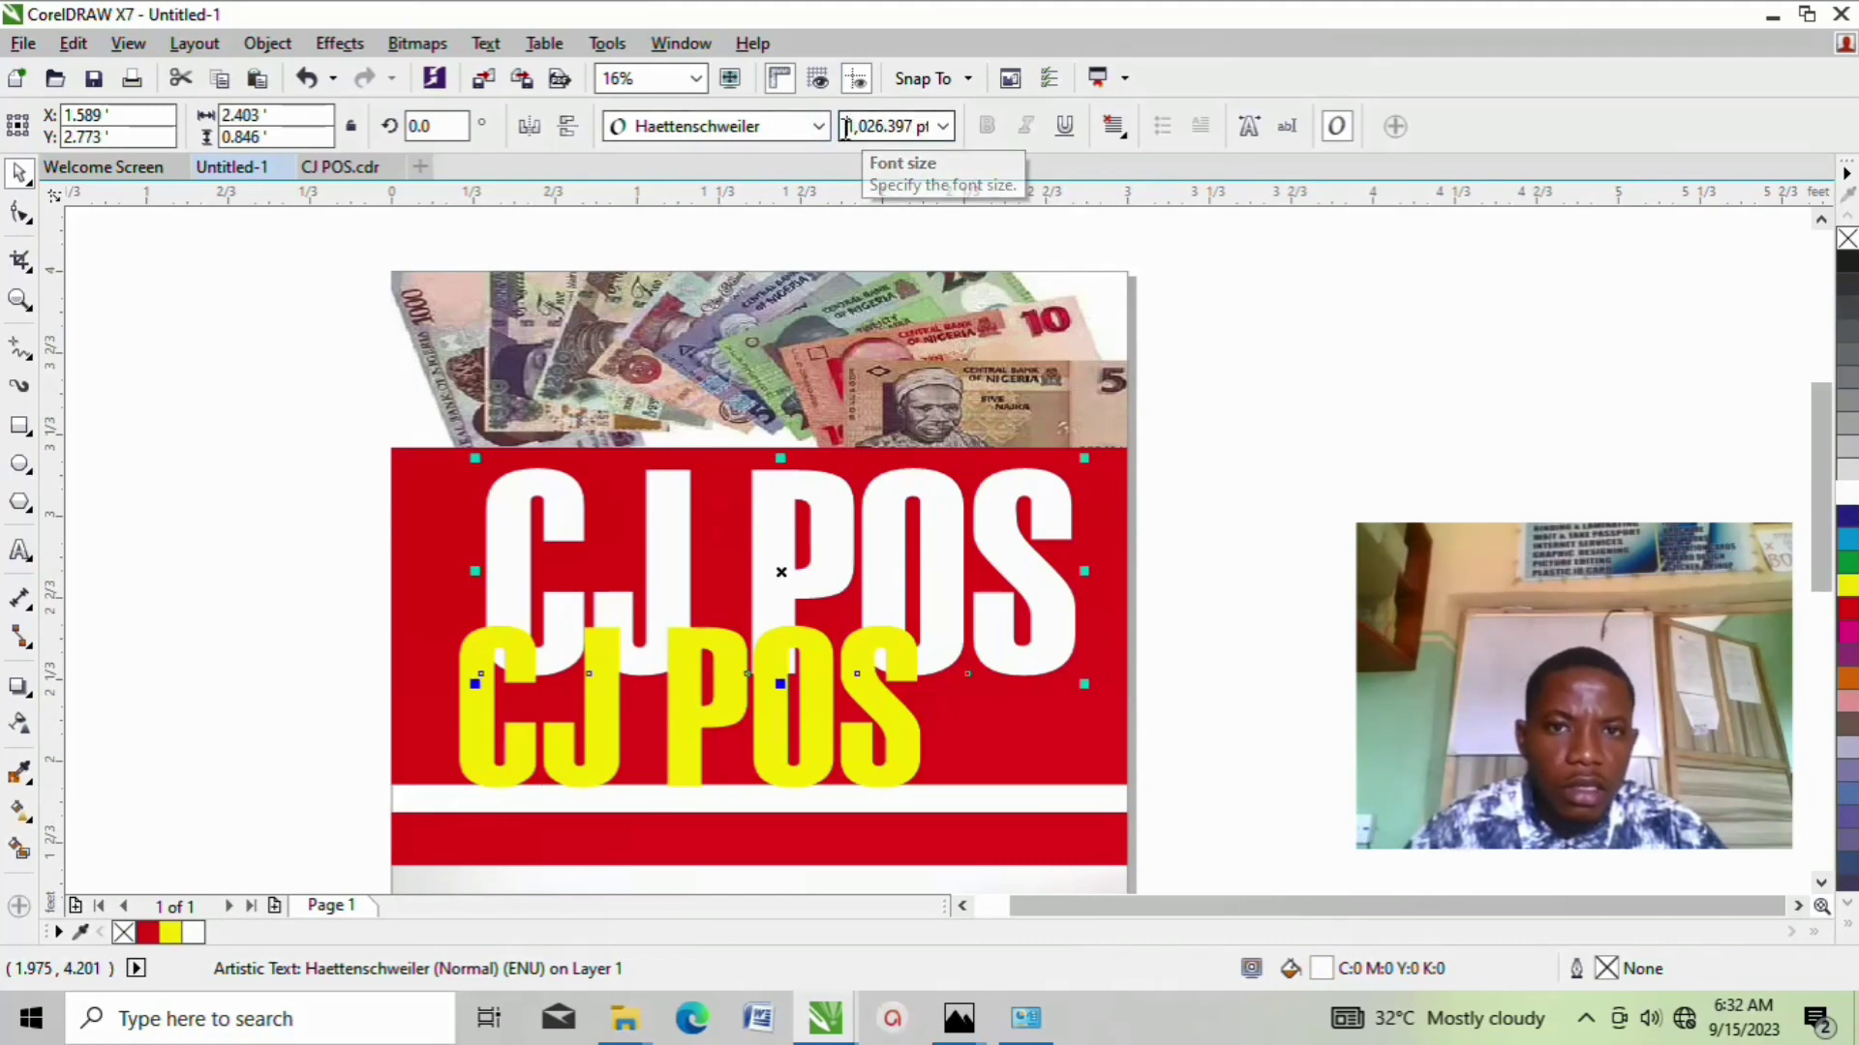
left_click_drag(850, 124, 915, 135)
key("ctrl+c")
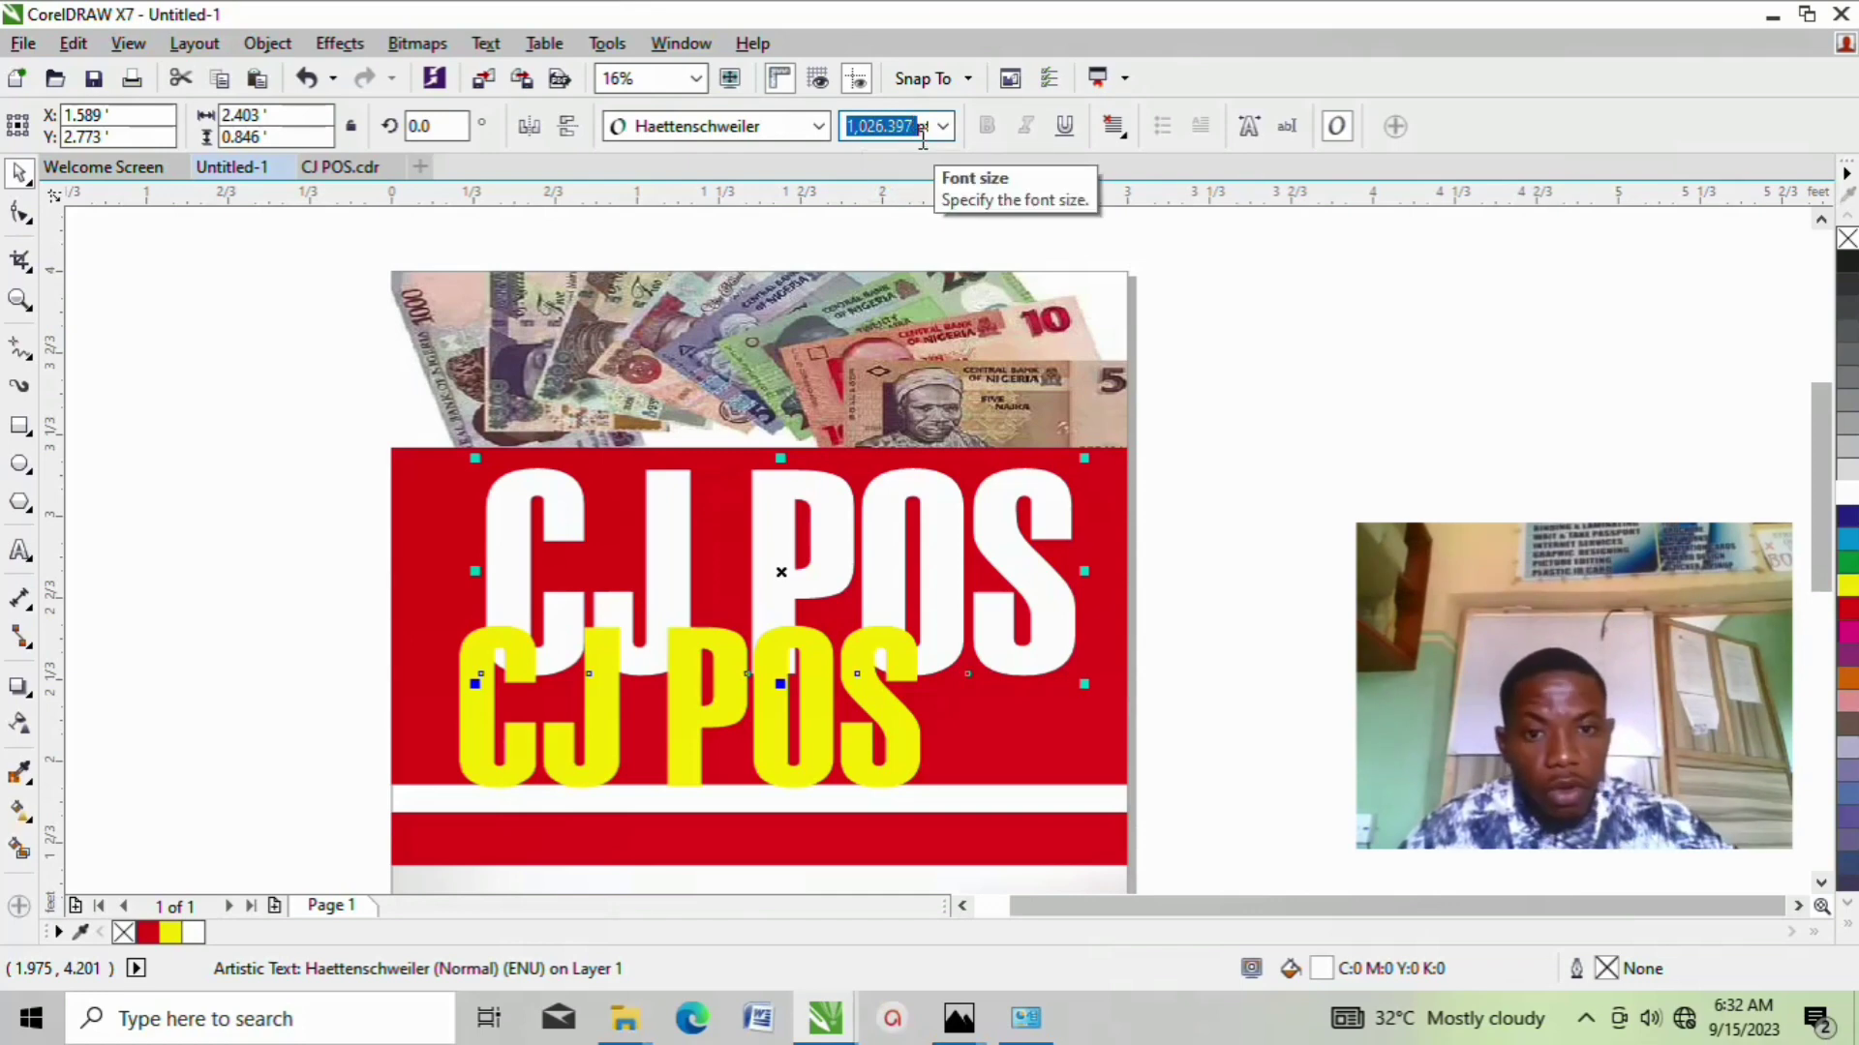
left_click(689, 716)
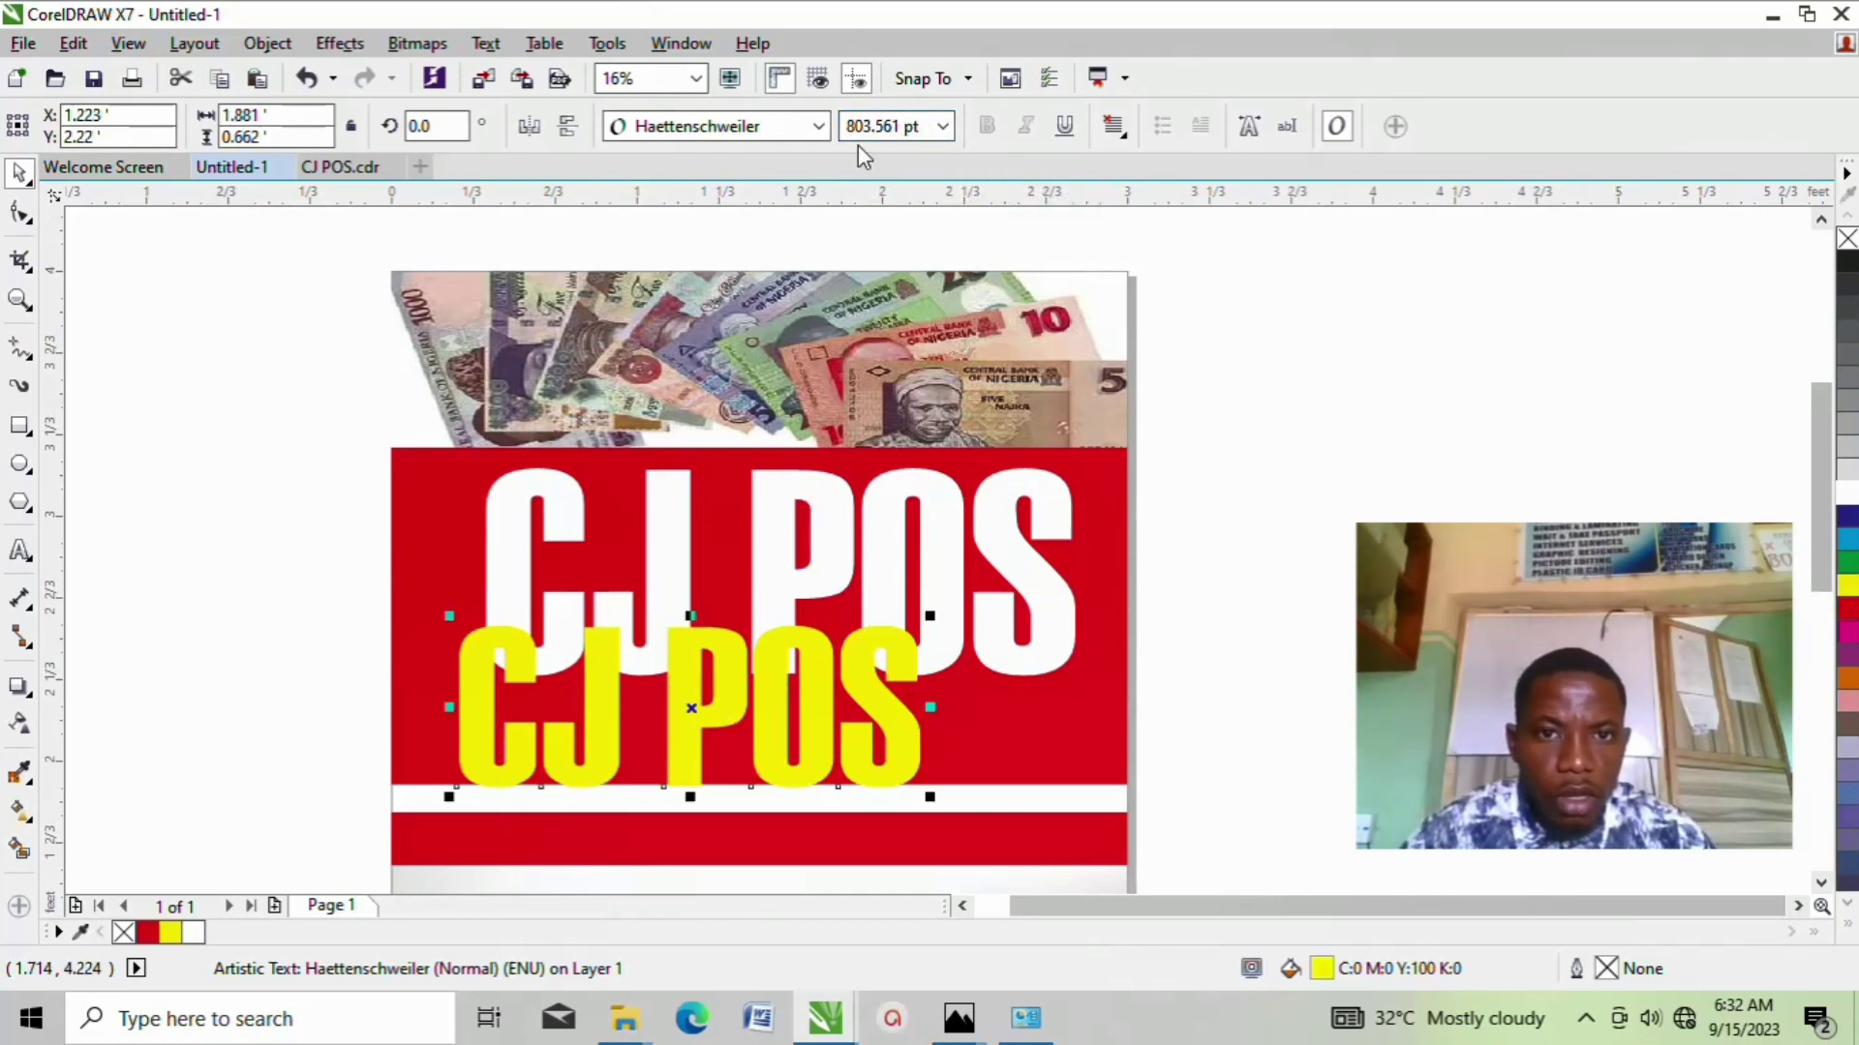
left_click_drag(848, 125, 891, 123)
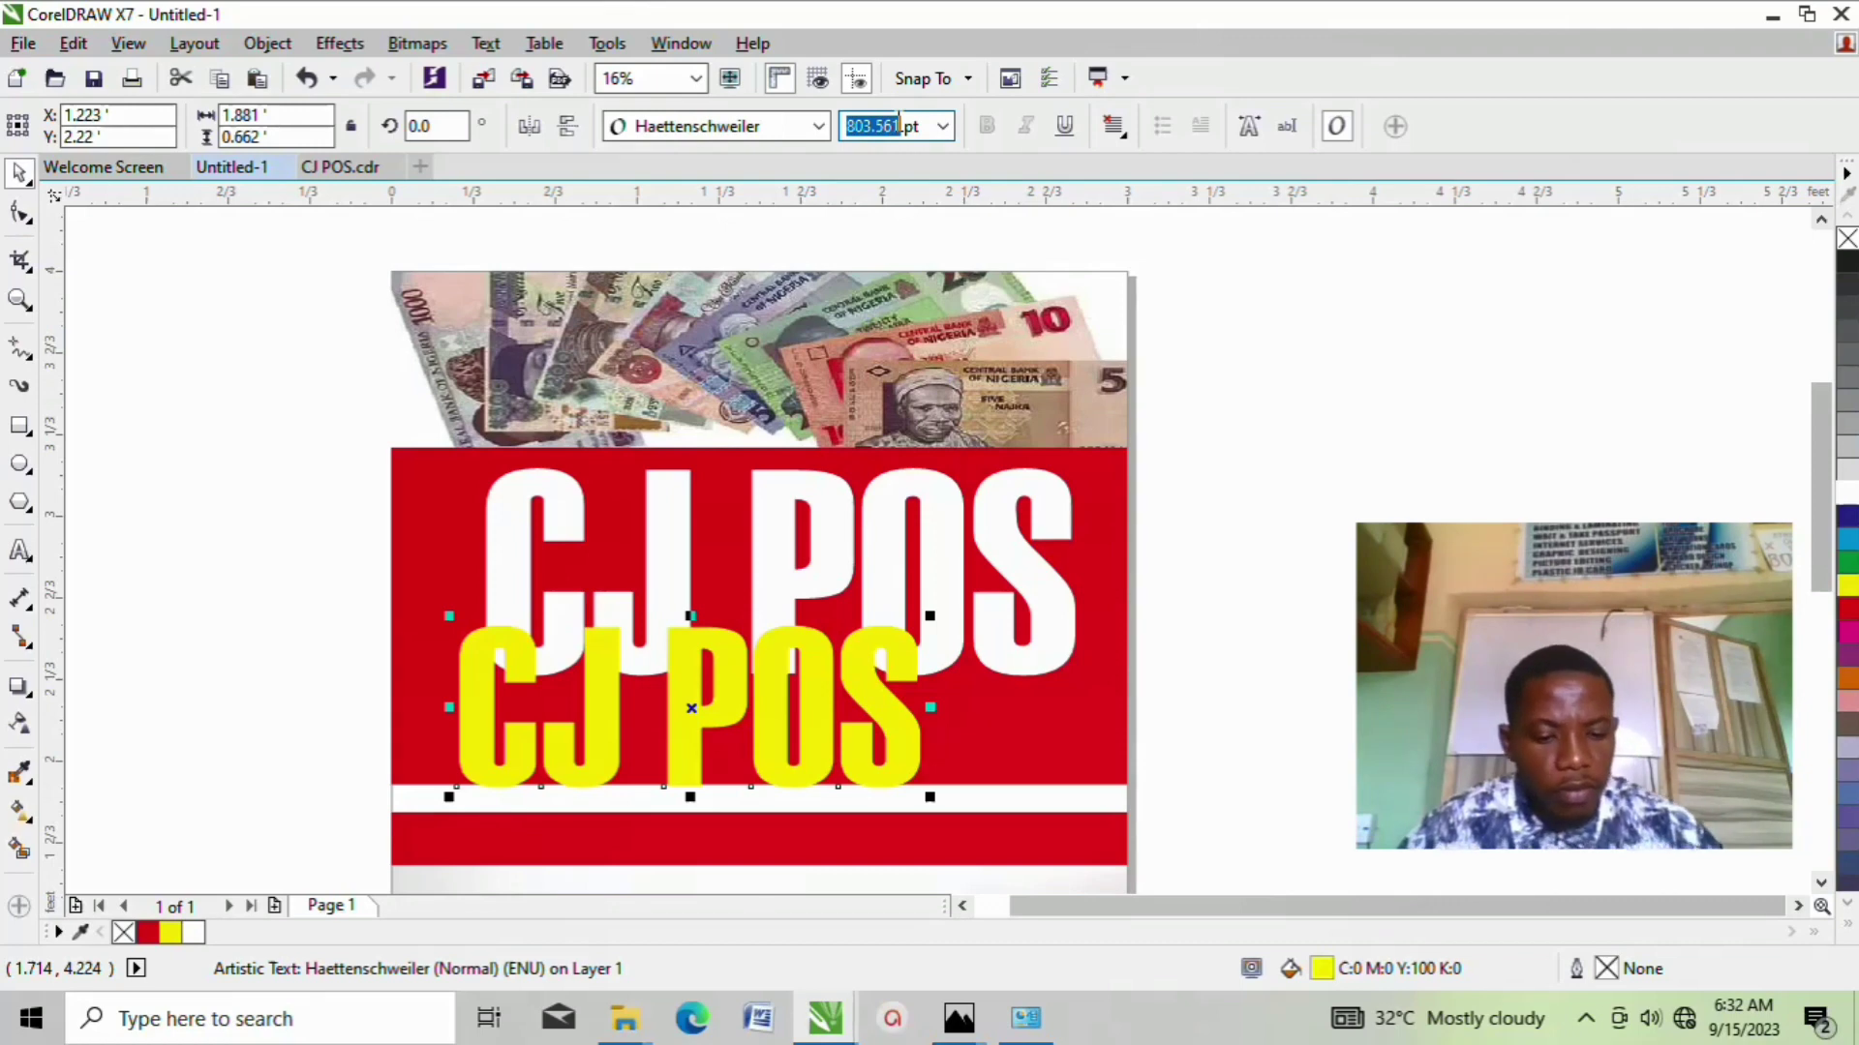
key("ctrl+v")
key("Return")
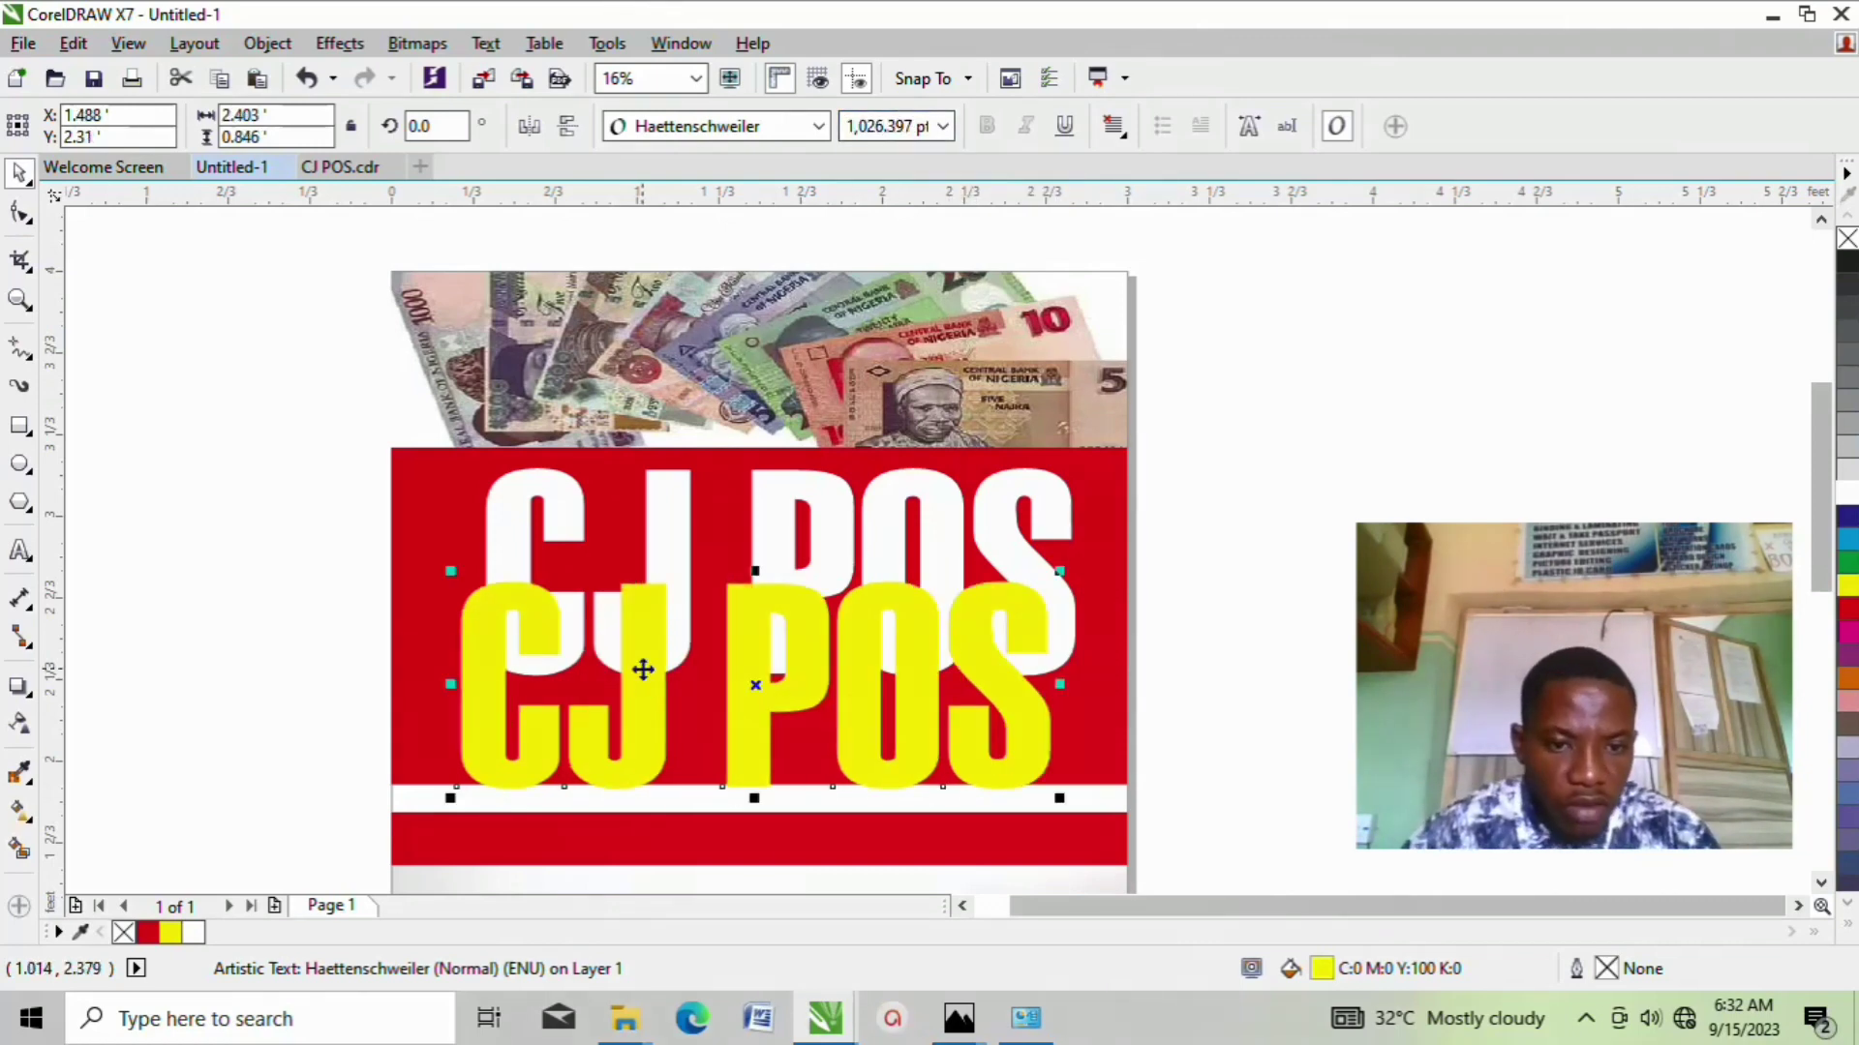
Step: Place the yellow CJ POS text over the white one, nudging it so only a thin white edge shows at the letters' right
left_click_drag(643, 670, 659, 552)
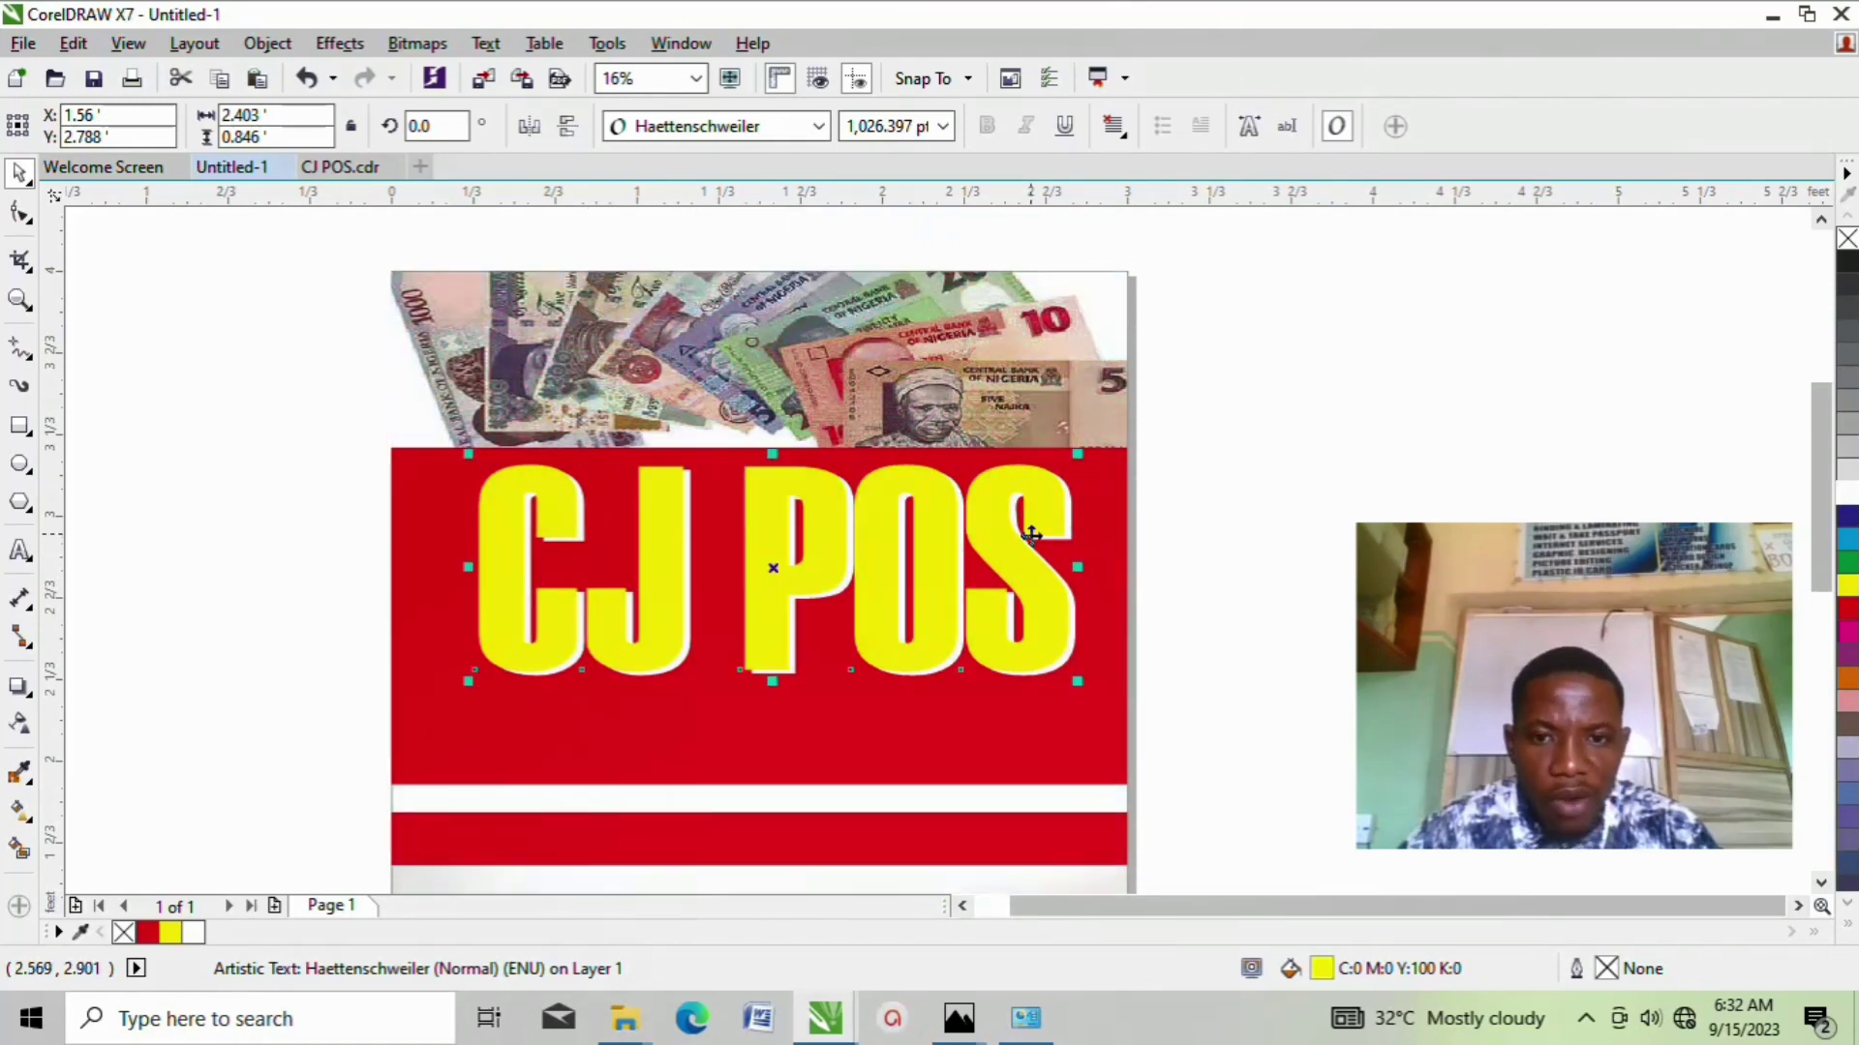
scroll(1076, 498, "up", 2)
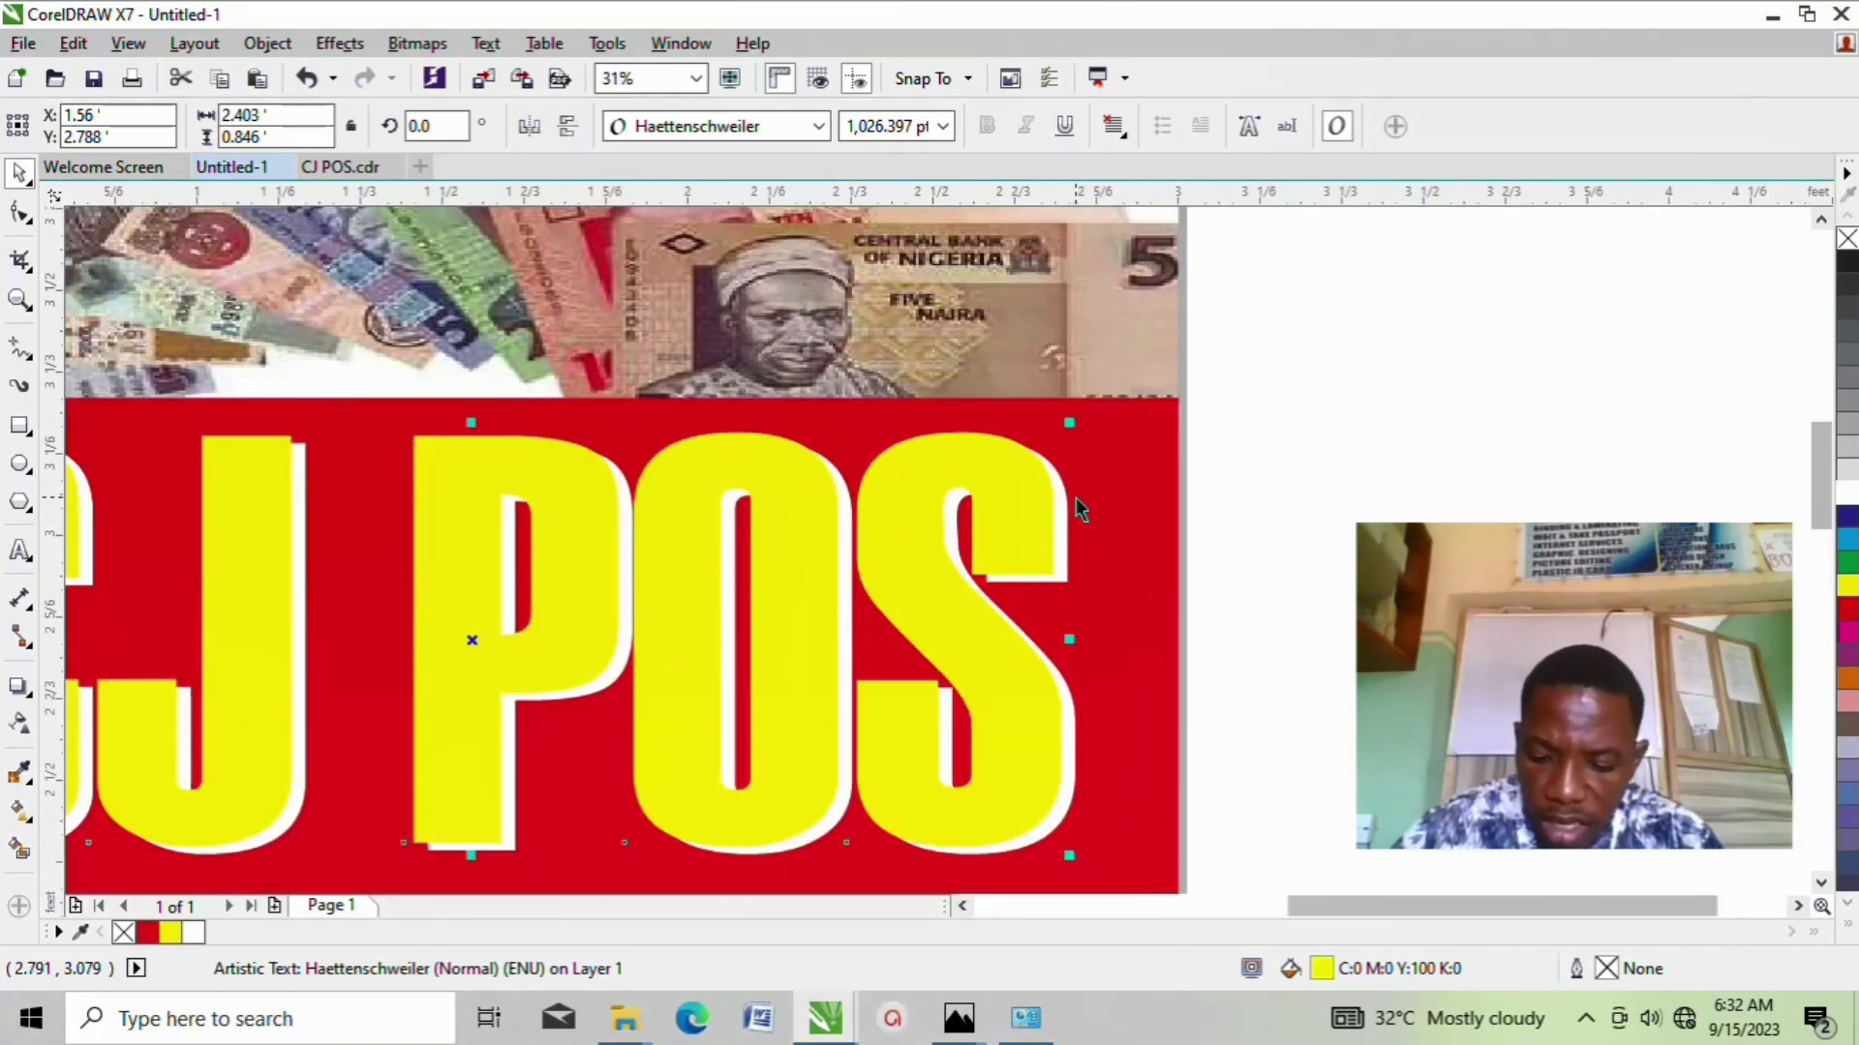
key("Down")
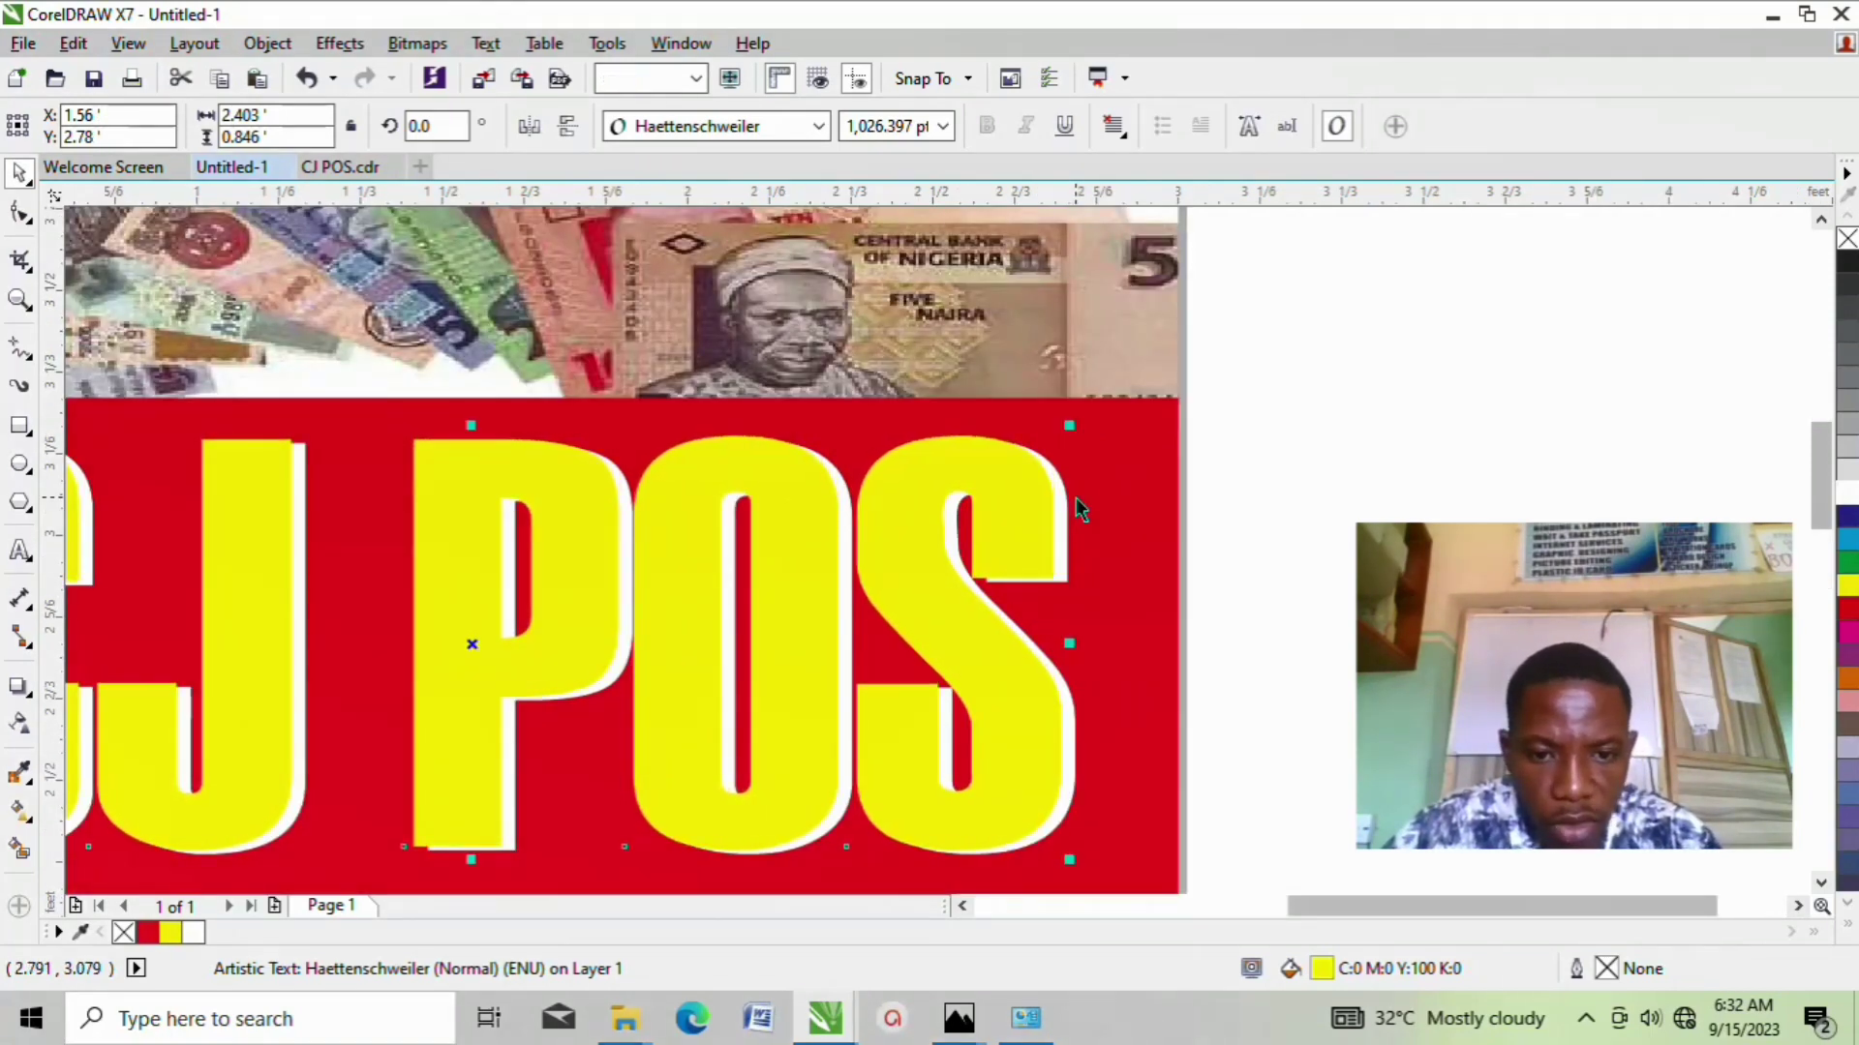
key("Down")
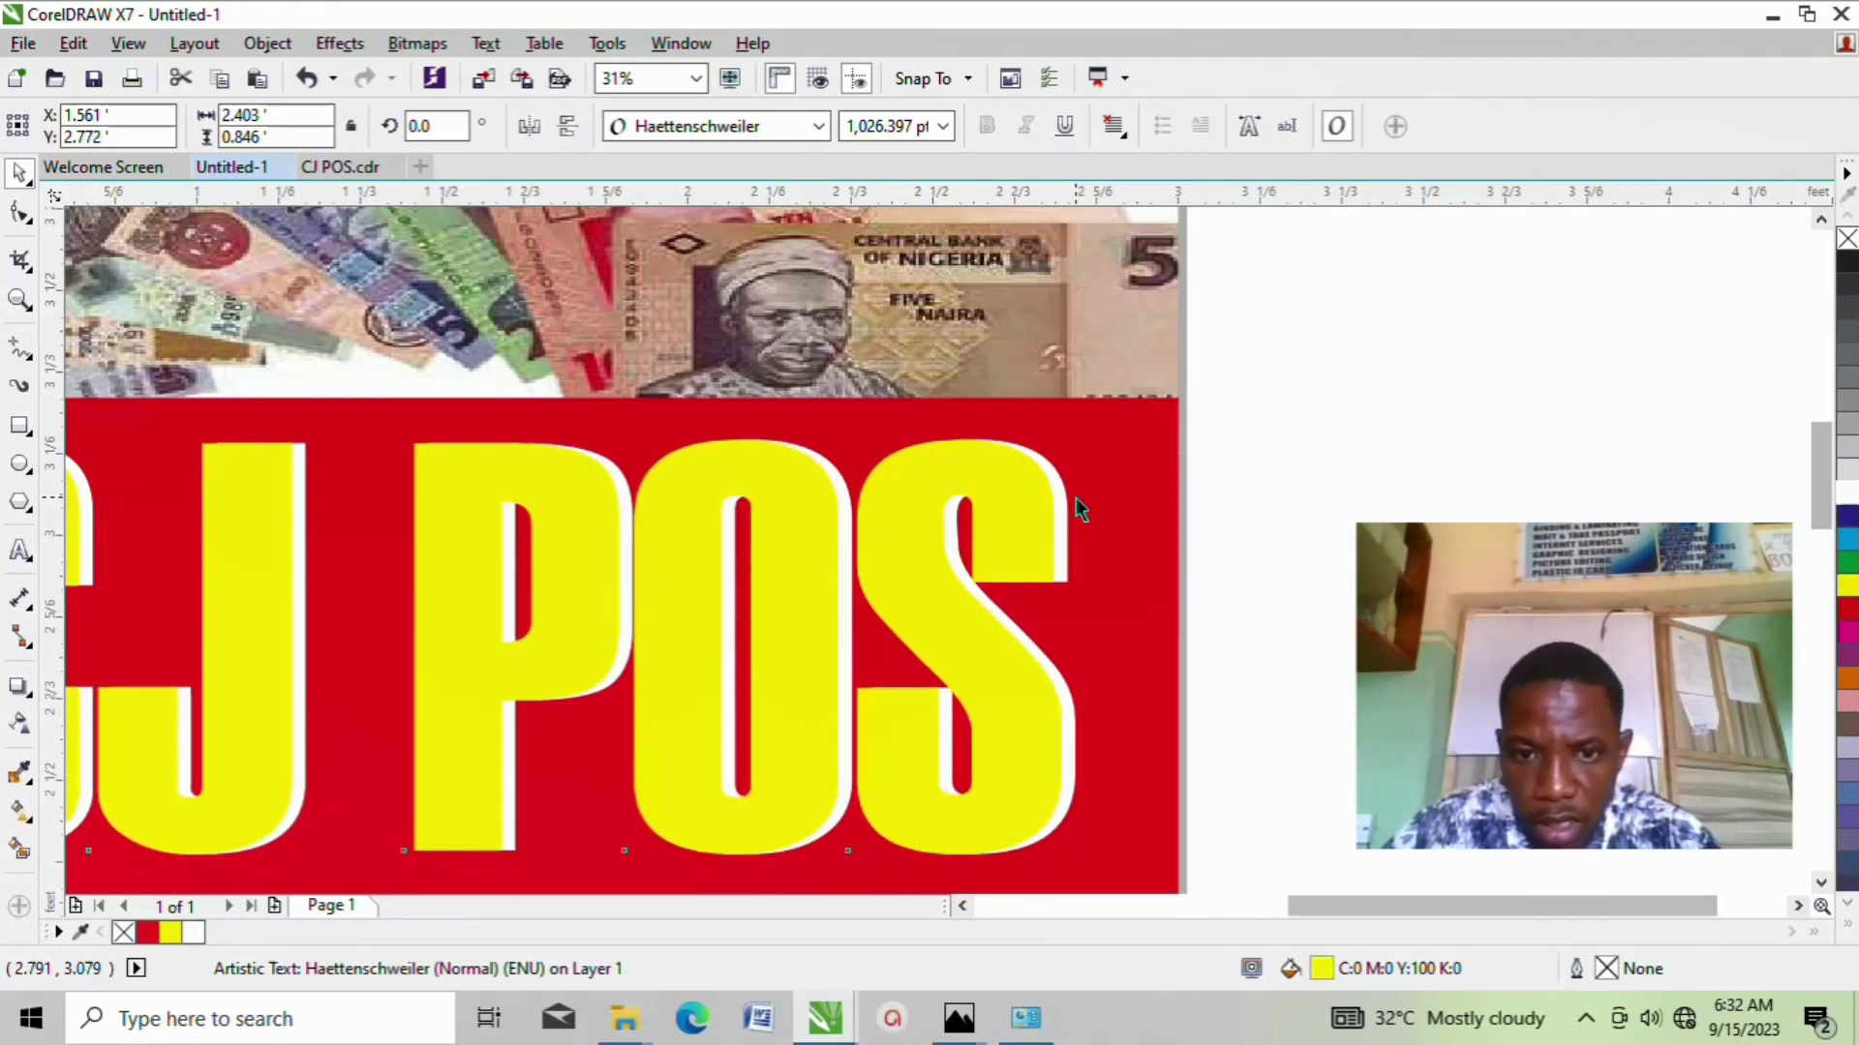
key("Right")
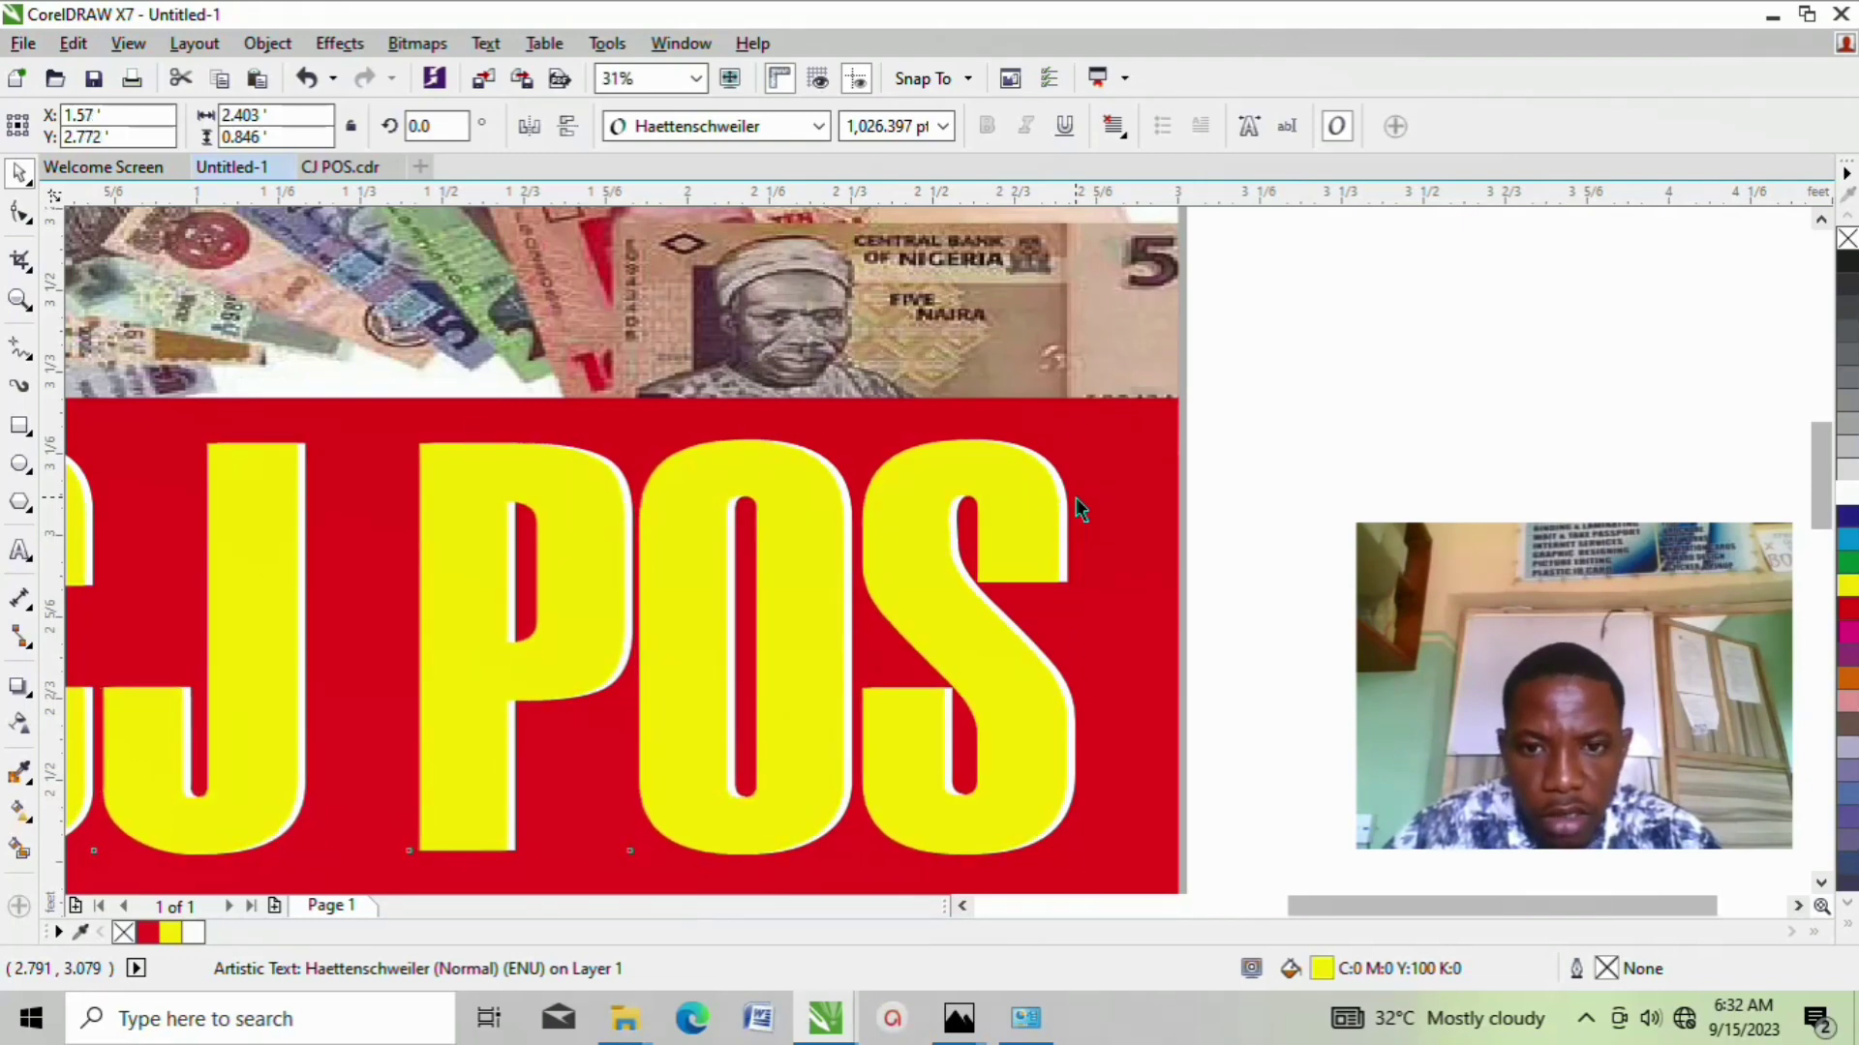
key("Right")
scroll(1076, 498, "down", 3)
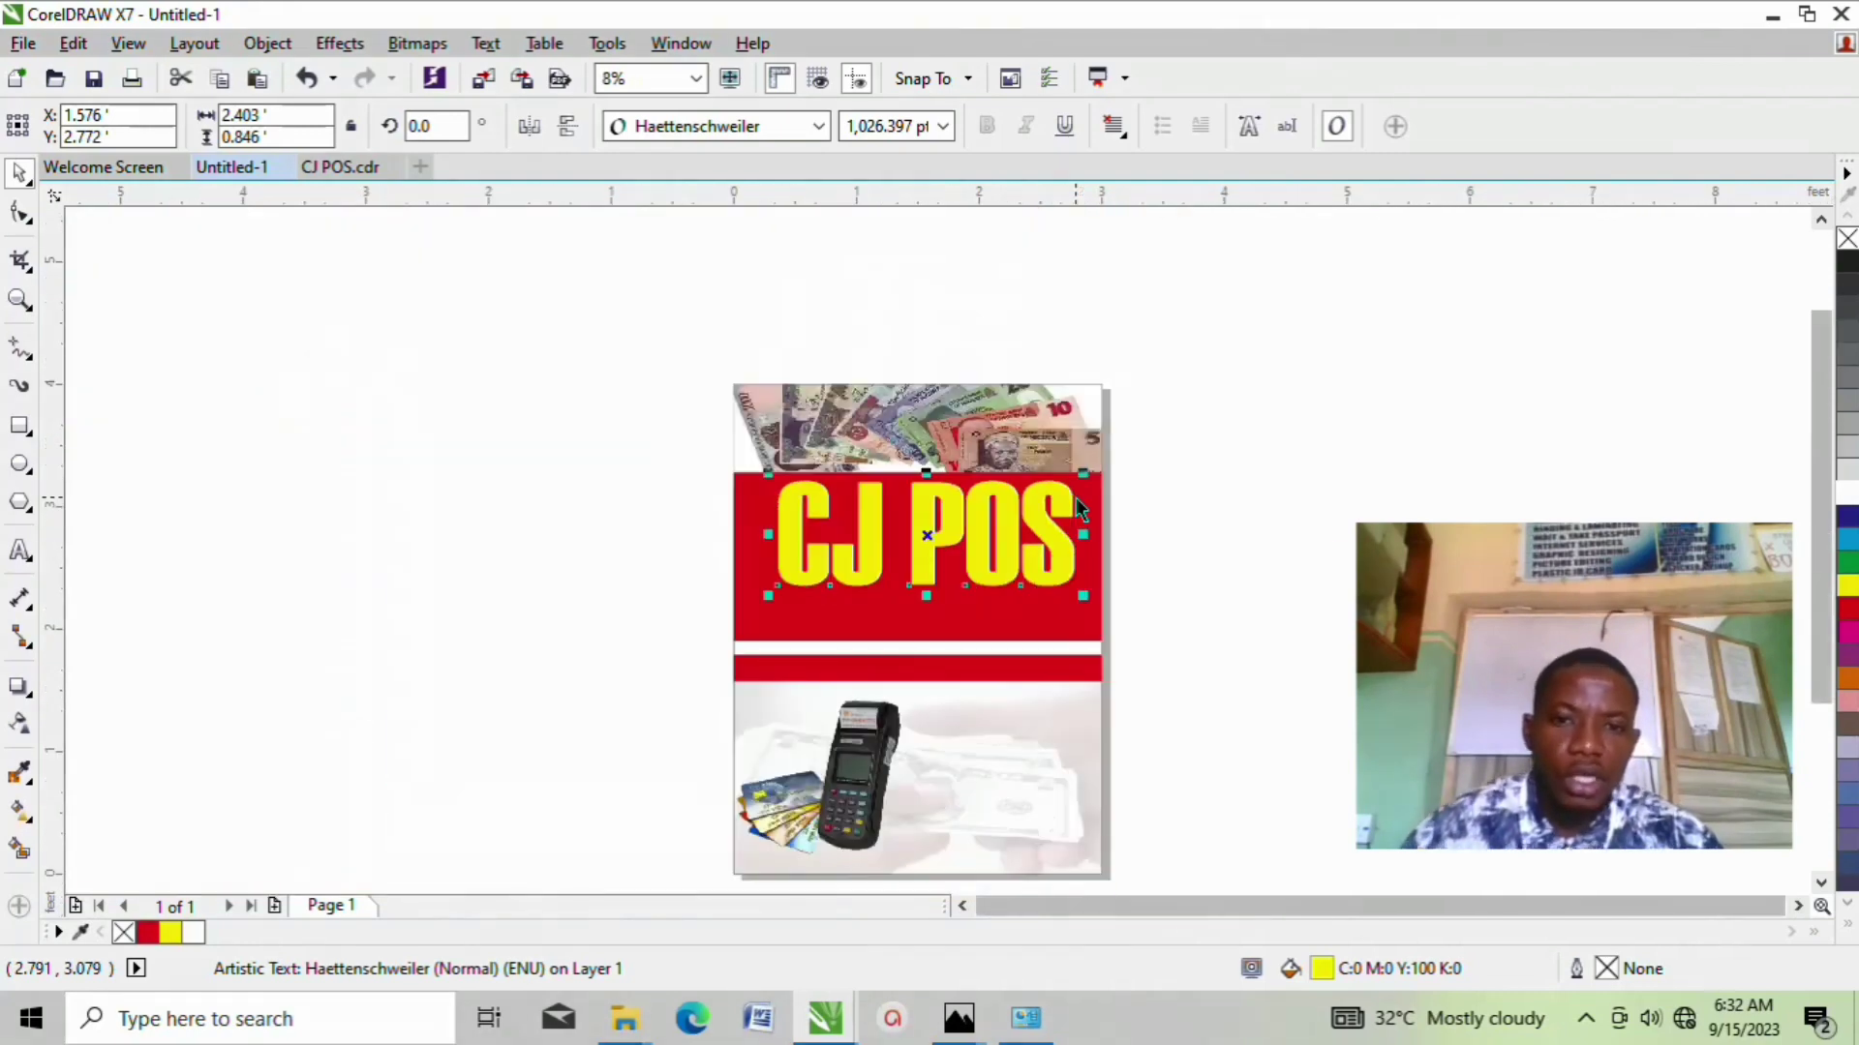
scroll(1077, 498, "up", 1)
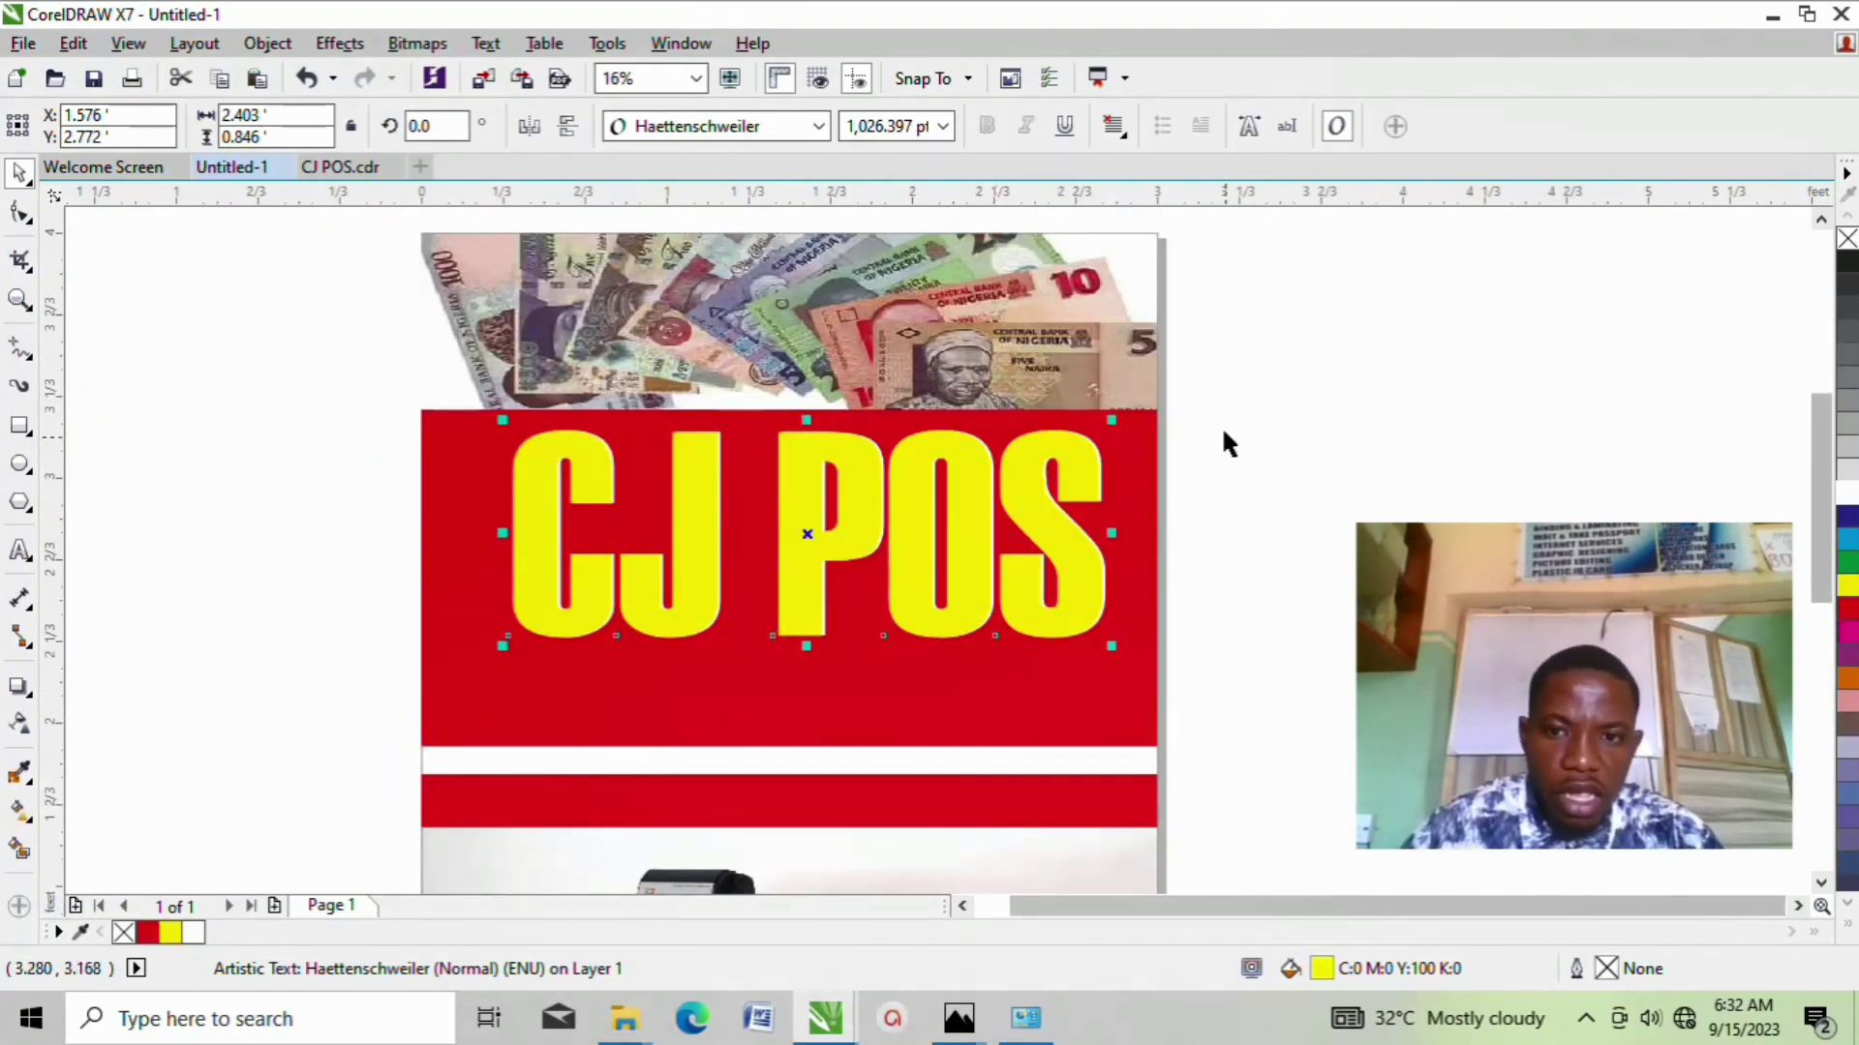
Step: Group the yellow and white CJ POS texts and shift the group slightly to centre it across the red band
left_click_drag(1322, 383, 372, 702)
key("ctrl+g")
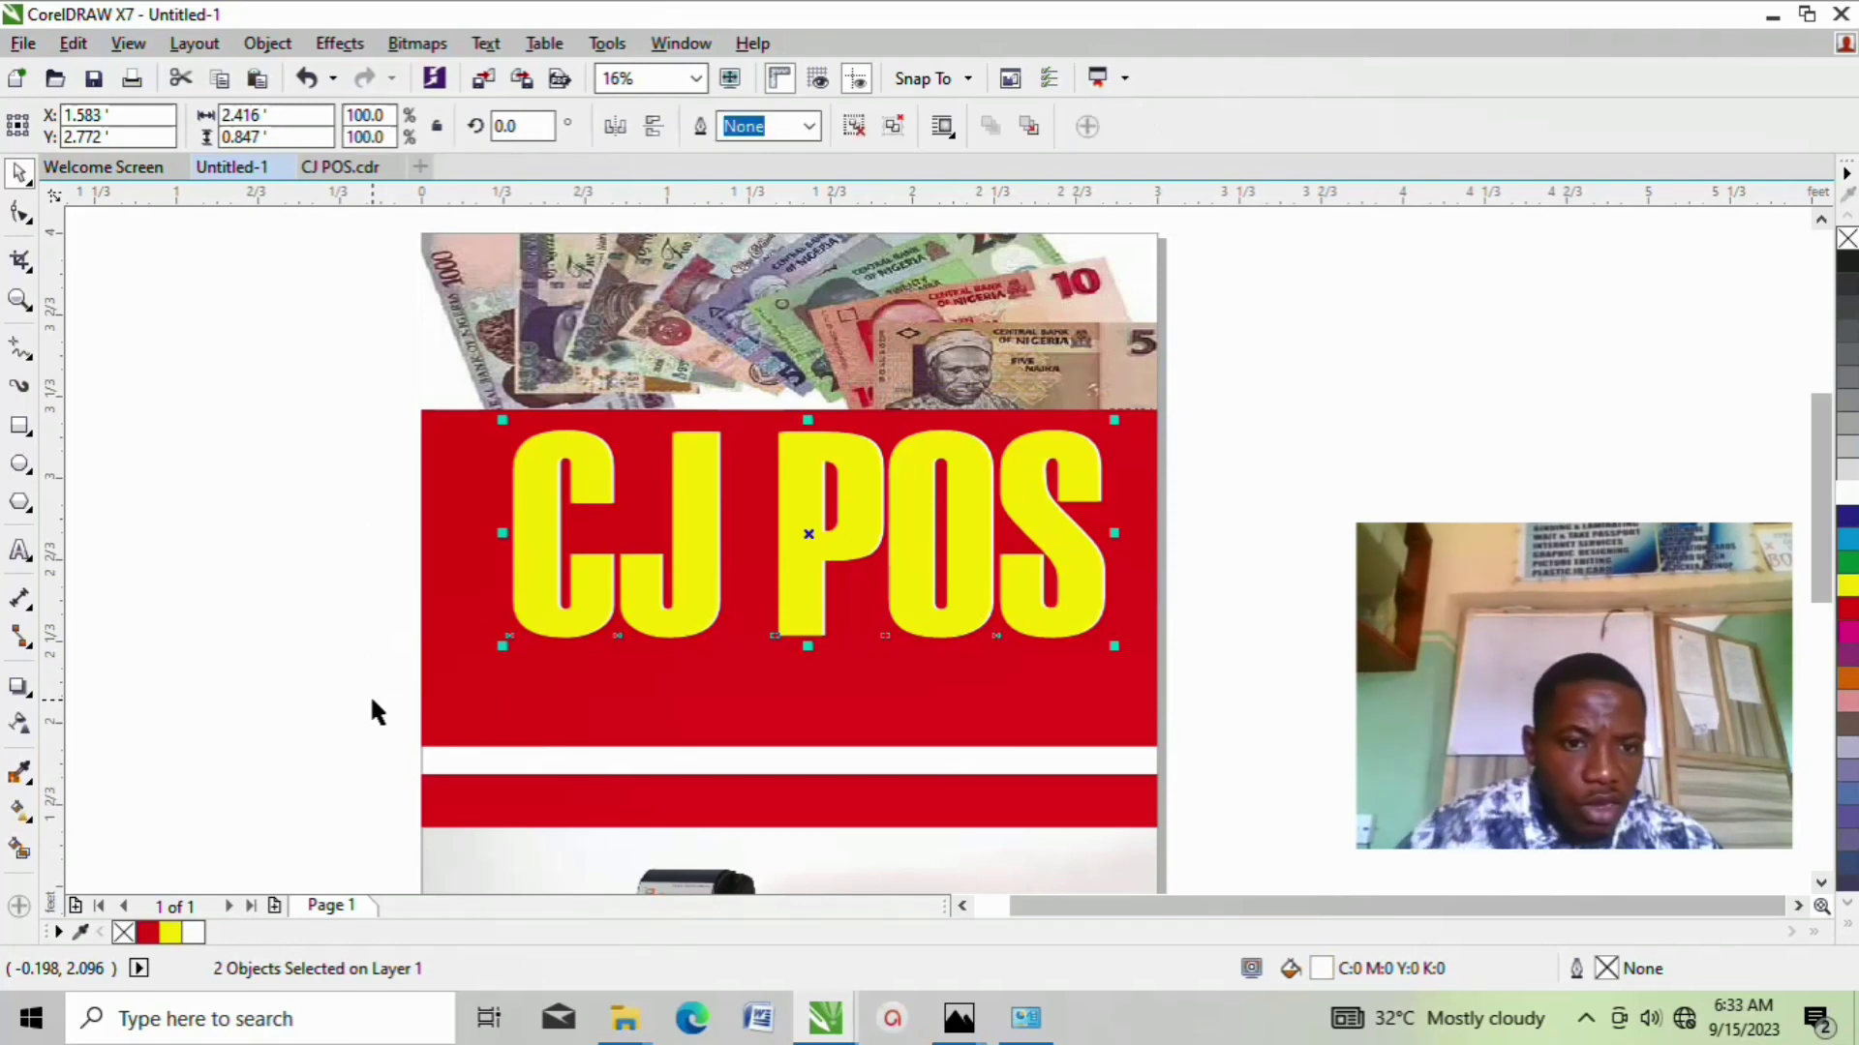
left_click_drag(804, 502, 794, 510)
scroll(794, 510, "down", 2)
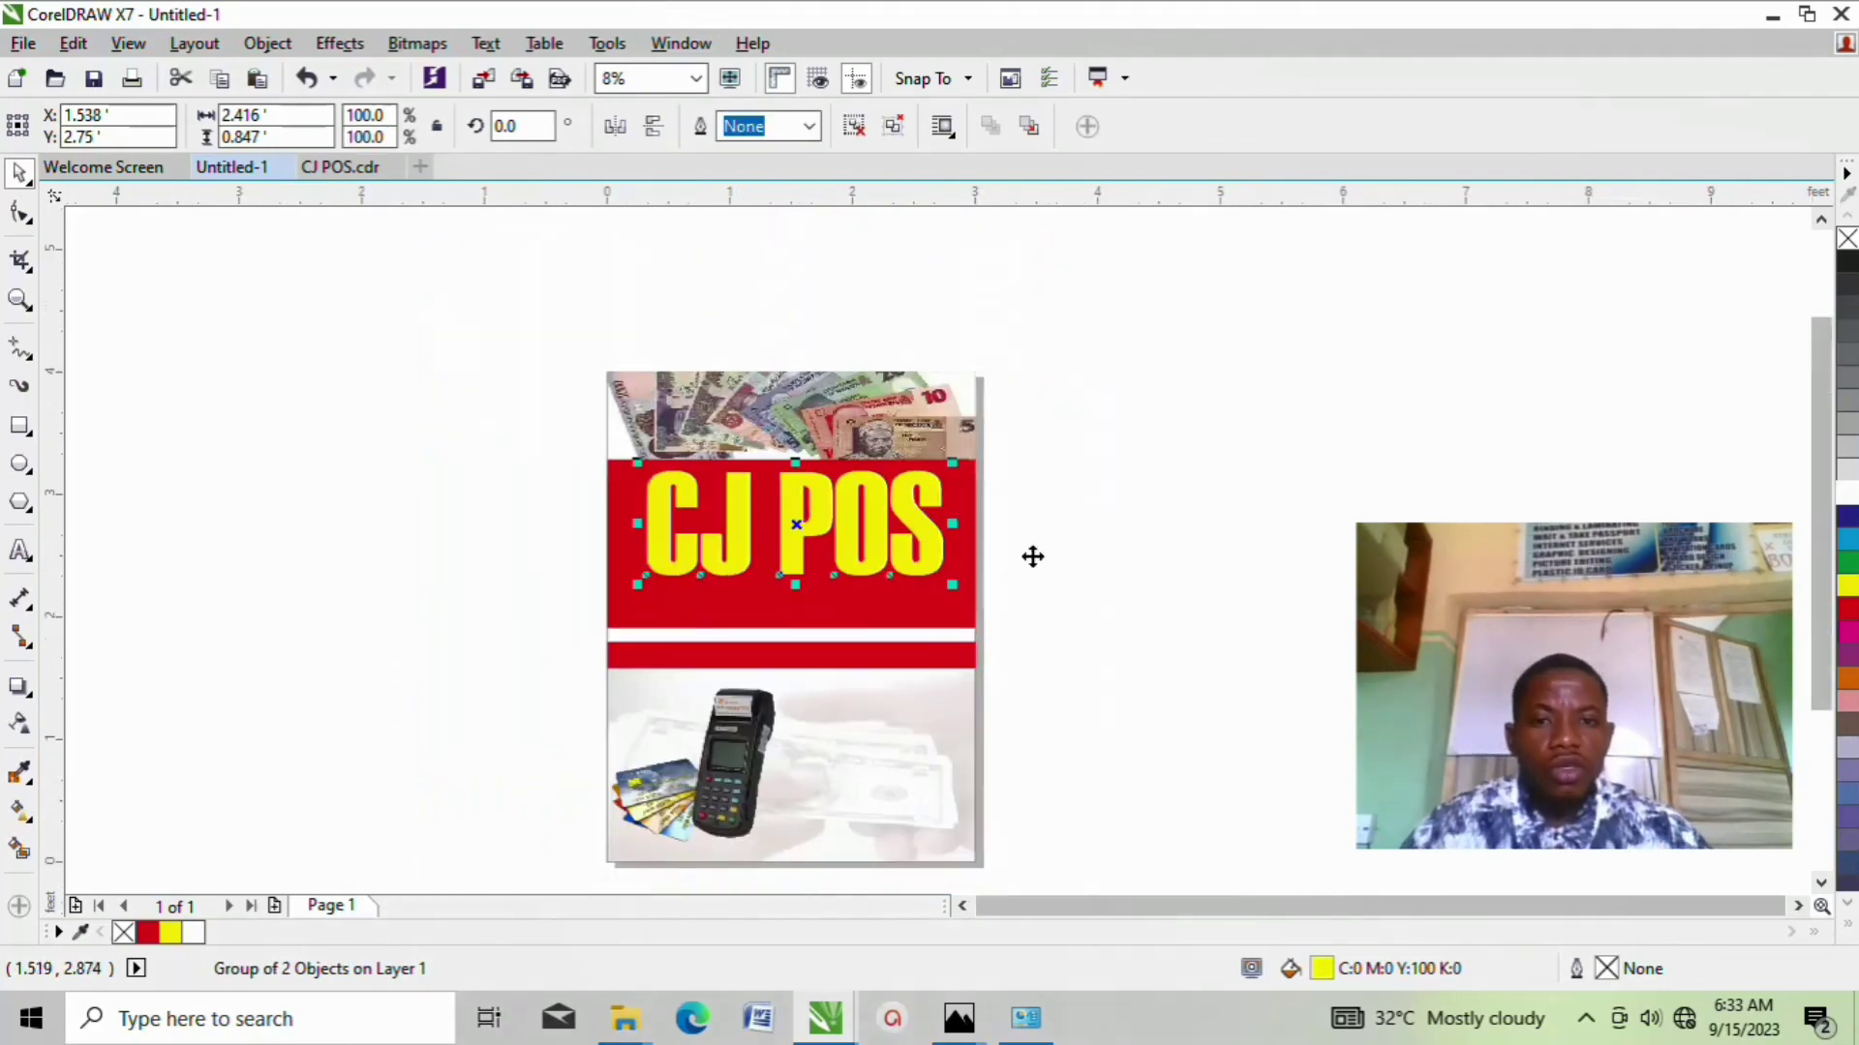
Step: Ungroup the yellow and white CJ POS texts and deselect them
right_click(804, 502)
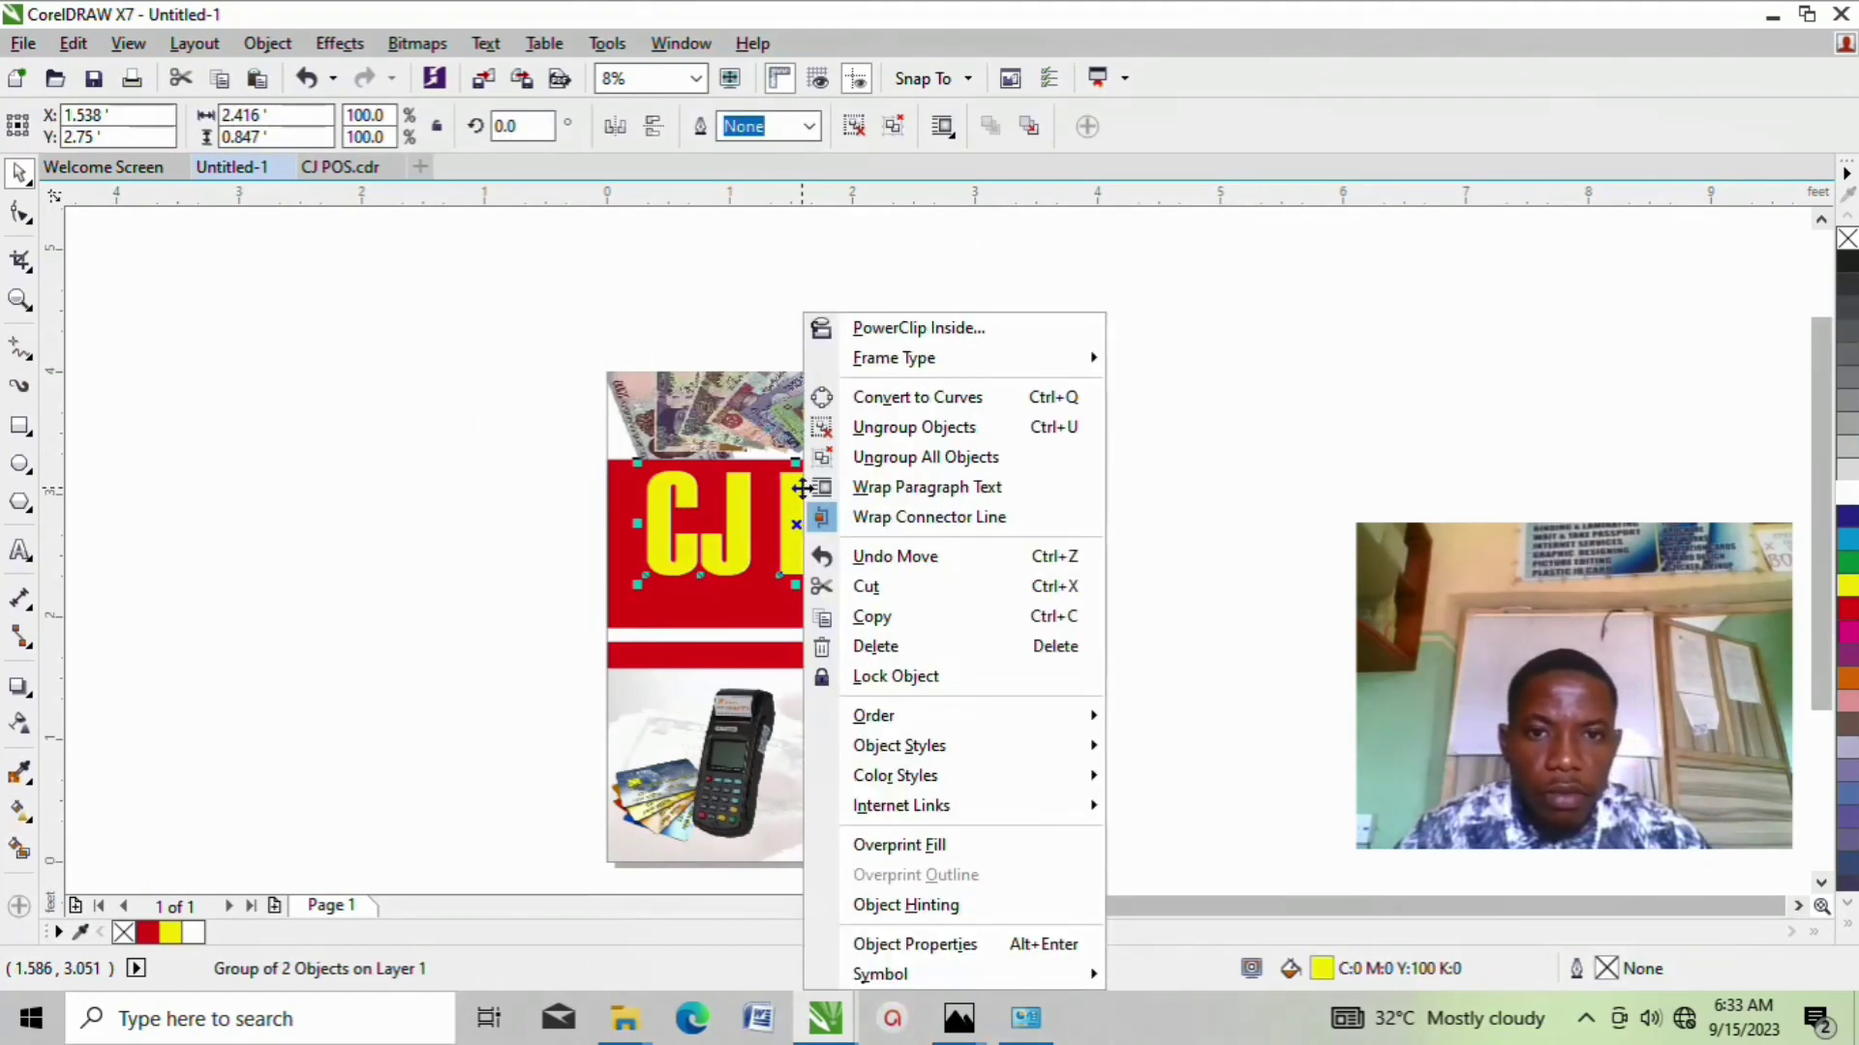
left_click(900, 427)
left_click(1083, 610)
Step: Duplicate the yellow CJ POS text about 0.68 ft straight below the original
left_click(786, 522)
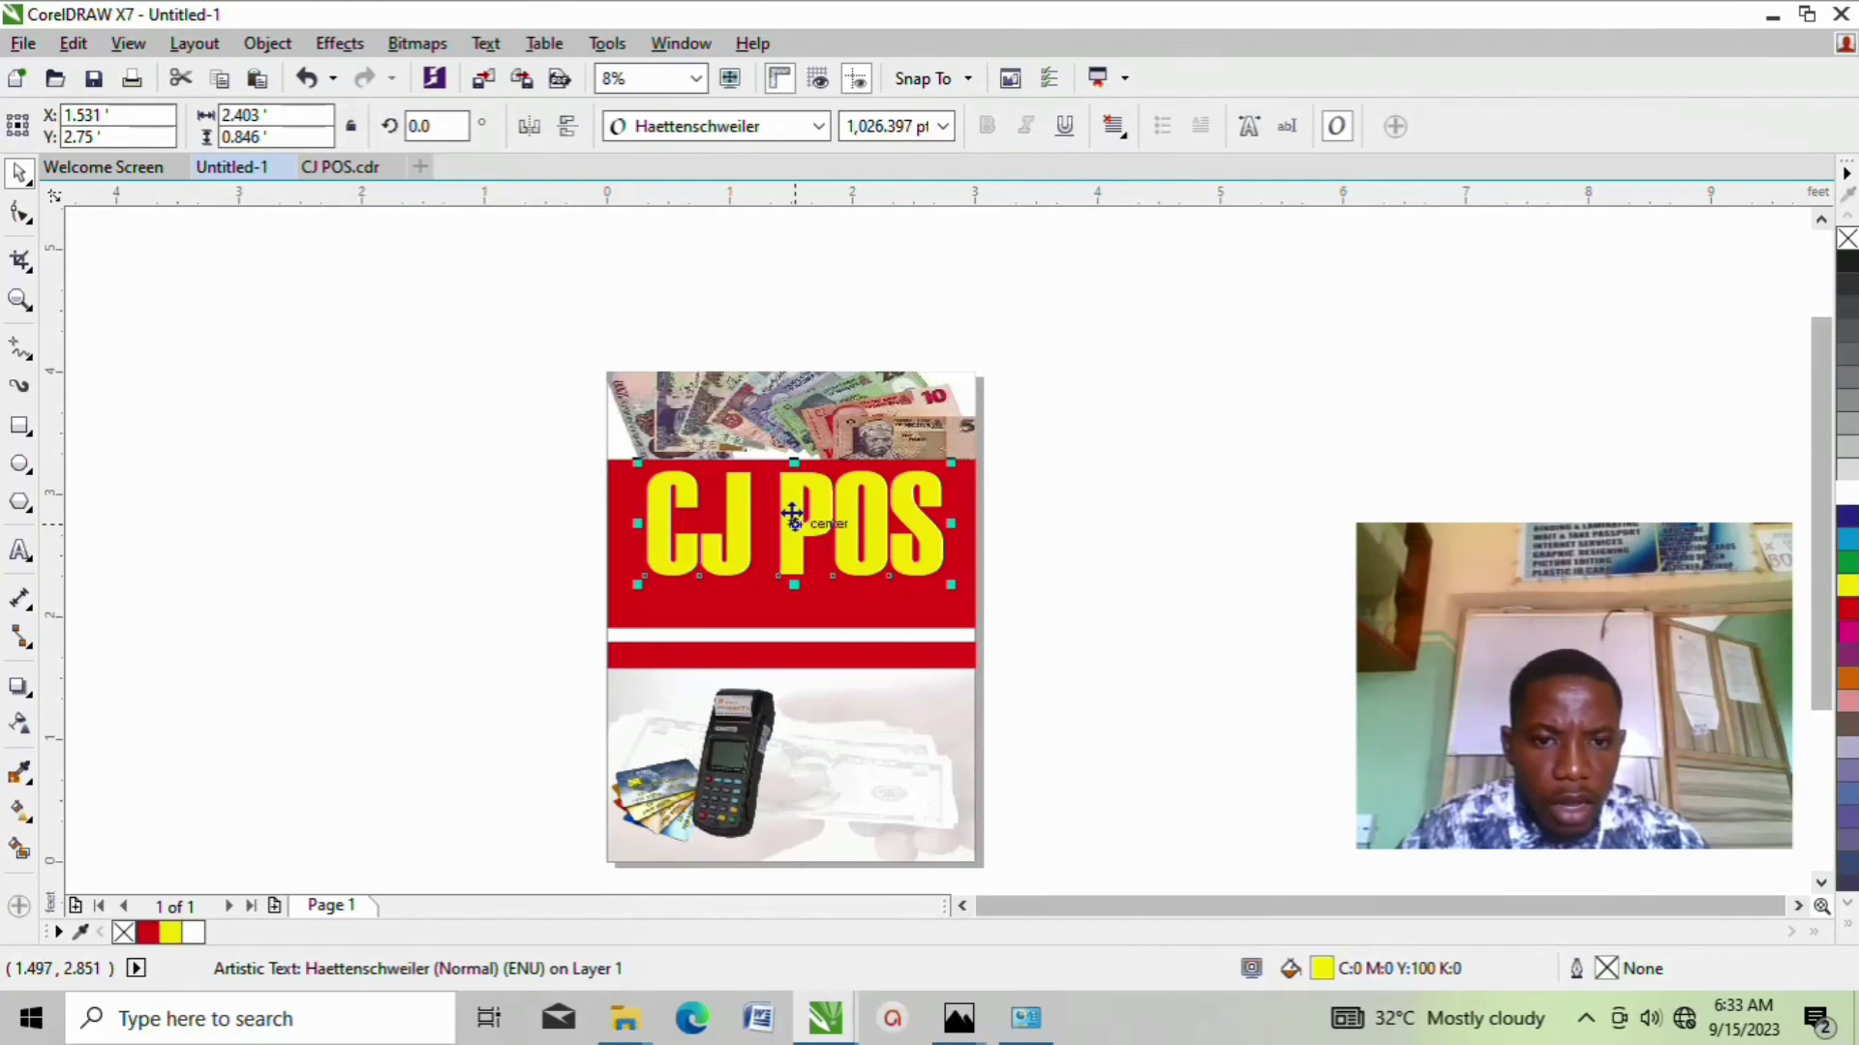
scroll(788, 506, "up", 2)
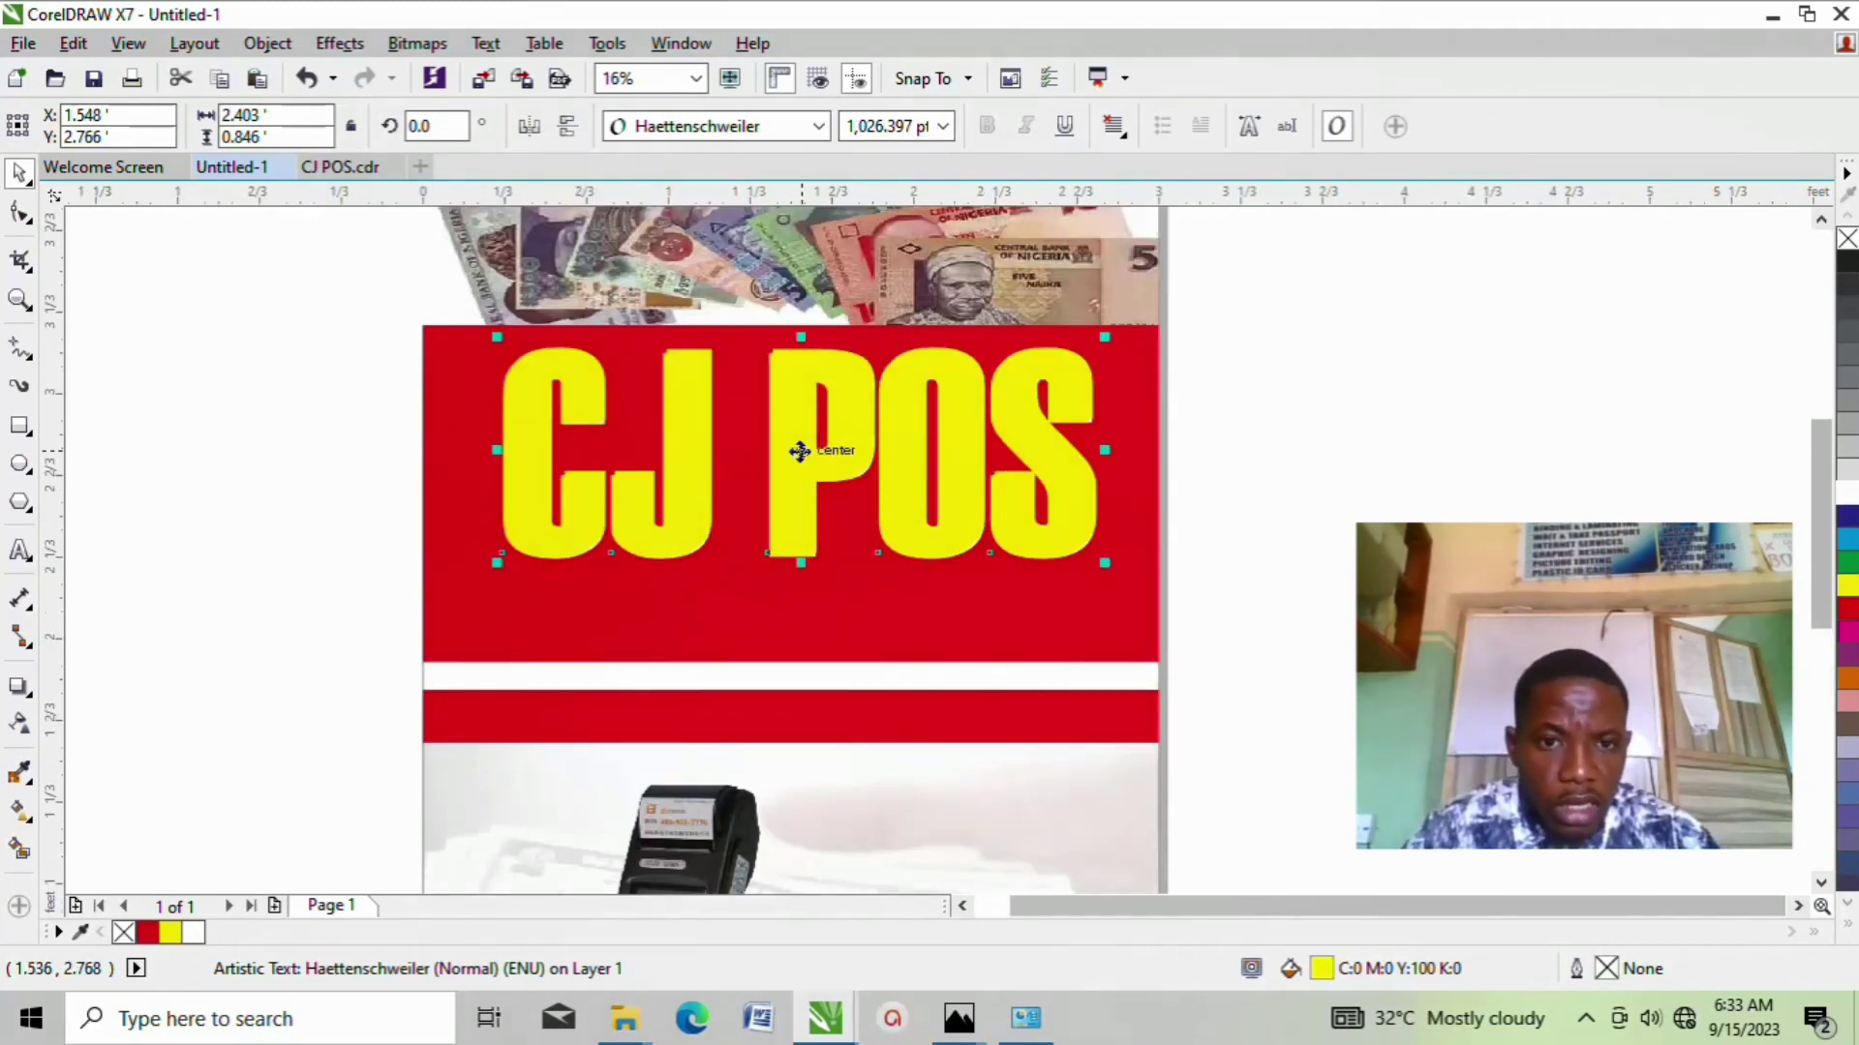
left_click_drag(800, 448, 803, 619)
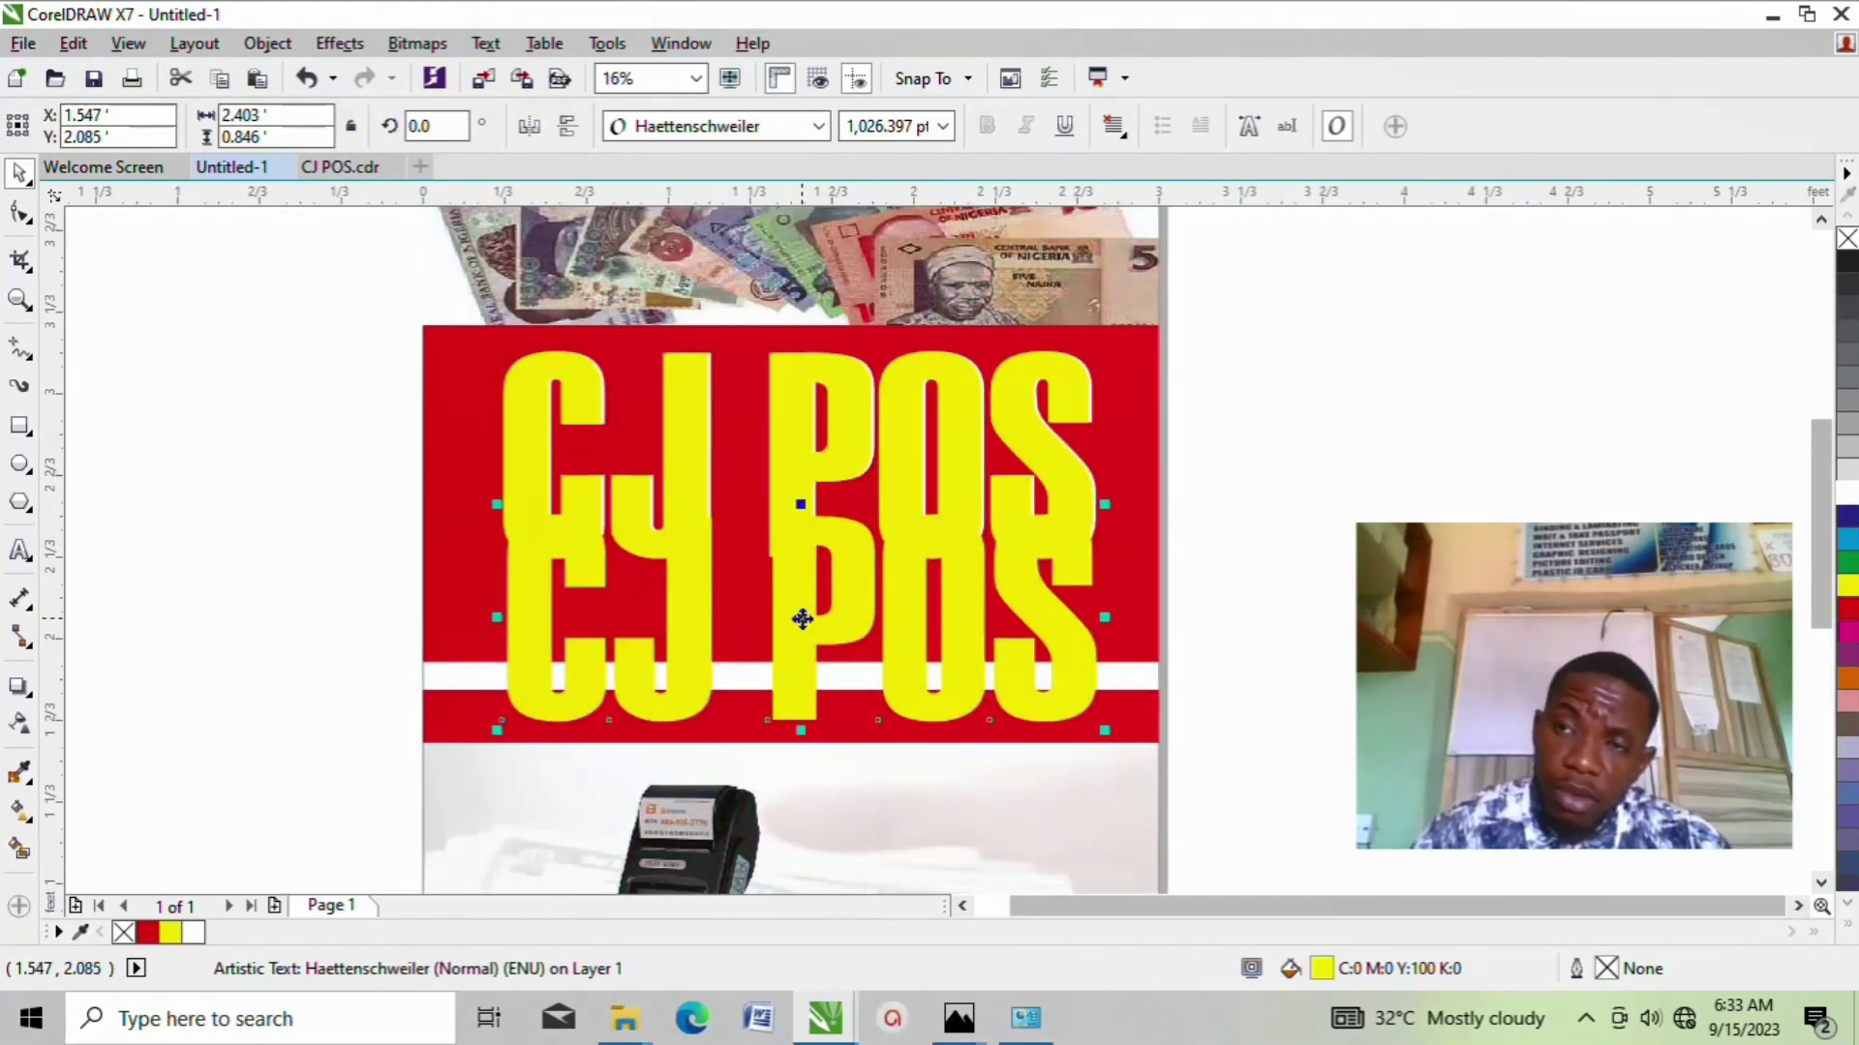
Step: Replace the wording of the lower yellow CJ POS copy with SERVICES
double_click(803, 619)
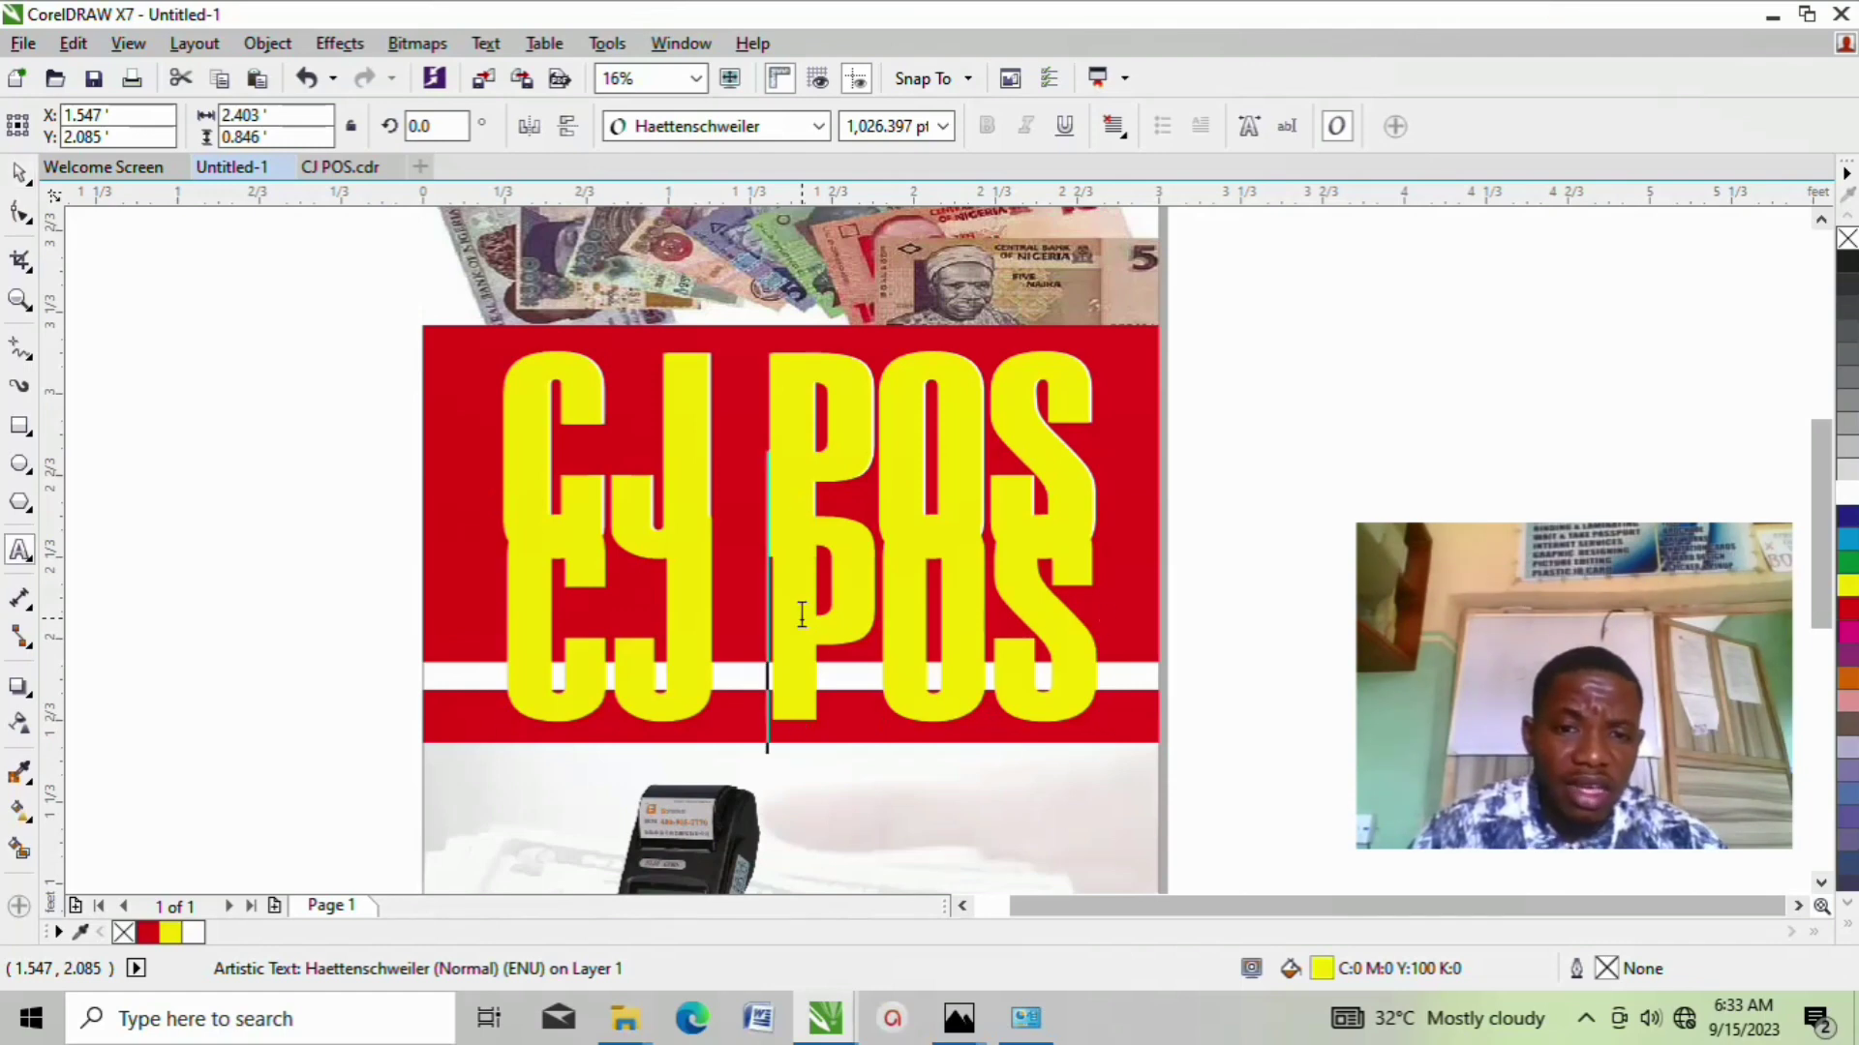
double_click(802, 615)
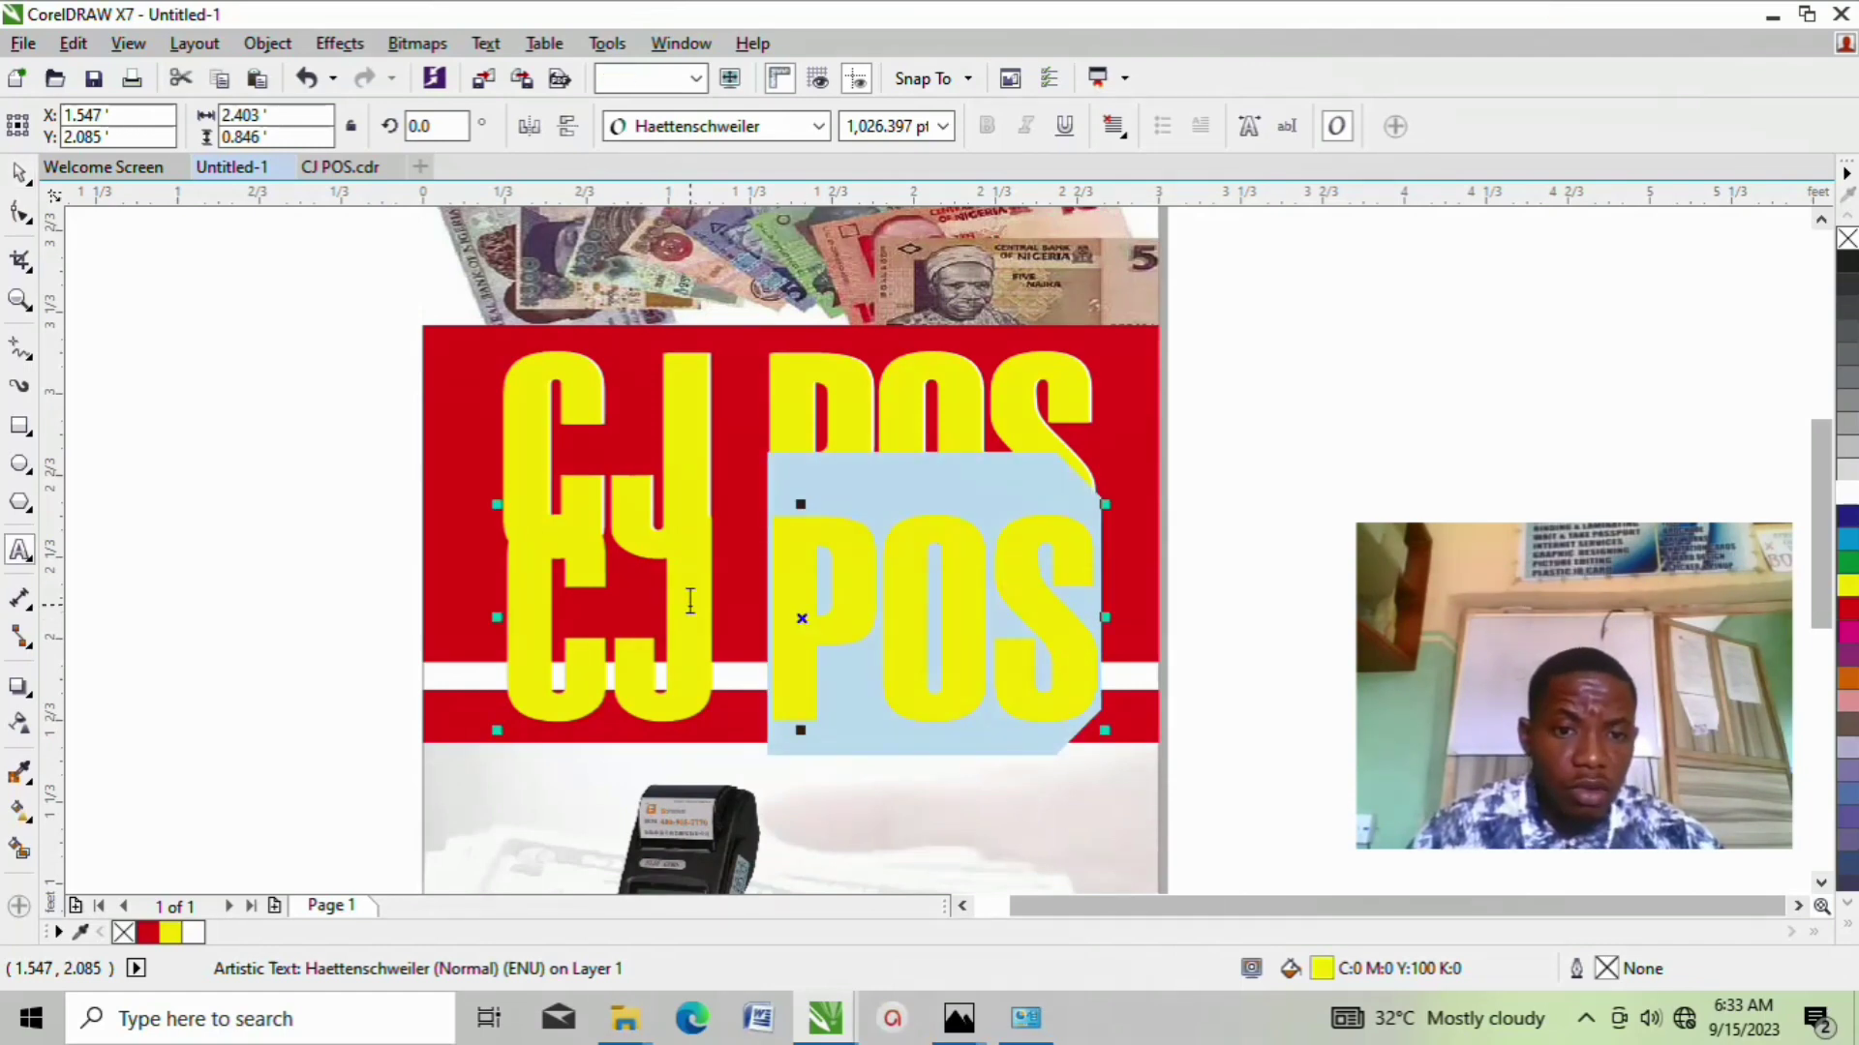
triple_click(685, 598)
type("SER")
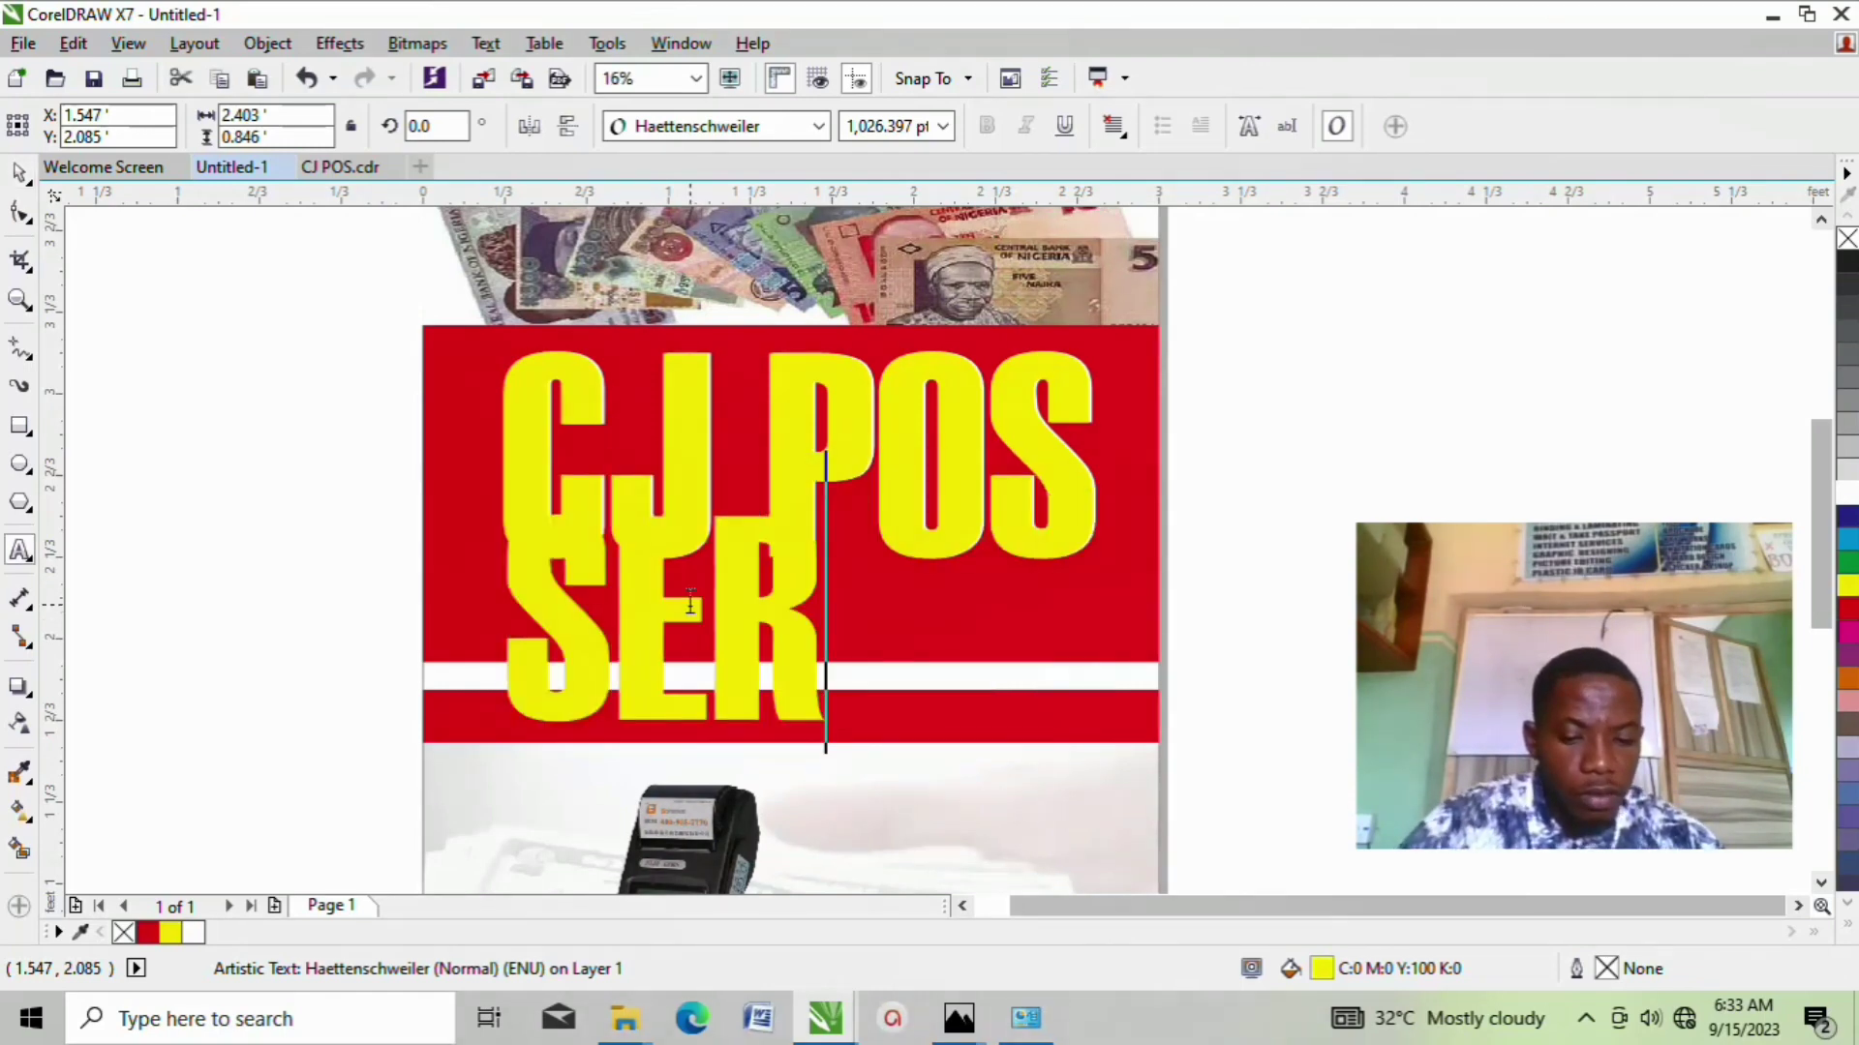
type("VICES")
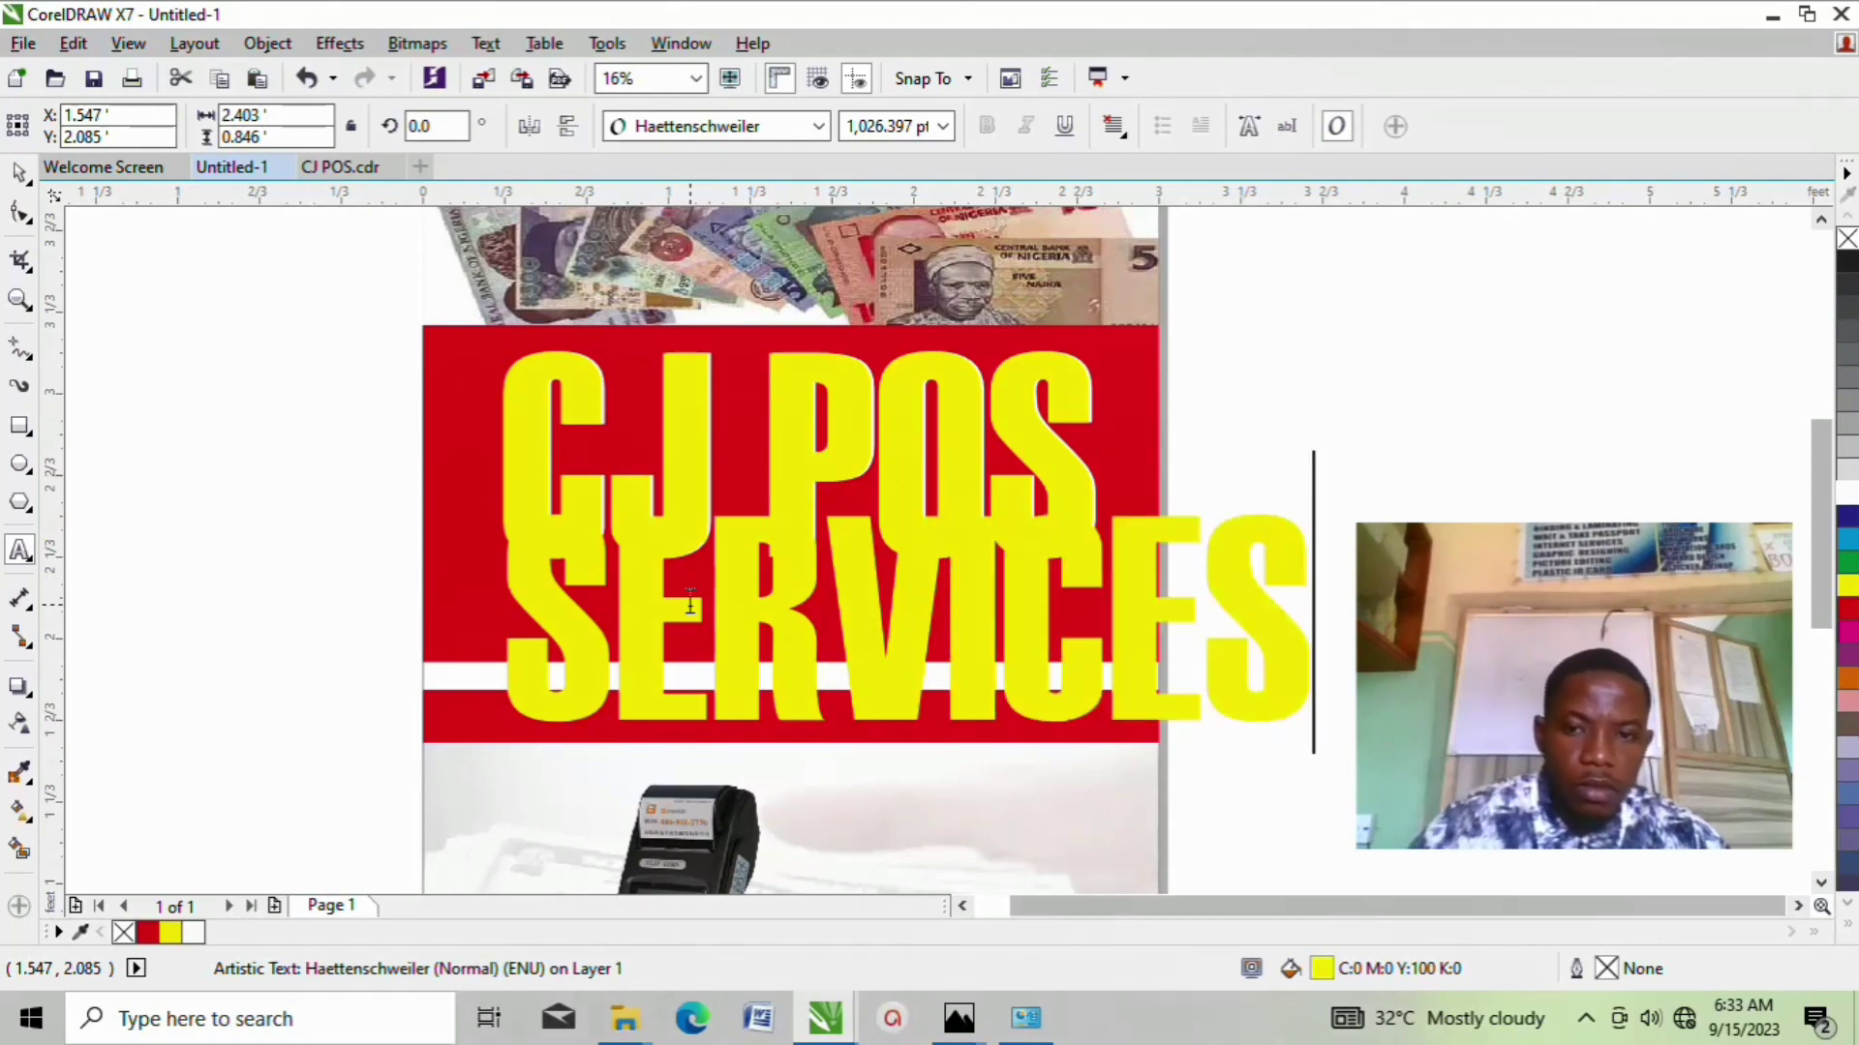
left_click(18, 177)
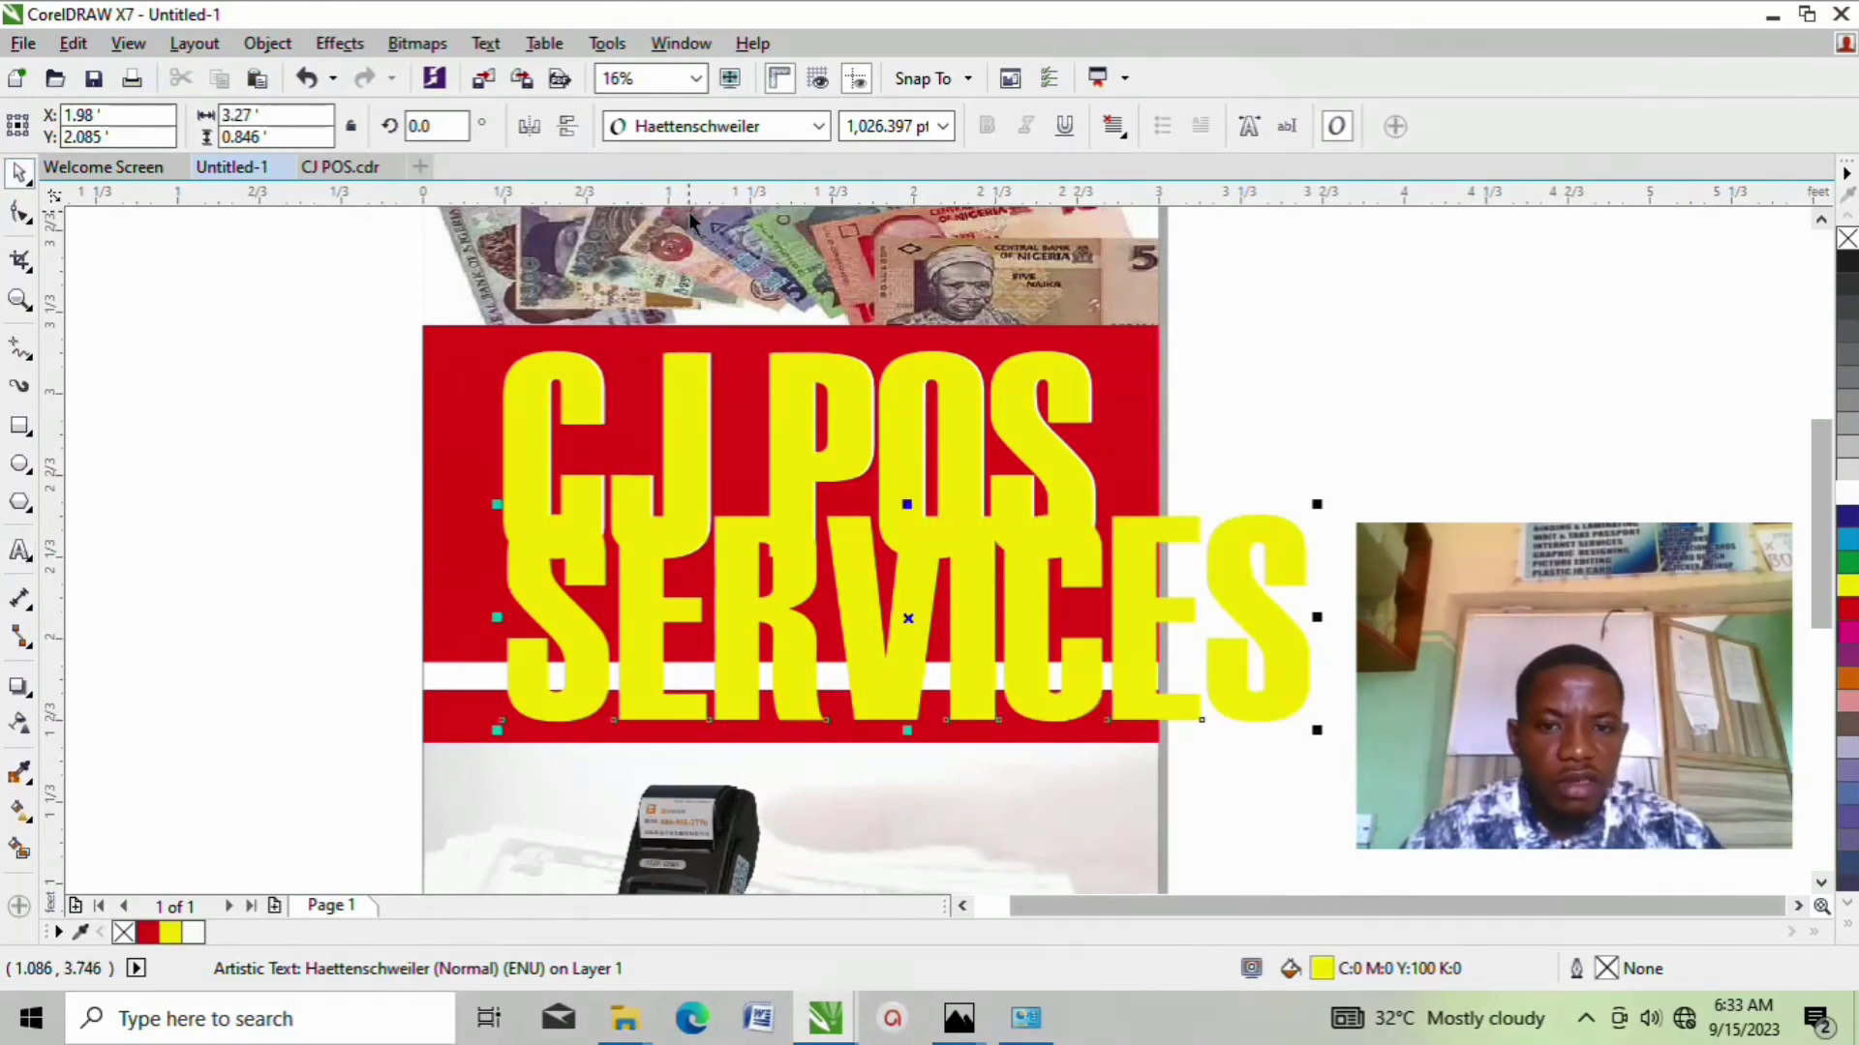
Step: Scale the SERVICES text to about 1.68 by 0.43 ft and centre it beneath CJ POS on the red band
scroll(689, 211, "down", 1)
scroll(677, 377, "up", 1)
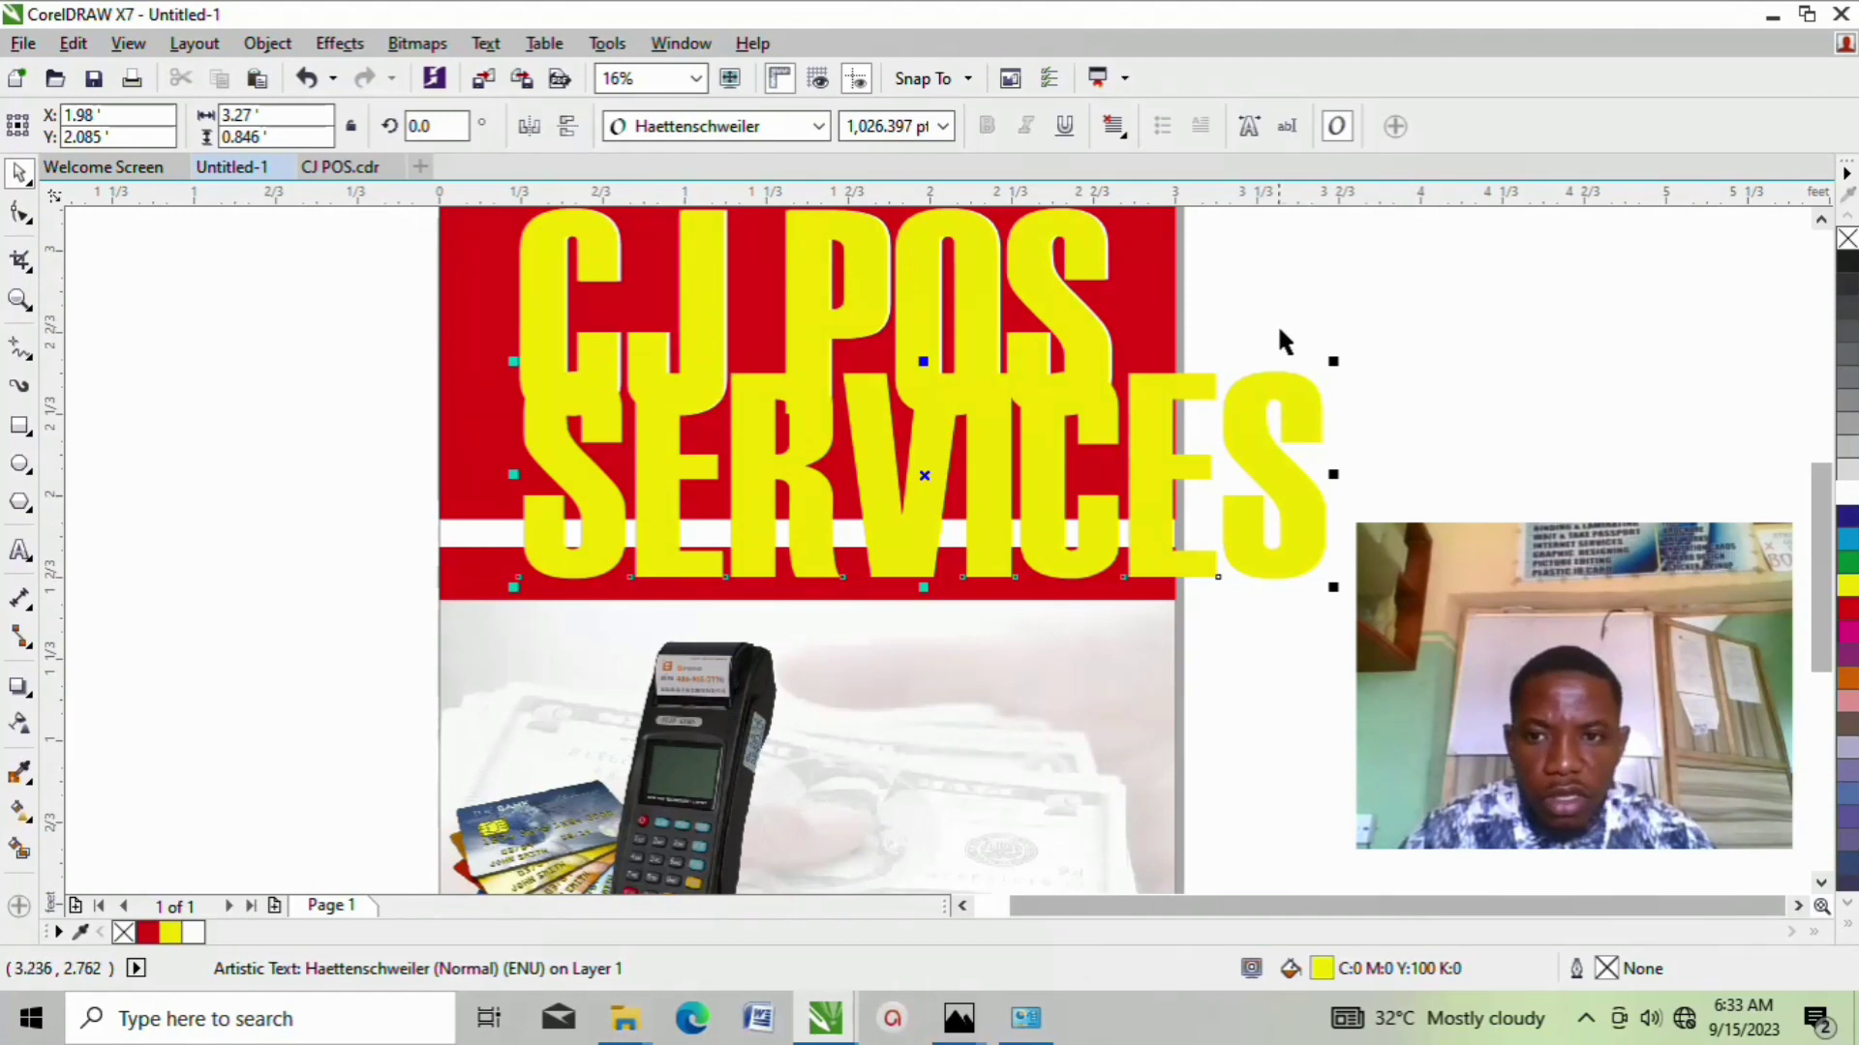
left_click_drag(1328, 363, 1240, 406)
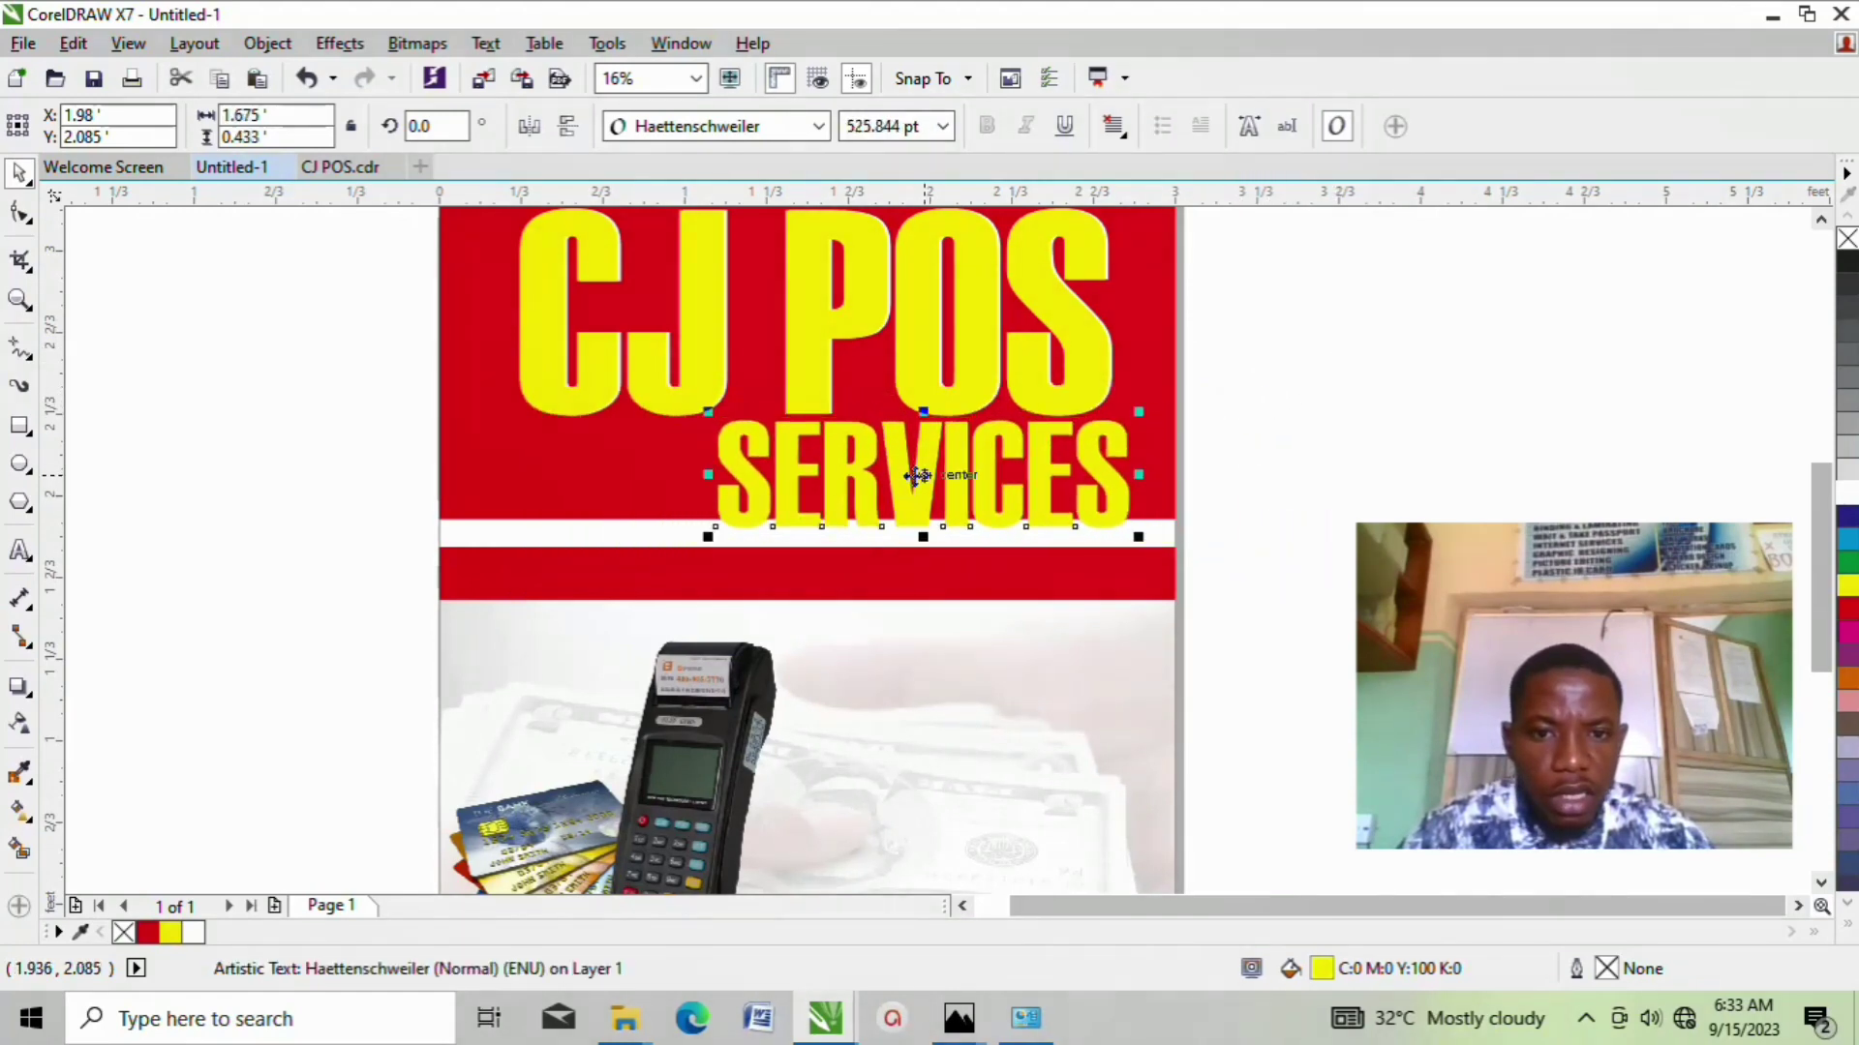
mouse_move(823, 475)
left_mouse_down()
mouse_move(824, 372)
mouse_move(818, 469)
left_mouse_up()
scroll(805, 460, "down", 2)
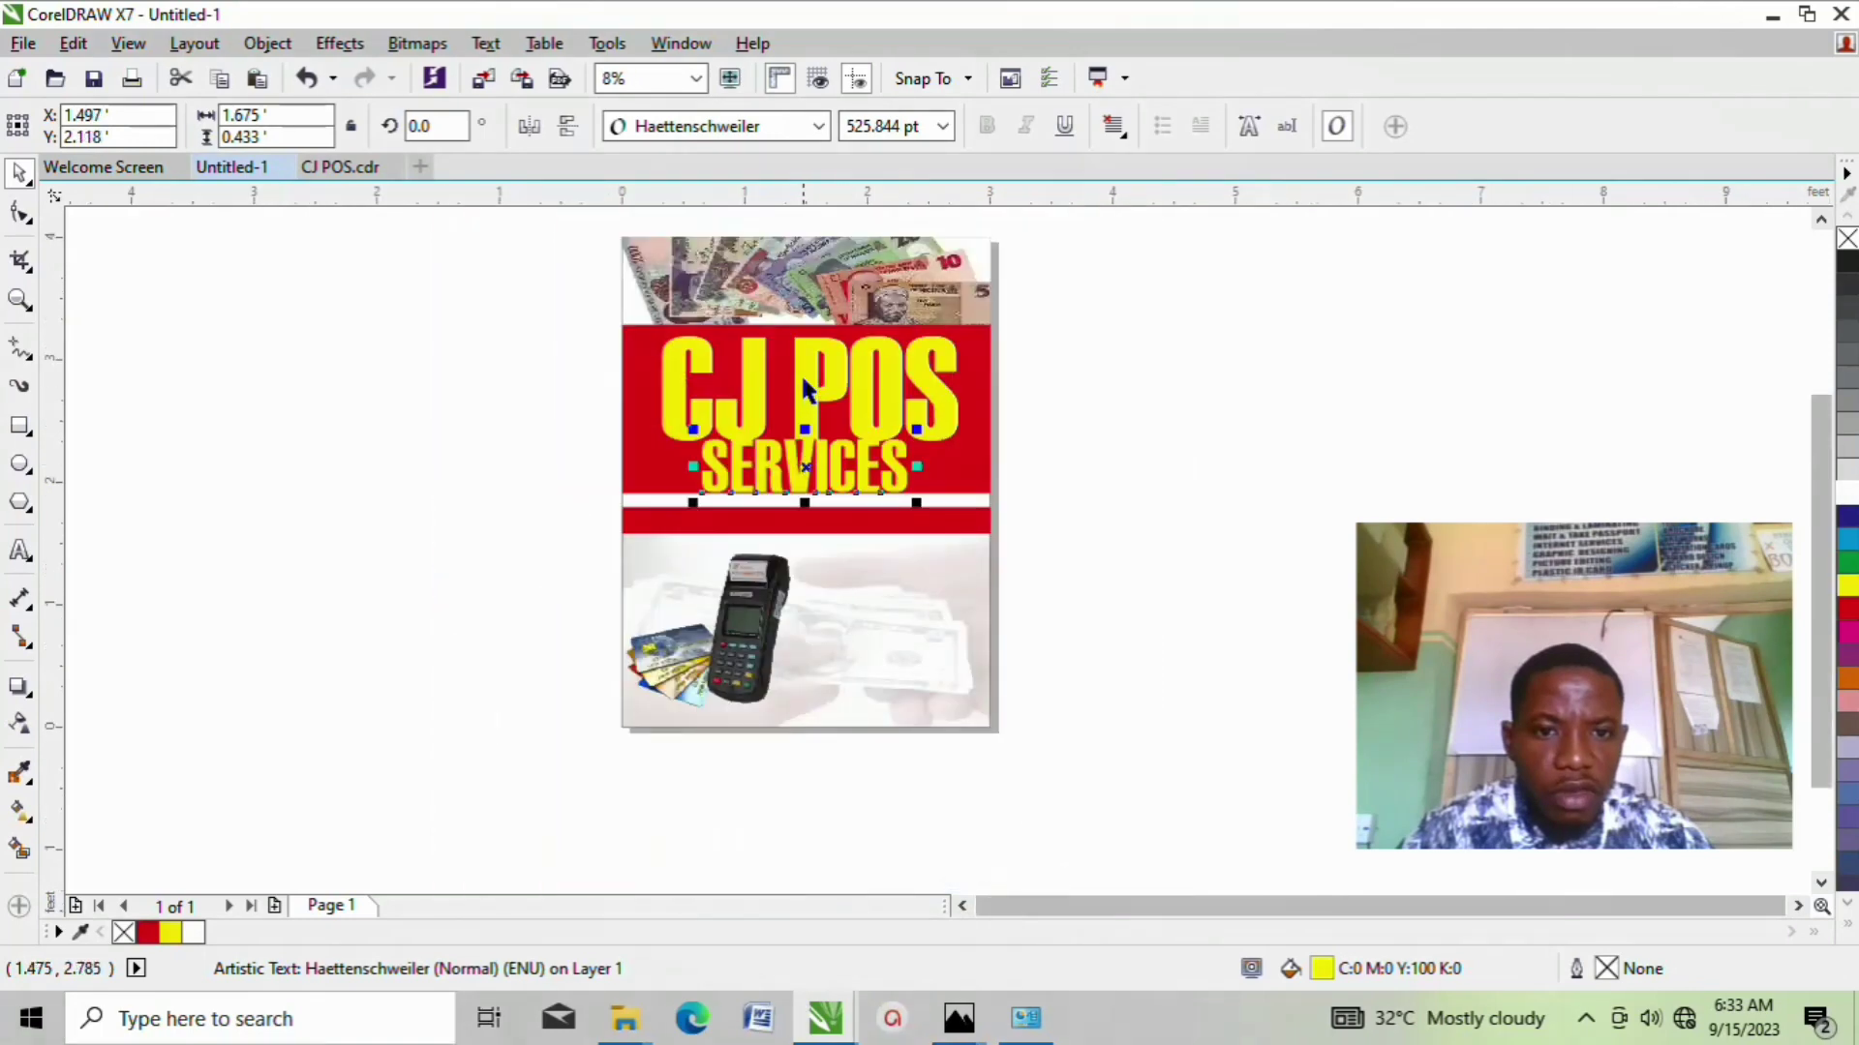
Step: Scale both overlapping CJ POS texts to about 2.23 by 0.78 ft and move them up to leave a gap above SERVICES
scroll(790, 341, "up", 2)
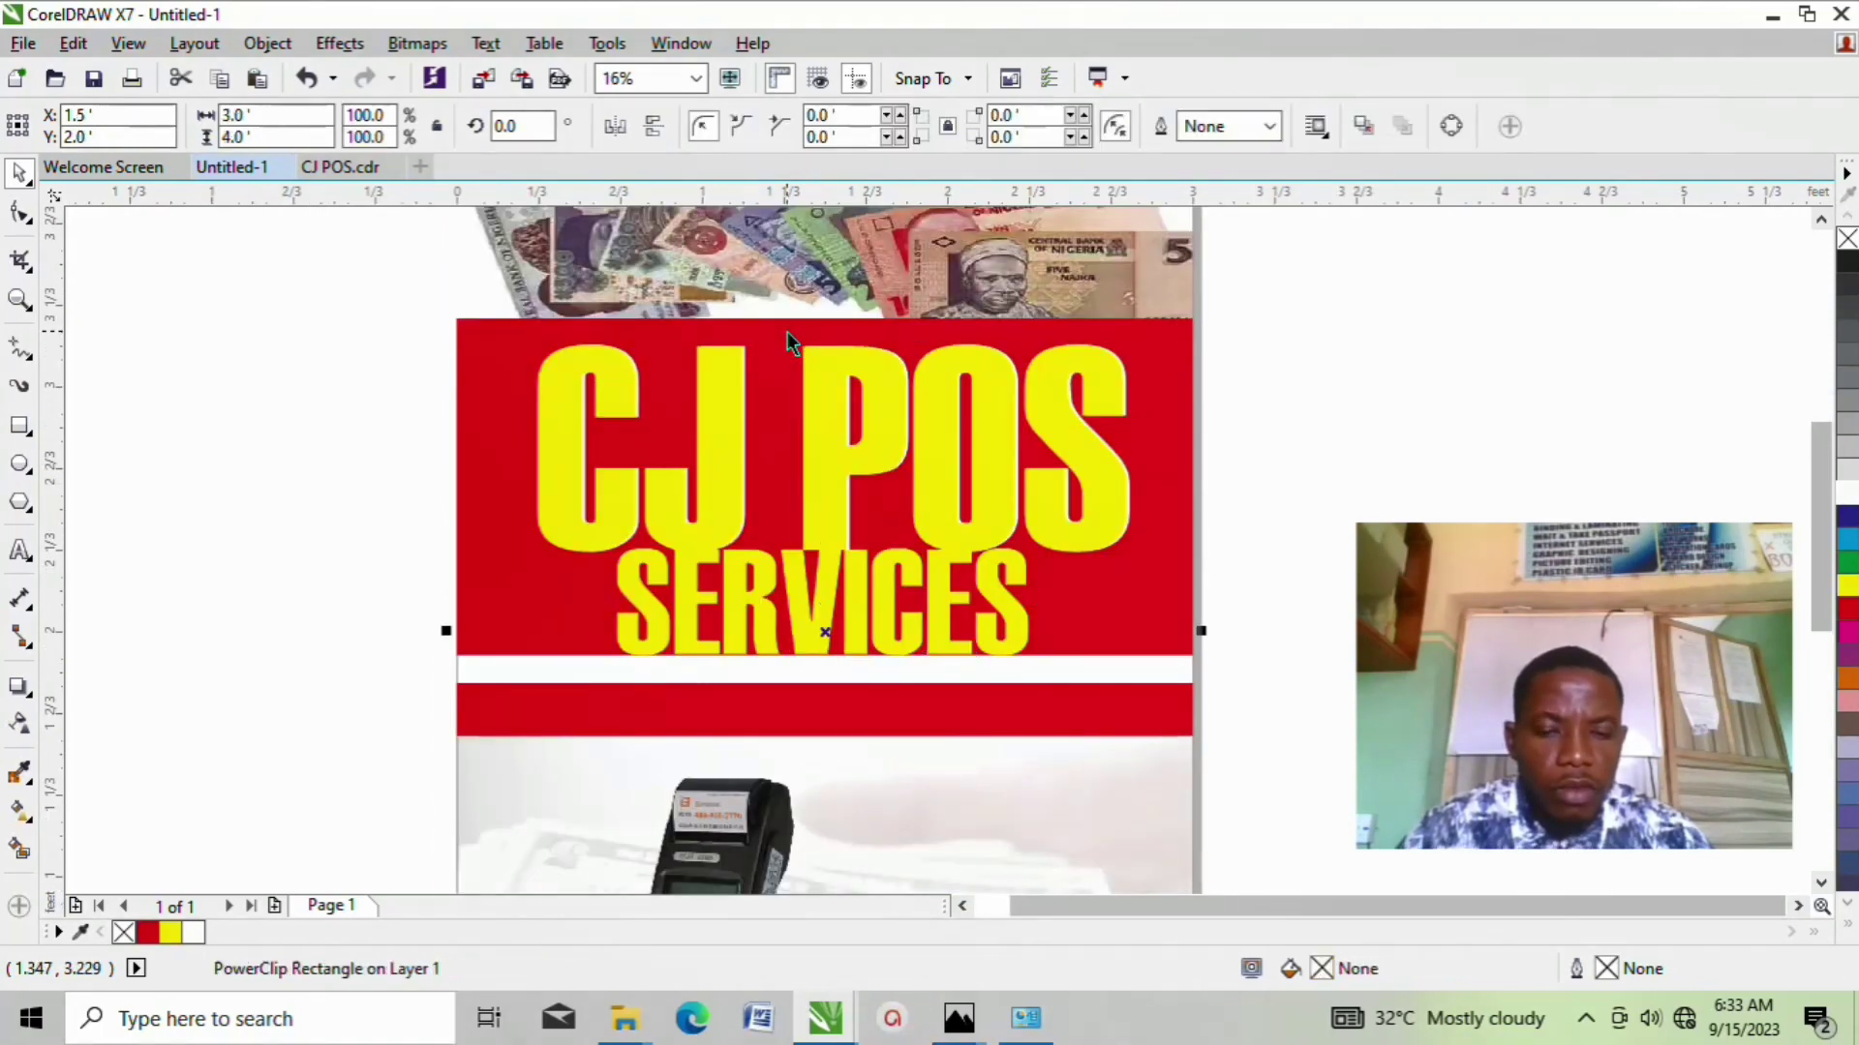
left_click_drag(336, 299, 1258, 600)
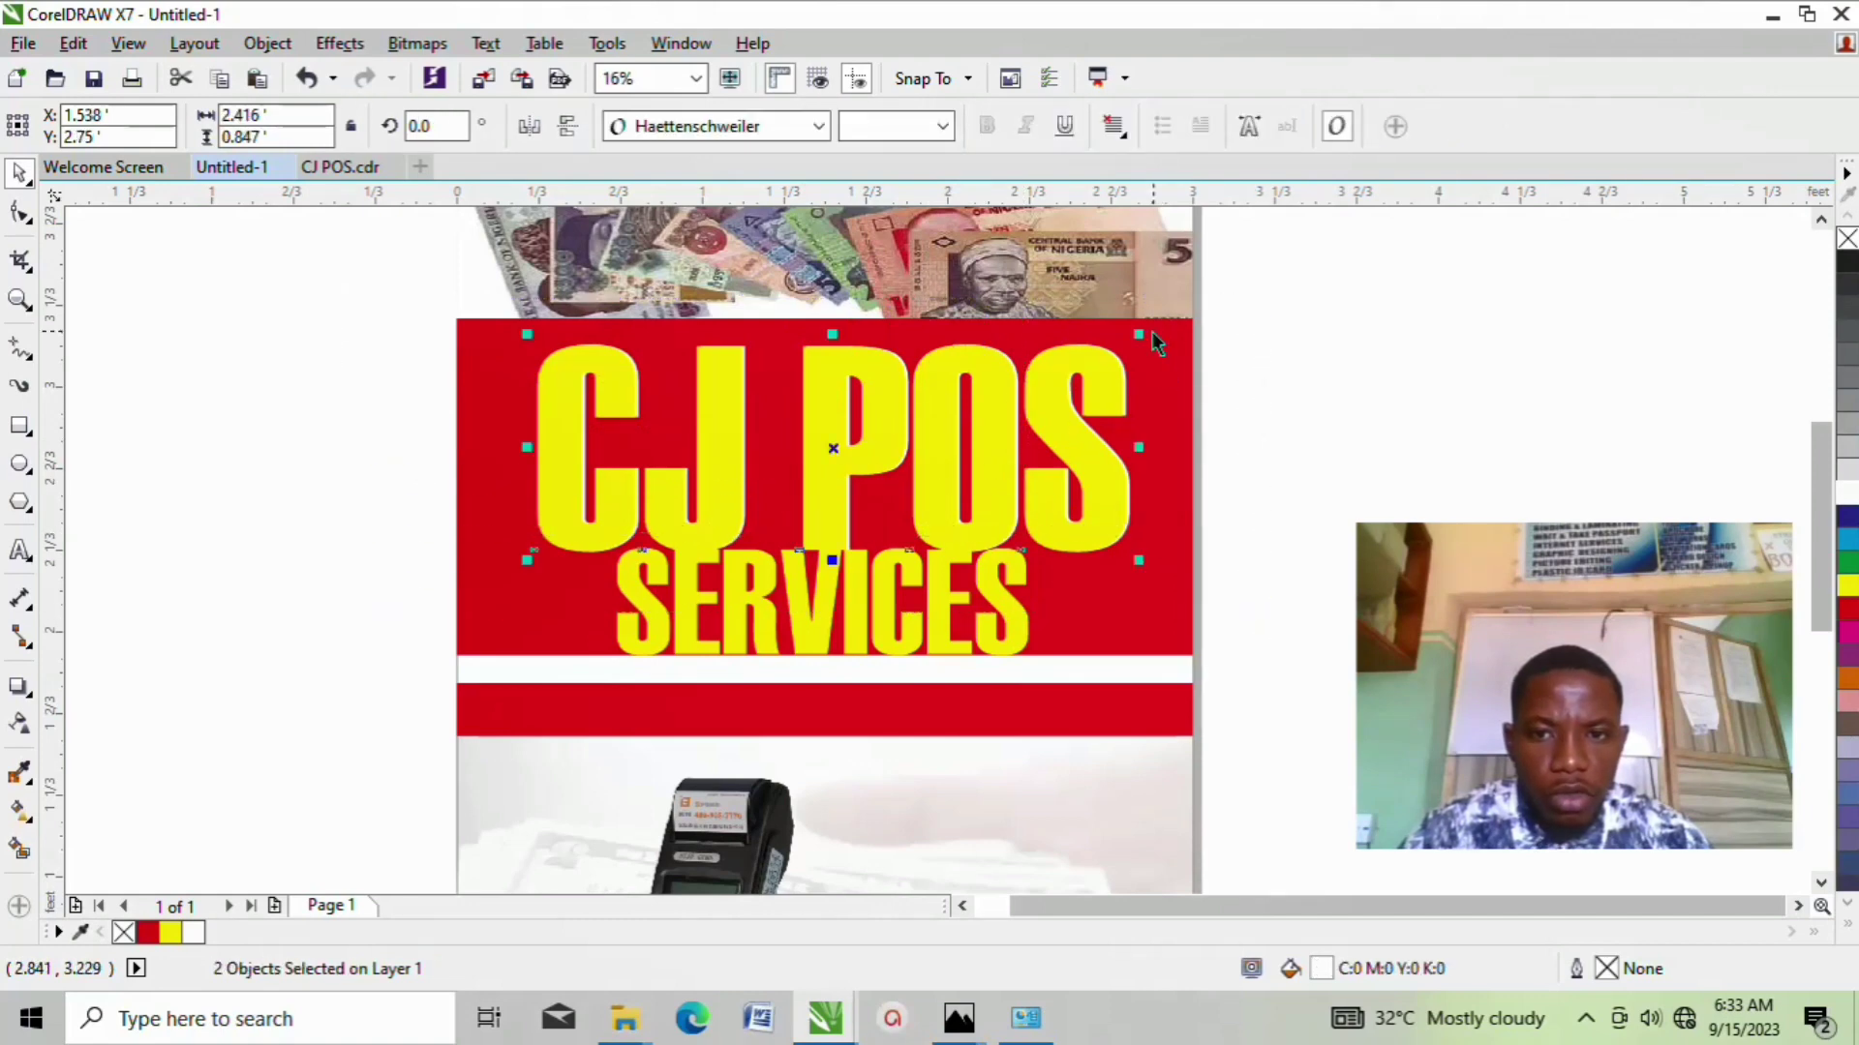
left_click_drag(1142, 334, 1092, 350)
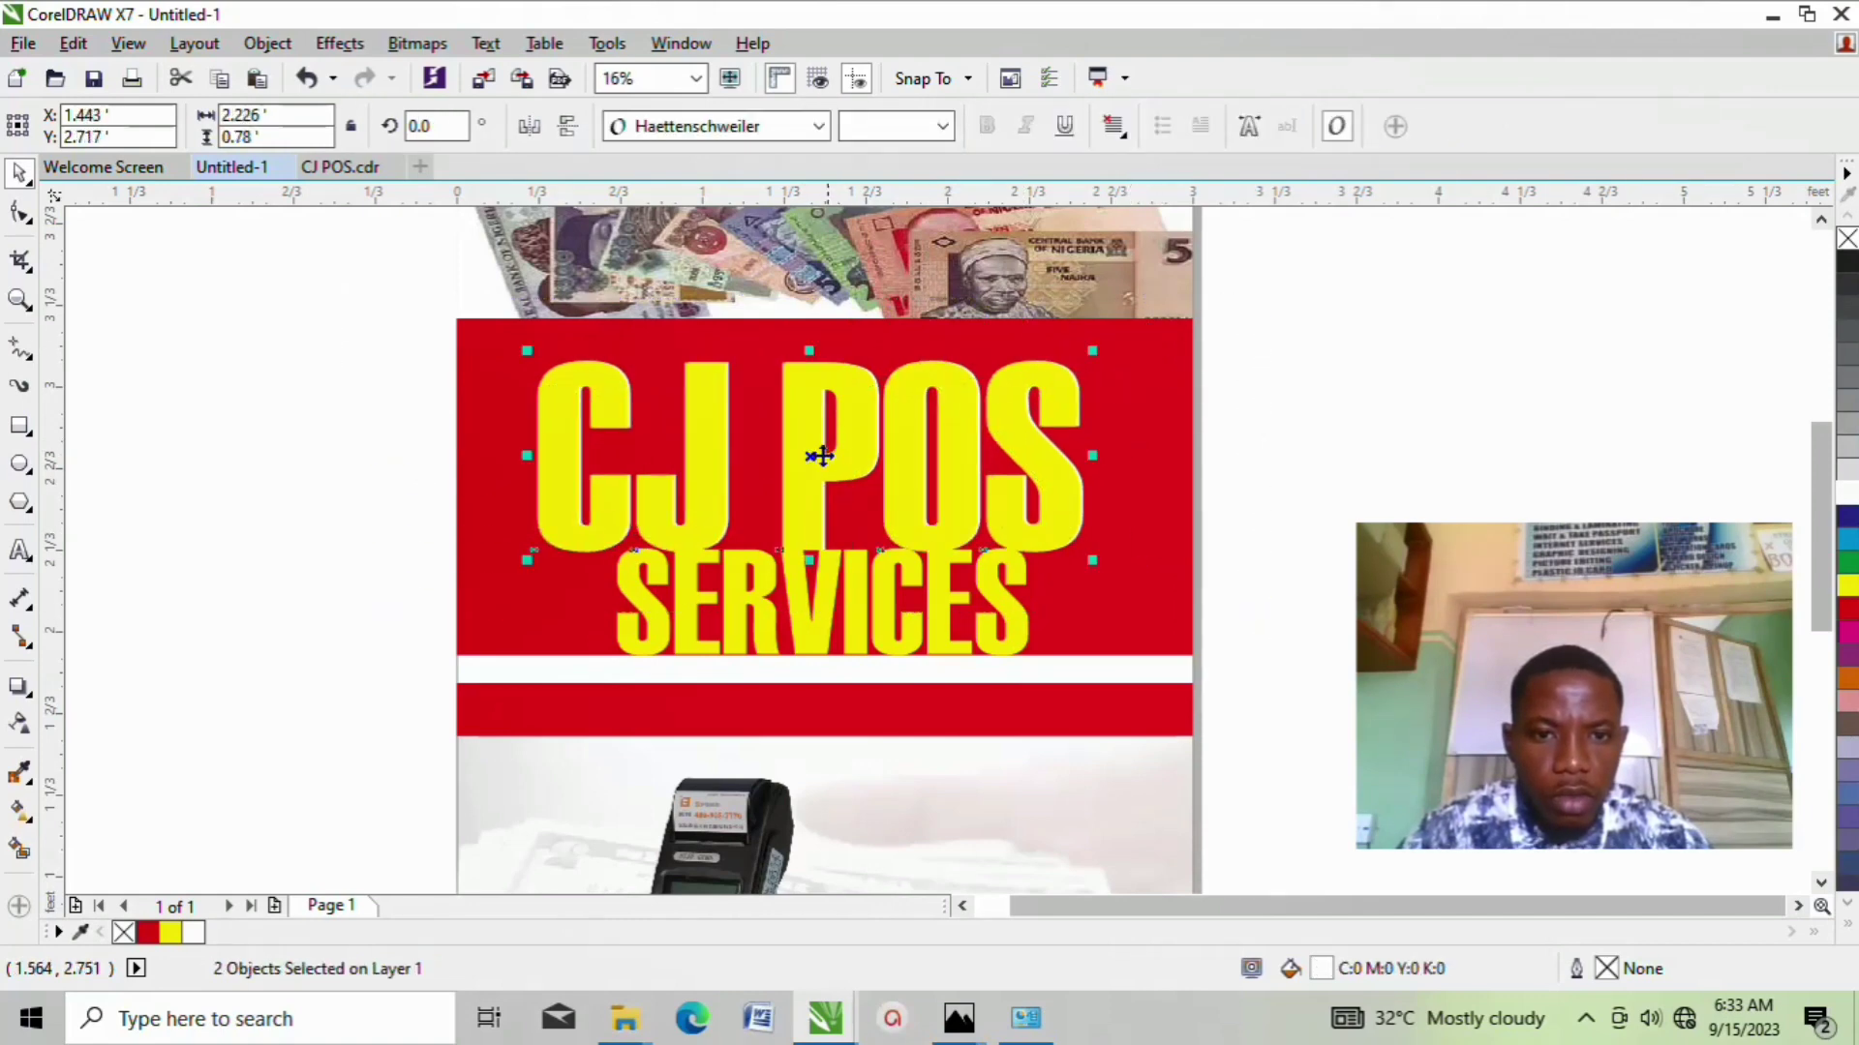
left_click_drag(821, 456, 827, 432)
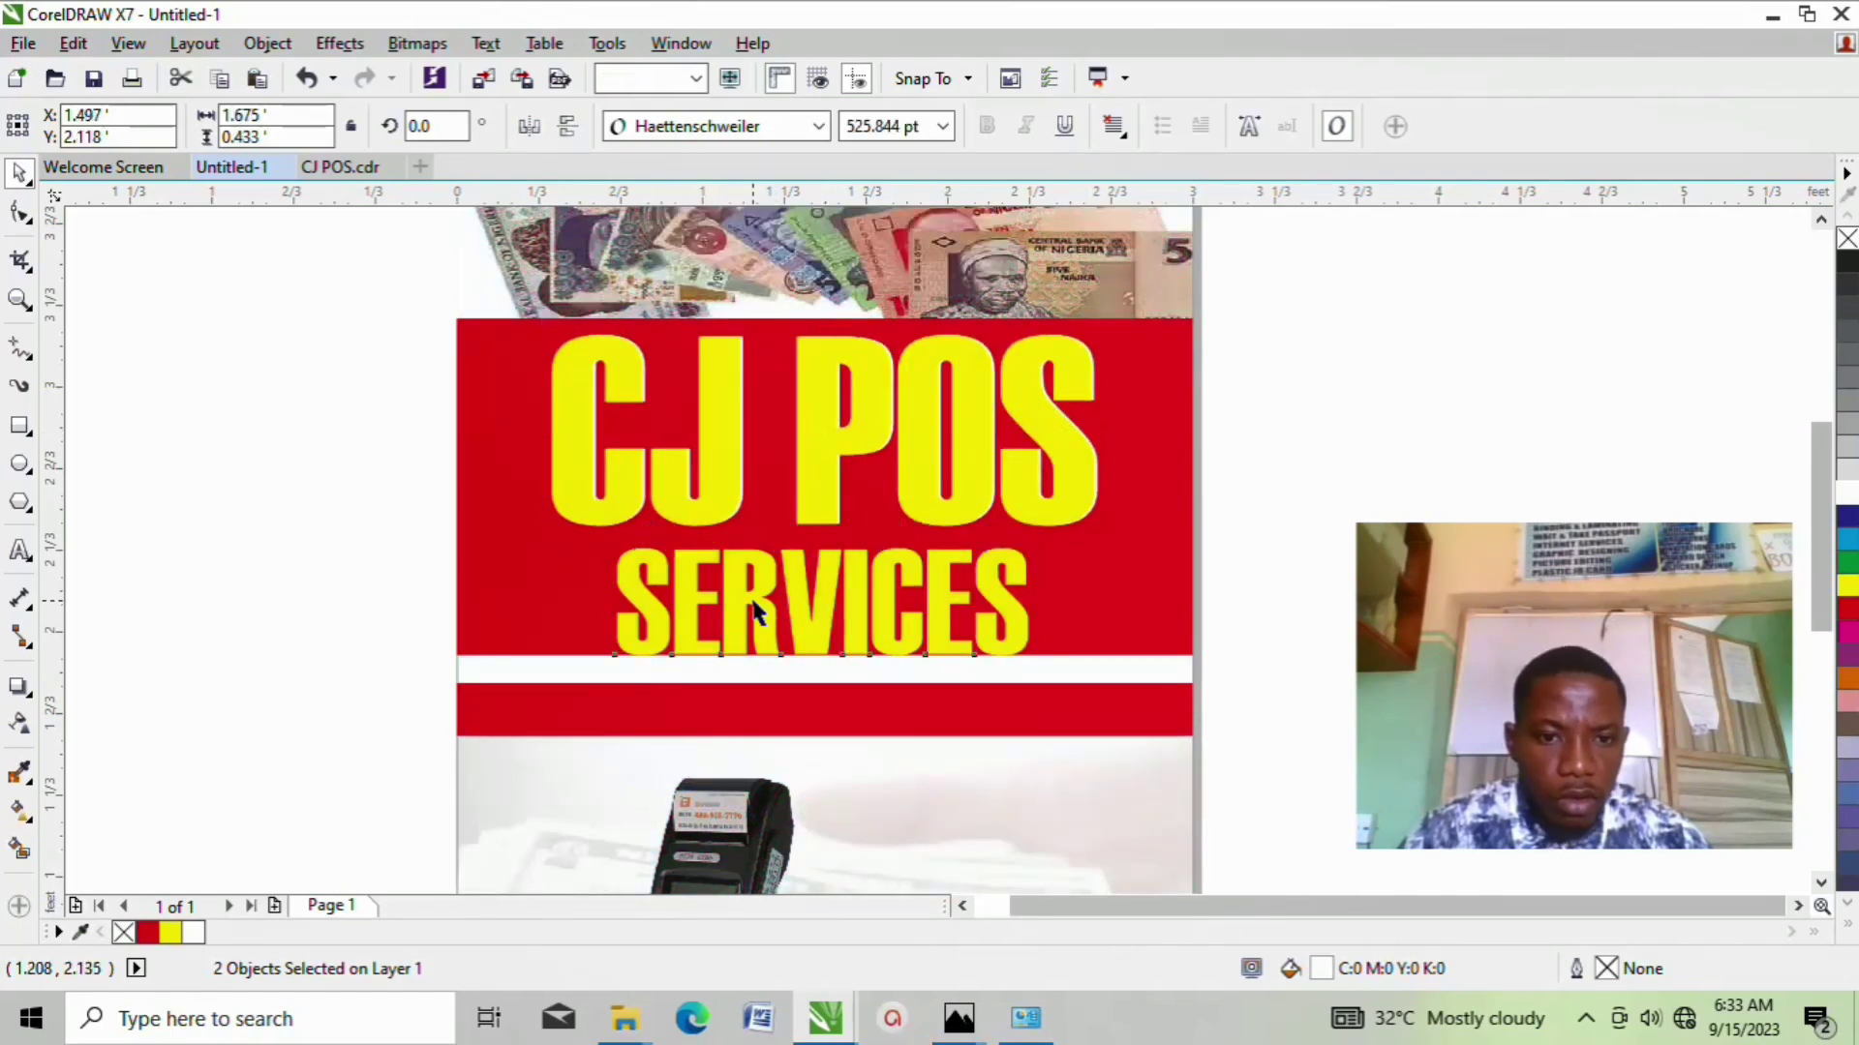
Step: Move SERVICES up closer to CJ POS, and place one SERVICES text over CJ POS, leaving the other on the red band
left_click_drag(801, 614, 785, 599)
scroll(885, 535, "down", 1)
scroll(887, 600, "up", 2)
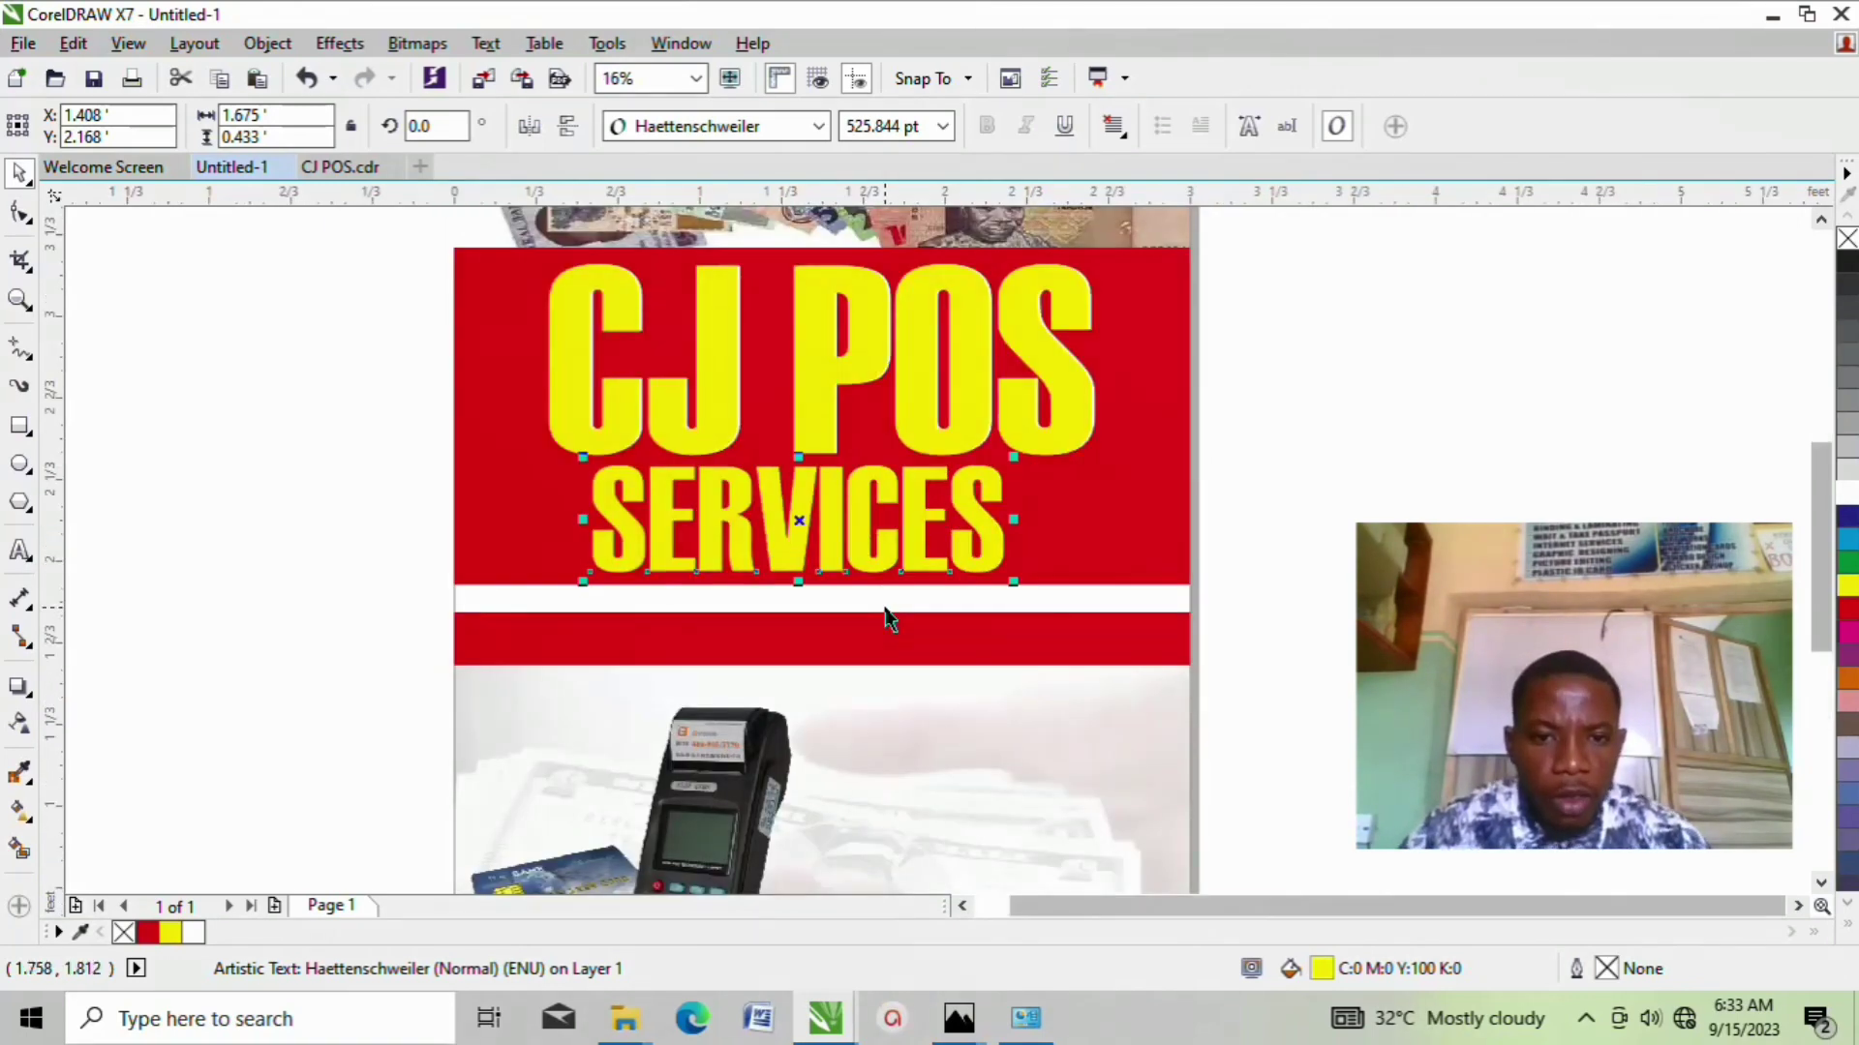
scroll(770, 531, "down", 1)
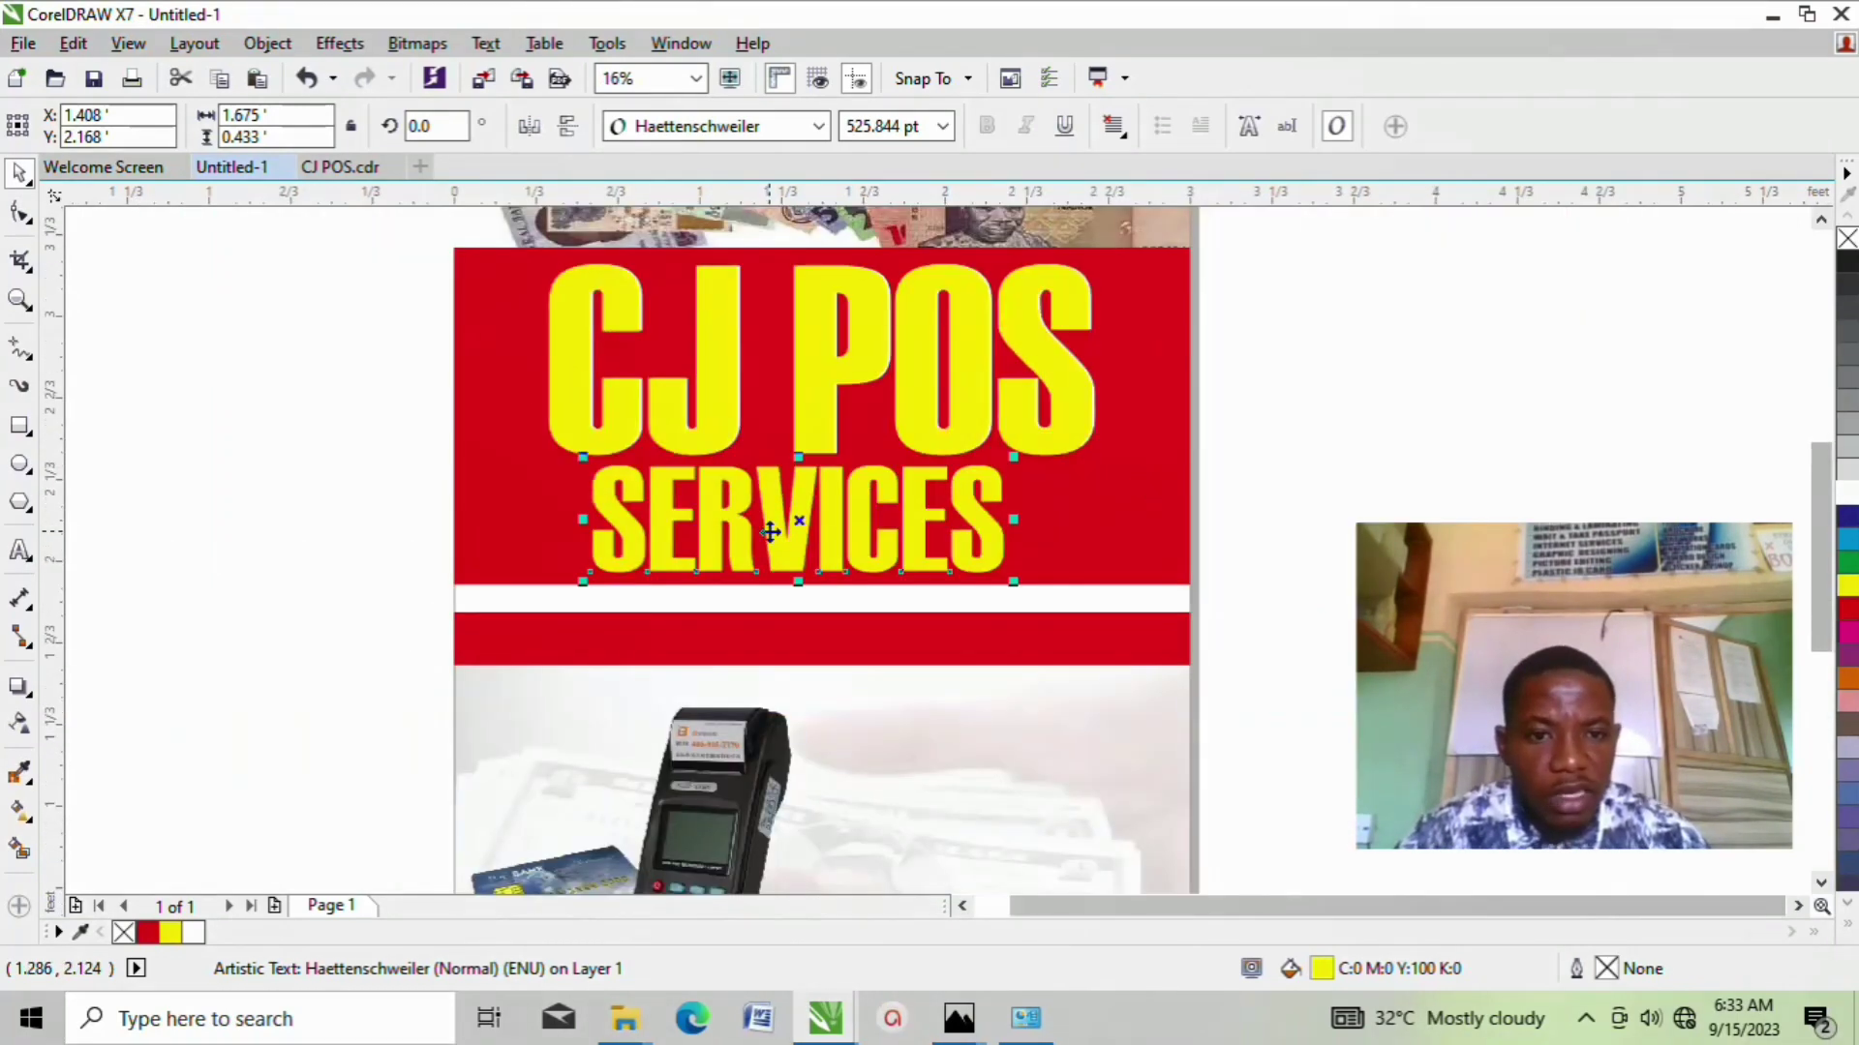
left_click_drag(770, 532, 761, 361)
key("Escape")
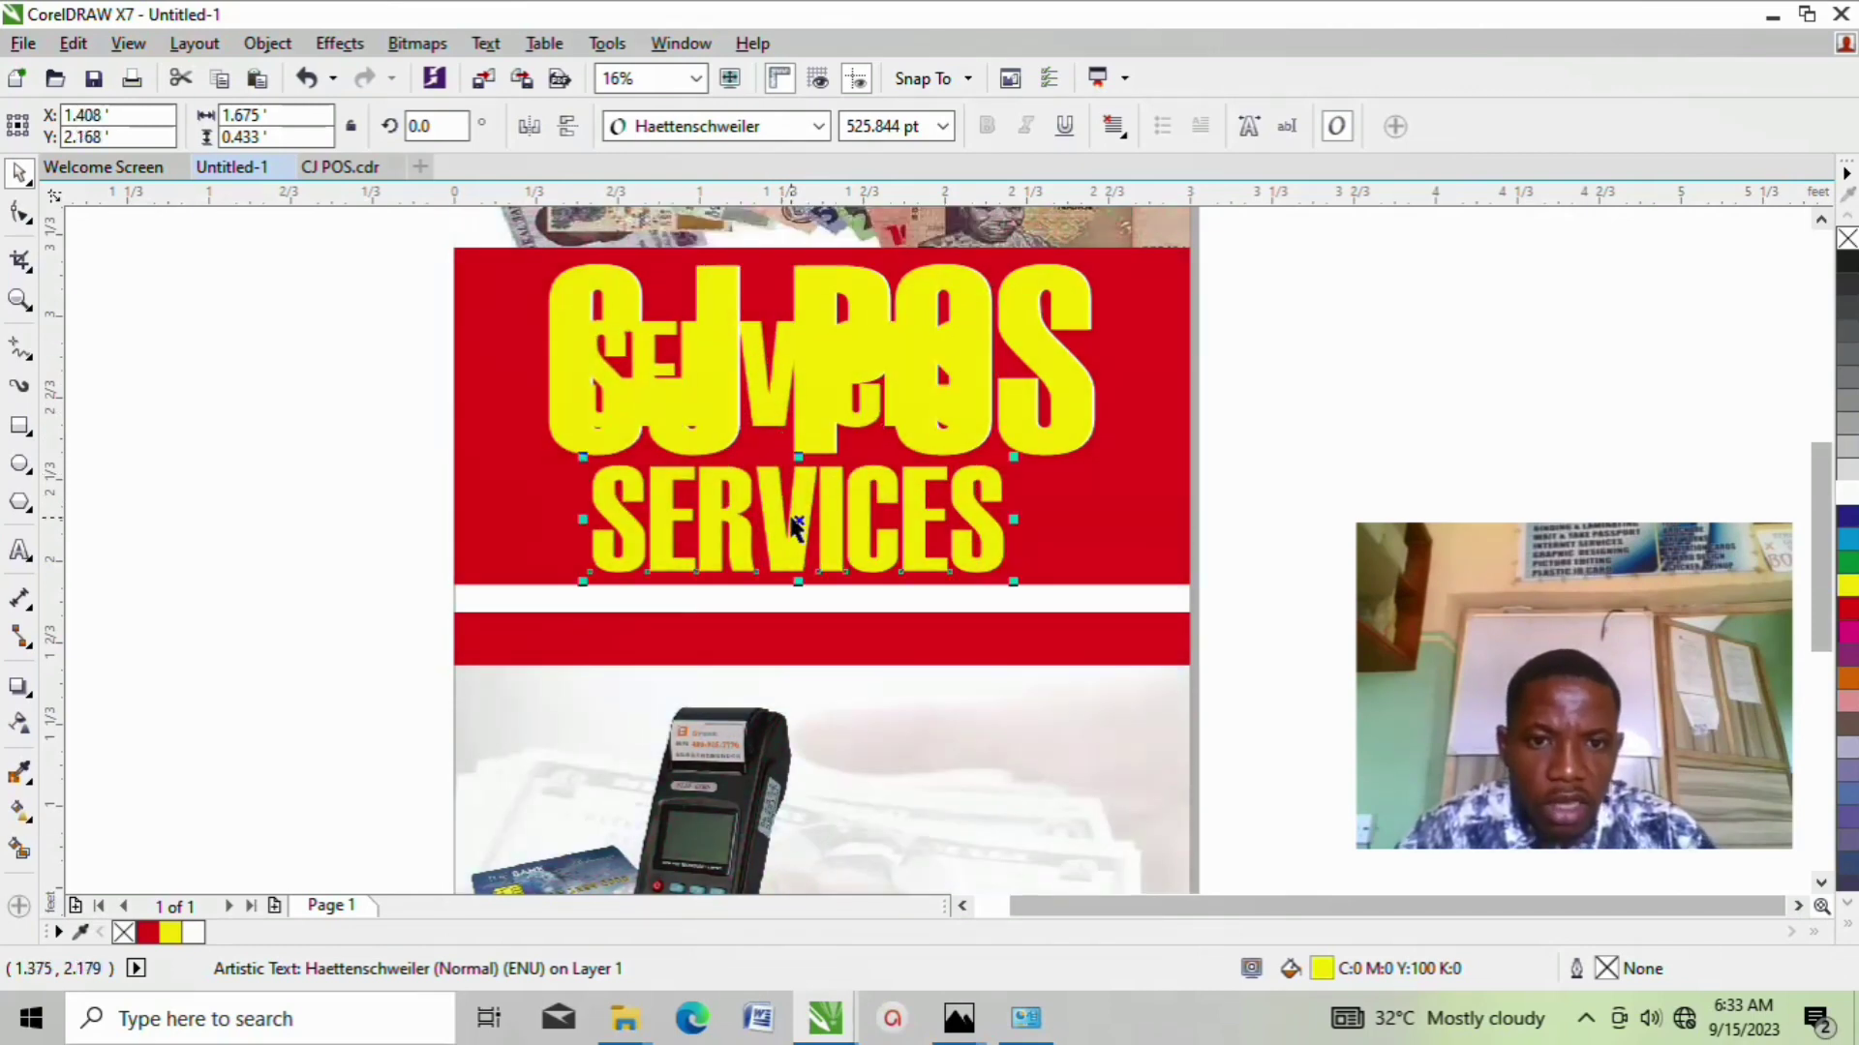
Step: Fill both SERVICES texts with white and move the one over CJ POS down across the white stripe
left_click(1846, 493)
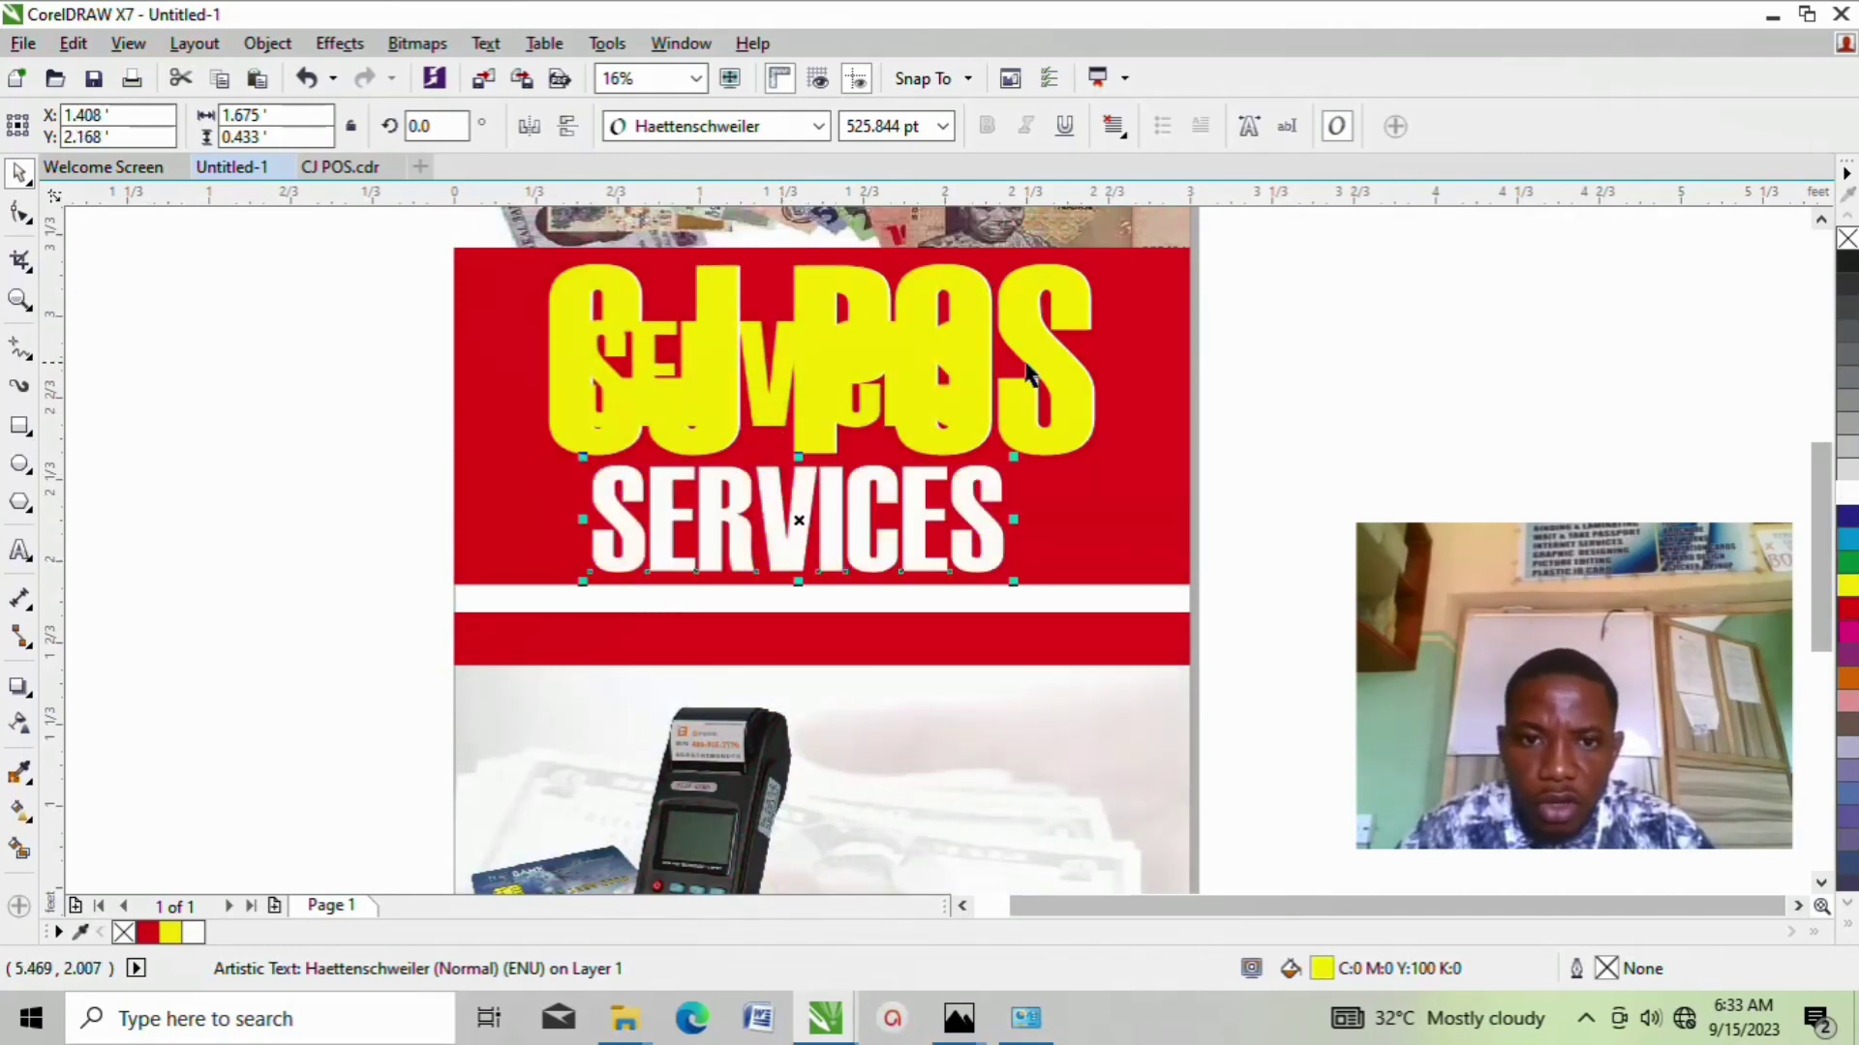
left_click(931, 334)
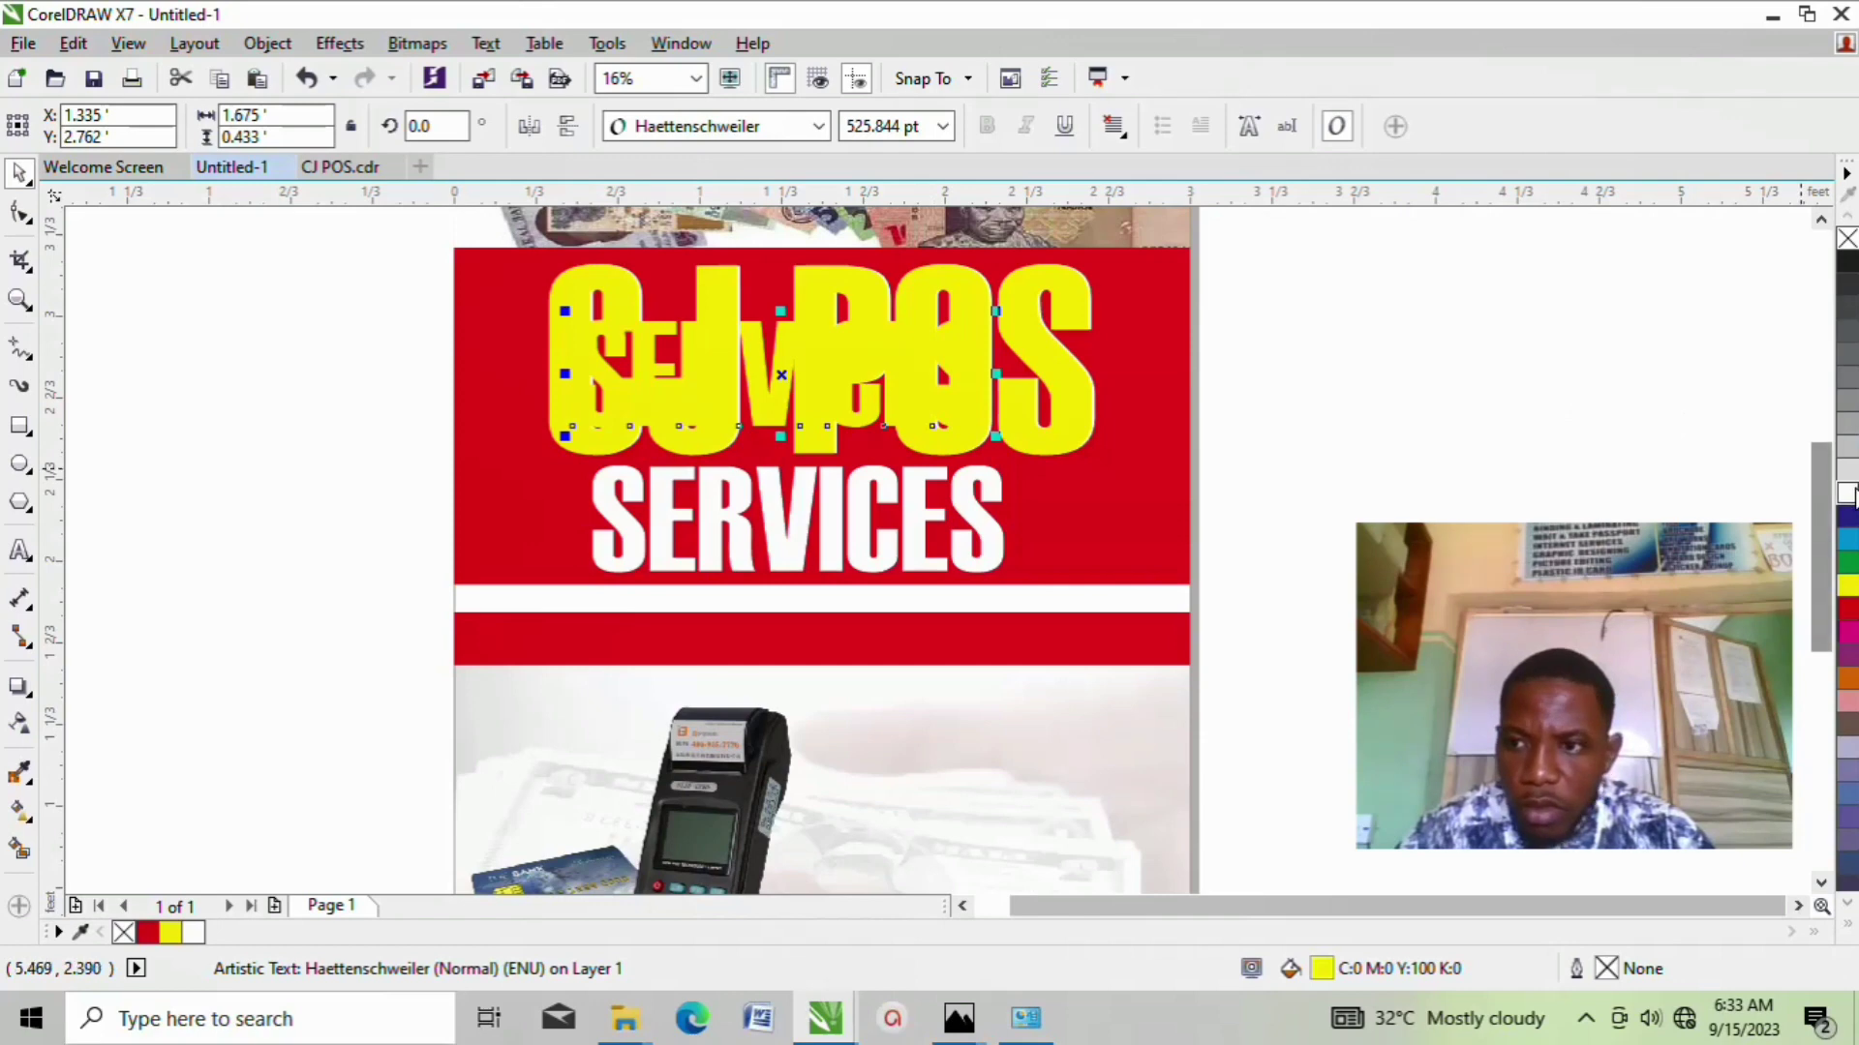
left_click(1846, 493)
left_click_drag(818, 354, 740, 641)
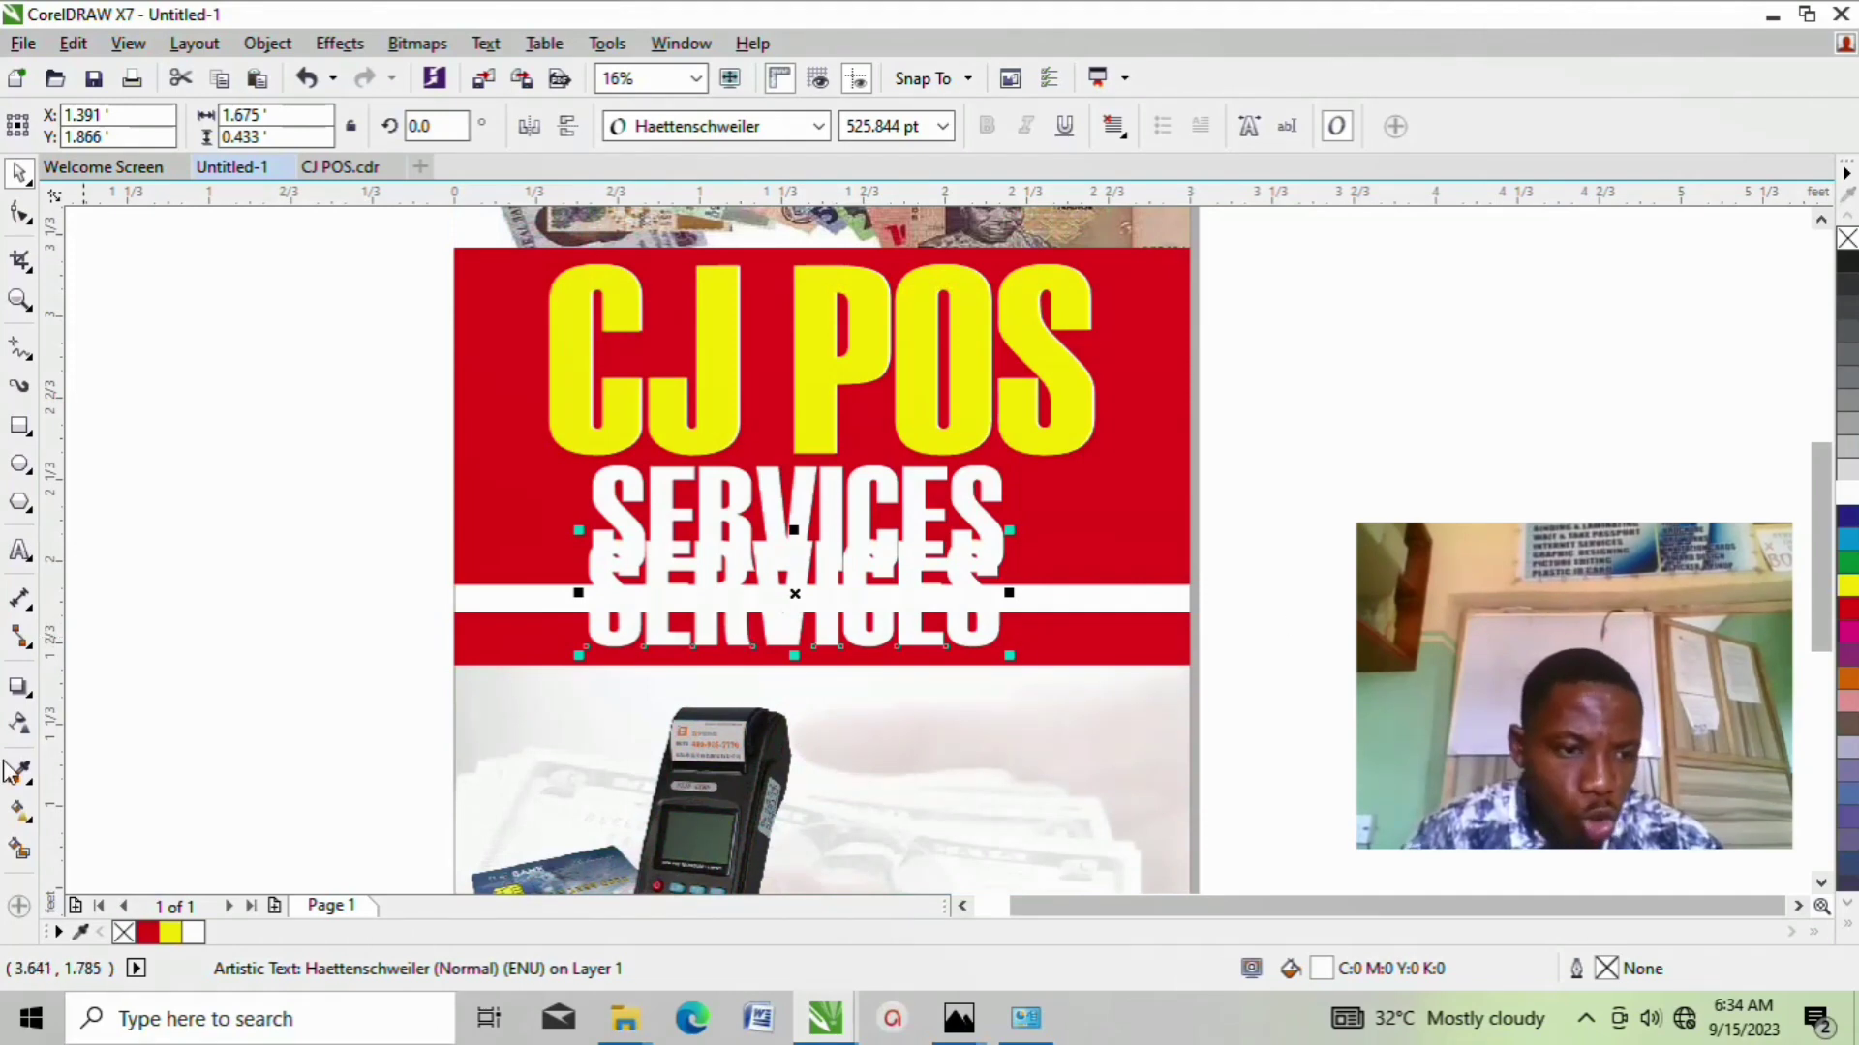
Step: Add a black Multiply drop shadow with opacity 50 and feather 15 across the full width of the lower SERVICES text
left_click(19, 688)
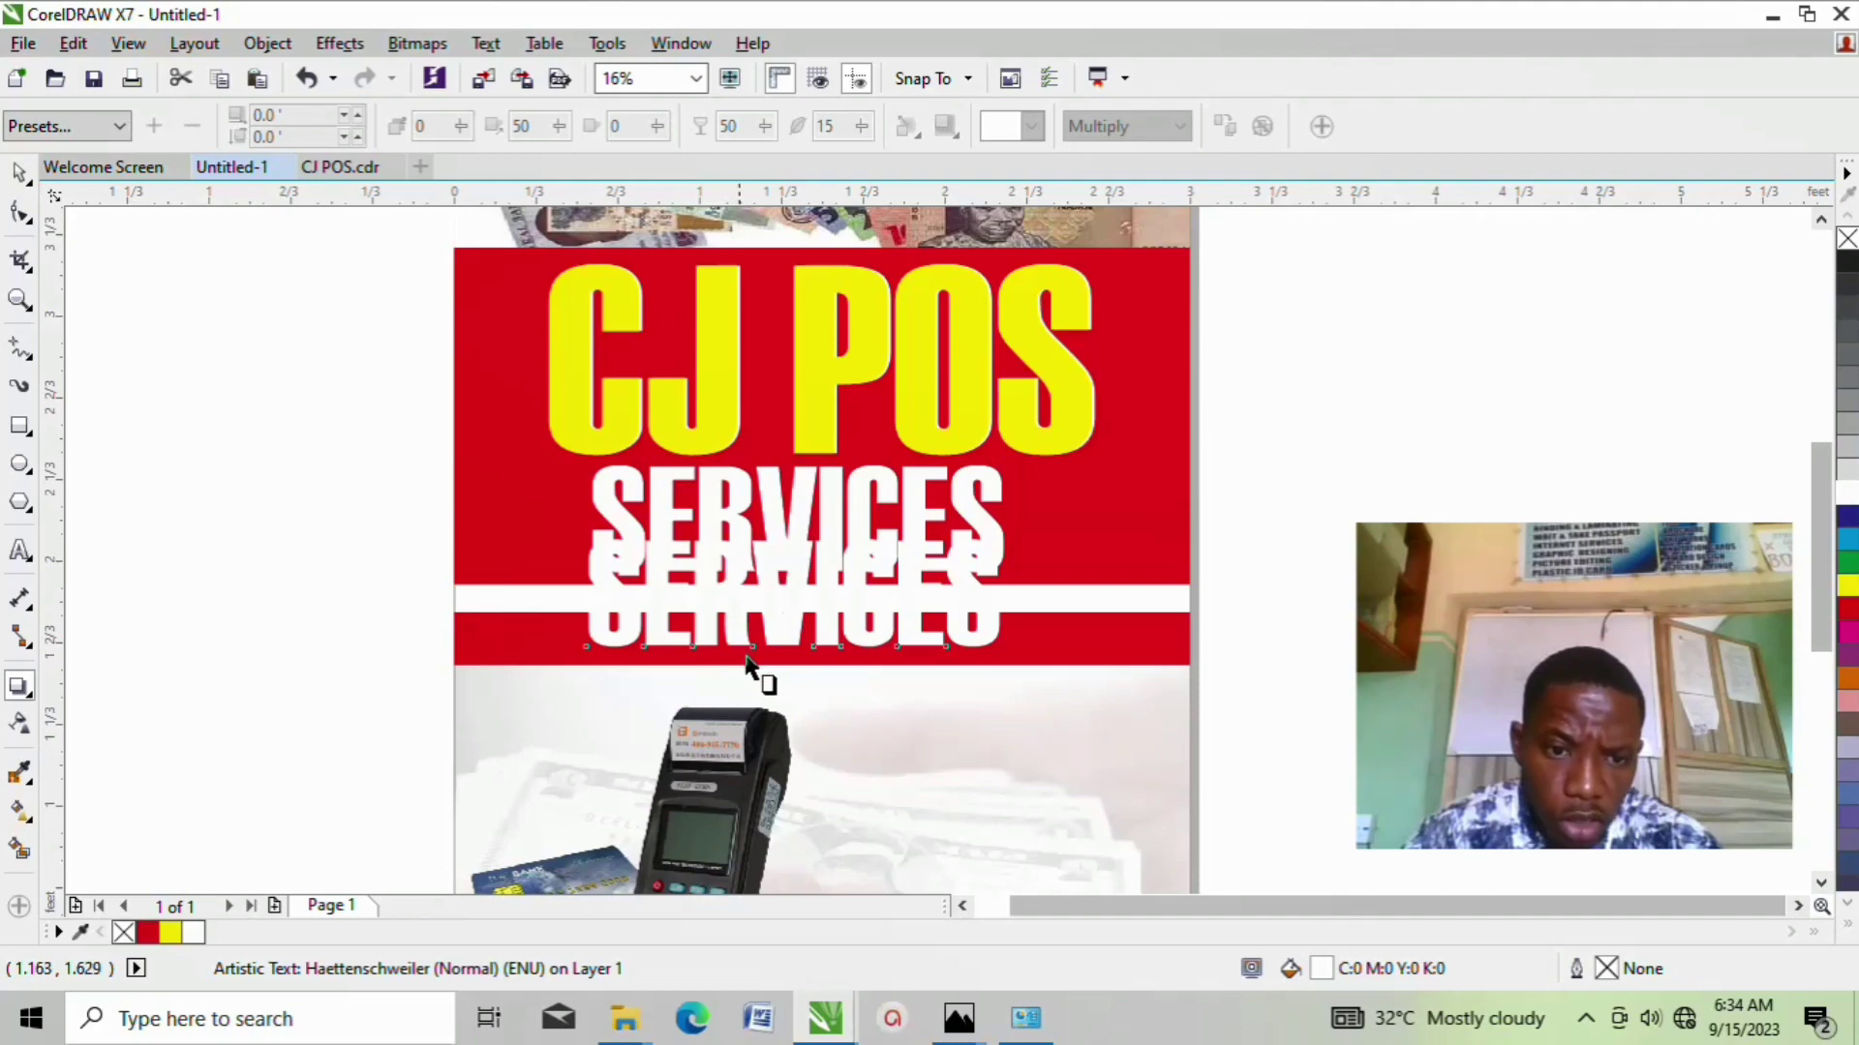
left_click_drag(585, 594, 1007, 606)
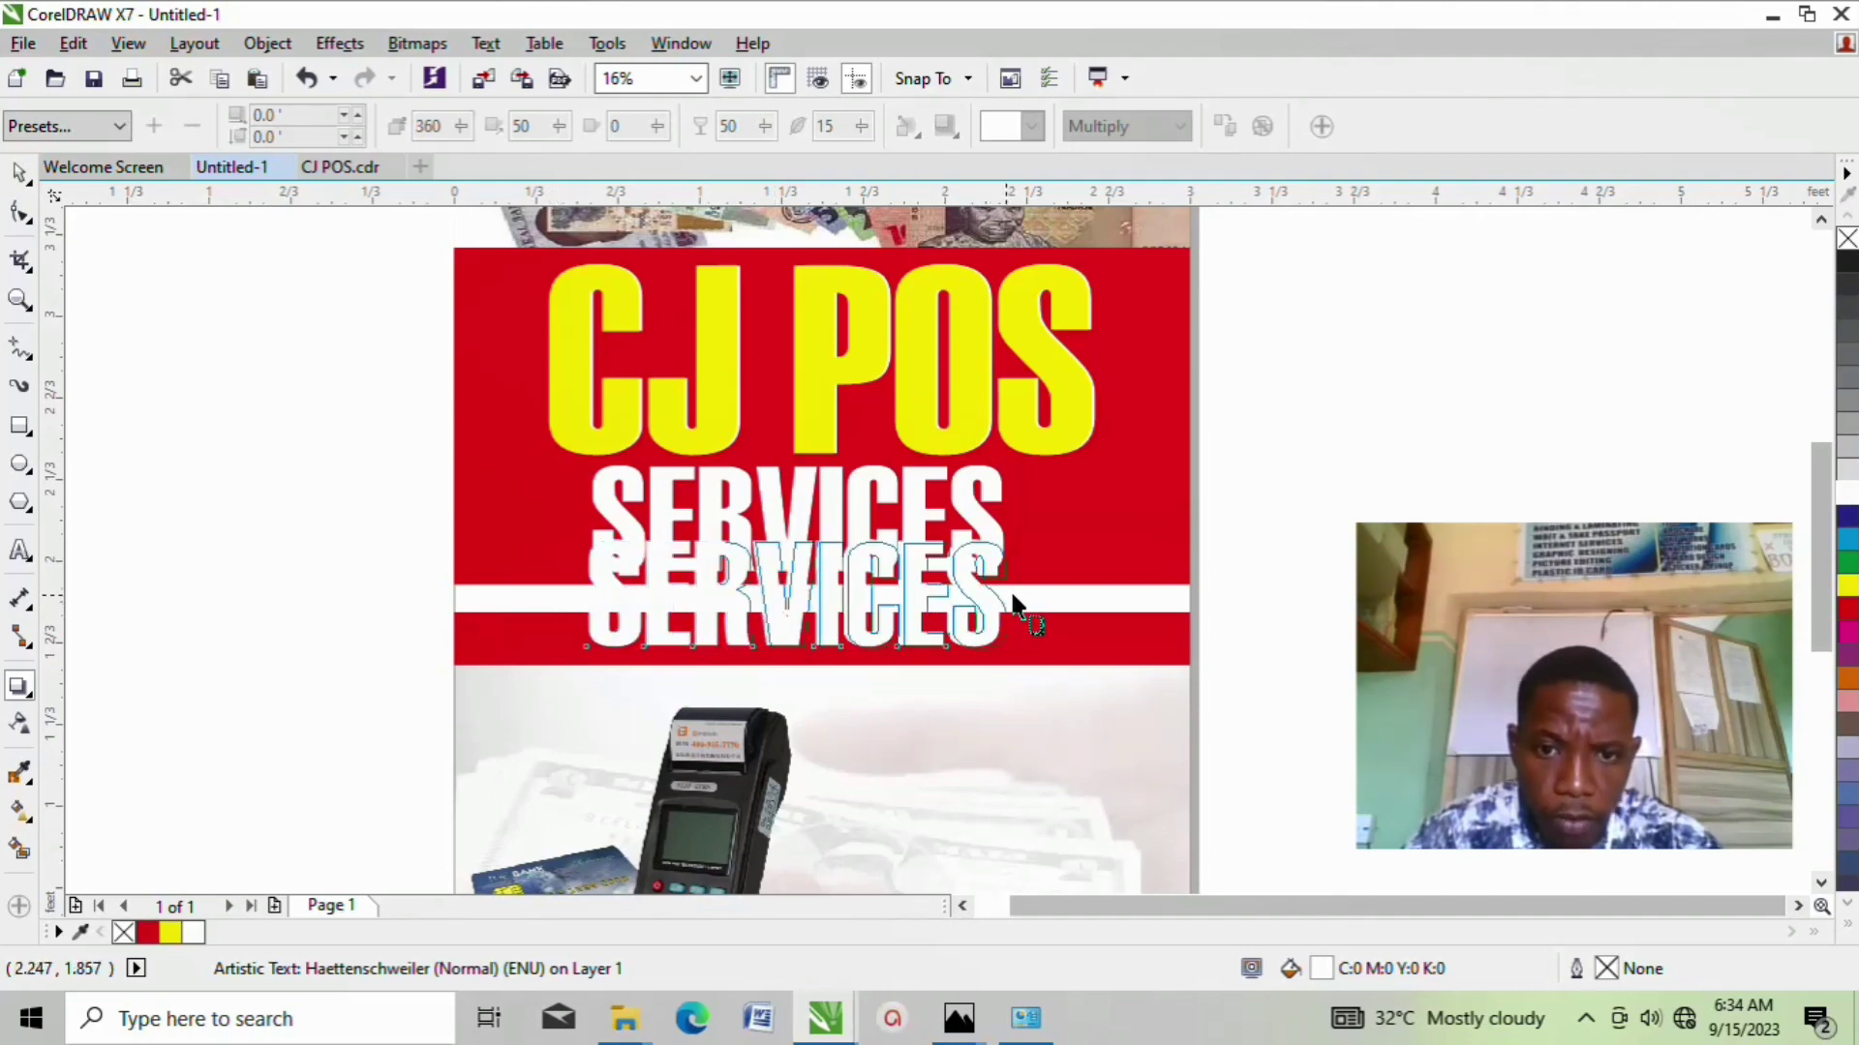
left_click(1008, 596)
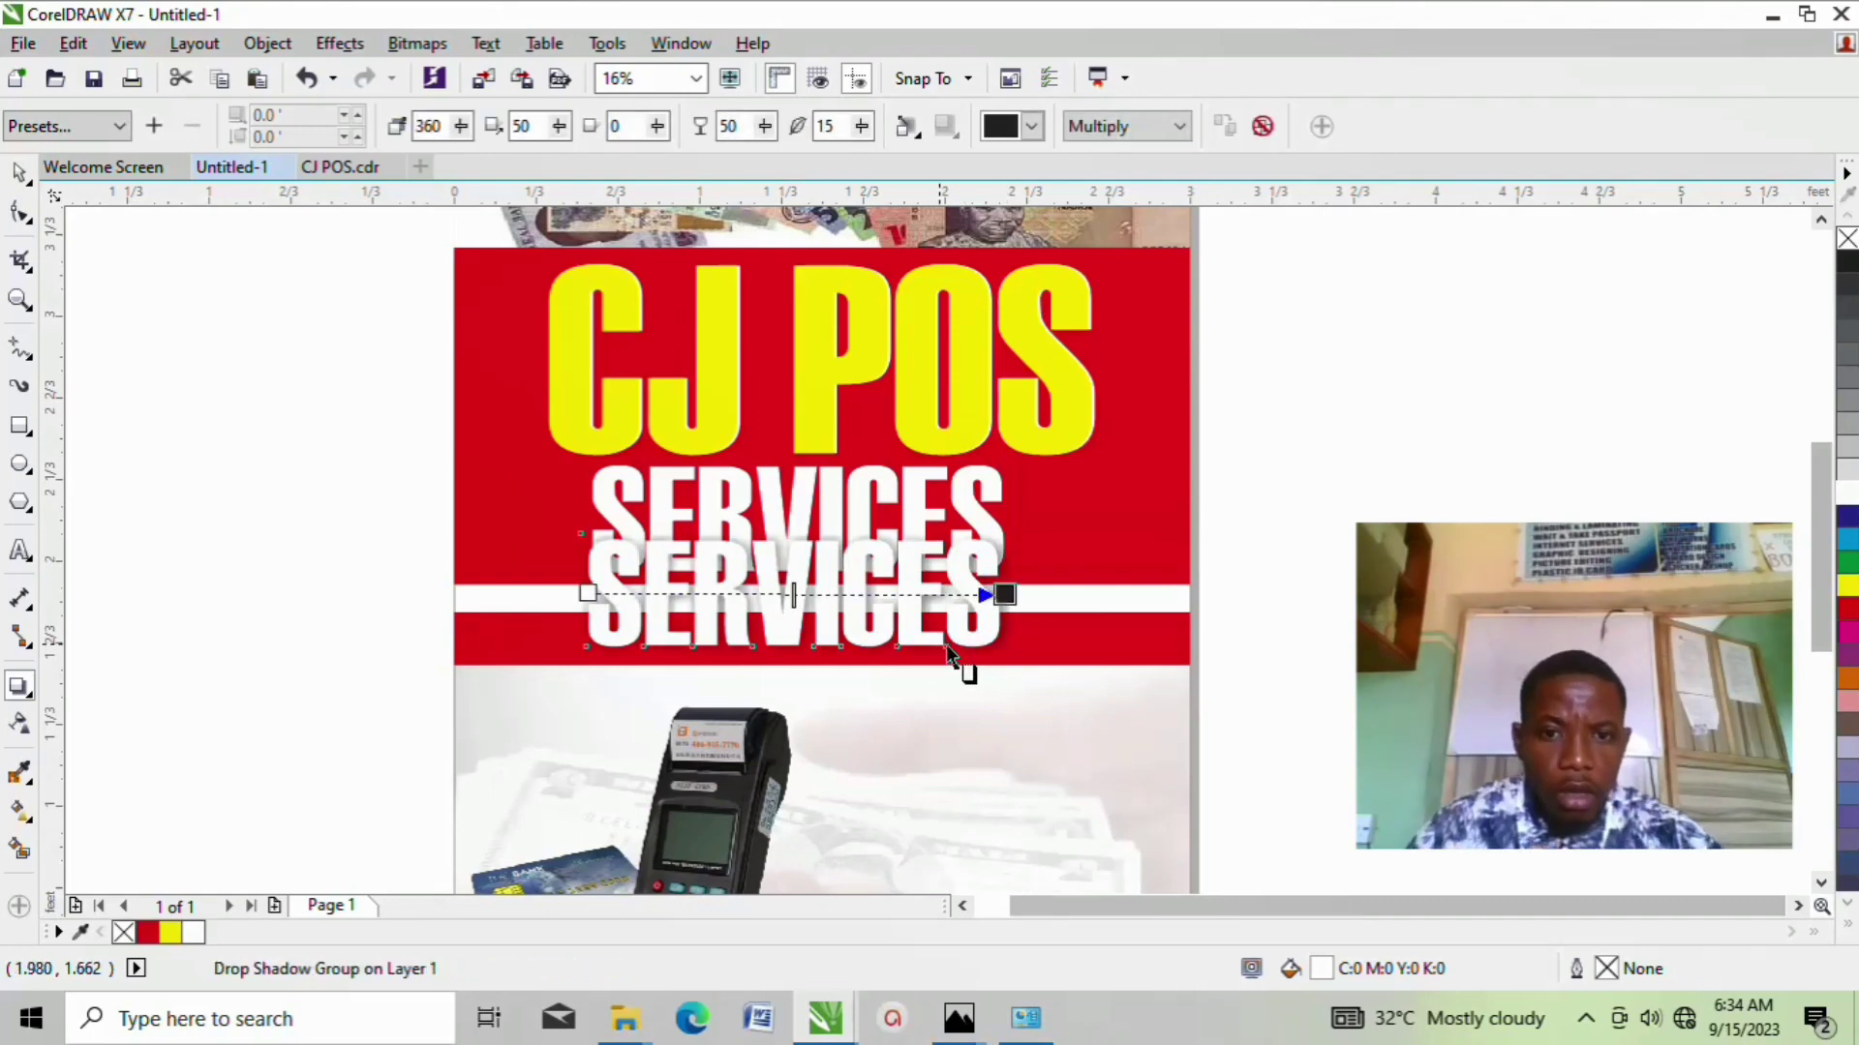
left_click(19, 172)
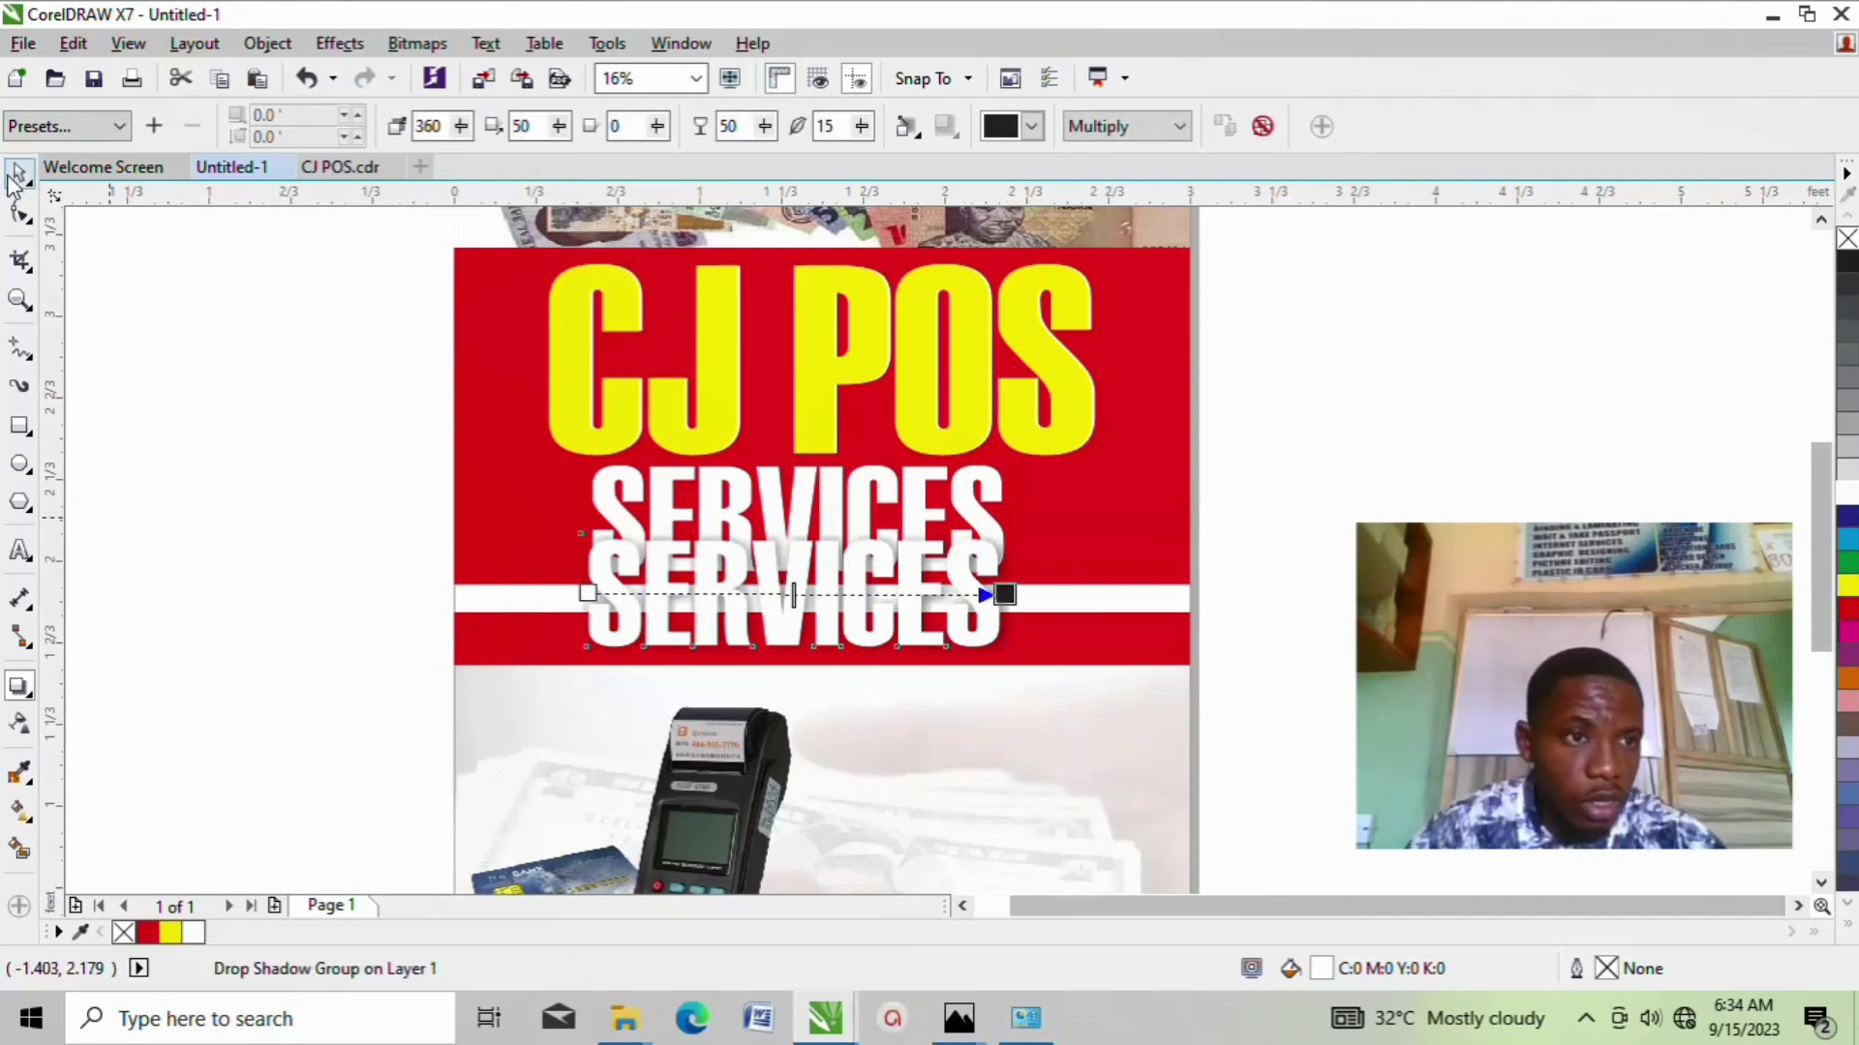
Step: Try laying the shadowed SERVICES text over the plain white one, and move it back down below the white stripe
scroll(747, 501, "up", 1)
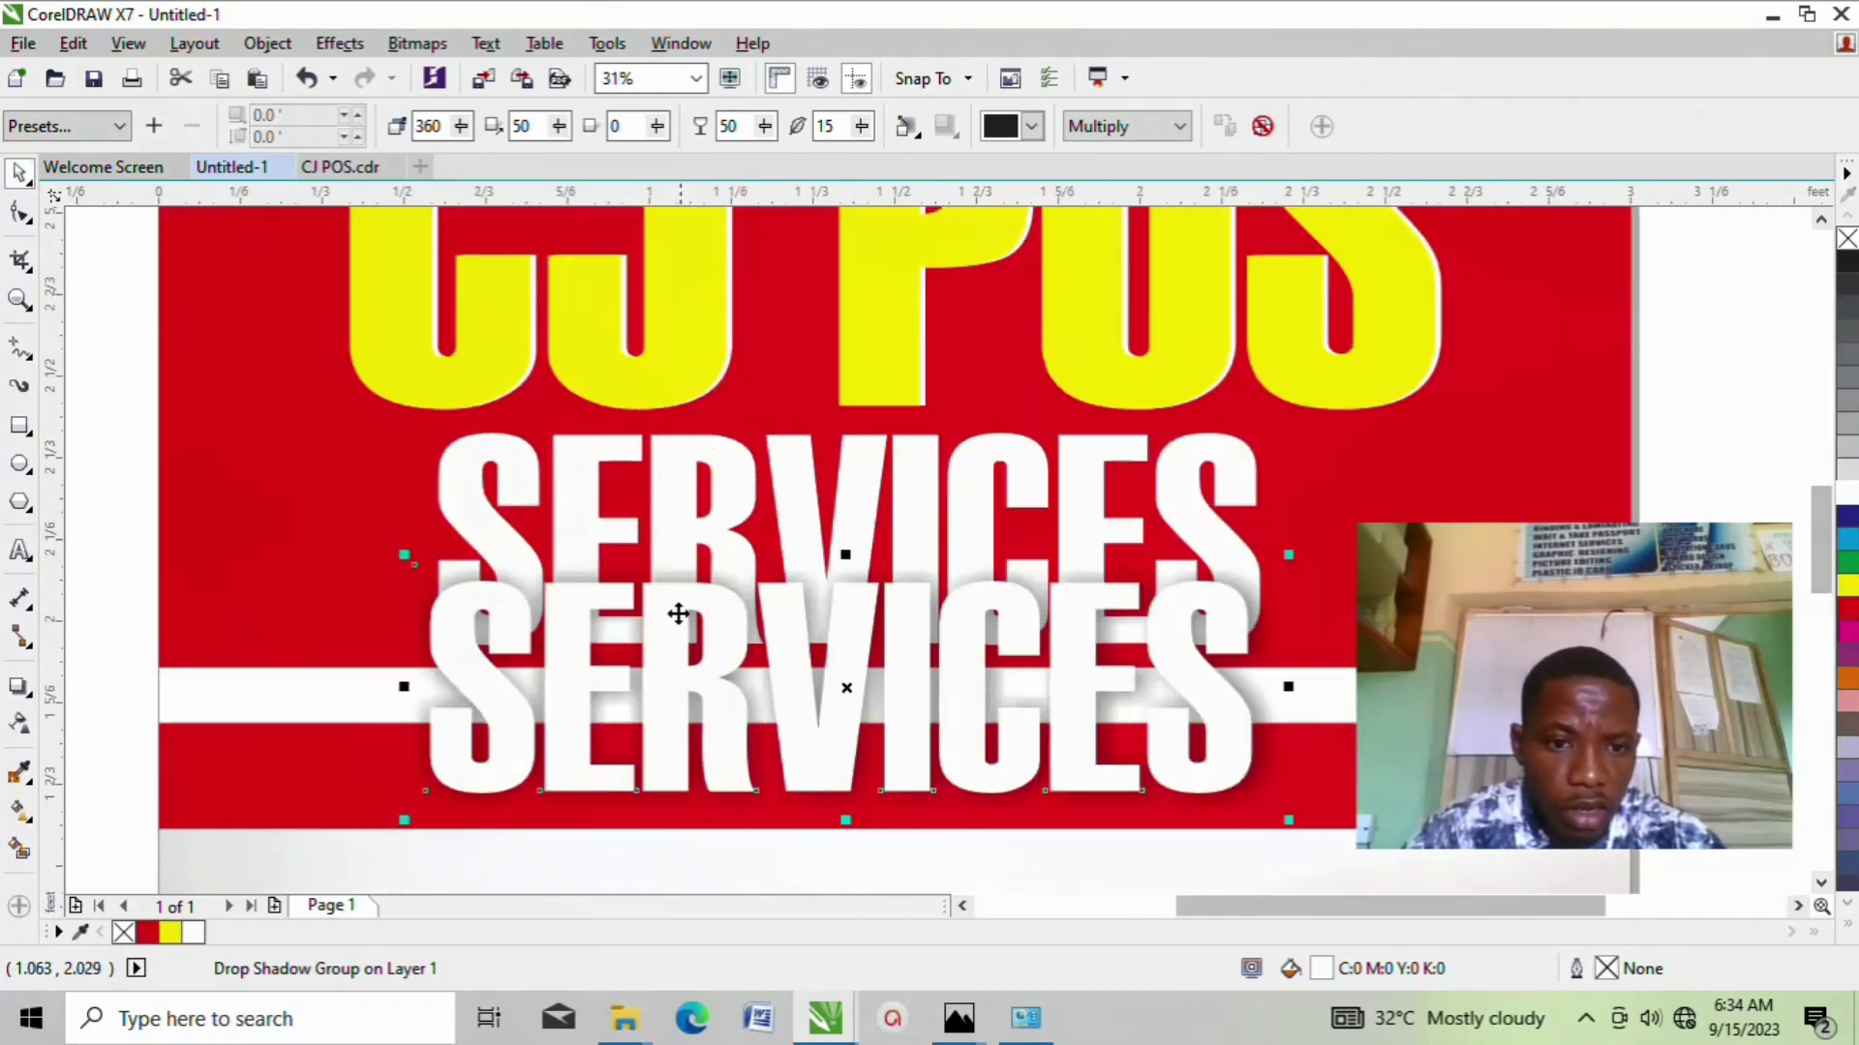
left_click_drag(677, 614, 697, 467)
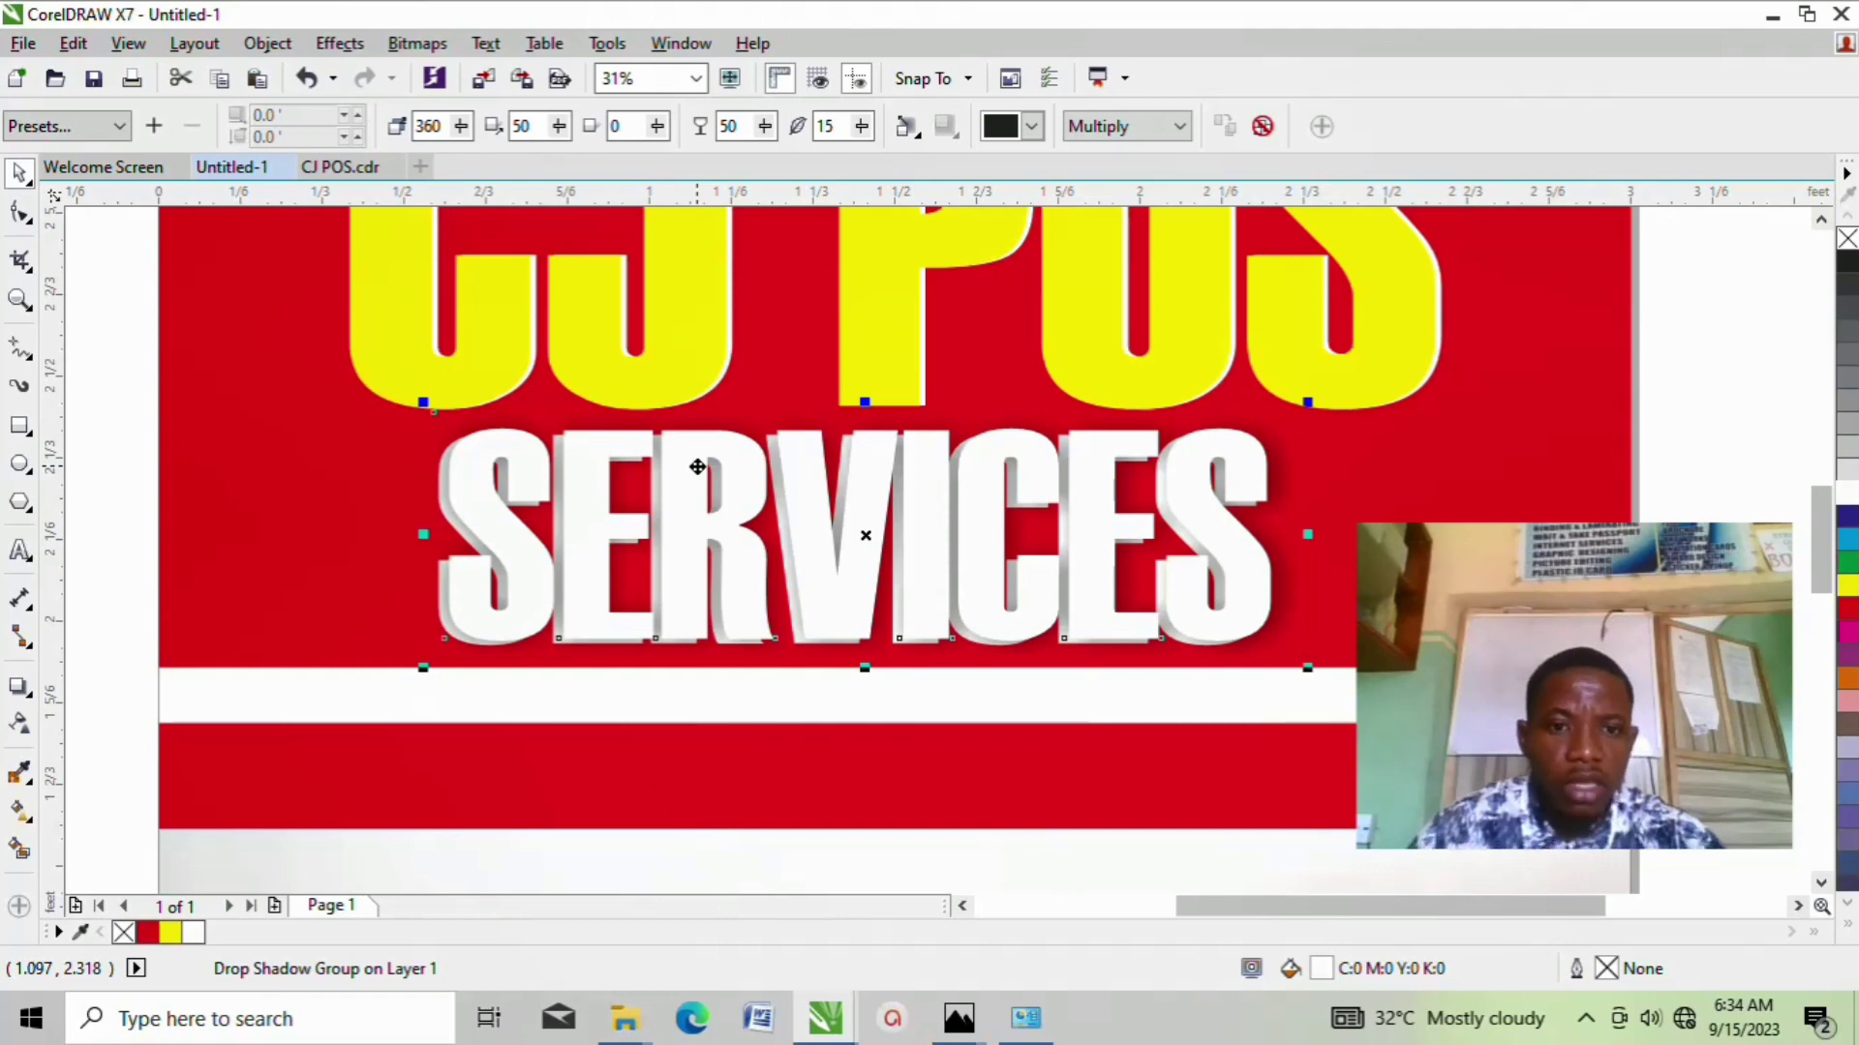
scroll(697, 468, "down", 1)
left_click_drag(695, 471, 692, 635)
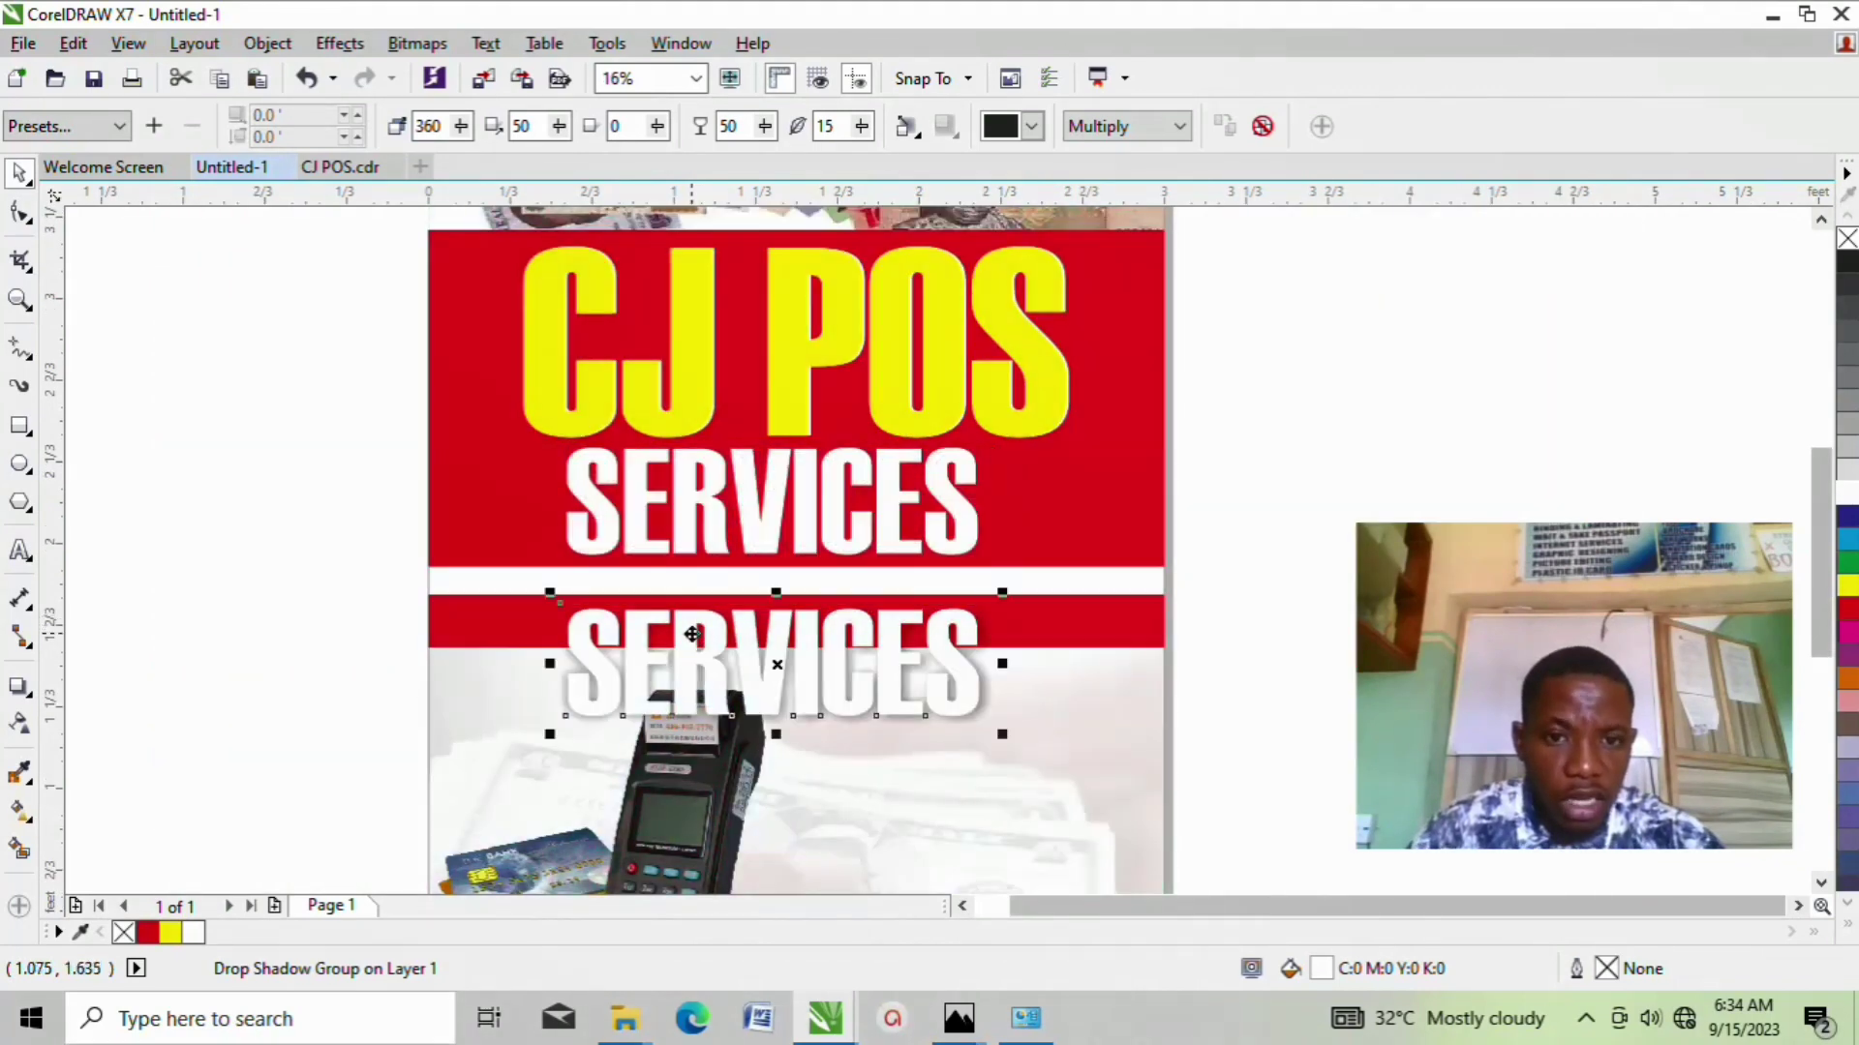
Step: Place the shadowed SERVICES text over the plain white SERVICES with a slight offset, and inspect the layered edges up close
left_click(768, 508)
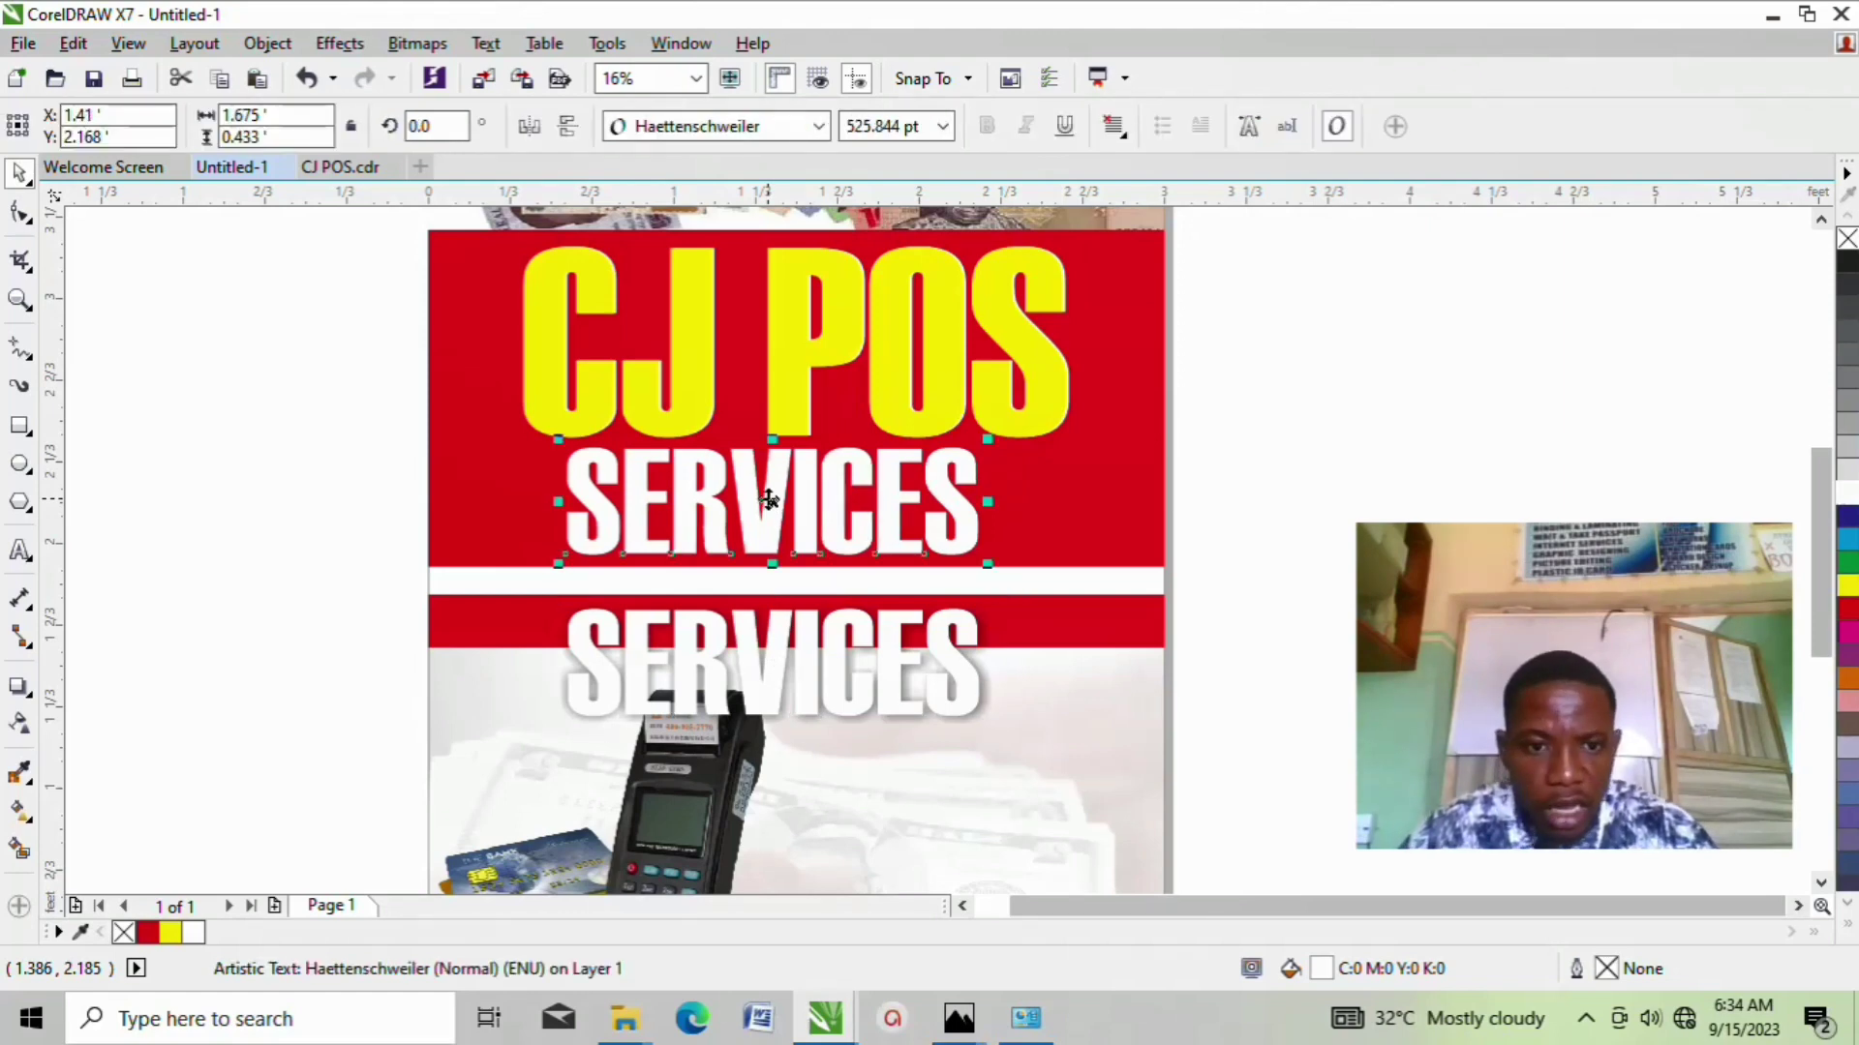
double_click(753, 665)
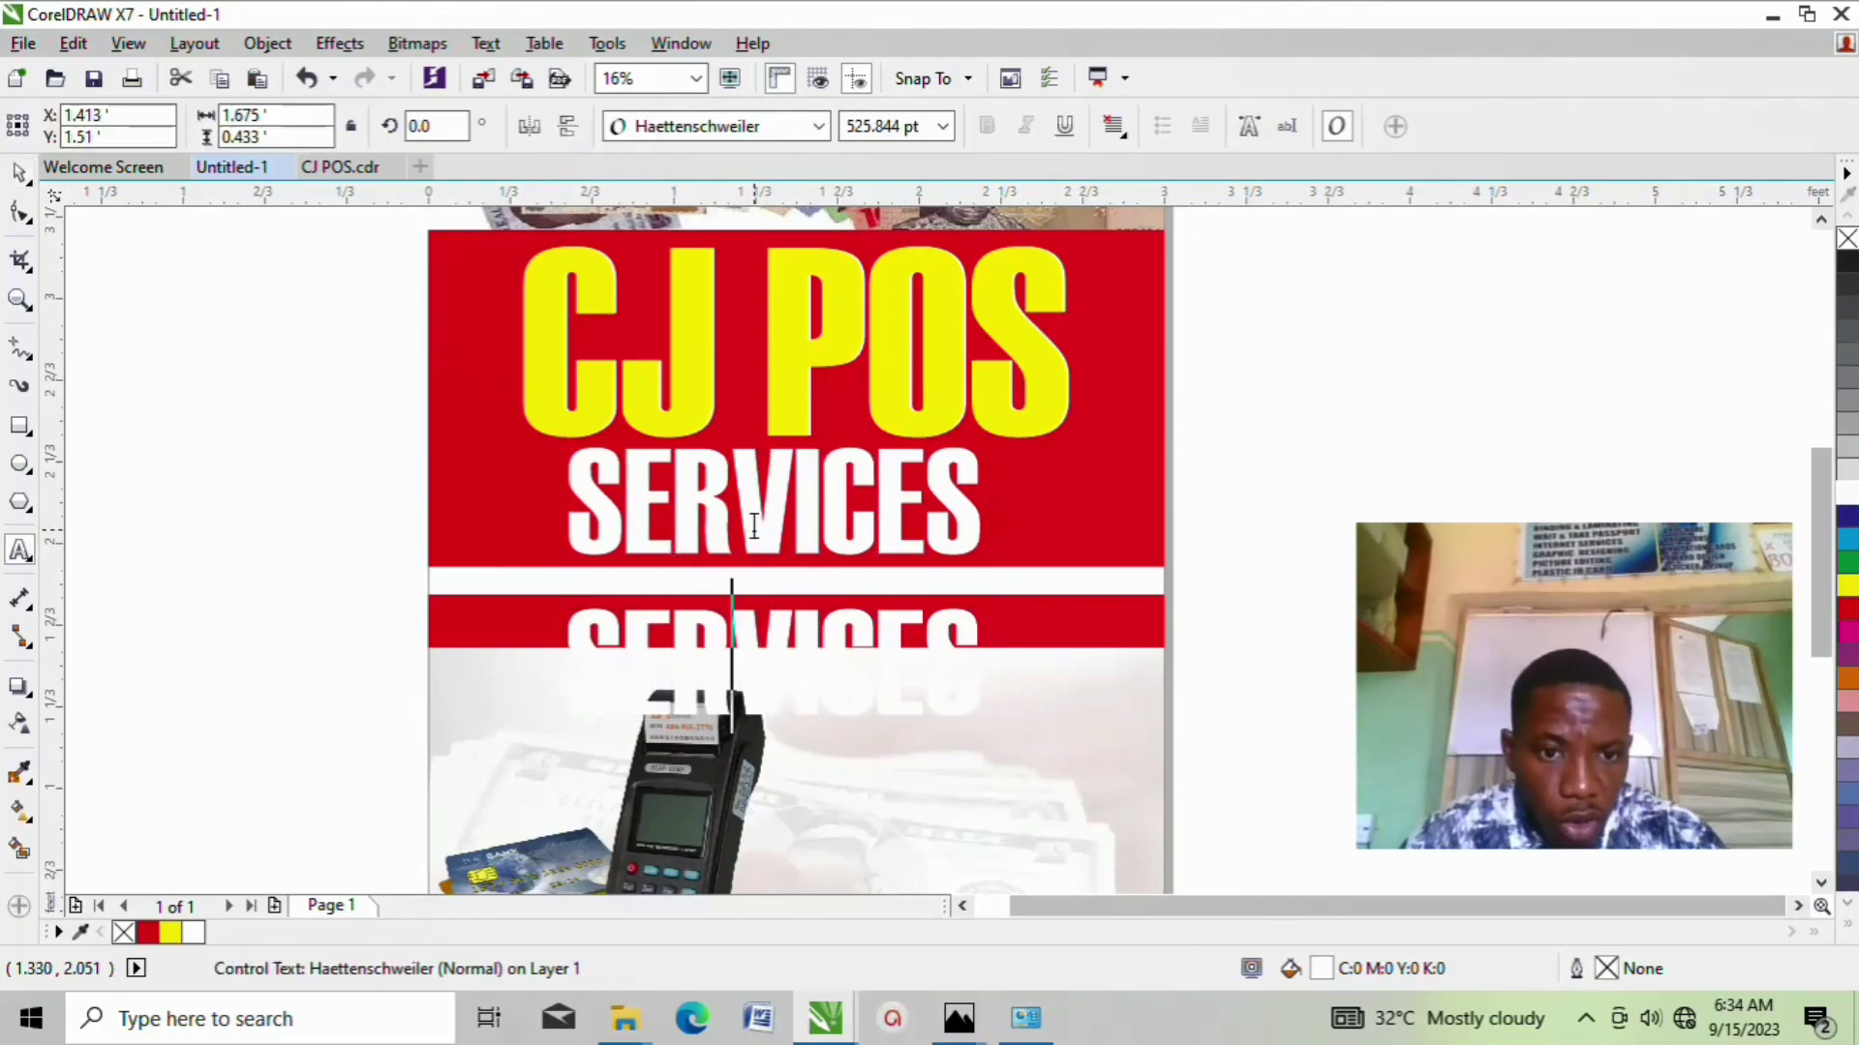
left_click(18, 173)
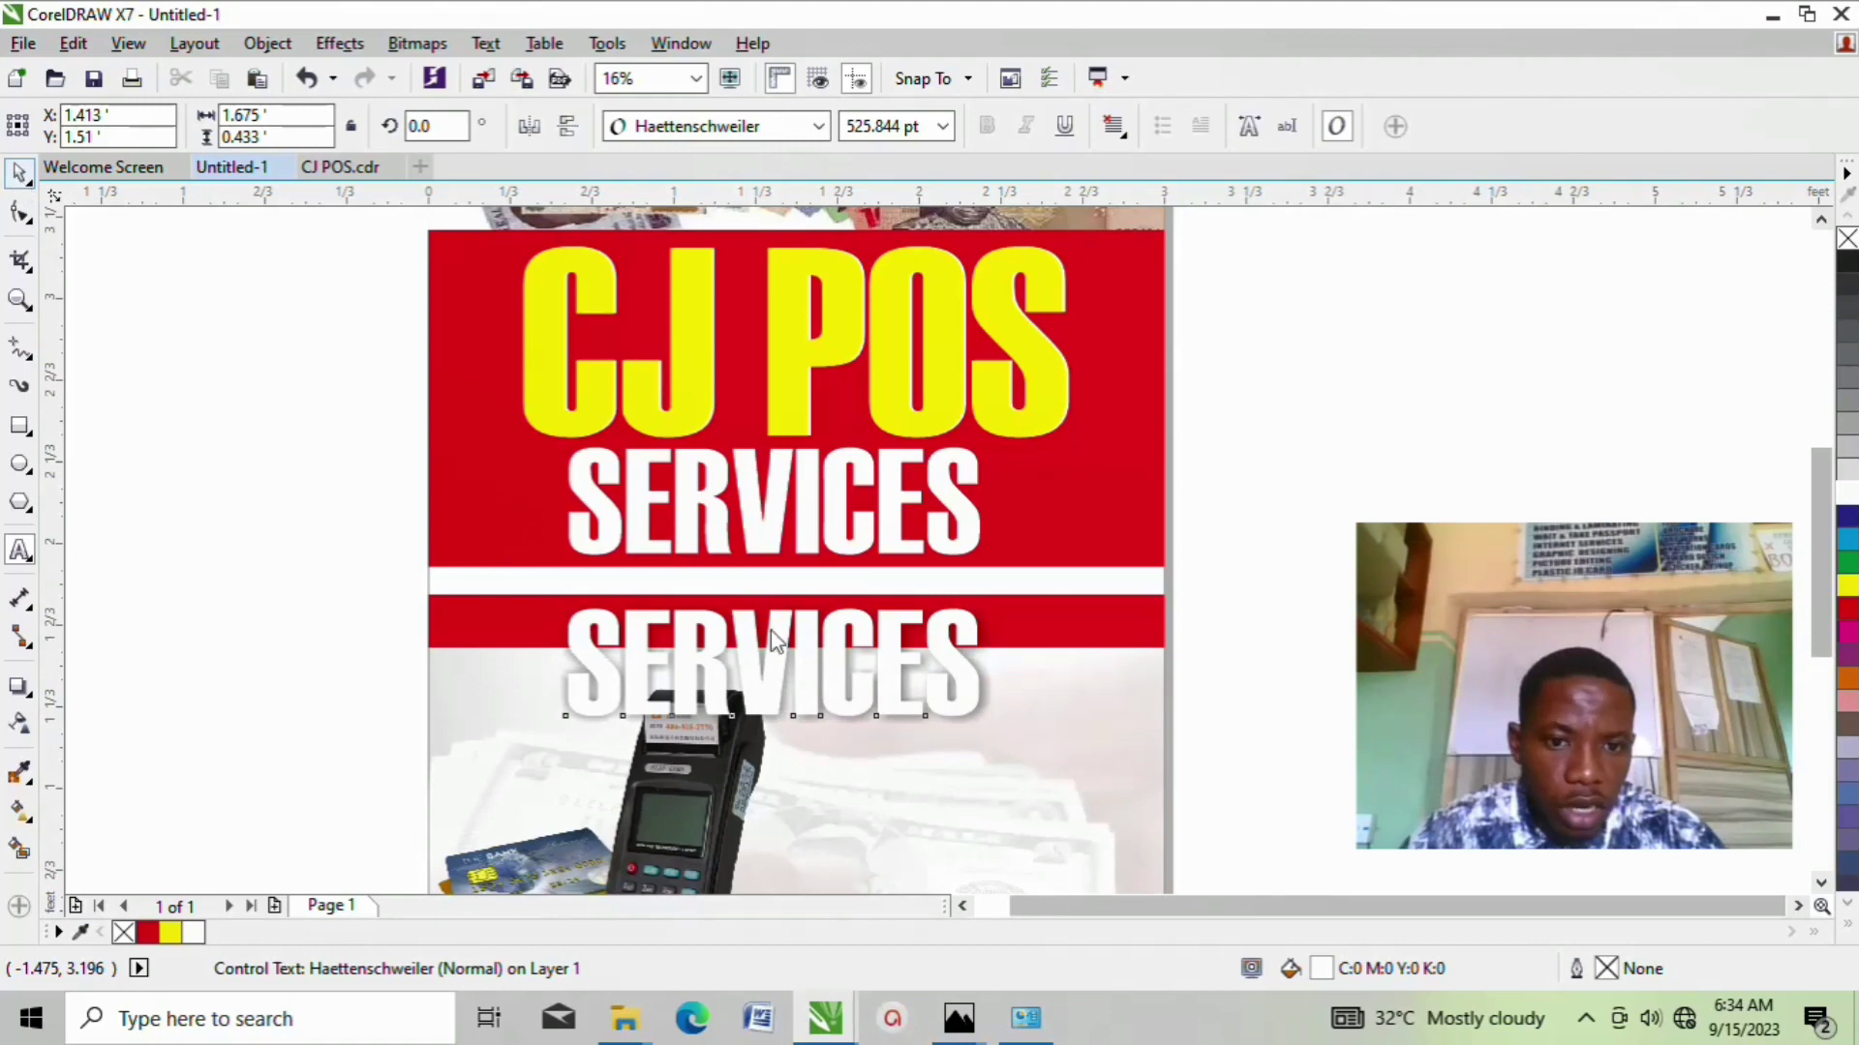
left_click_drag(697, 665, 766, 435)
scroll(699, 489, "up", 4)
scroll(767, 435, "down", 4)
left_click(432, 497)
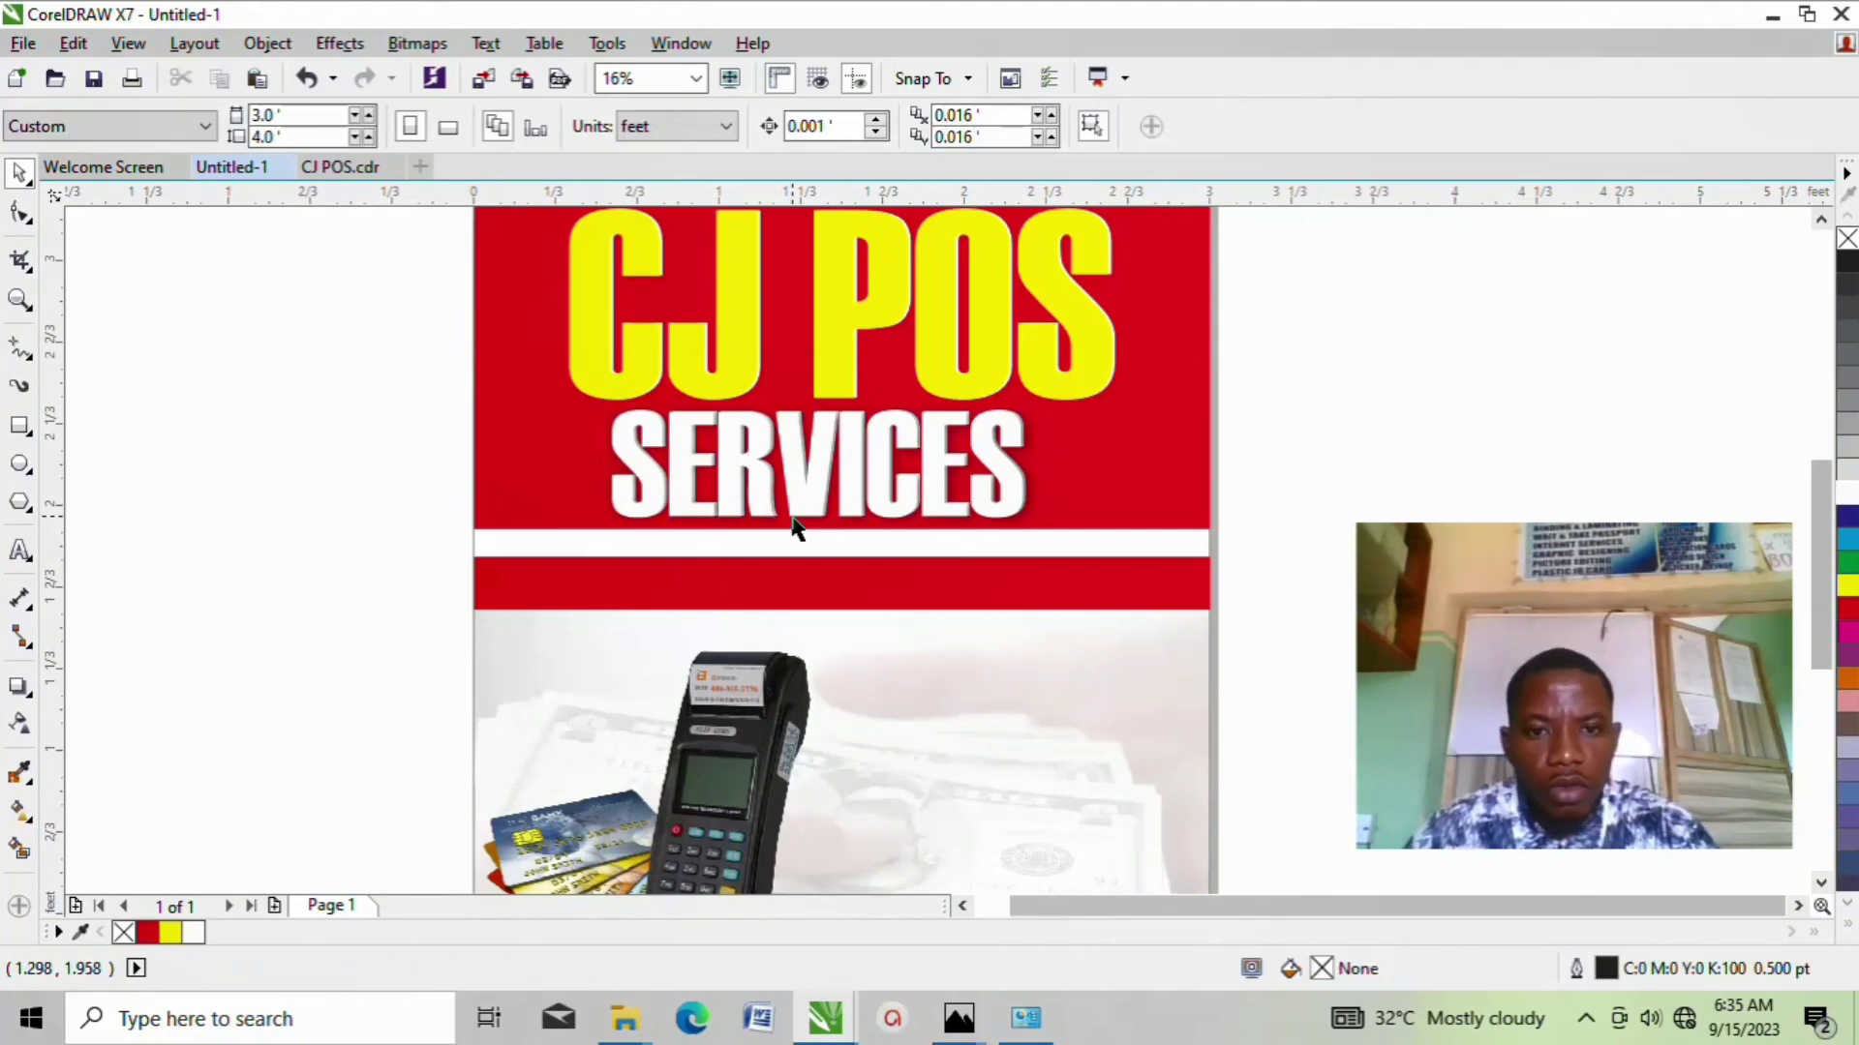
scroll(772, 443, "up", 6)
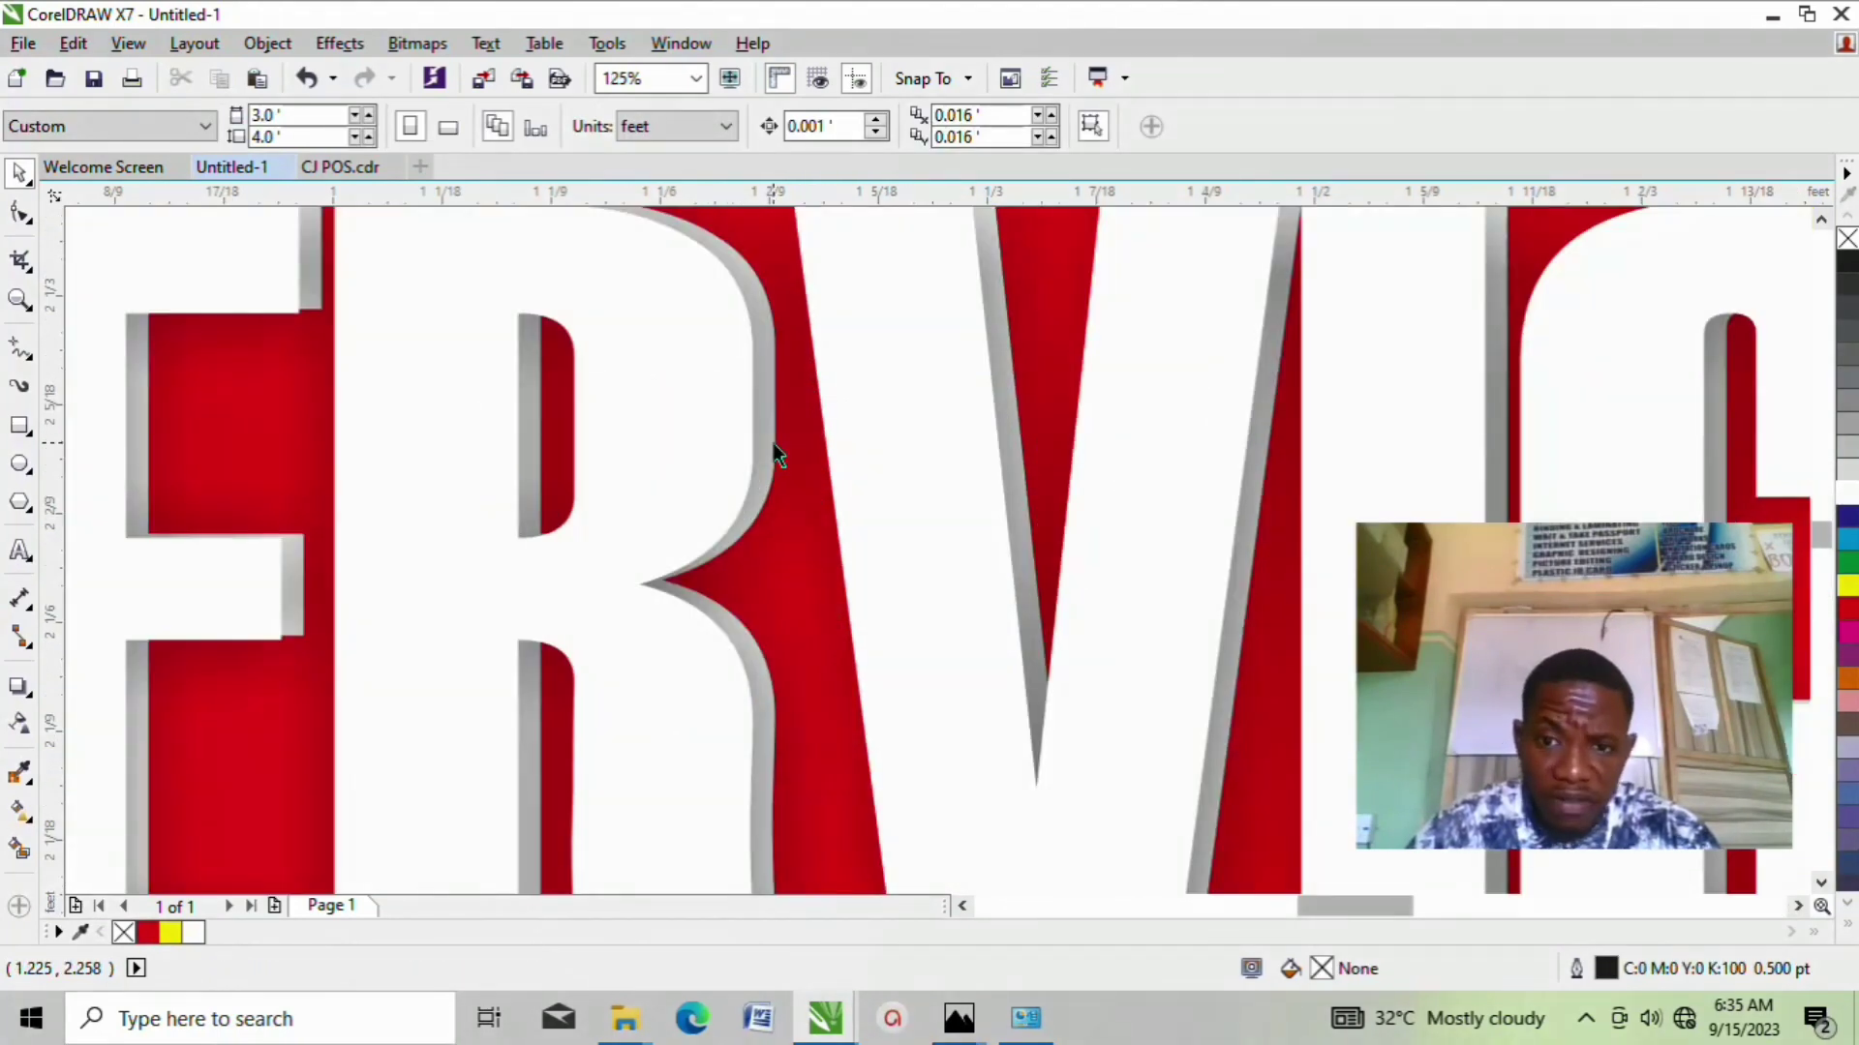
scroll(772, 444, "down", 8)
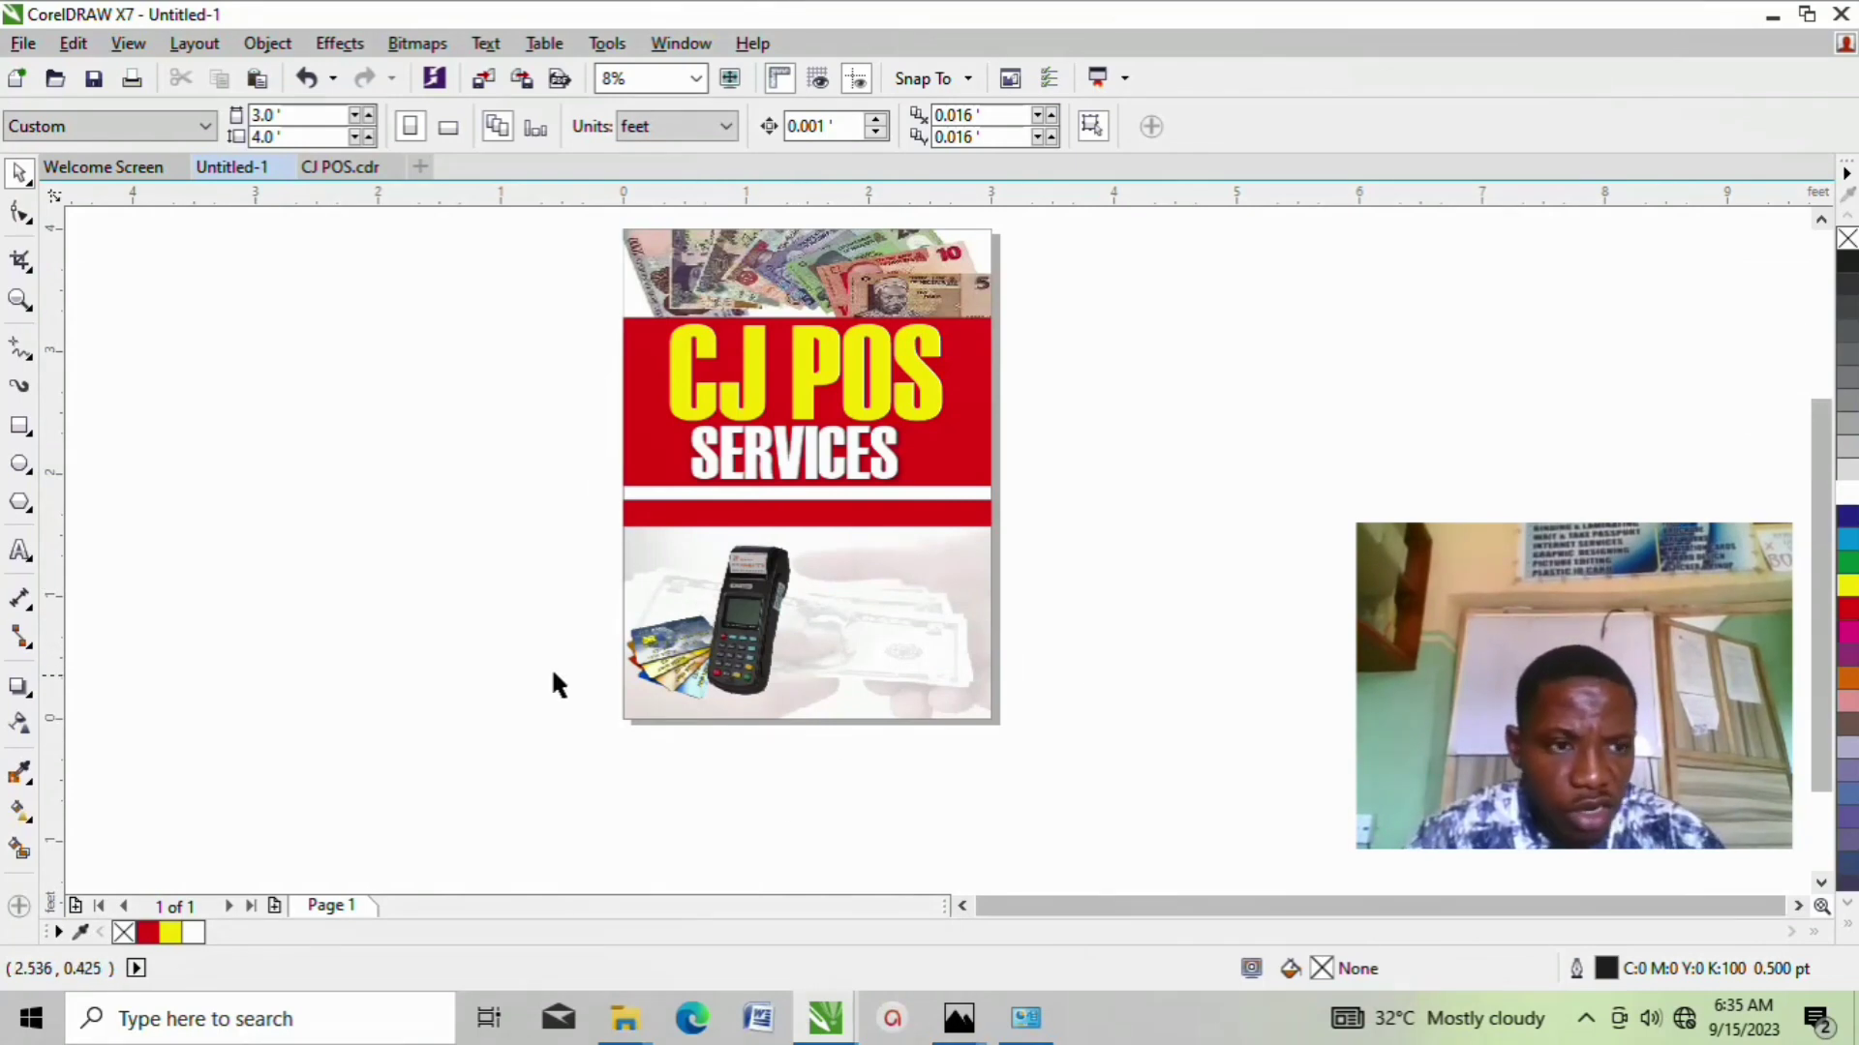
Step: Draw a horizontal rectangle about 1.87 by 0.21 ft beside the POS terminal, extending past the page's right edge
left_click(19, 426)
scroll(774, 576, "up", 1)
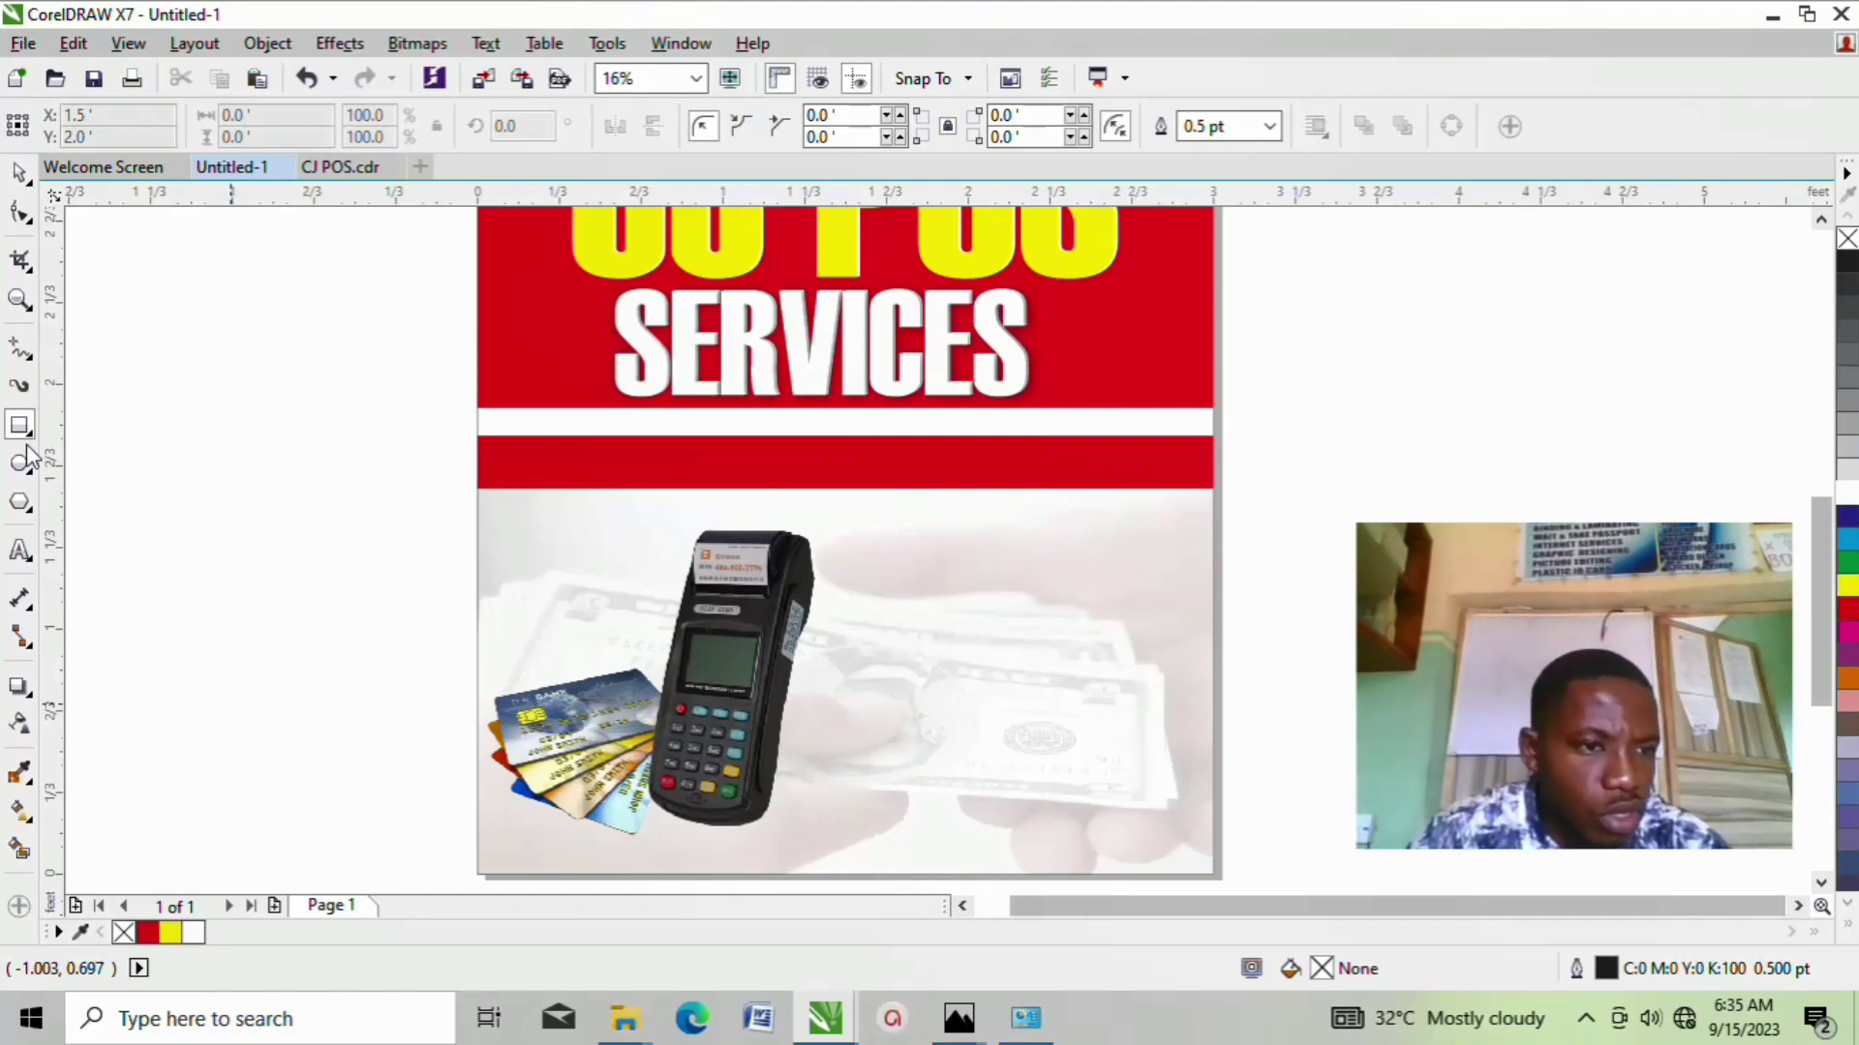
mouse_move(1344, 554)
left_mouse_down()
mouse_move(900, 630)
mouse_move(883, 608)
left_mouse_up()
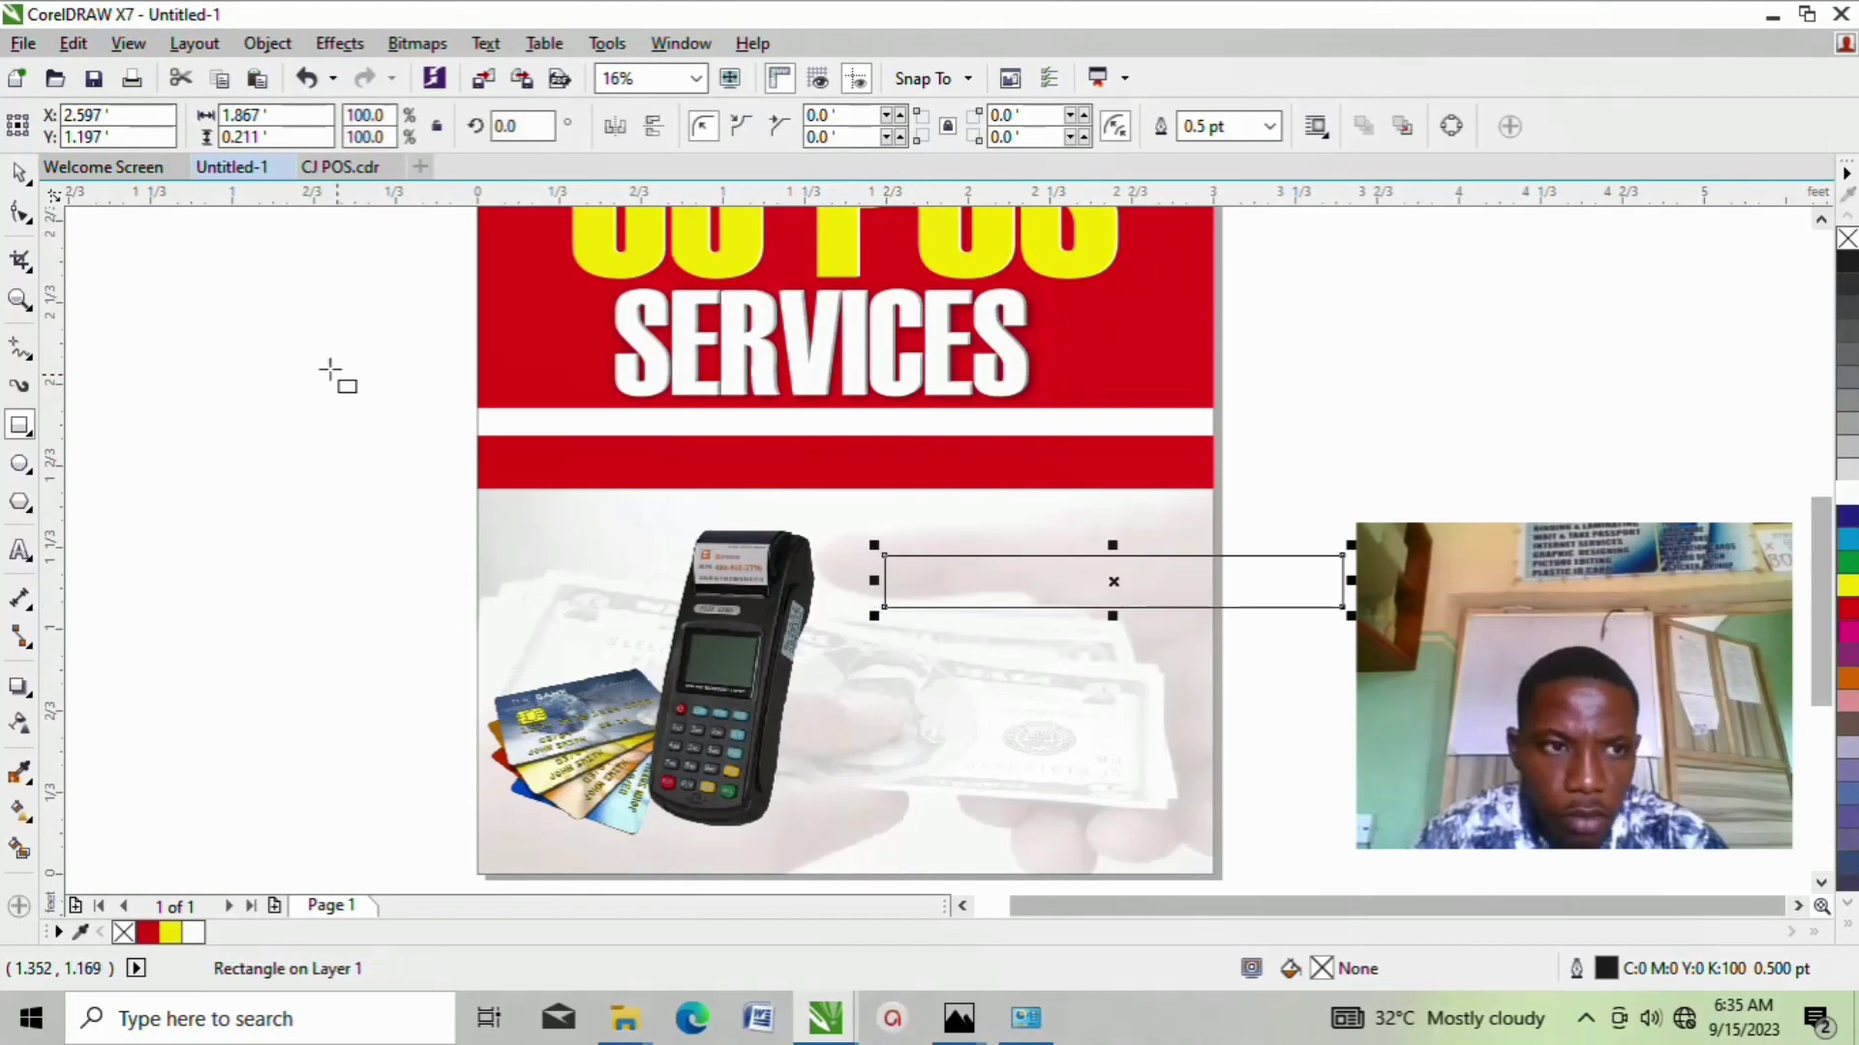
left_click(19, 172)
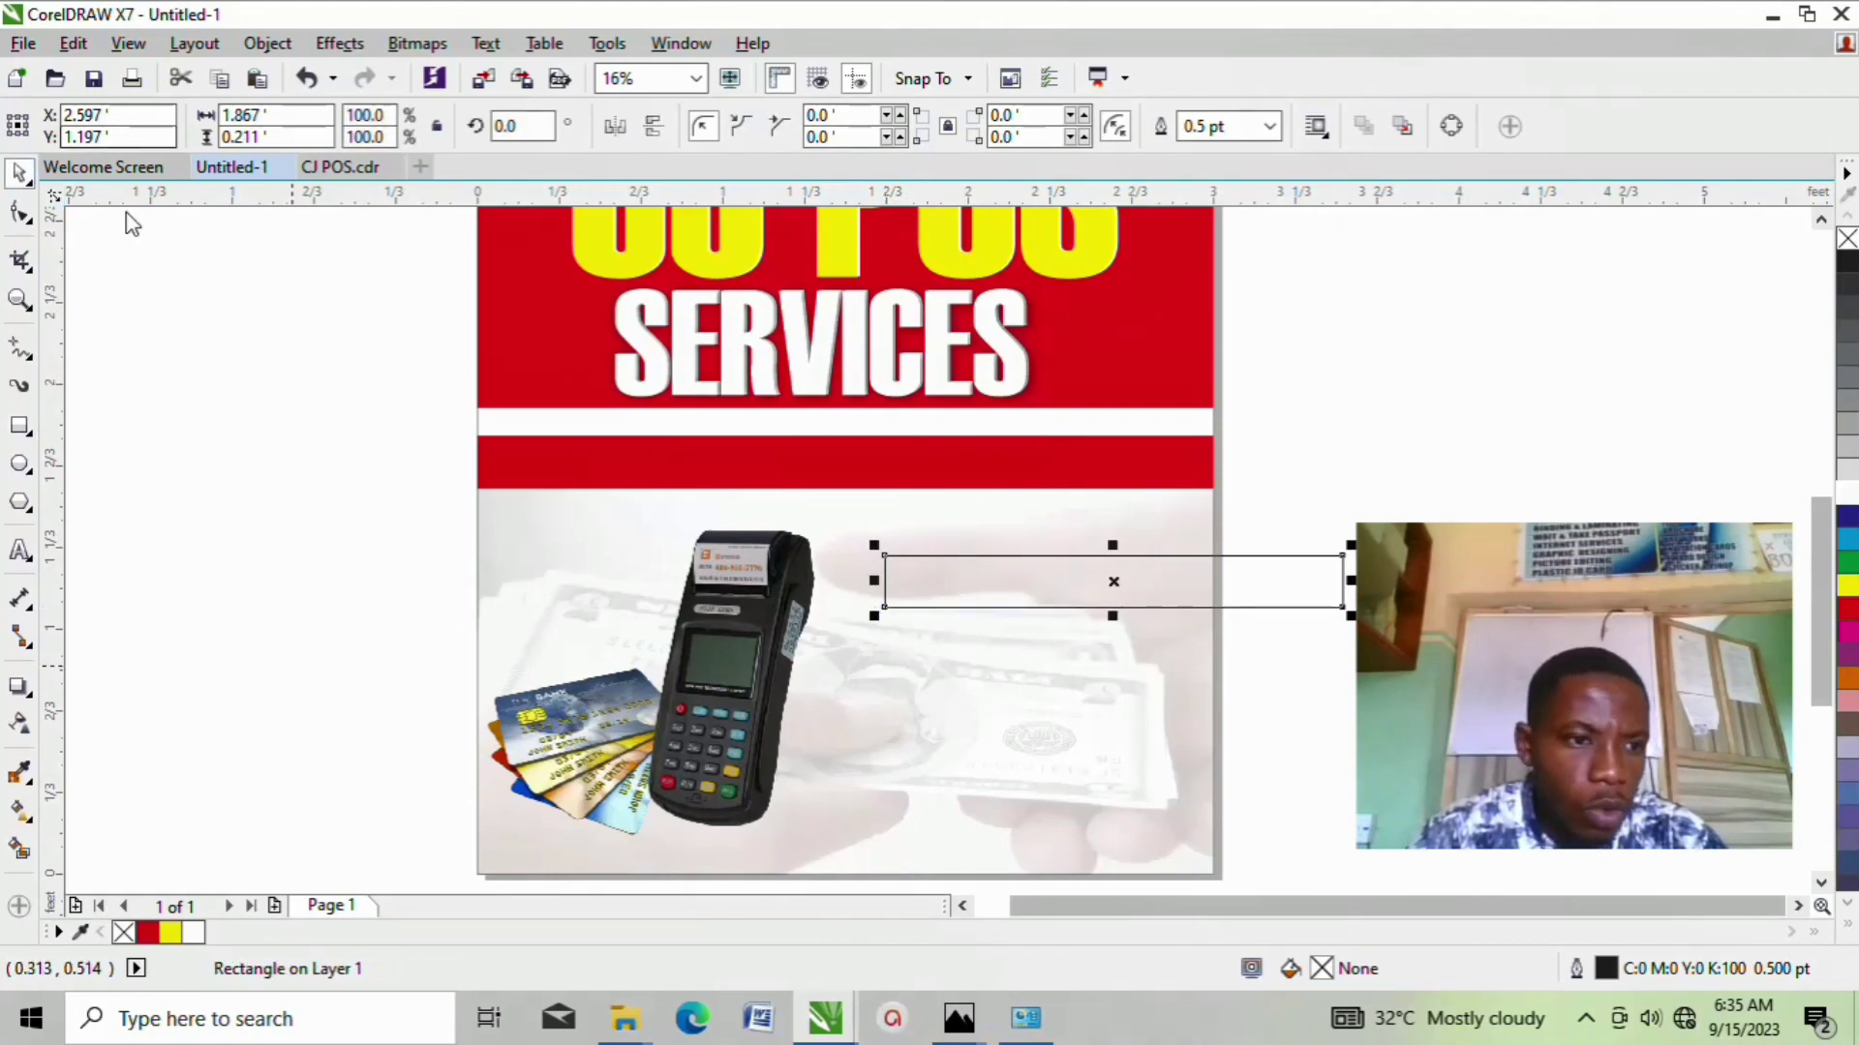
Step: Add Arial text reading WITHDRAW, TRANSFER, DEPOSIT and PALL BILLS on four lines beside the page, and enlarge it to about 1.49 by 1.10 ft
left_click(19, 550)
left_click(209, 480)
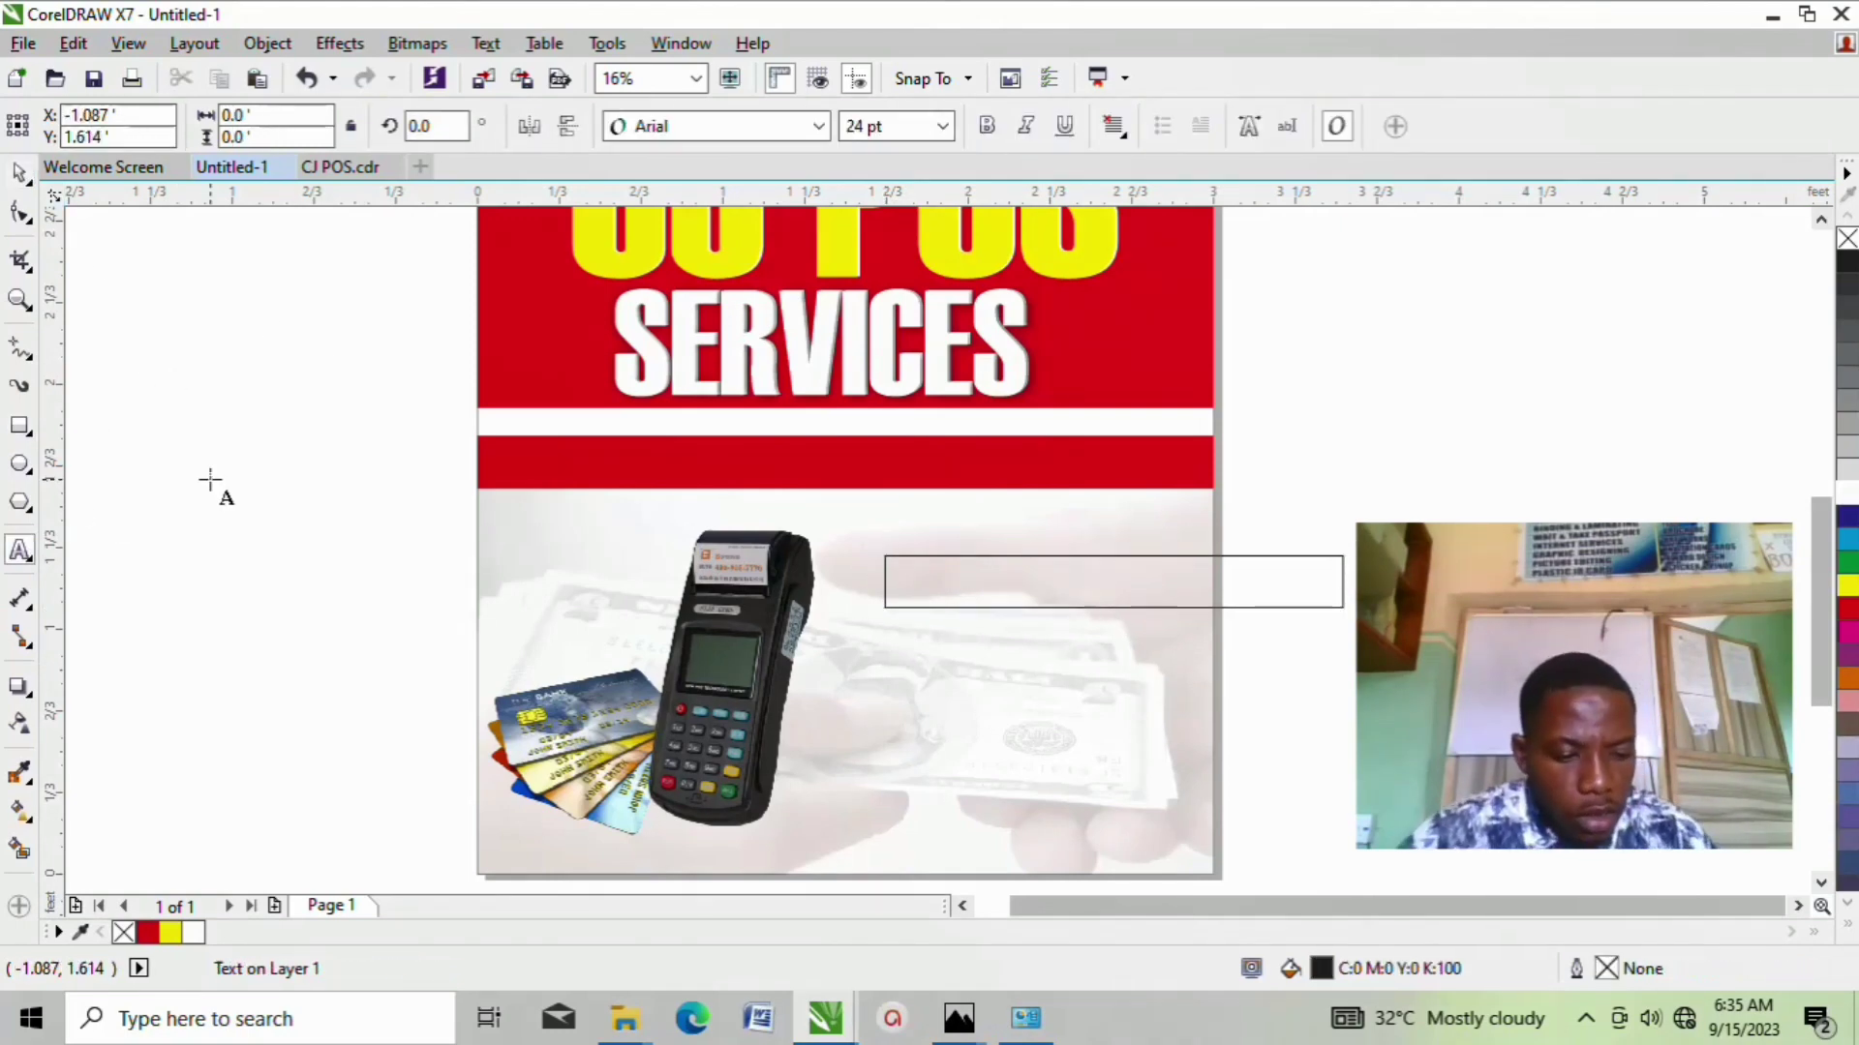
type("W")
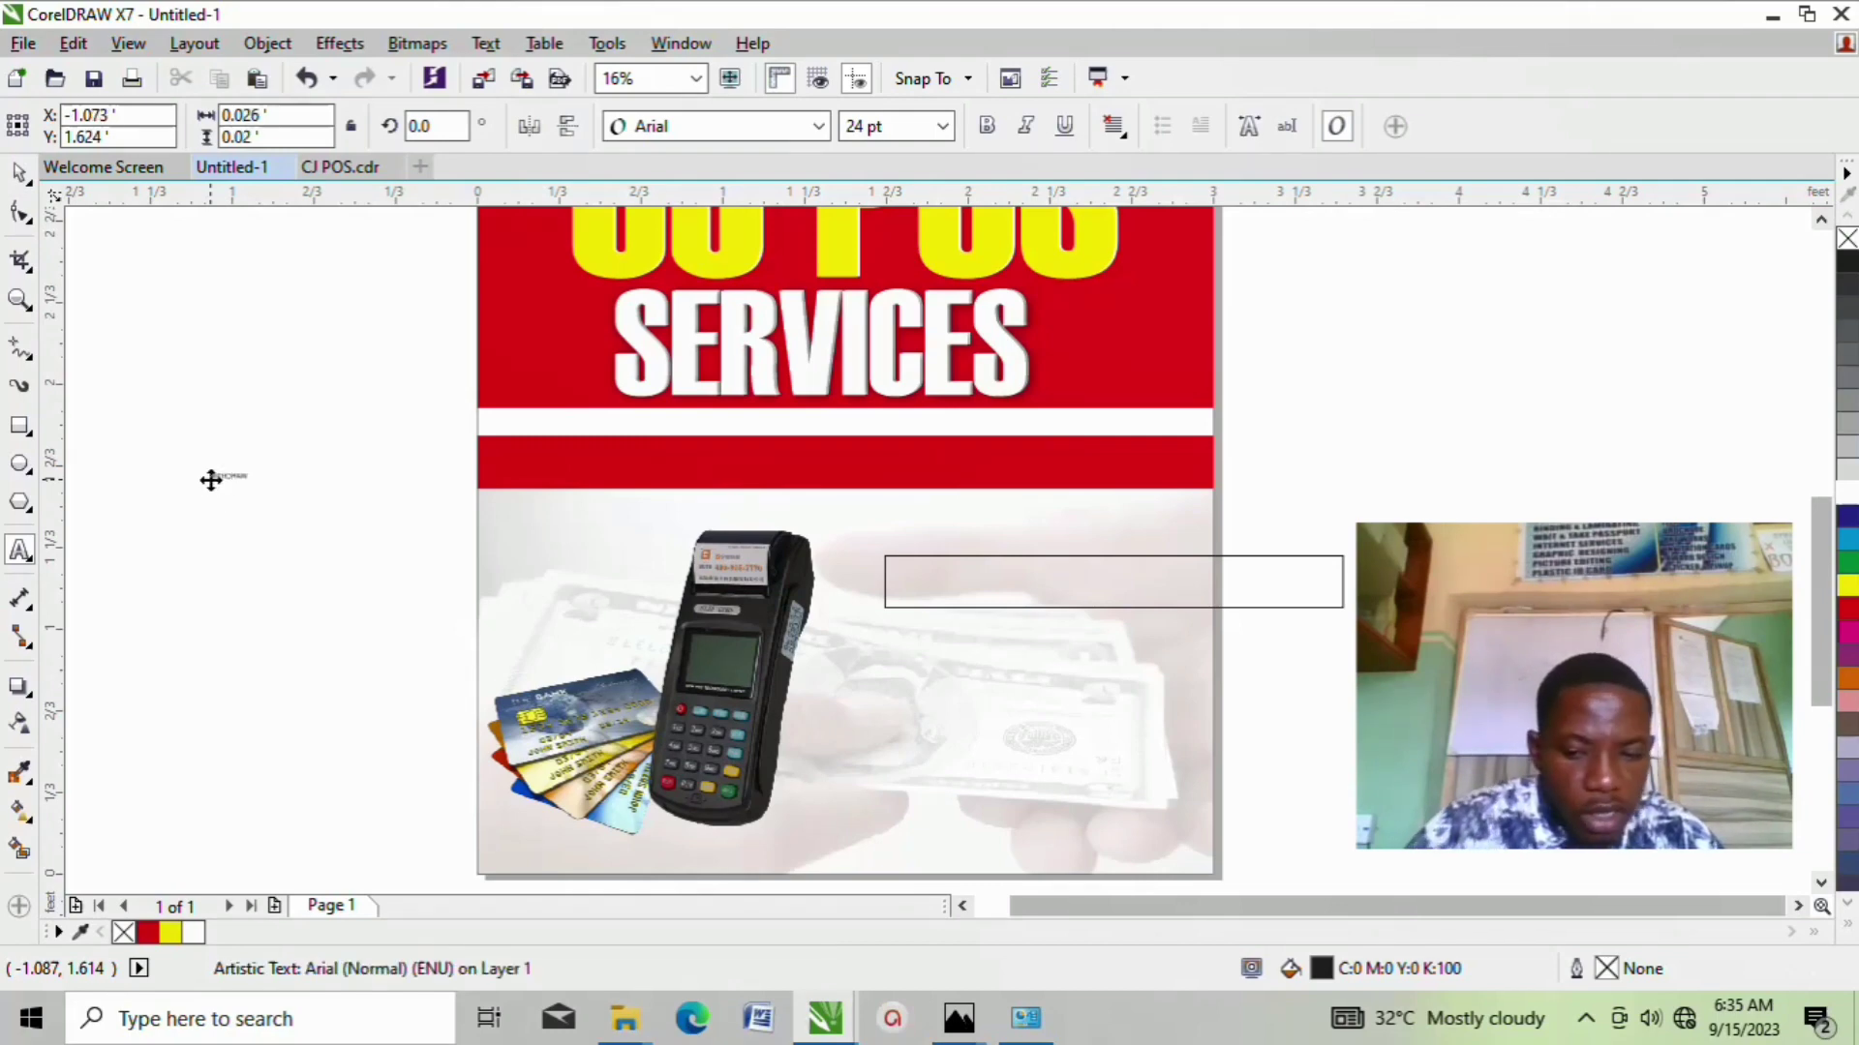
left_click(210, 478)
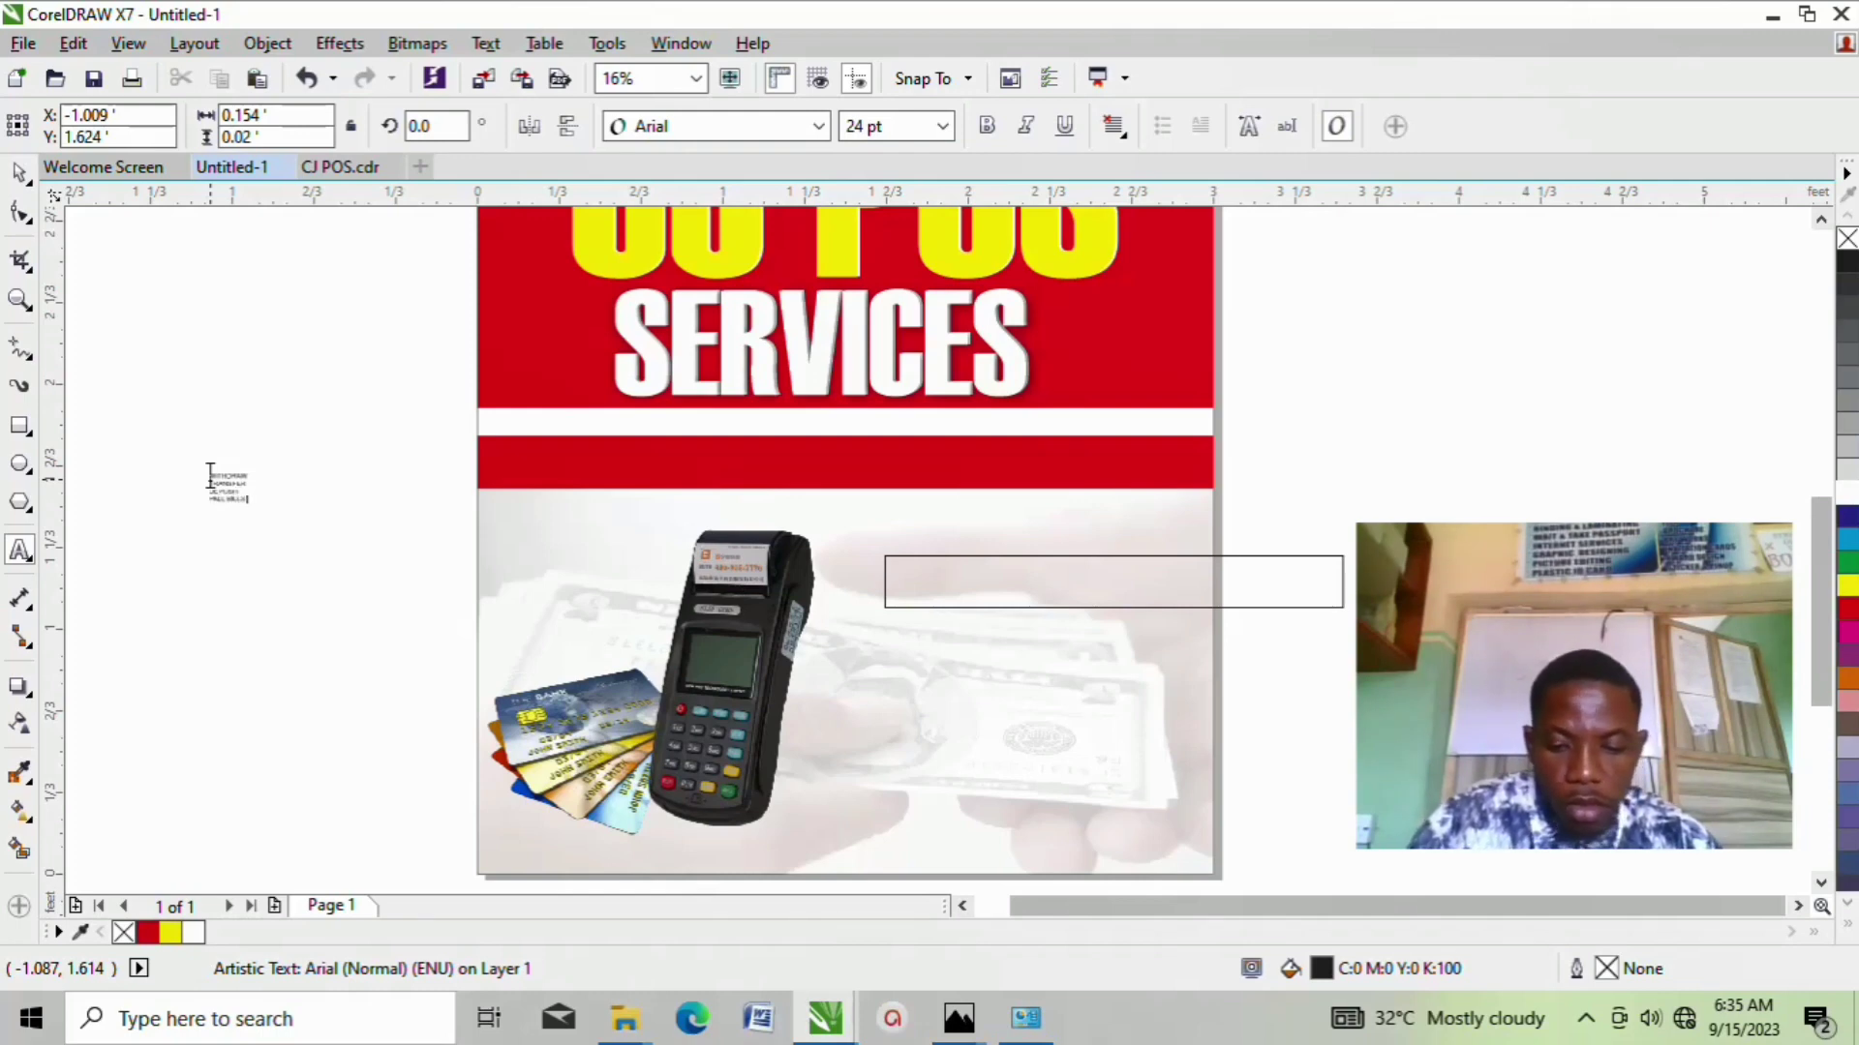
left_click(232, 489)
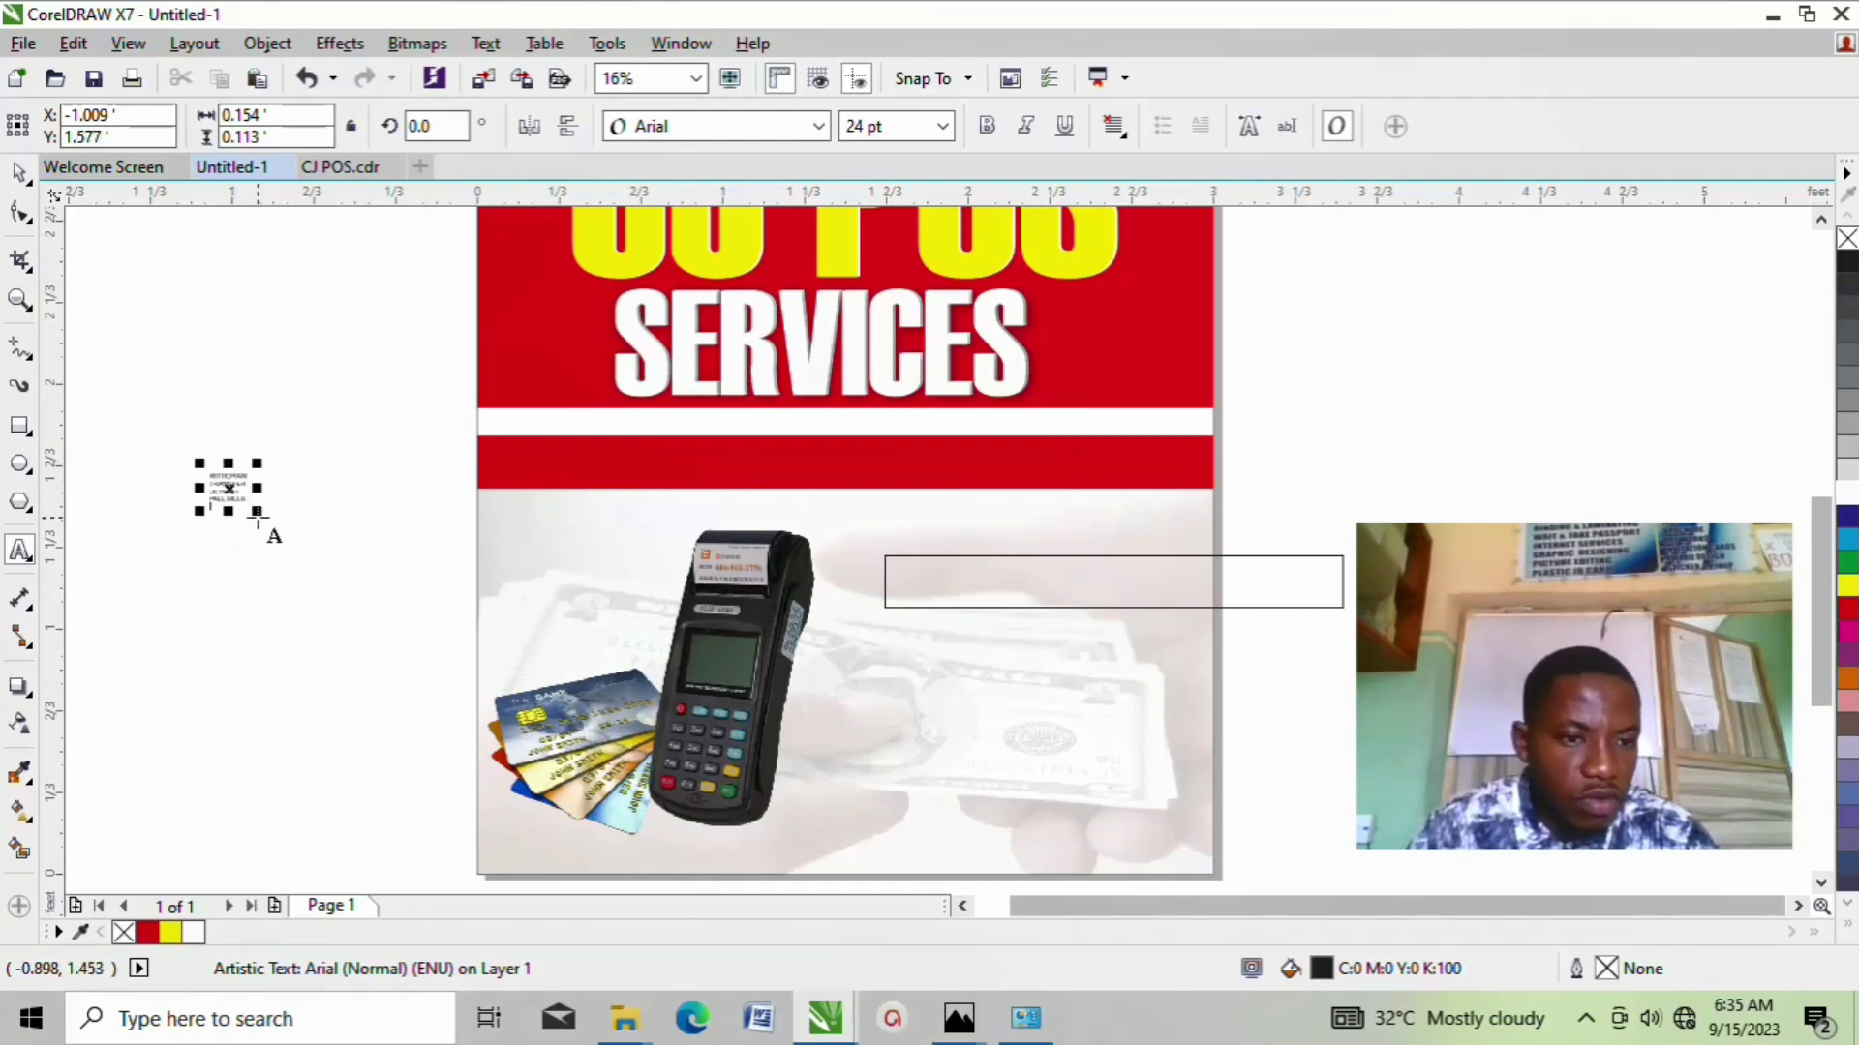
left_click_drag(249, 503, 588, 789)
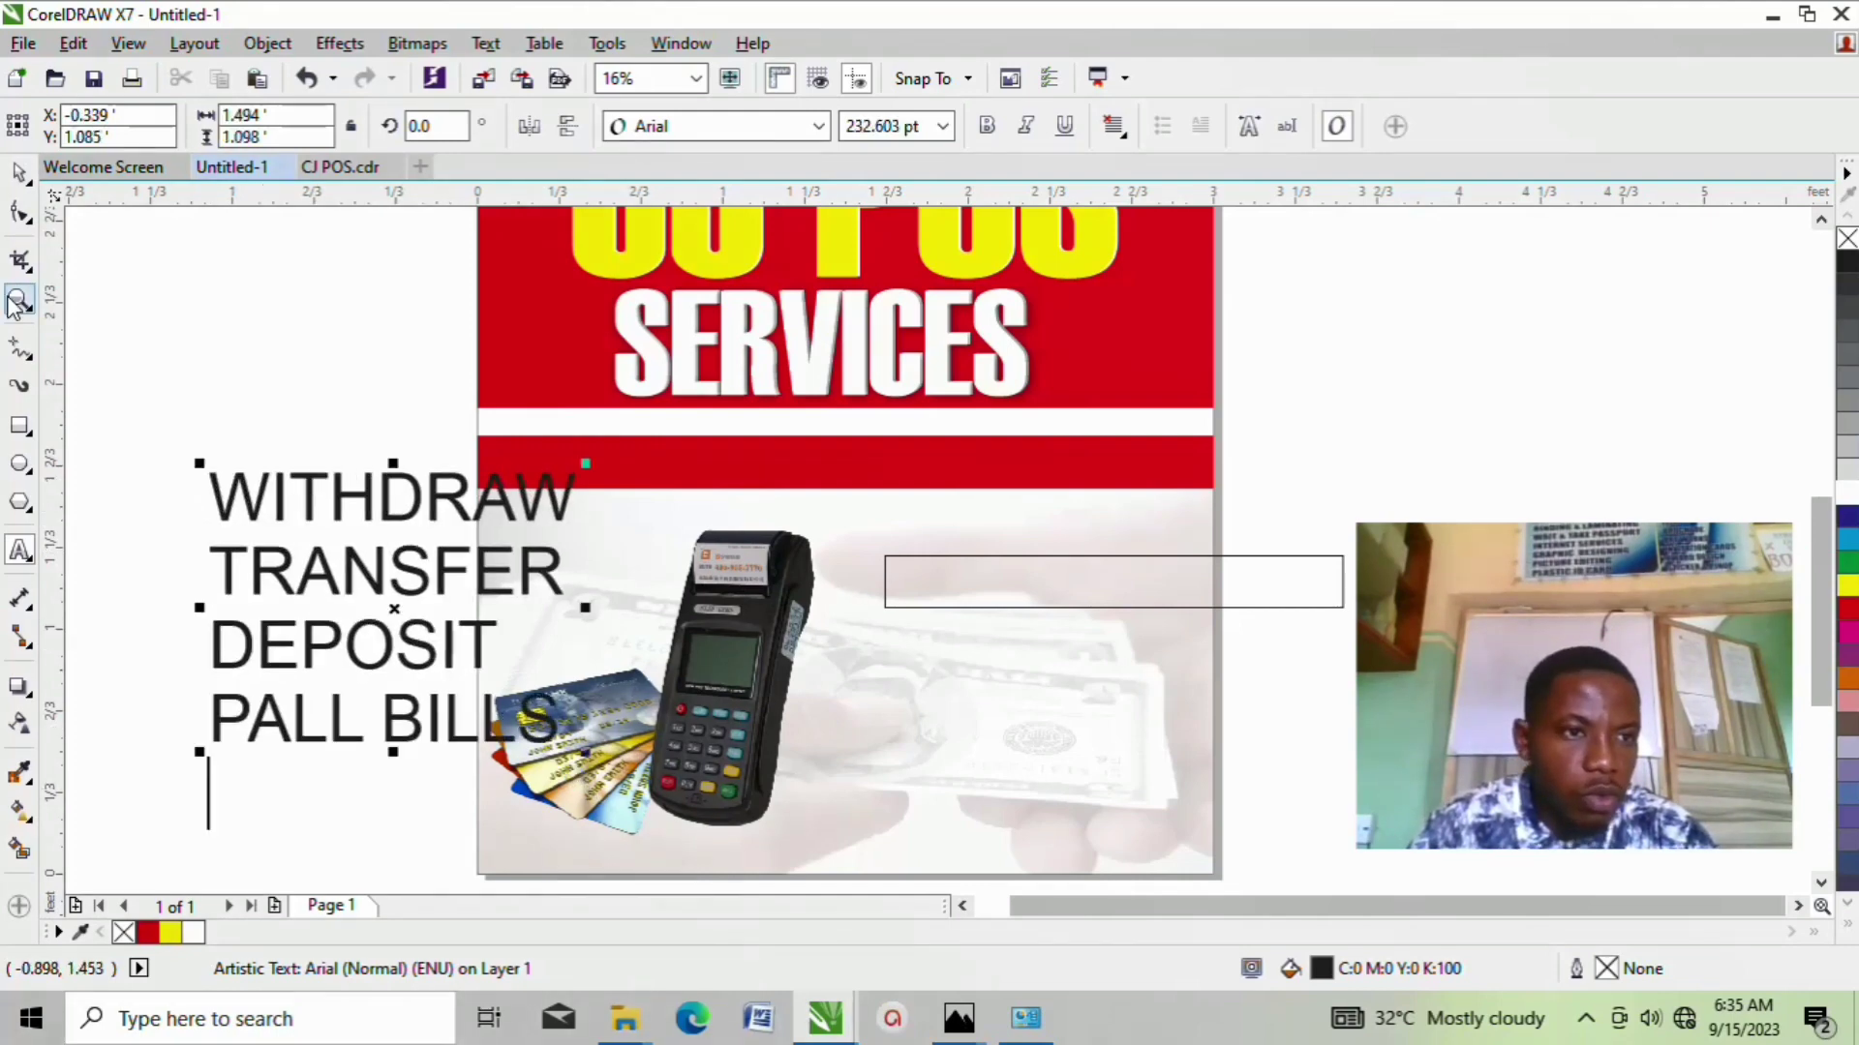
left_click(20, 174)
left_click(101, 242)
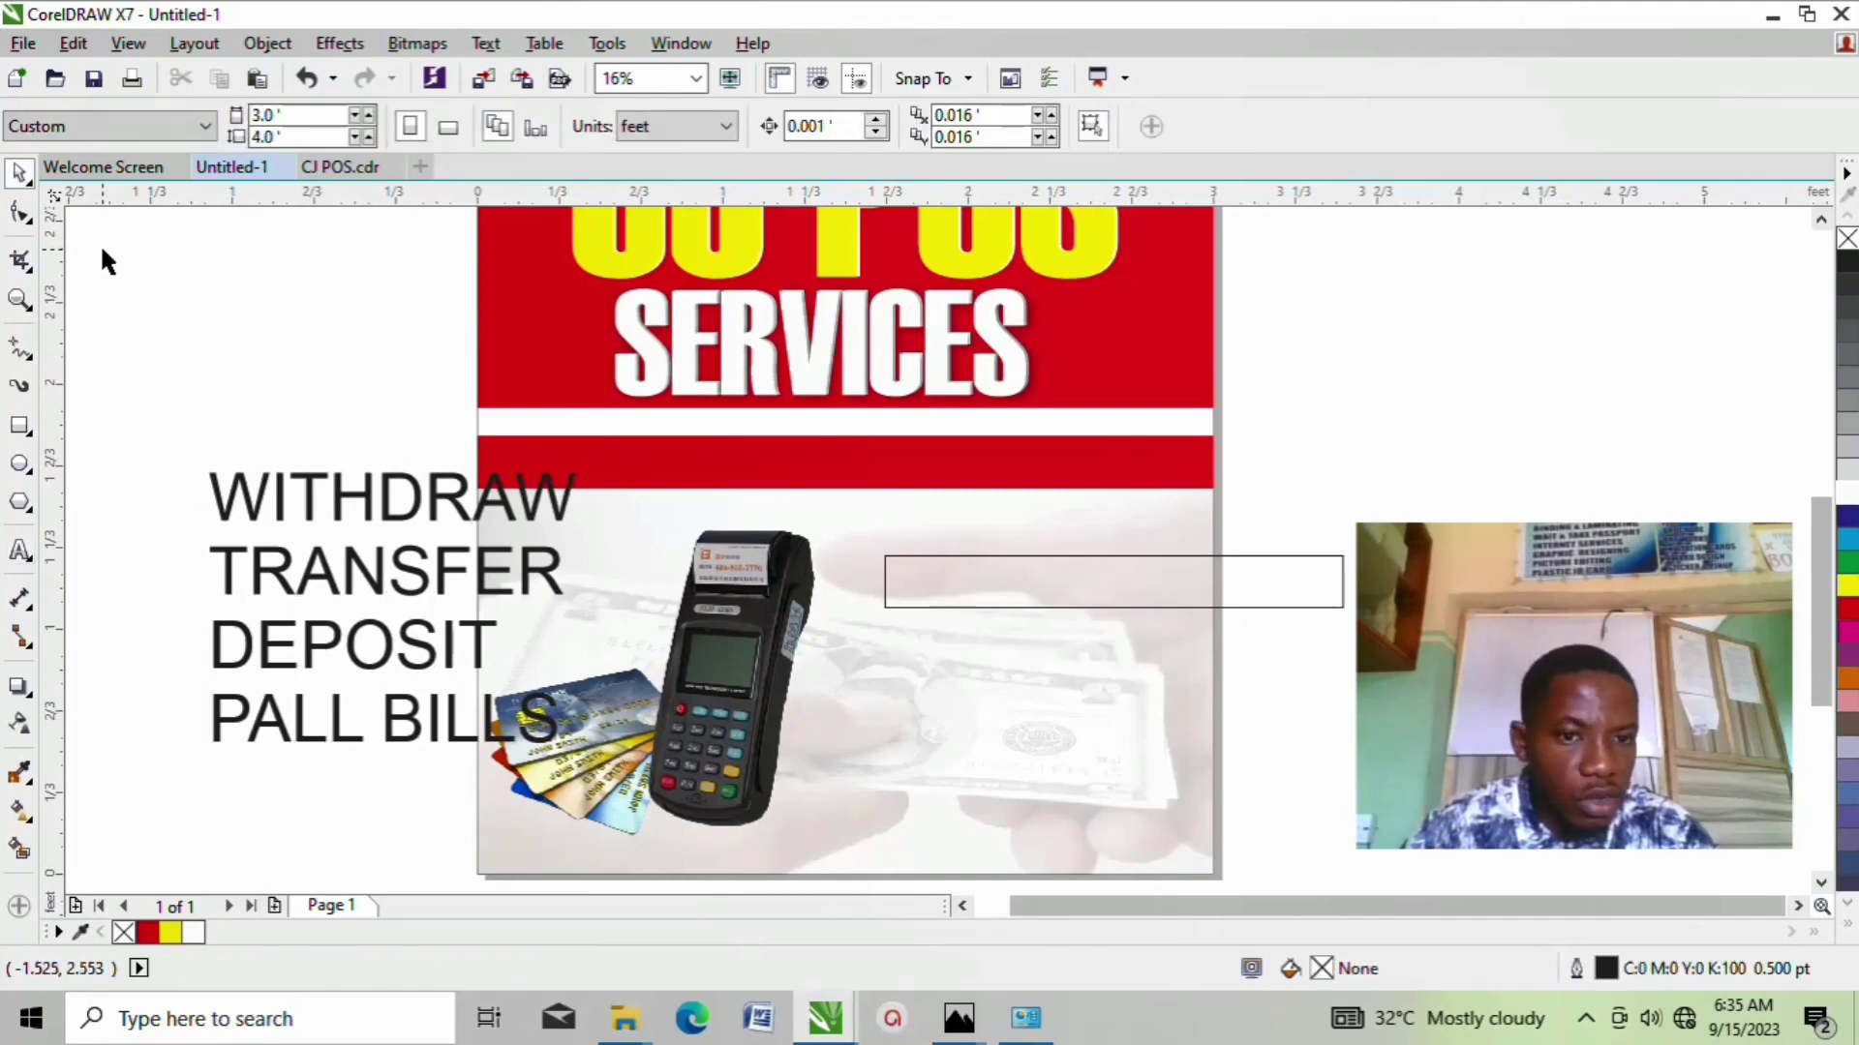
Step: Fill the long rectangle beside the terminal with the banner red and remove its outline
scroll(101, 242, "down", 1)
scroll(485, 426, "up", 1)
left_click(531, 393)
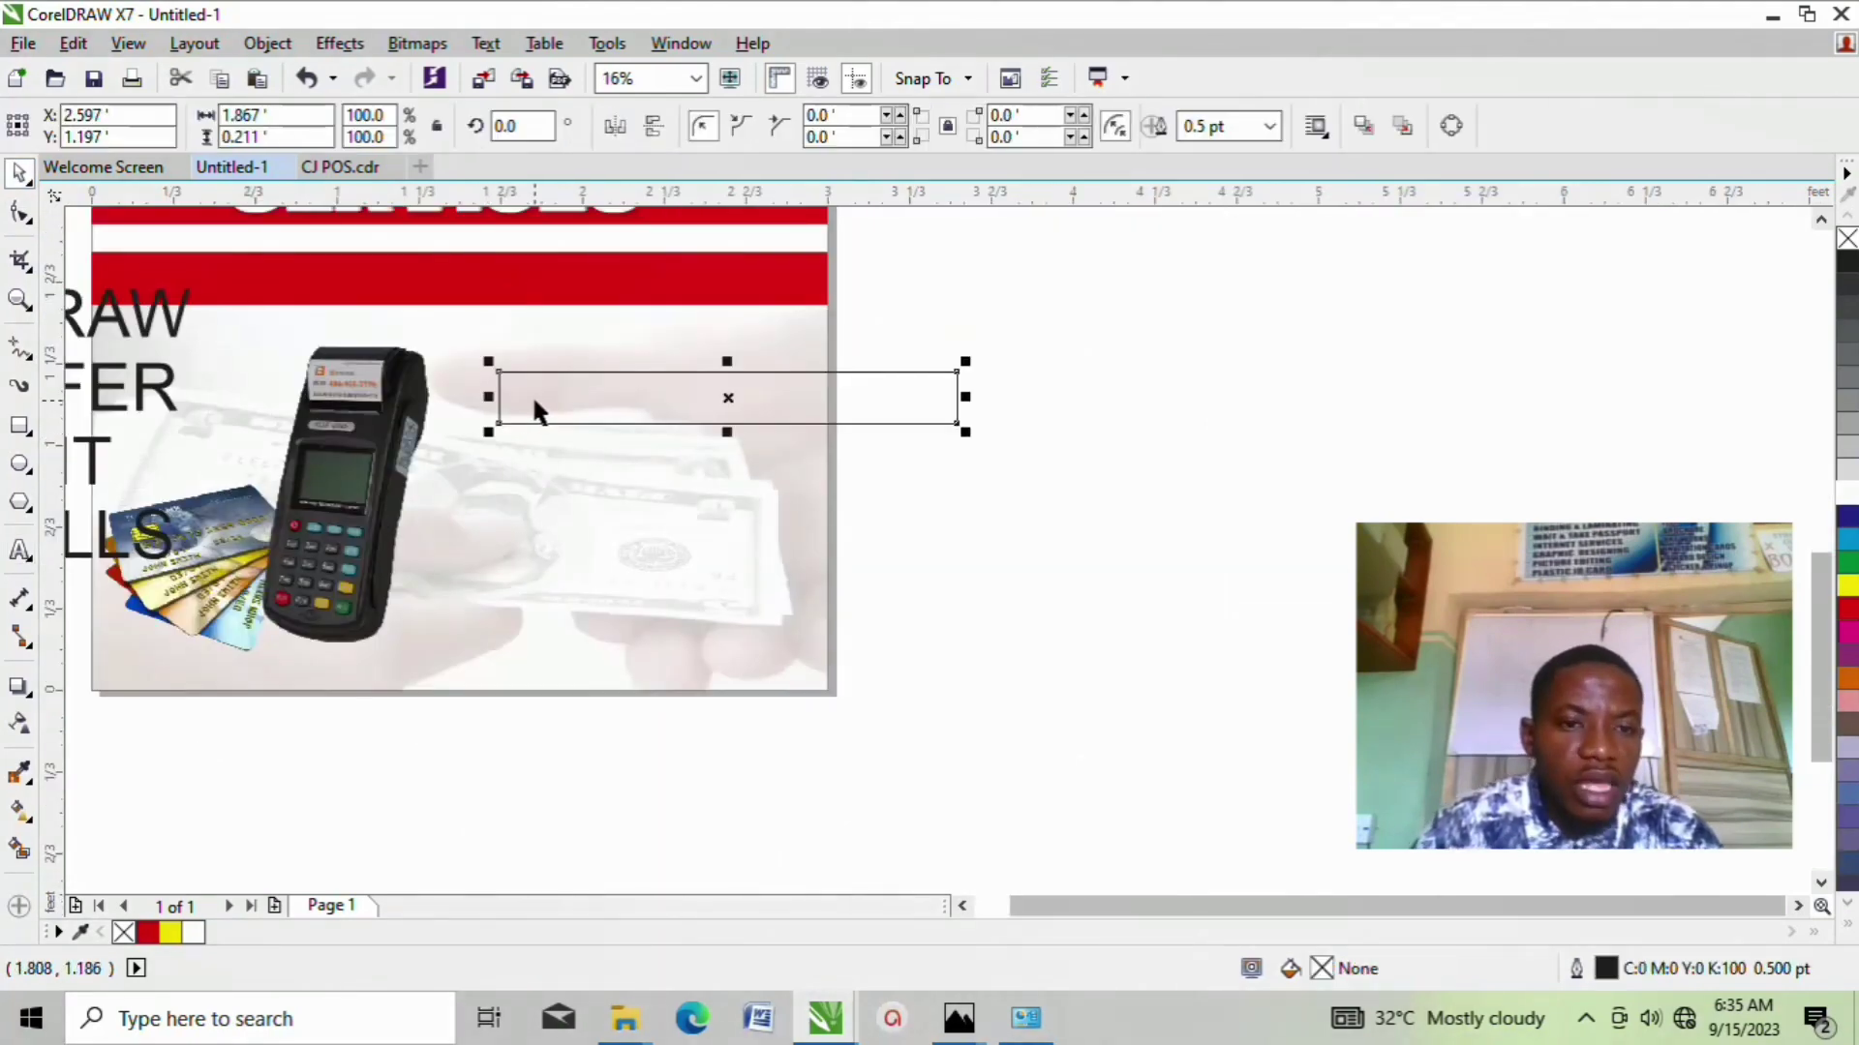
left_click(147, 932)
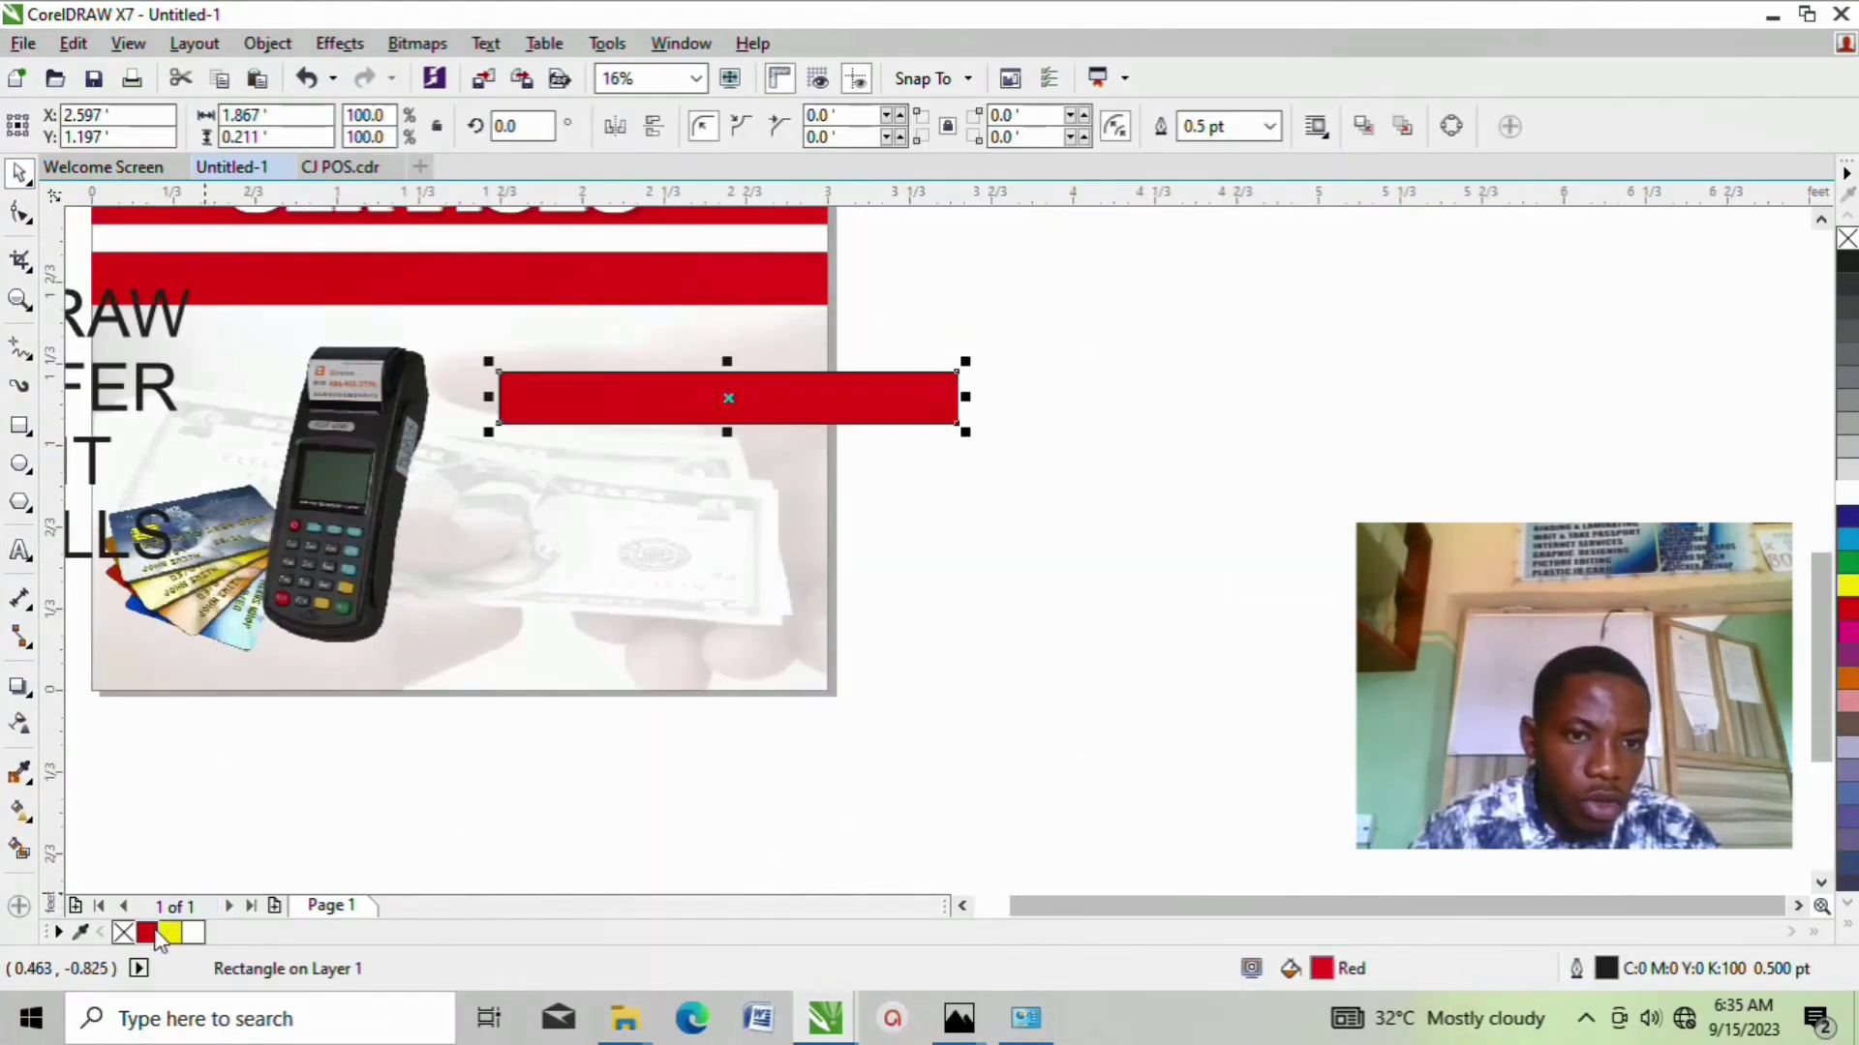
double_click(1605, 968)
left_click(754, 330)
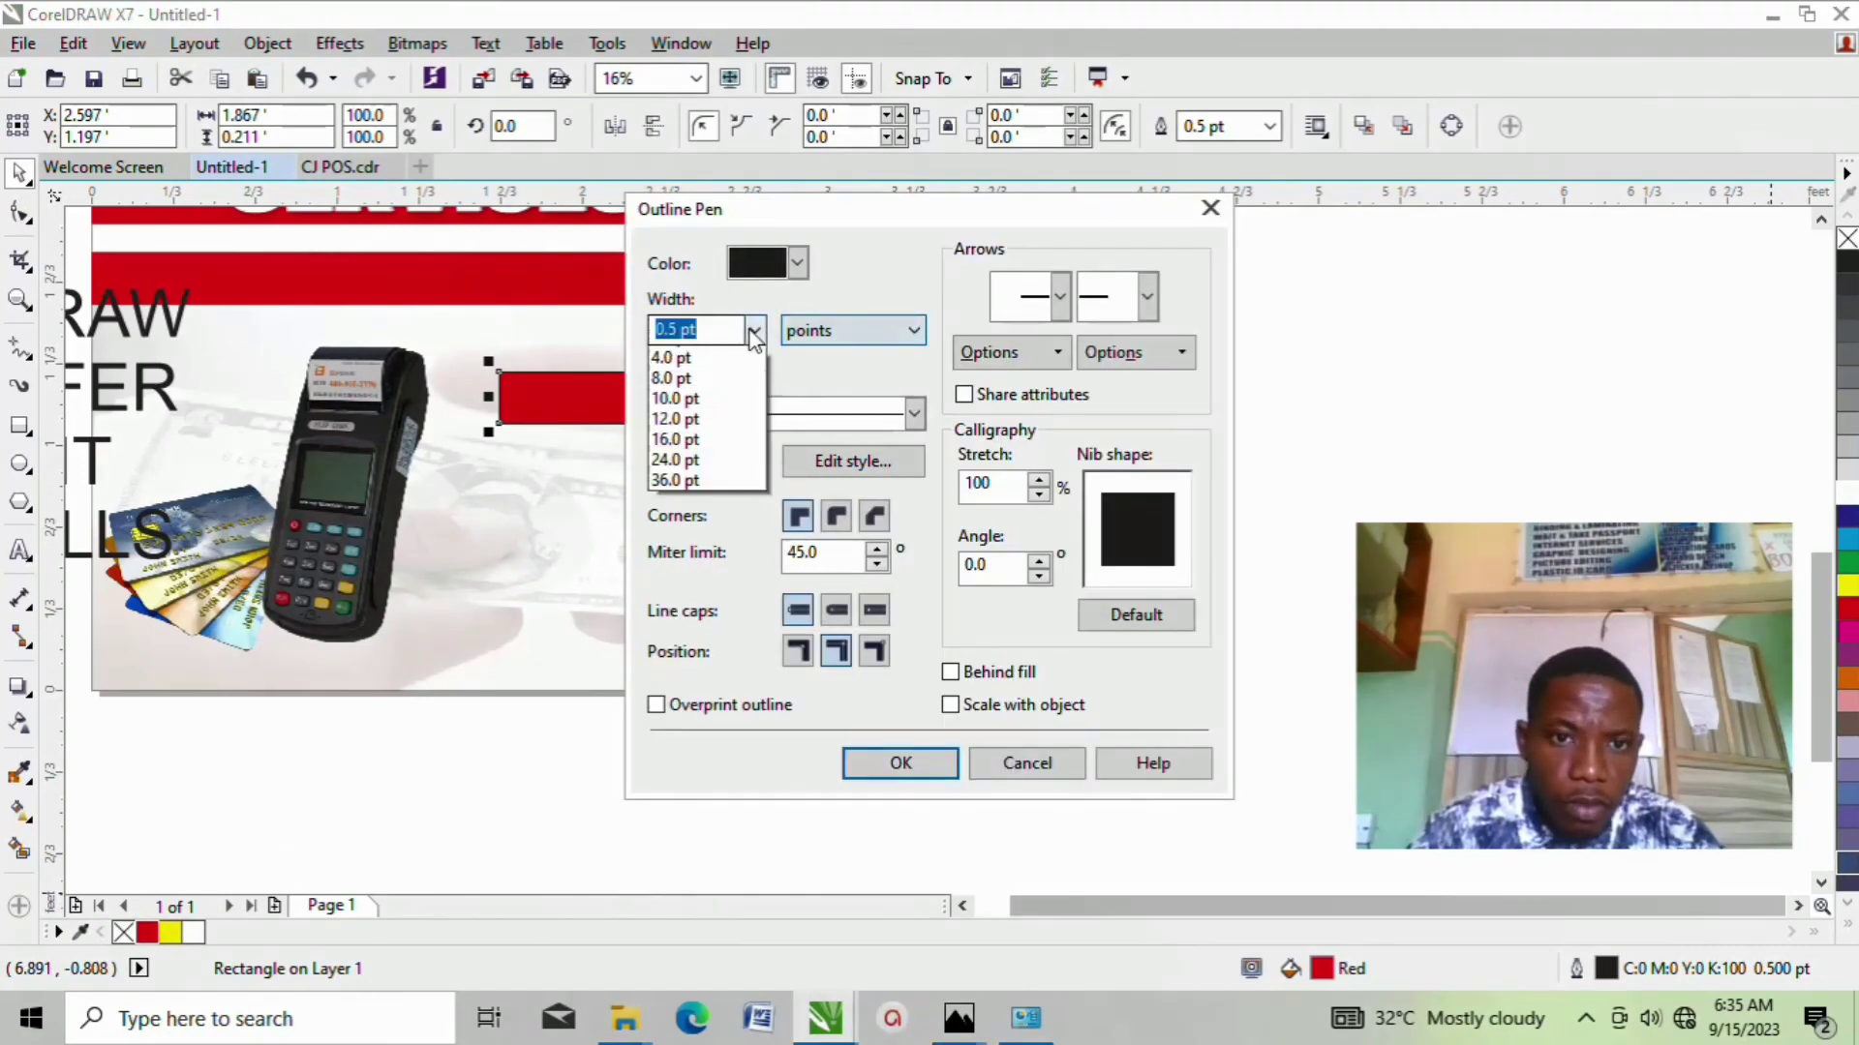
left_click(699, 361)
left_click(867, 759)
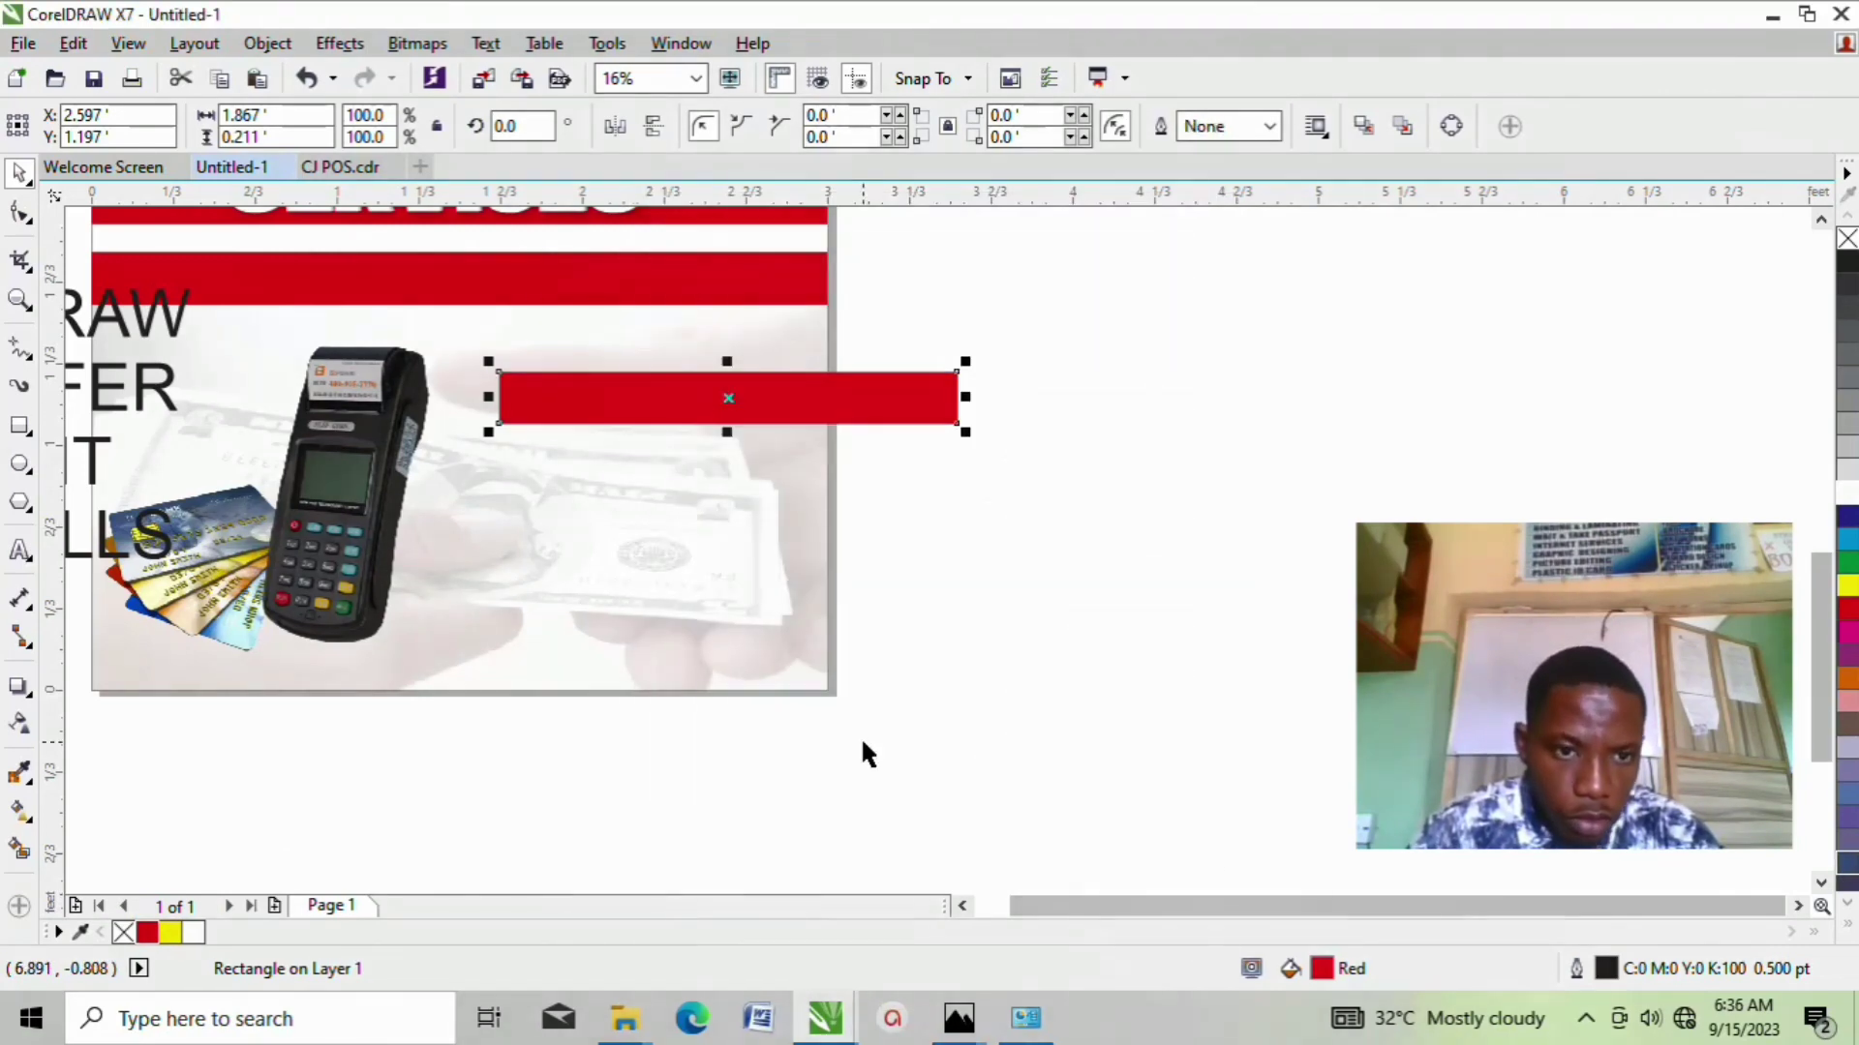
Step: Shorten the red bar to about 1.22 ft with its left end on the terminal, and duplicate it about 0.27 ft straight below
left_click_drag(635, 394, 528, 398)
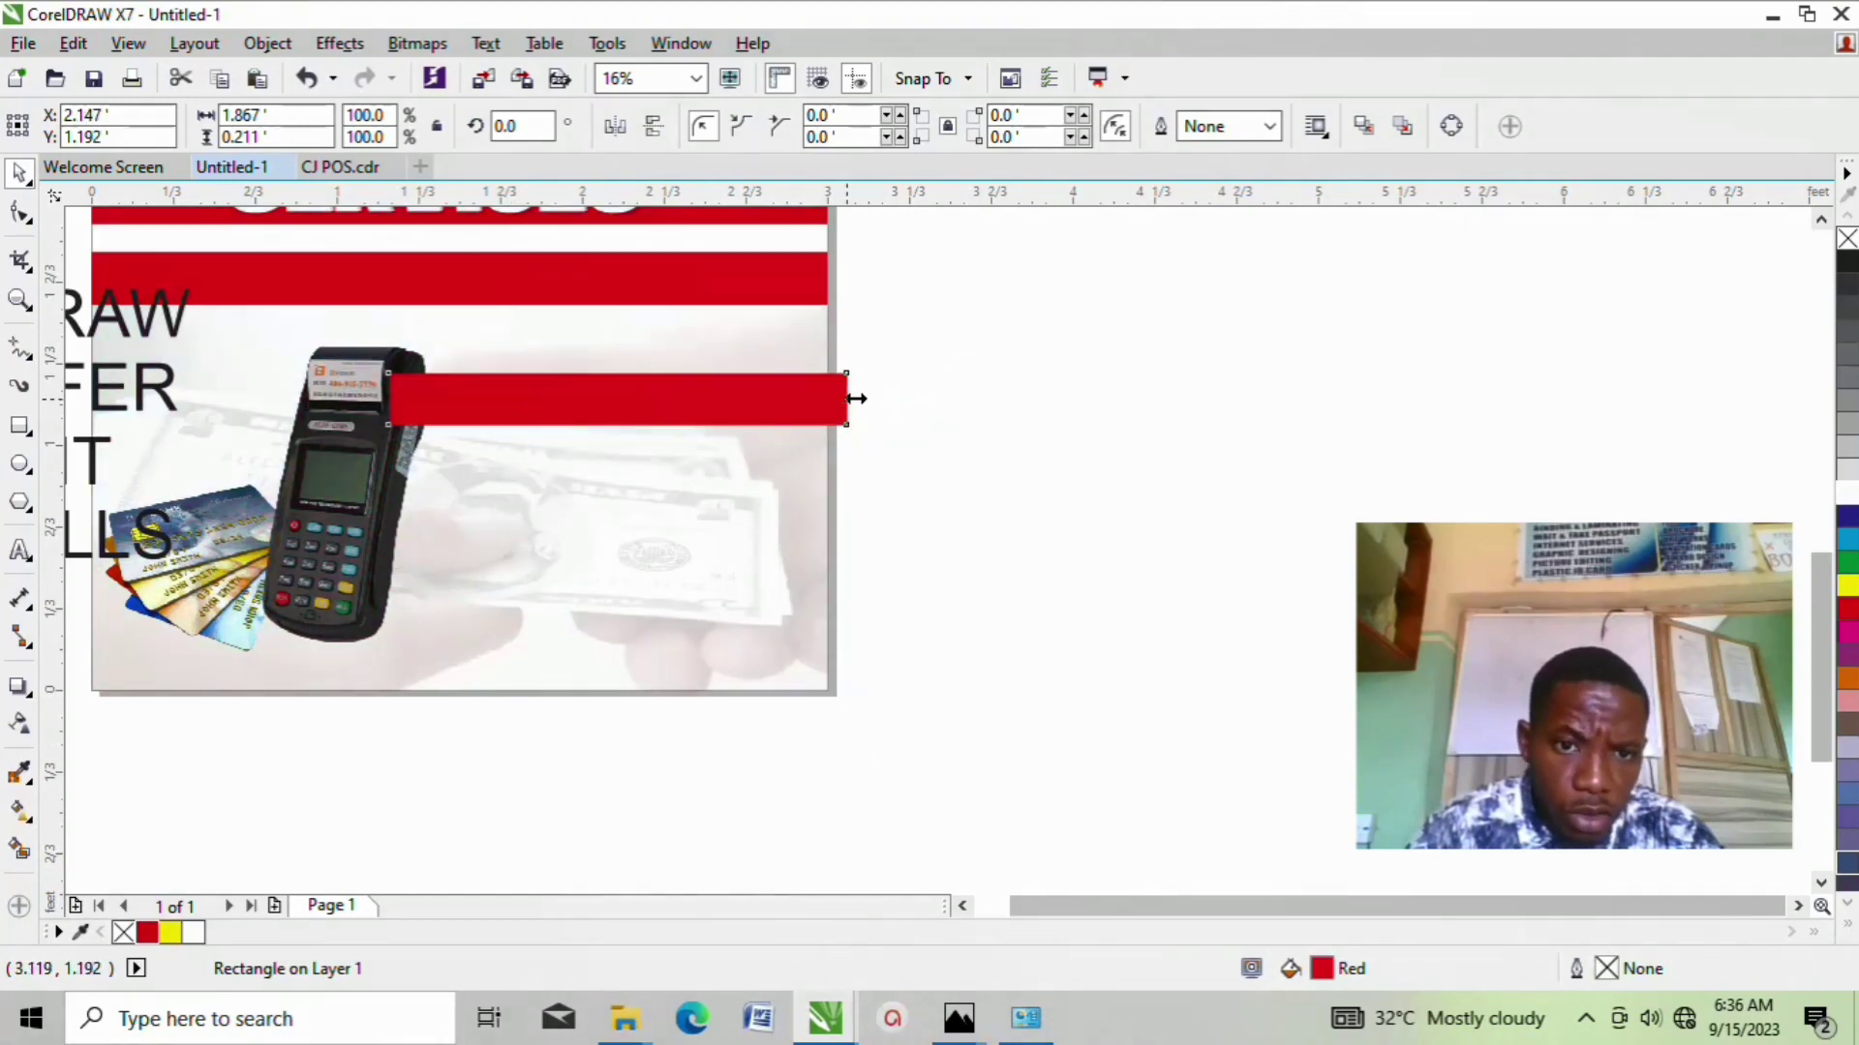
left_click_drag(855, 398, 645, 454)
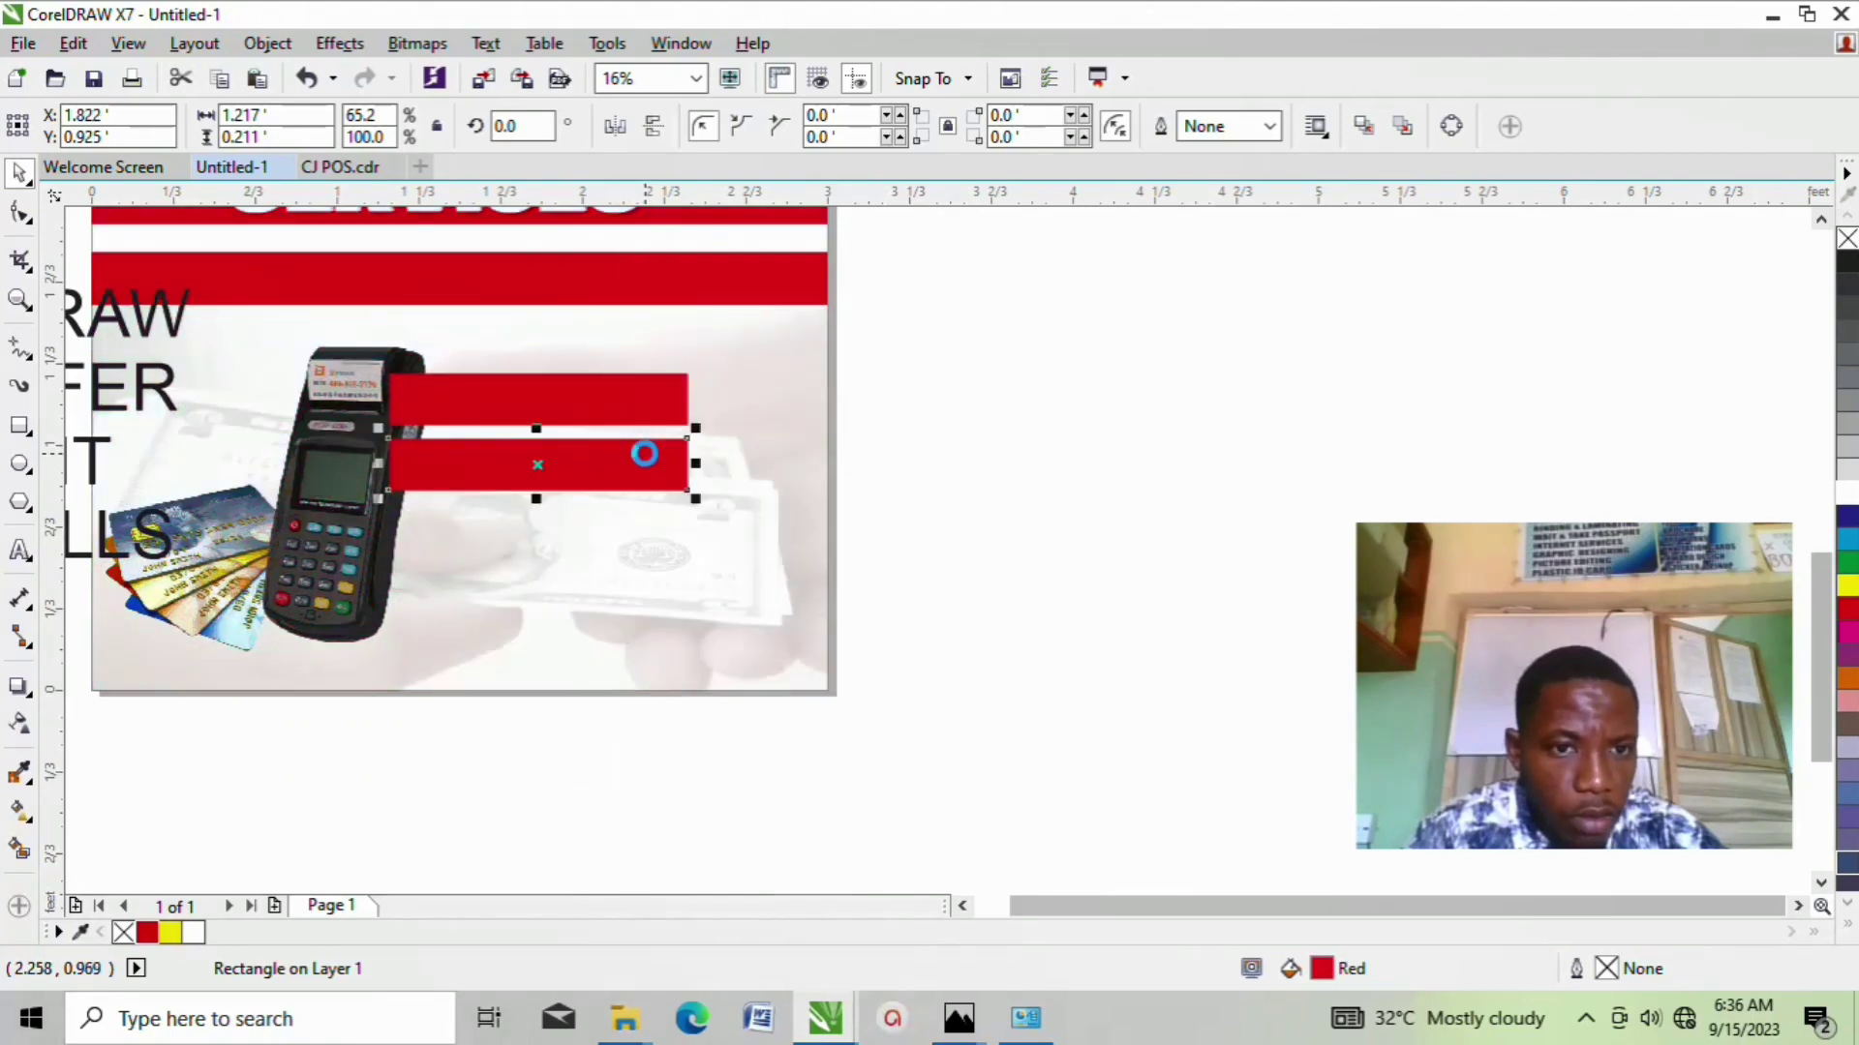
key("Down")
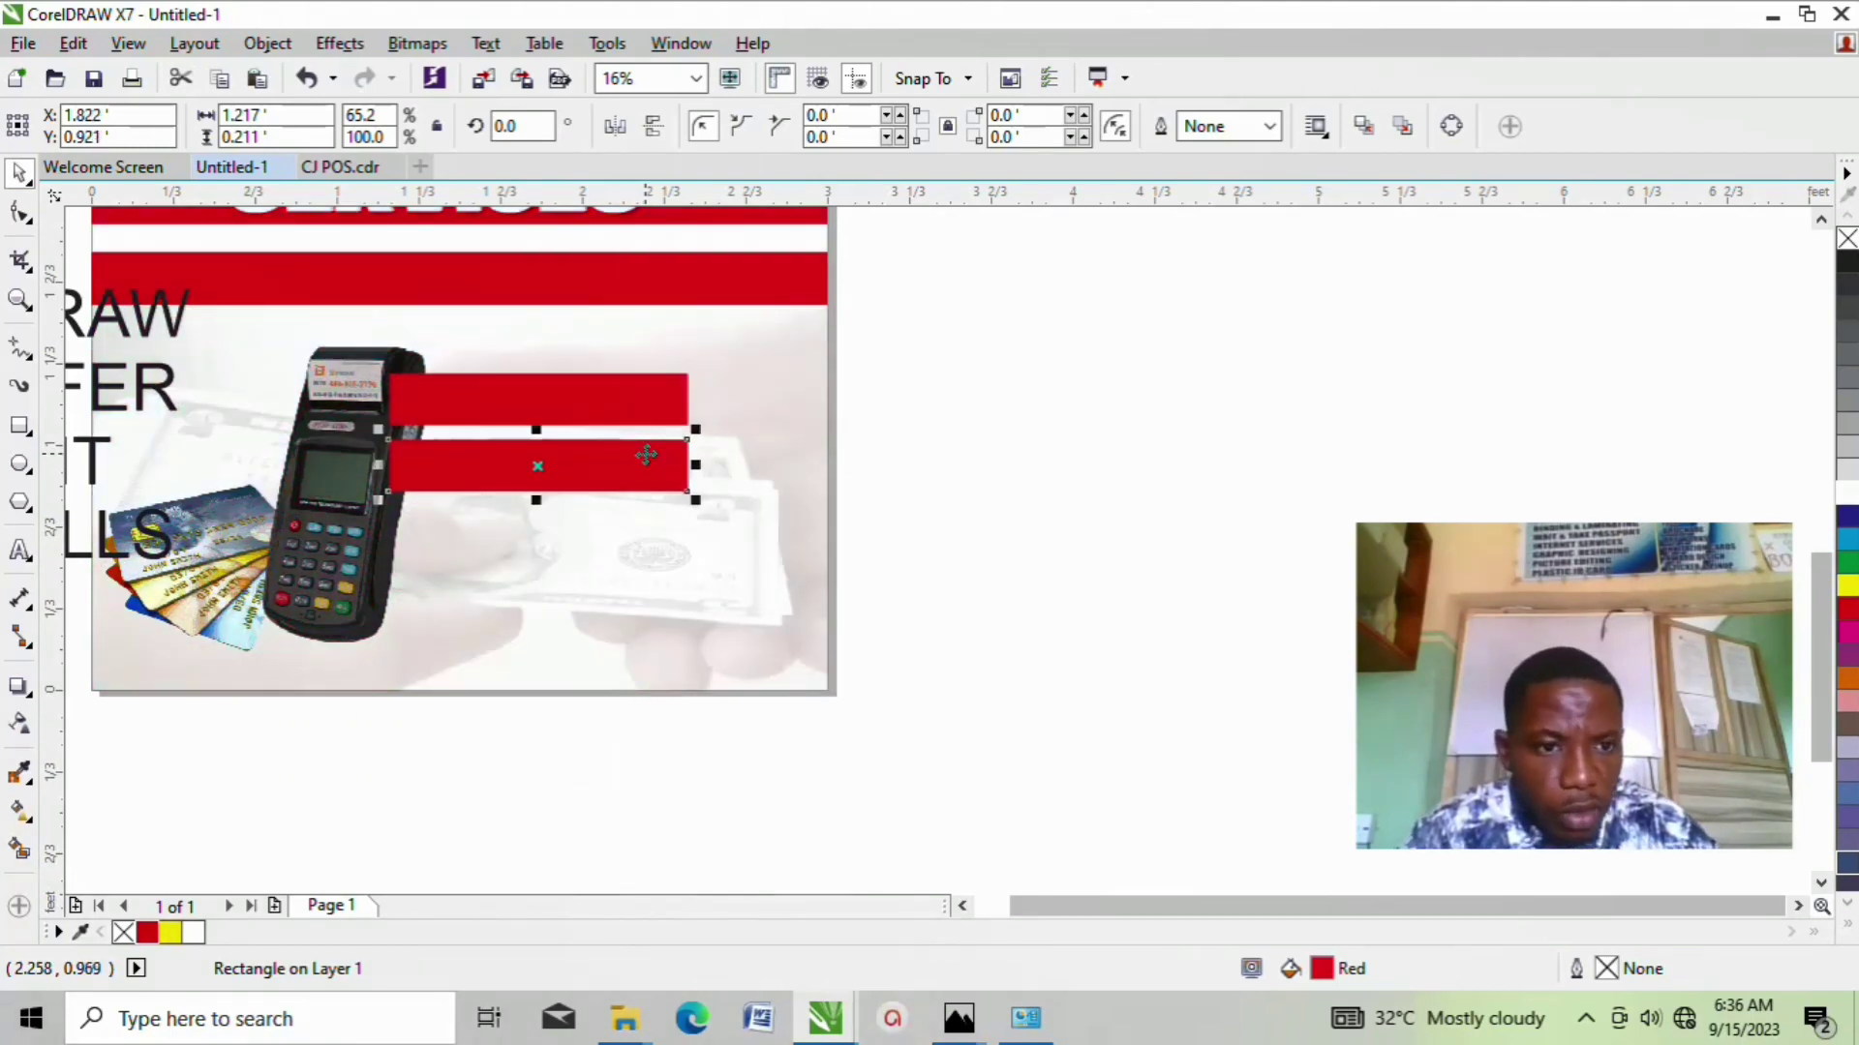
Step: Nudge the second red bar slightly down and duplicate it twice below at equal spacing to complete four bars
key("Down")
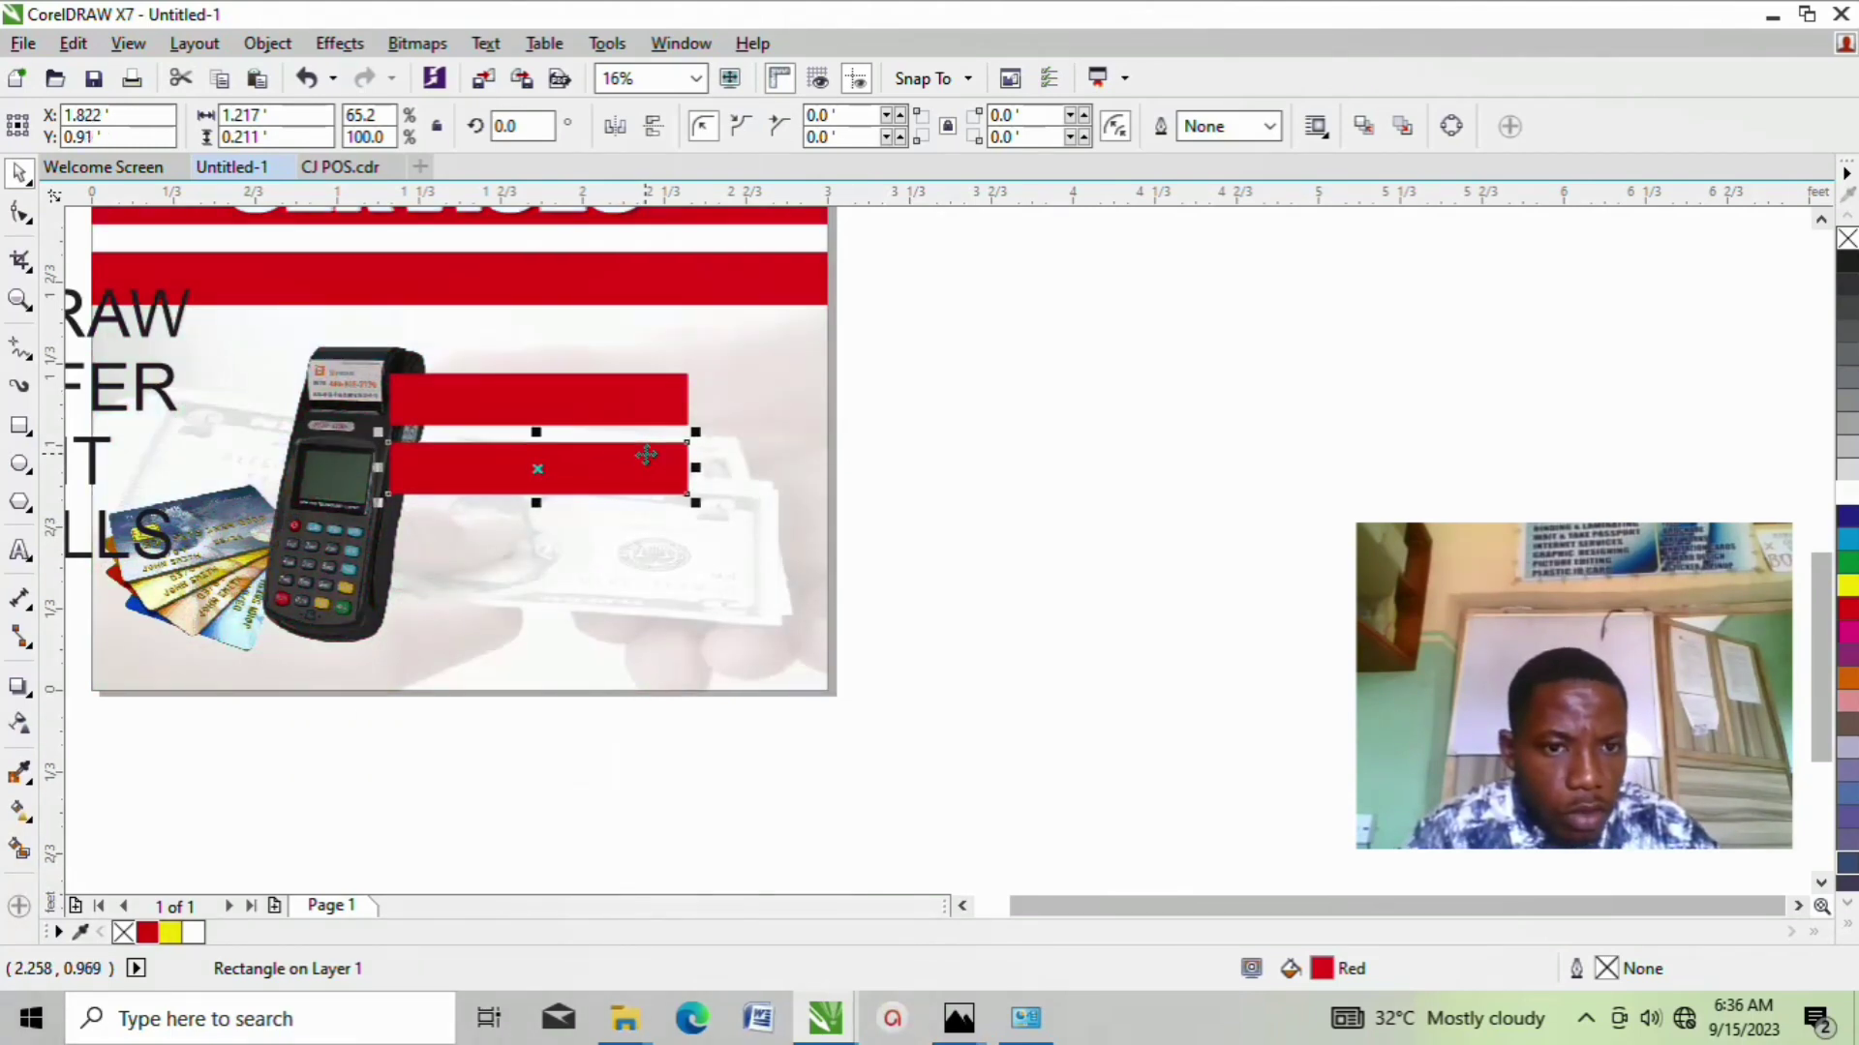
key("ctrl+d")
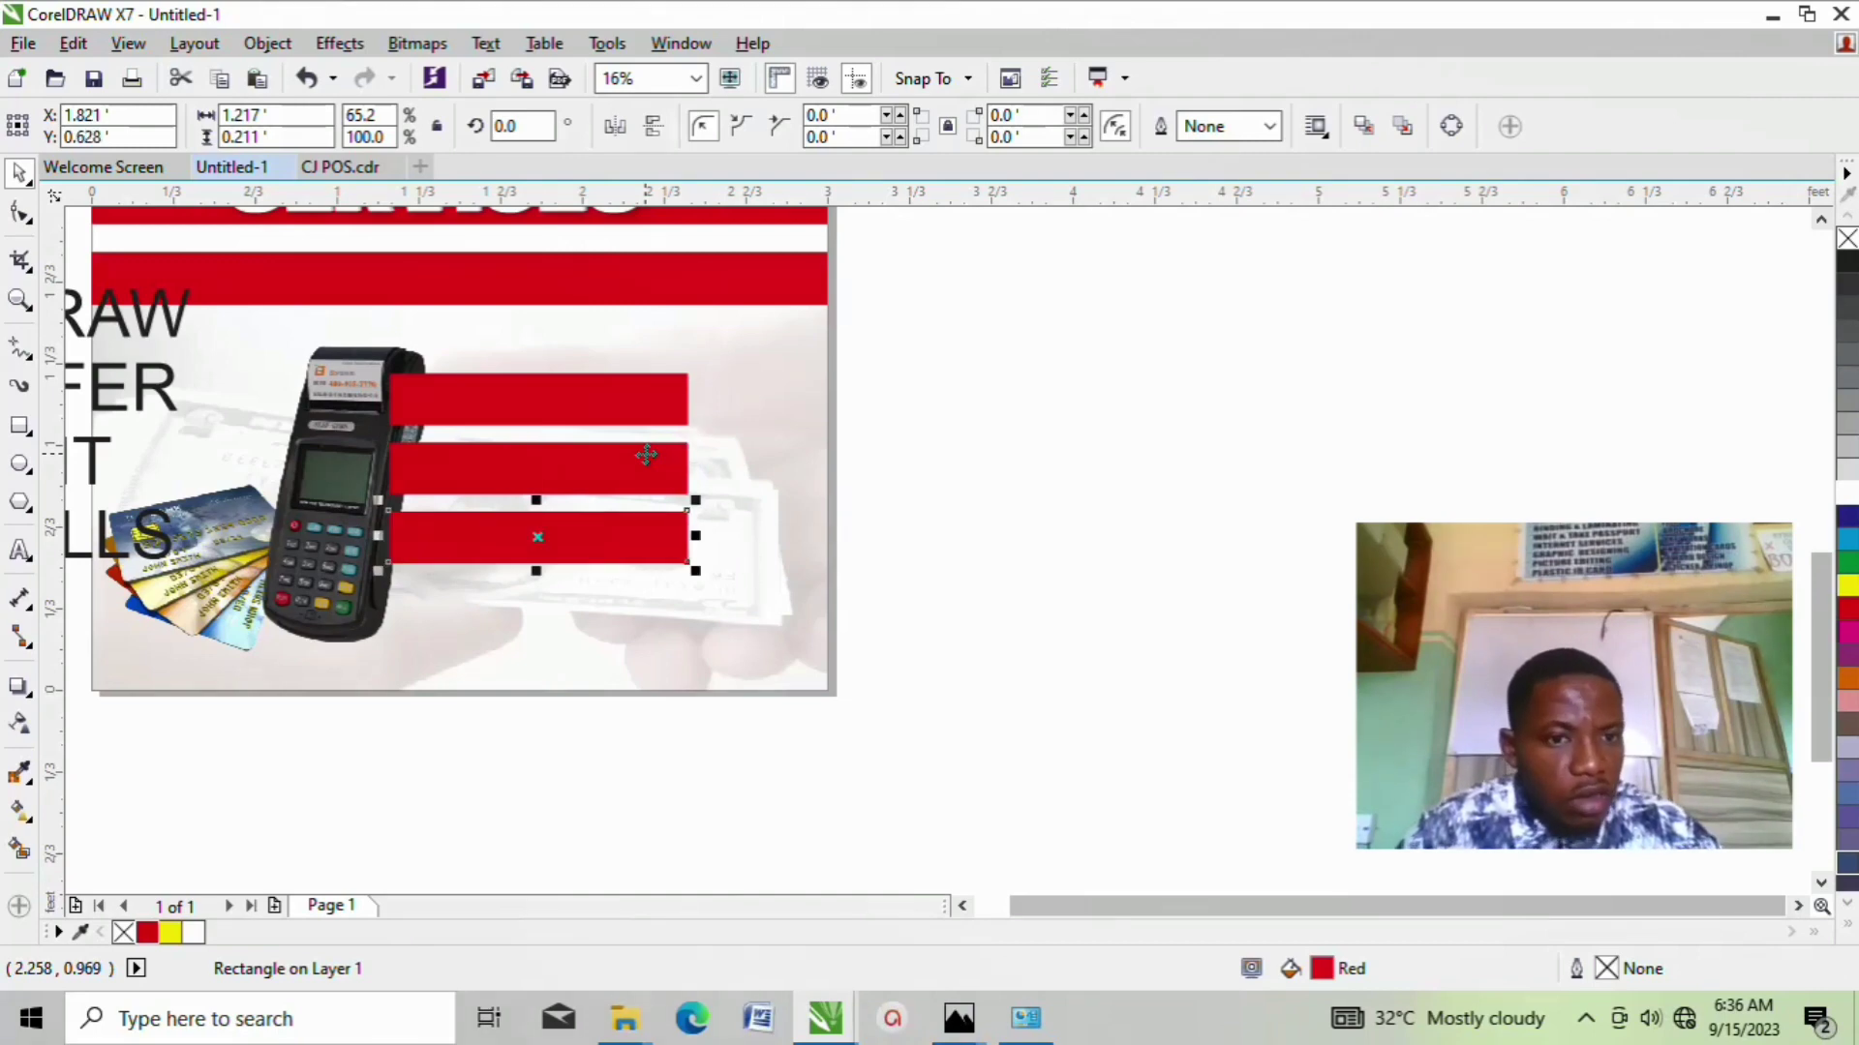
key("ctrl+d")
scroll(696, 432, "down", 1)
scroll(620, 605, "up", 1)
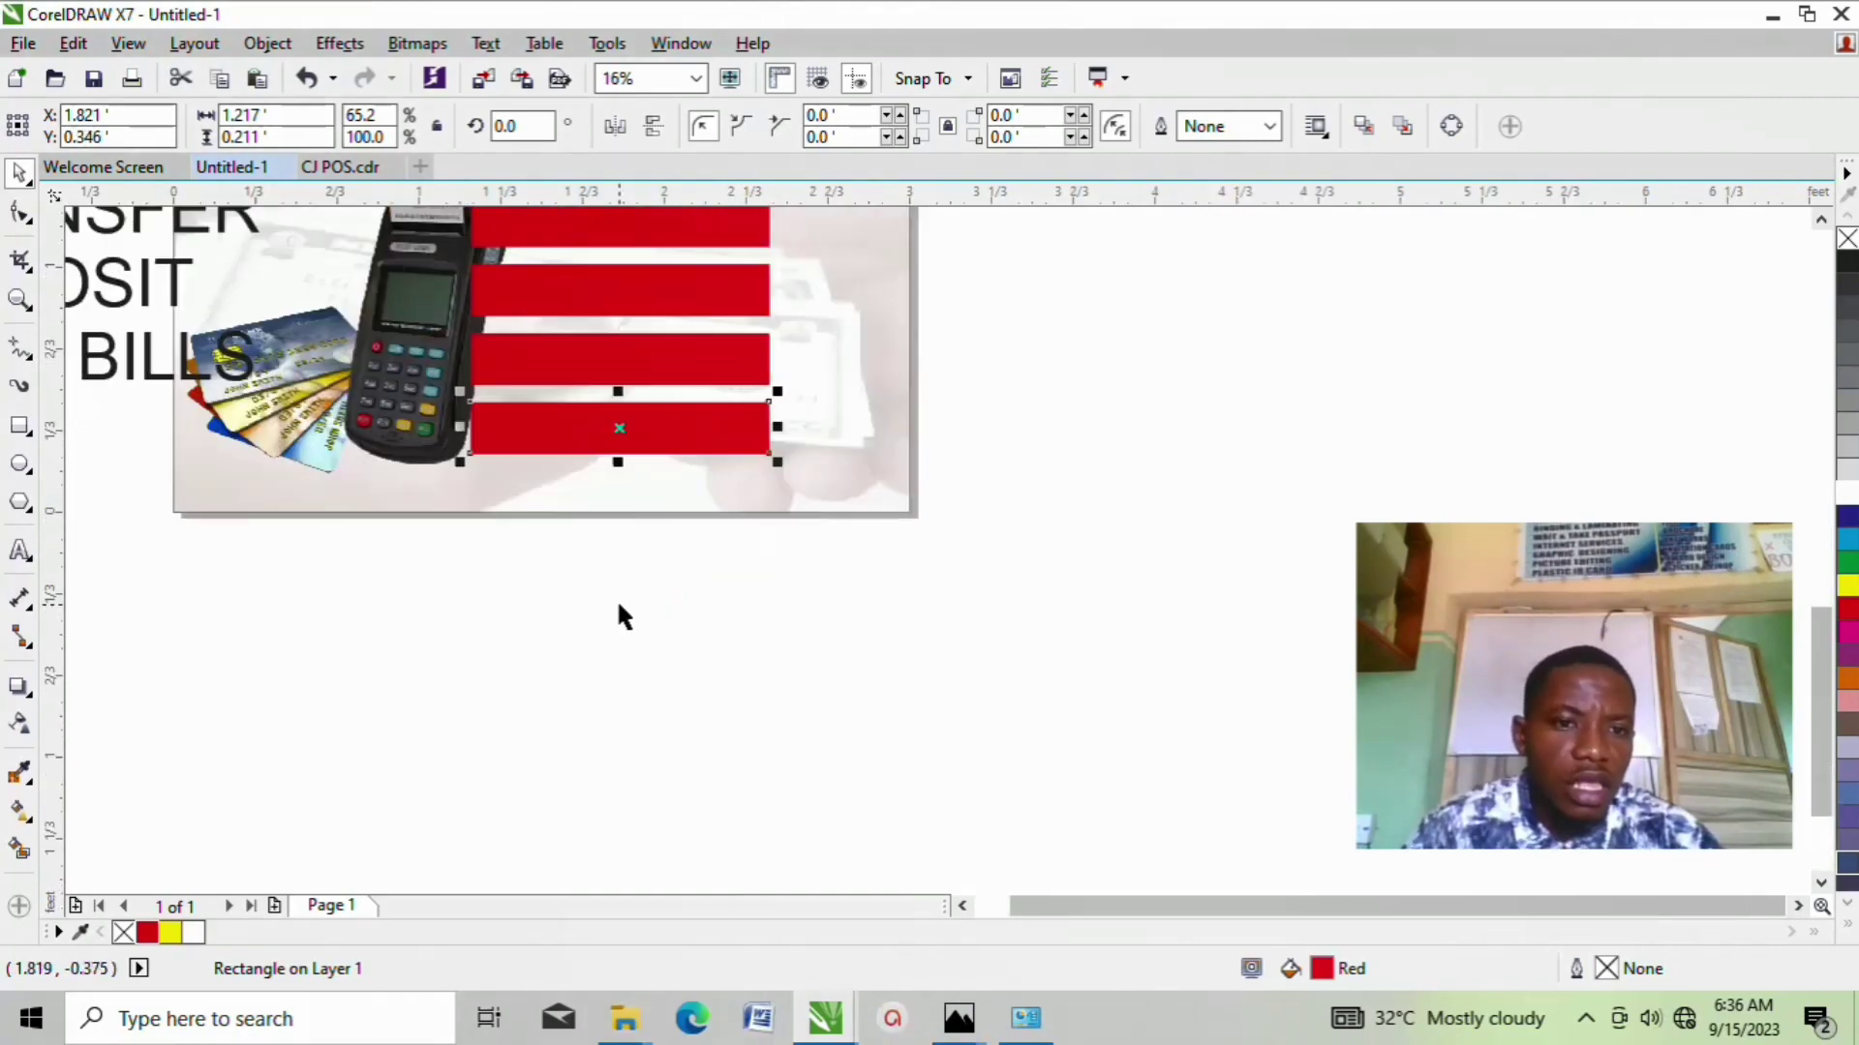
scroll(522, 542, "down", 1)
left_click(433, 571)
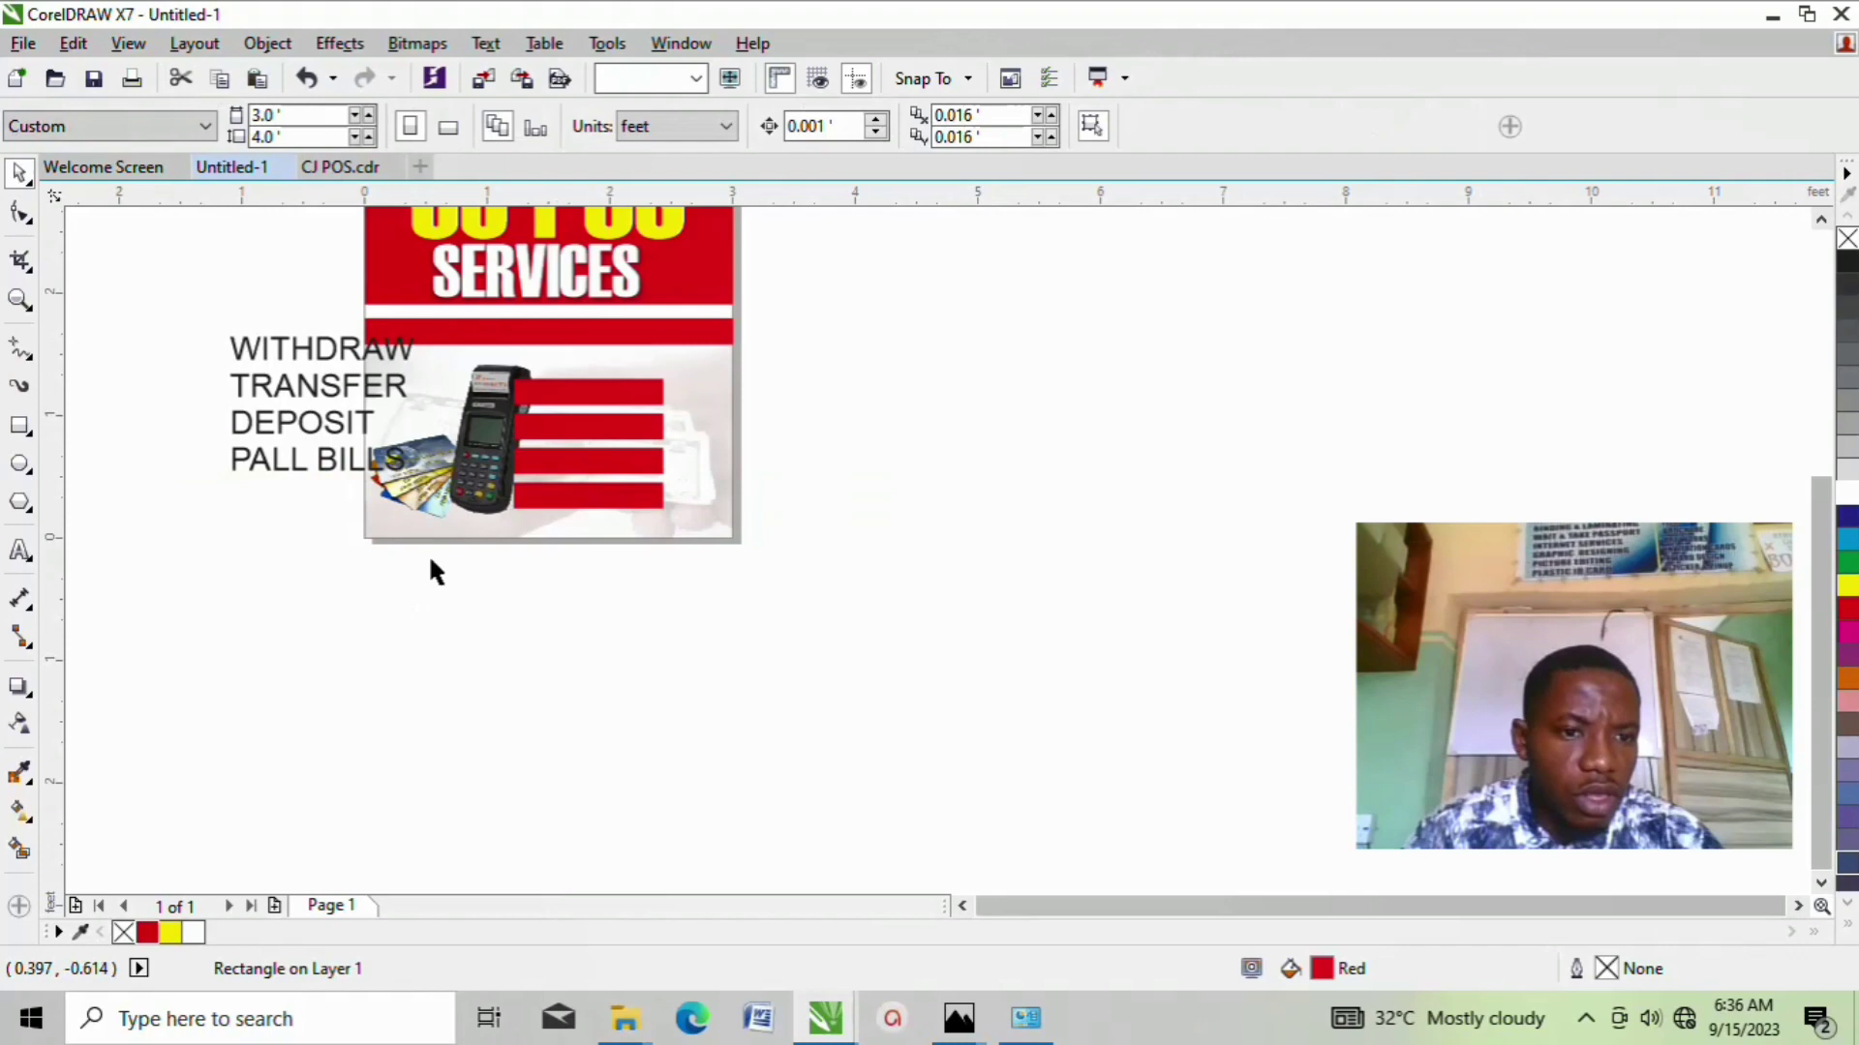
Step: Bring the POS terminal image to the front, over the left ends of the red bars
left_click(407, 486)
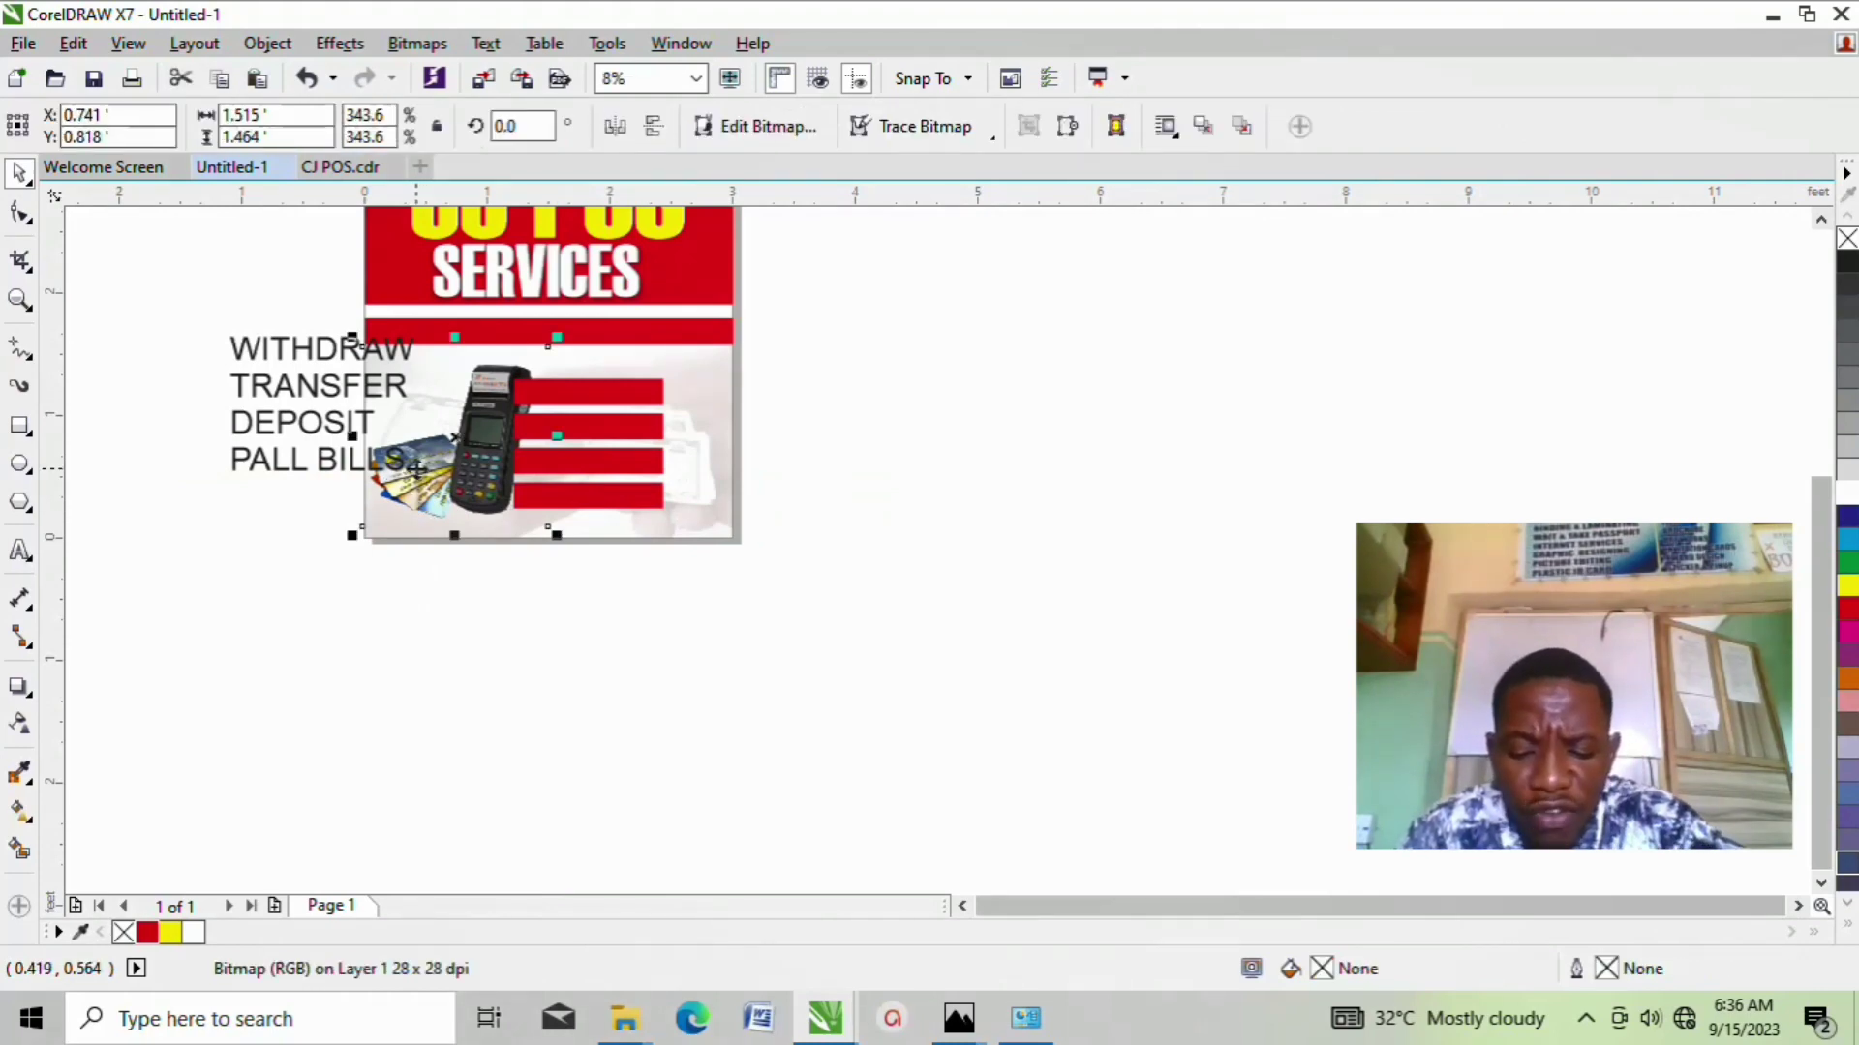
key("shift+Page_Up")
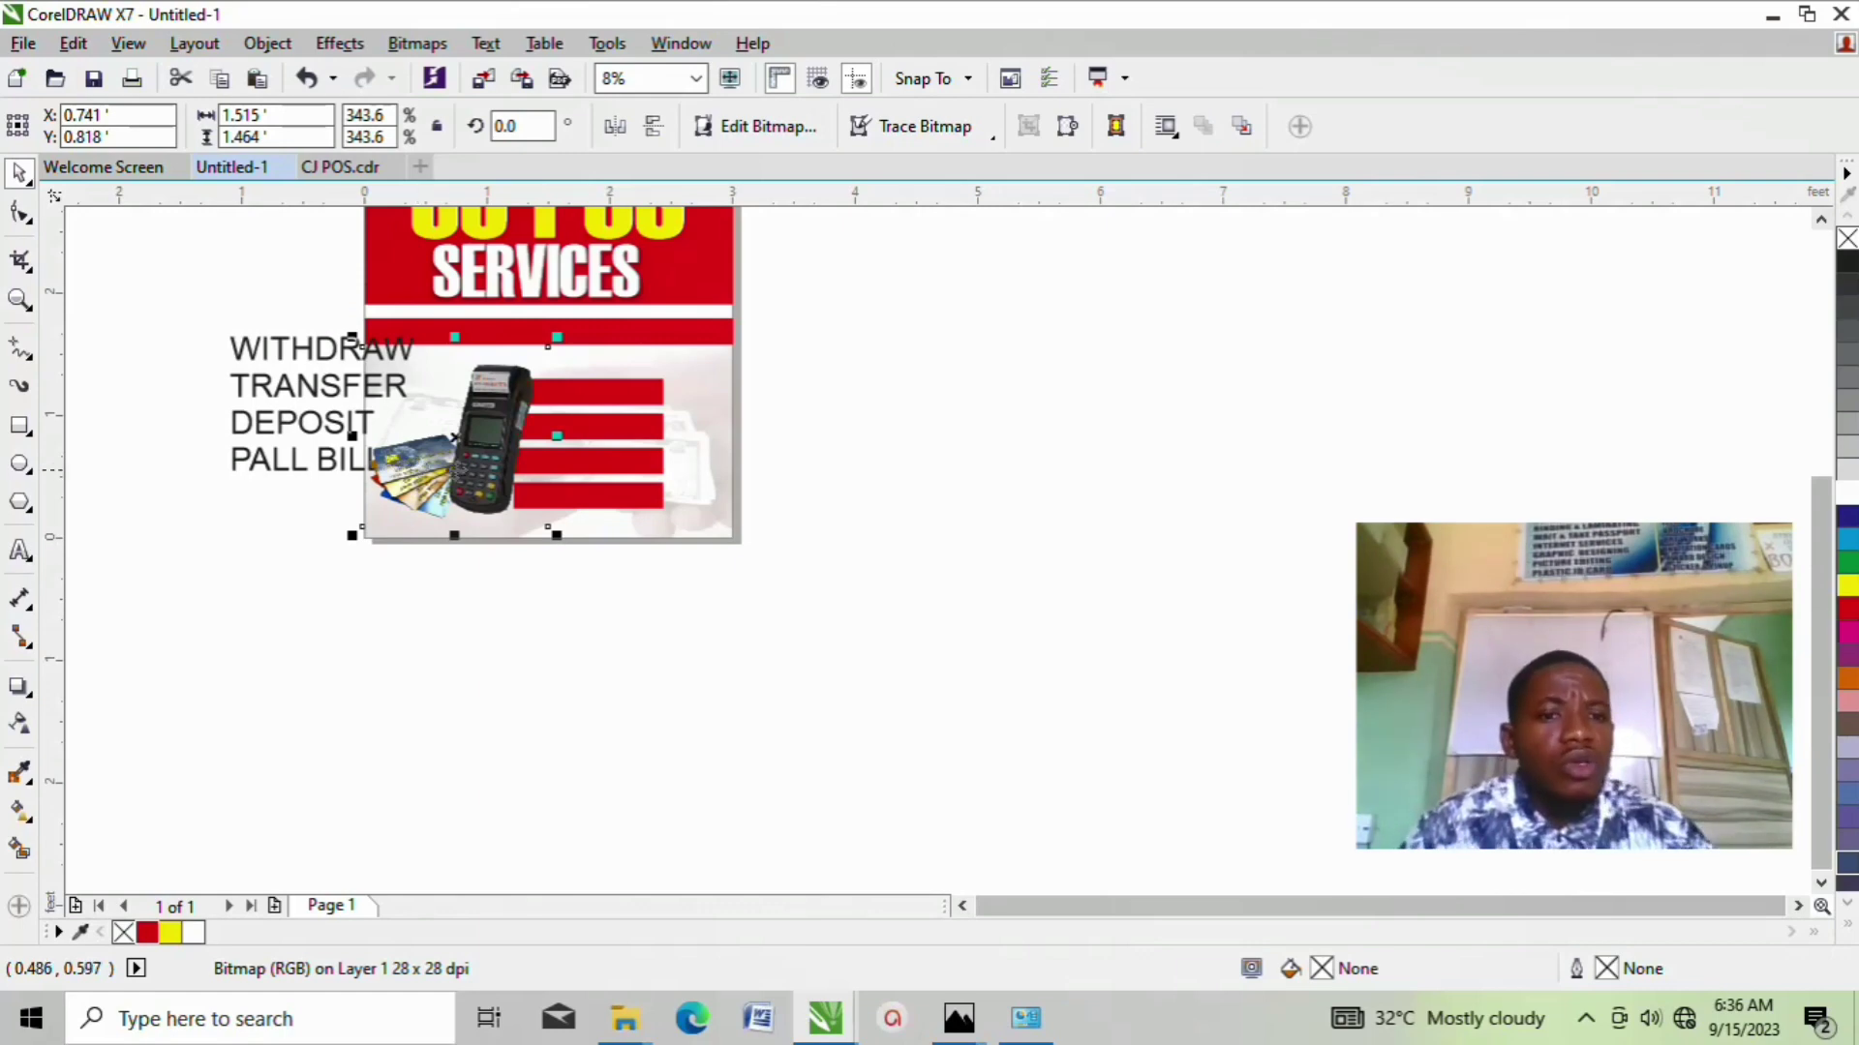
scroll(614, 490, "up", 1)
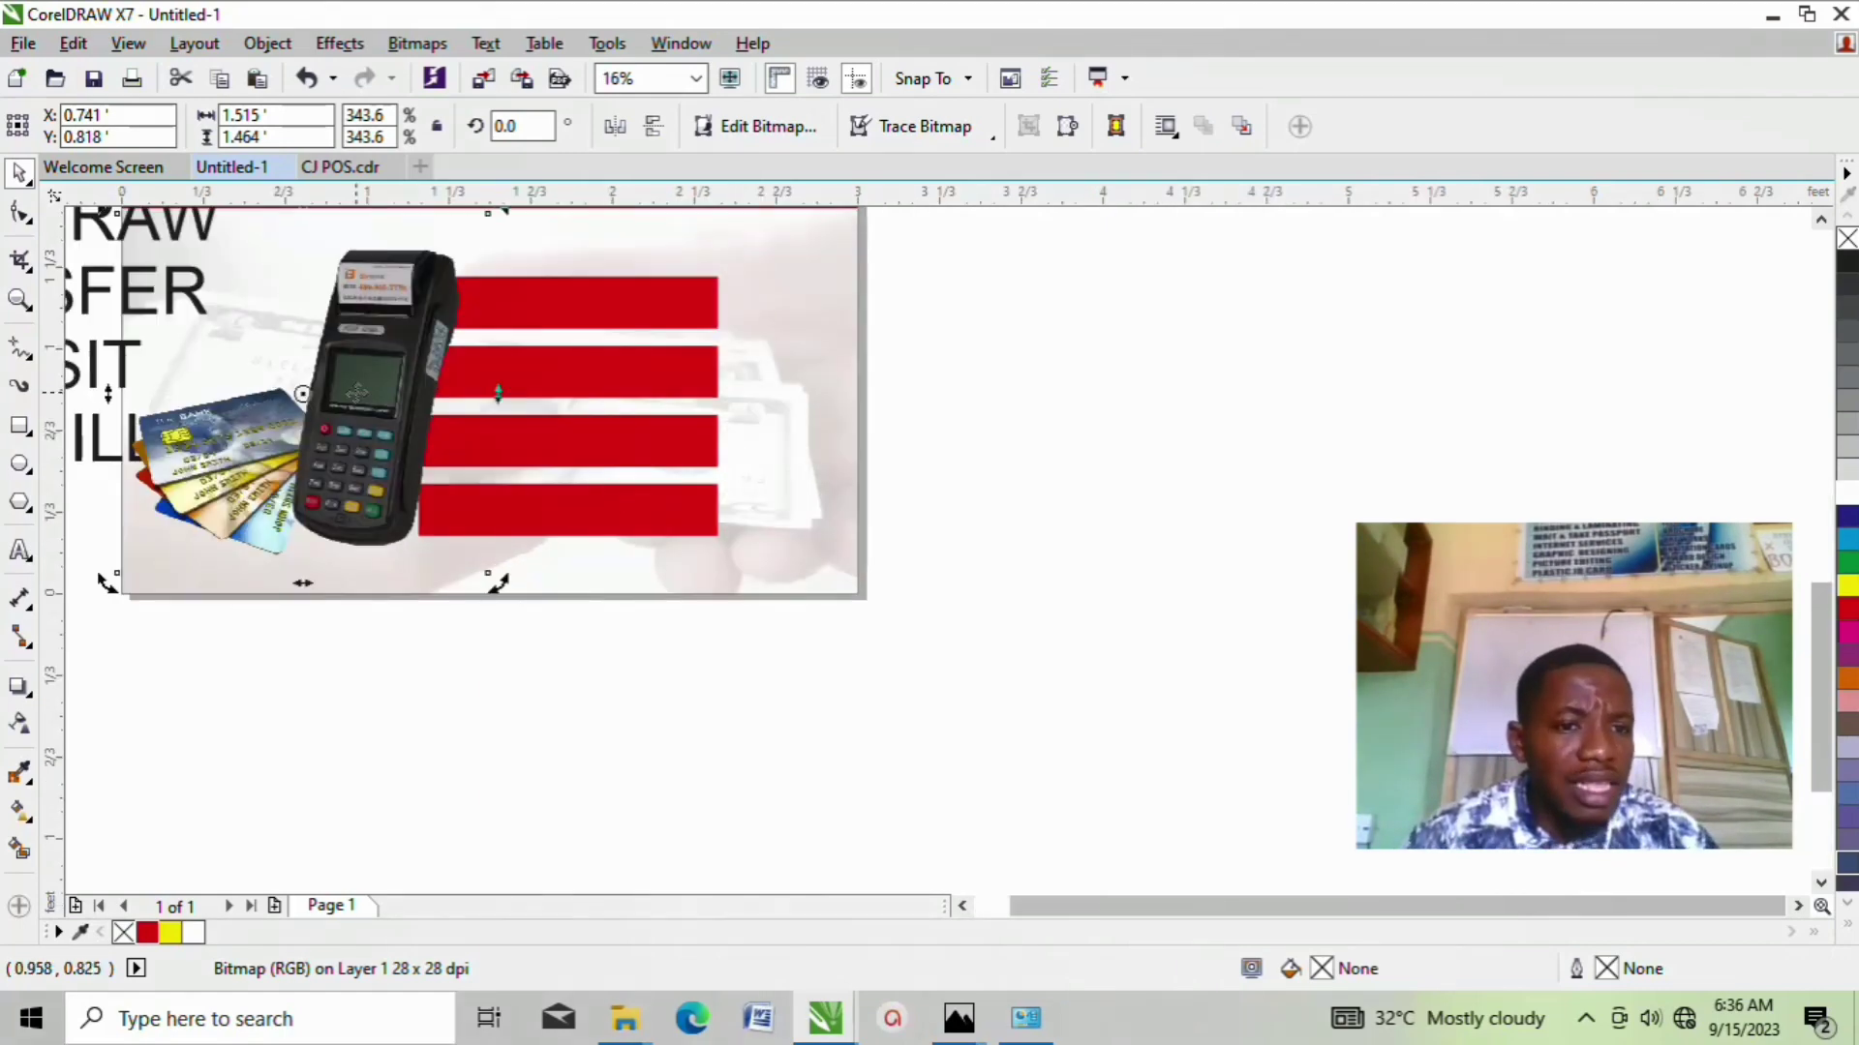
Step: Move the POS terminal image about 0.04 ft to the right and slightly down, keeping it over the bars' ends
left_click_drag(357, 391, 395, 390)
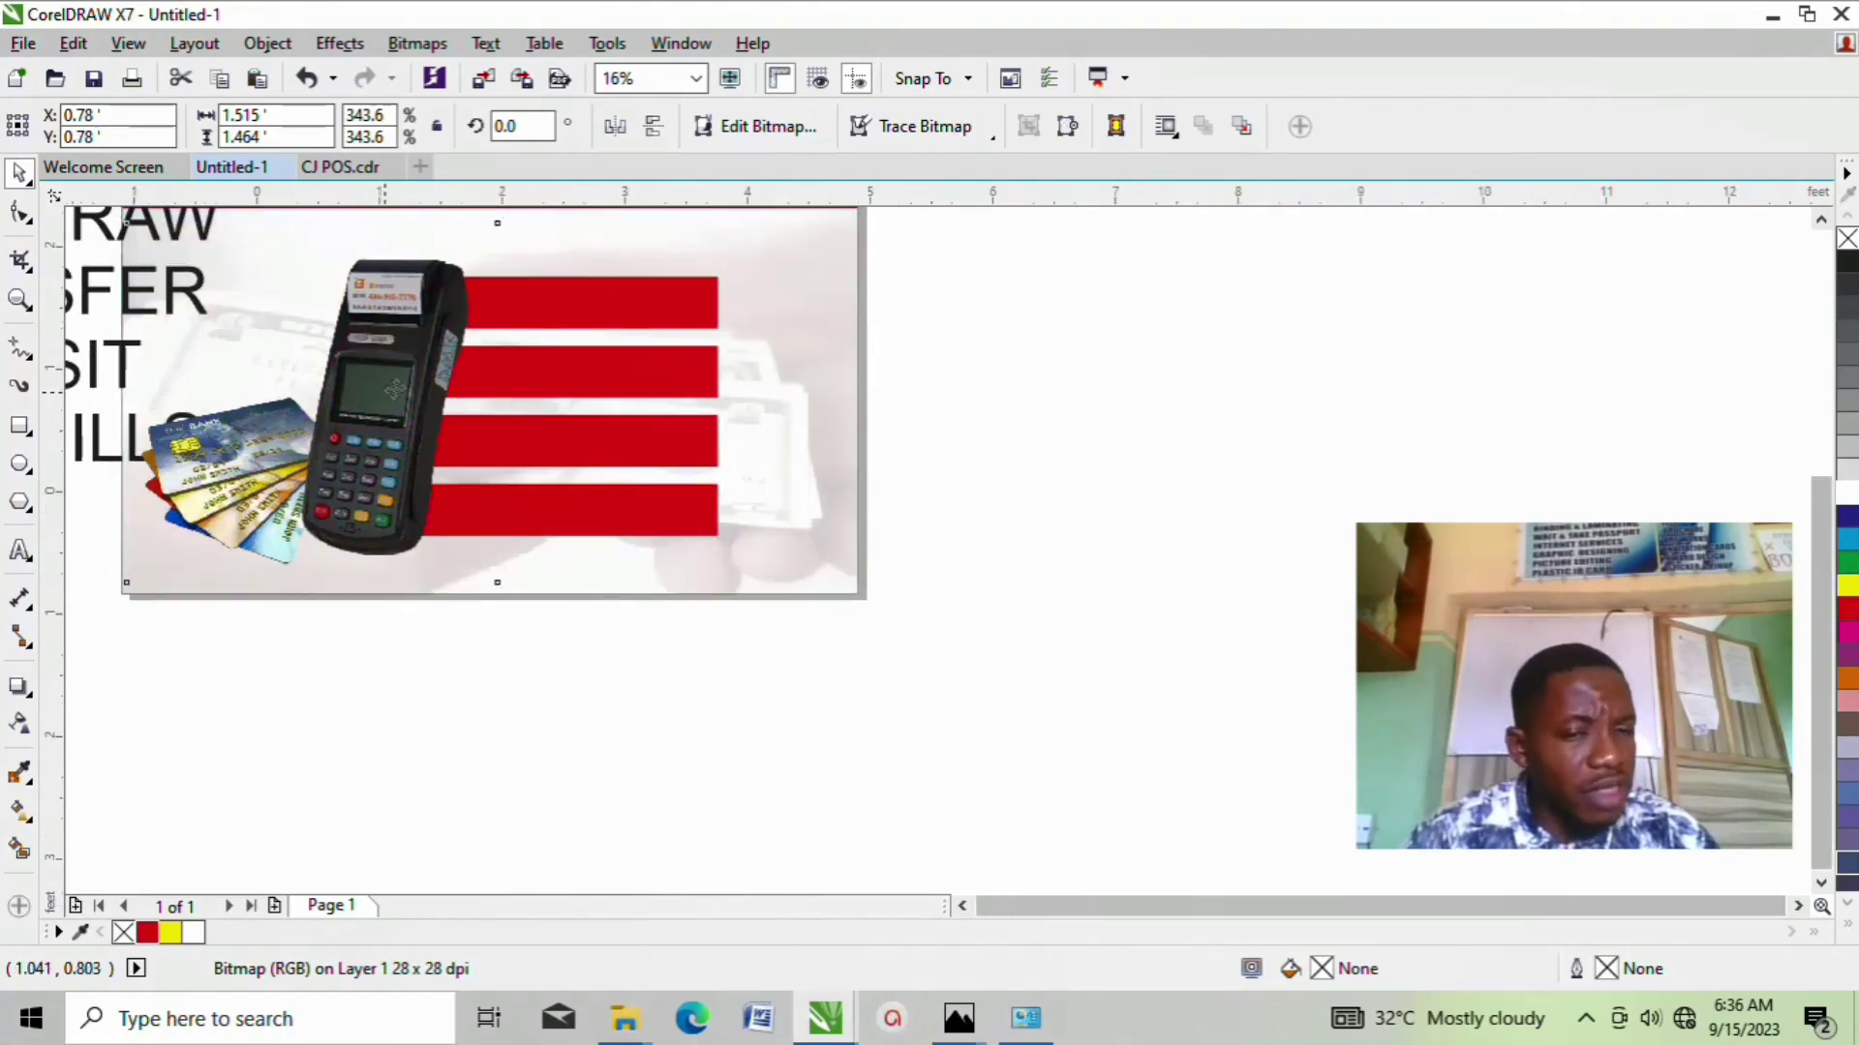
scroll(395, 389, "down", 1)
left_click(381, 539)
scroll(397, 351, "up", 1)
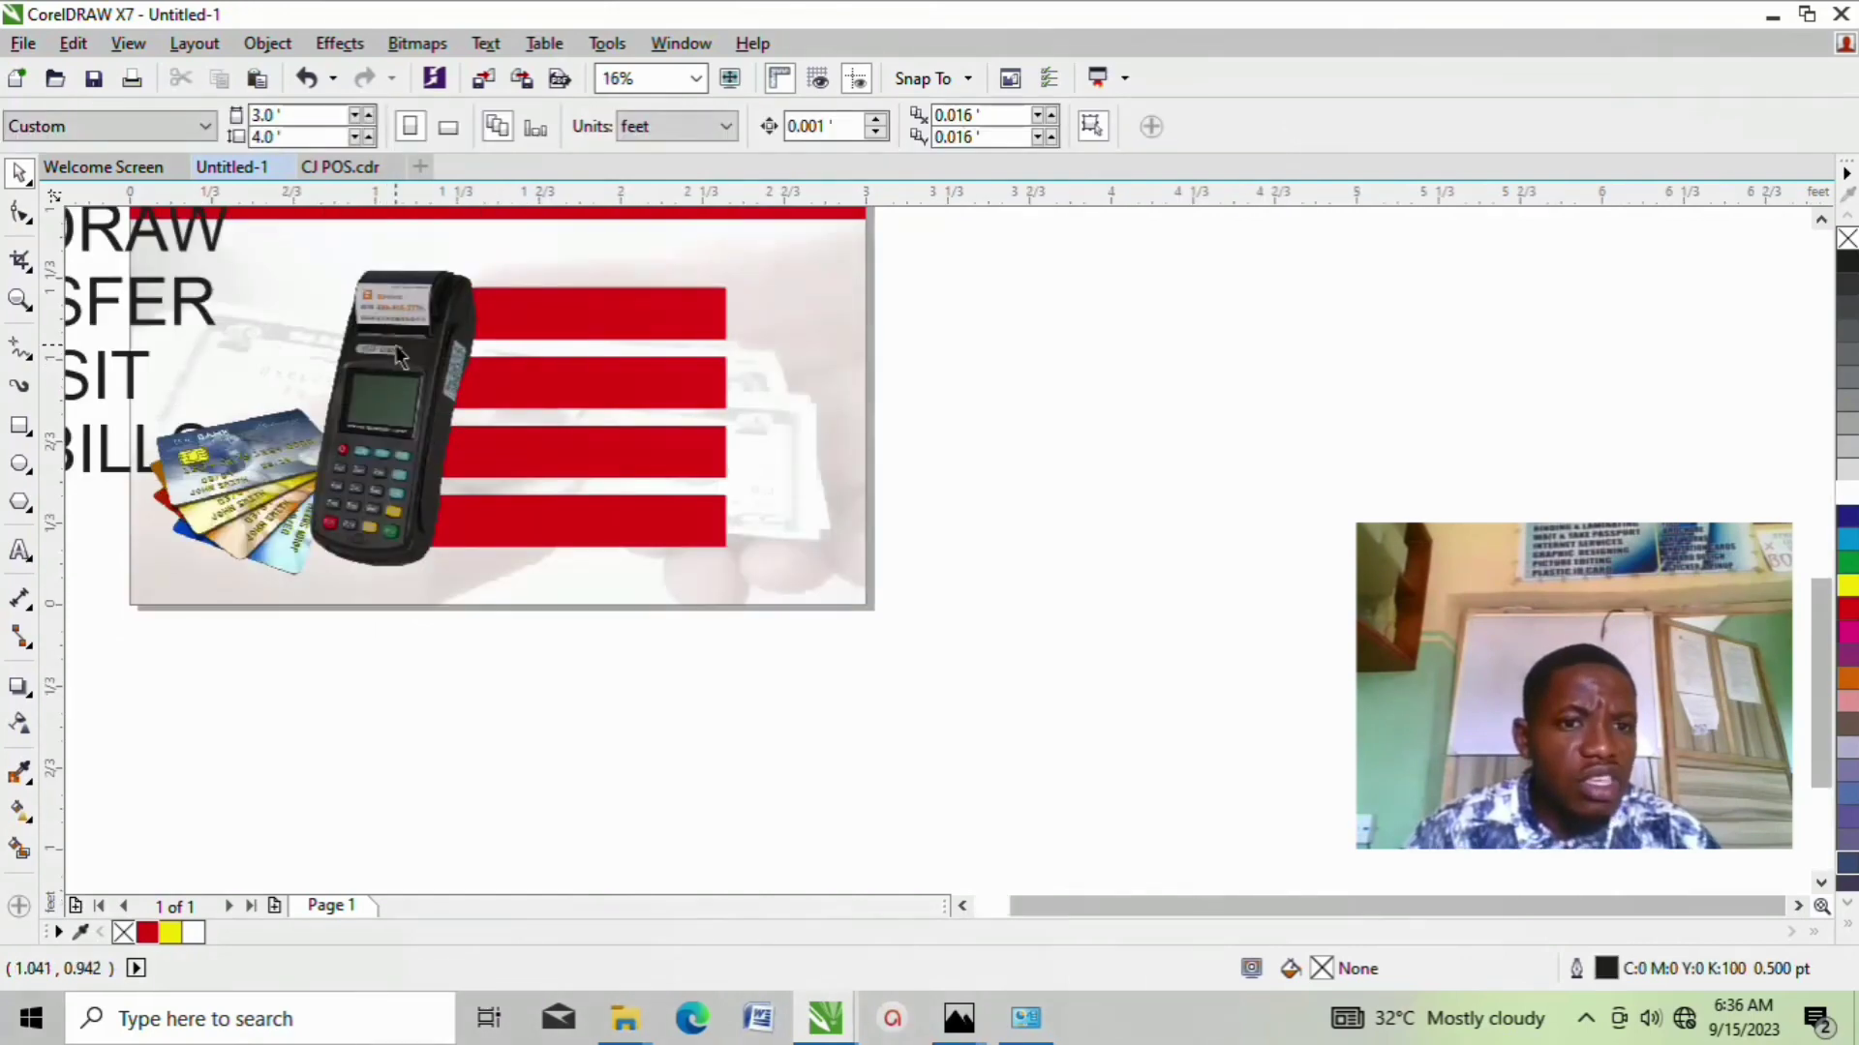
left_click(395, 346)
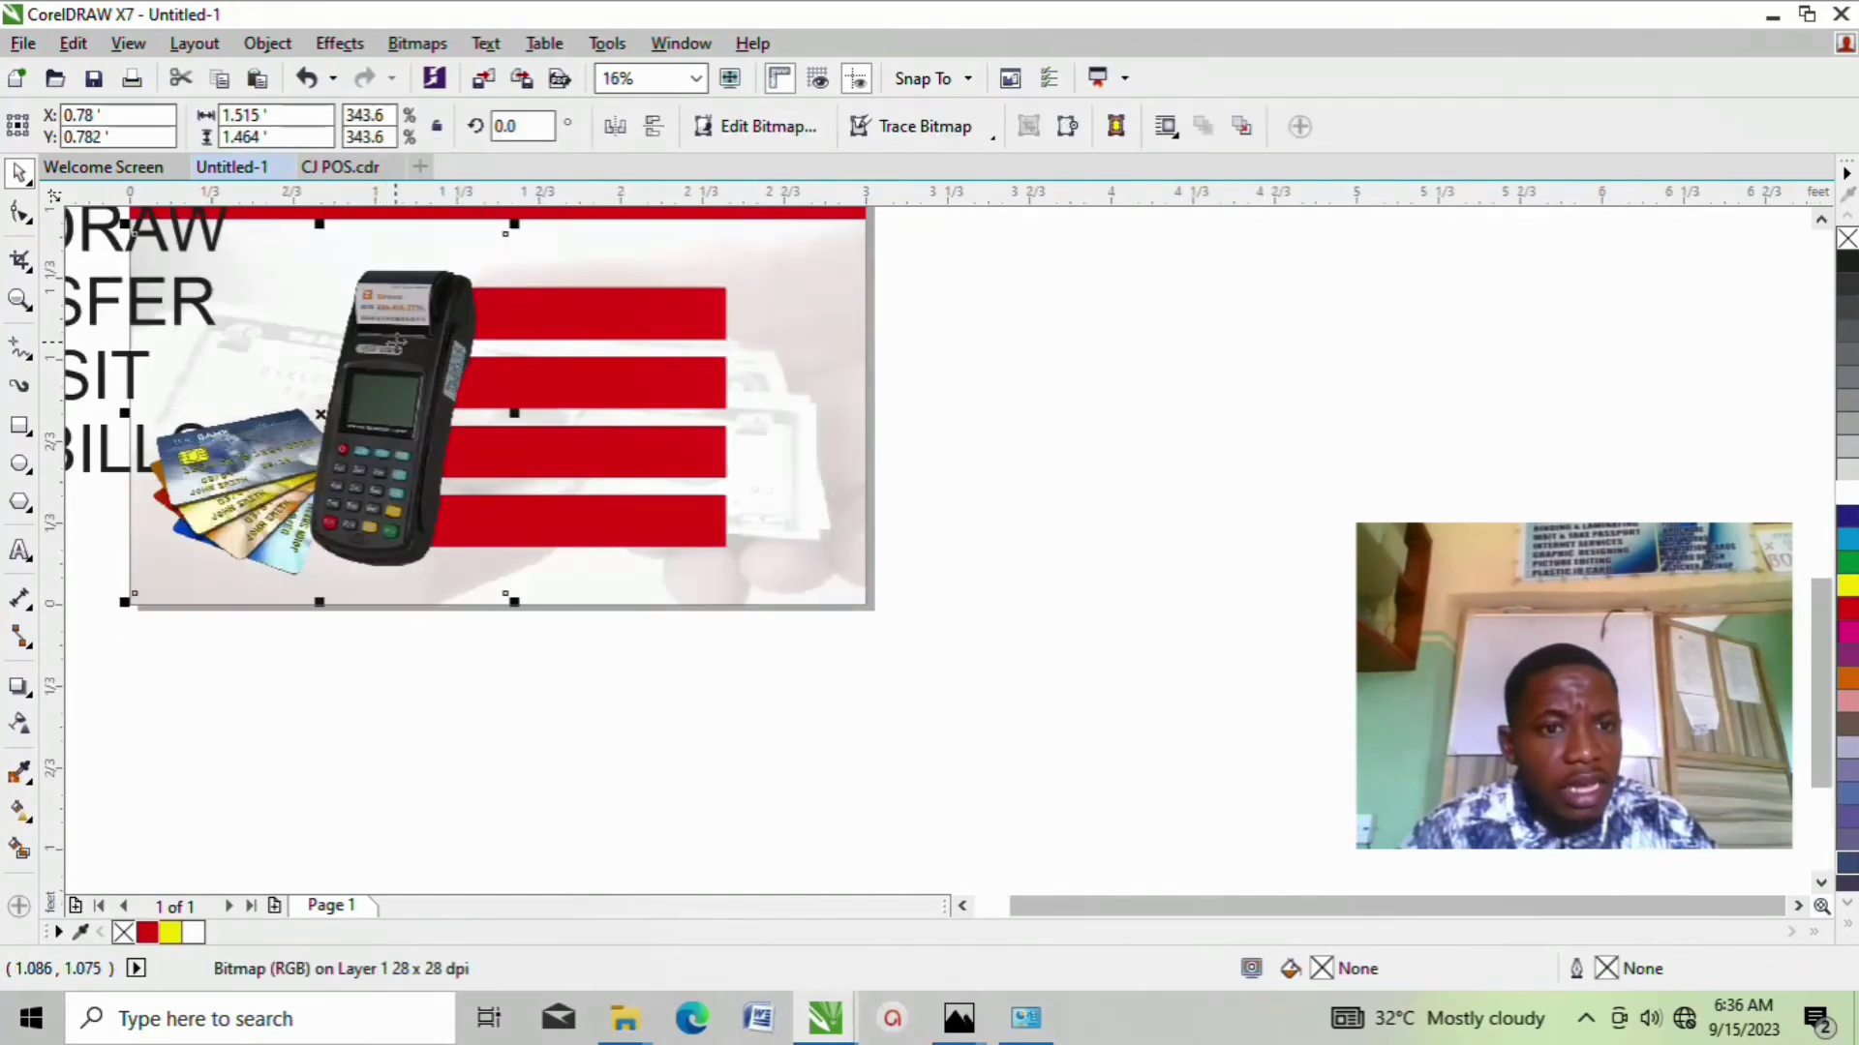
scroll(395, 347, "down", 1)
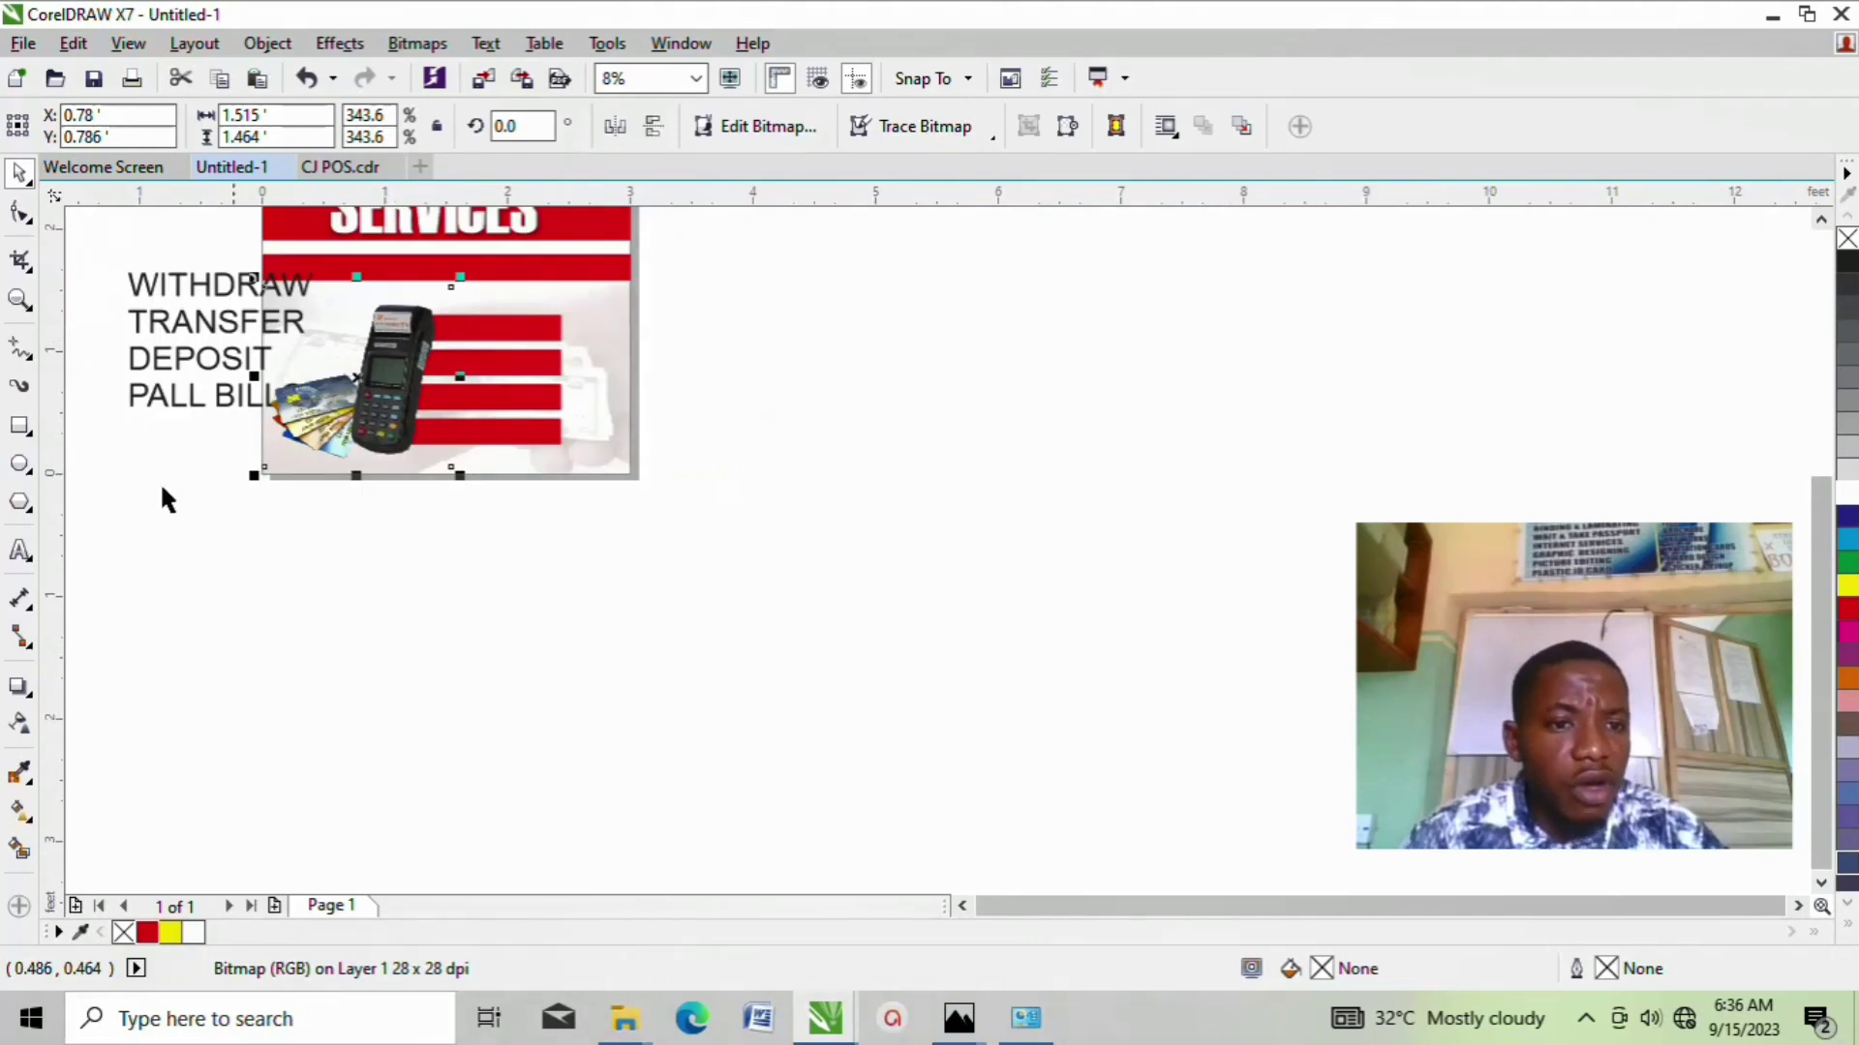
left_click(568, 606)
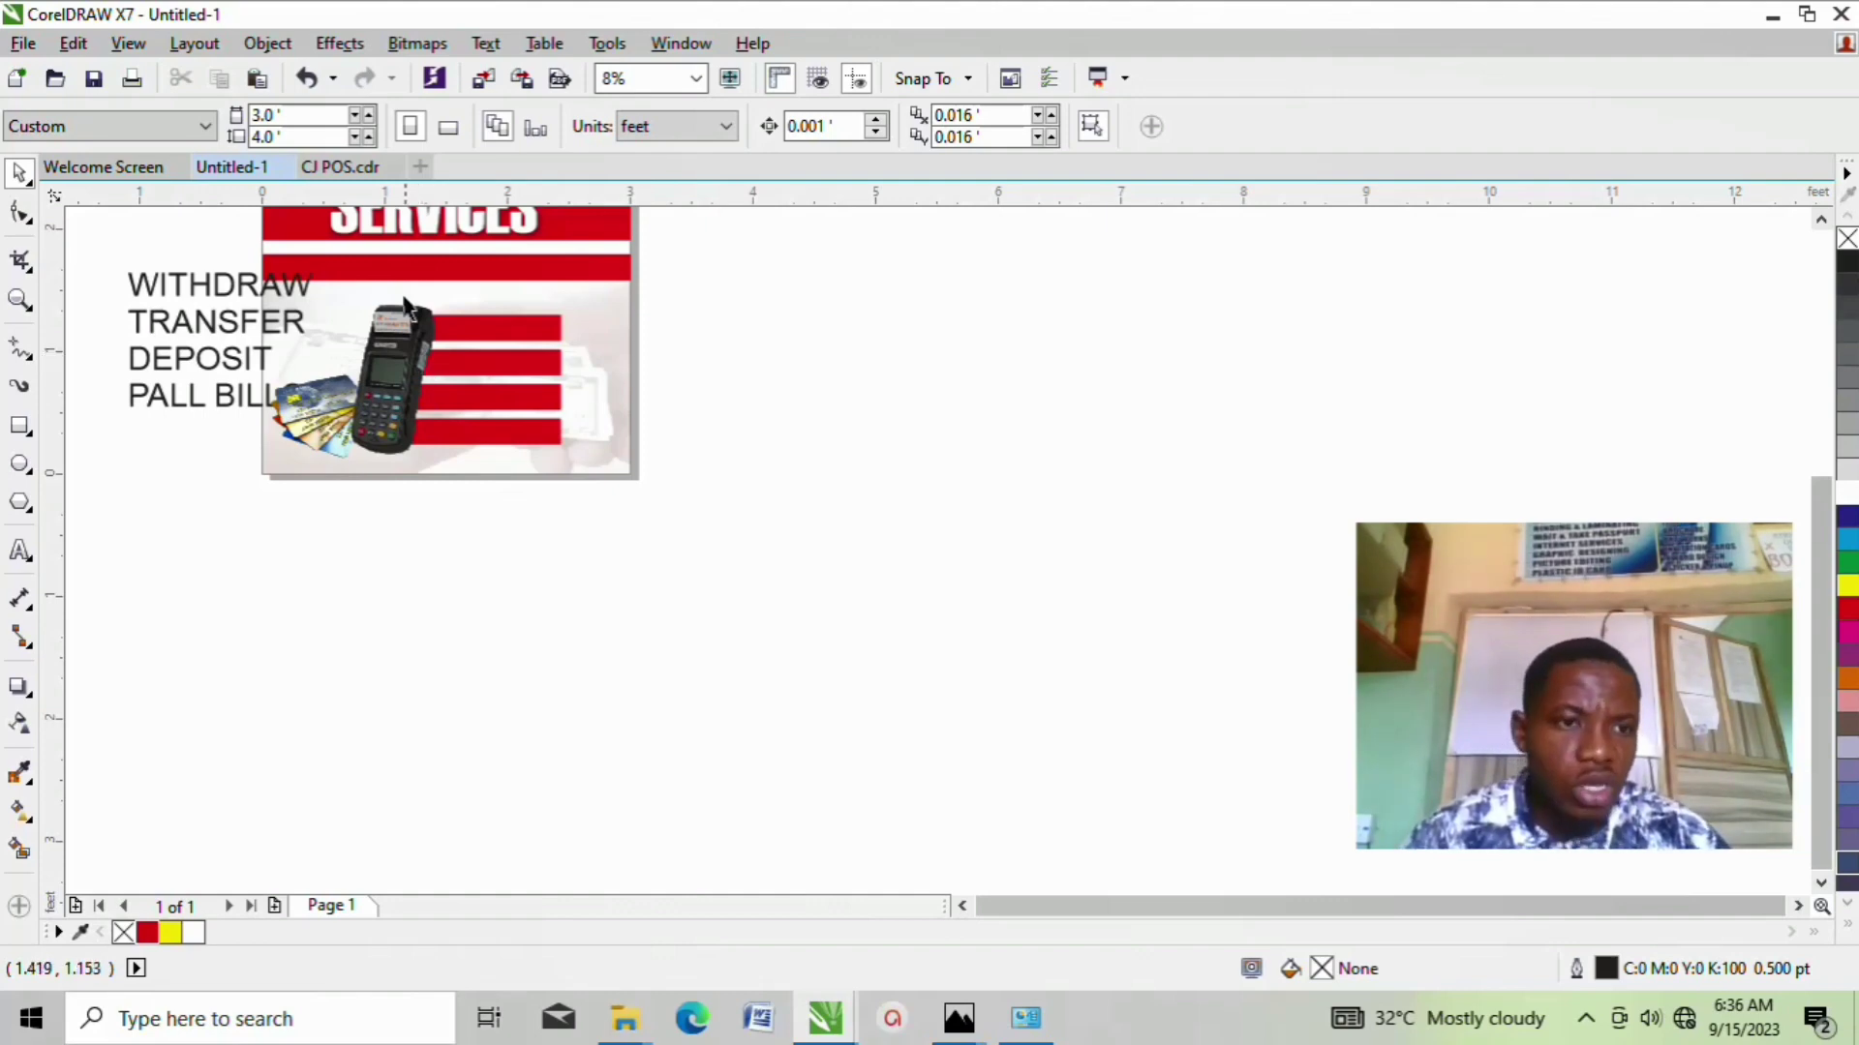
Step: Break the four-line service text into separate lines and move WITHDRAW onto the top red bar
left_click(213, 290)
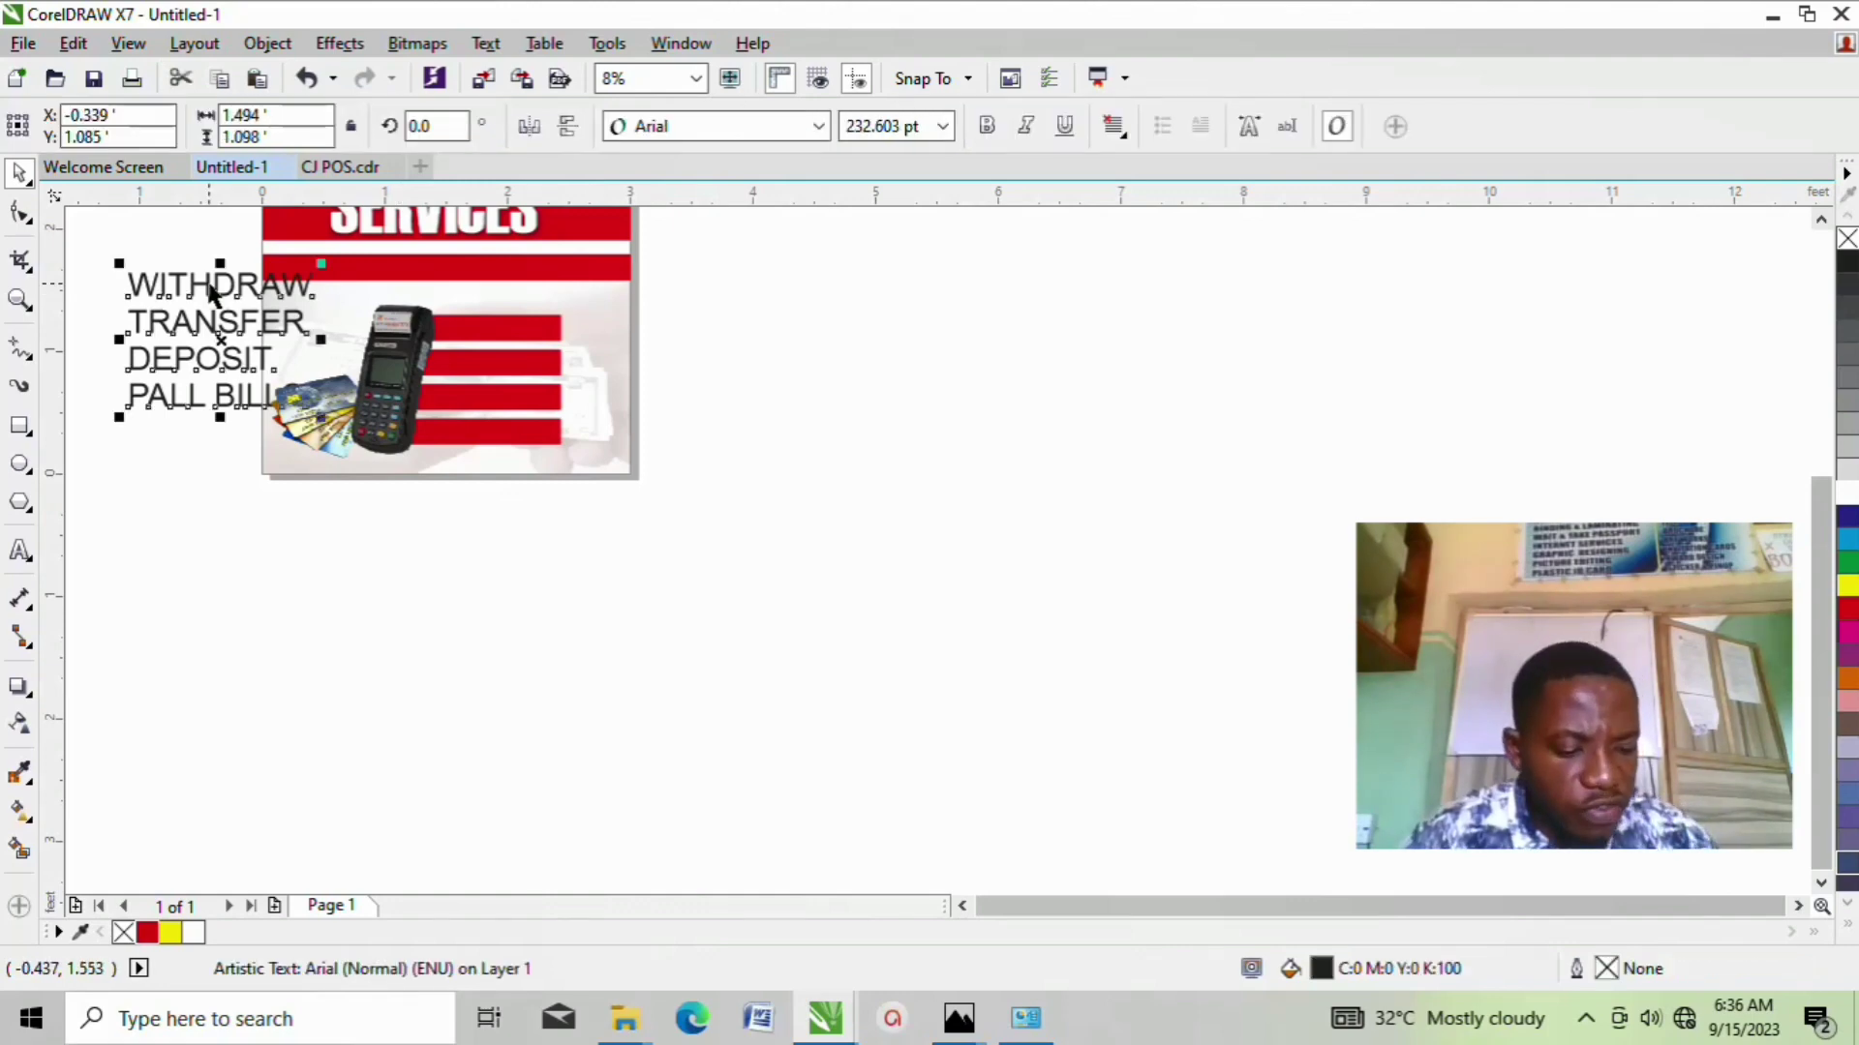
left_click(218, 284)
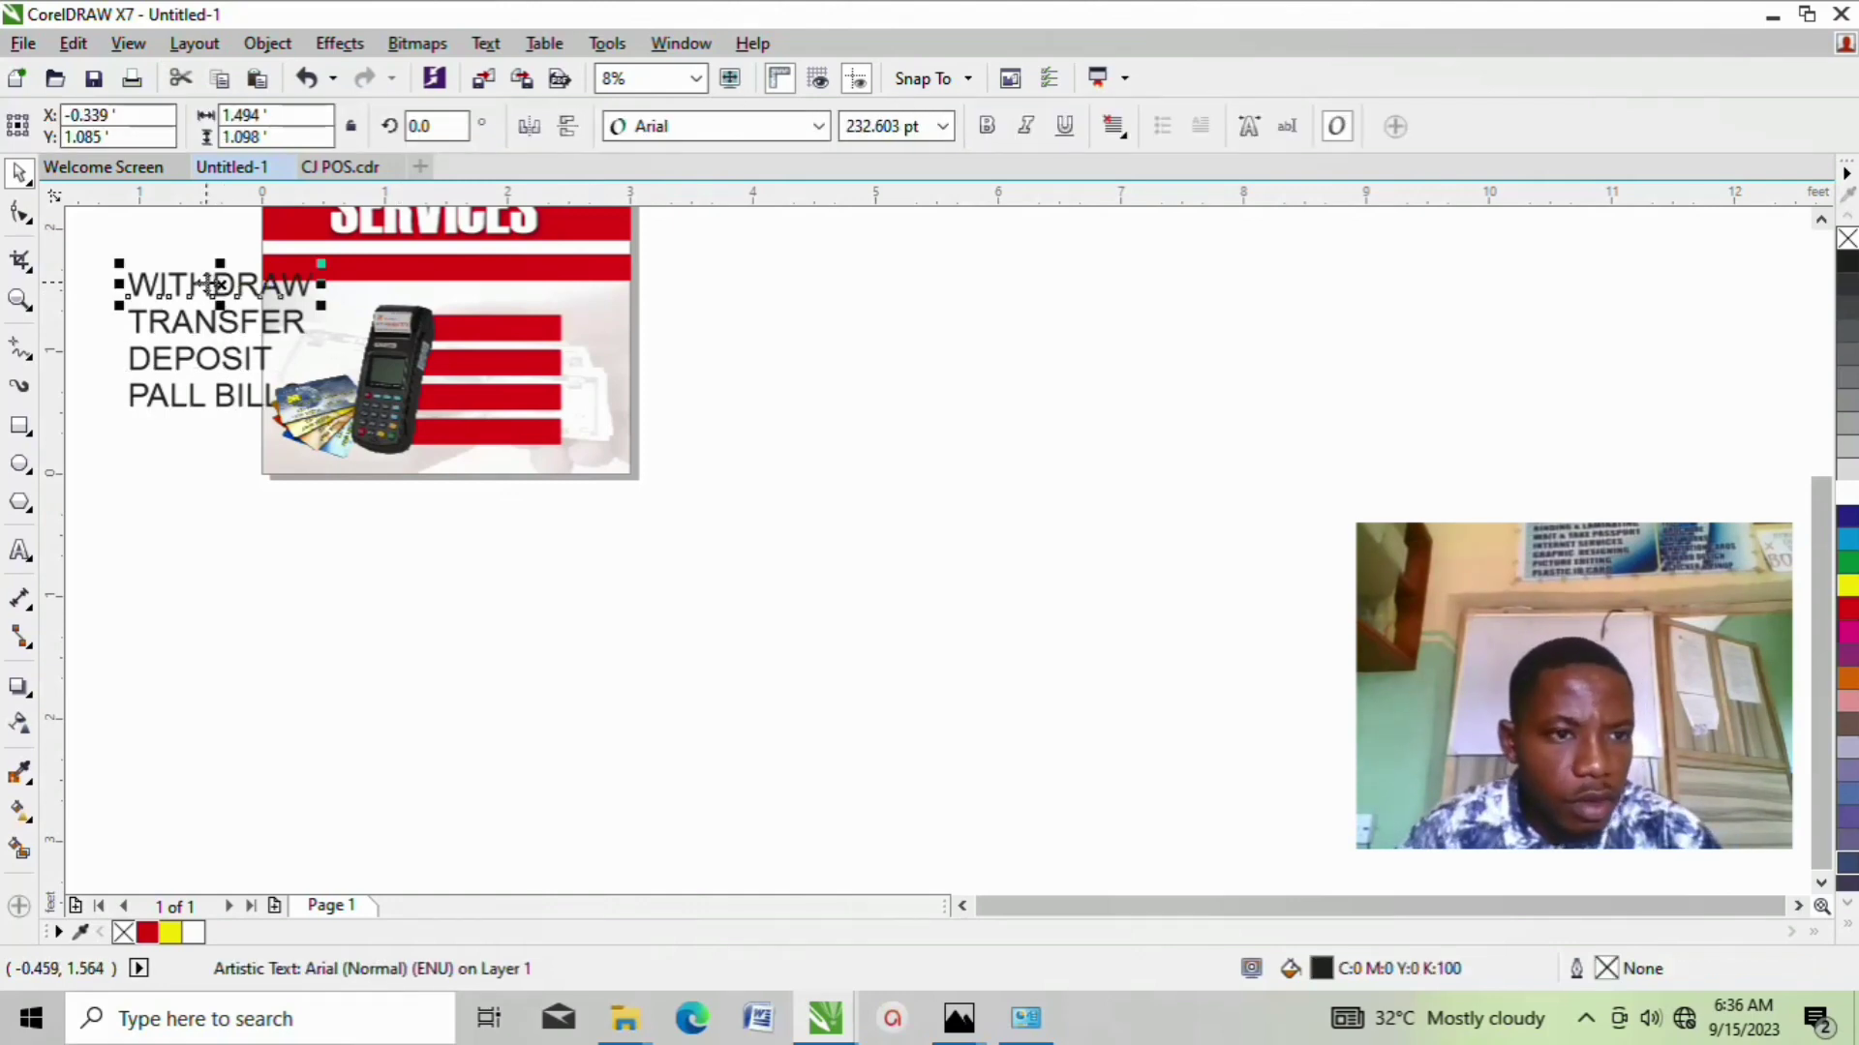
left_click_drag(218, 285, 474, 365)
left_click_drag(494, 339, 494, 339)
Step: Shrink WITHDRAW to about 0.75 by 0.10 ft and place it inside the top red bar
scroll(494, 339, "up", 1)
scroll(460, 308, "up", 1)
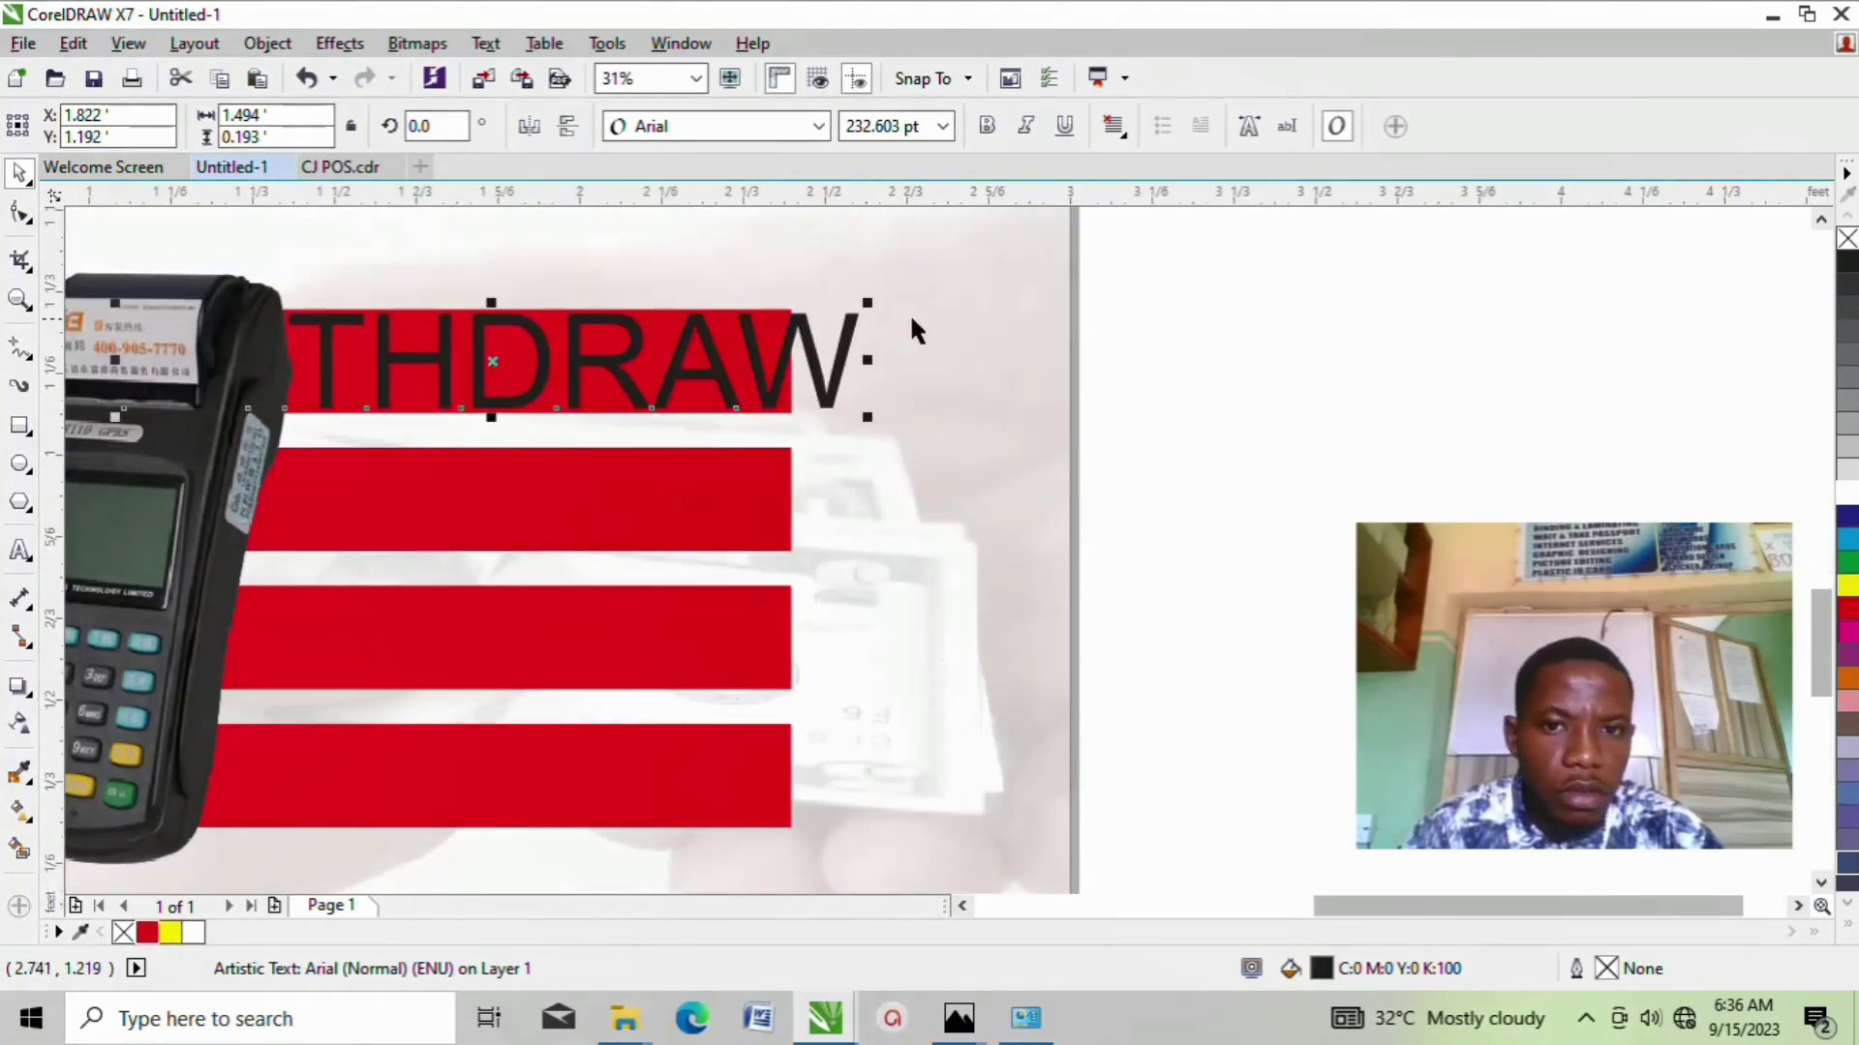
left_click_drag(862, 308, 550, 385)
left_click_drag(319, 382, 519, 371)
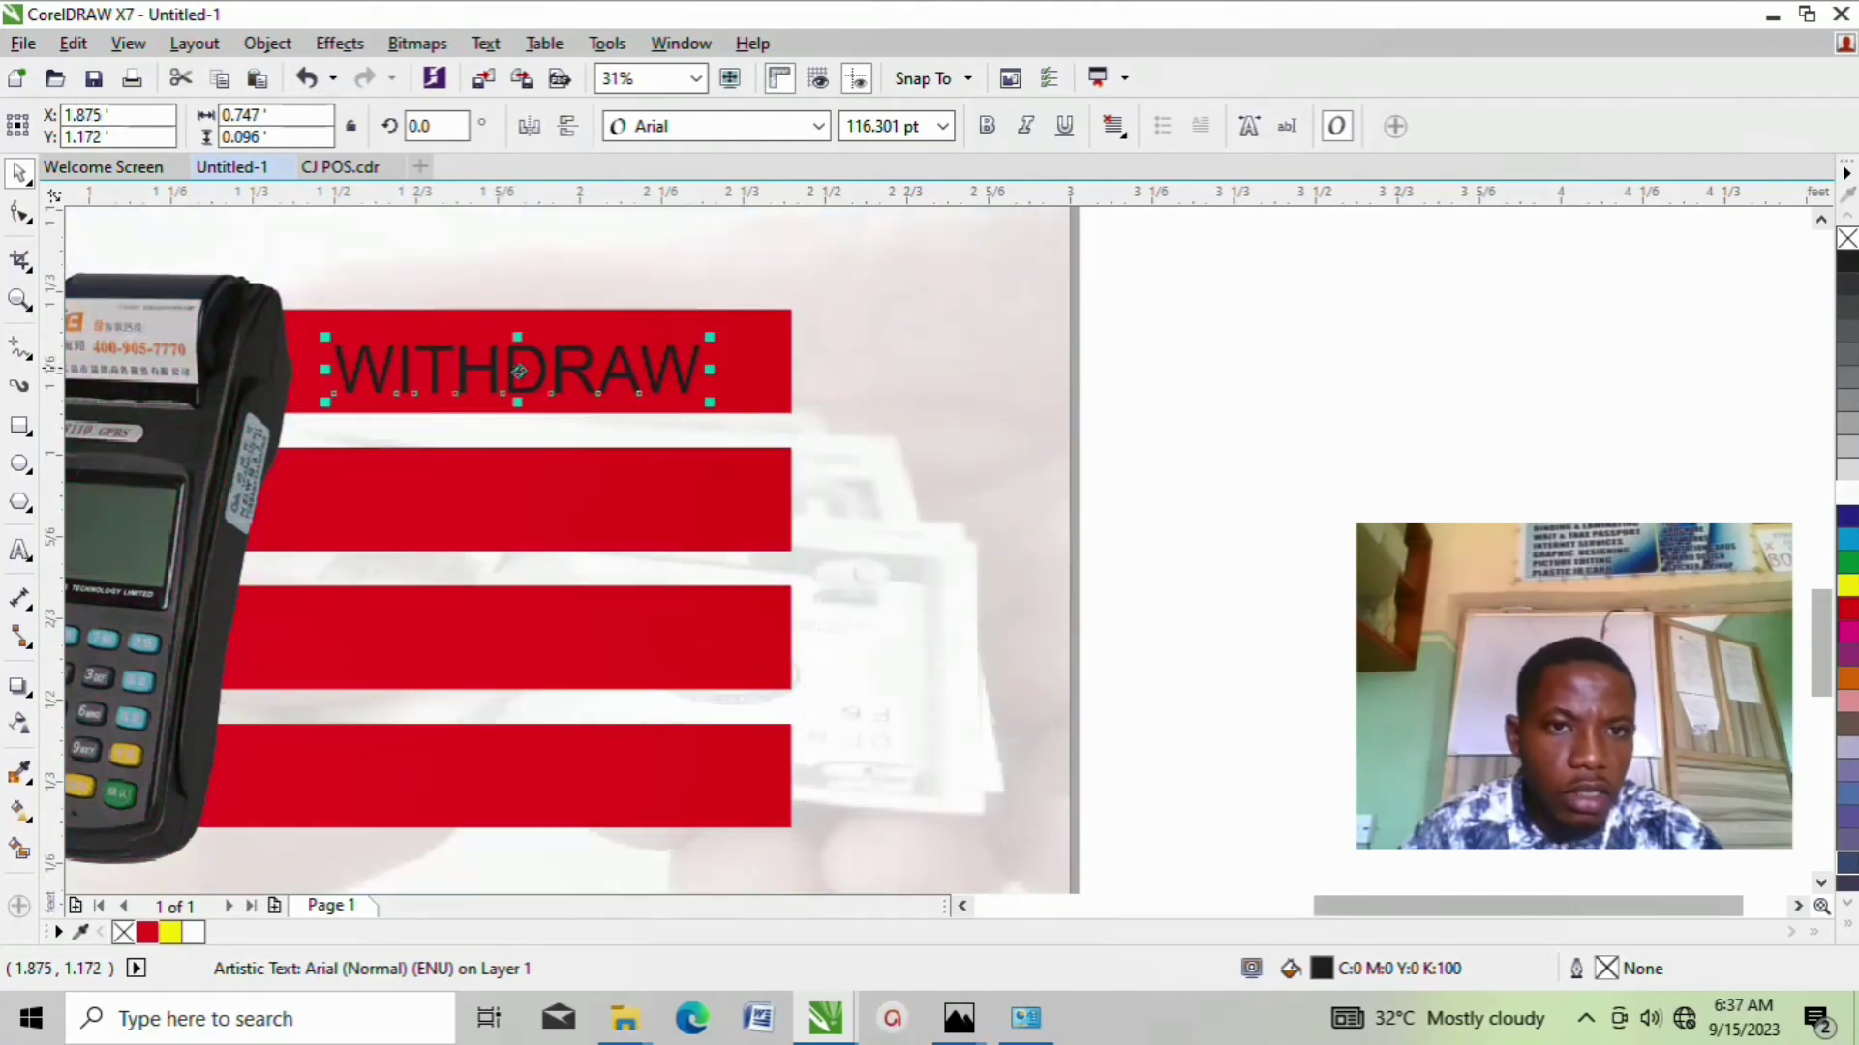
Step: Format WITHDRAW in yellow Haettenschweiler and enlarge it to about 0.70 by 0.15 ft within its bar
left_click(818, 126)
left_click(747, 194)
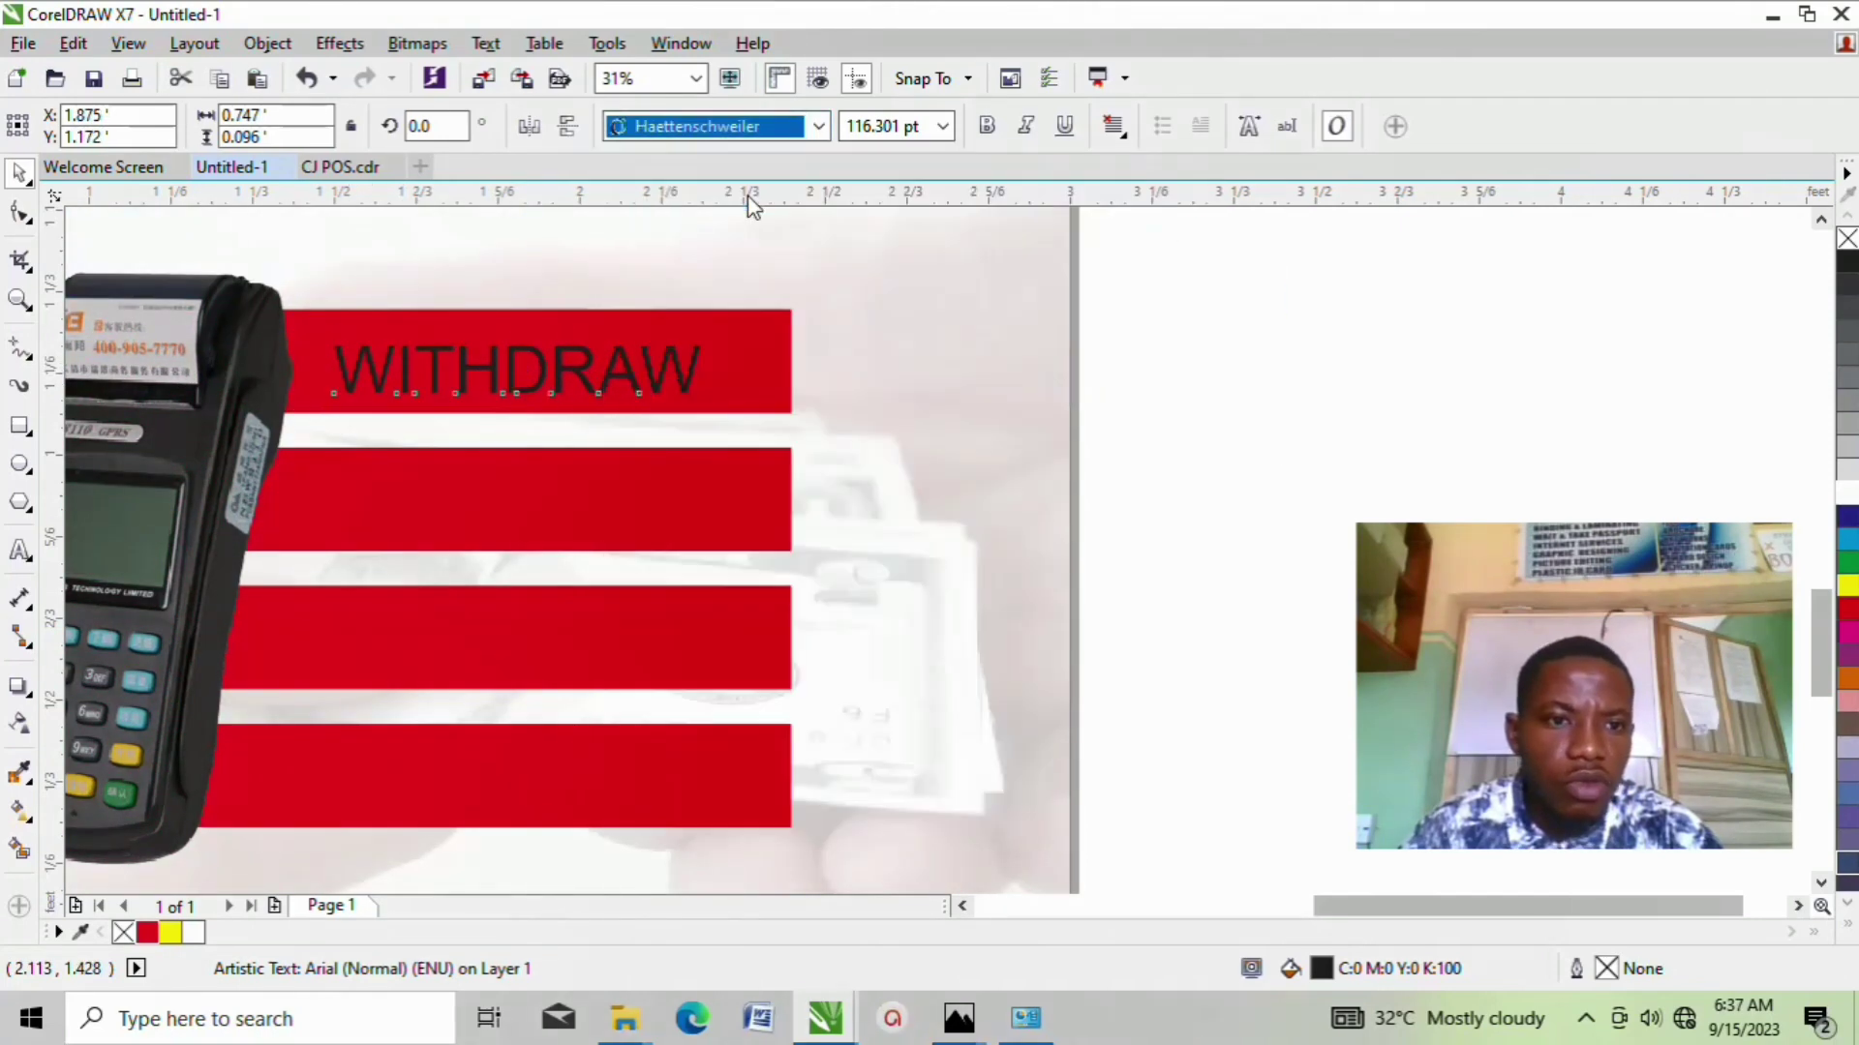
left_click(1847, 586)
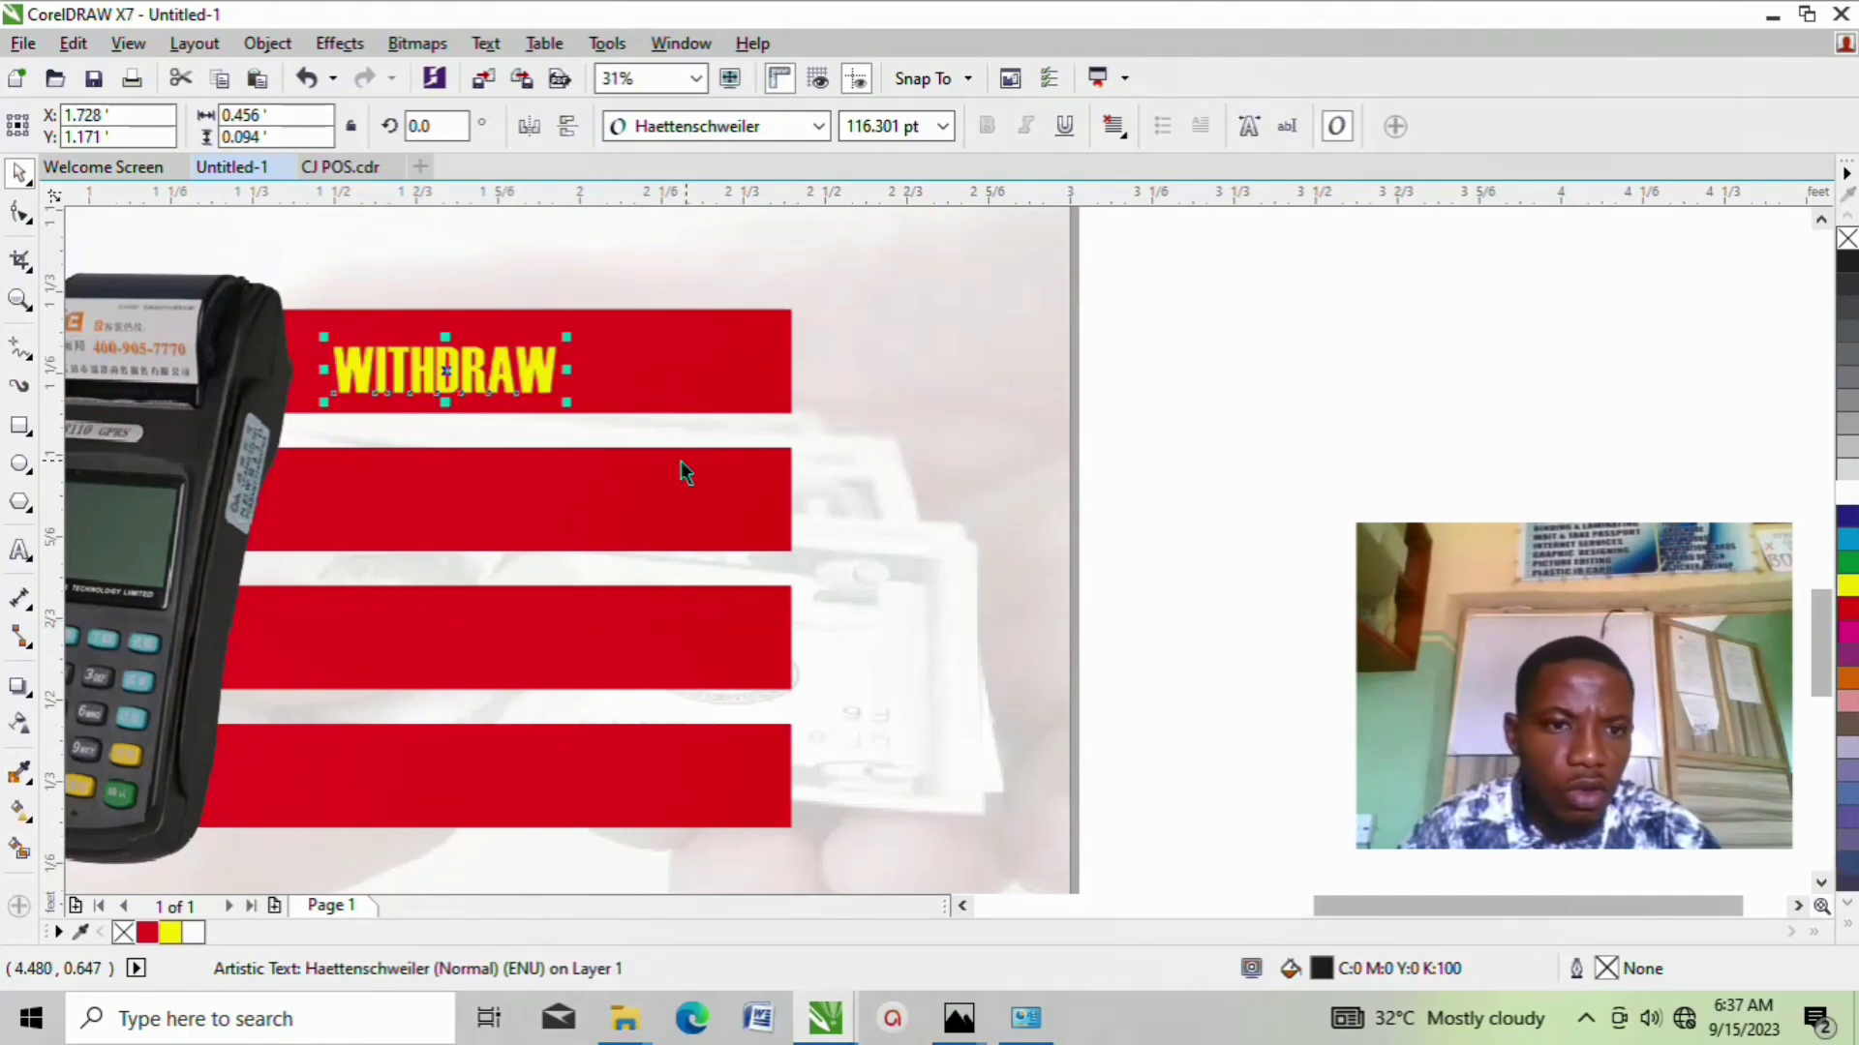
scroll(578, 392, "up", 2)
scroll(561, 331, "down", 2)
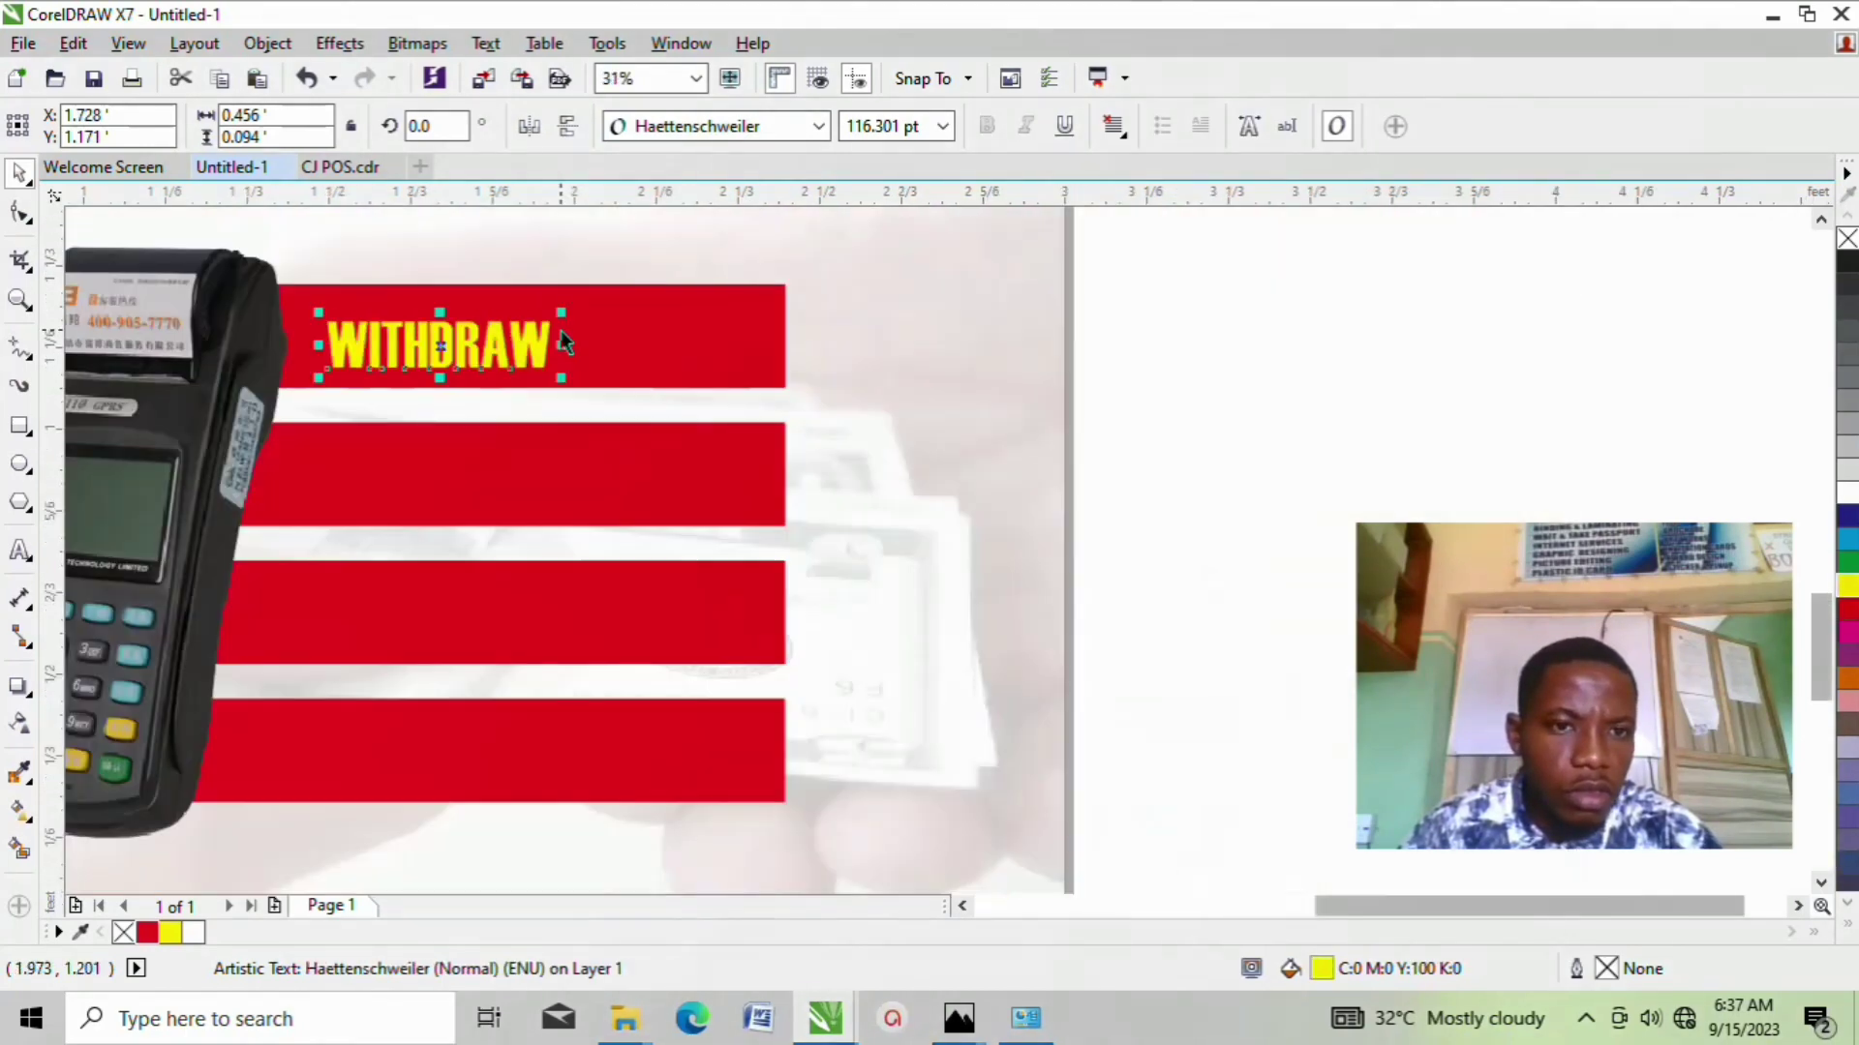
left_click_drag(560, 314, 682, 283)
scroll(682, 280, "down", 2)
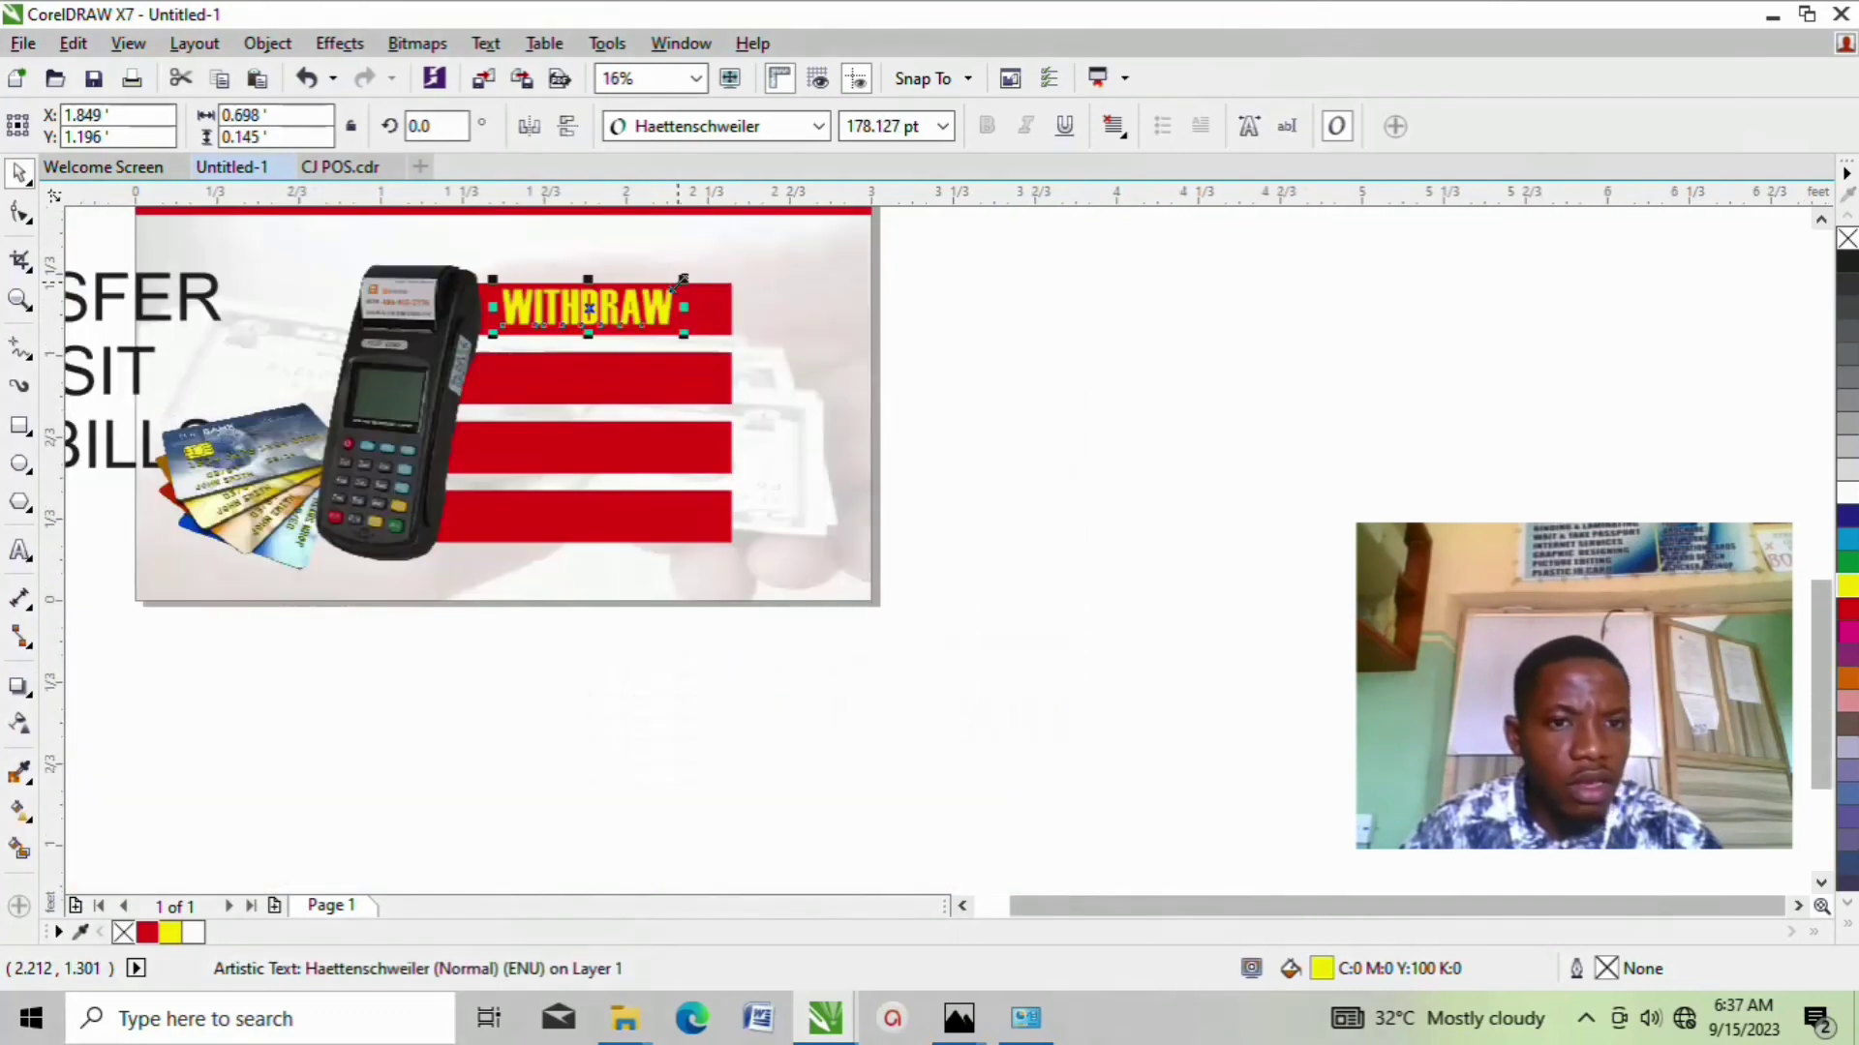
Step: Move the TRANSFER line from beside the page onto the second red bar
left_click(155, 309)
scroll(150, 308, "down", 2)
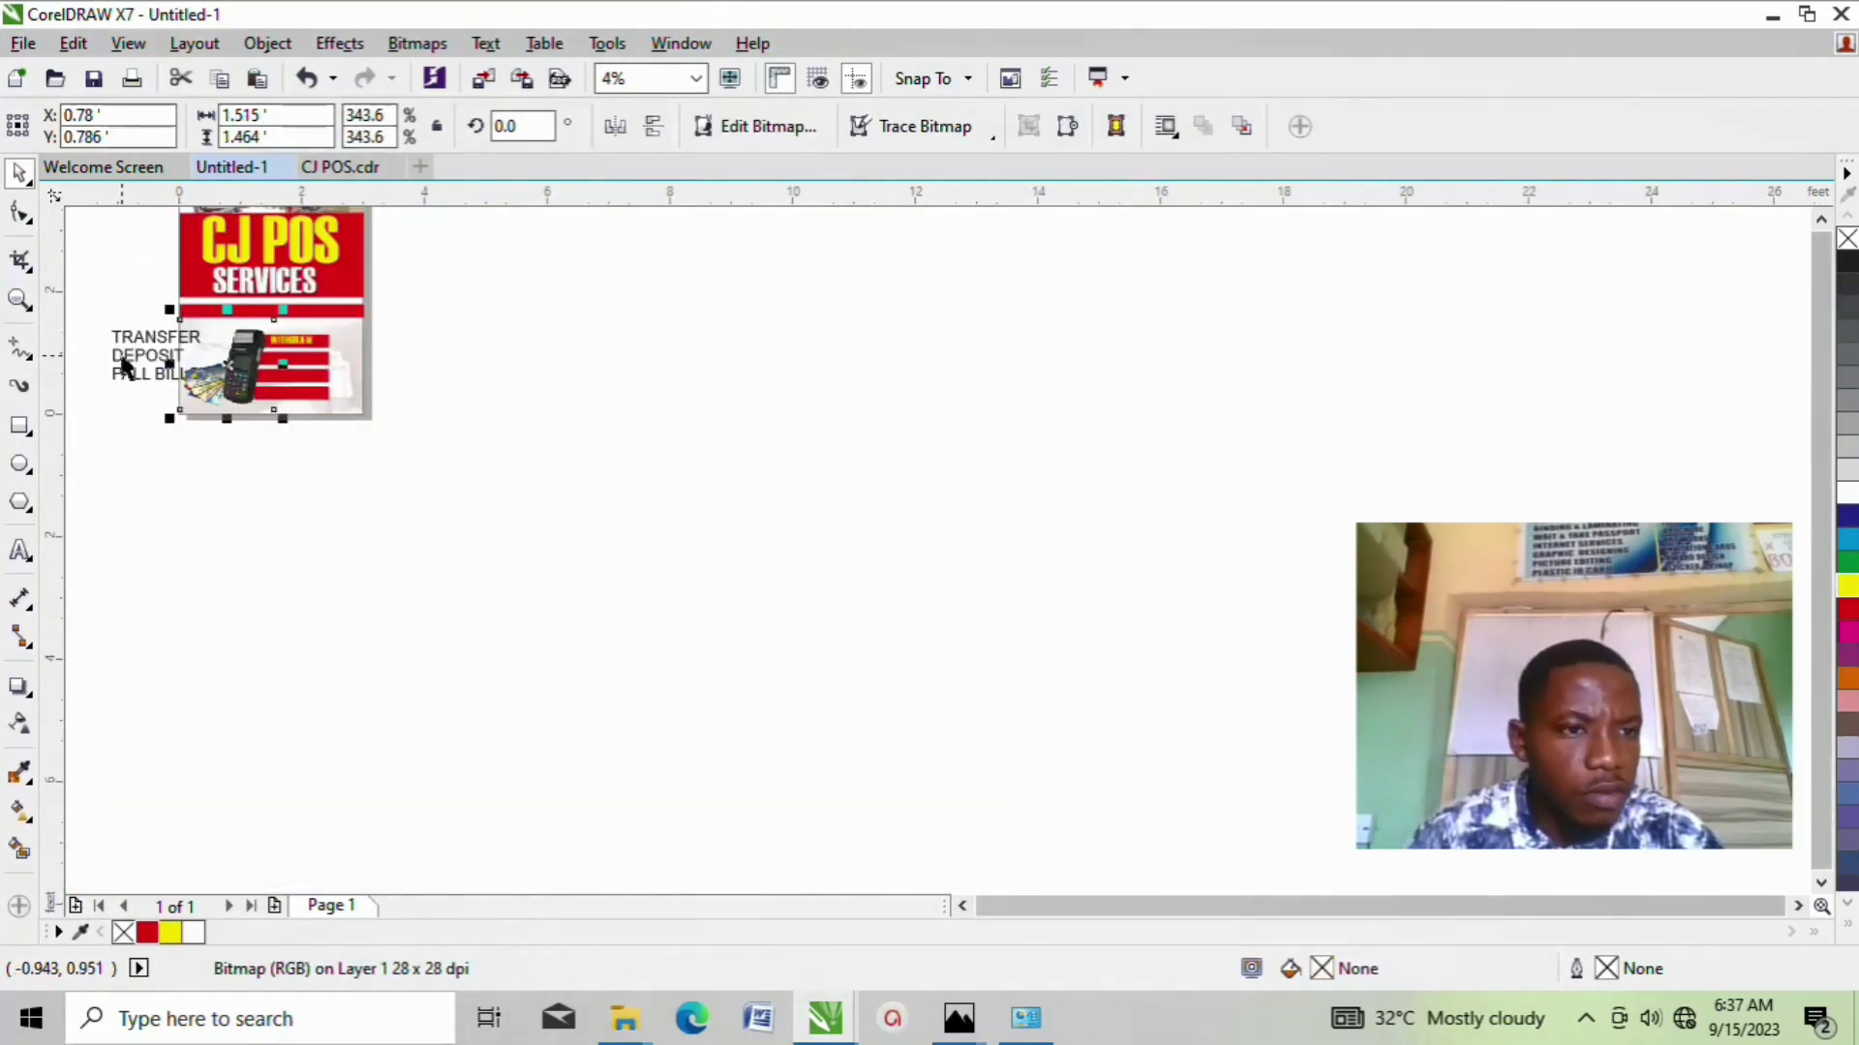
scroll(123, 366, "up", 1)
left_click(125, 321)
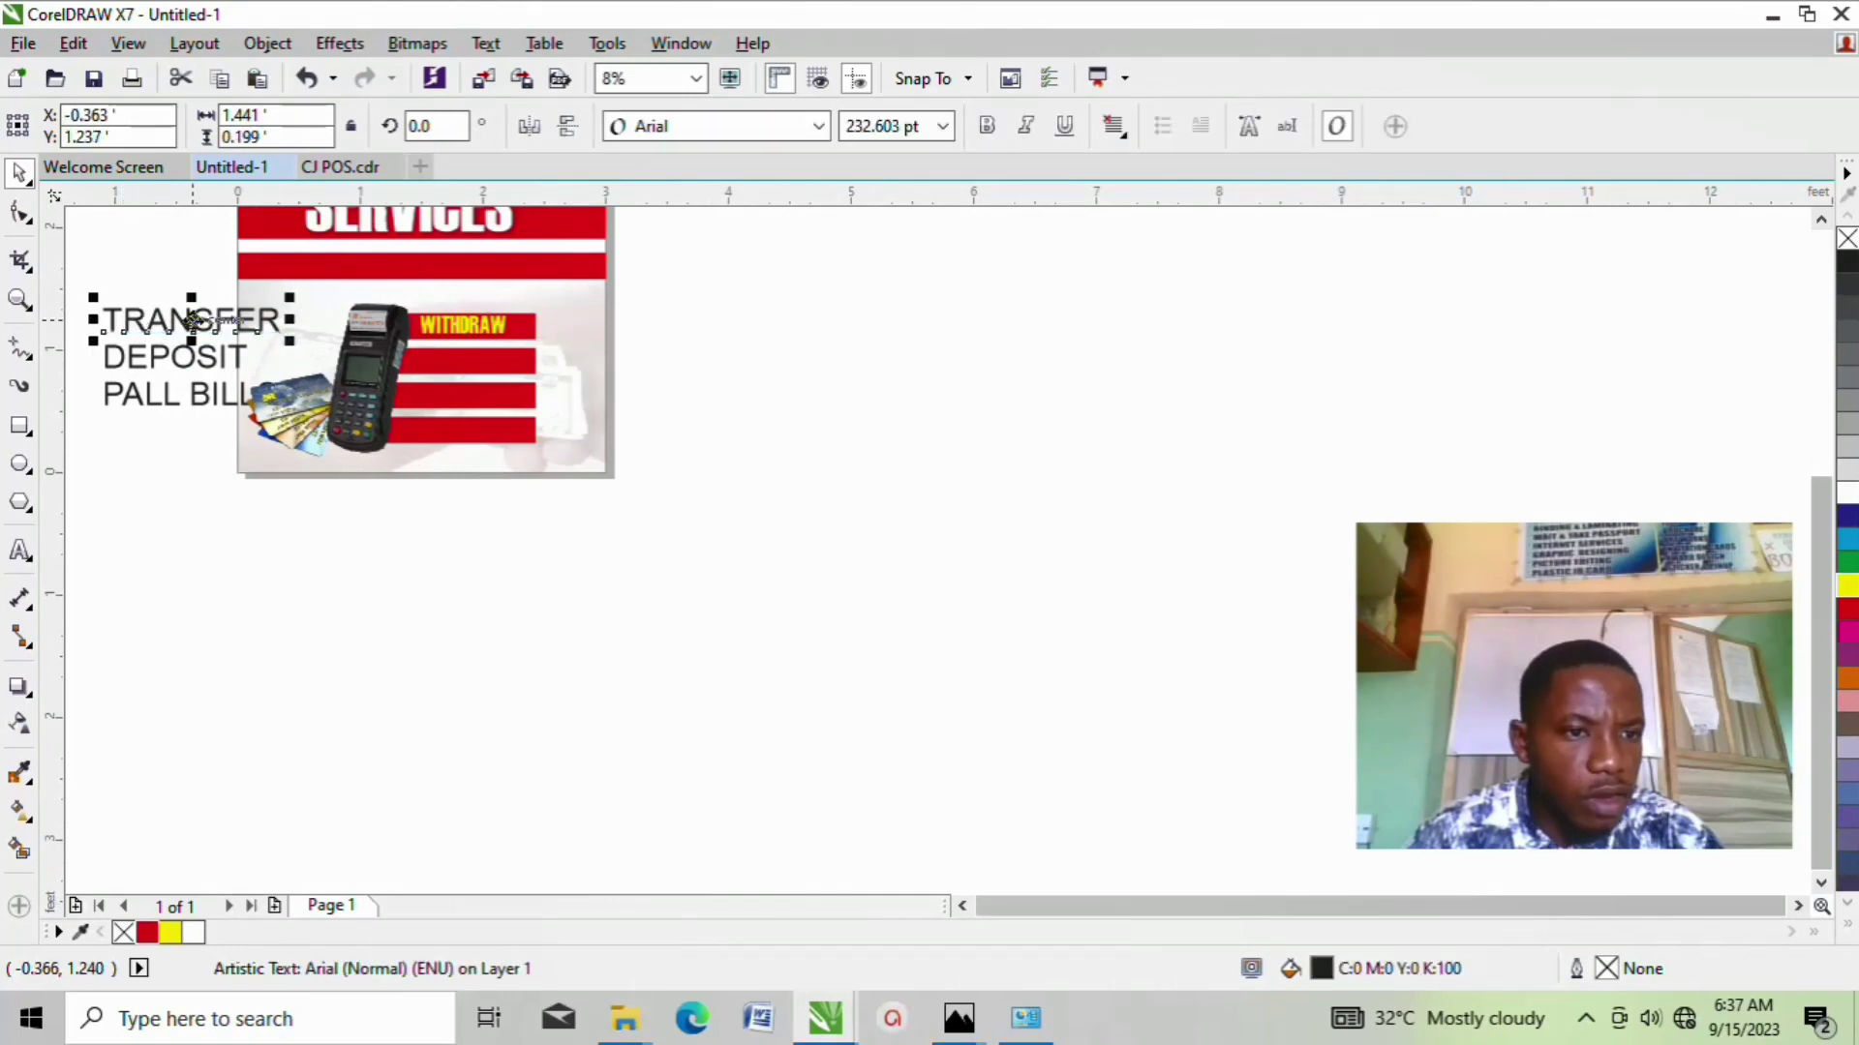
left_click_drag(191, 319, 486, 366)
scroll(486, 366, "up", 1)
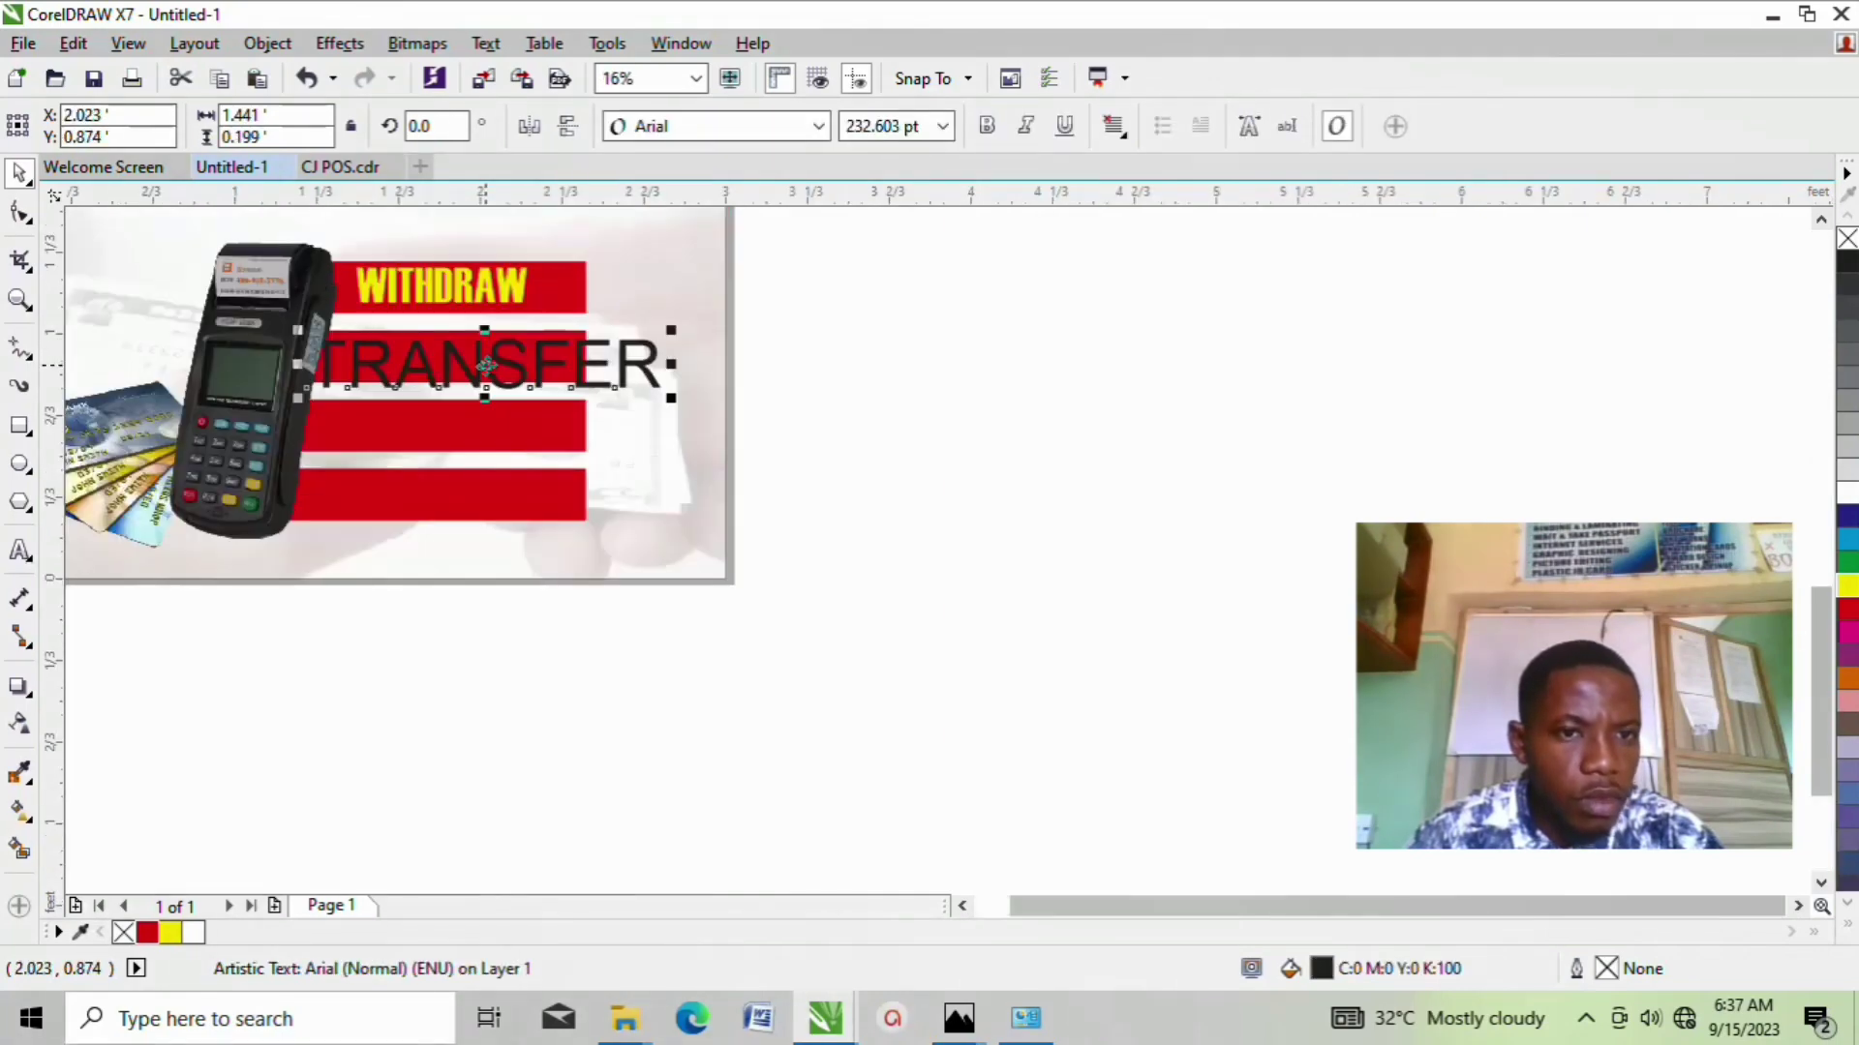
Step: Try to match TRANSFER's font size to WITHDRAW by setting it to 178.127 pt
left_click(456, 286)
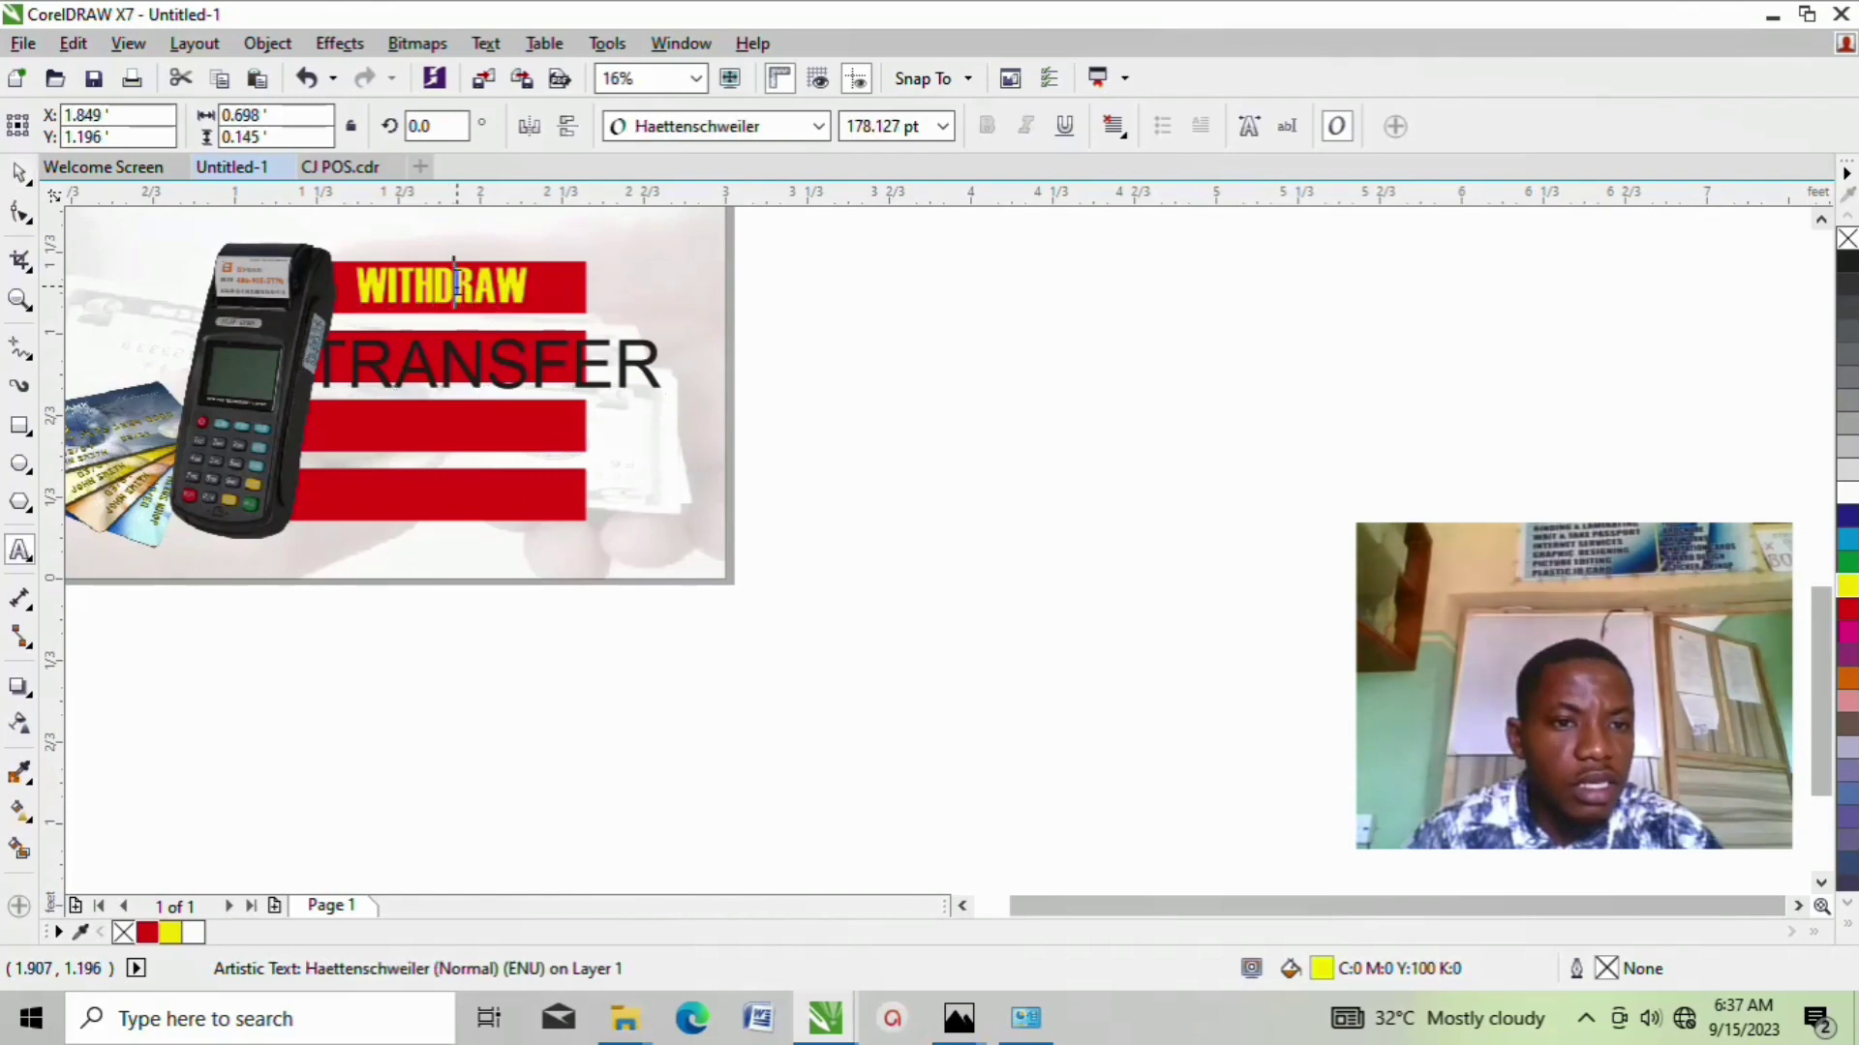
double_click(858, 130)
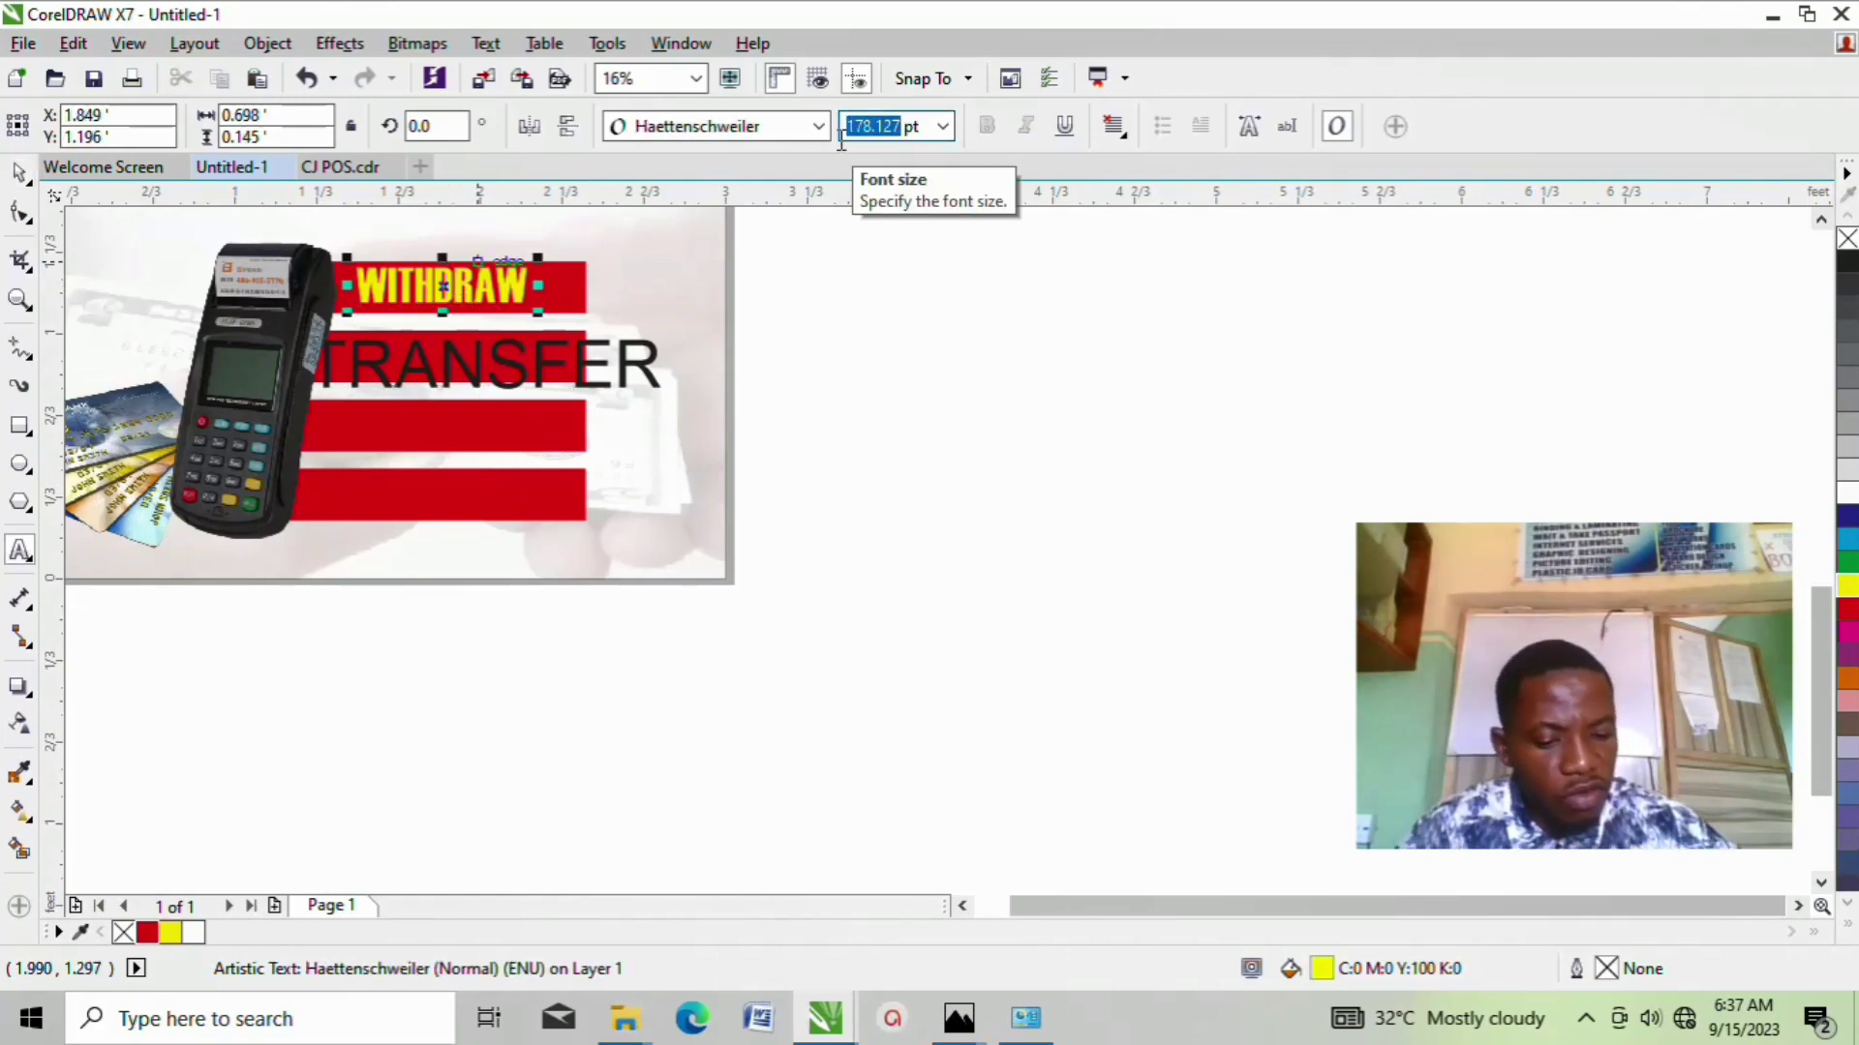
double_click(476, 363)
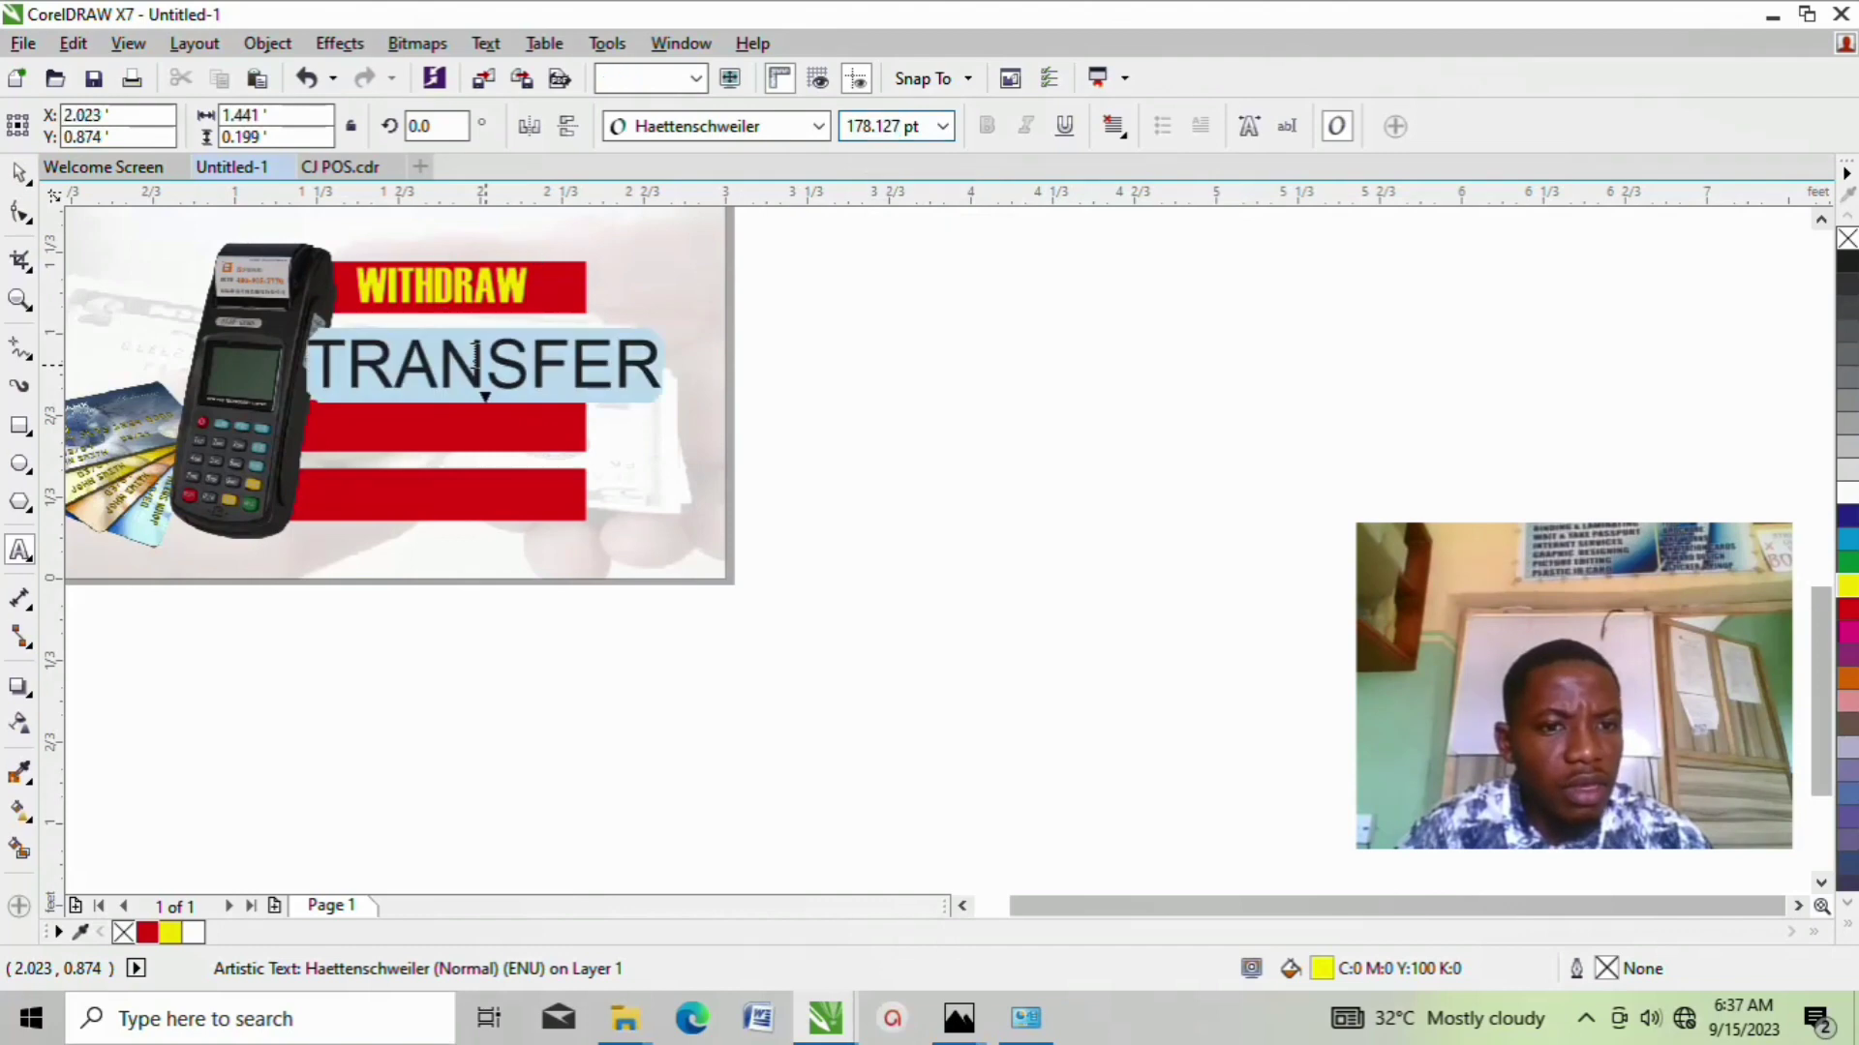
key("ctrl+space")
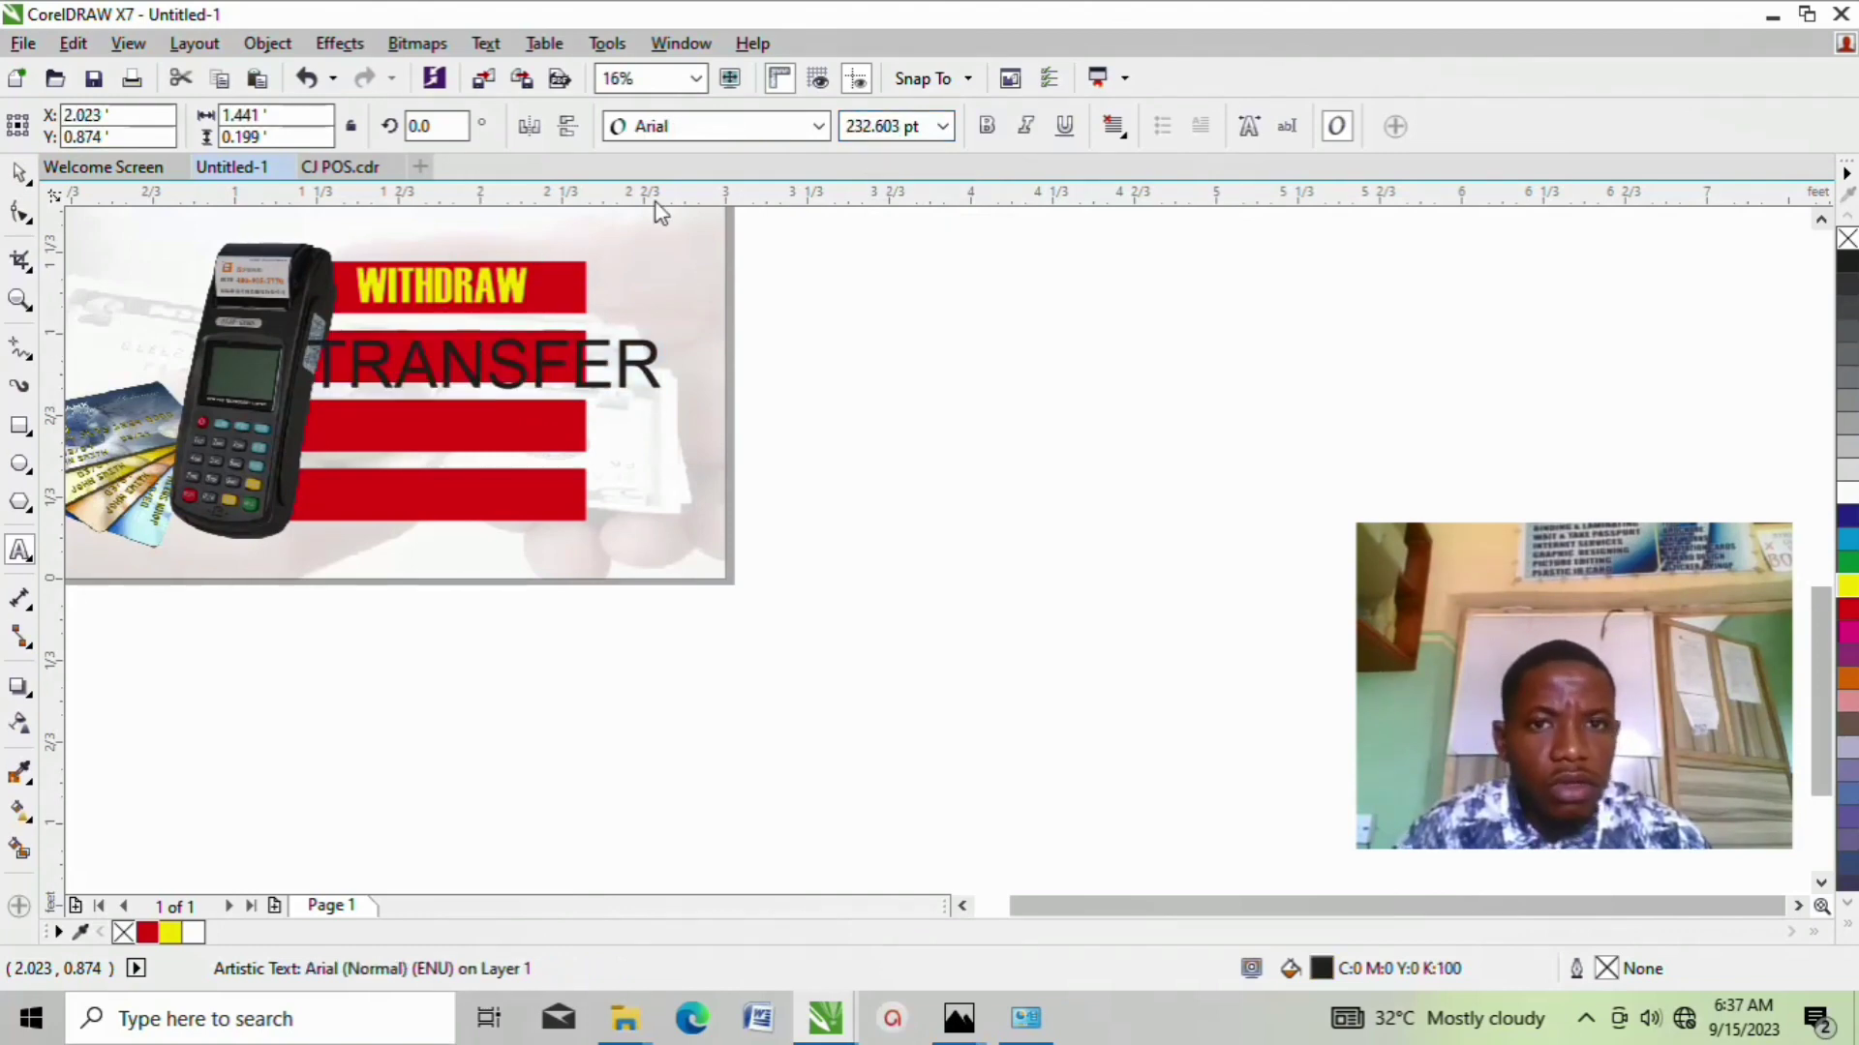
left_click_drag(919, 126, 881, 132)
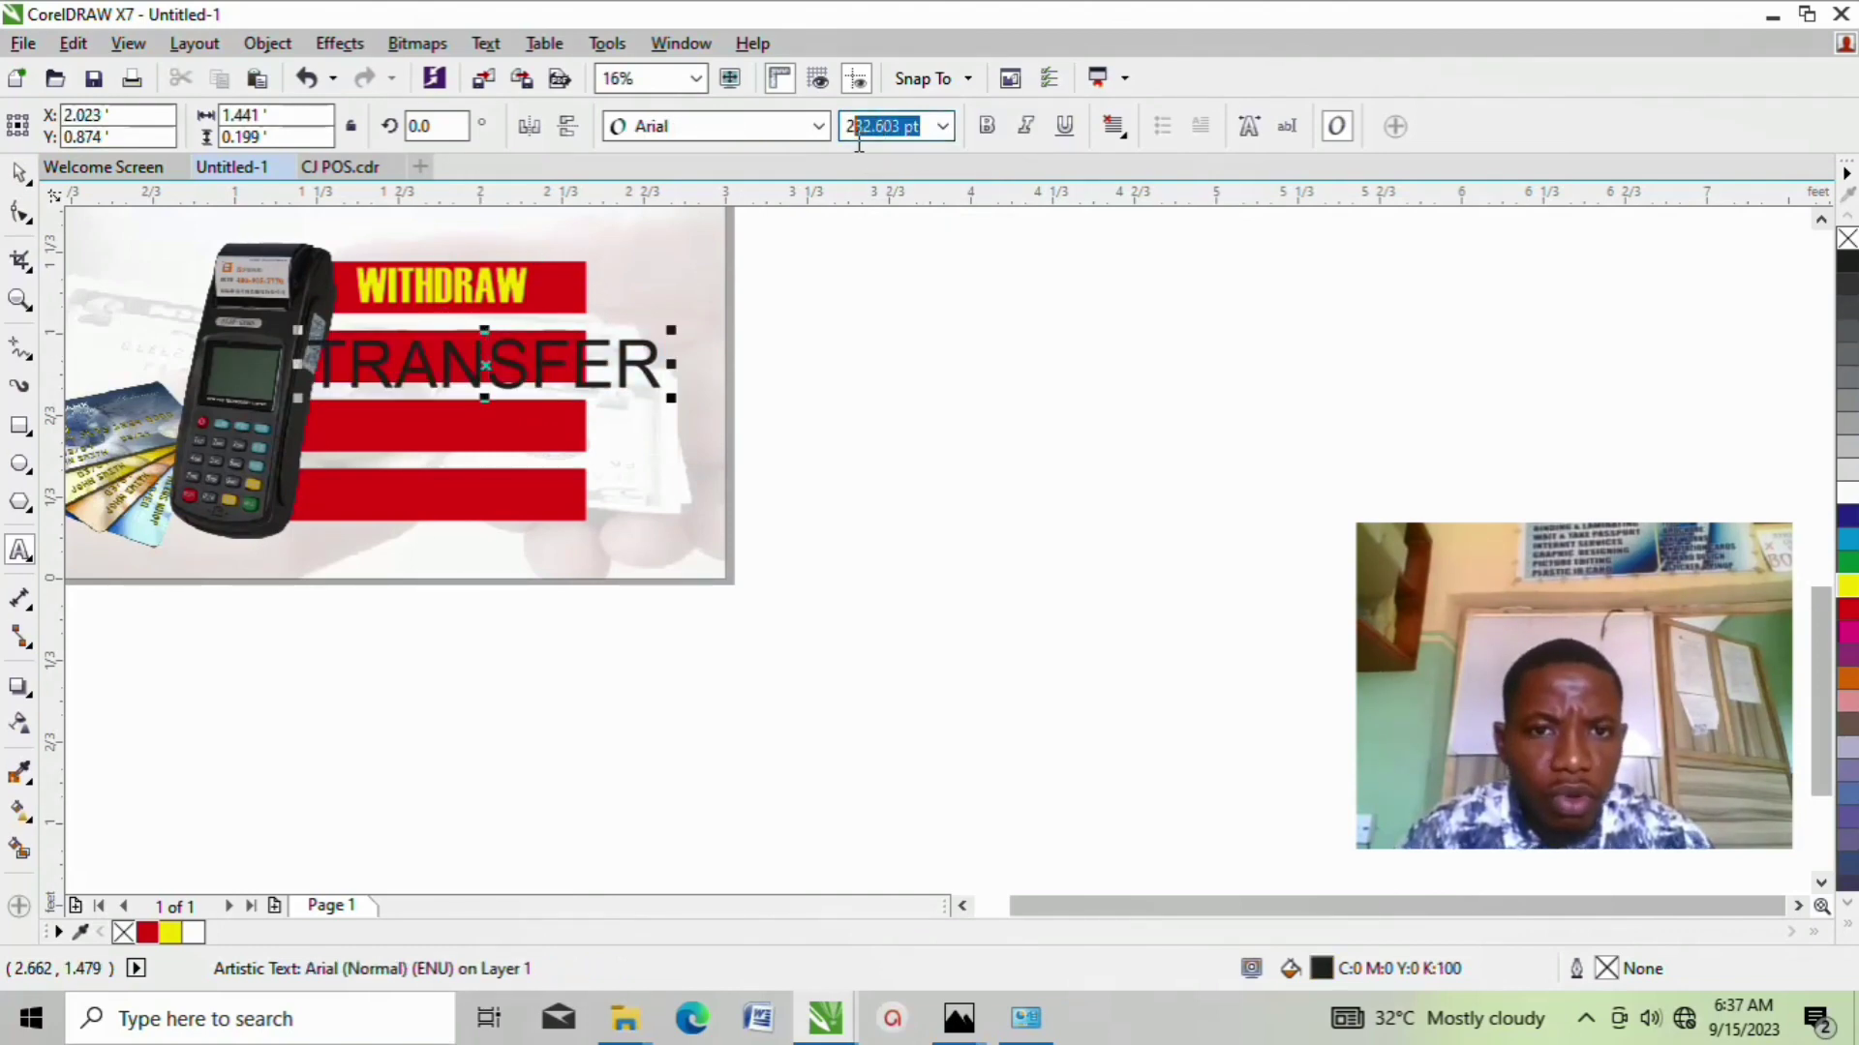
type("178.127")
key("Return")
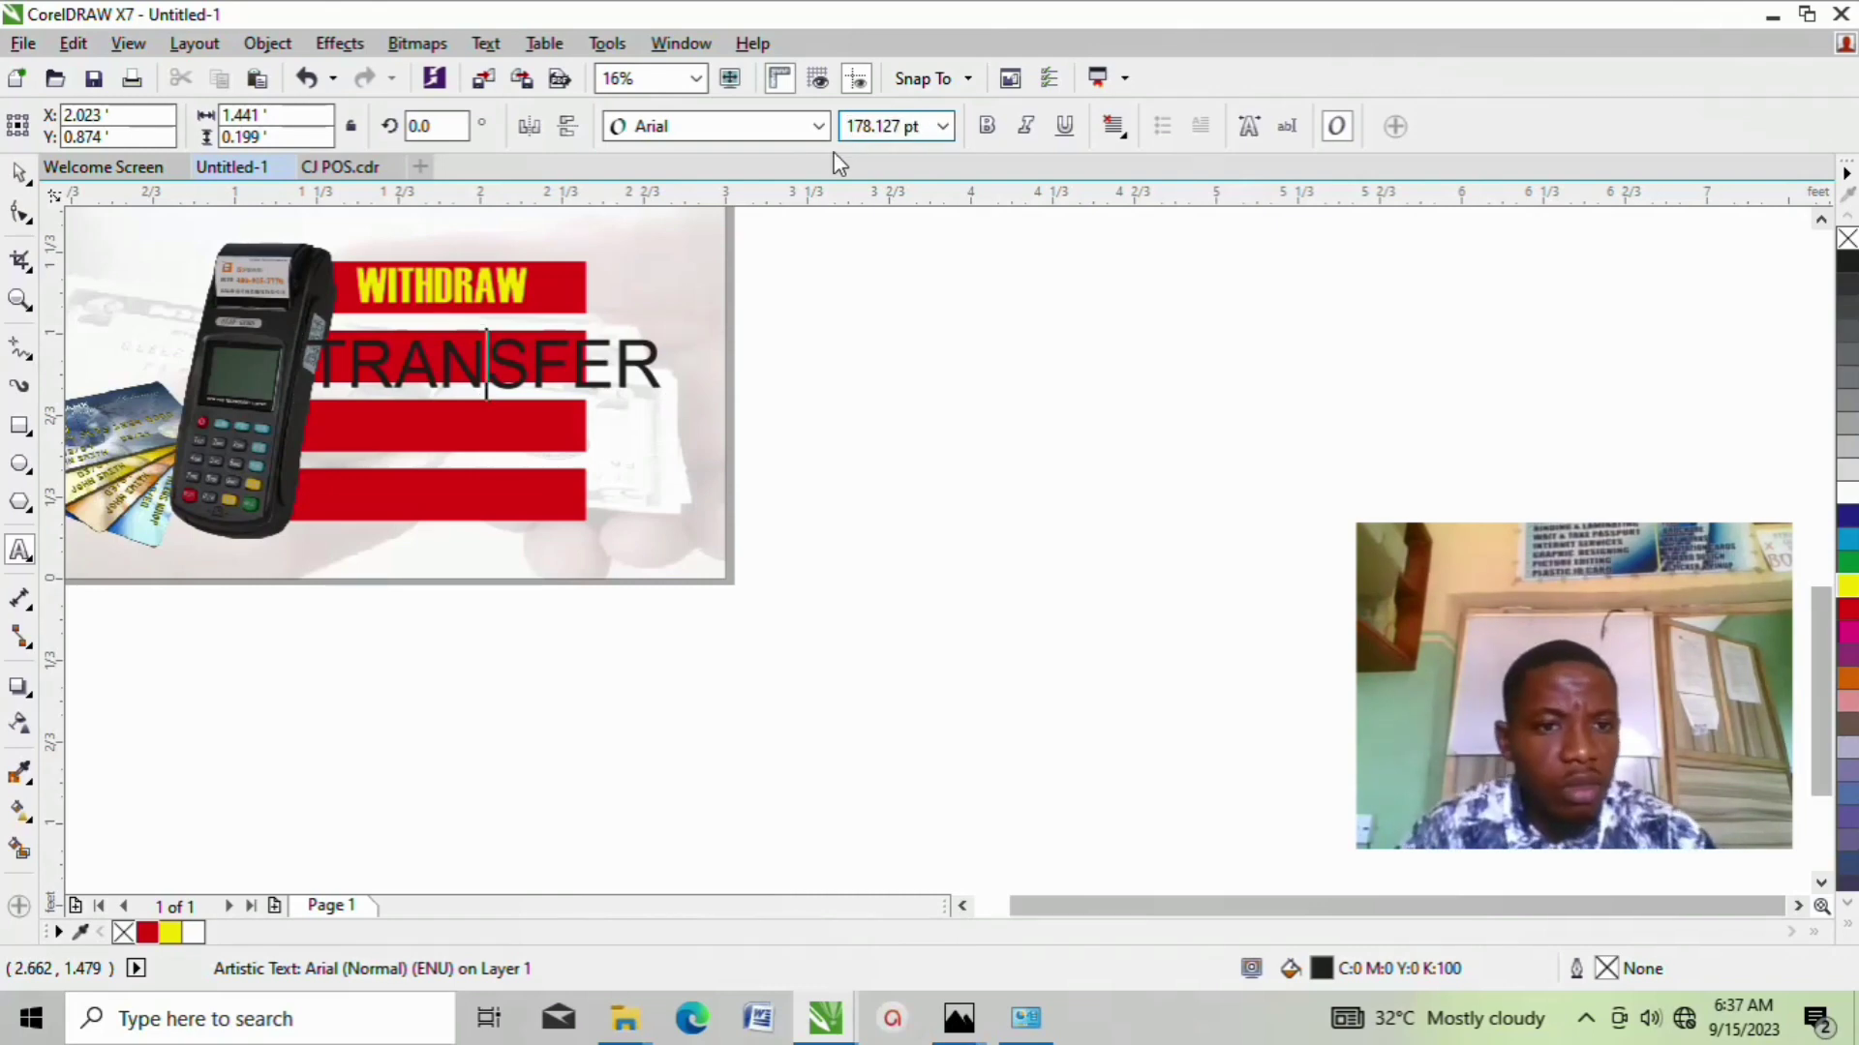
key("ctrl+space")
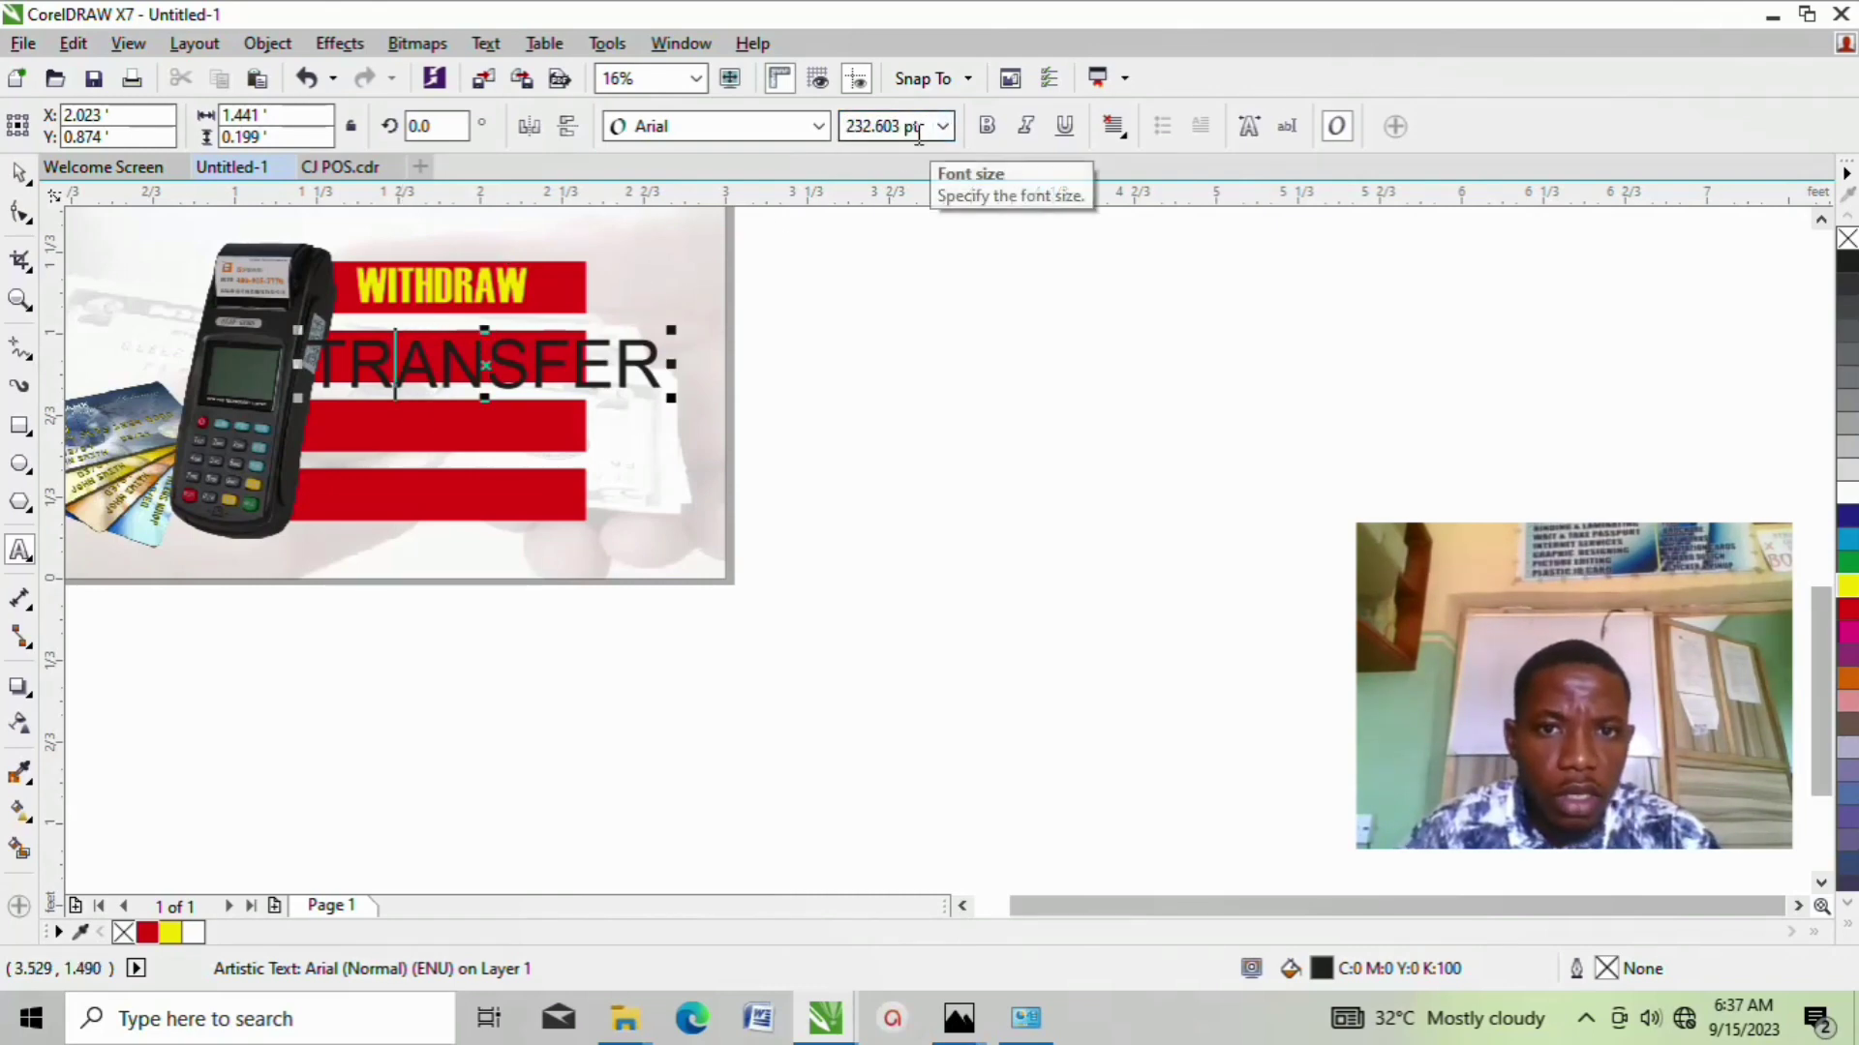
left_click_drag(918, 133, 815, 145)
type("178.127")
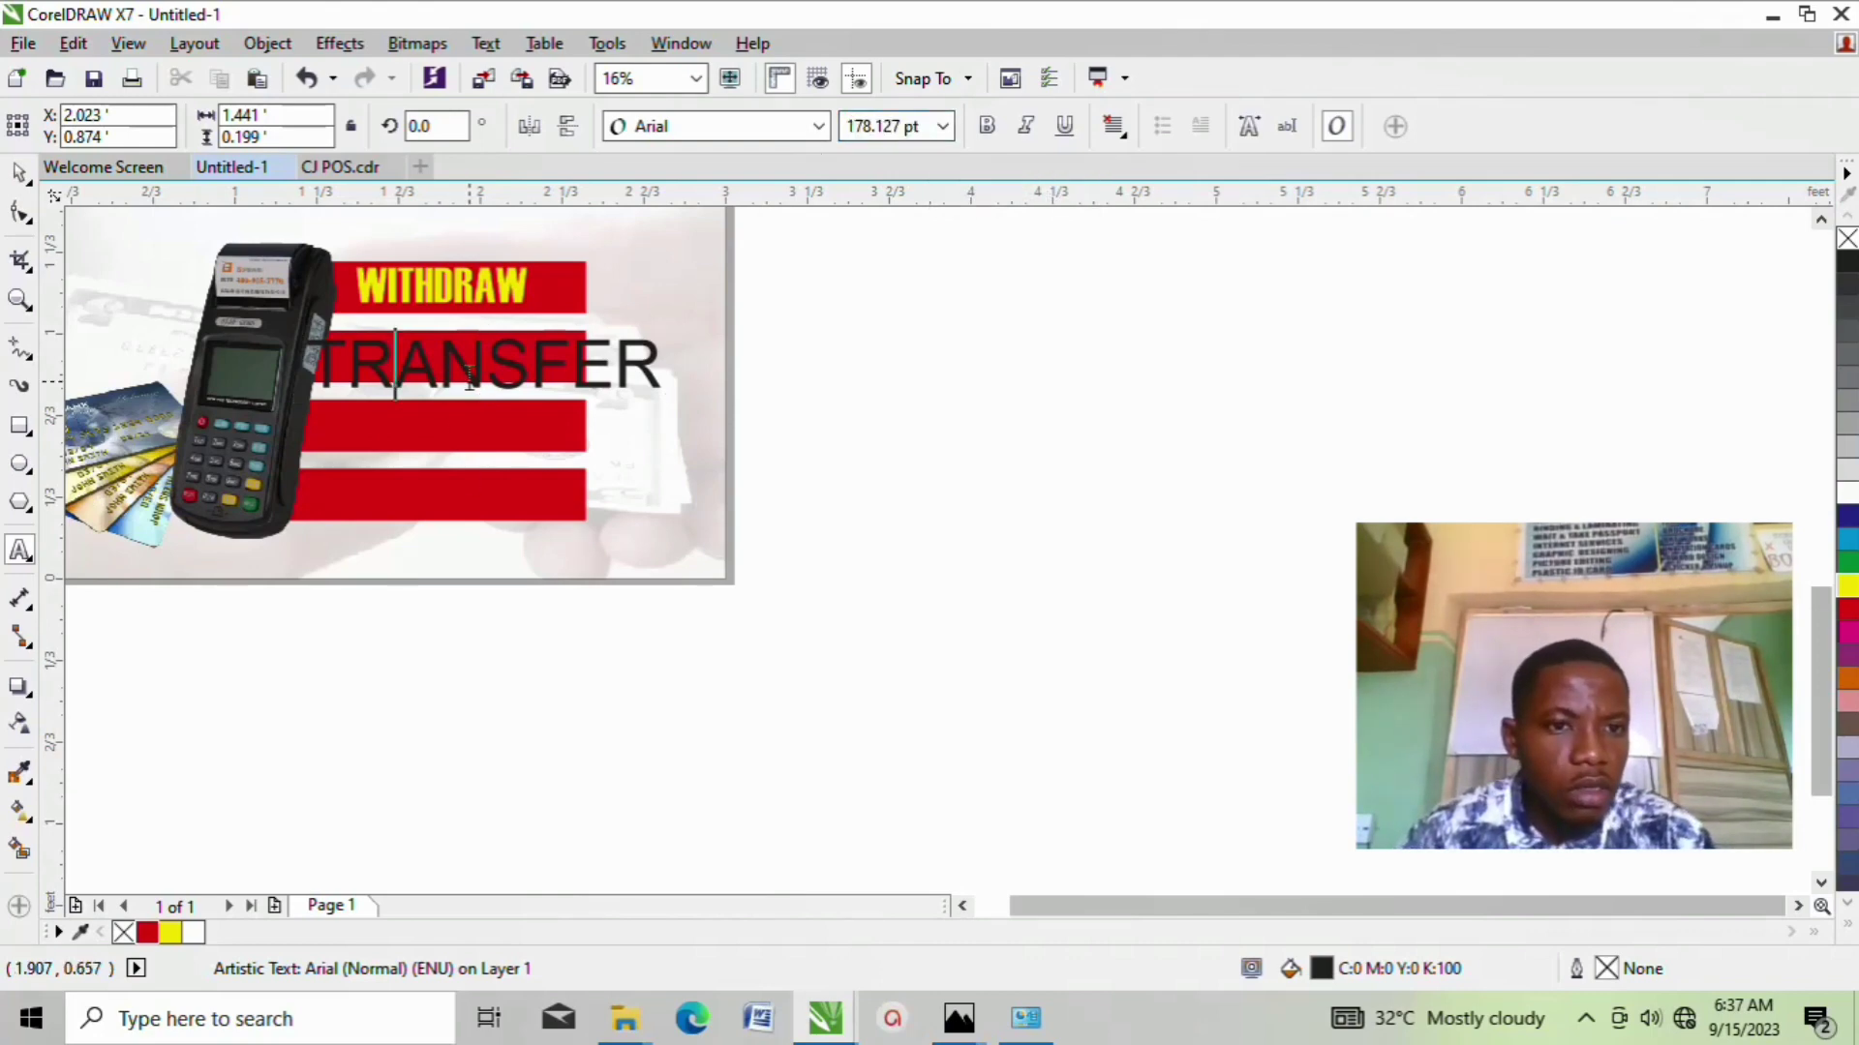
Step: Change the TRANSFER text's font to Haettenschweiler and leave text editing
double_click(471, 377)
left_click(818, 126)
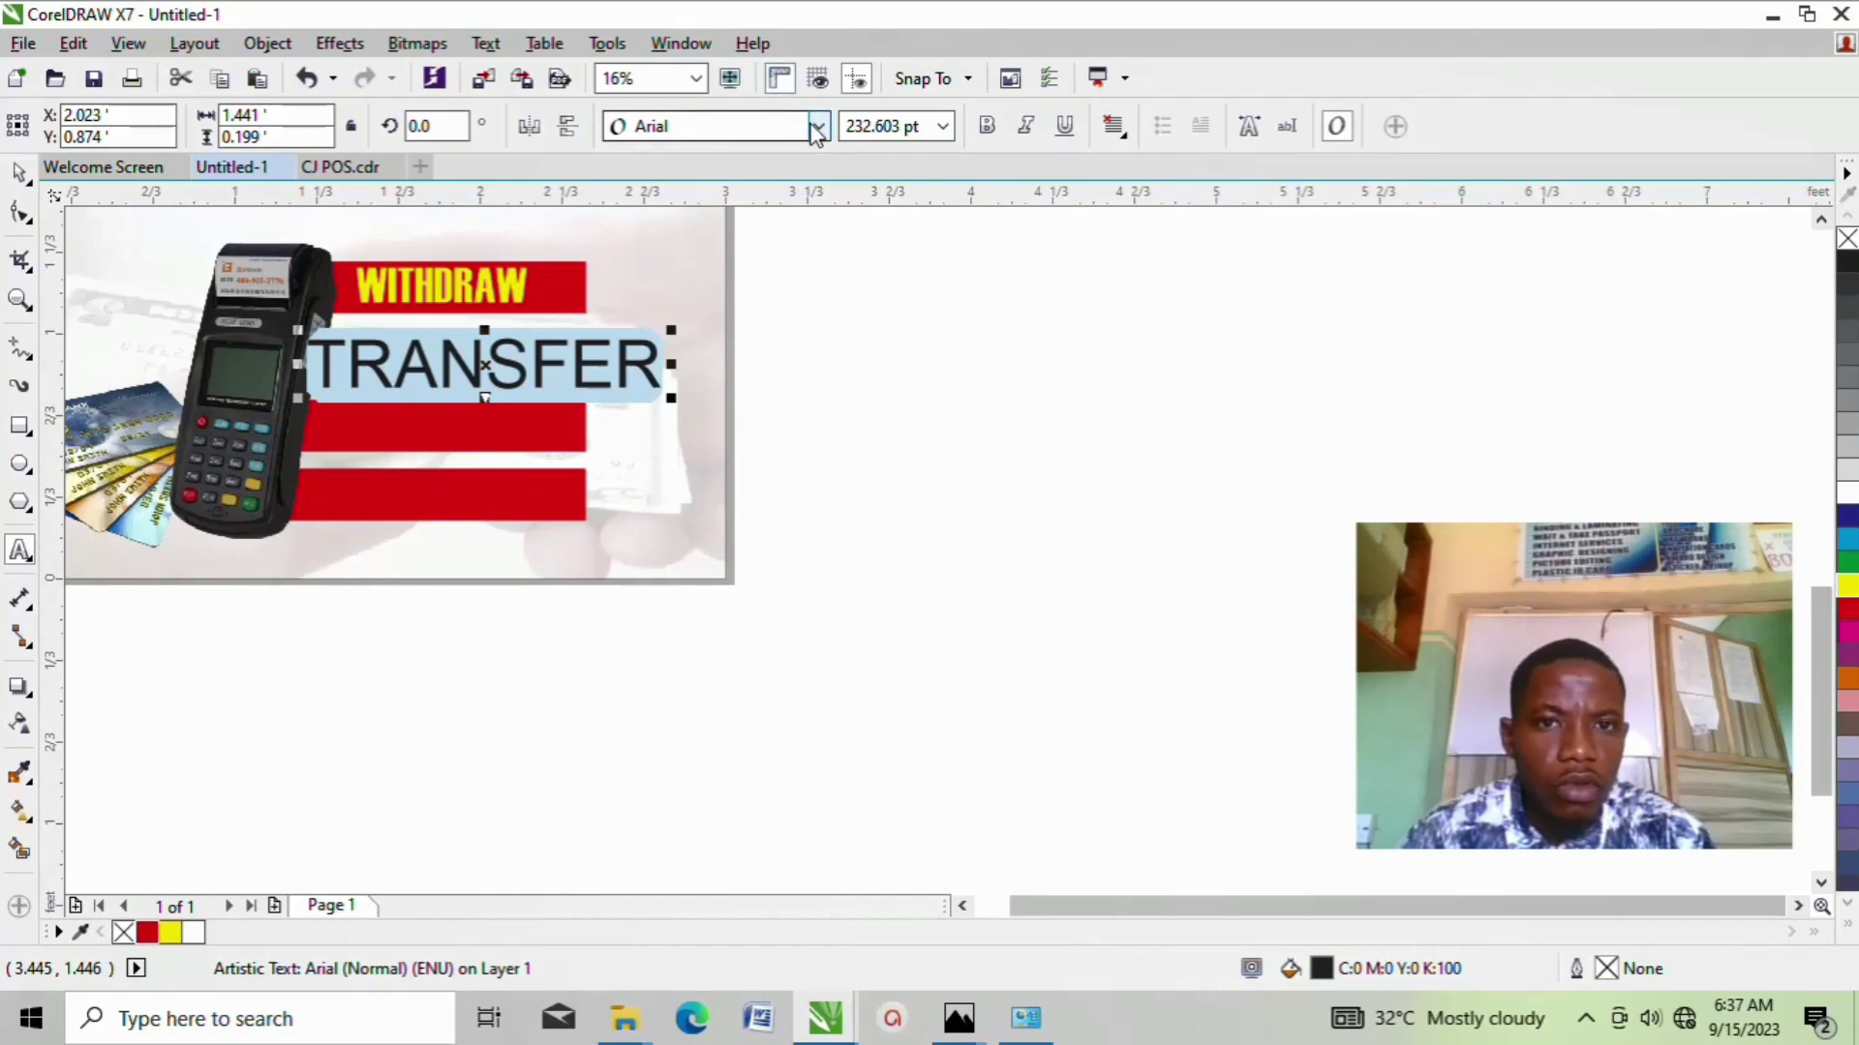
left_click(760, 196)
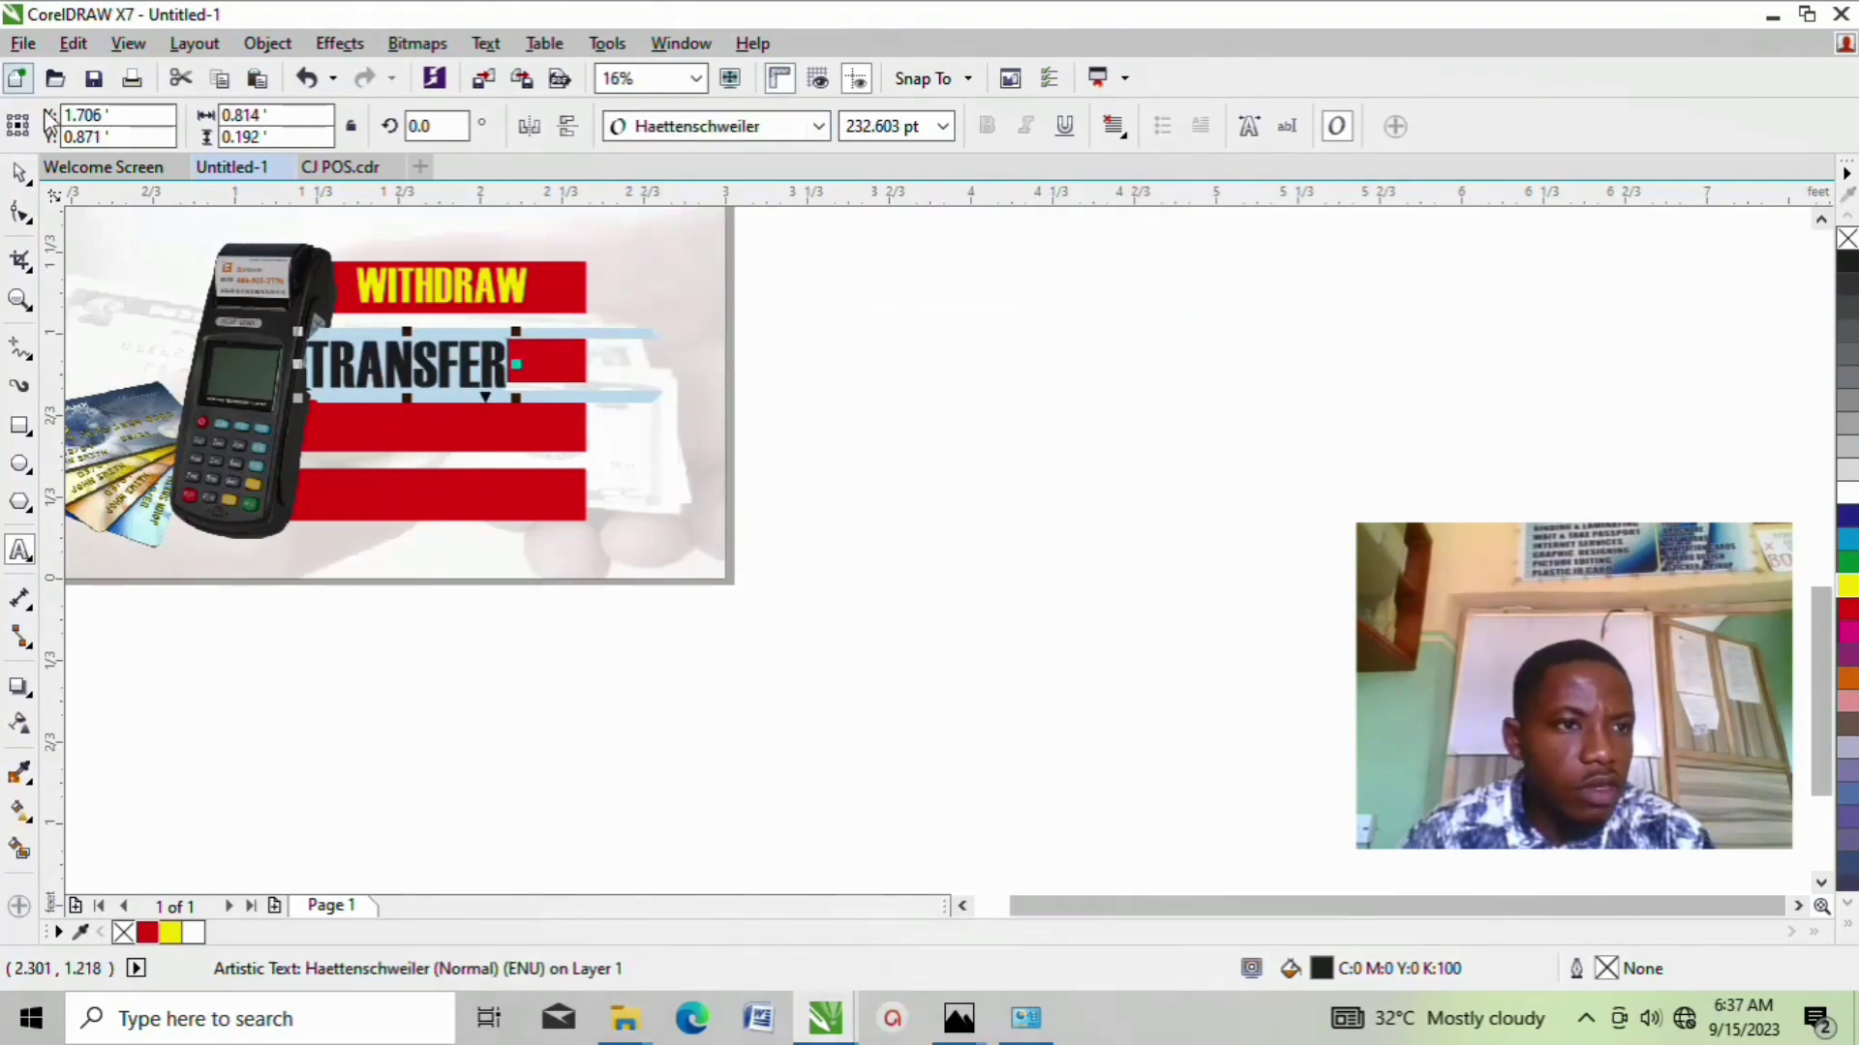
left_click(20, 174)
left_click(1045, 390)
Step: Move TRANSFER up and right so it sits inside the second red bar beneath WITHDRAW
left_click(440, 382)
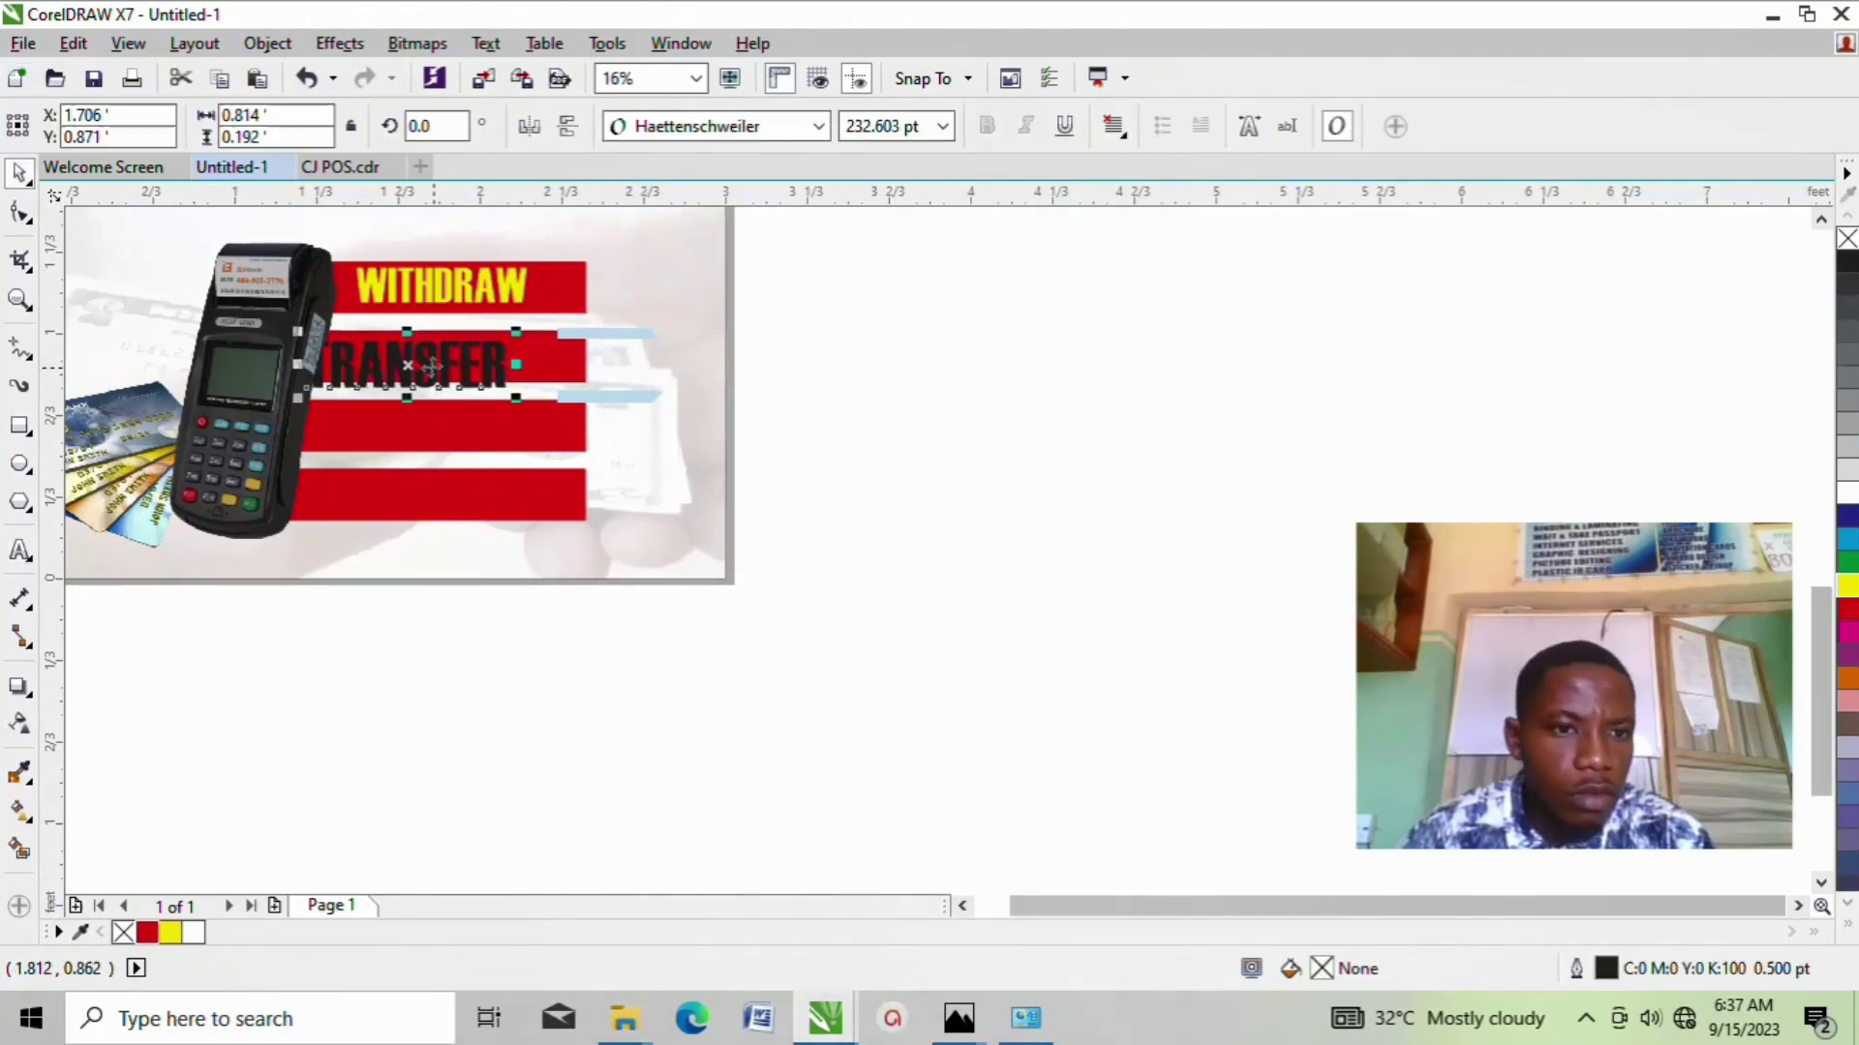
scroll(404, 382, "up", 4)
scroll(554, 337, "down", 2)
left_click_drag(473, 351, 549, 330)
scroll(549, 330, "down", 2)
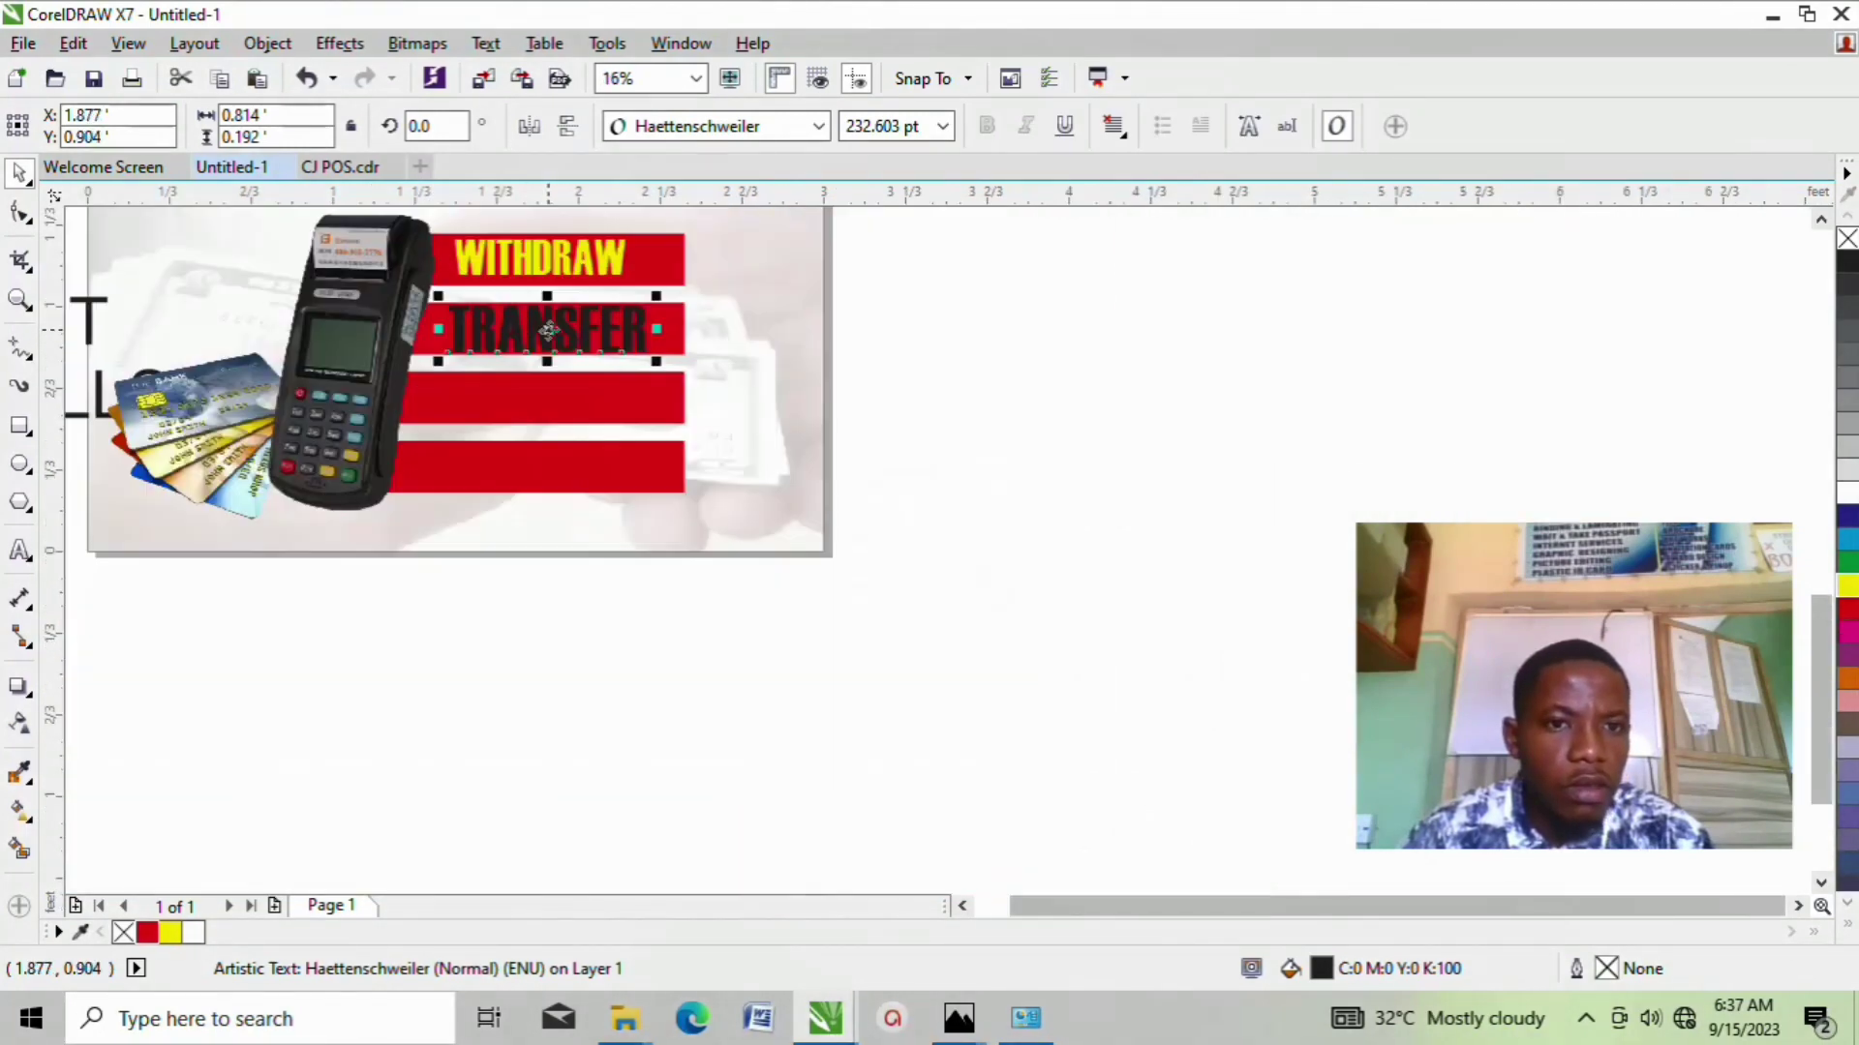
Step: Fill the TRANSFER text with yellow and set its font size to 178.127 pt to match WITHDRAW
left_click(170, 933)
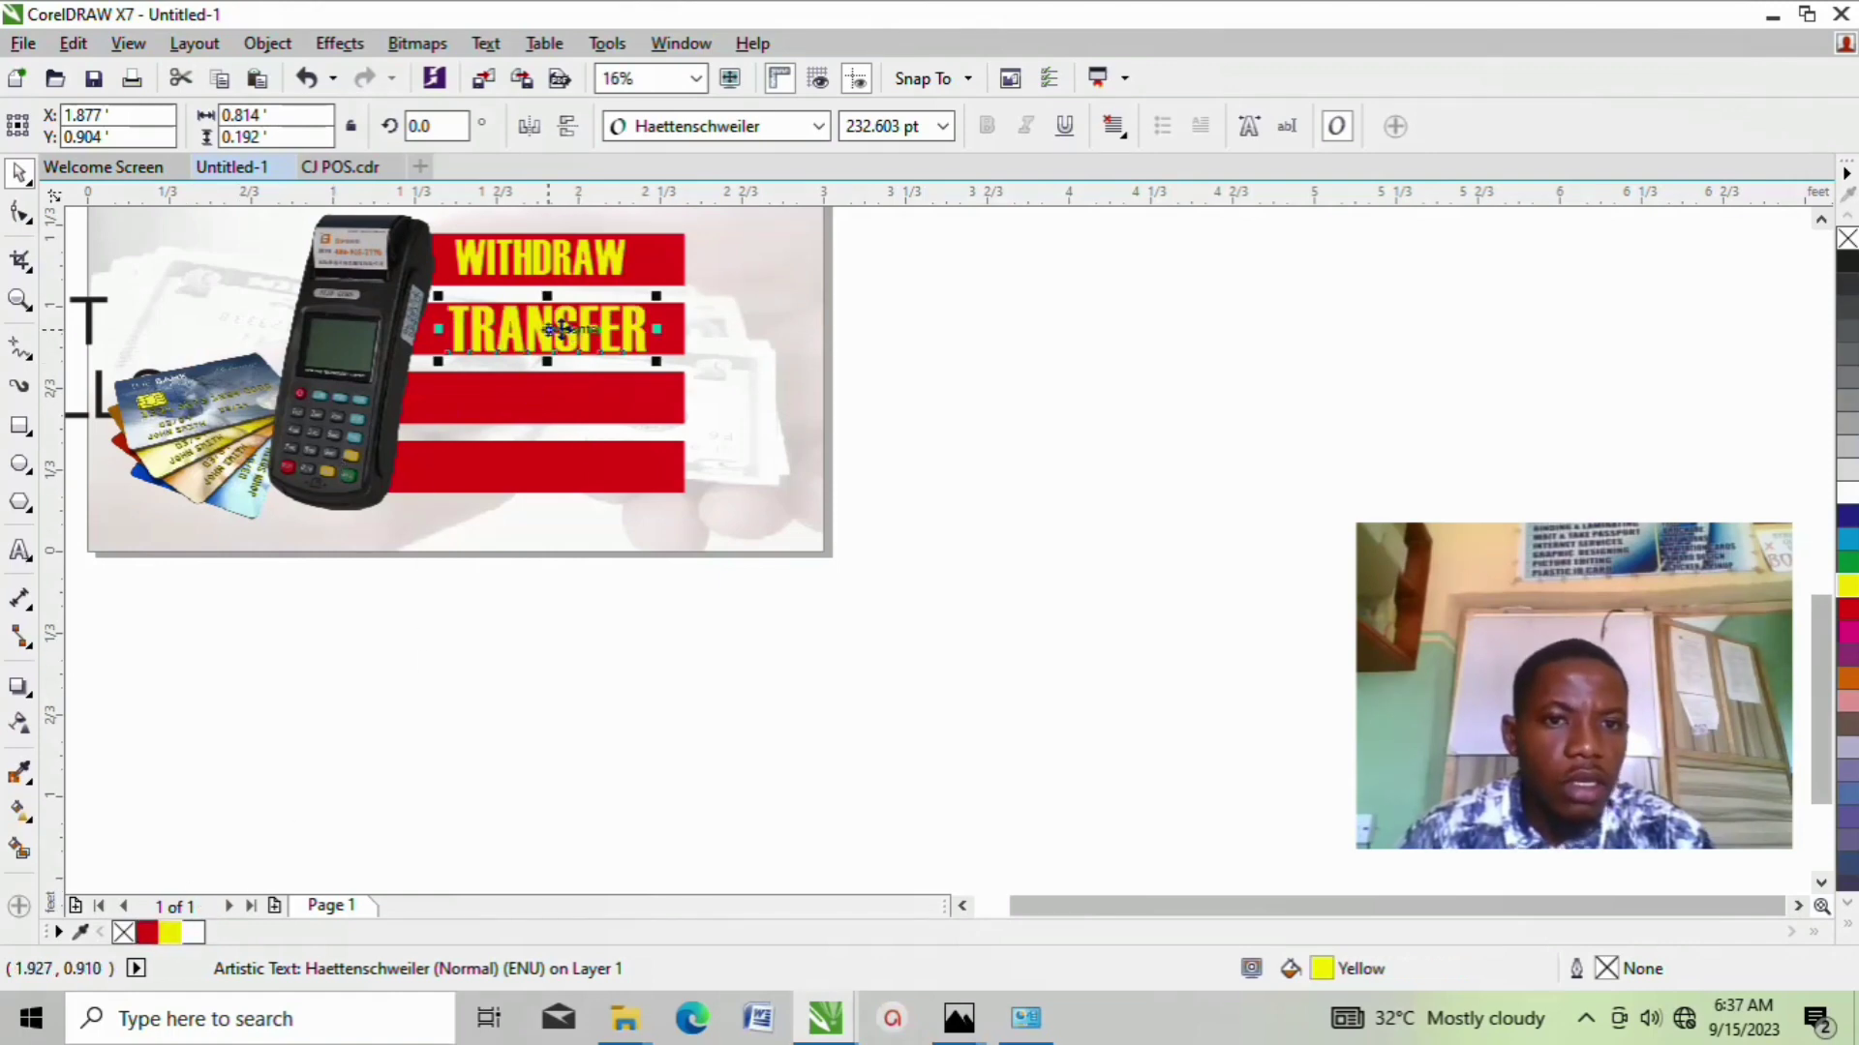
left_click(624, 267)
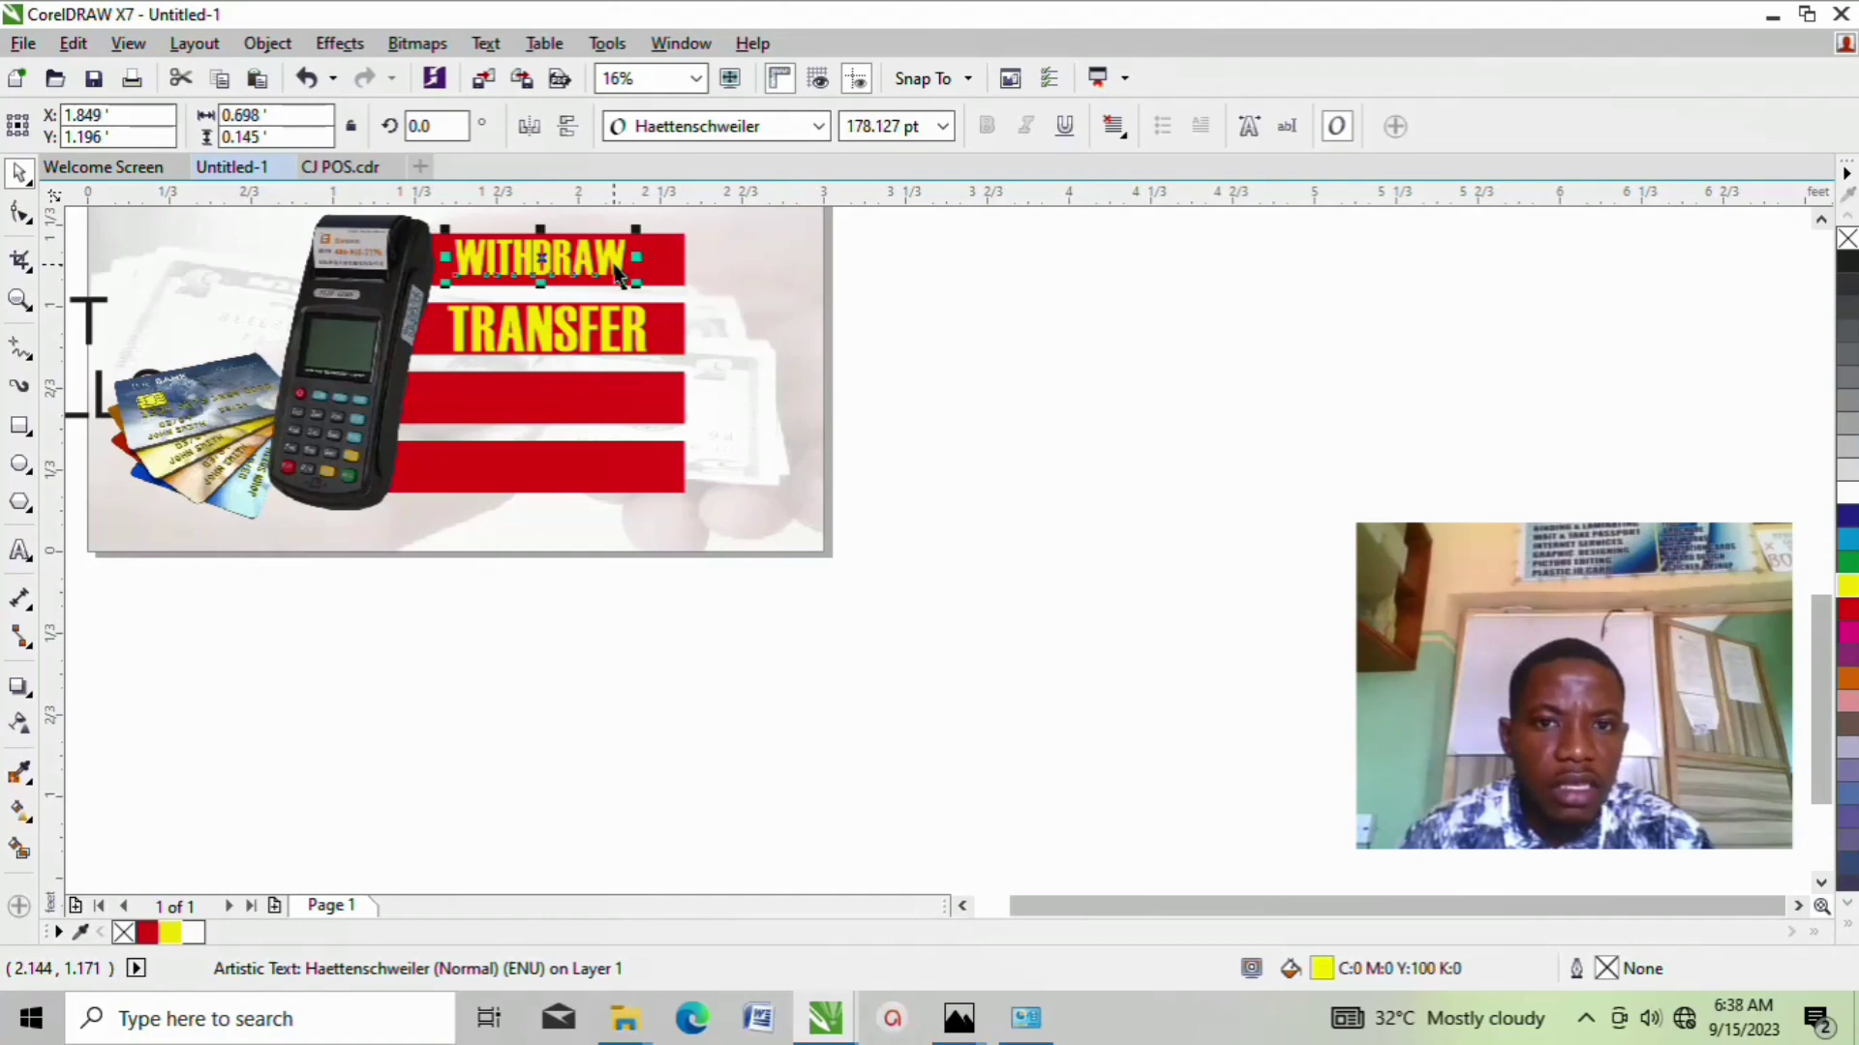
left_click(537, 334)
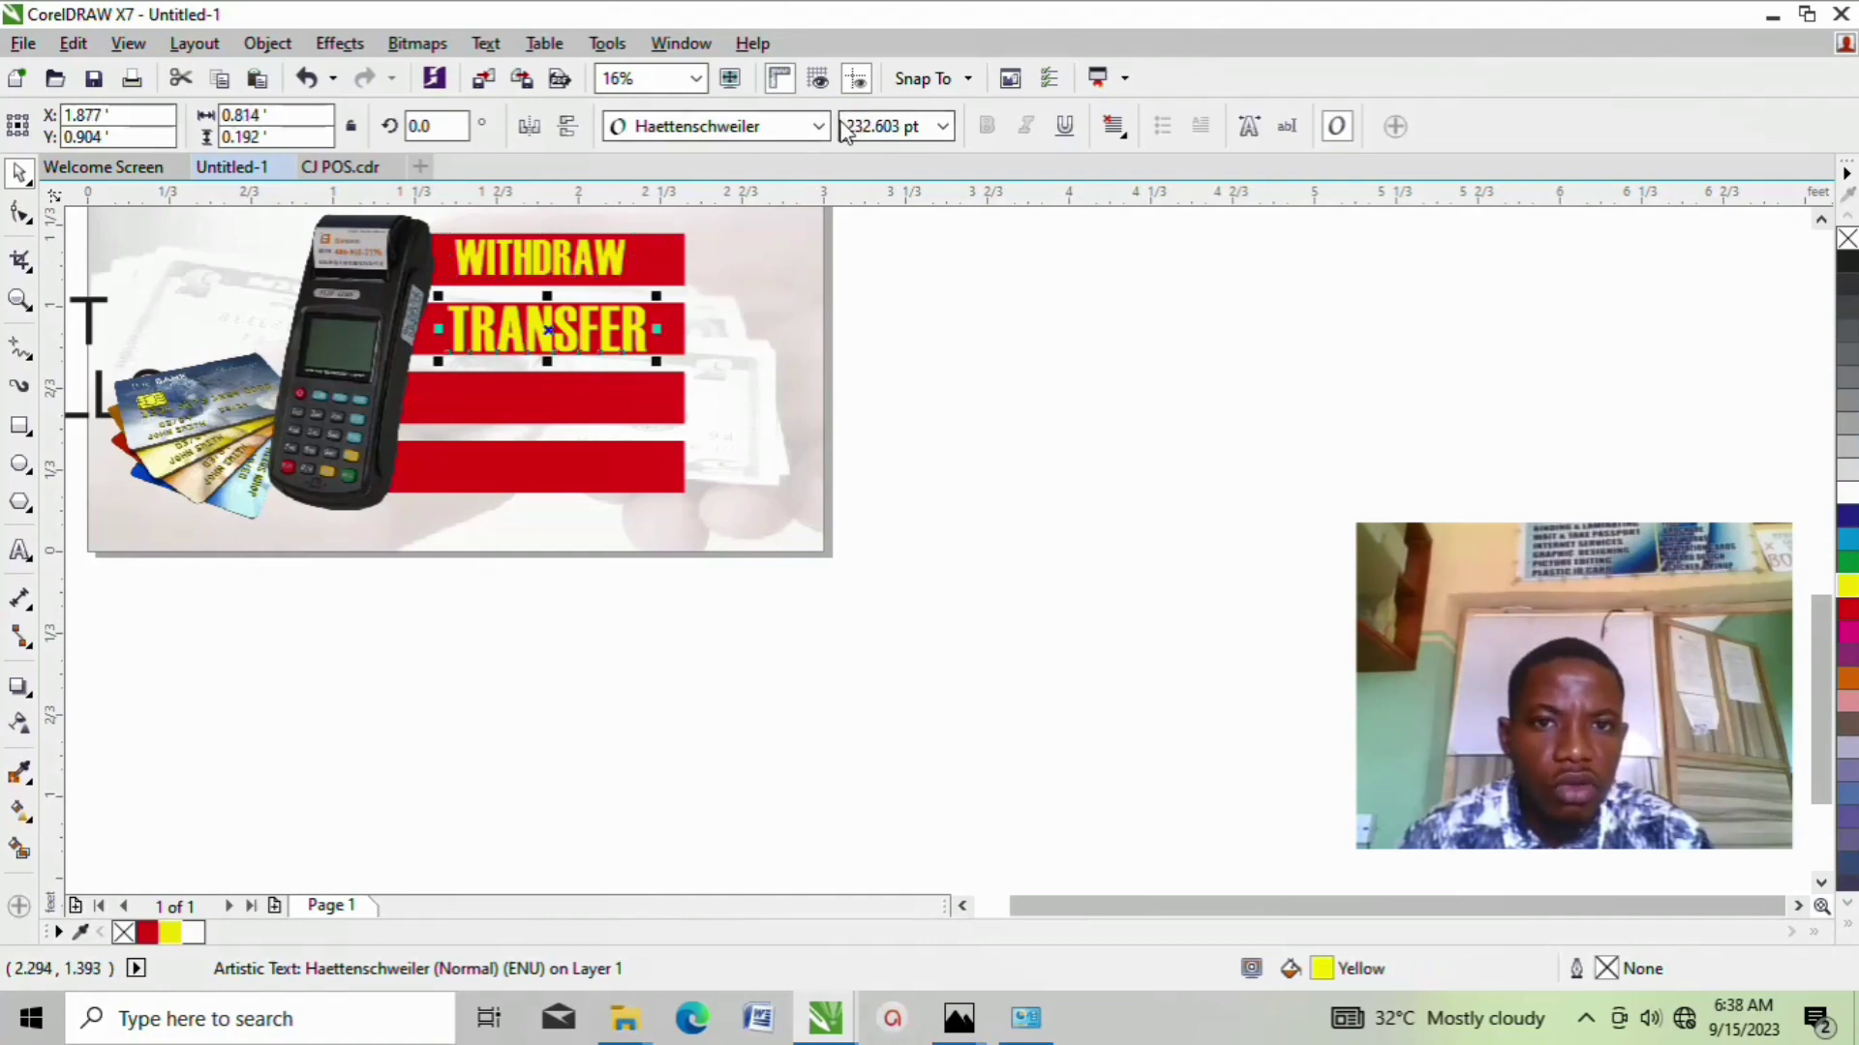
left_click_drag(848, 126, 902, 117)
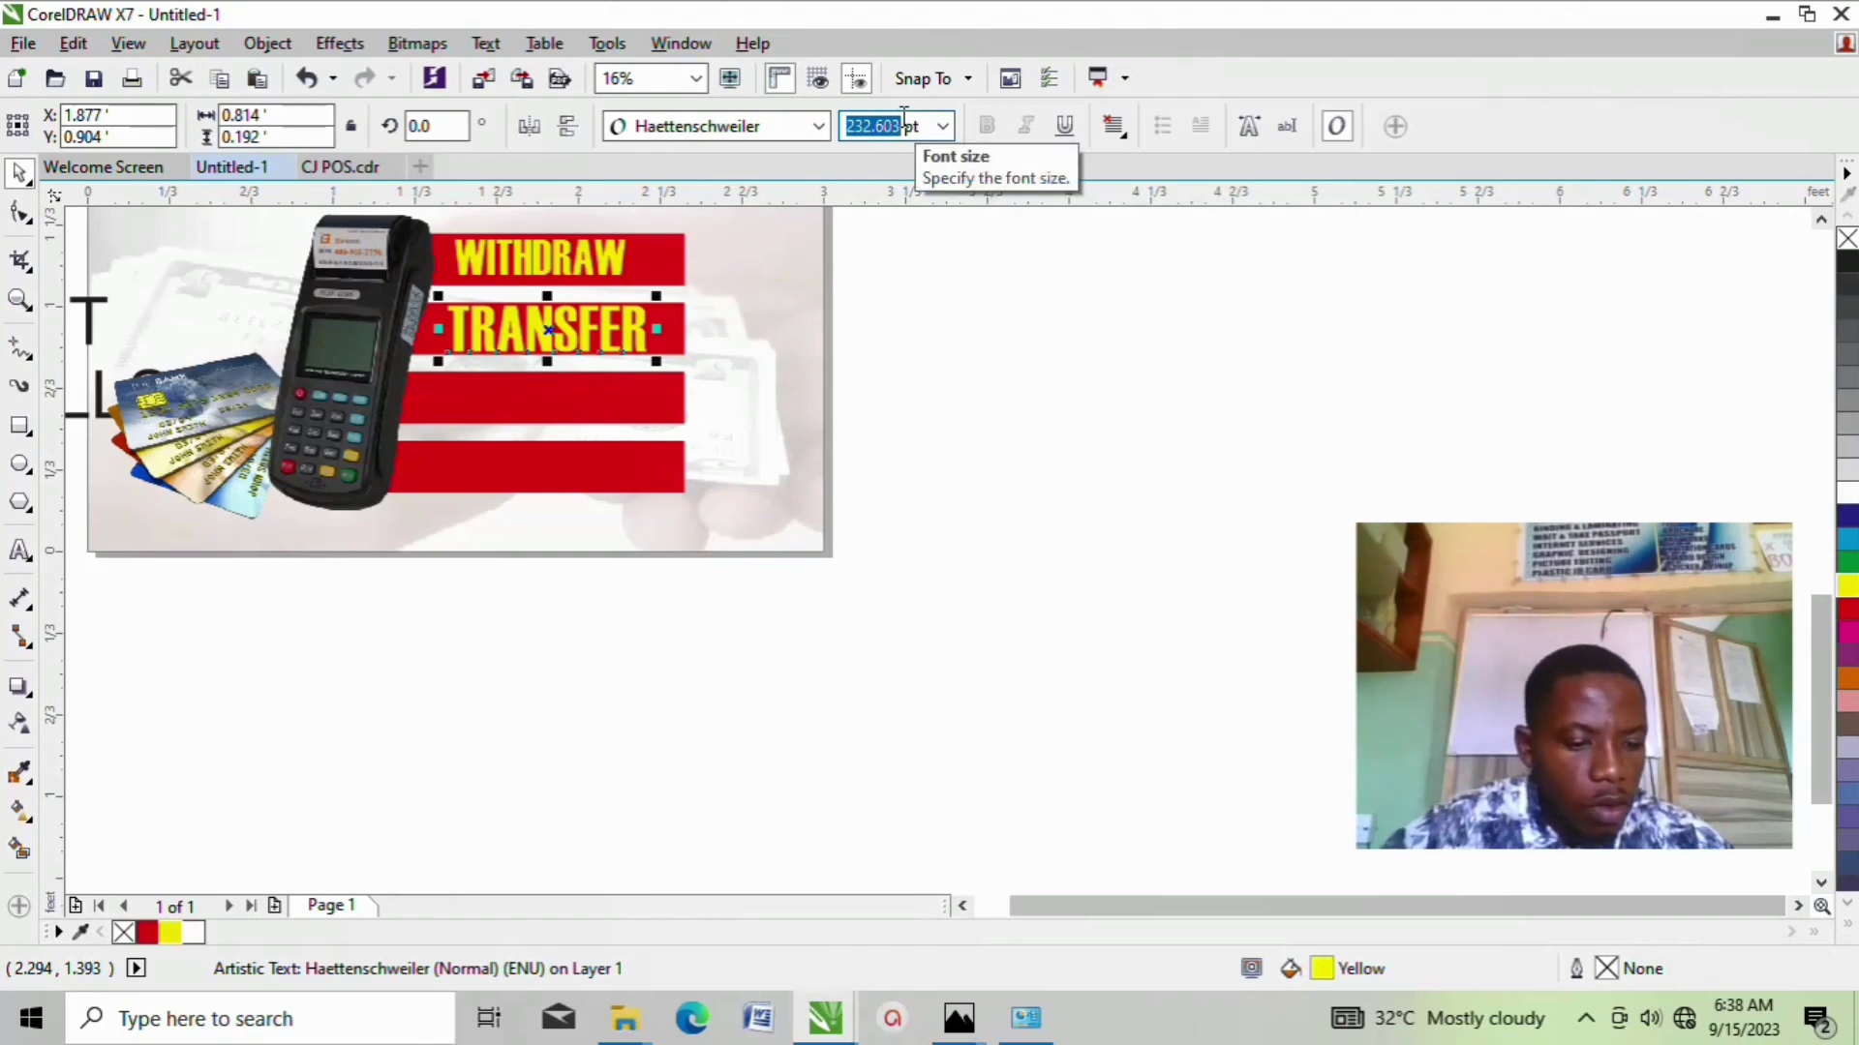
type("1")
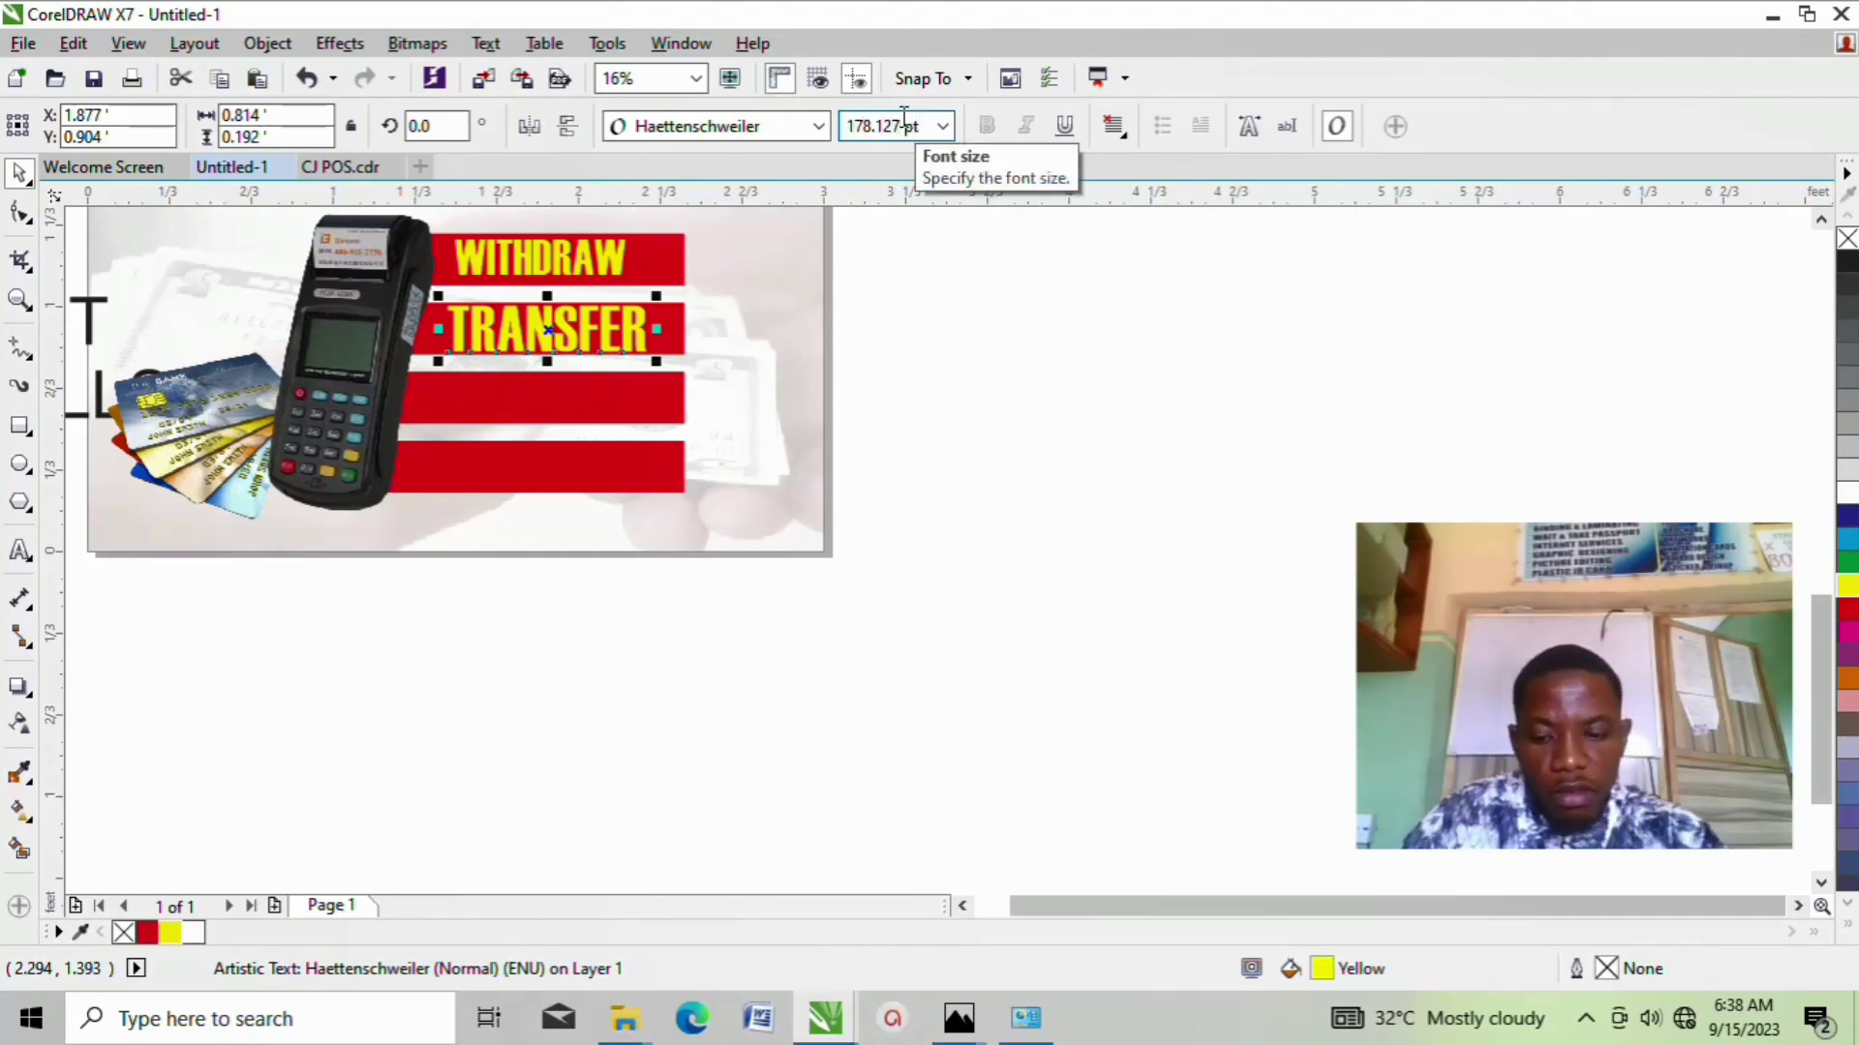
type("78.127")
key("Return")
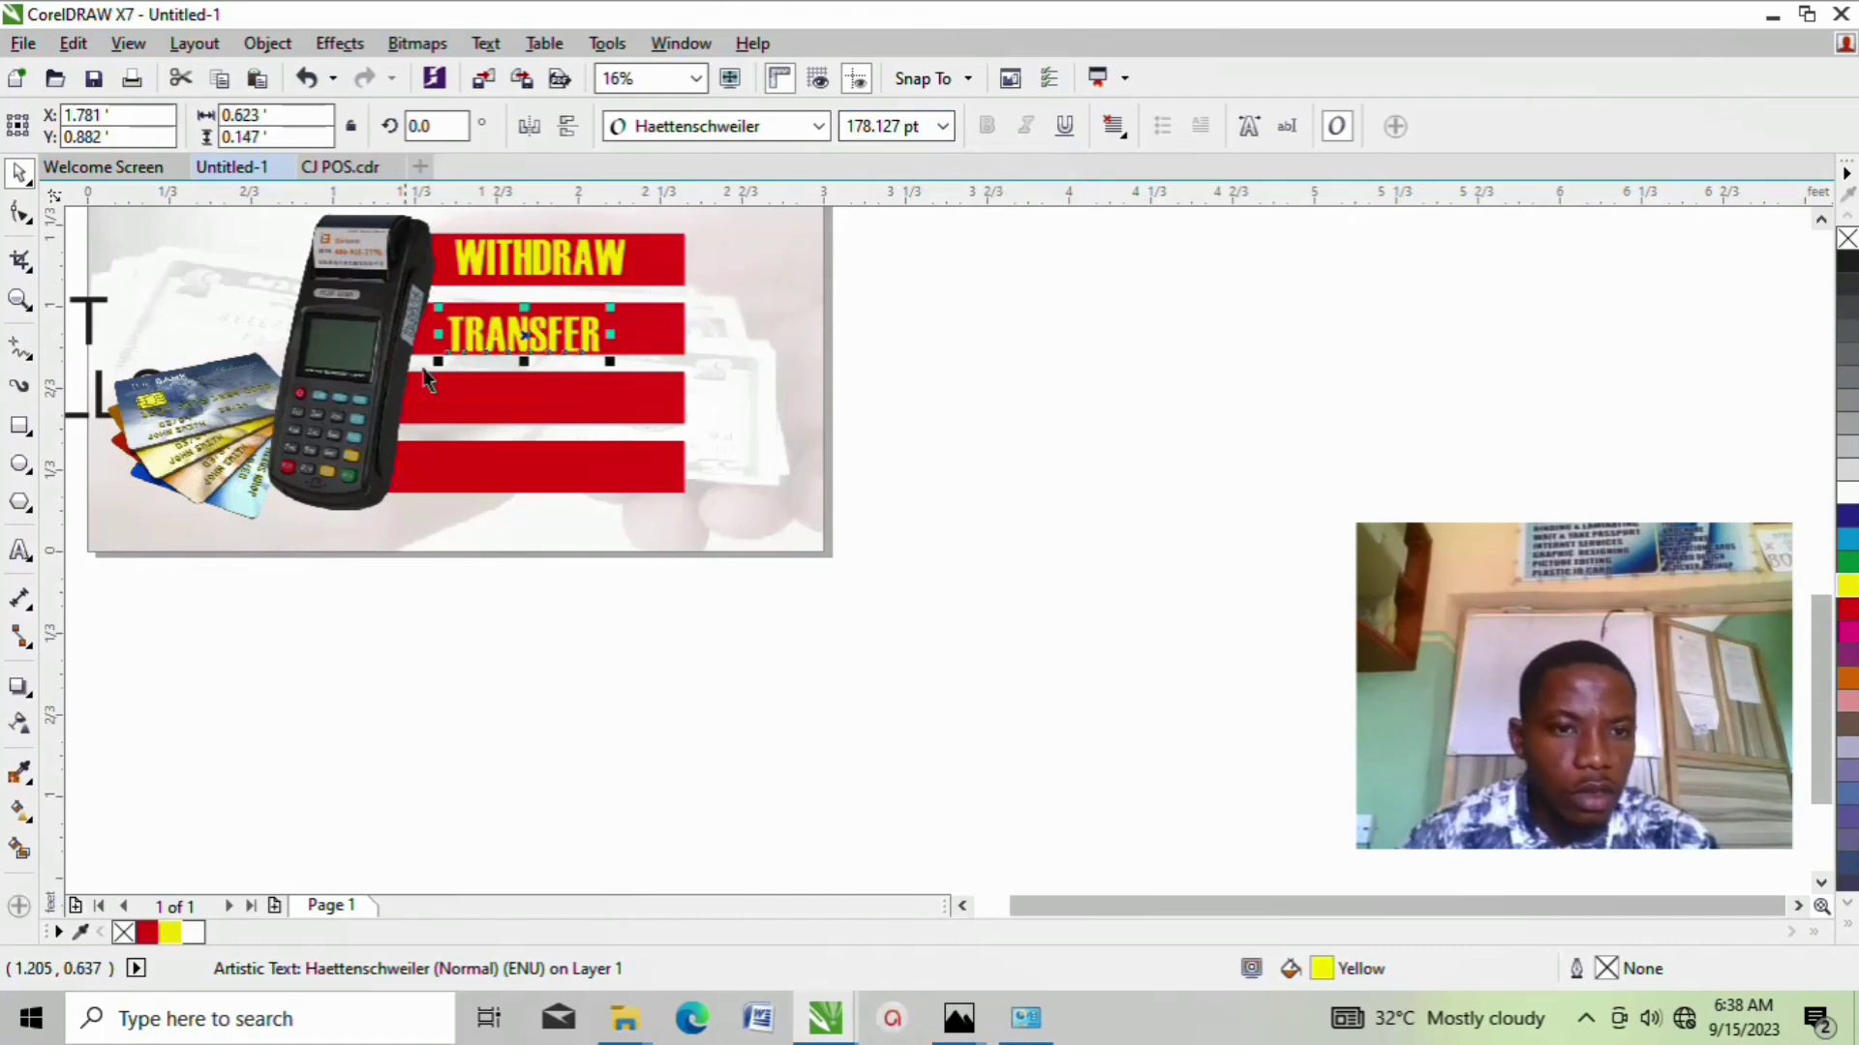
Step: Move TRANSFER slightly up and right so it sits centred beneath WITHDRAW in the second red bar
scroll(426, 378, "up", 2)
left_click_drag(484, 380, 508, 370)
scroll(513, 366, "down", 2)
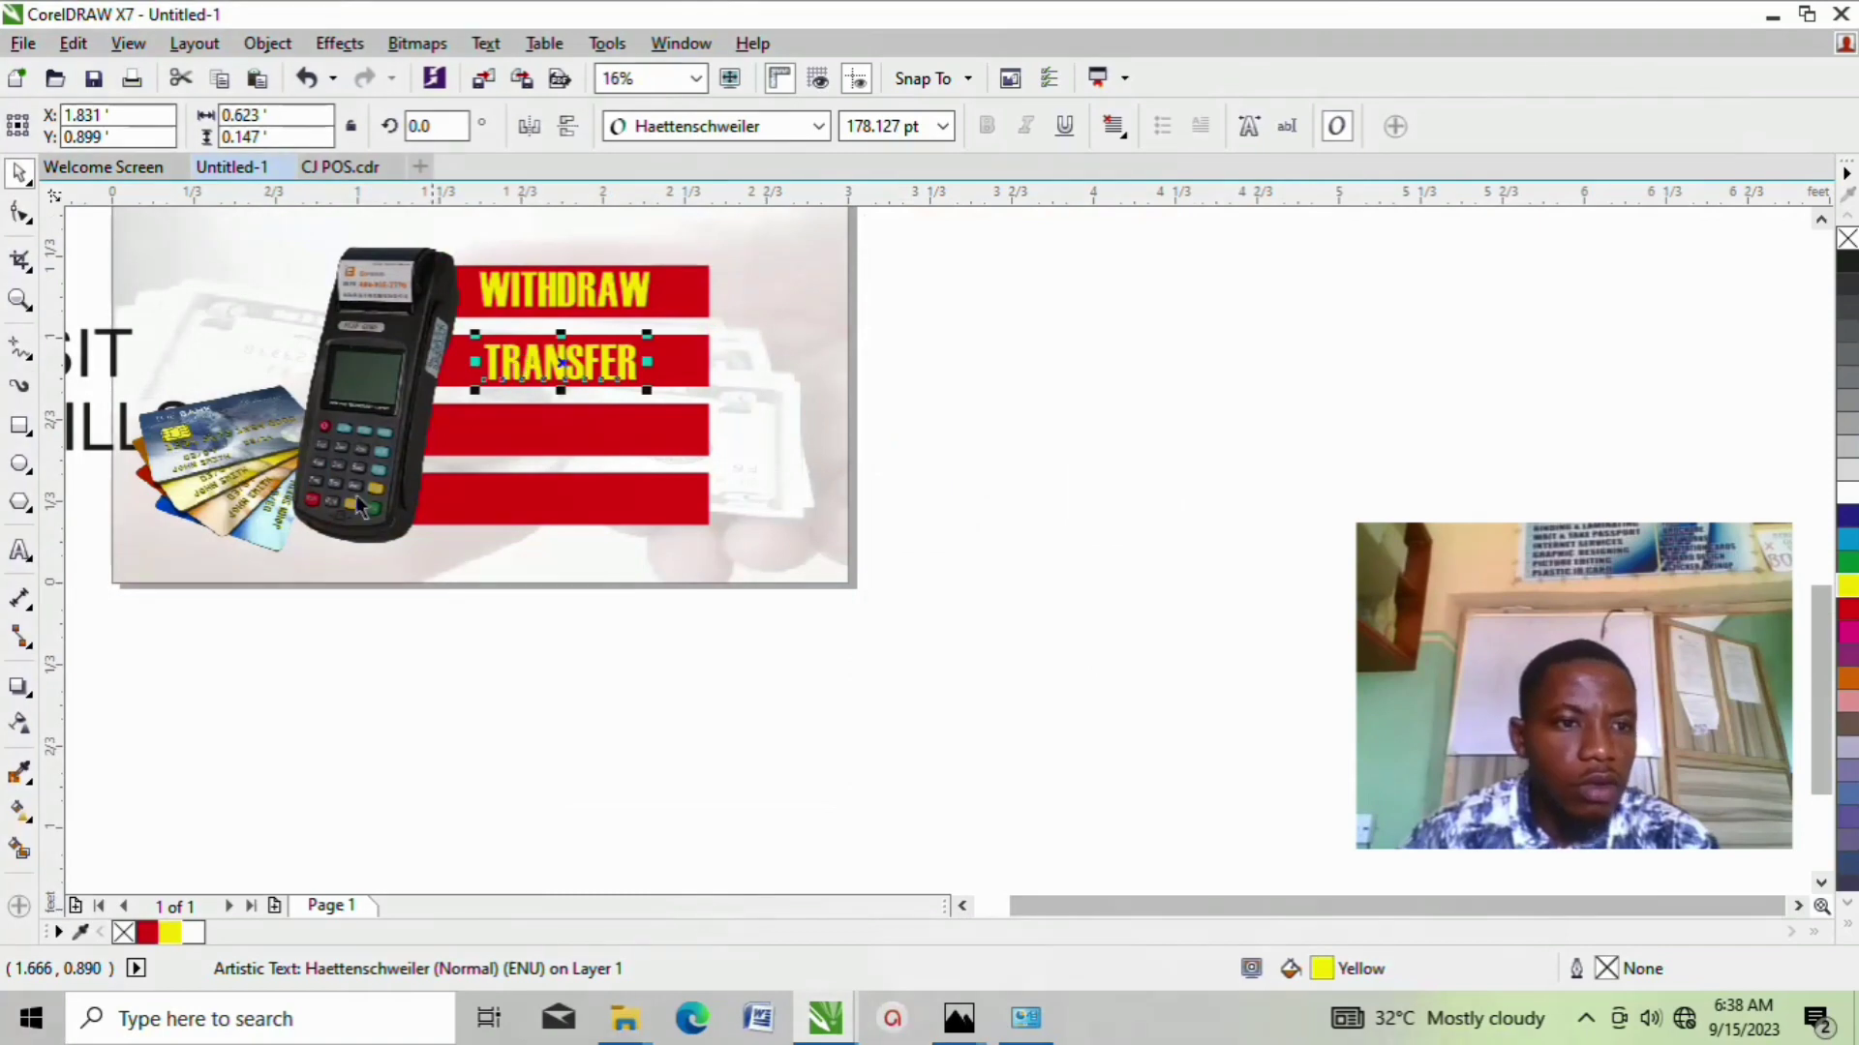
Step: Move the DEPOSIT text from beside the page onto the third red bar
scroll(572, 407, "down", 2)
left_click(334, 383)
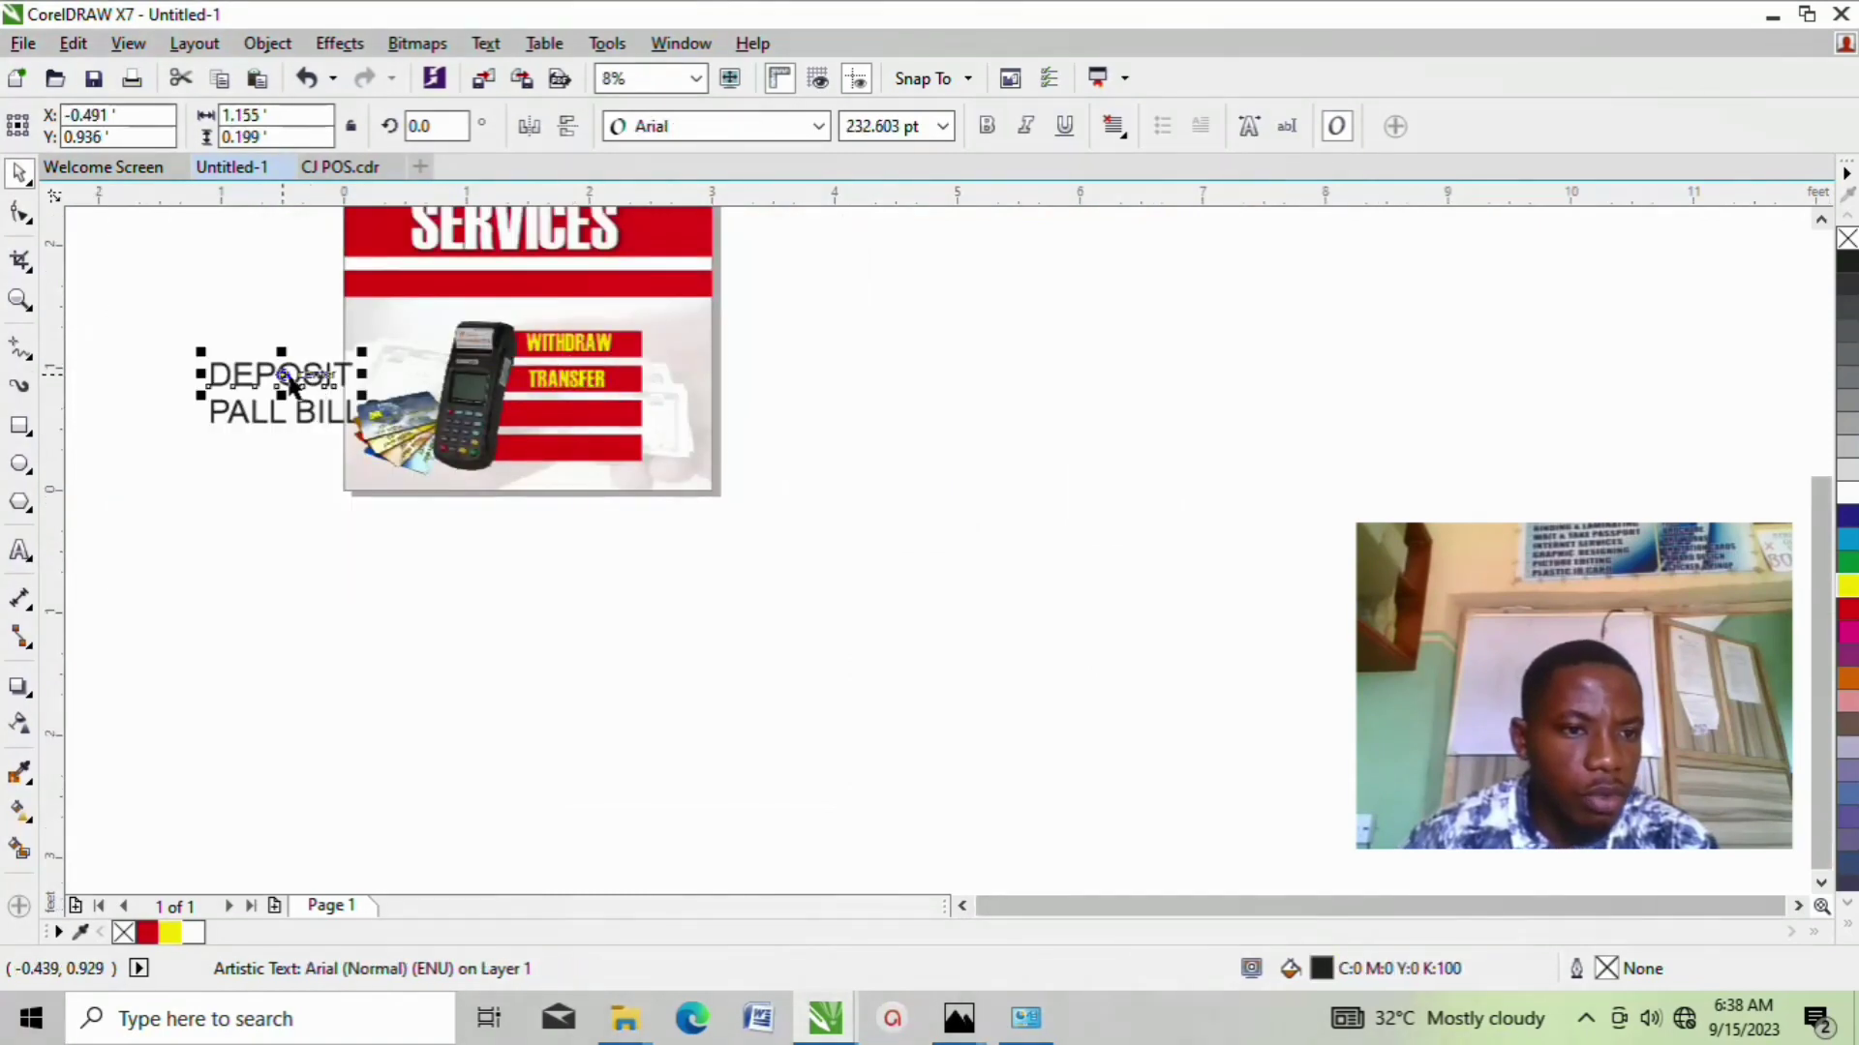
left_click_drag(290, 384, 584, 407)
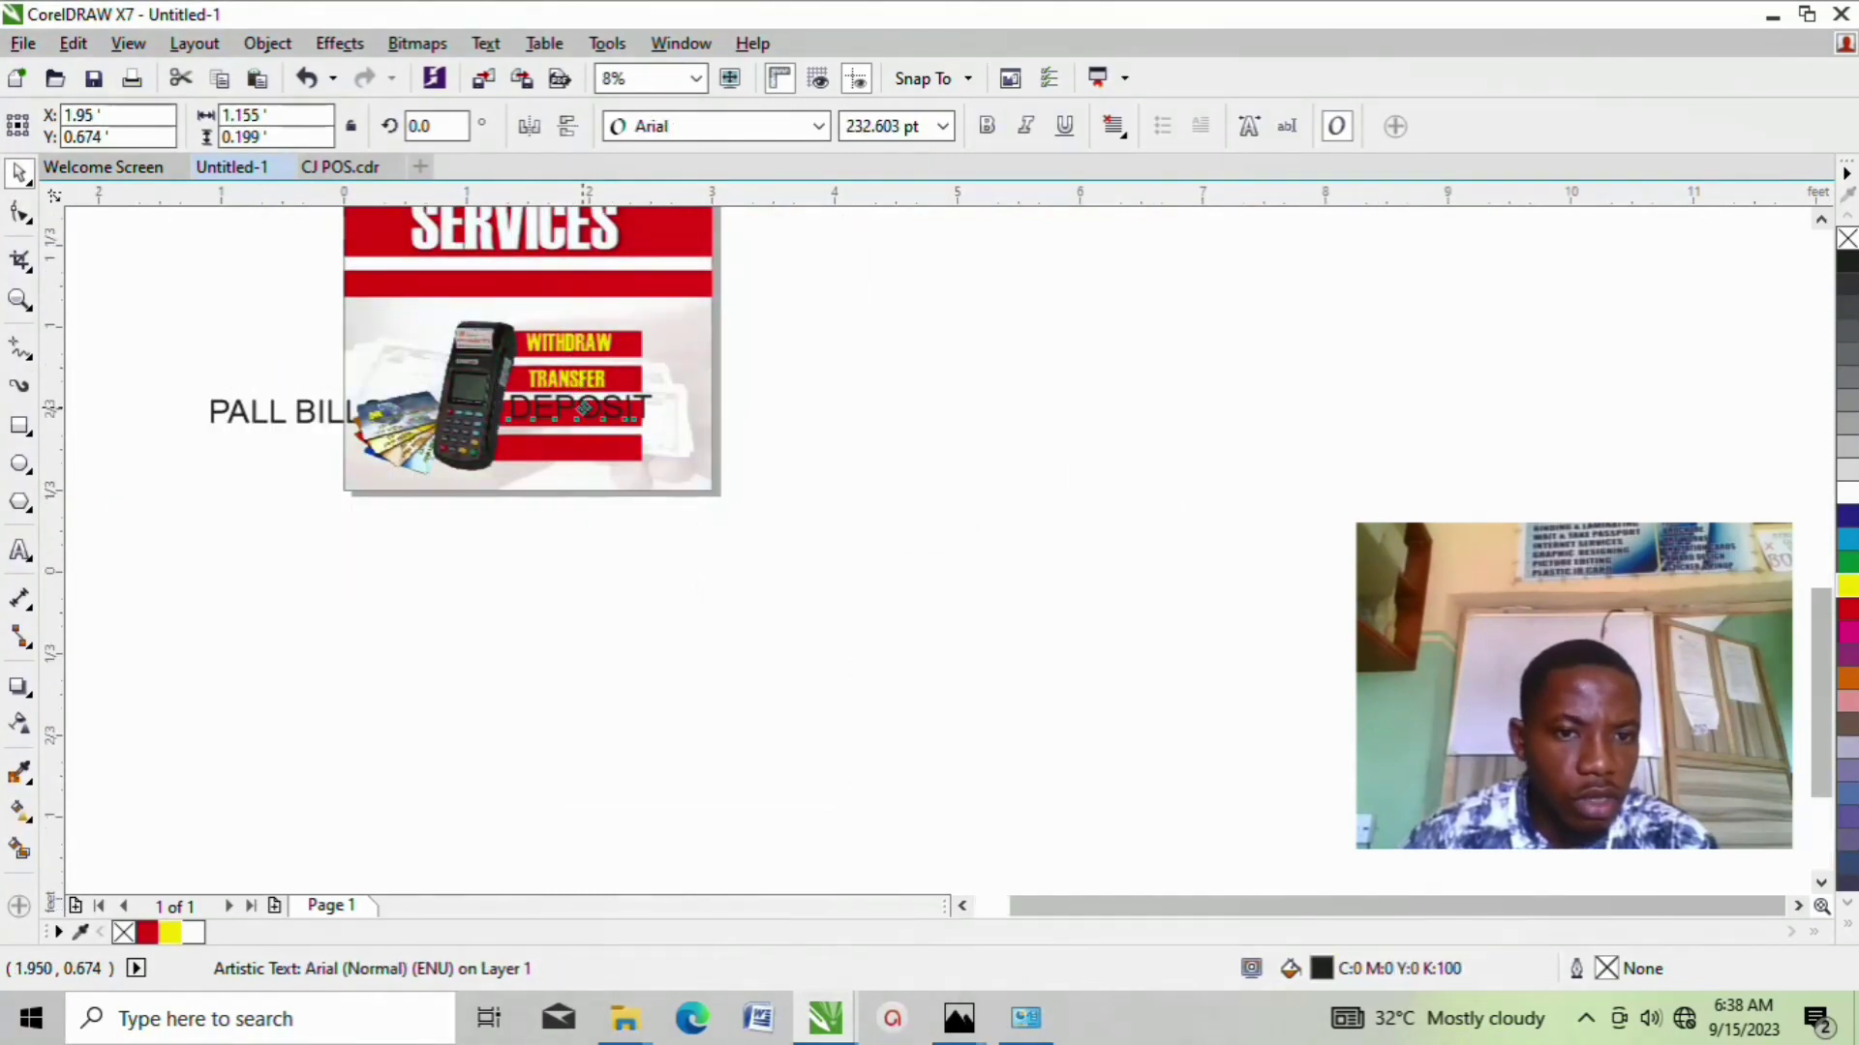
Step: Set DEPOSIT in yellow Haettenschweiler and align it within the third red bar beneath TRANSFER
scroll(583, 407, "up", 2)
left_click(818, 126)
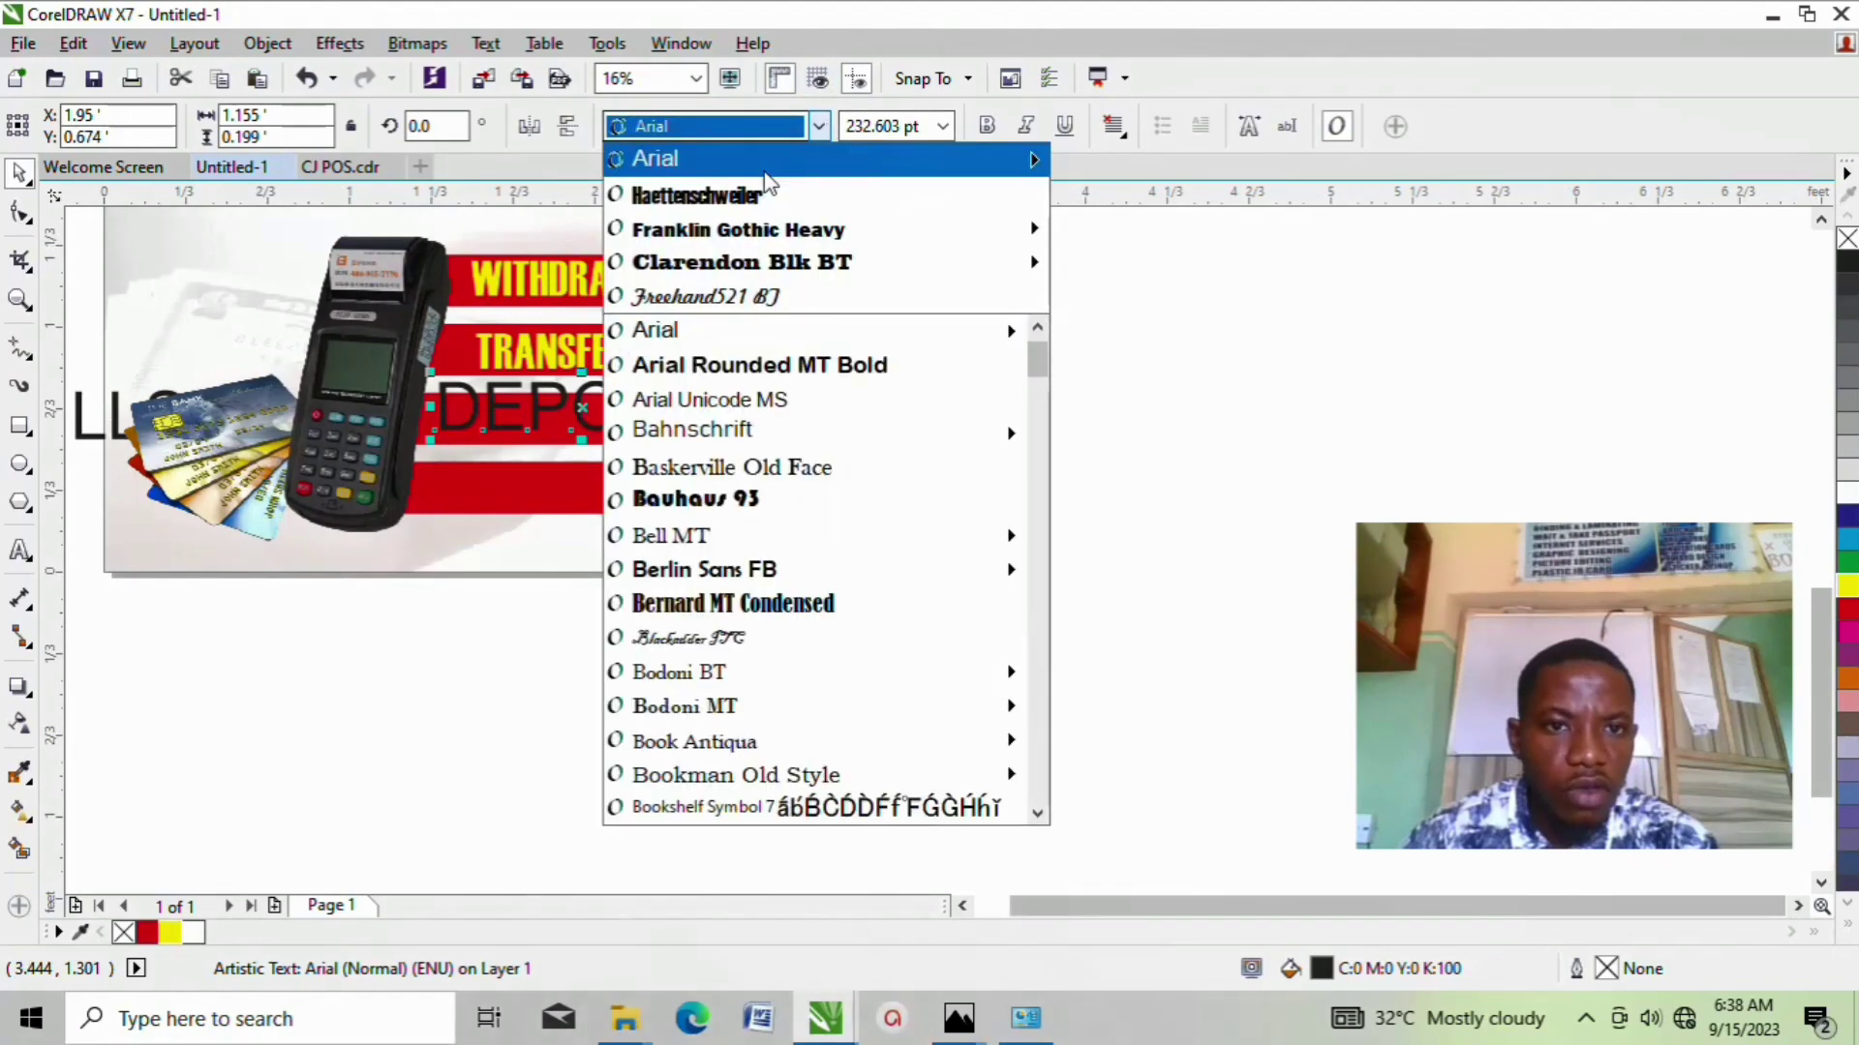
left_click(716, 198)
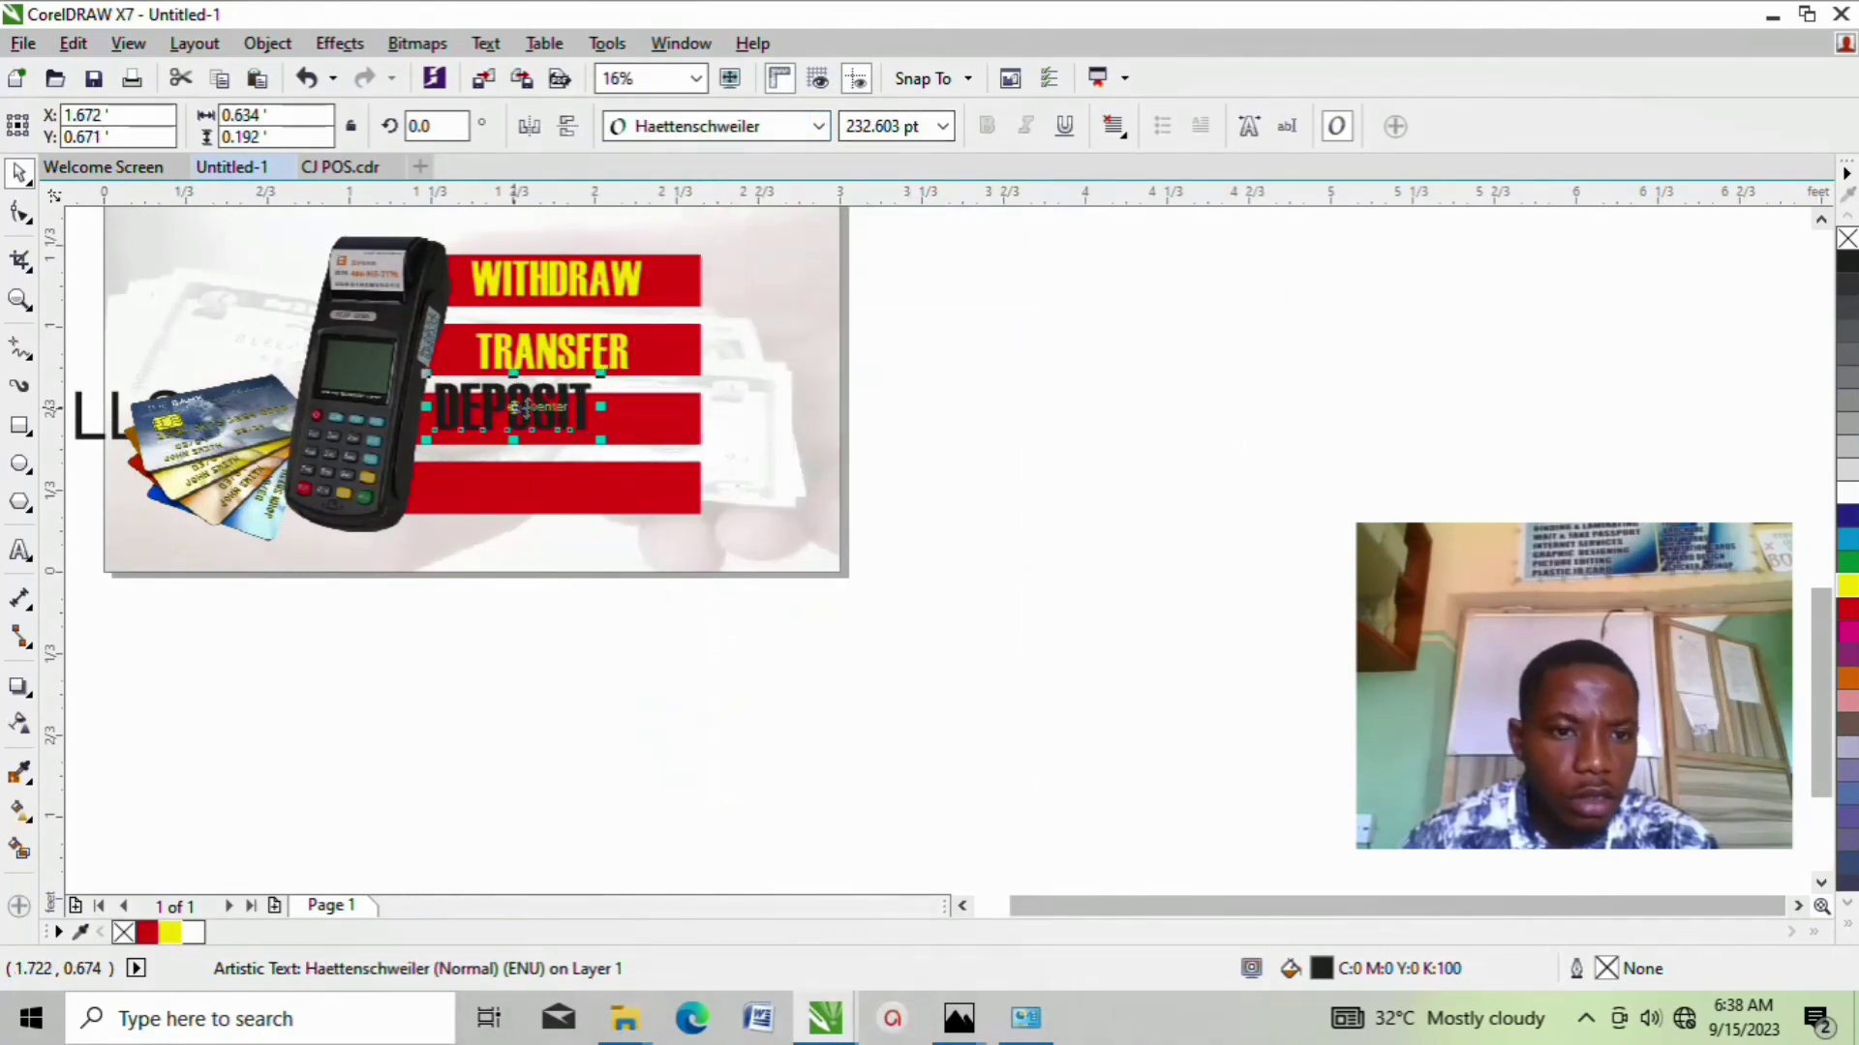
left_click_drag(516, 407, 553, 418)
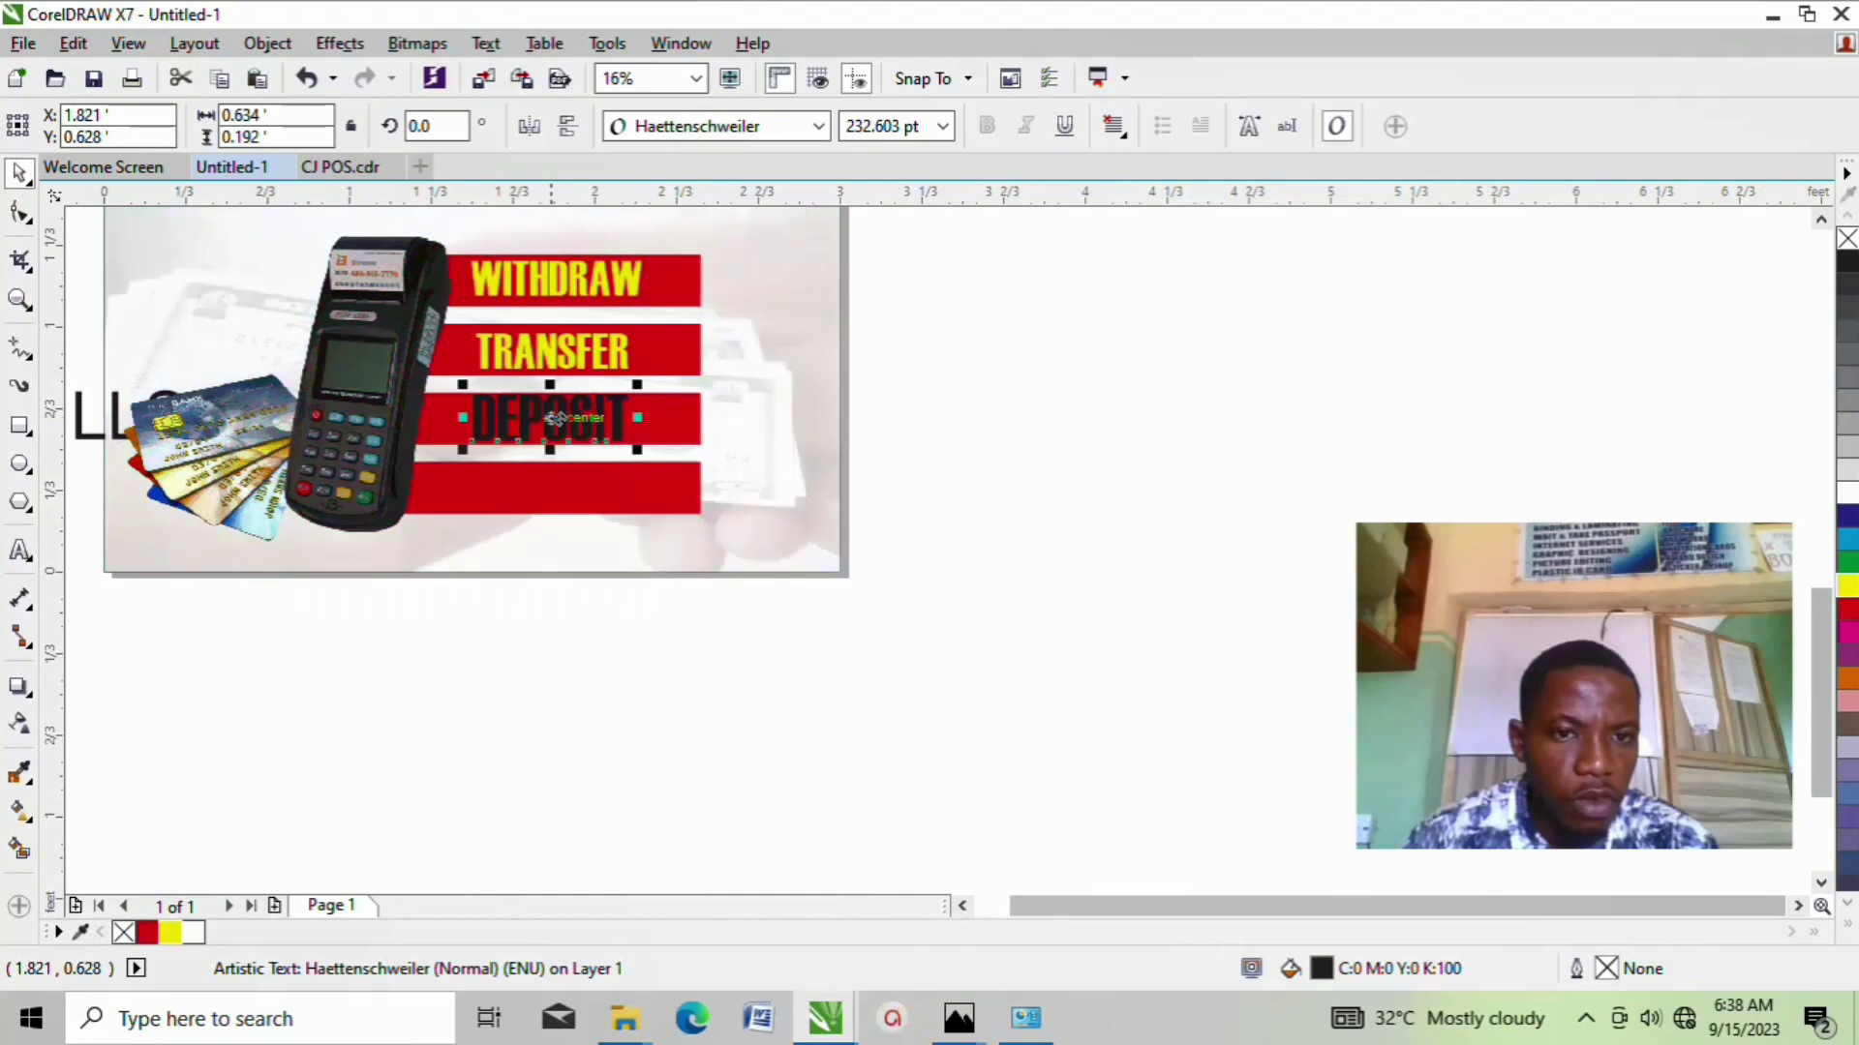
left_click(170, 934)
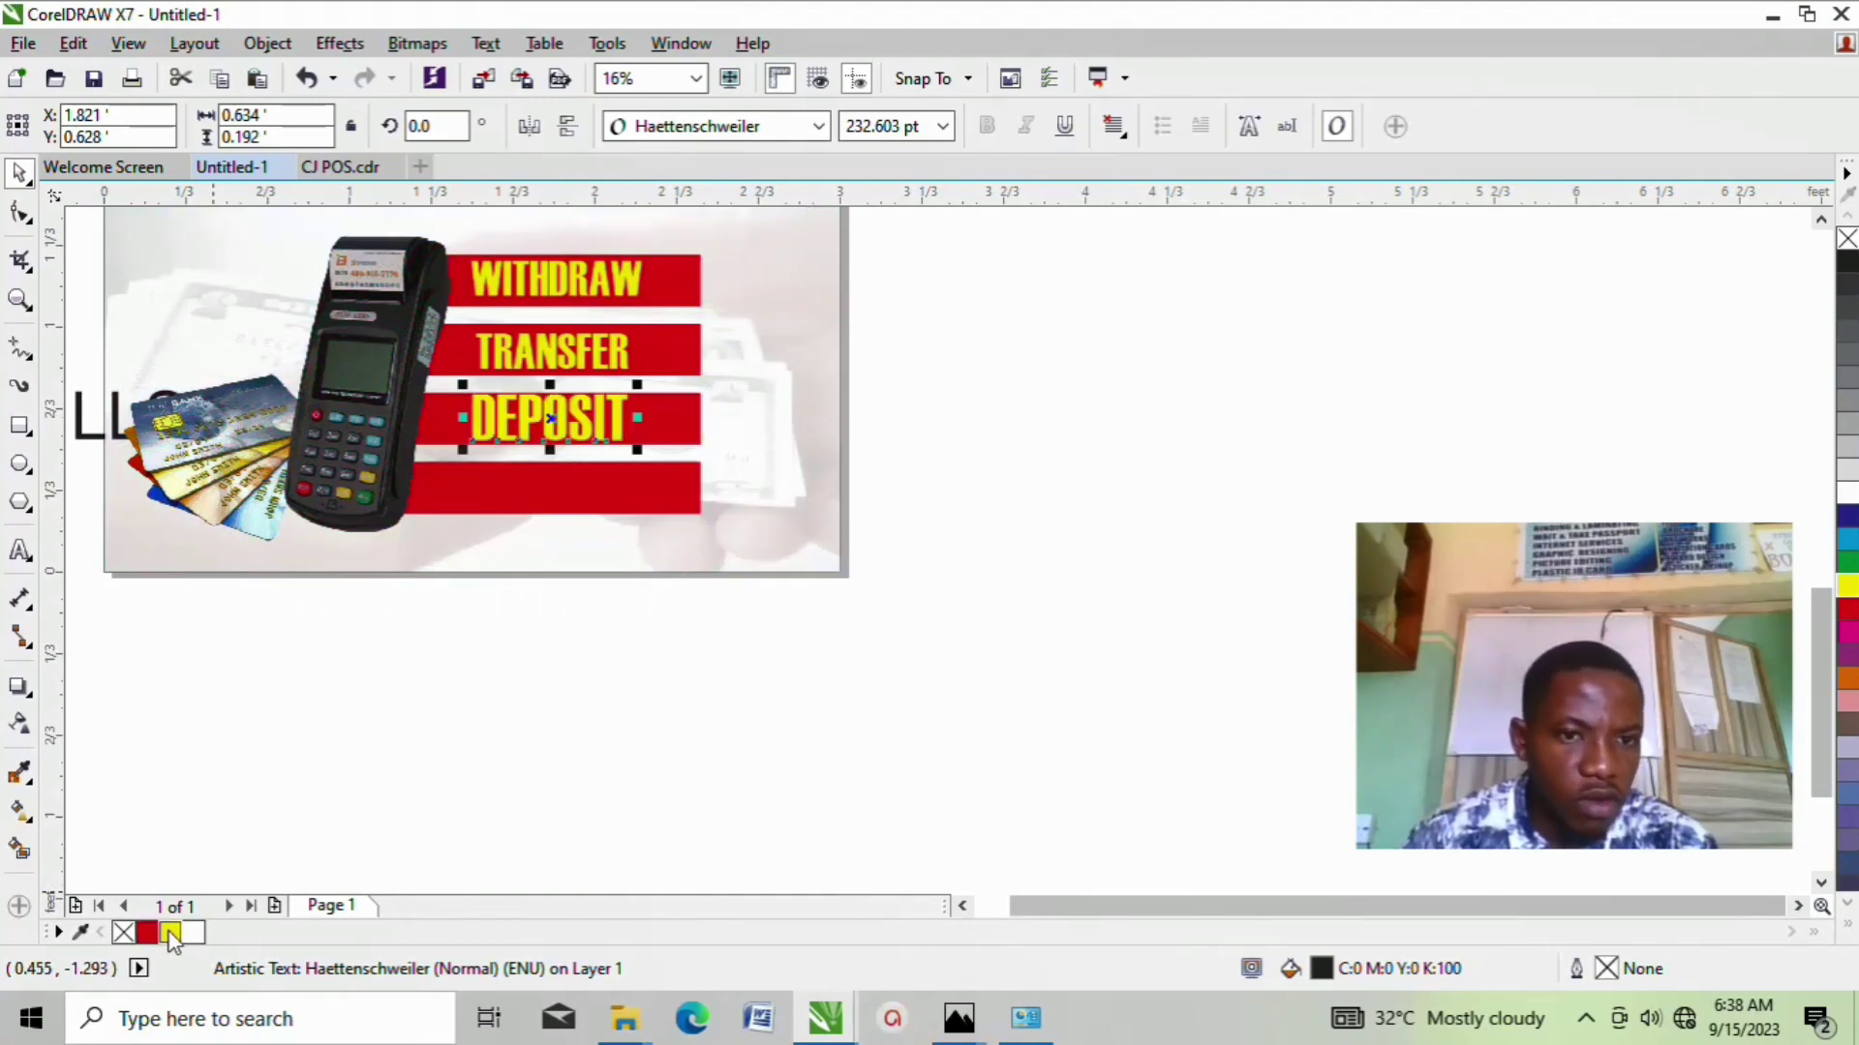
Step: Set DEPOSIT's font size to 178.127 pt and recentre it vertically in the third red bar
scroll(510, 432, "up", 2)
scroll(511, 448, "down", 1)
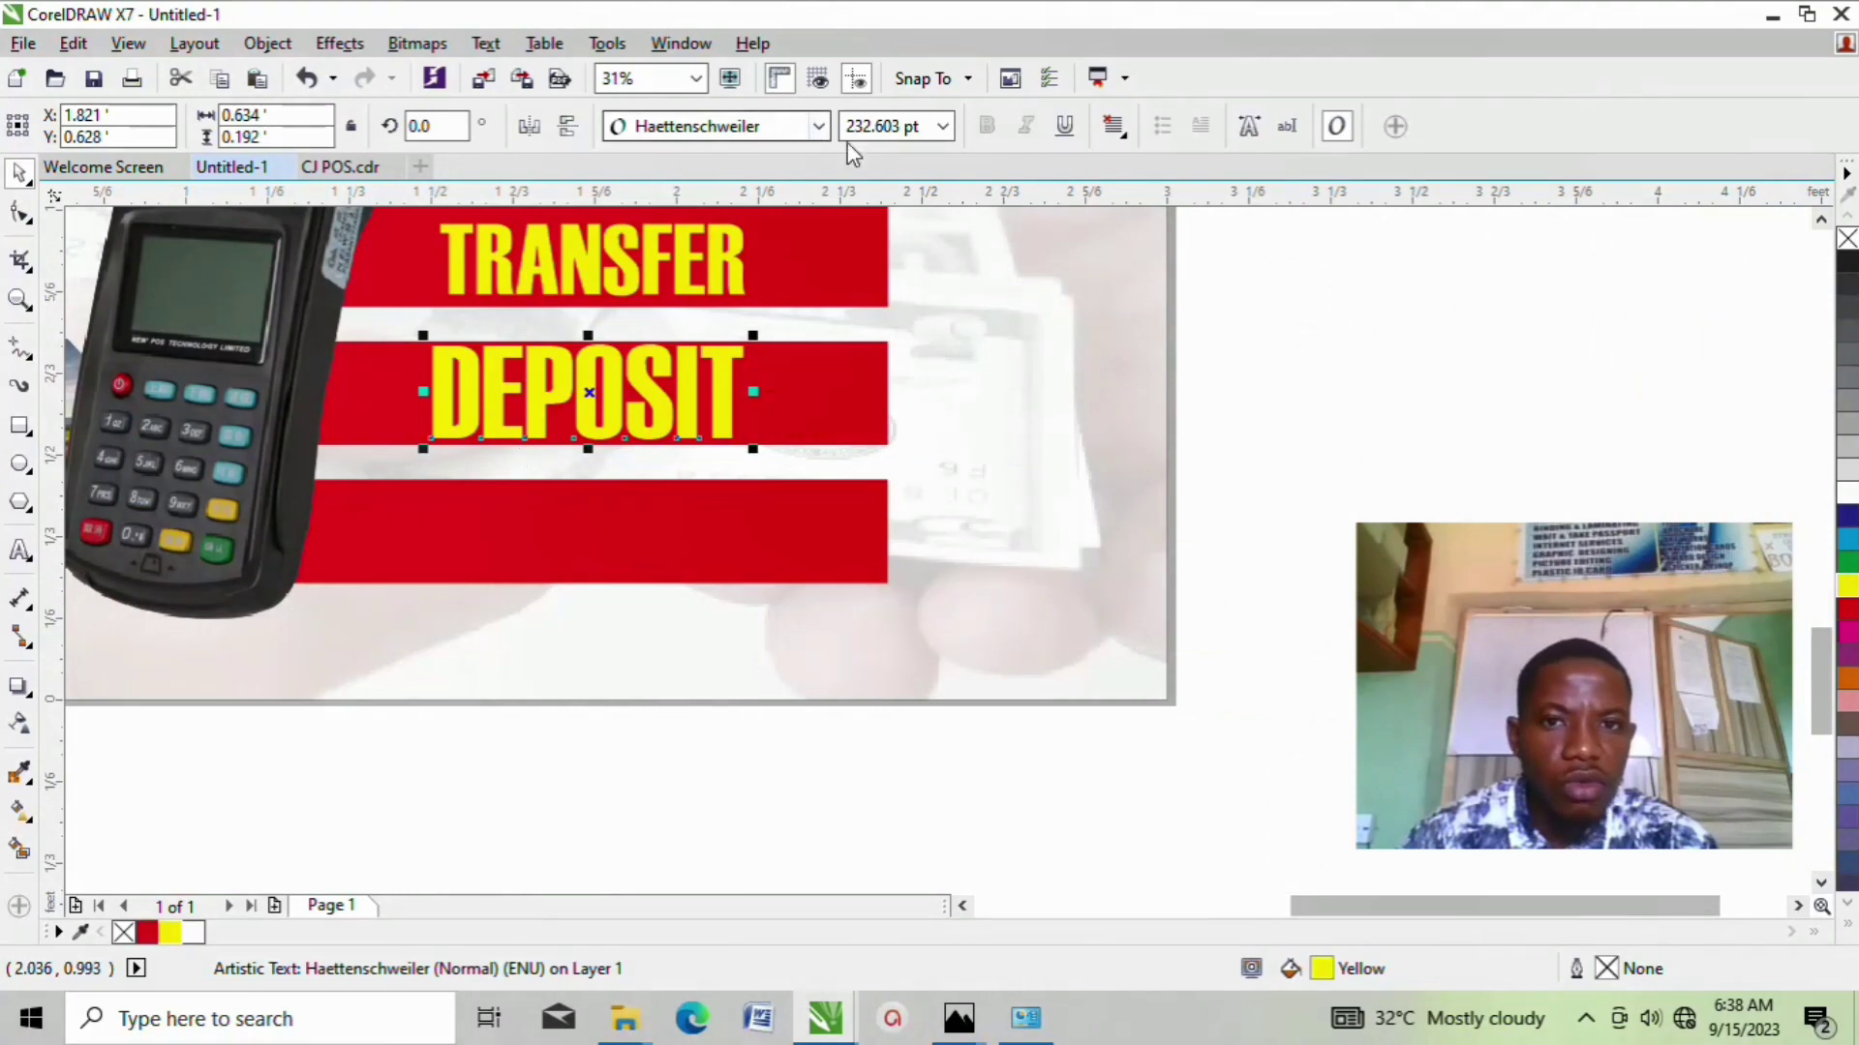
left_click_drag(898, 126, 813, 145)
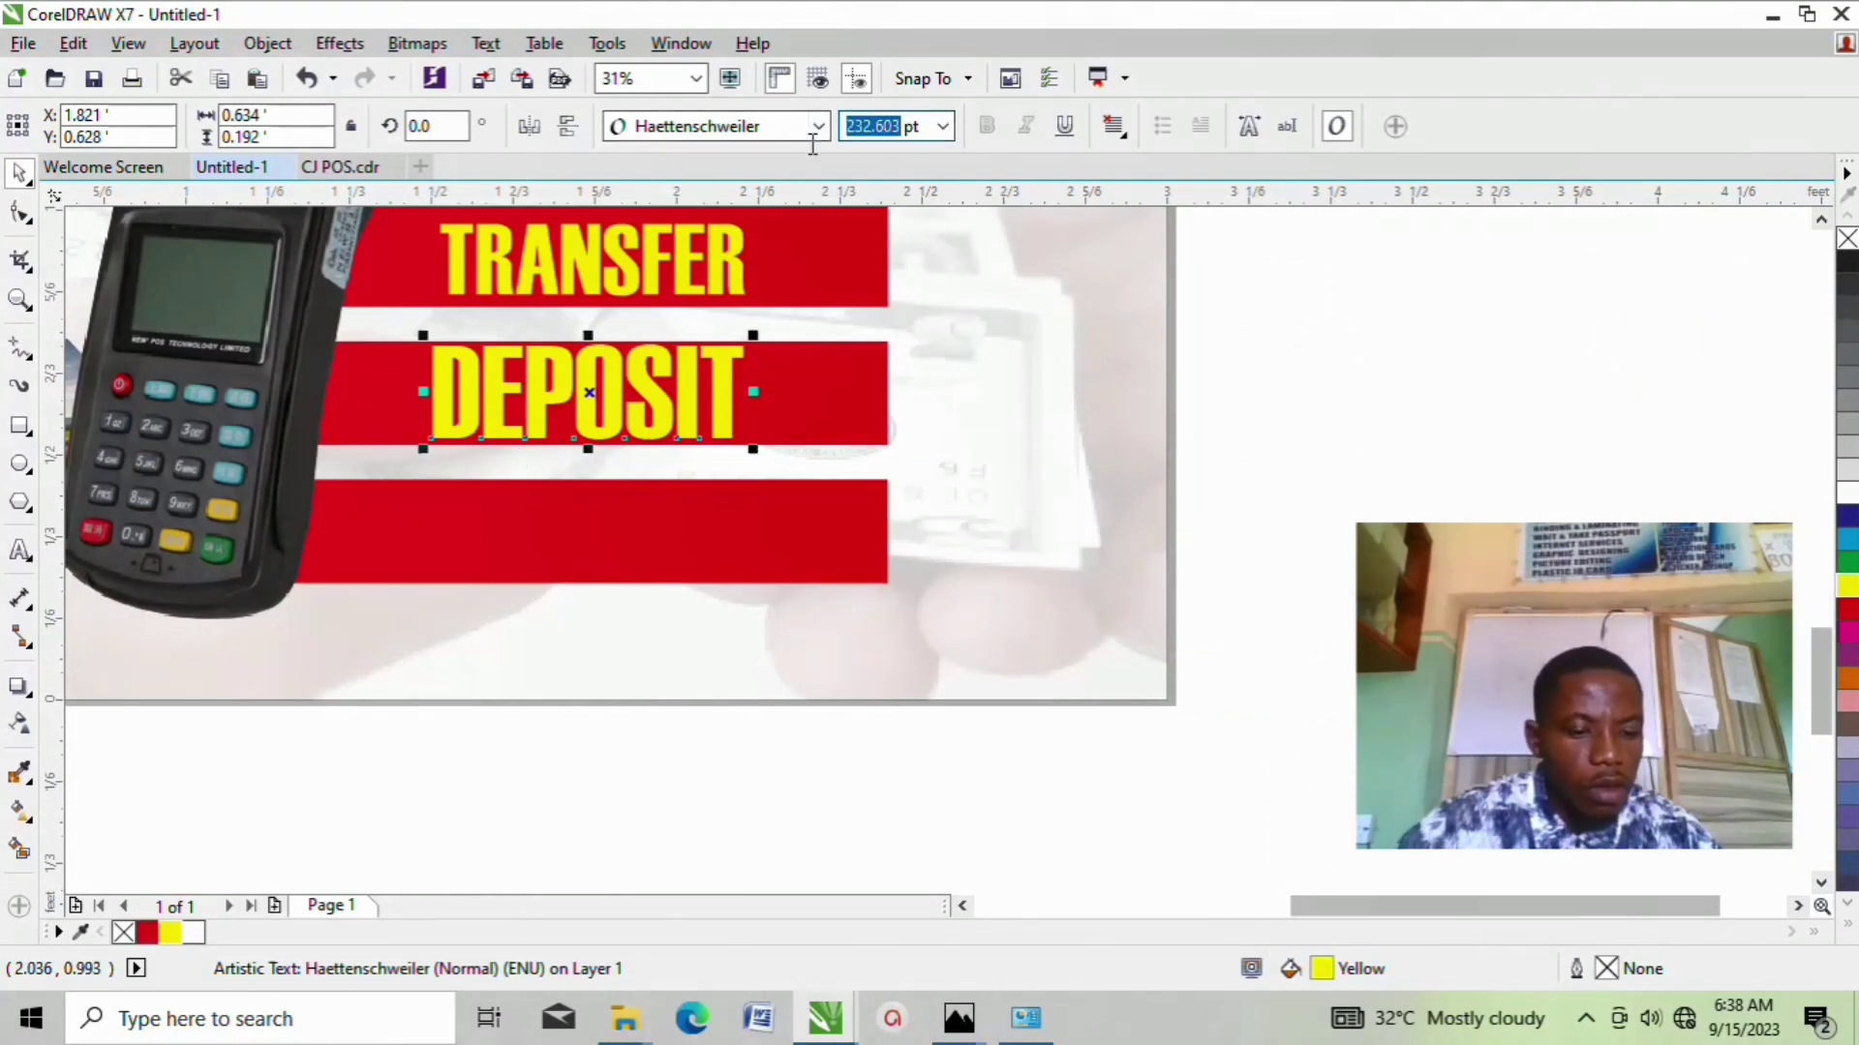
type("178")
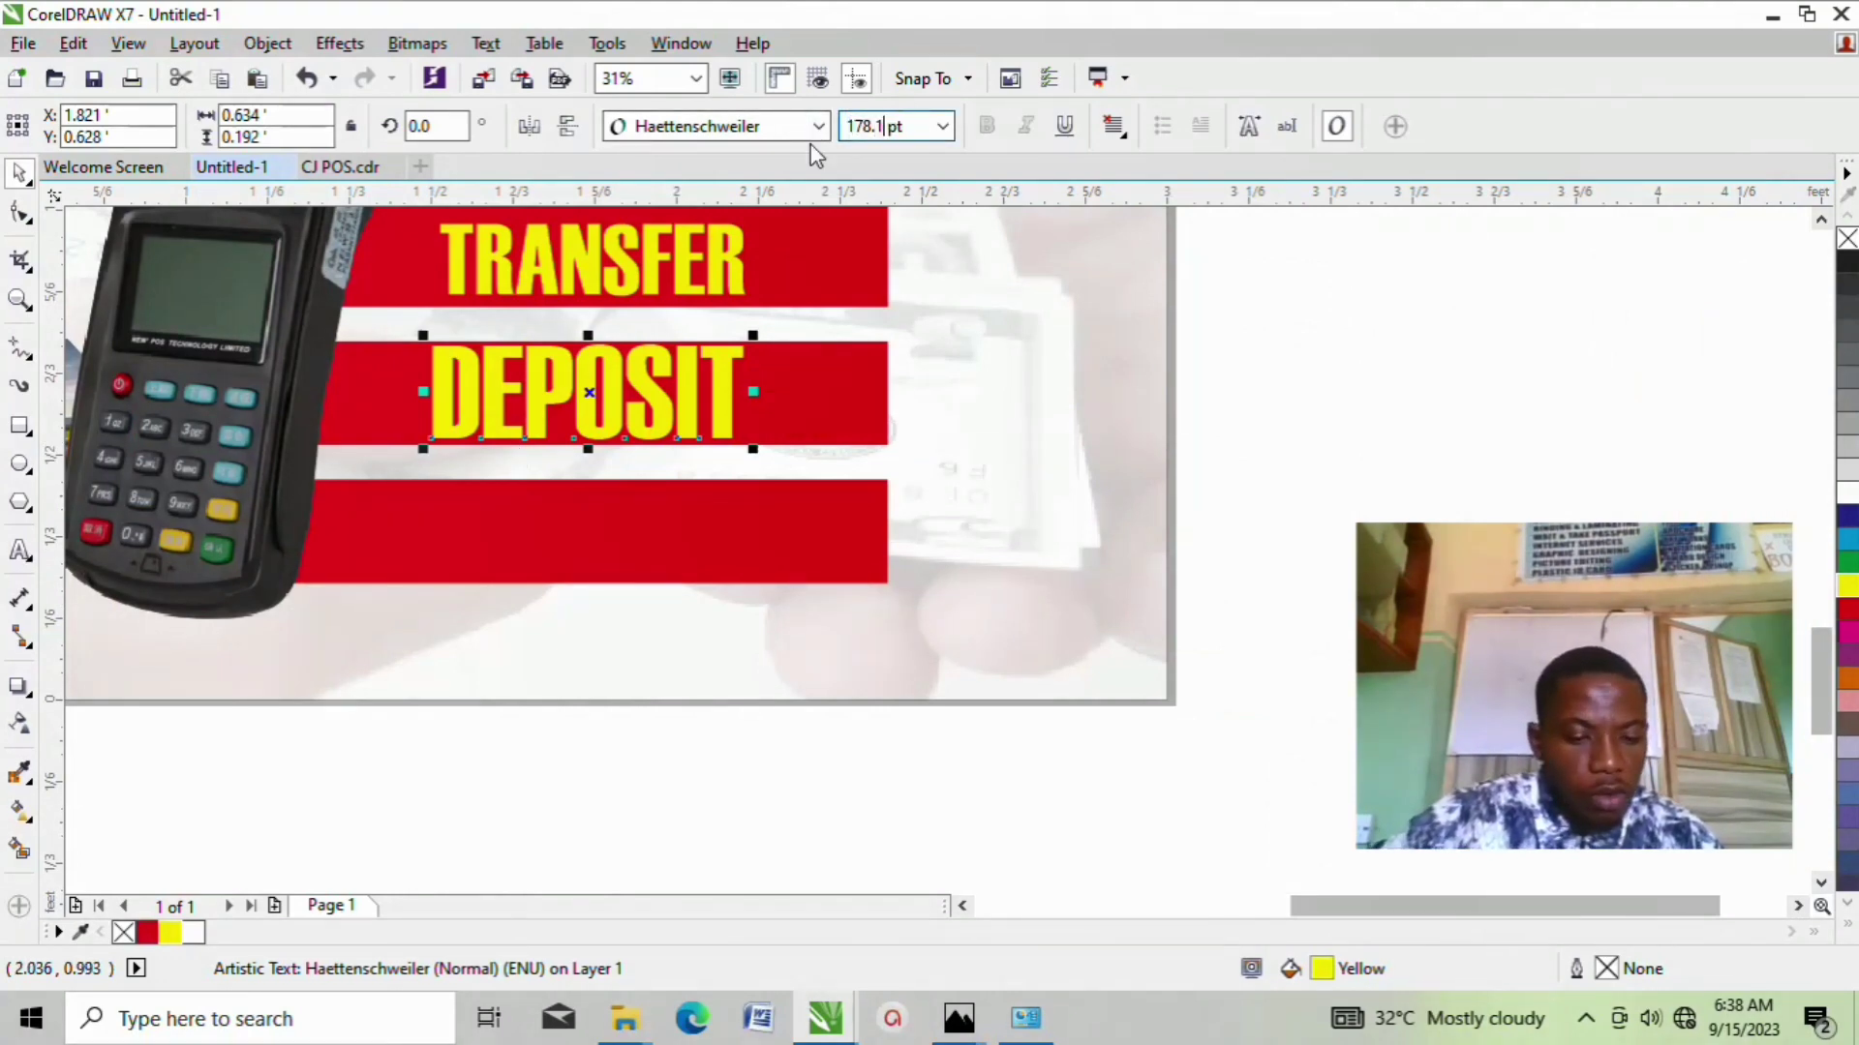
type(".127")
key("Return")
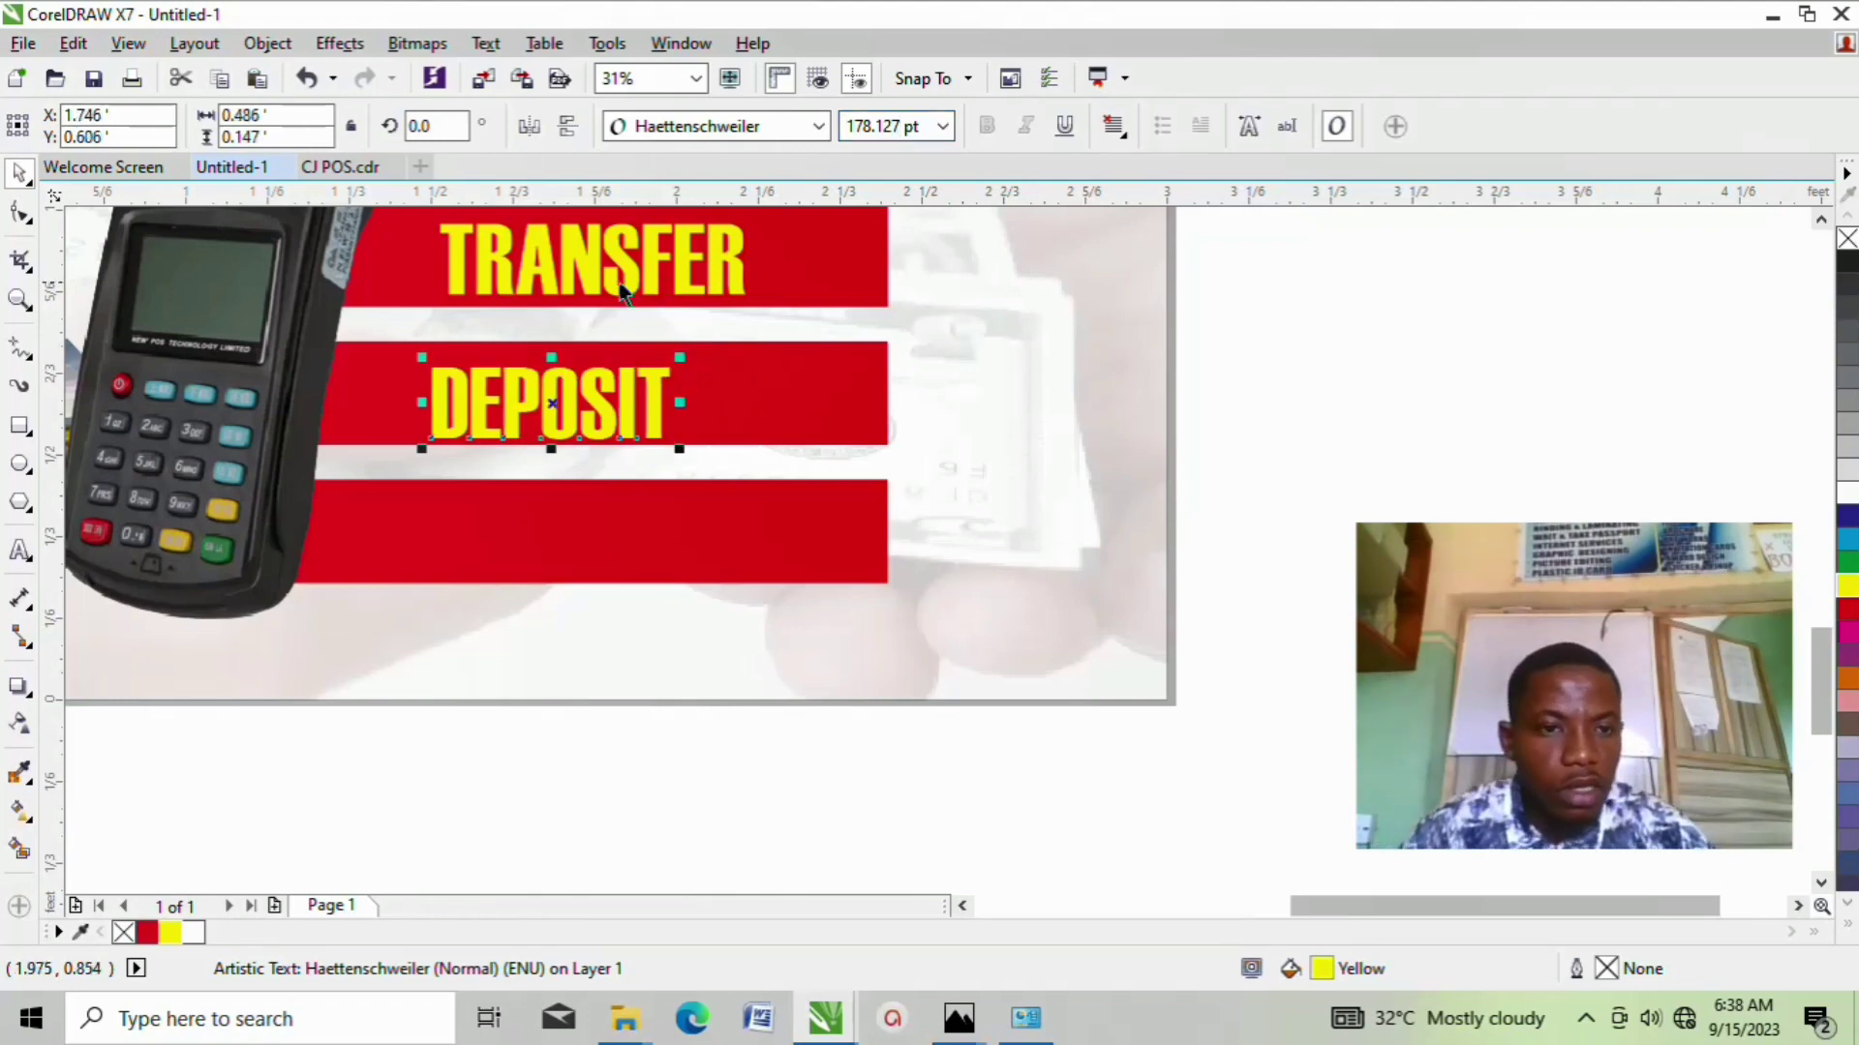
left_click_drag(522, 398, 548, 392)
Step: Move the PALL BILLS text from beside the page onto the fourth red bar
scroll(548, 392, "down", 2)
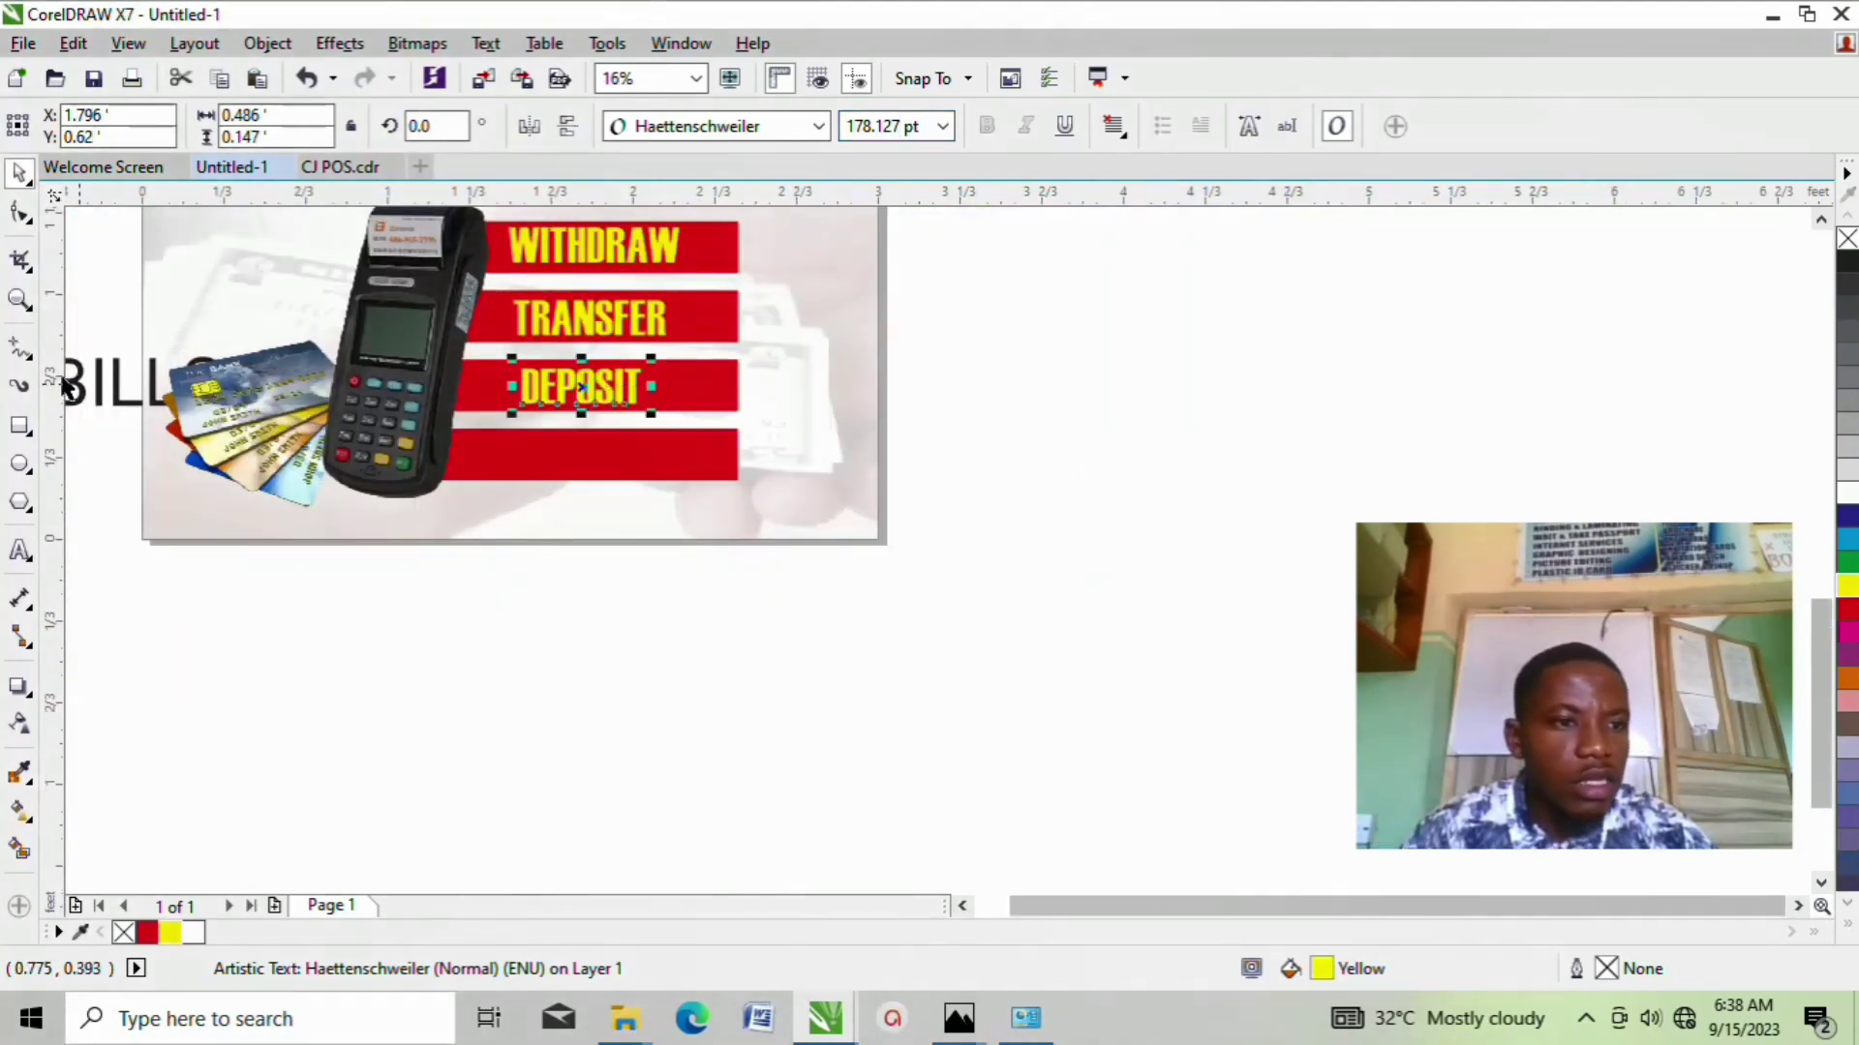
left_click(99, 372)
left_click_drag(98, 373, 667, 440)
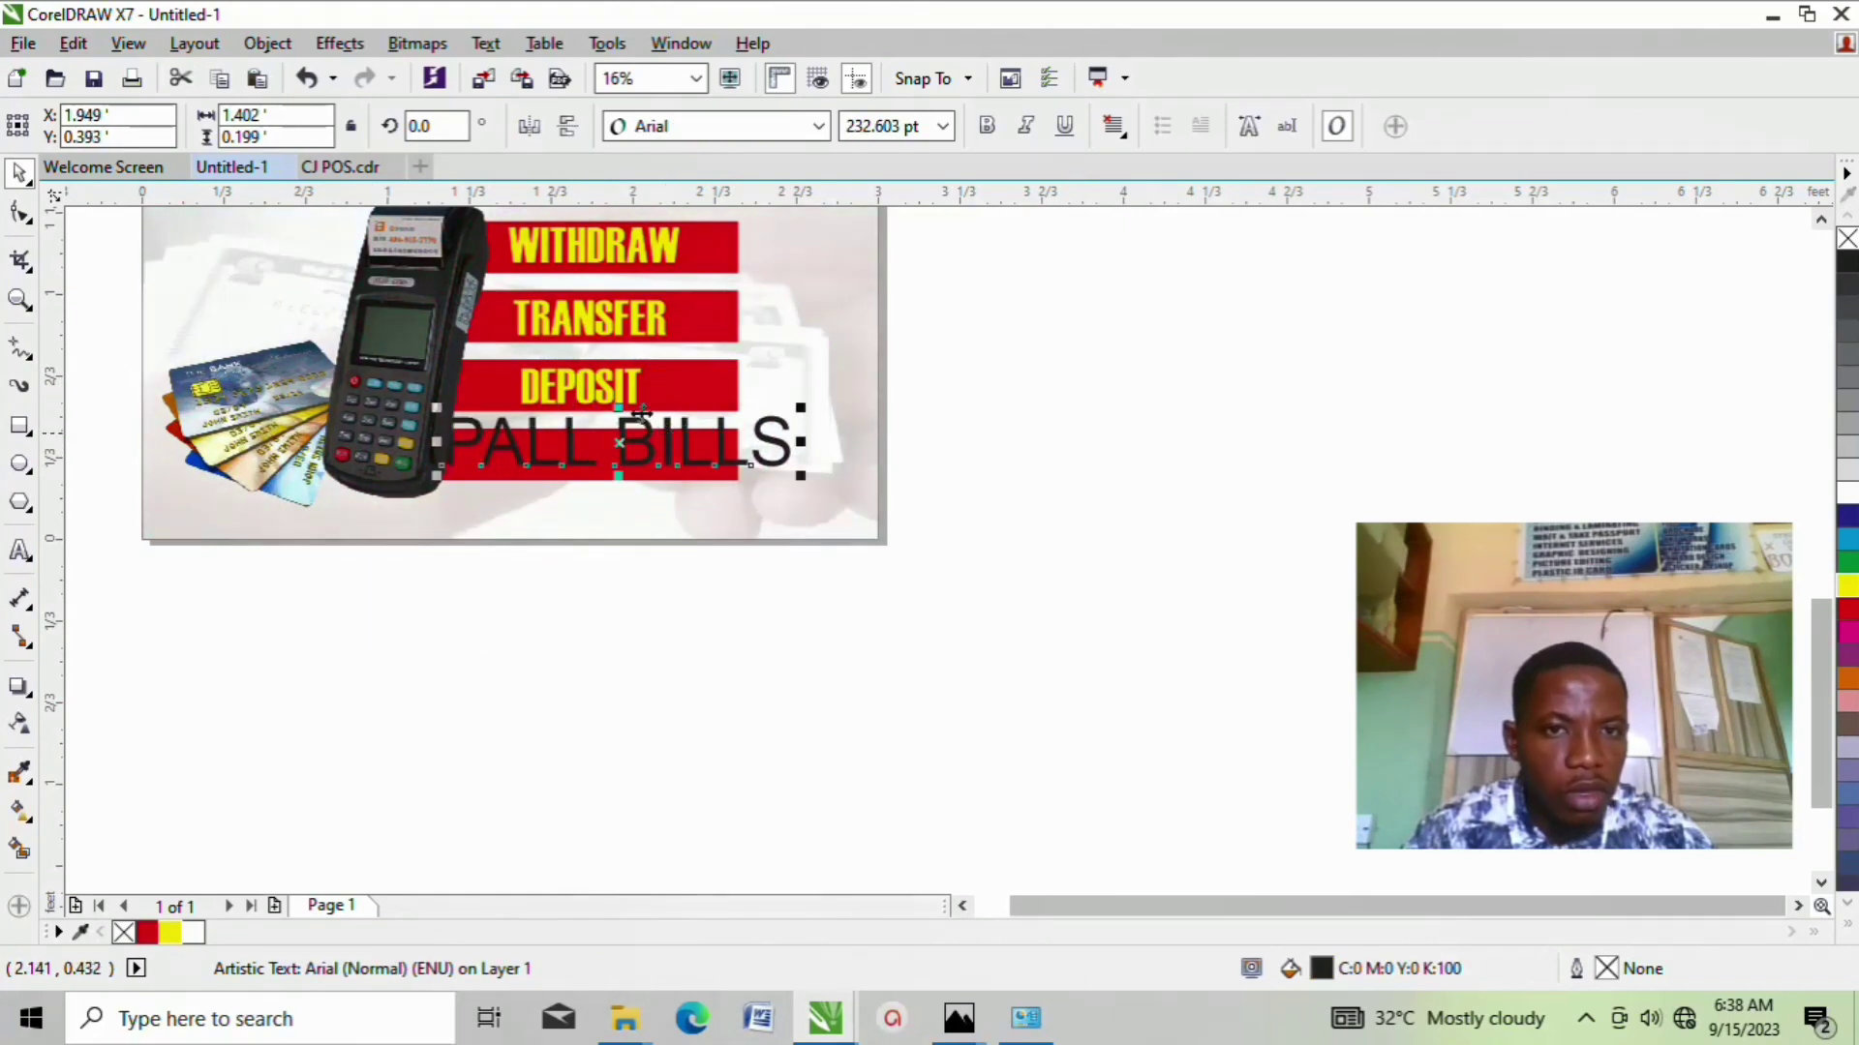
Step: Change the PALL BILLS font to Haettenschweiler and fill the text with yellow
left_click(818, 126)
left_click(733, 198)
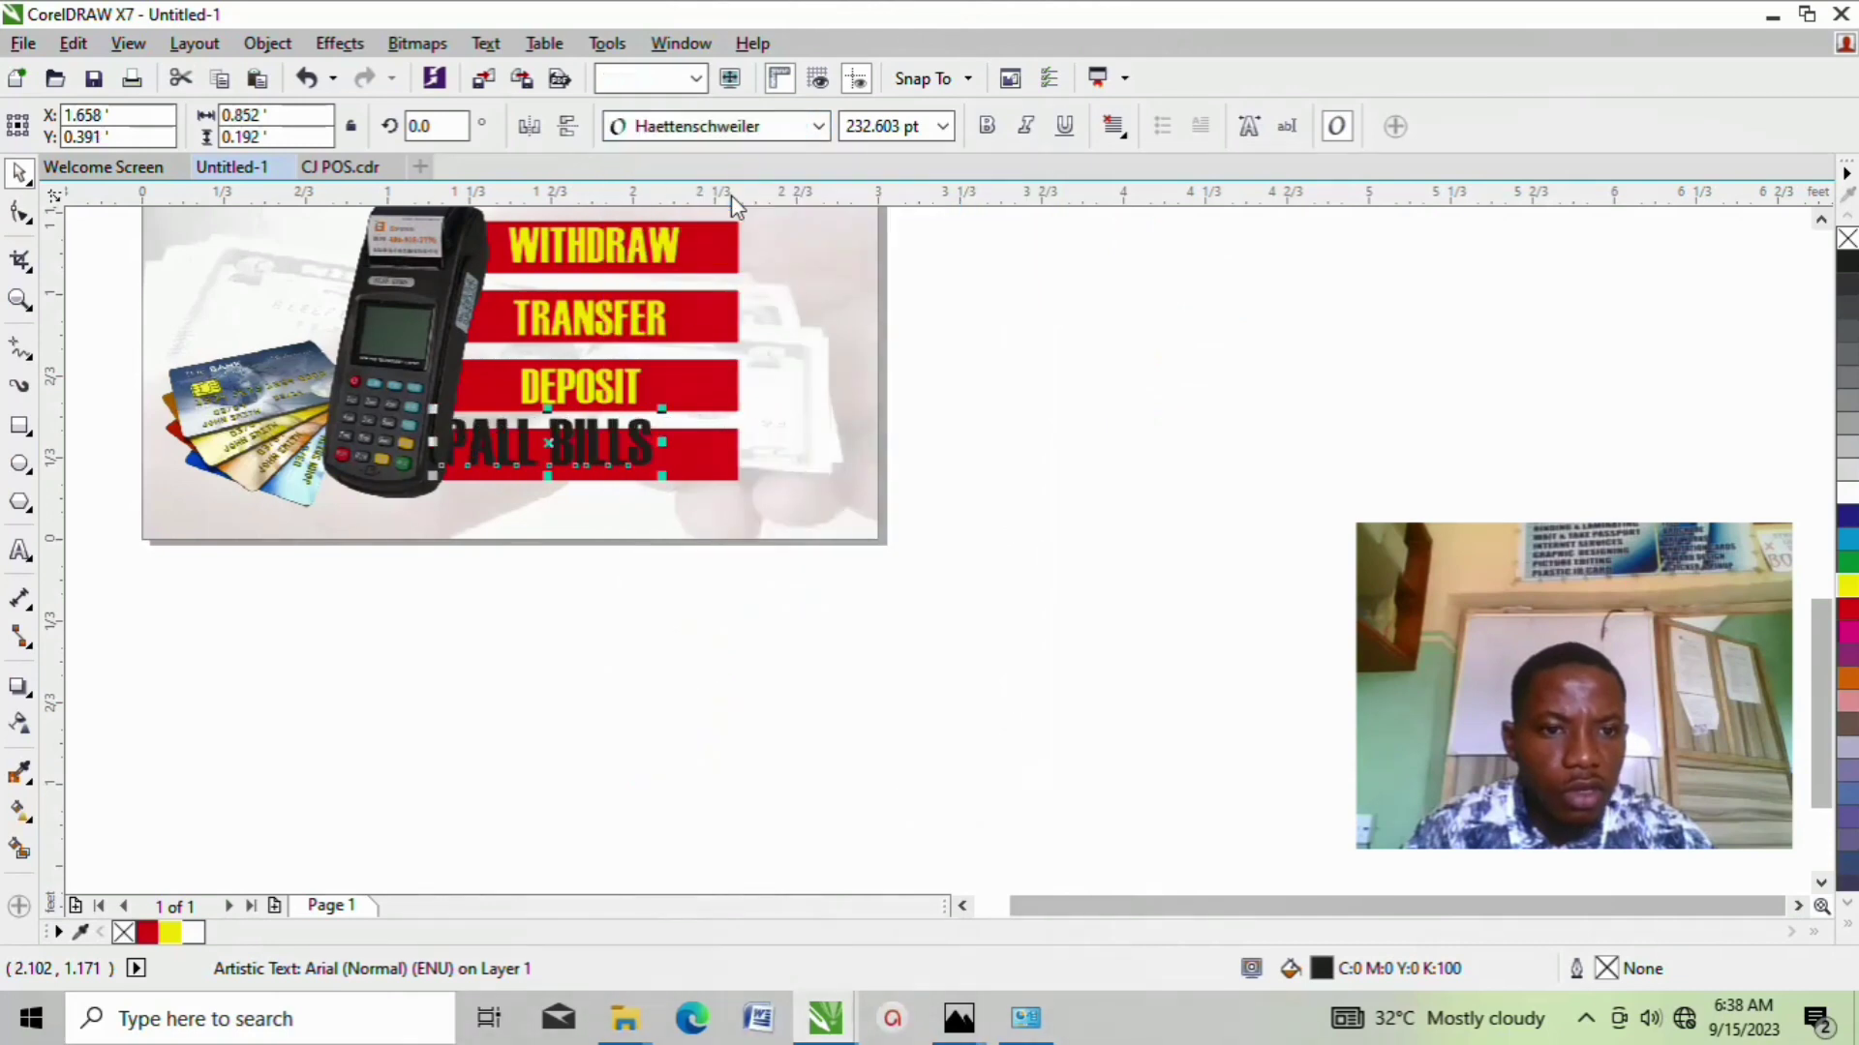
left_click(173, 935)
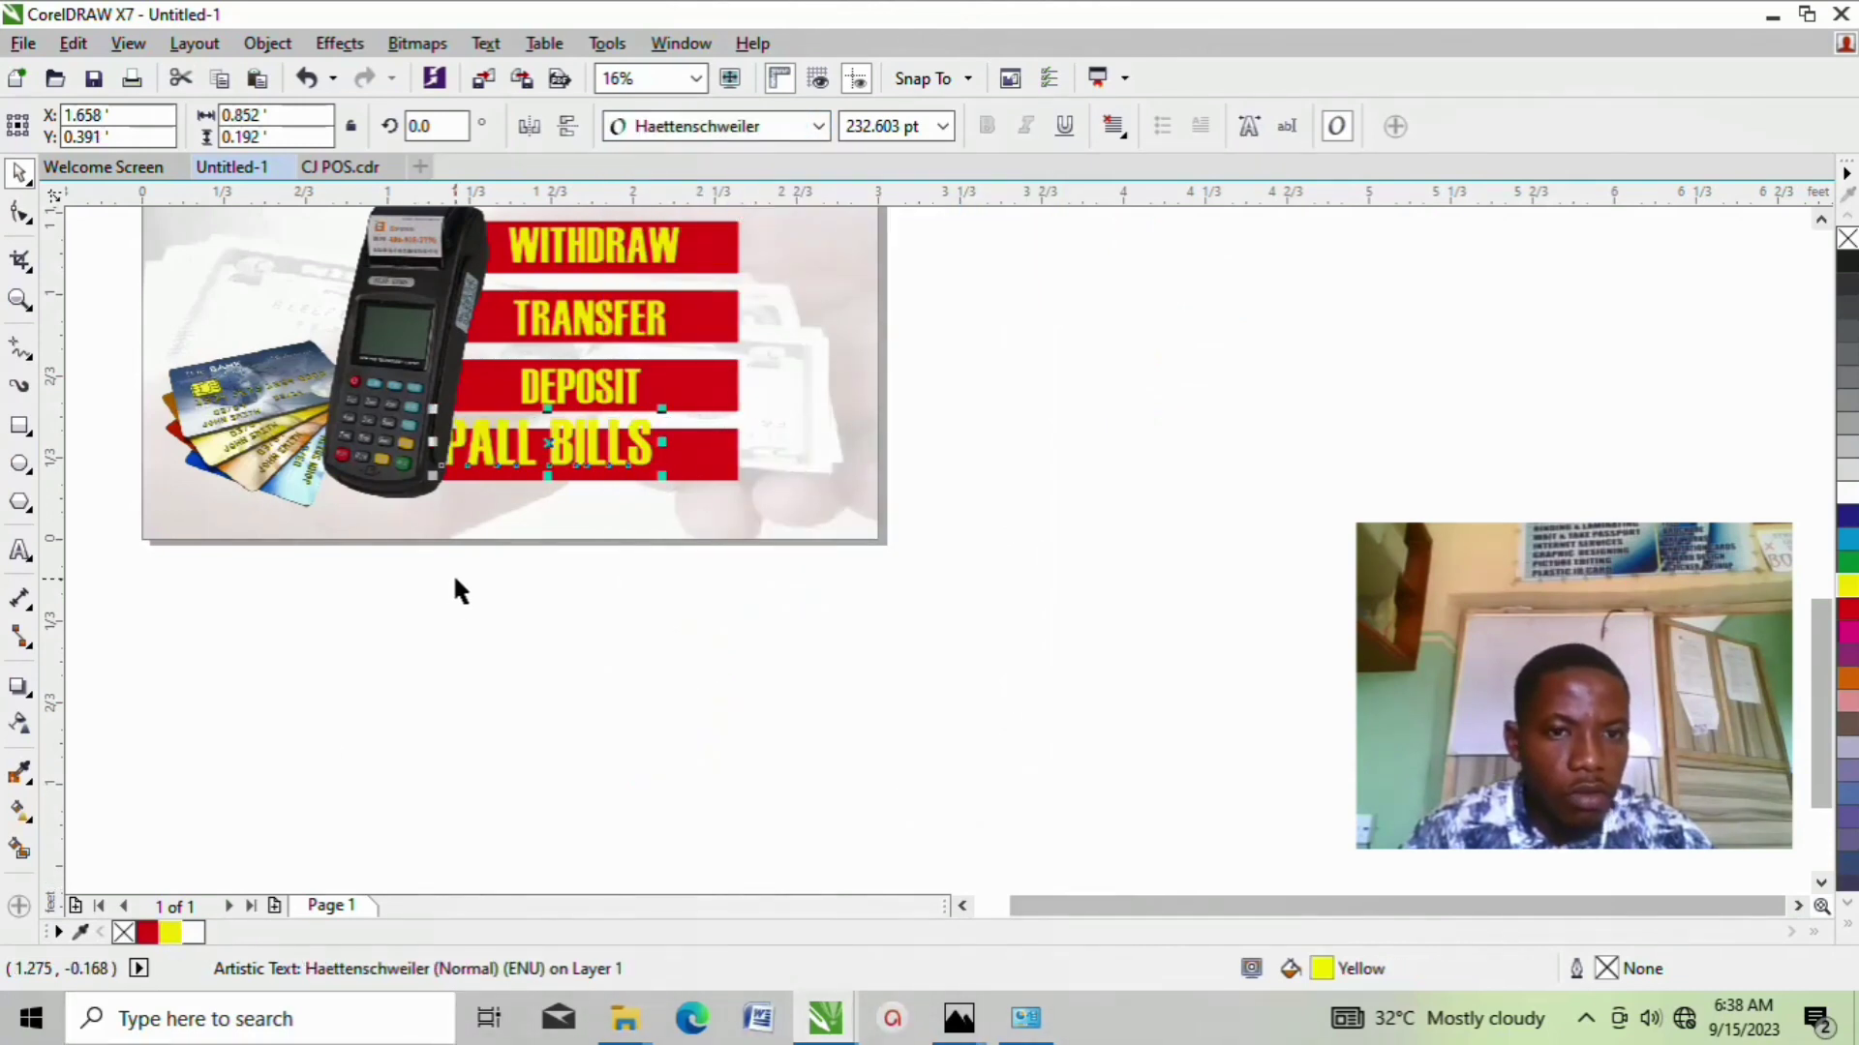
Step: Set PALL BILLS to 178.127 pt and position it inside the fourth red bar, left-aligned with DEPOSIT
scroll(548, 440, "up", 1)
left_click_drag(540, 446, 676, 464)
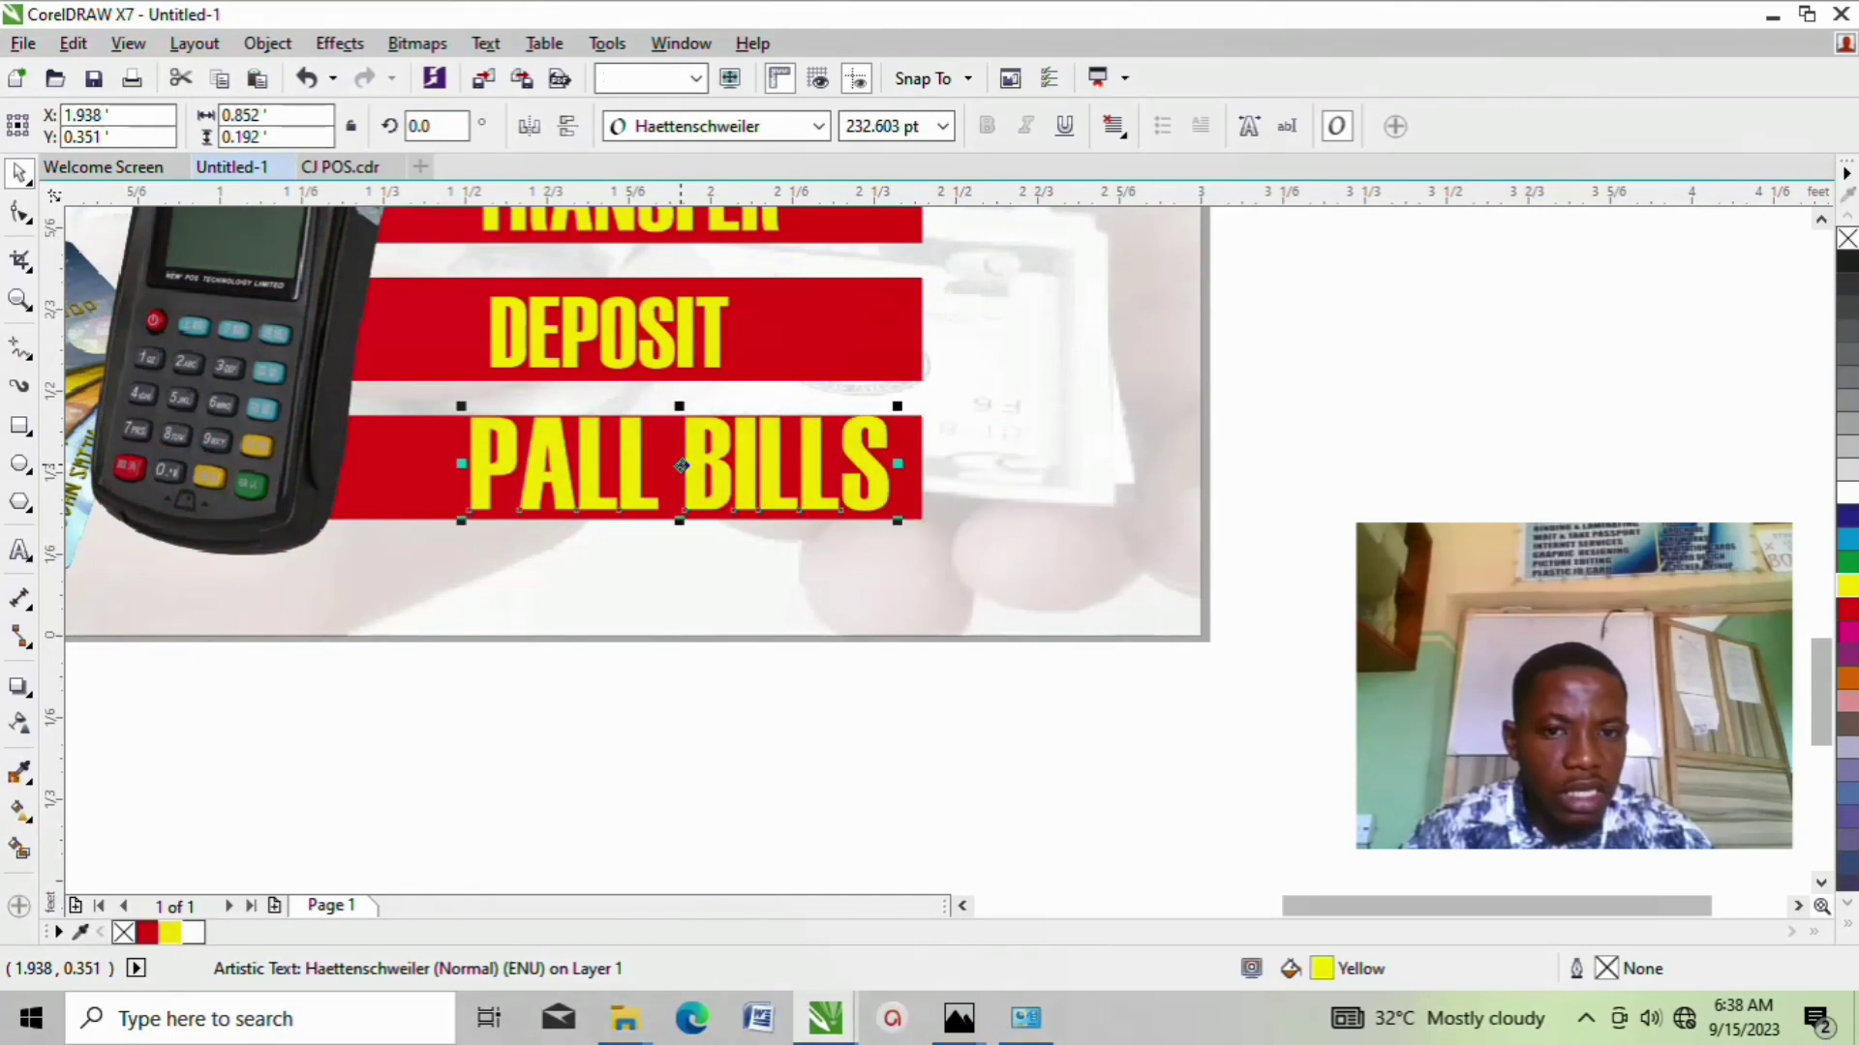
left_click(862, 128)
type("1")
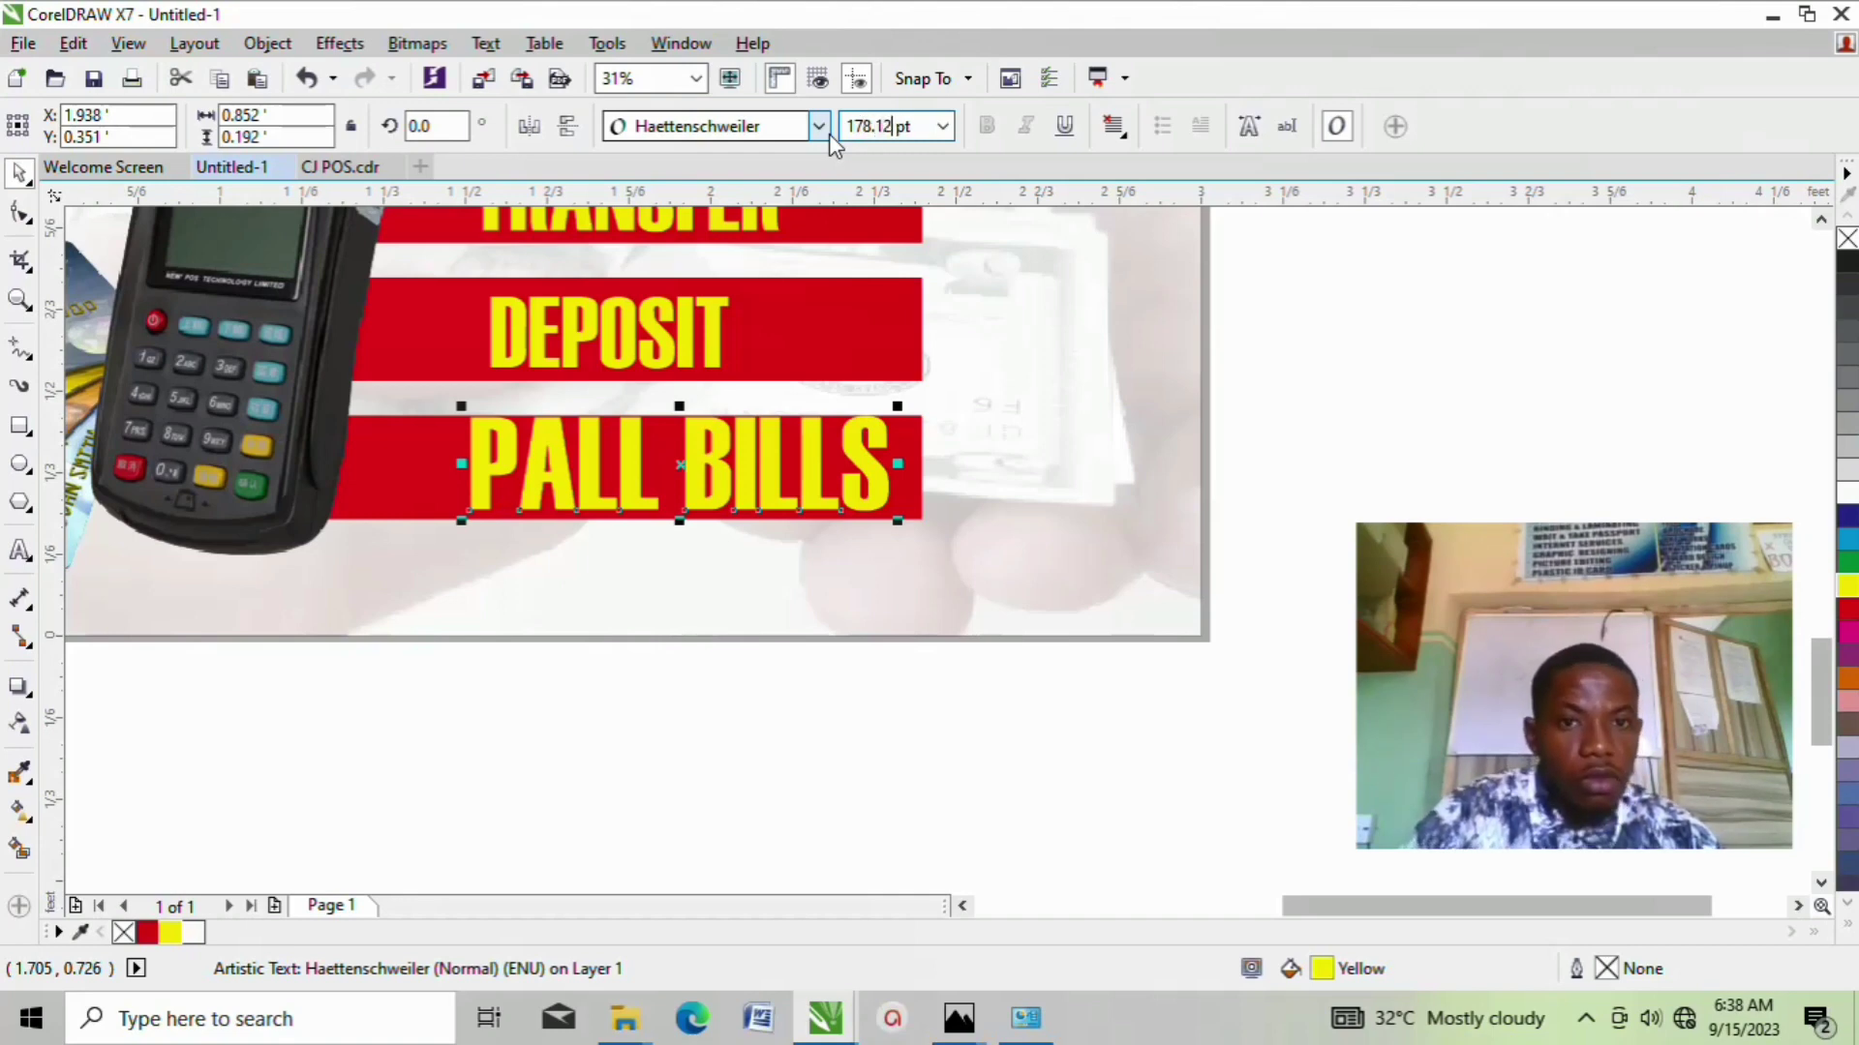
type("78.127")
key("Return")
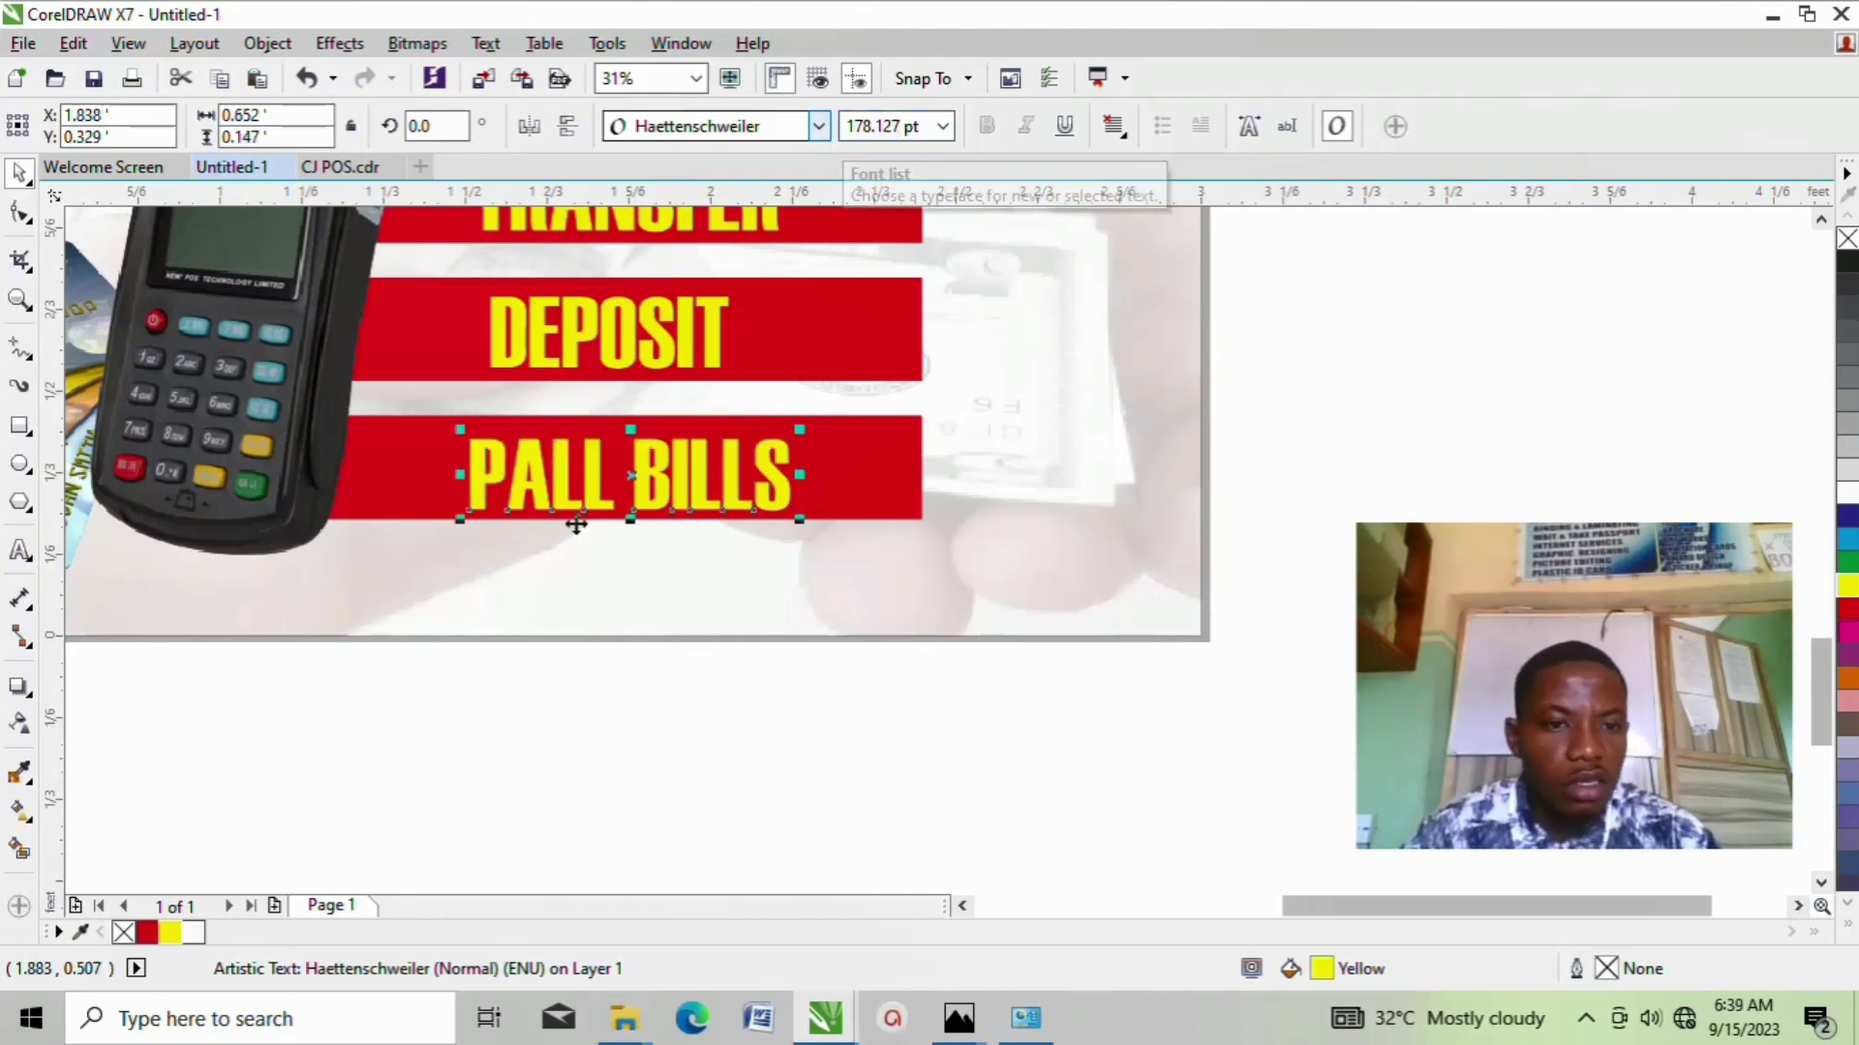
left_click_drag(548, 489, 573, 481)
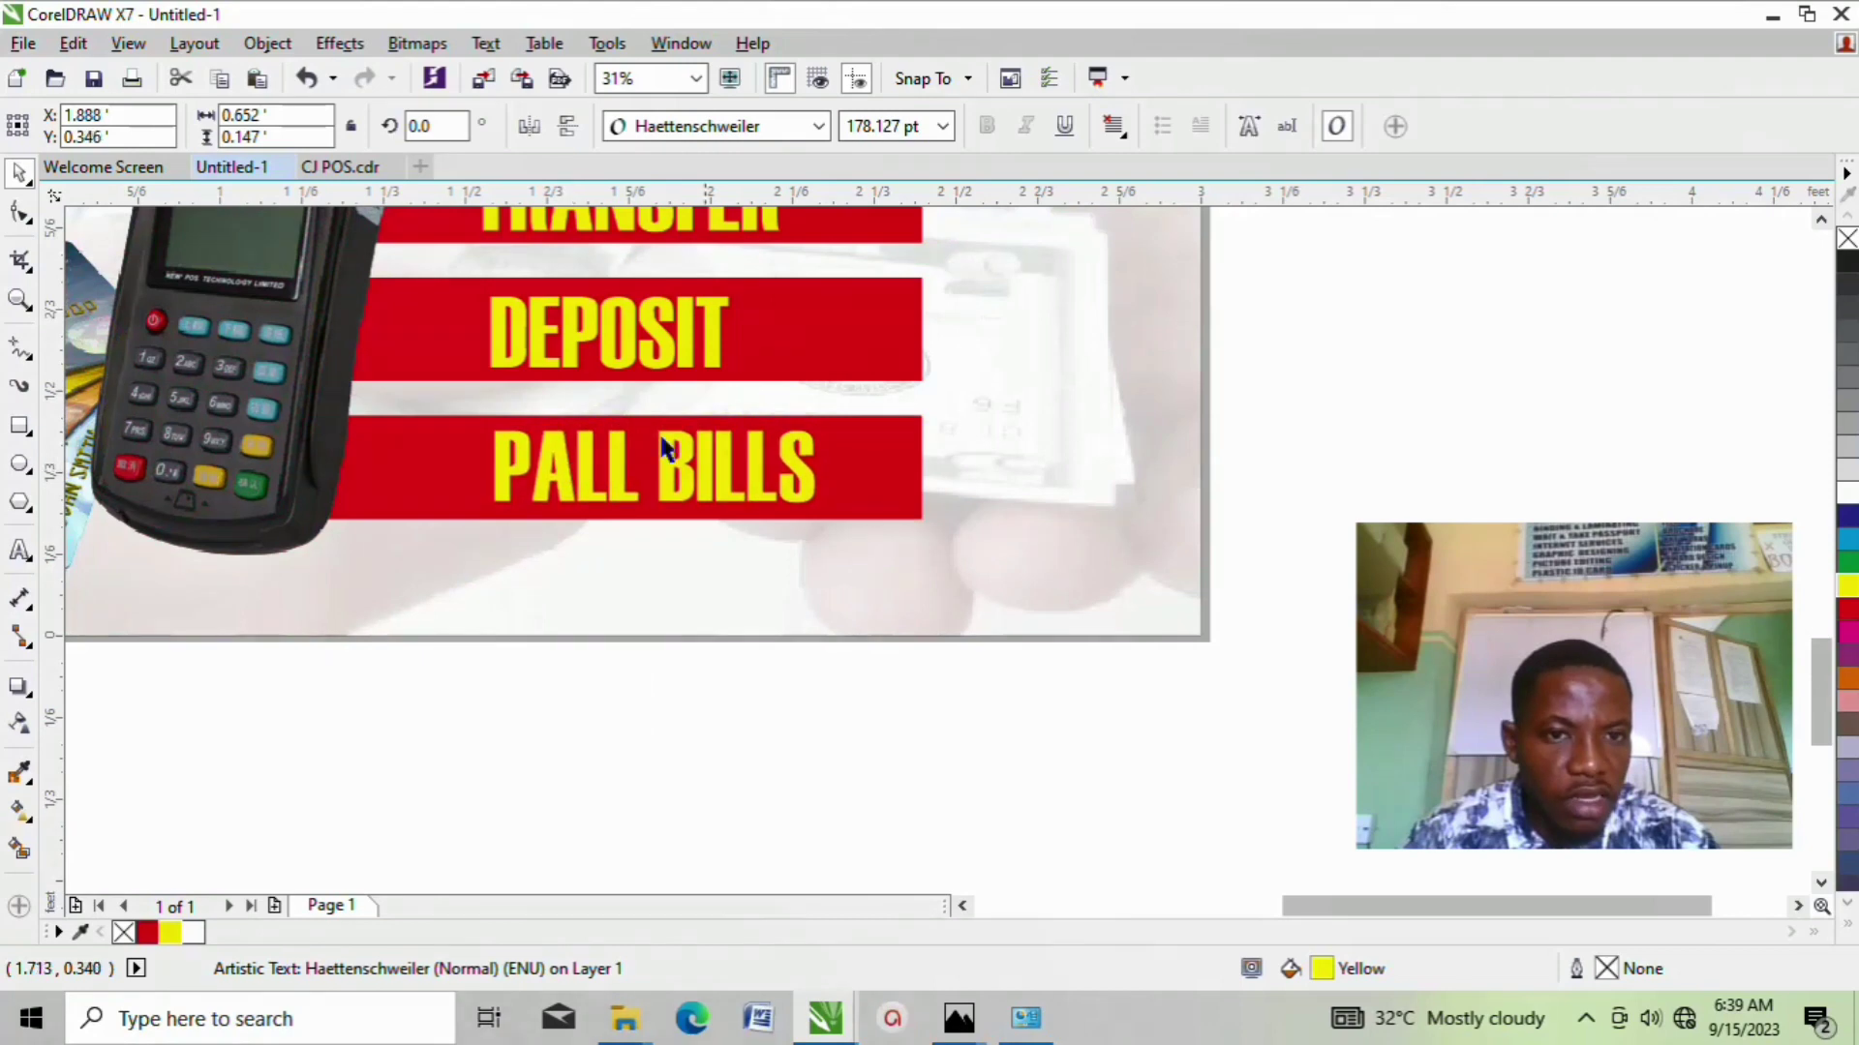
scroll(772, 418, "down", 2)
scroll(771, 418, "down", 3)
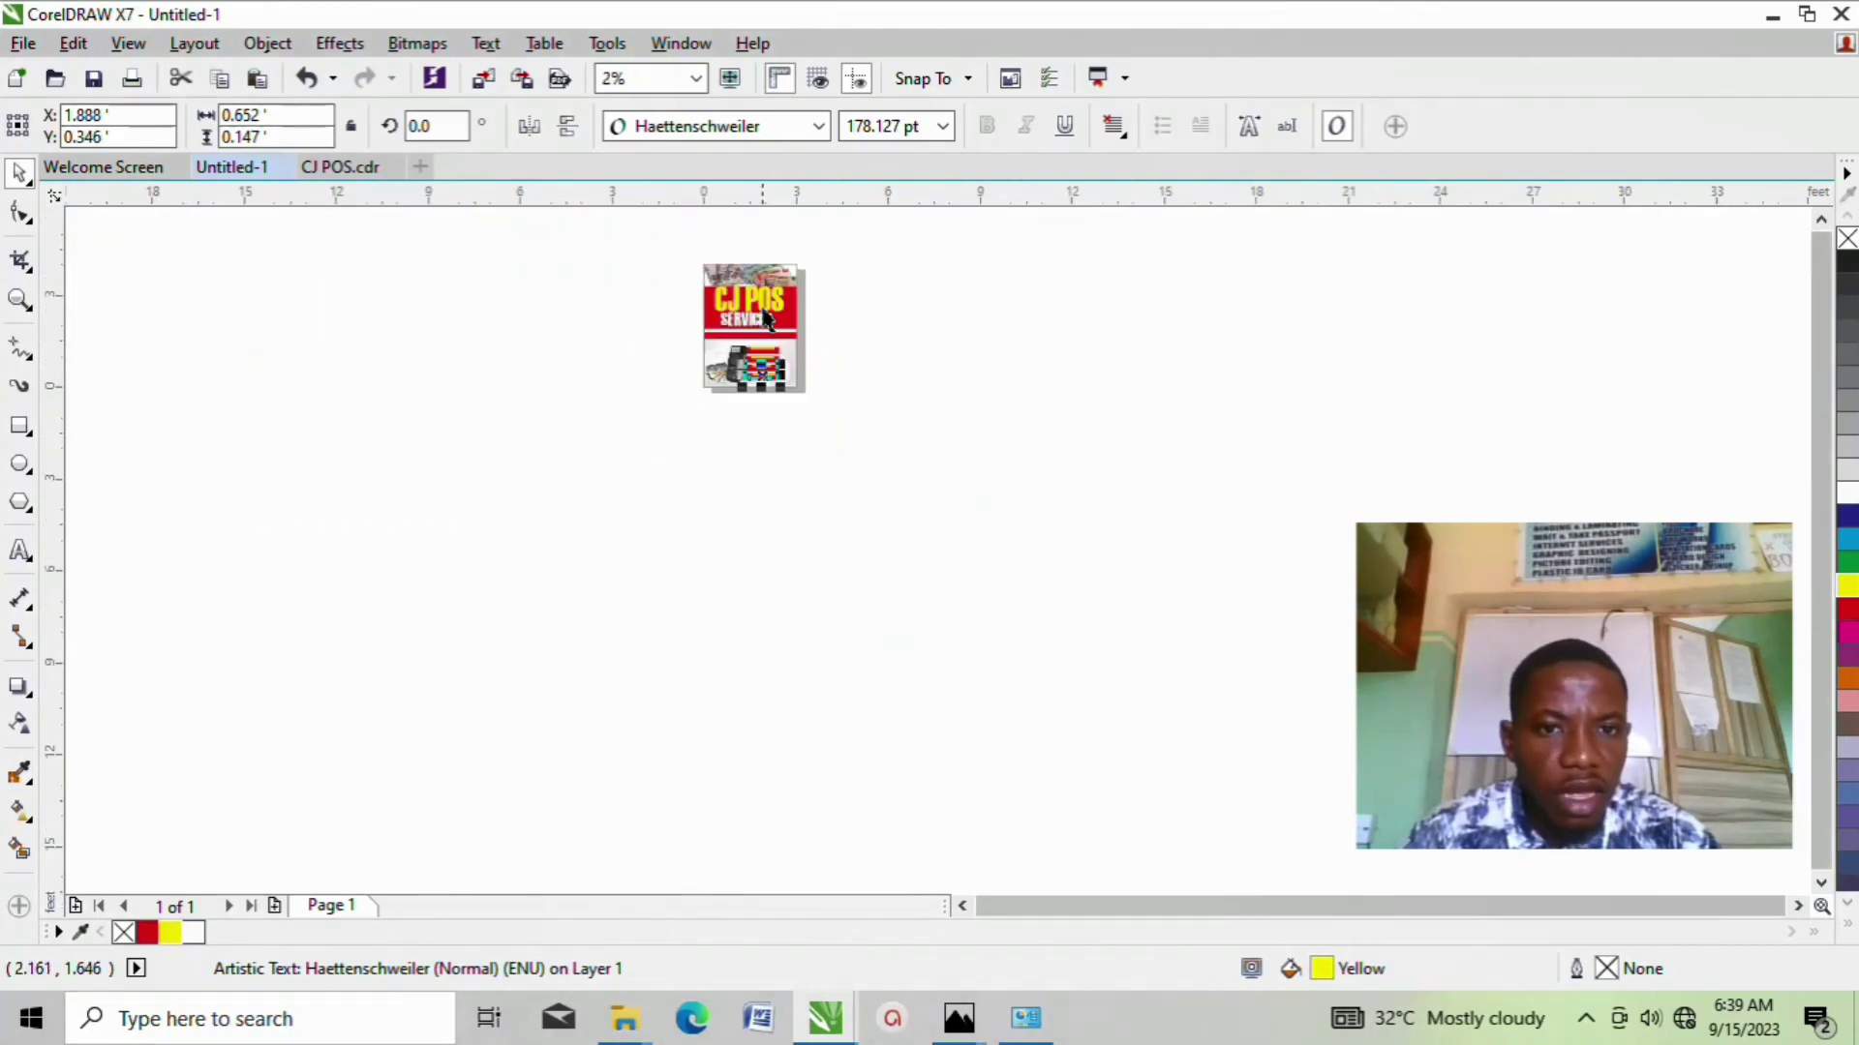
scroll(752, 266, "up", 1)
scroll(743, 225, "up", 1)
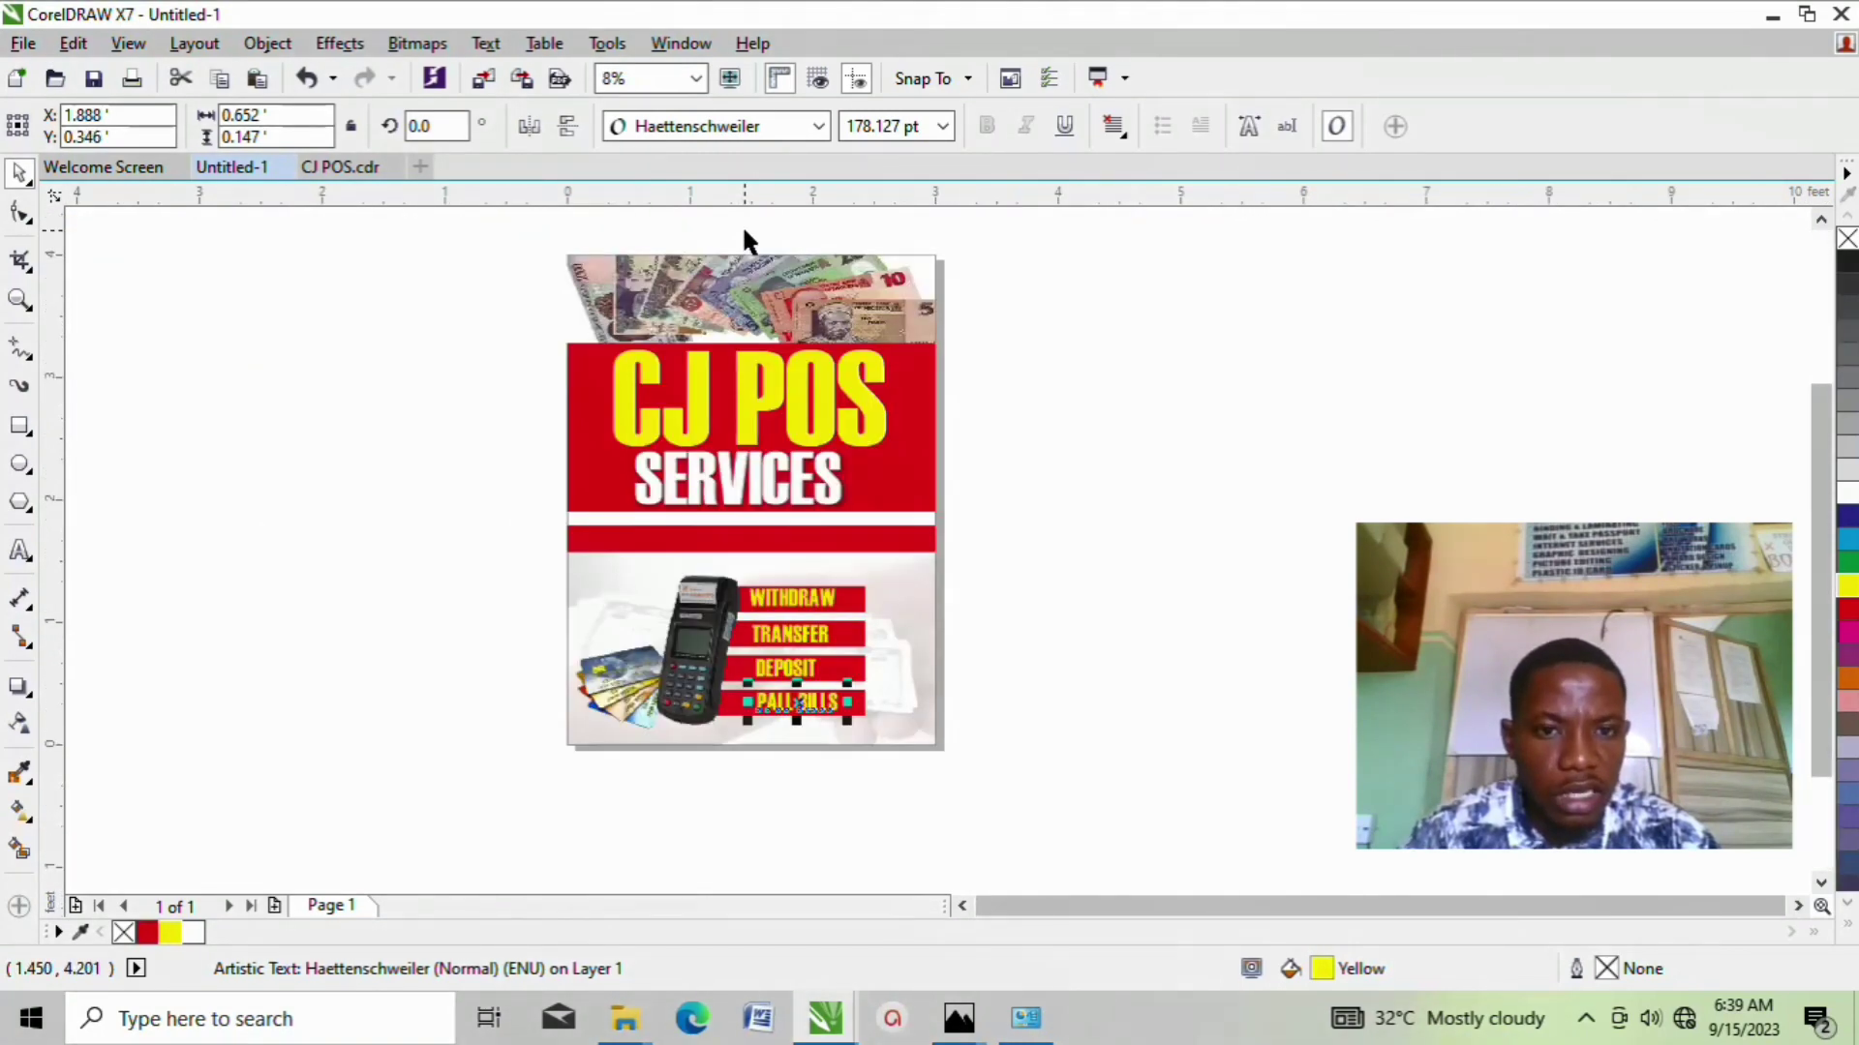
scroll(744, 233, "up", 1)
scroll(743, 233, "down", 1)
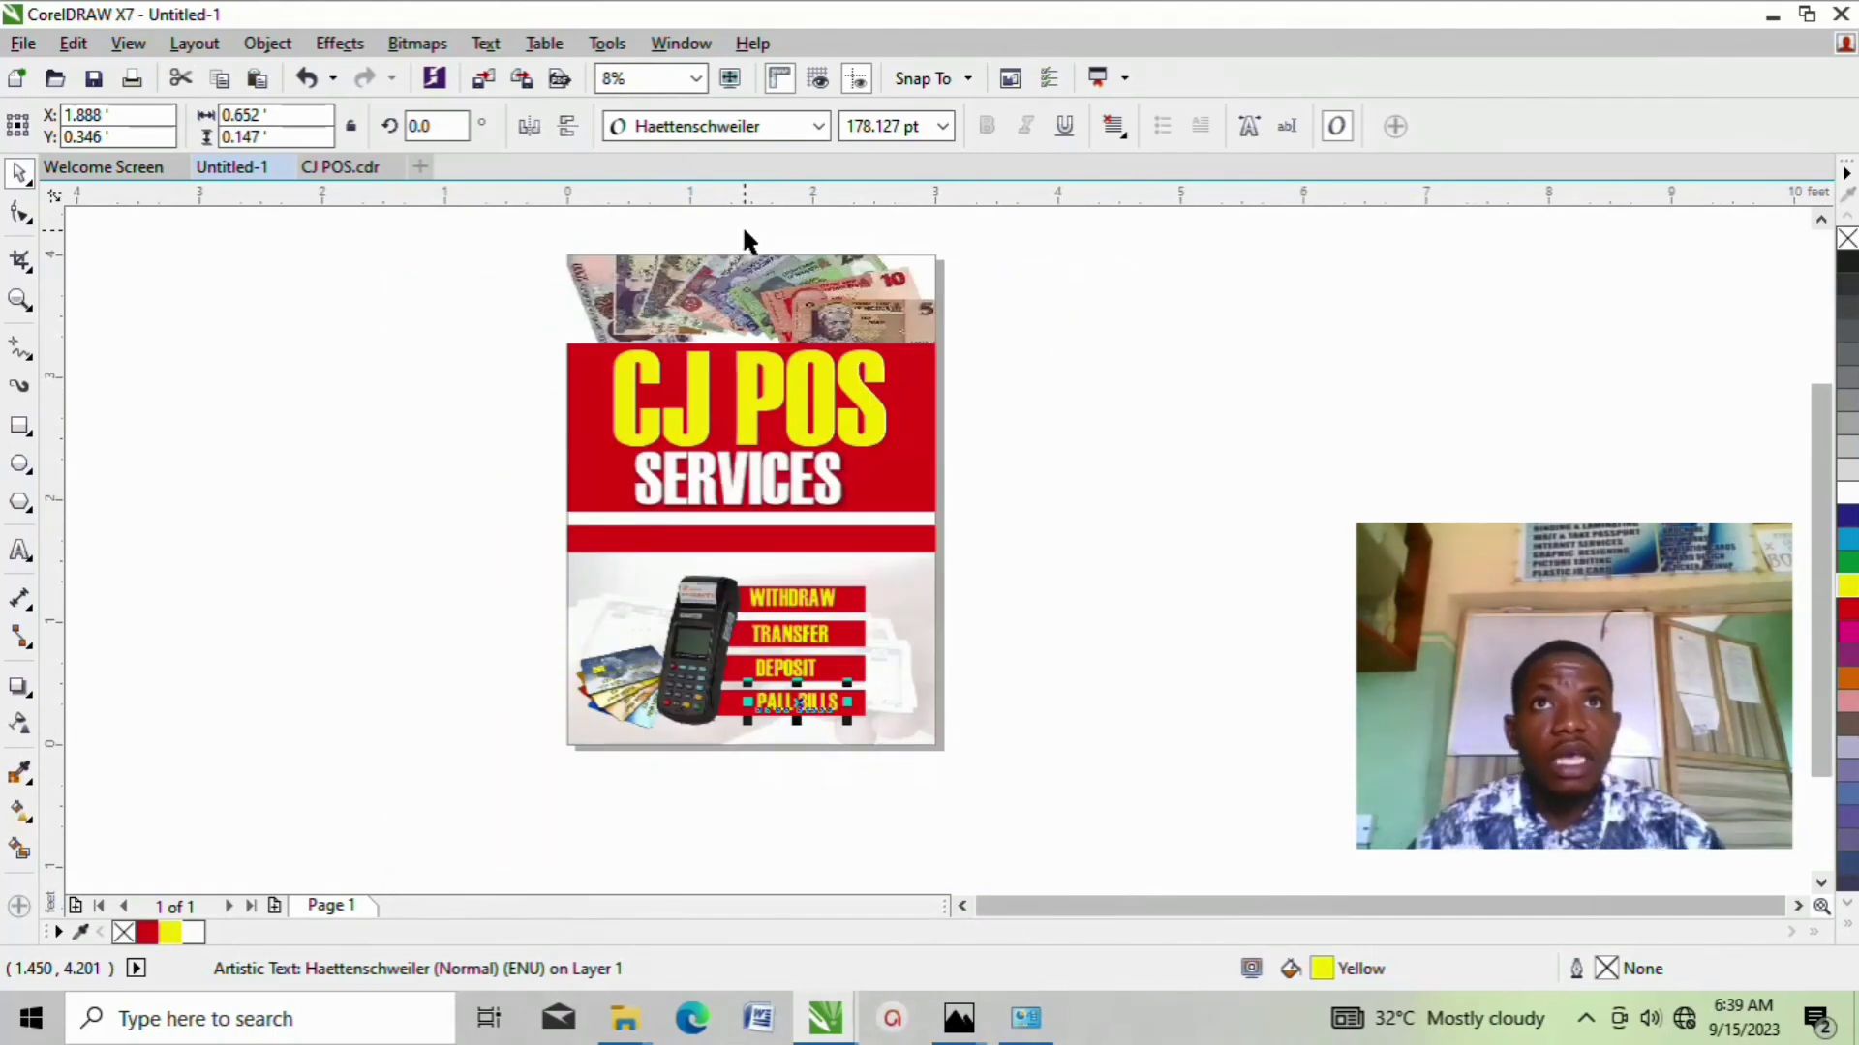